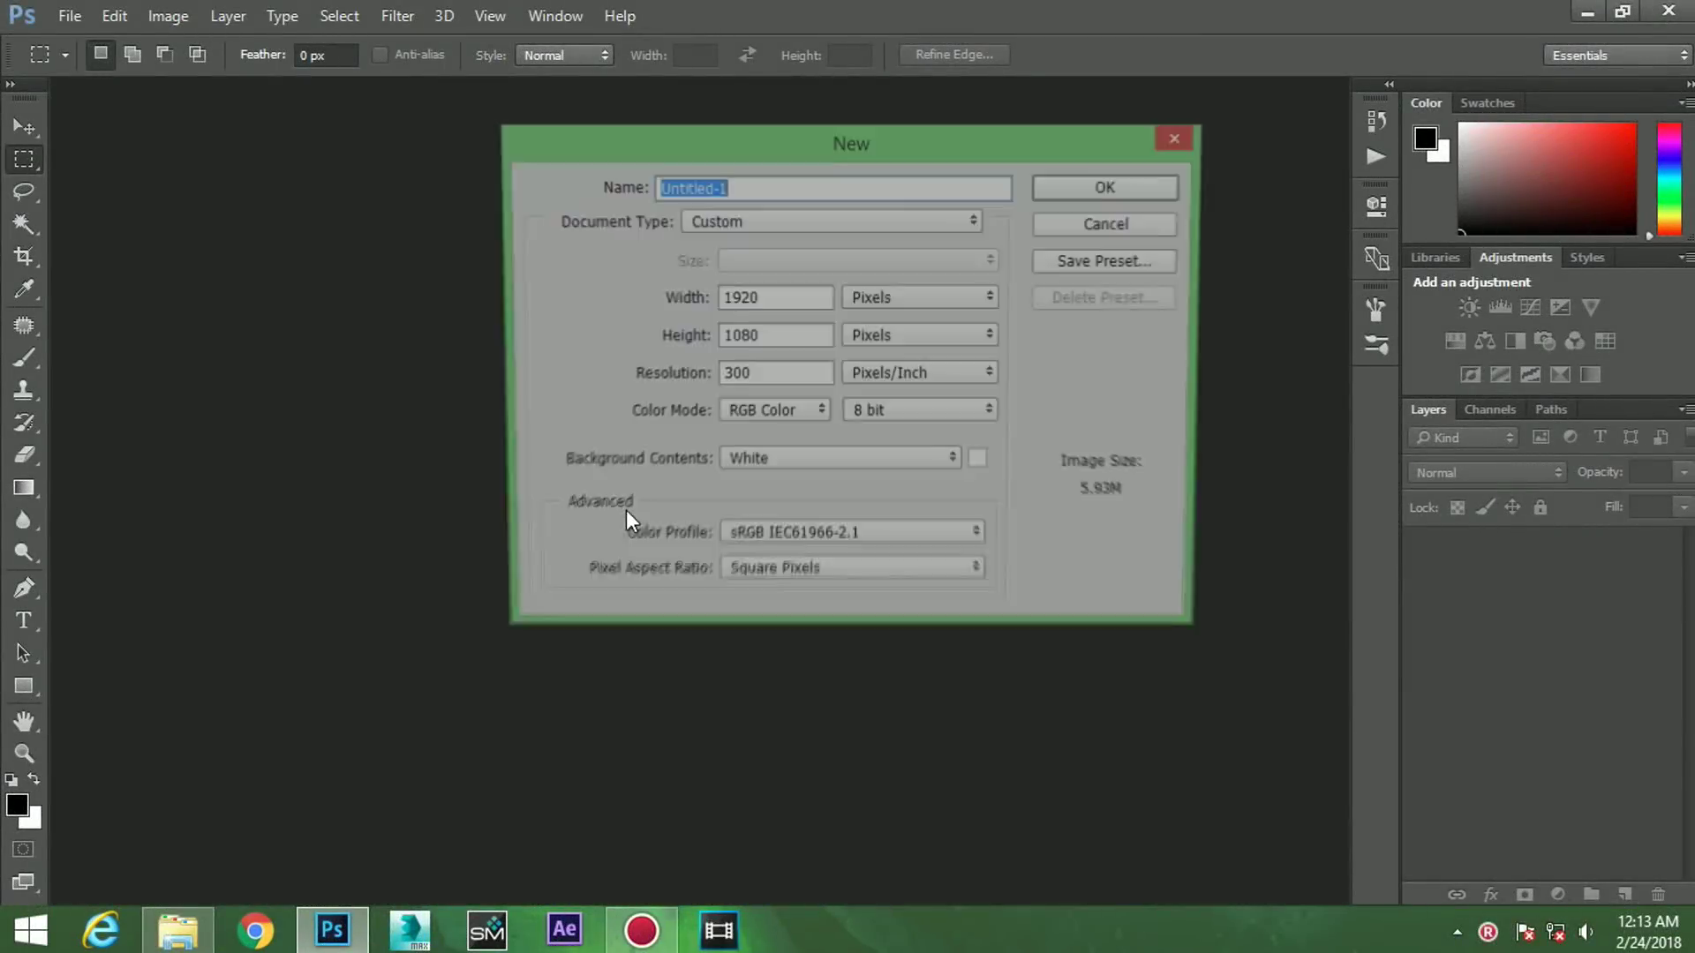
# - Create a white 1920×1080 px, 300 ppi document and drag img_6301 onto its canvas
pyautogui.click(681, 304)
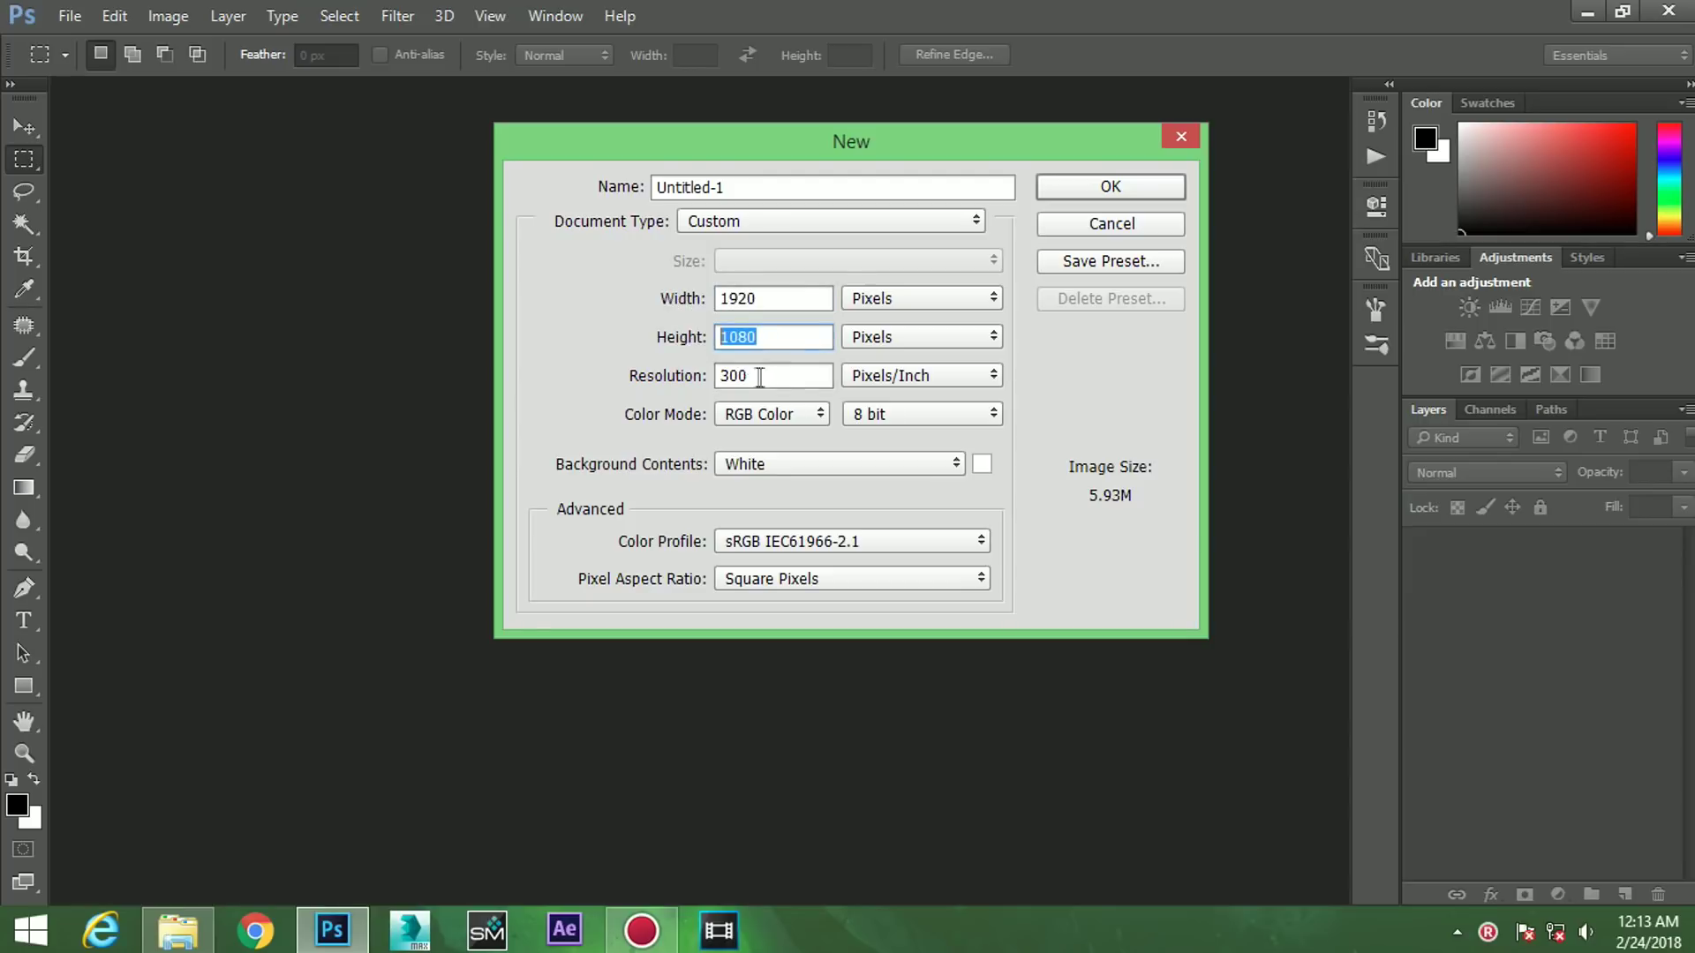
pyautogui.click(1065, 182)
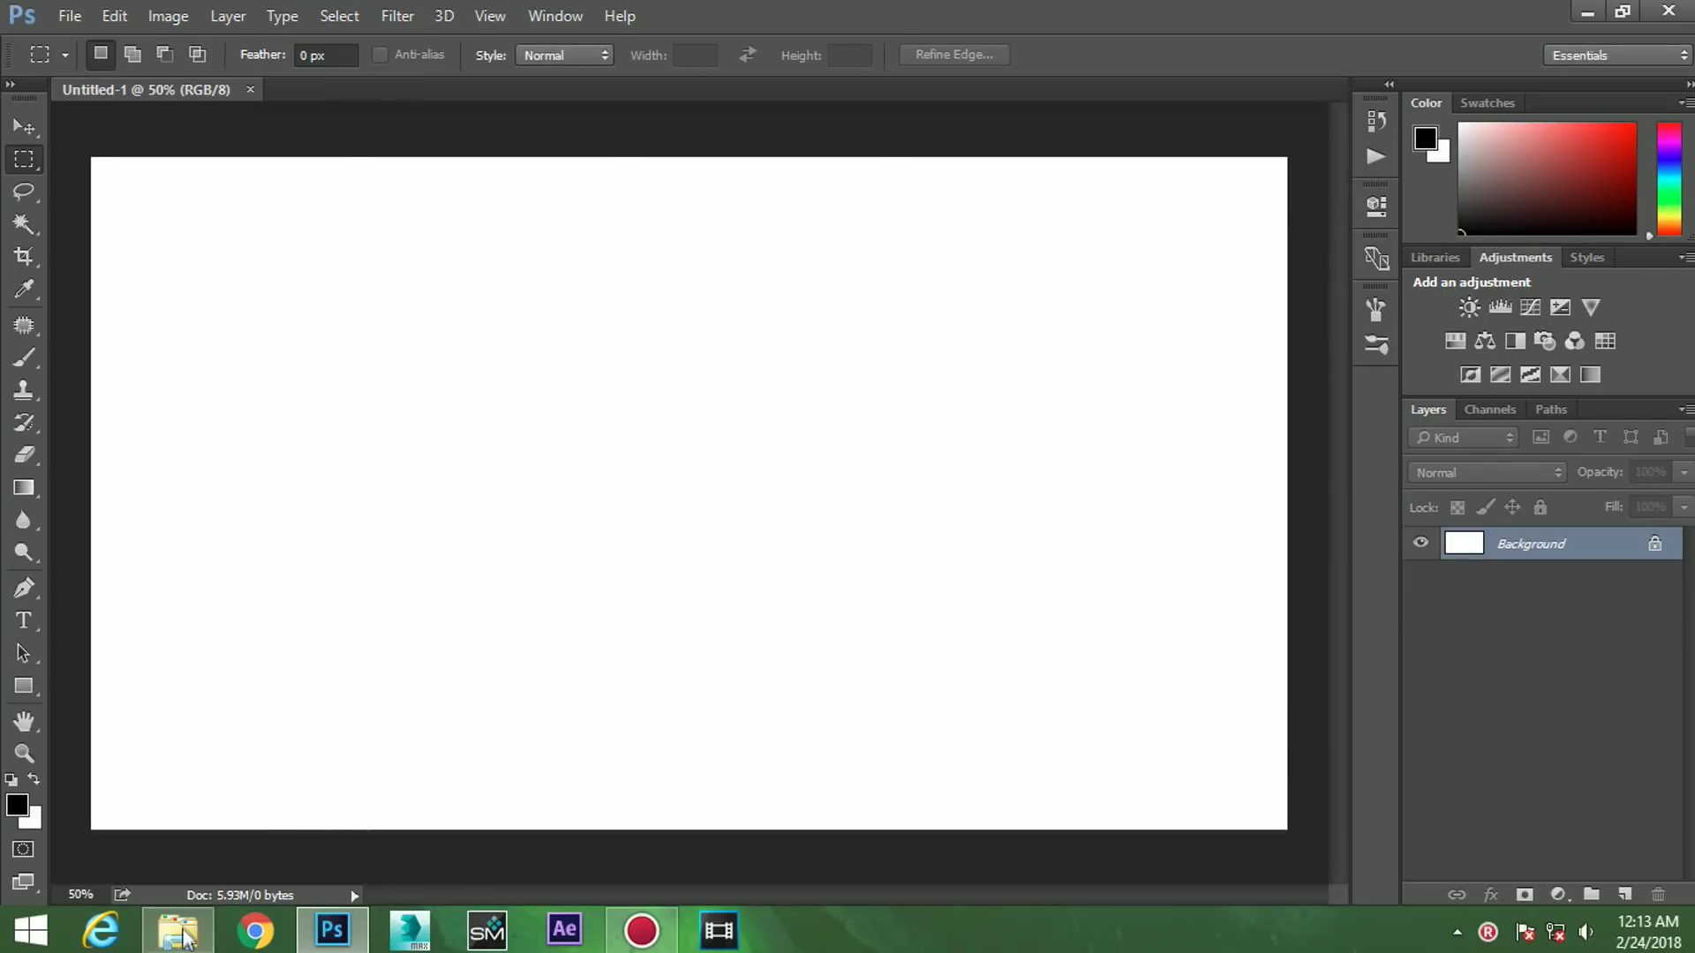
pyautogui.click(181, 933)
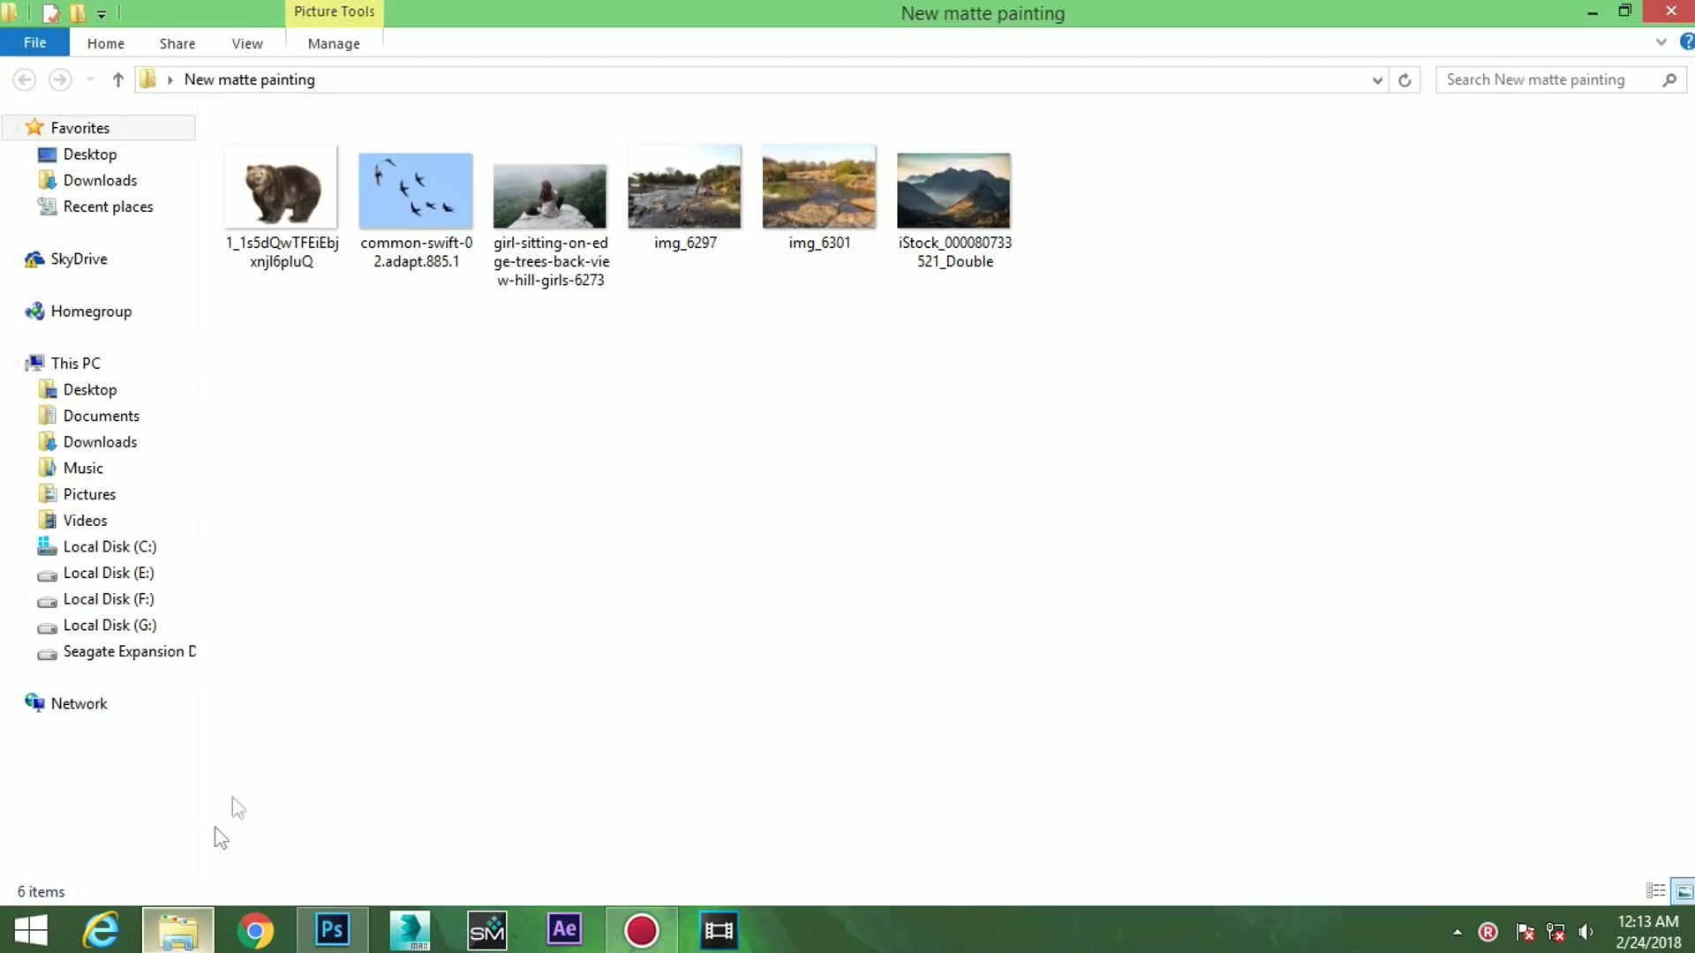
pyautogui.moveTo(817, 189); pyautogui.dragTo(349, 922)
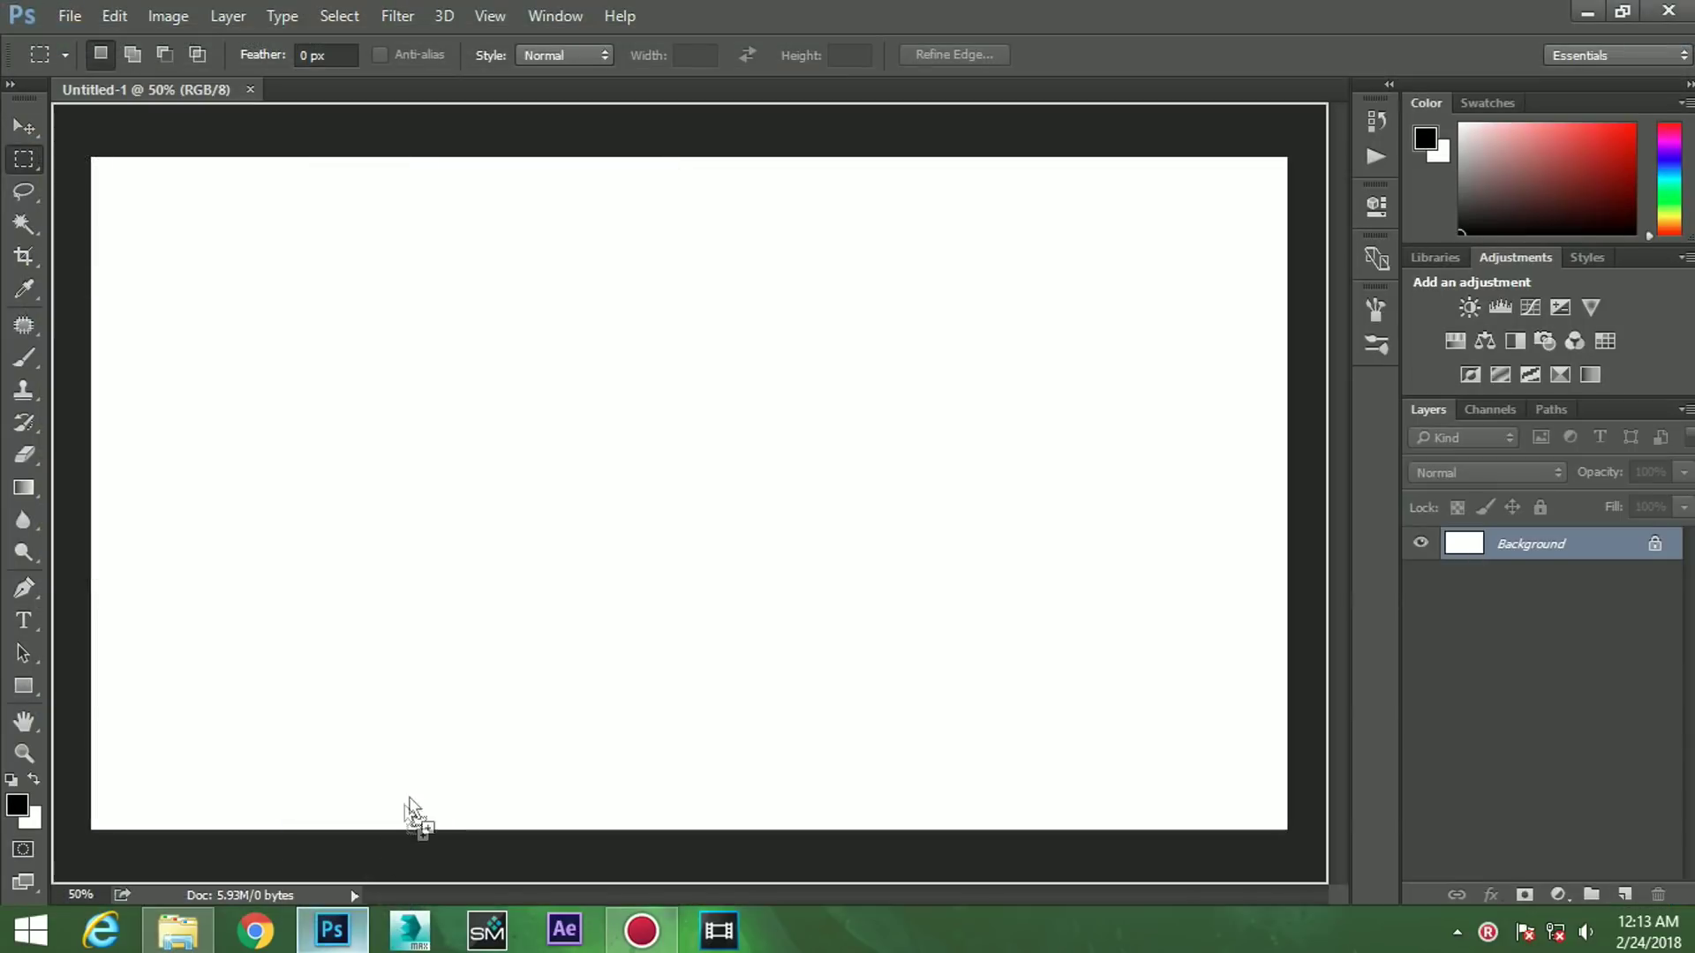
pyautogui.moveTo(348, 922); pyautogui.dragTo(432, 774)
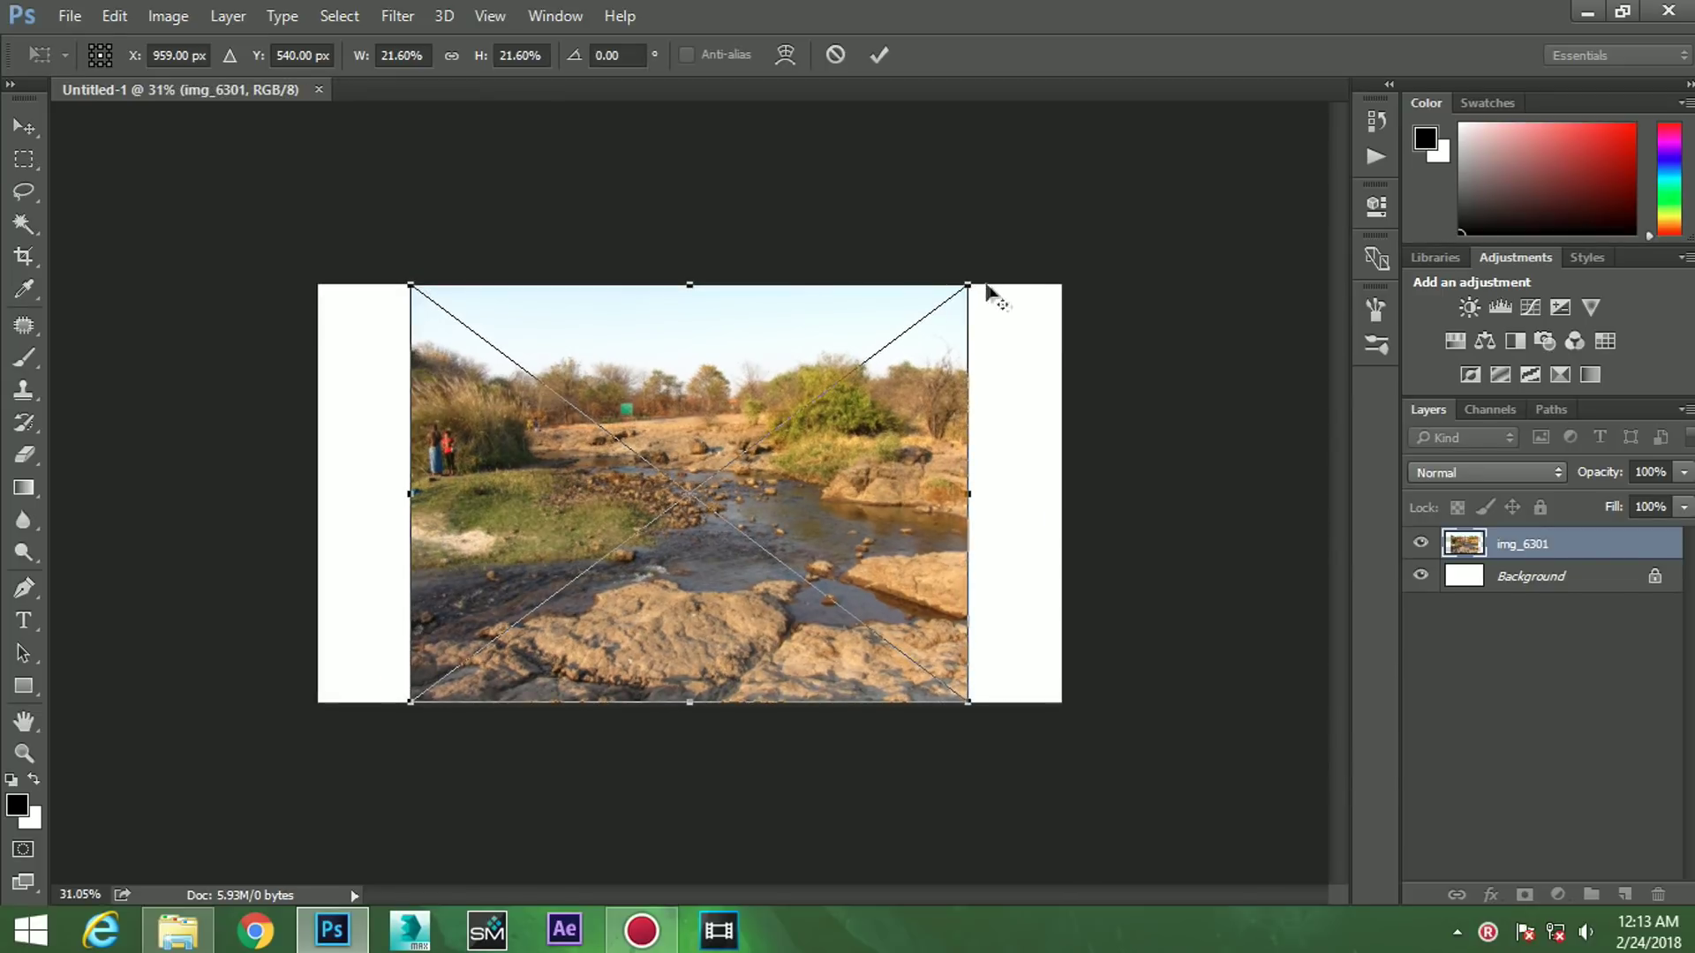
# - Enlarge img_6301 across the canvas width and move it higher
pyautogui.moveTo(971, 283); pyautogui.dragTo(1079, 231)
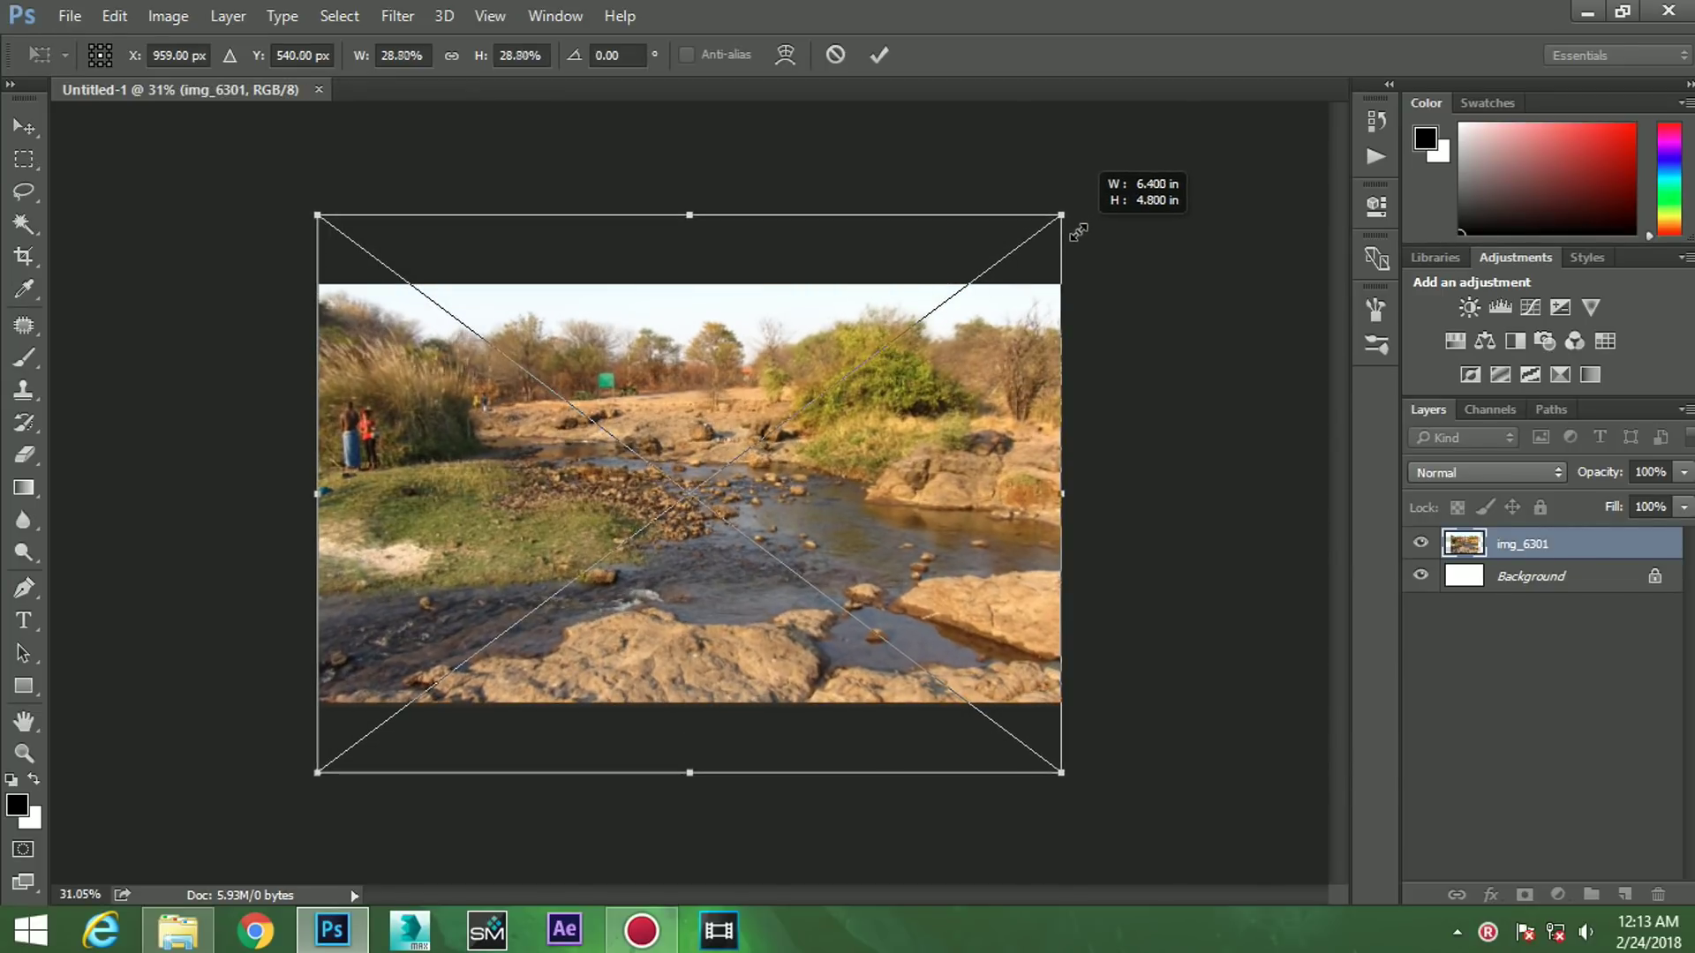
pyautogui.moveTo(717, 678); pyautogui.dragTo(723, 611)
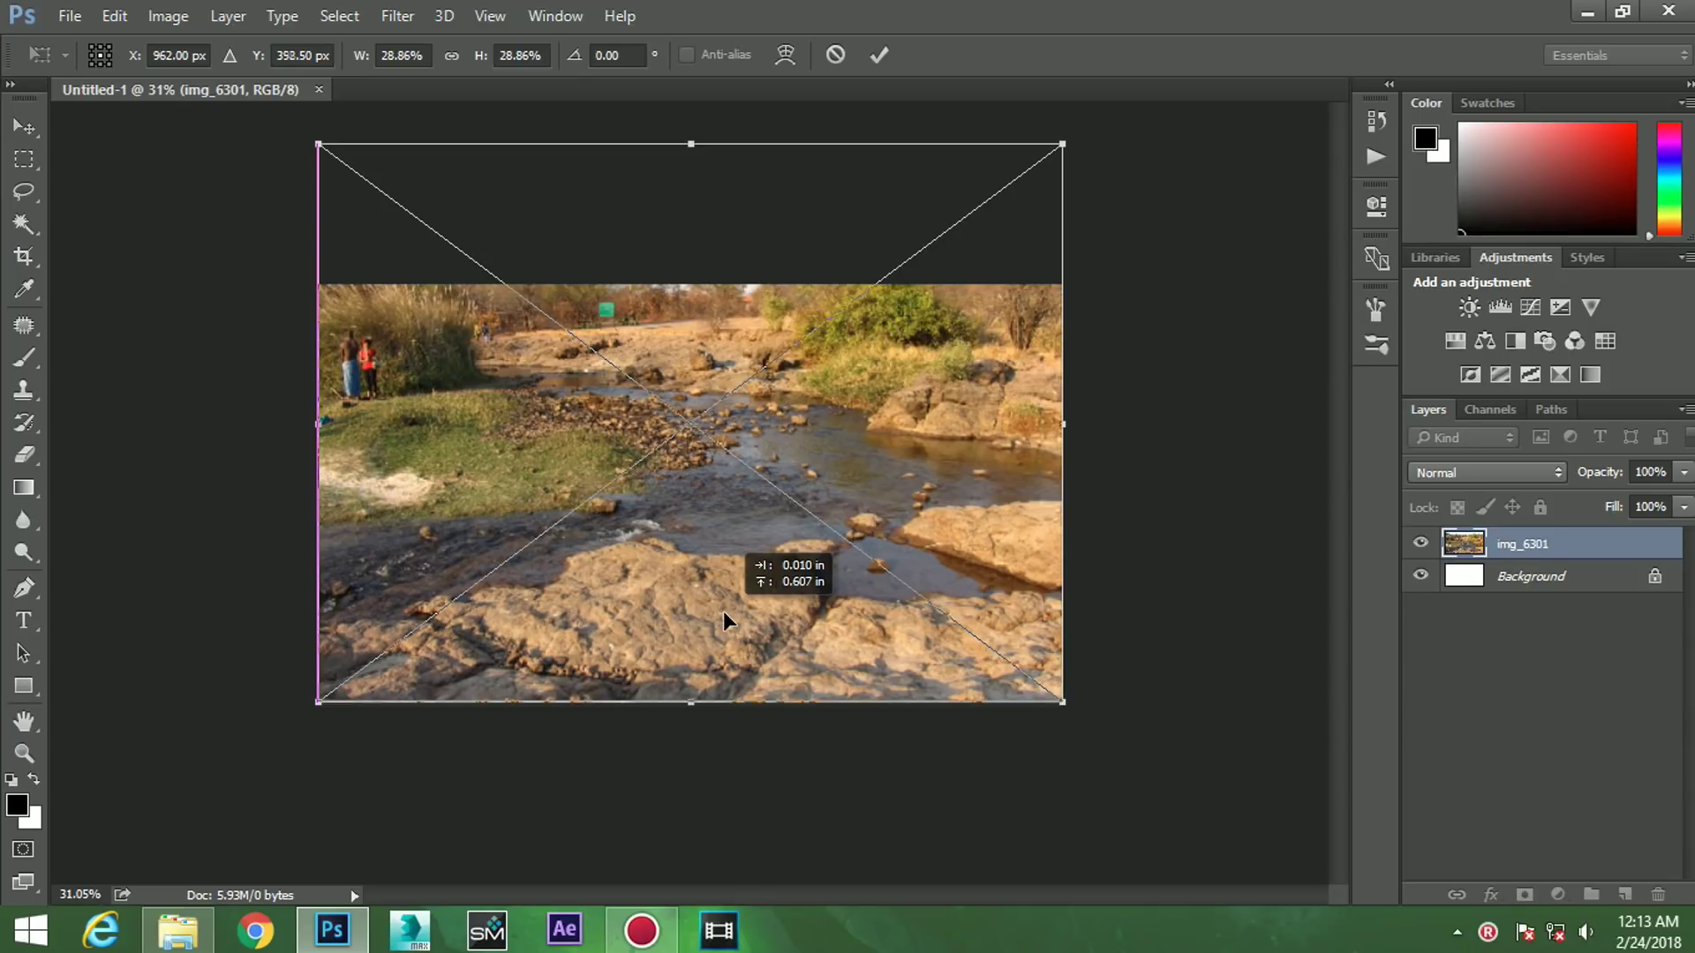
pyautogui.scroll(1, 701, 526)
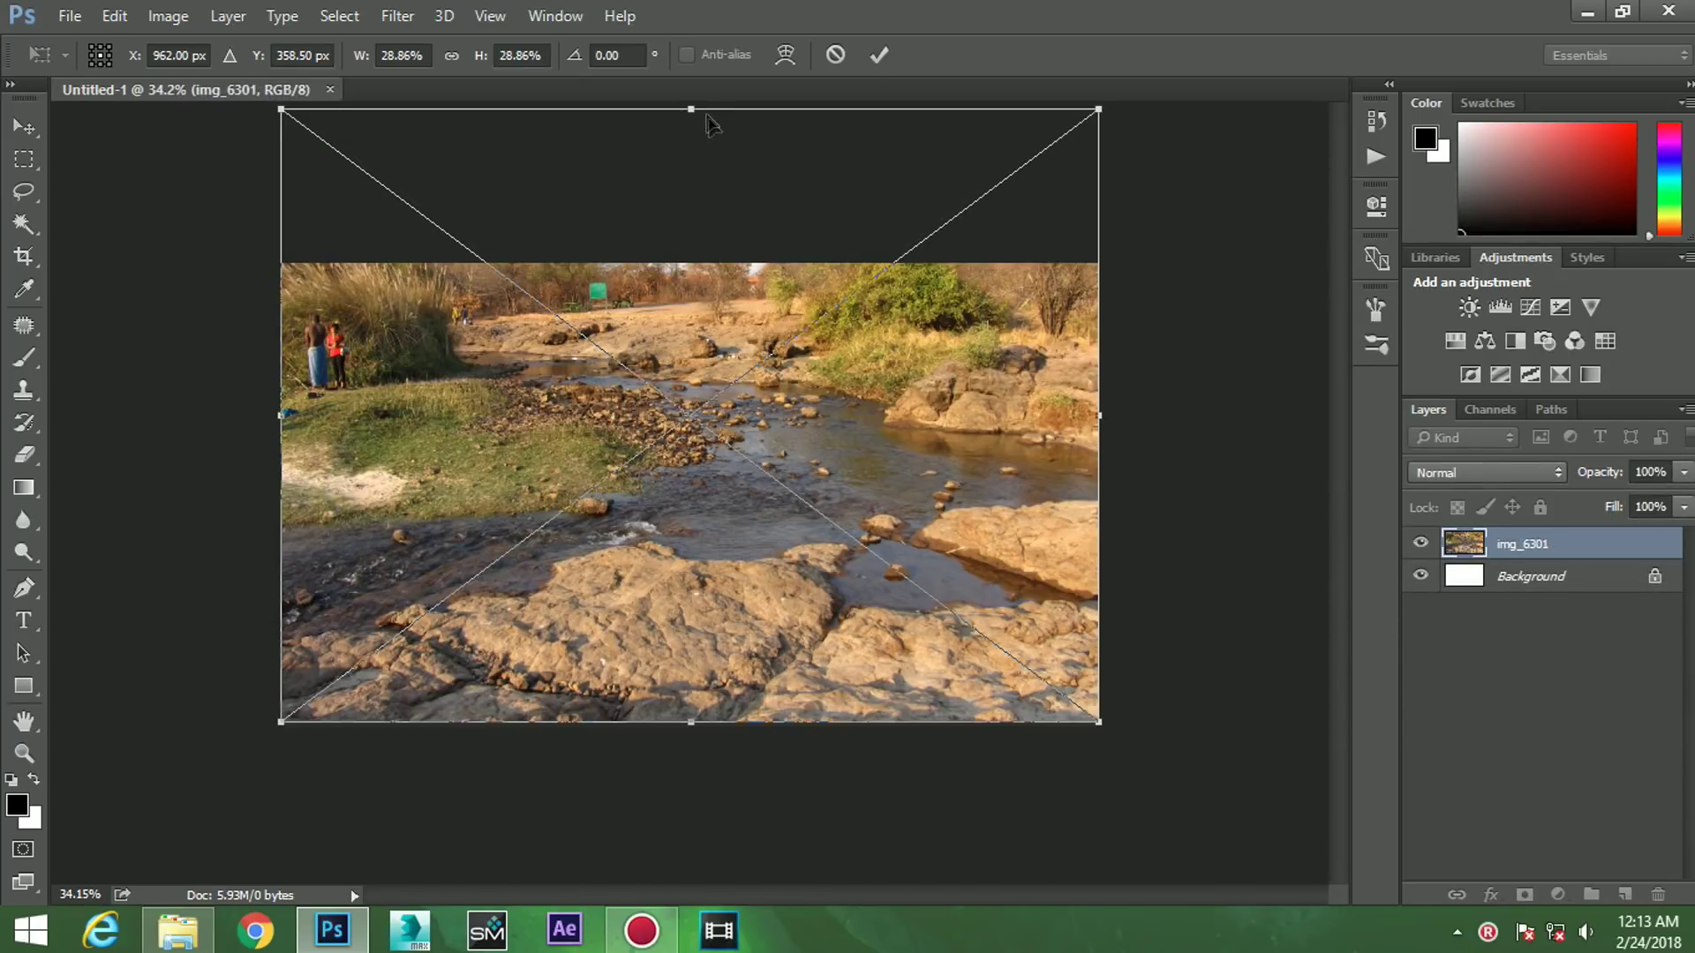
pyautogui.moveTo(690, 121)
pyautogui.mouseDown()
pyautogui.moveTo(709, 390)
pyautogui.moveTo(712, 360)
pyautogui.mouseUp()
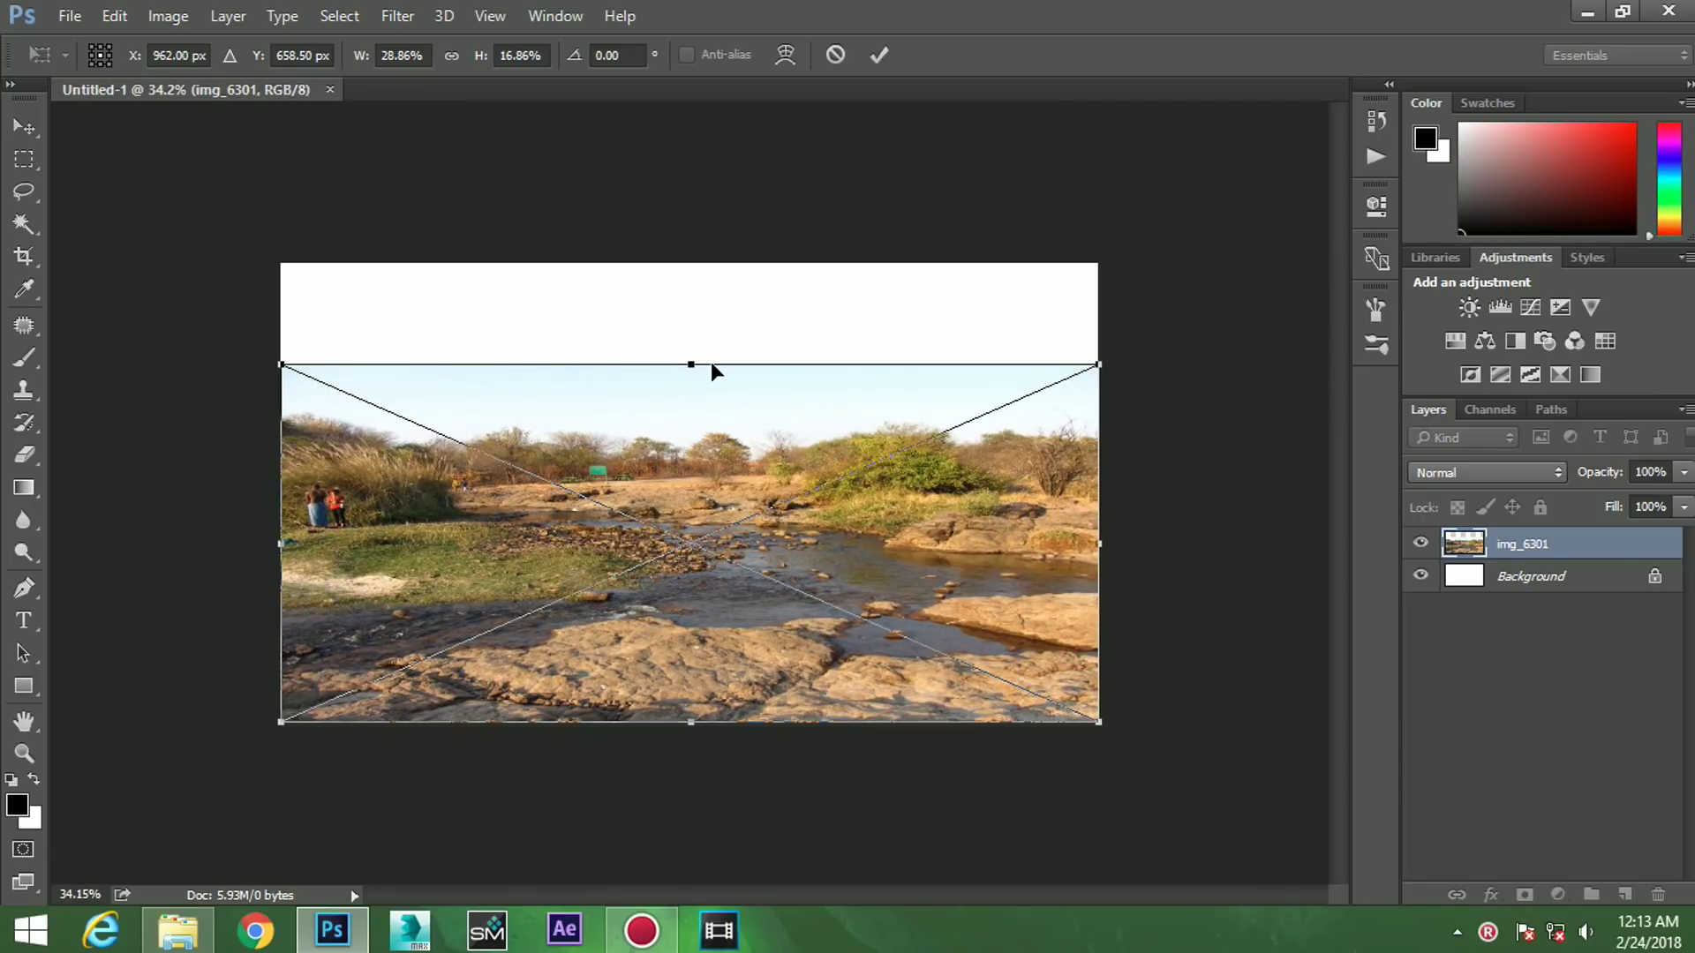
pyautogui.scroll(1, 718, 443)
# - Refine img_6301's top edge with Ctrl+T and bring img_6297 over from Explorer
pyautogui.hotkey('ctrl', 't')
pyautogui.moveTo(692, 336); pyautogui.dragTo(695, 260)
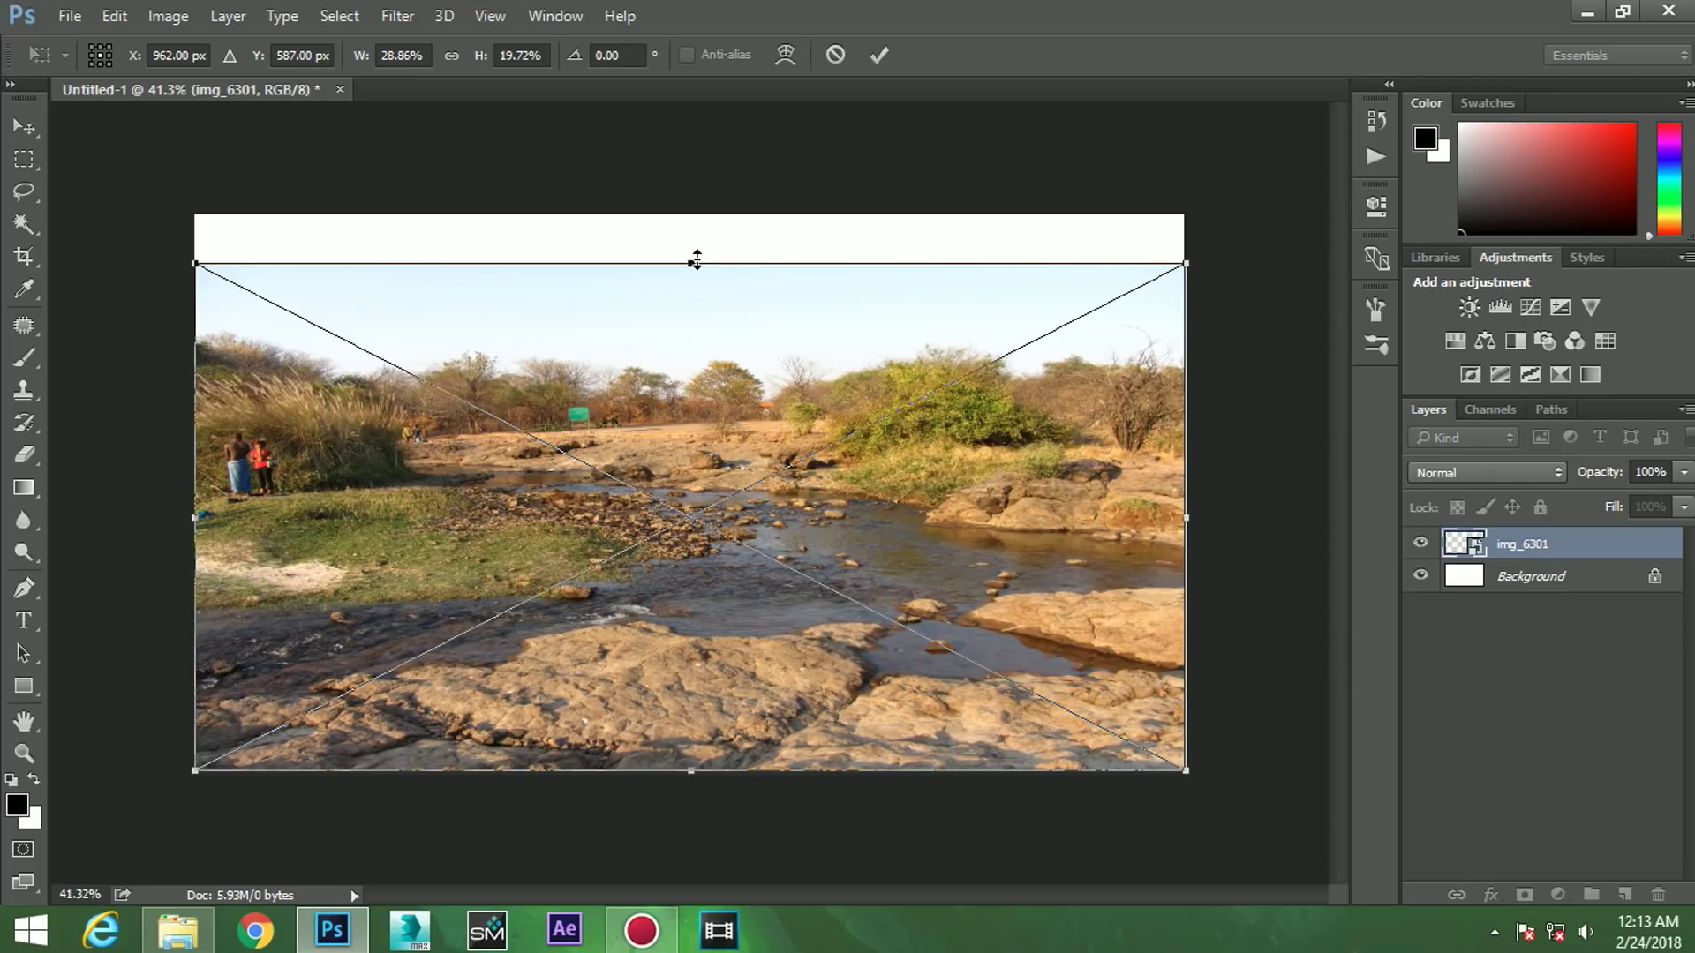
pyautogui.moveTo(696, 263); pyautogui.dragTo(694, 276)
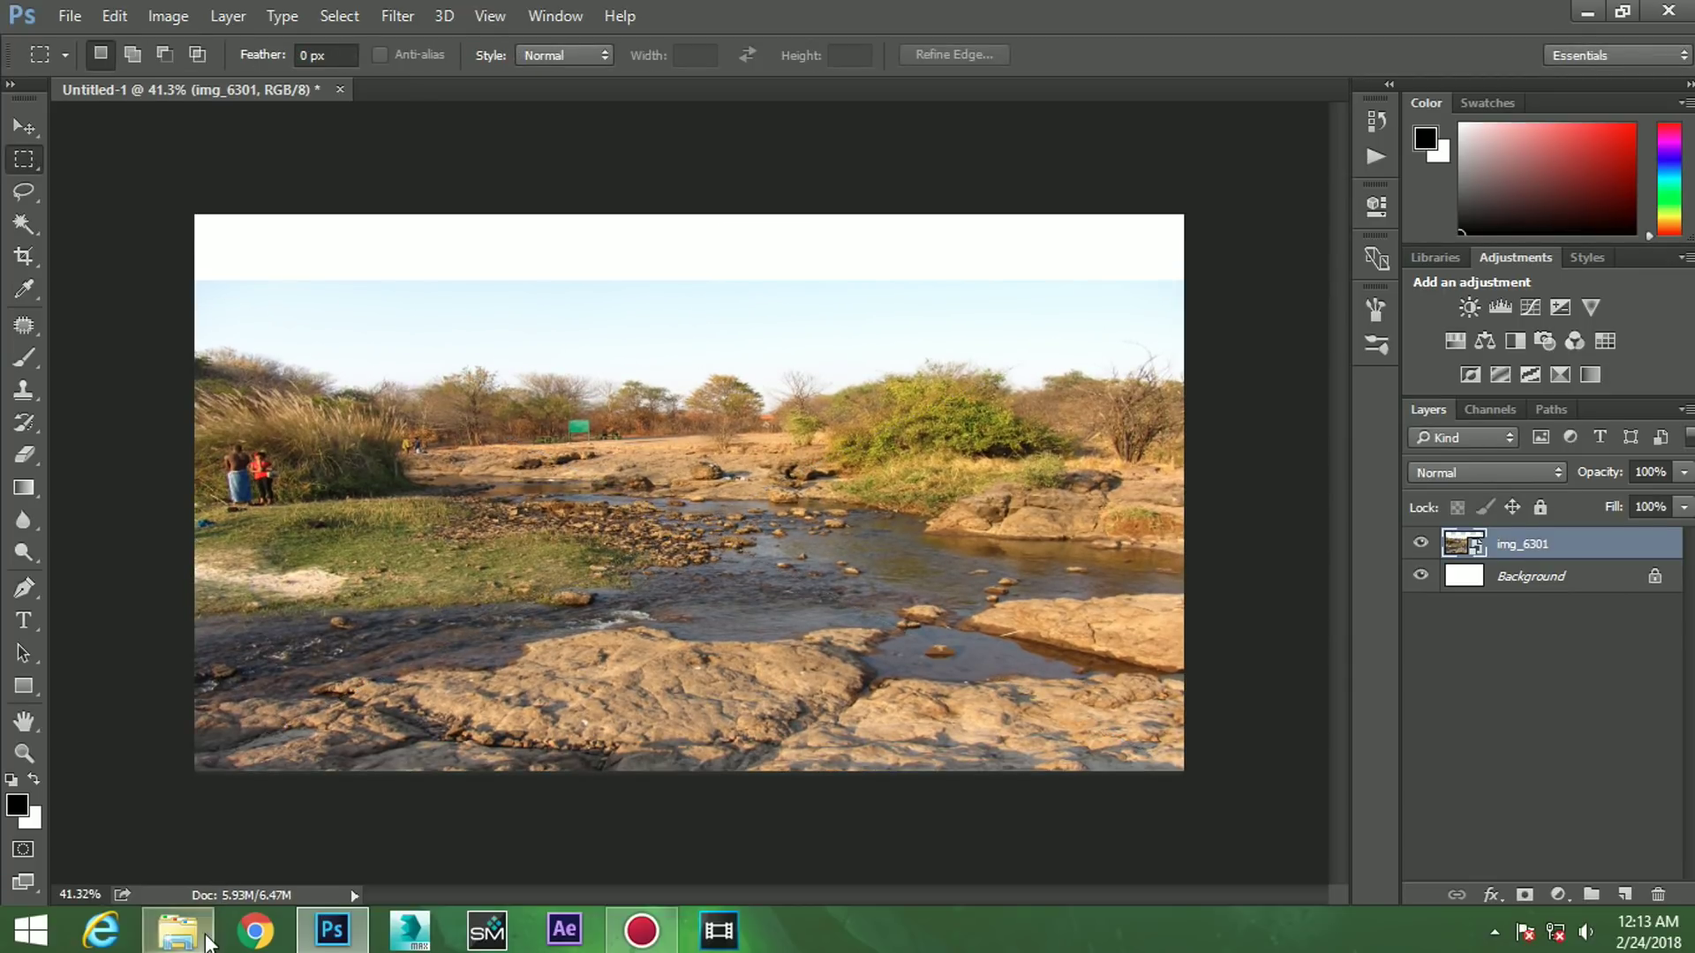
pyautogui.click(179, 931)
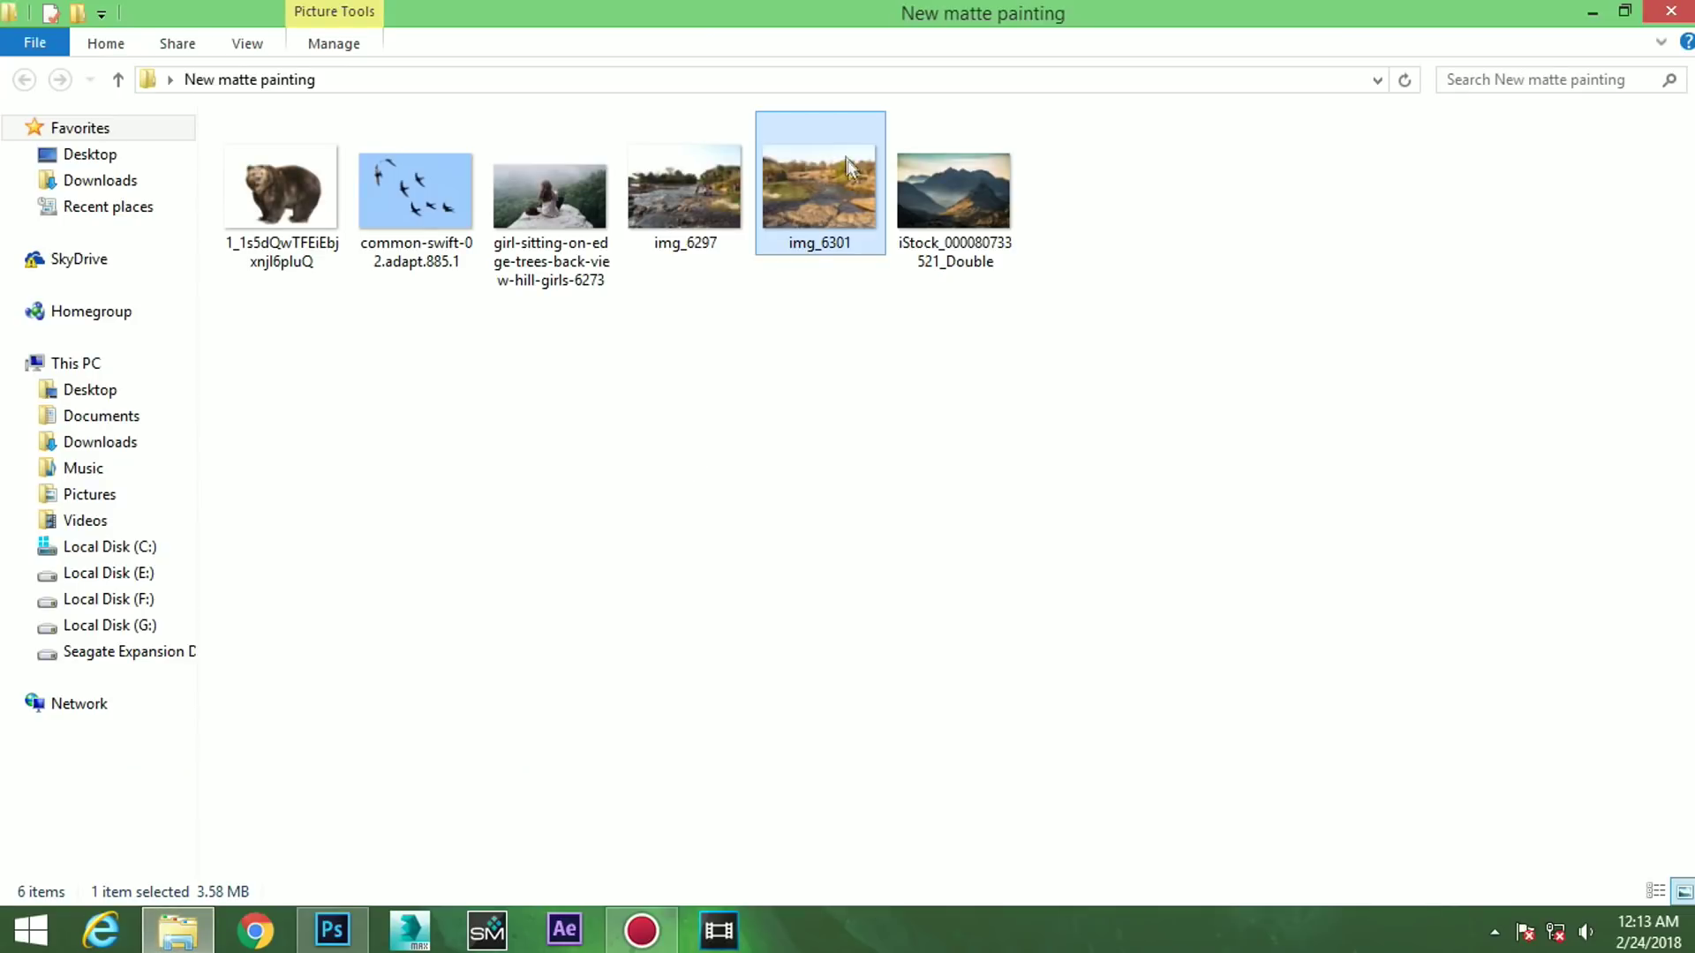
pyautogui.moveTo(719, 196)
pyautogui.mouseDown()
pyautogui.moveTo(351, 942)
pyautogui.moveTo(573, 644)
pyautogui.mouseUp()
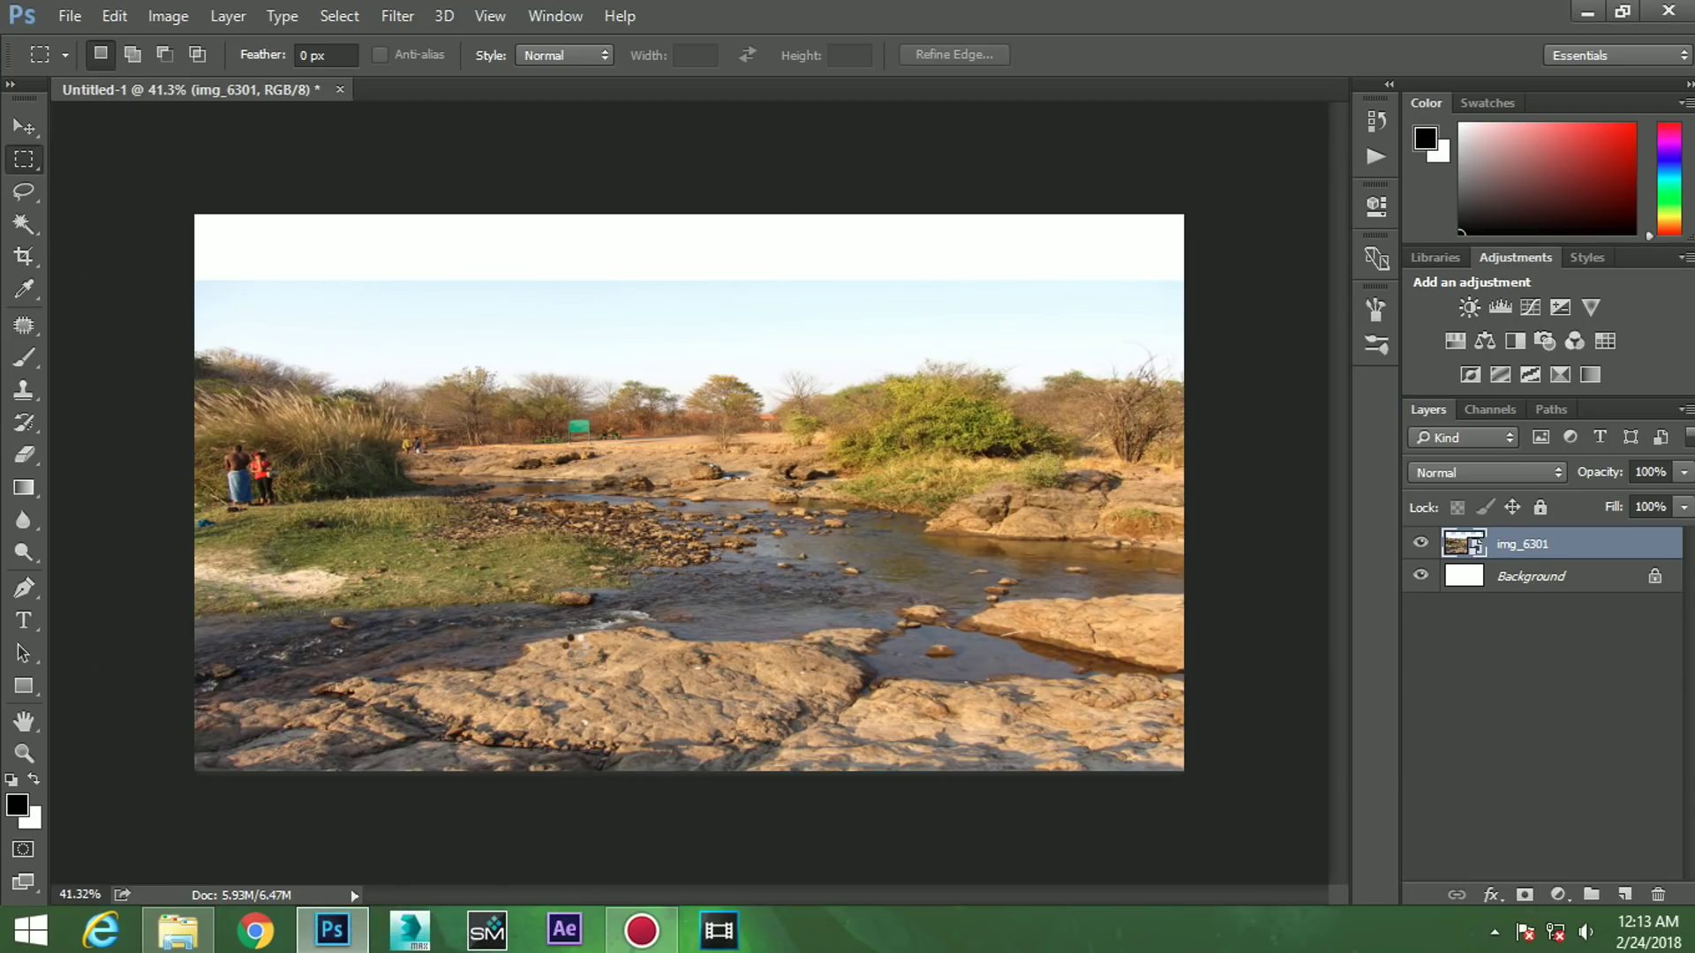
# - Place img_6297, scaling and positioning it over img_6301 to fill the canvas
pyautogui.press('Return')
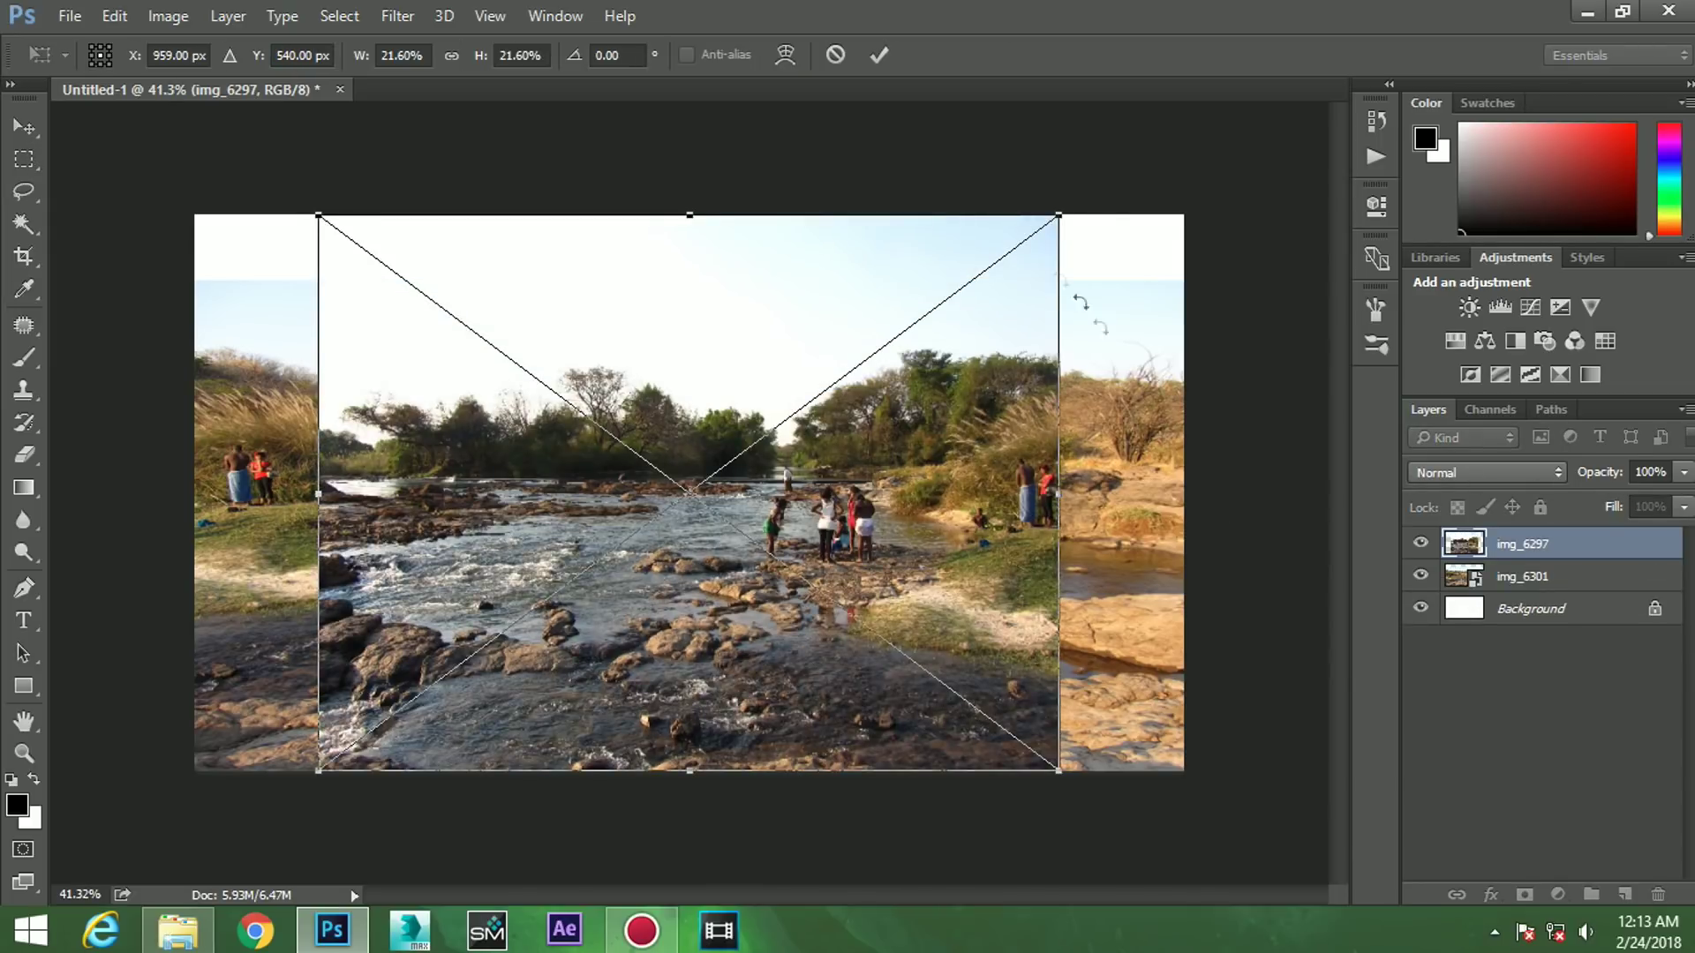
pyautogui.scroll(-2, 949, 278)
pyautogui.moveTo(996, 263); pyautogui.dragTo(1110, 194)
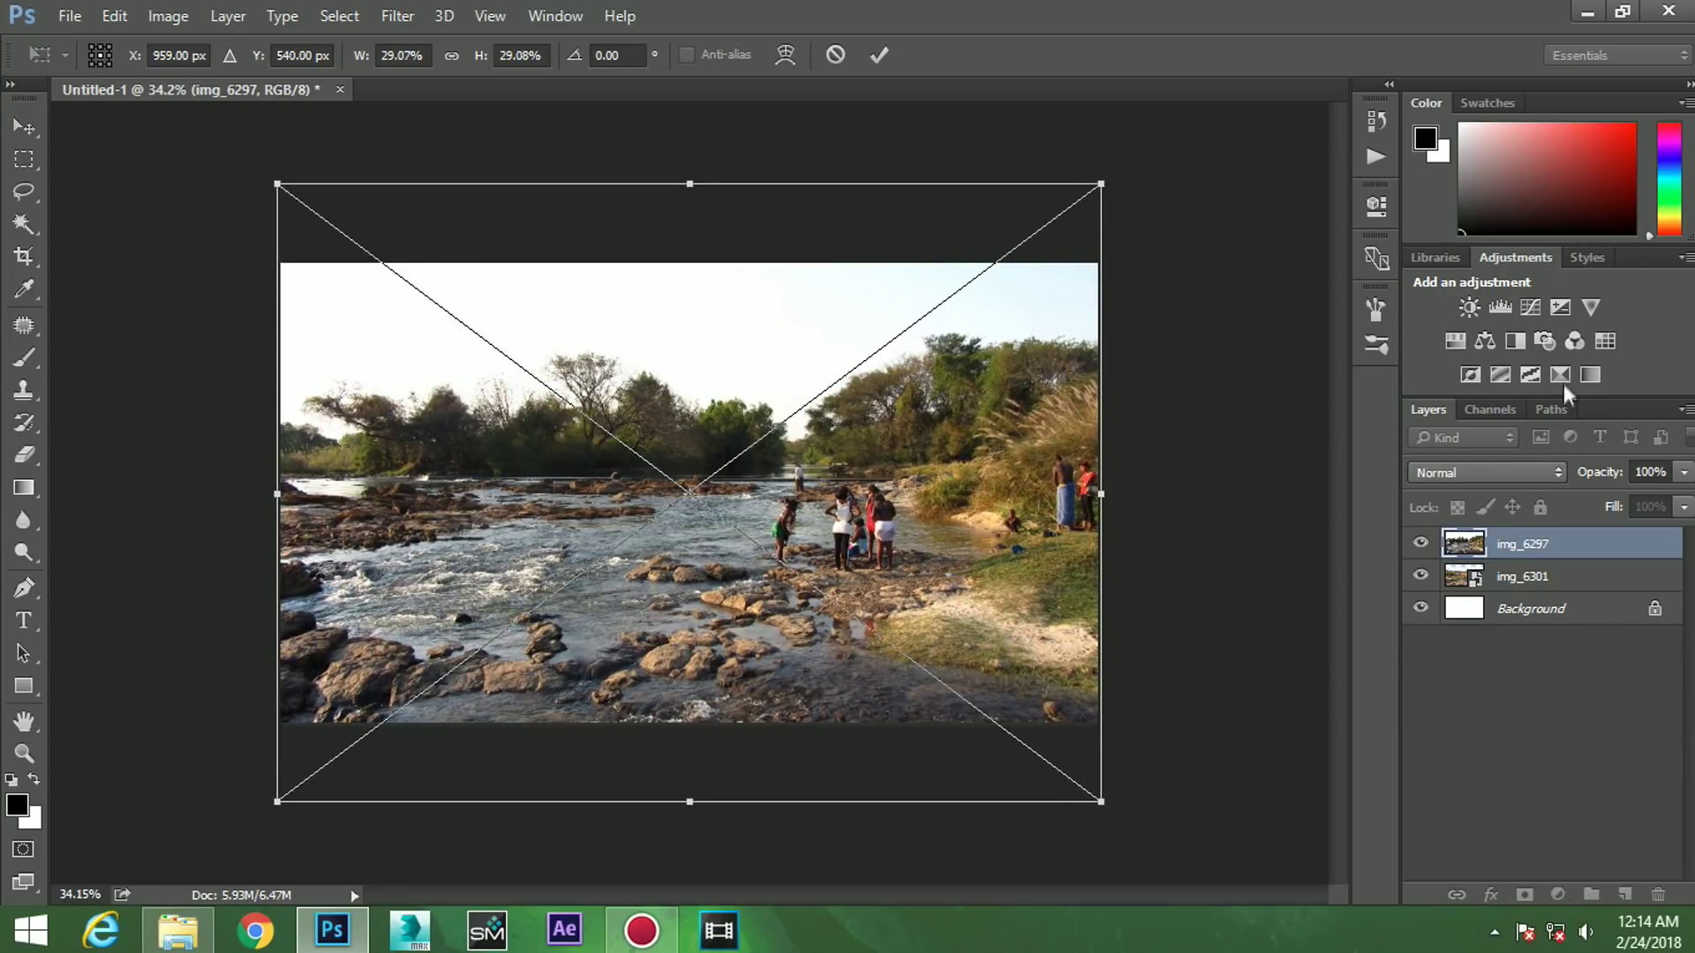
pyautogui.moveTo(1596, 475)
pyautogui.mouseDown()
pyautogui.moveTo(1532, 472)
pyautogui.moveTo(1584, 480)
pyautogui.mouseUp()
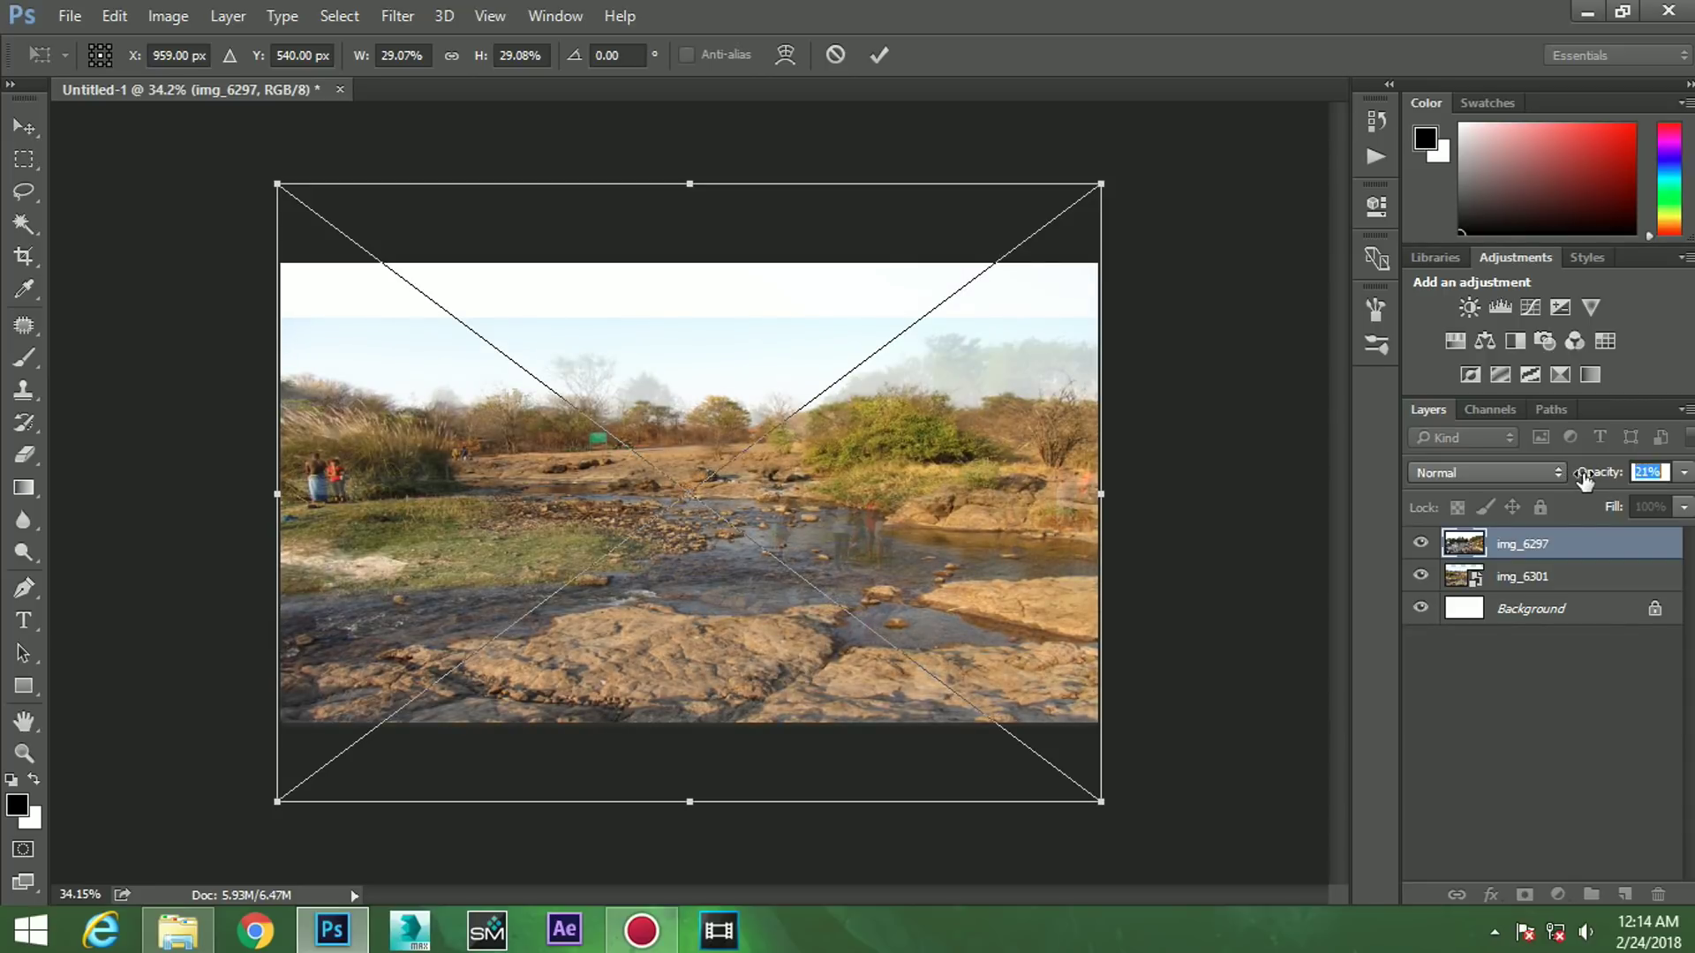
pyautogui.moveTo(713, 724)
pyautogui.mouseDown()
pyautogui.moveTo(696, 514)
pyautogui.moveTo(697, 617)
pyautogui.mouseUp()
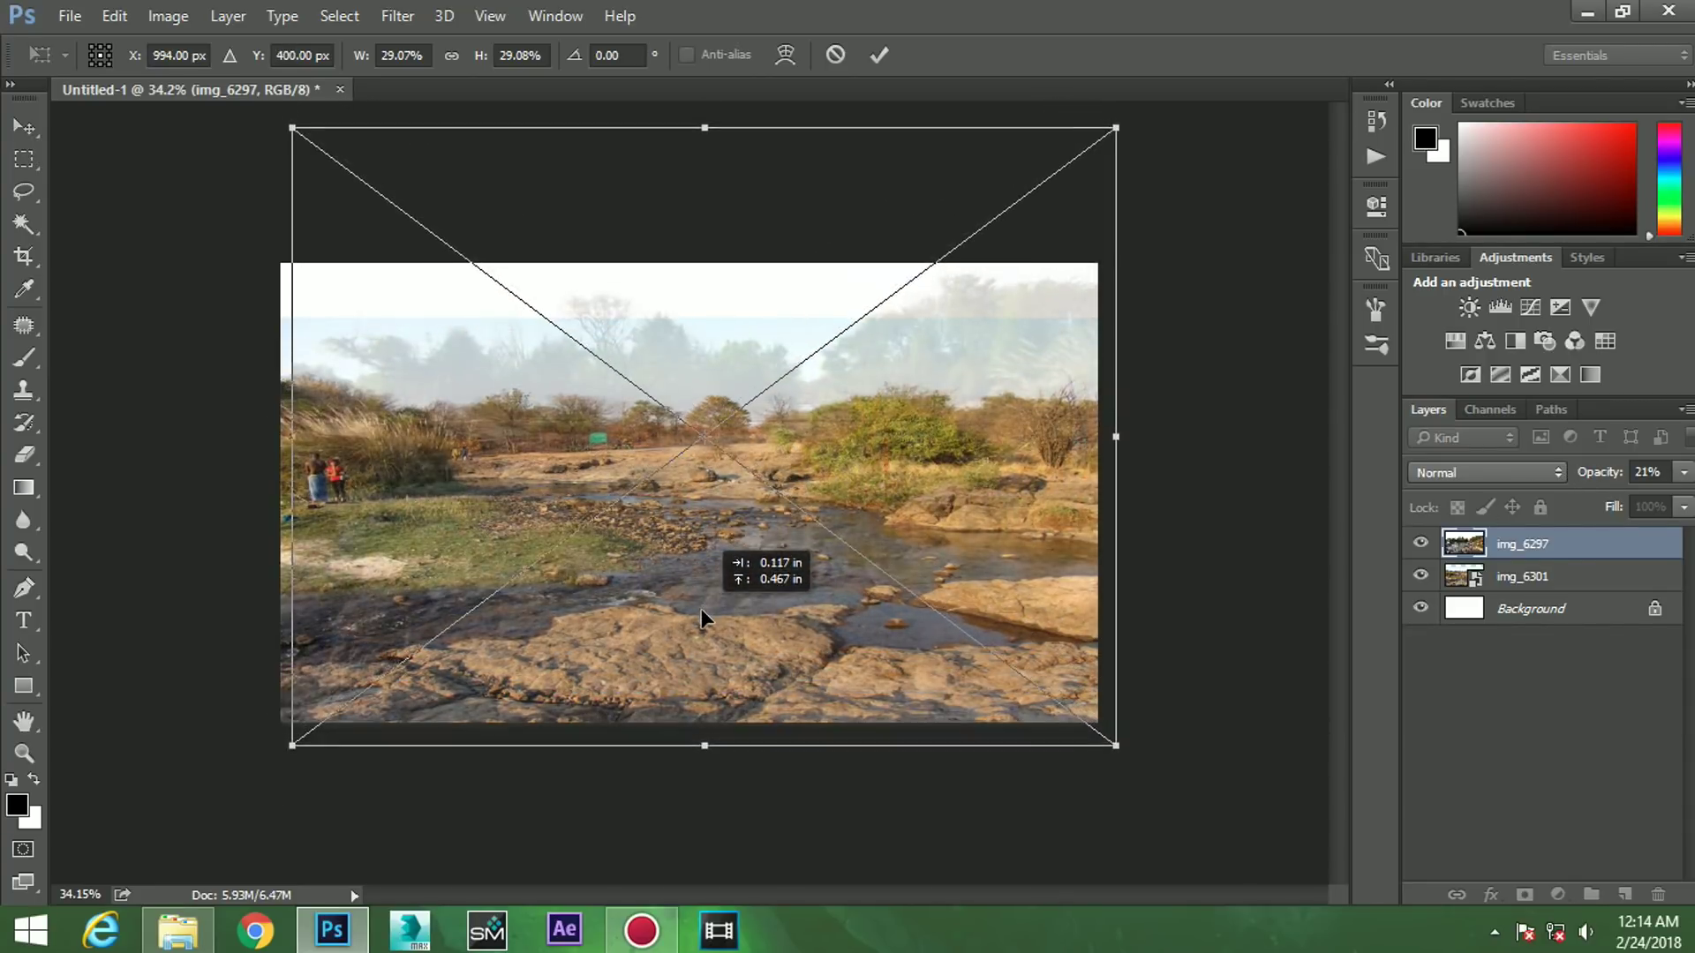
pyautogui.moveTo(697, 620); pyautogui.dragTo(694, 616)
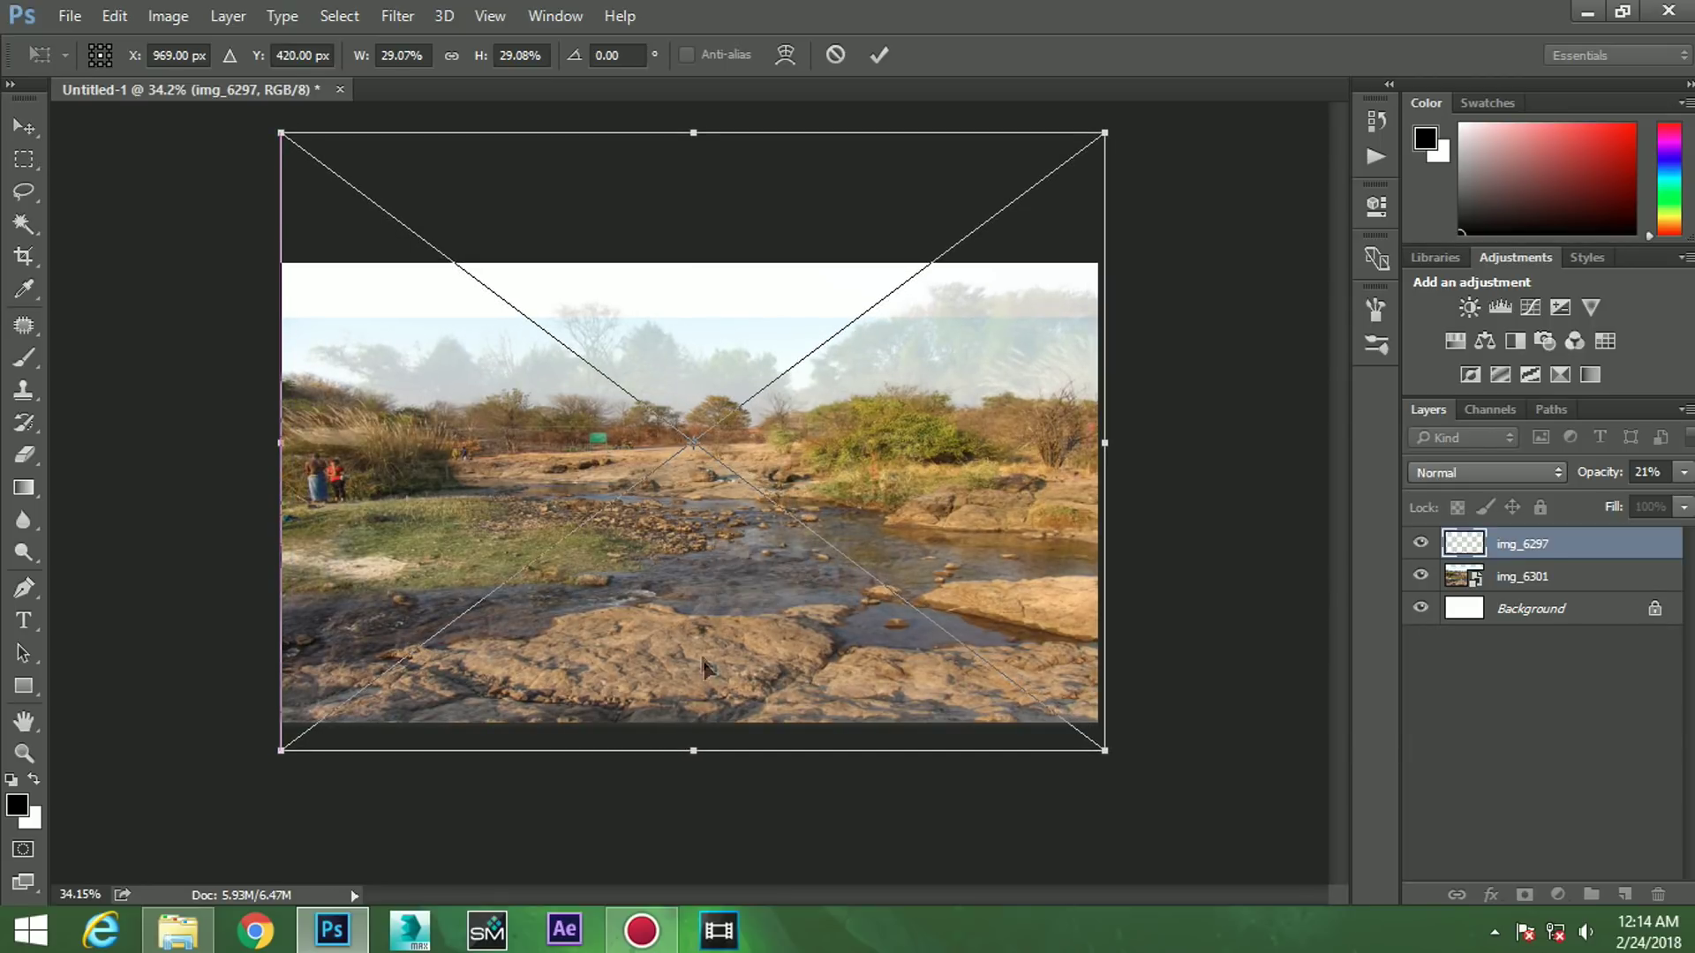
pyautogui.moveTo(701, 749); pyautogui.dragTo(701, 722)
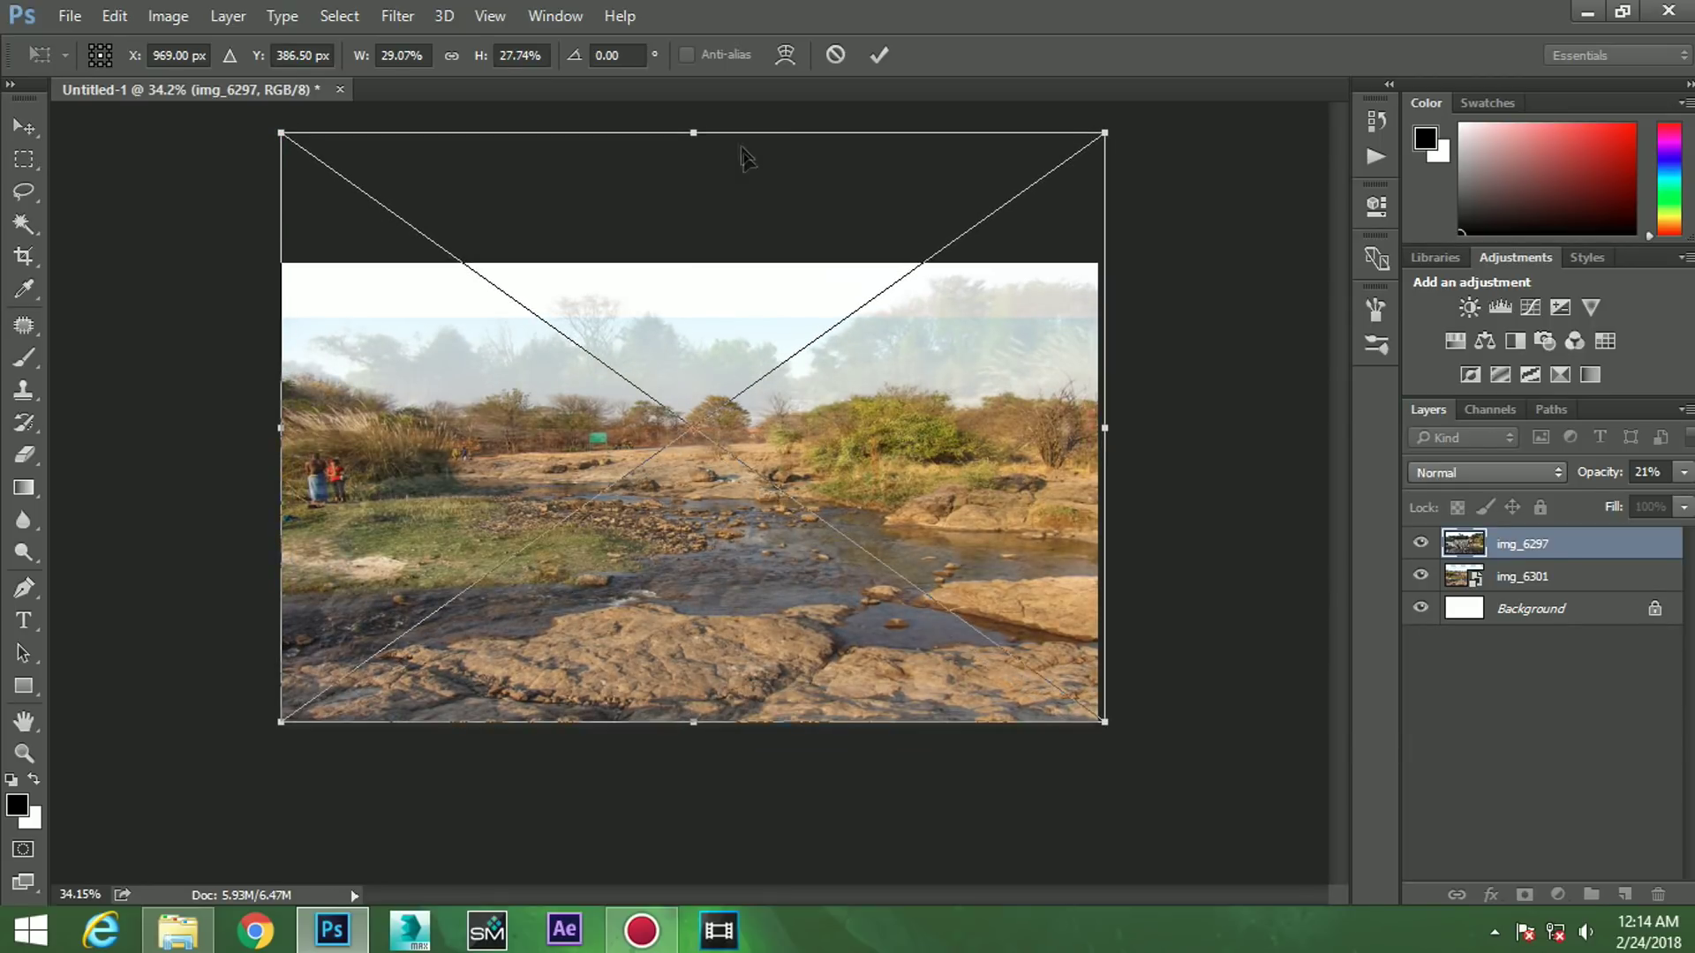
pyautogui.moveTo(690, 134); pyautogui.dragTo(701, 263)
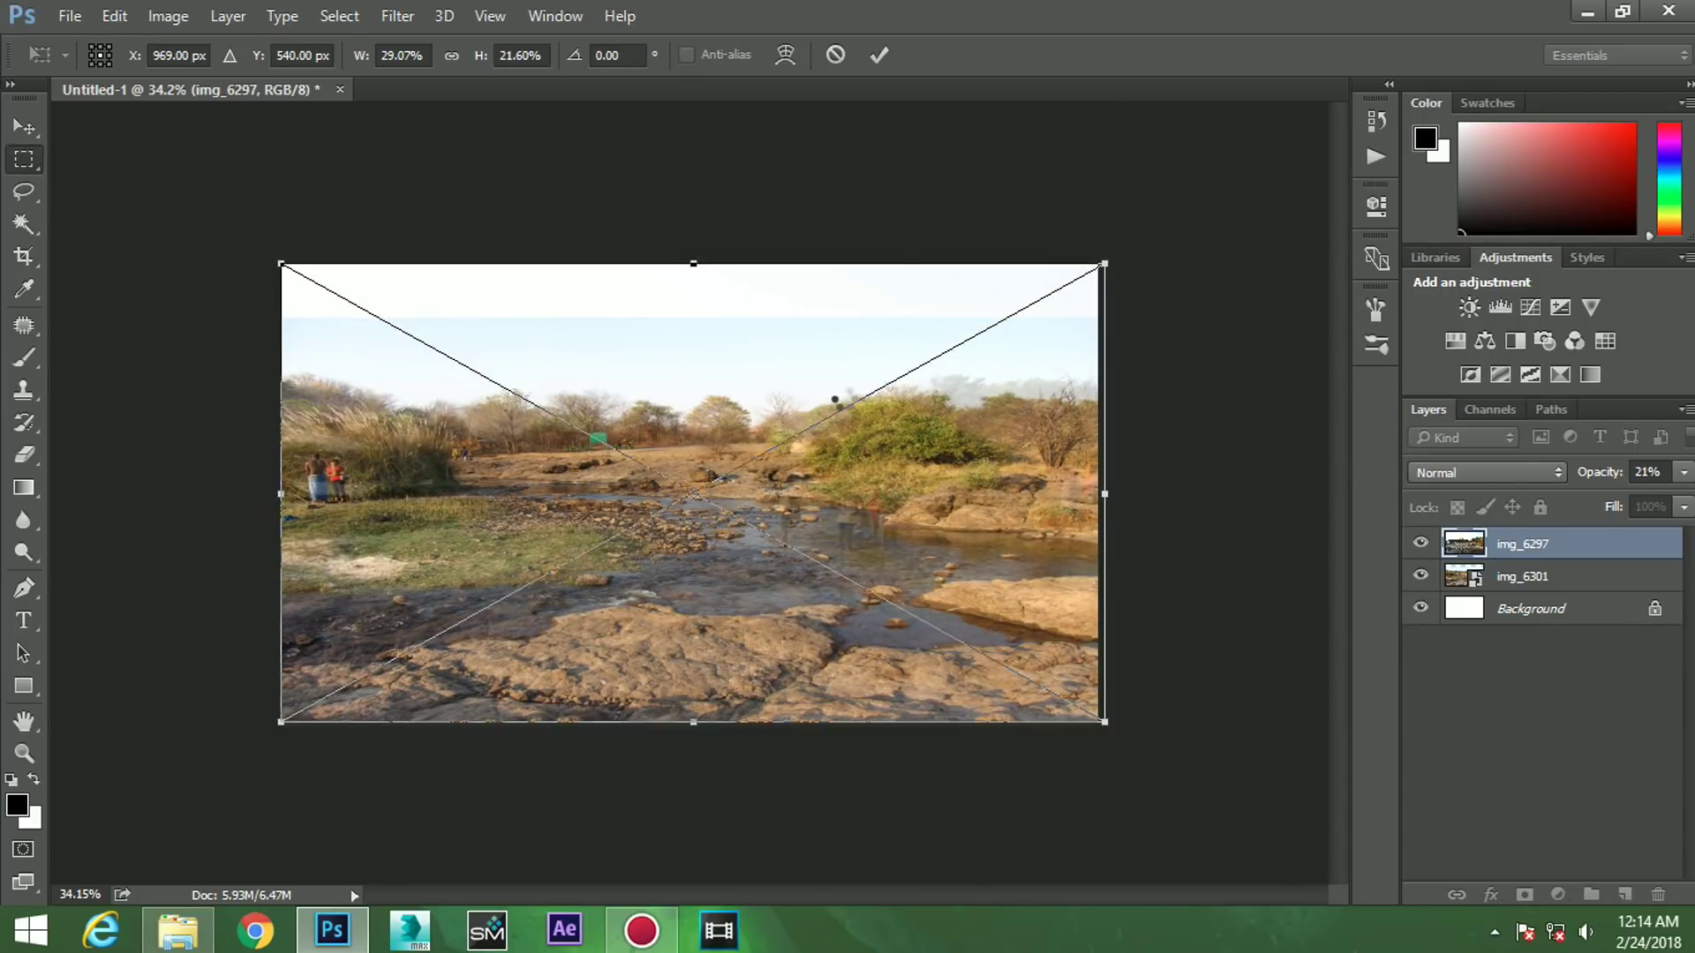
pyautogui.press('Return')
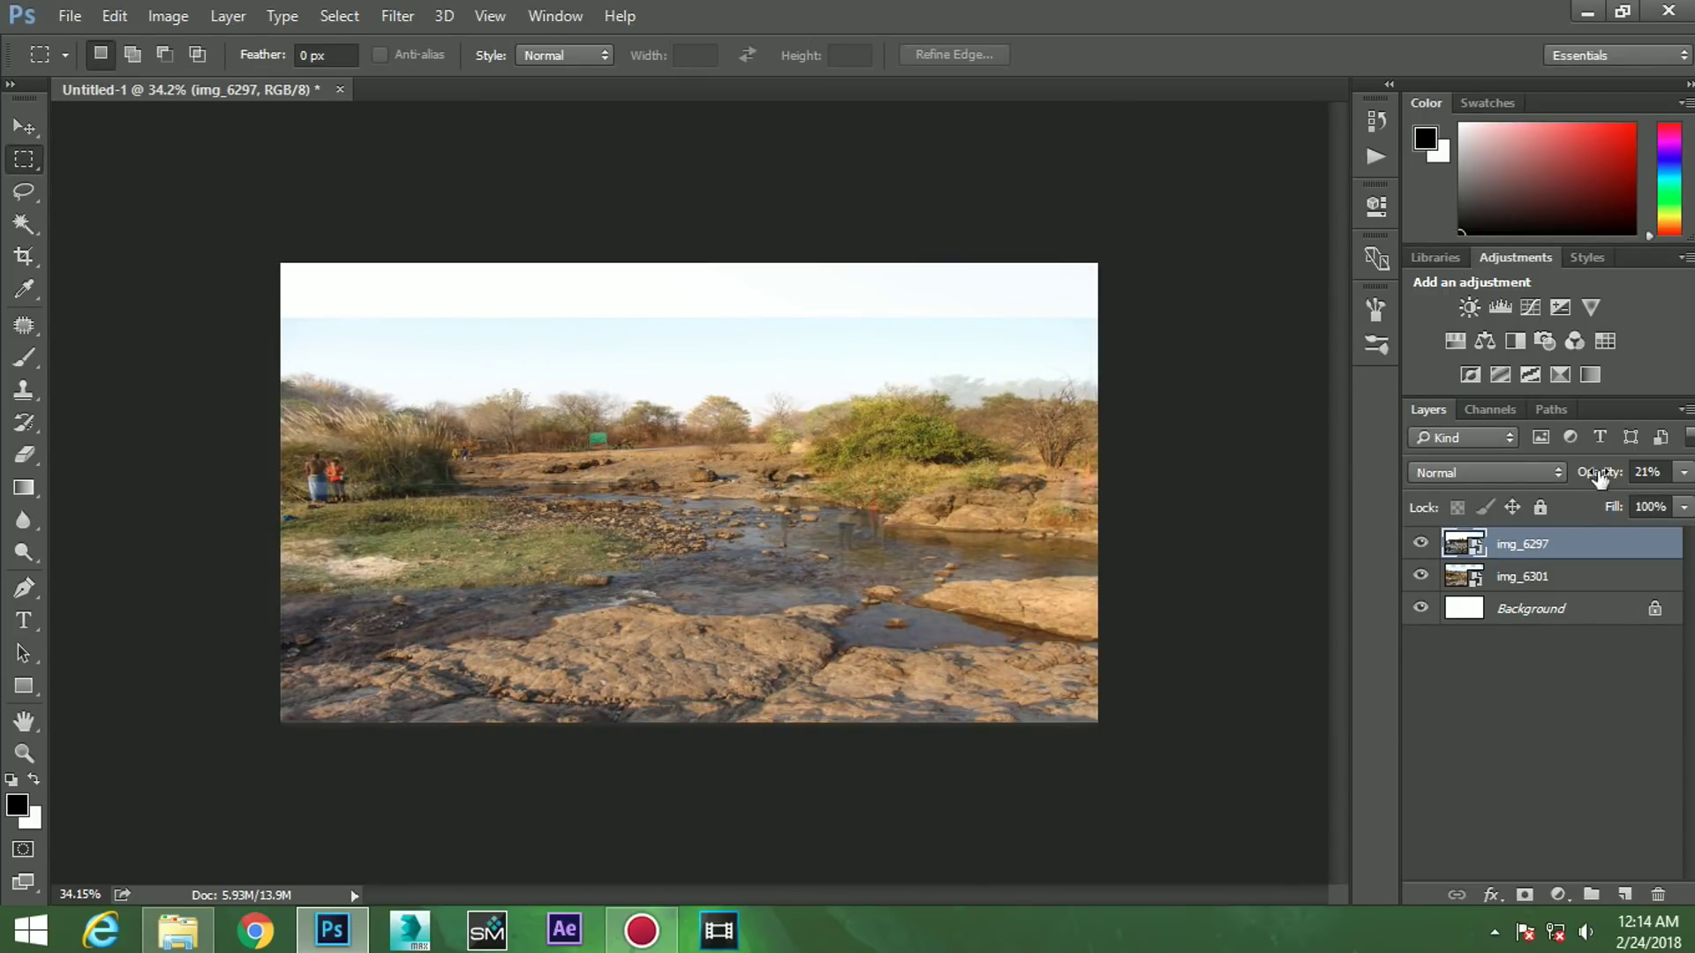
# - Set img_6297's layer opacity to 80%
pyautogui.moveTo(1599, 477); pyautogui.dragTo(1668, 477)
pyautogui.moveTo(1538, 474); pyautogui.dragTo(1608, 477)
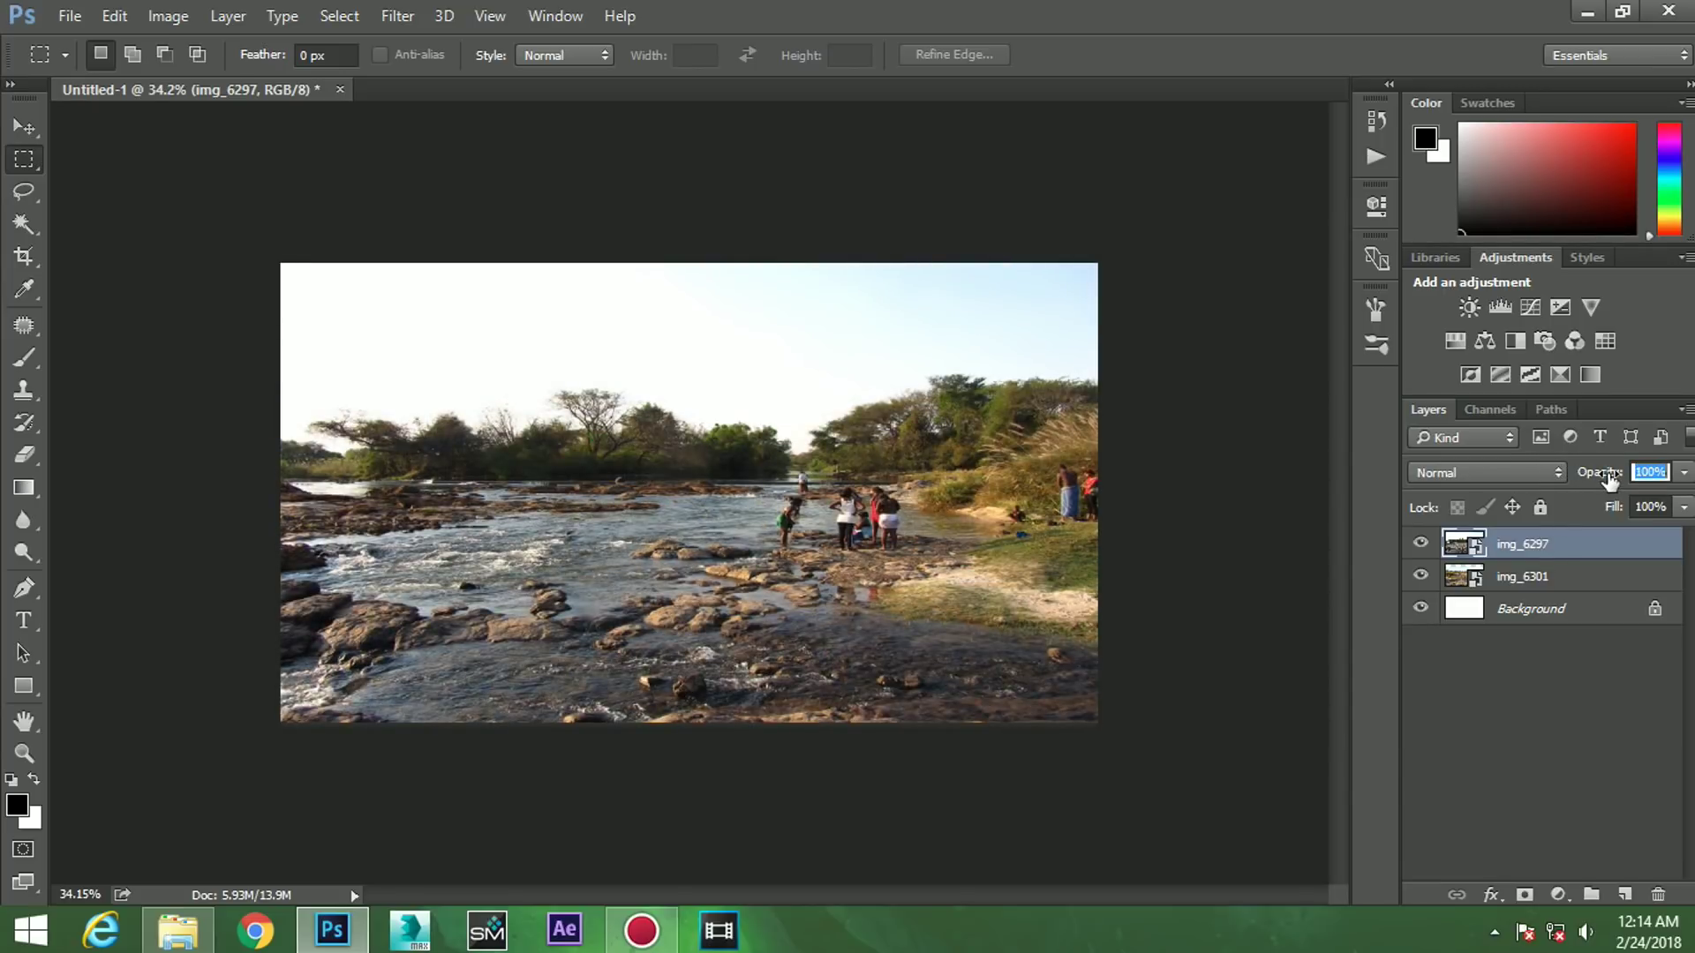
pyautogui.moveTo(1343, 455); pyautogui.dragTo(1327, 452)
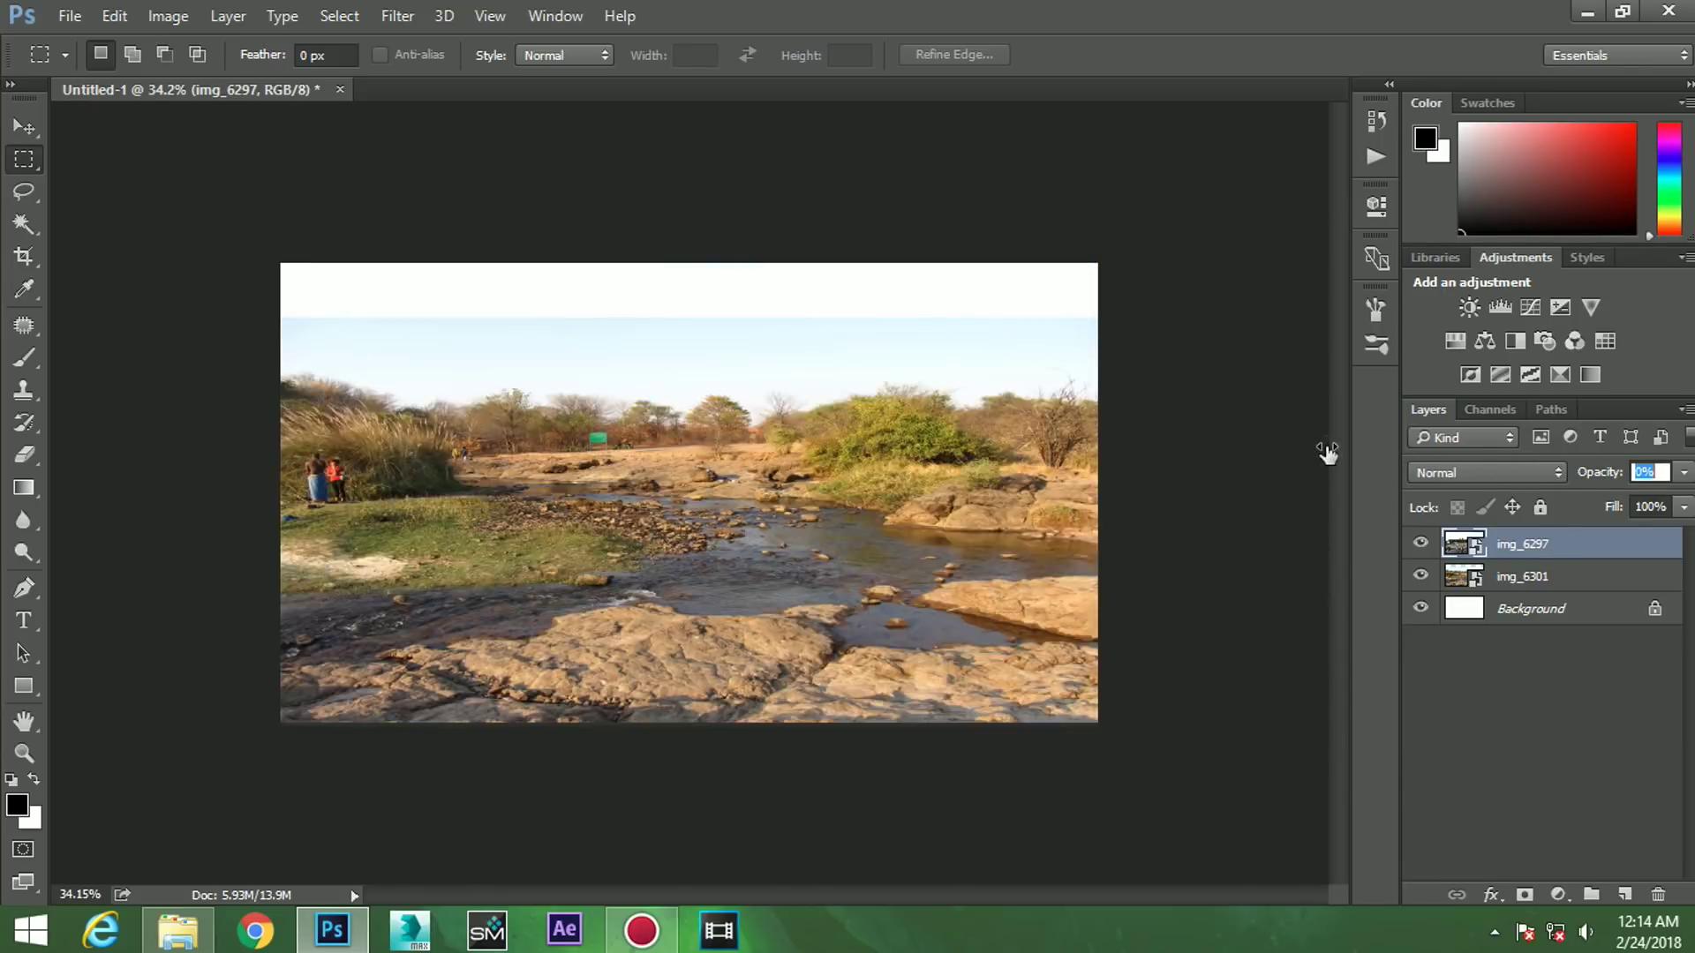
pyautogui.write('80')
pyautogui.press('Return')
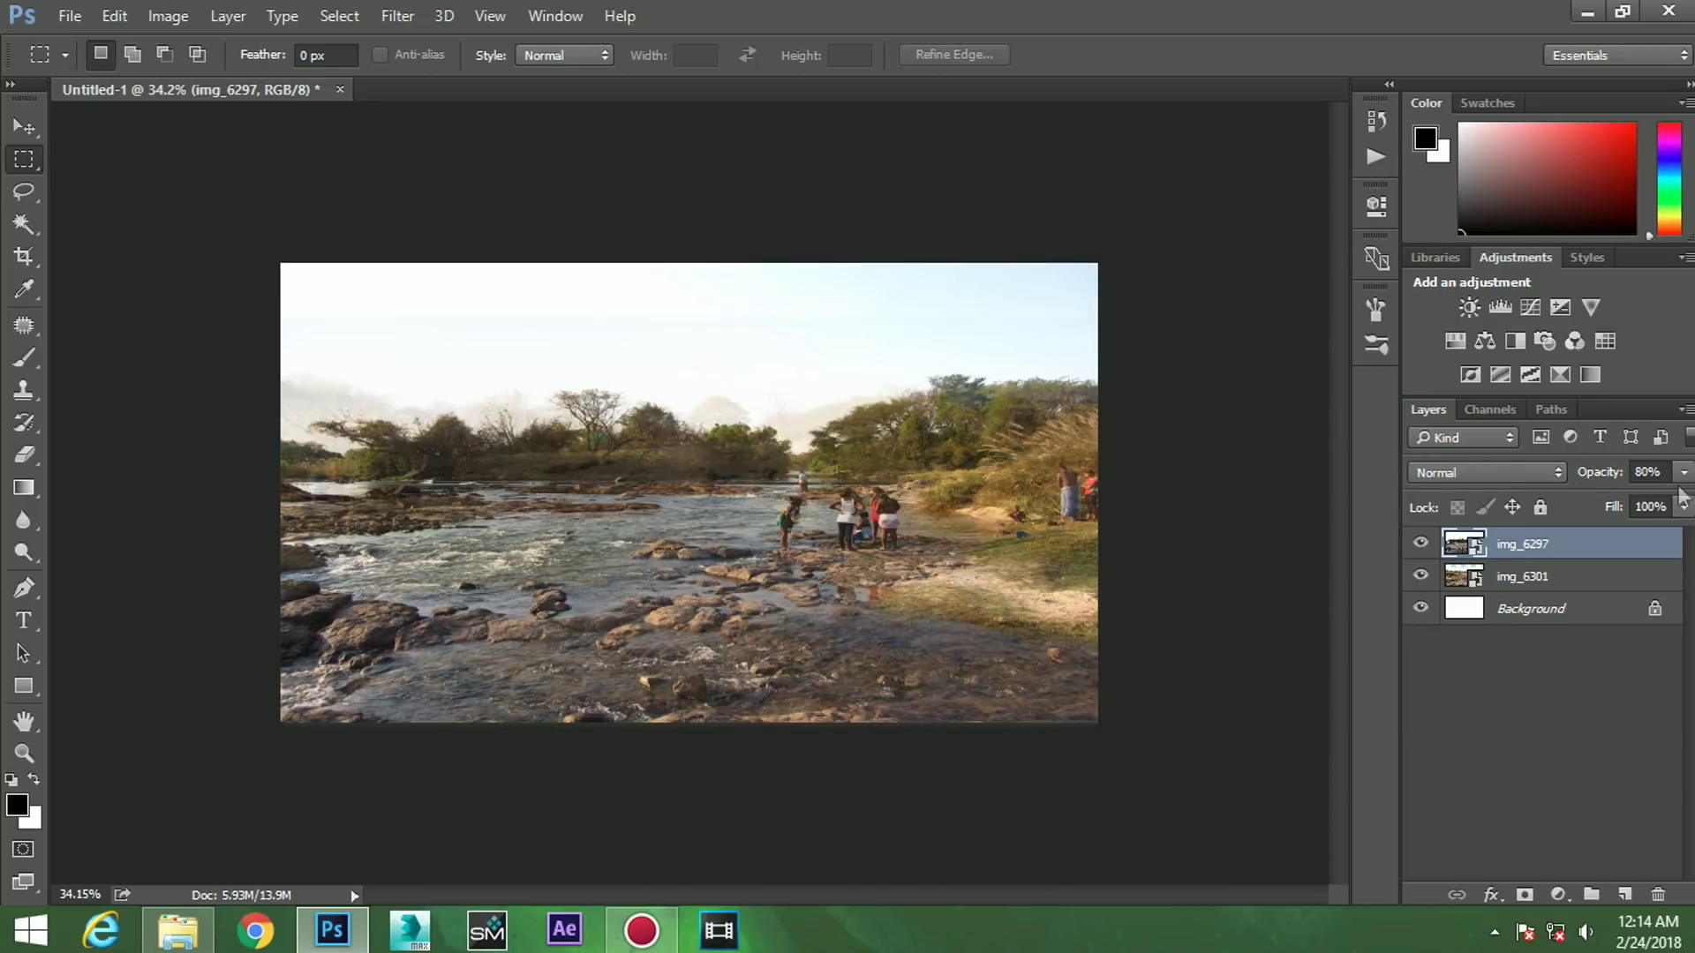
pyautogui.scroll(1, 898, 498)
pyautogui.scroll(1, 799, 562)
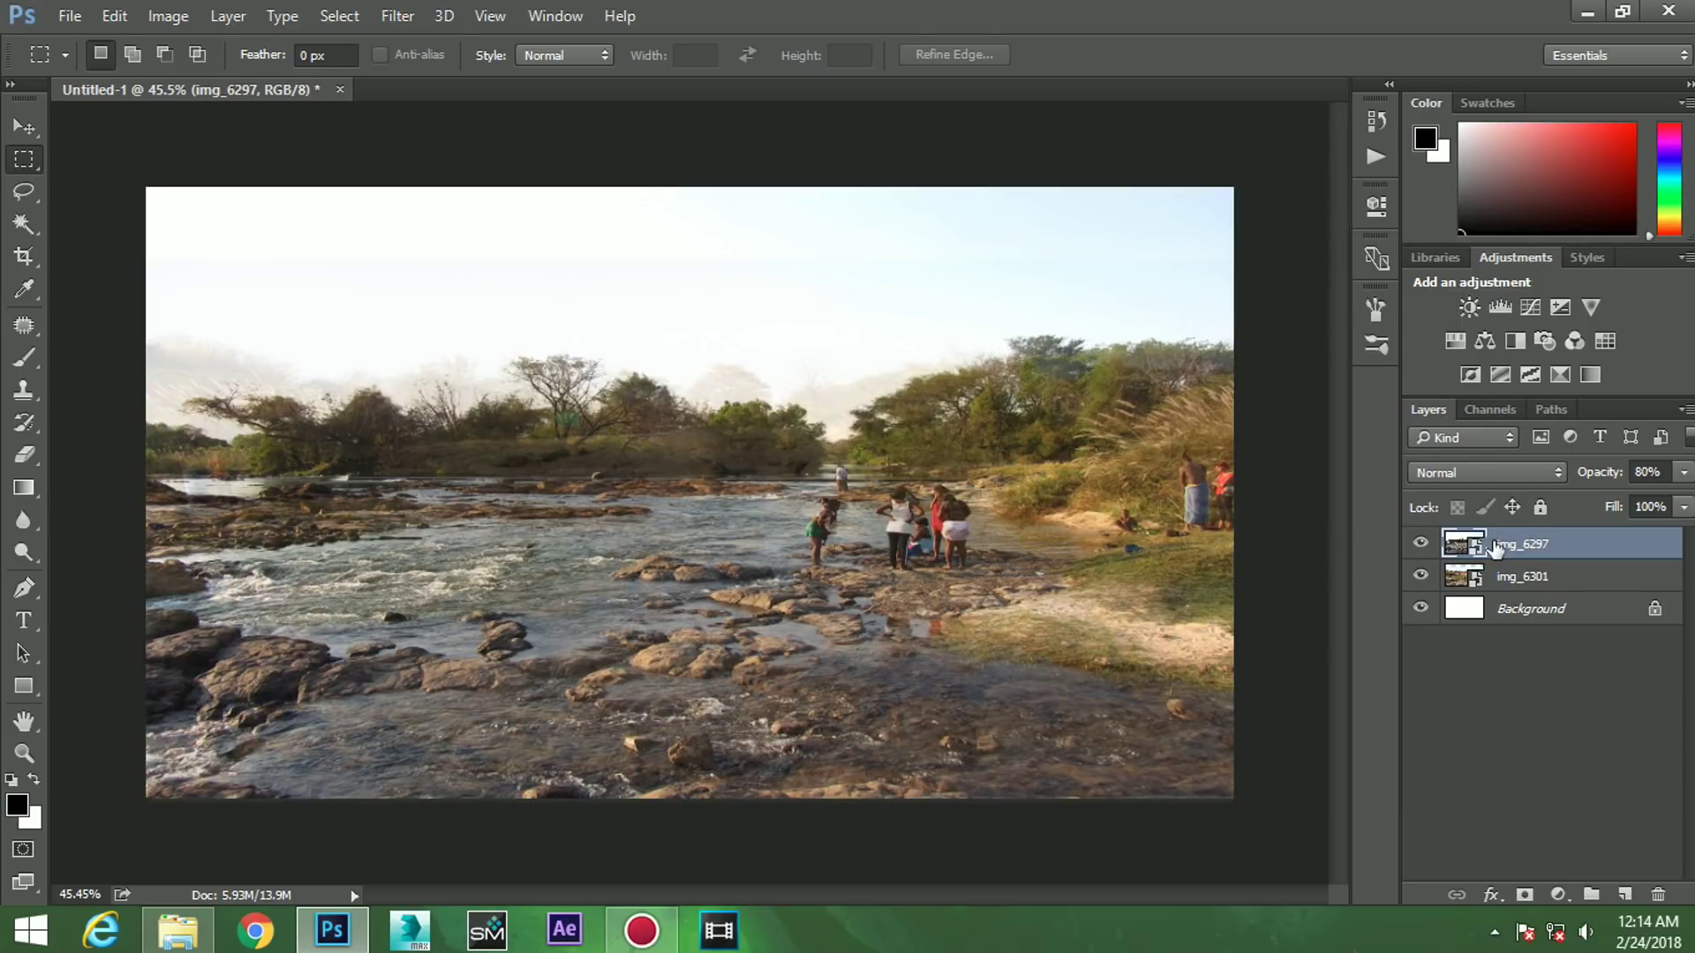
# - Select img_6297's sky down to the horizon and rasterize the layer
pyautogui.moveTo(134, 182)
pyautogui.mouseDown()
pyautogui.moveTo(1160, 476)
pyautogui.moveTo(1241, 474)
pyautogui.mouseUp()
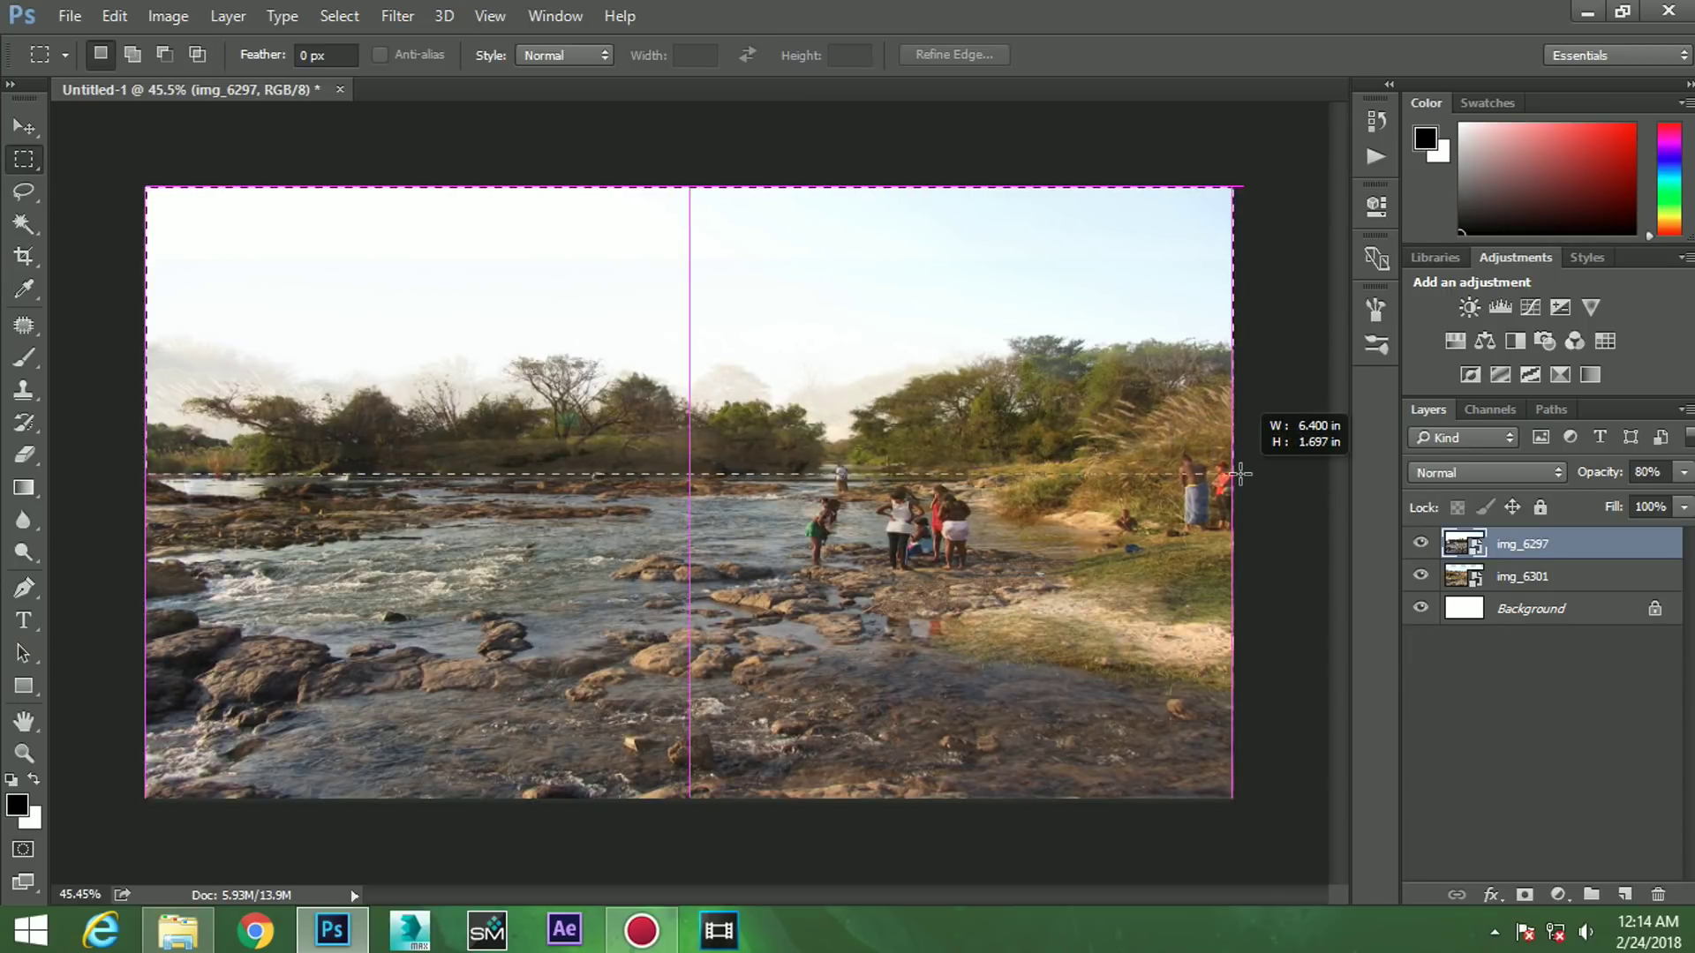
pyautogui.rightClick(1513, 542)
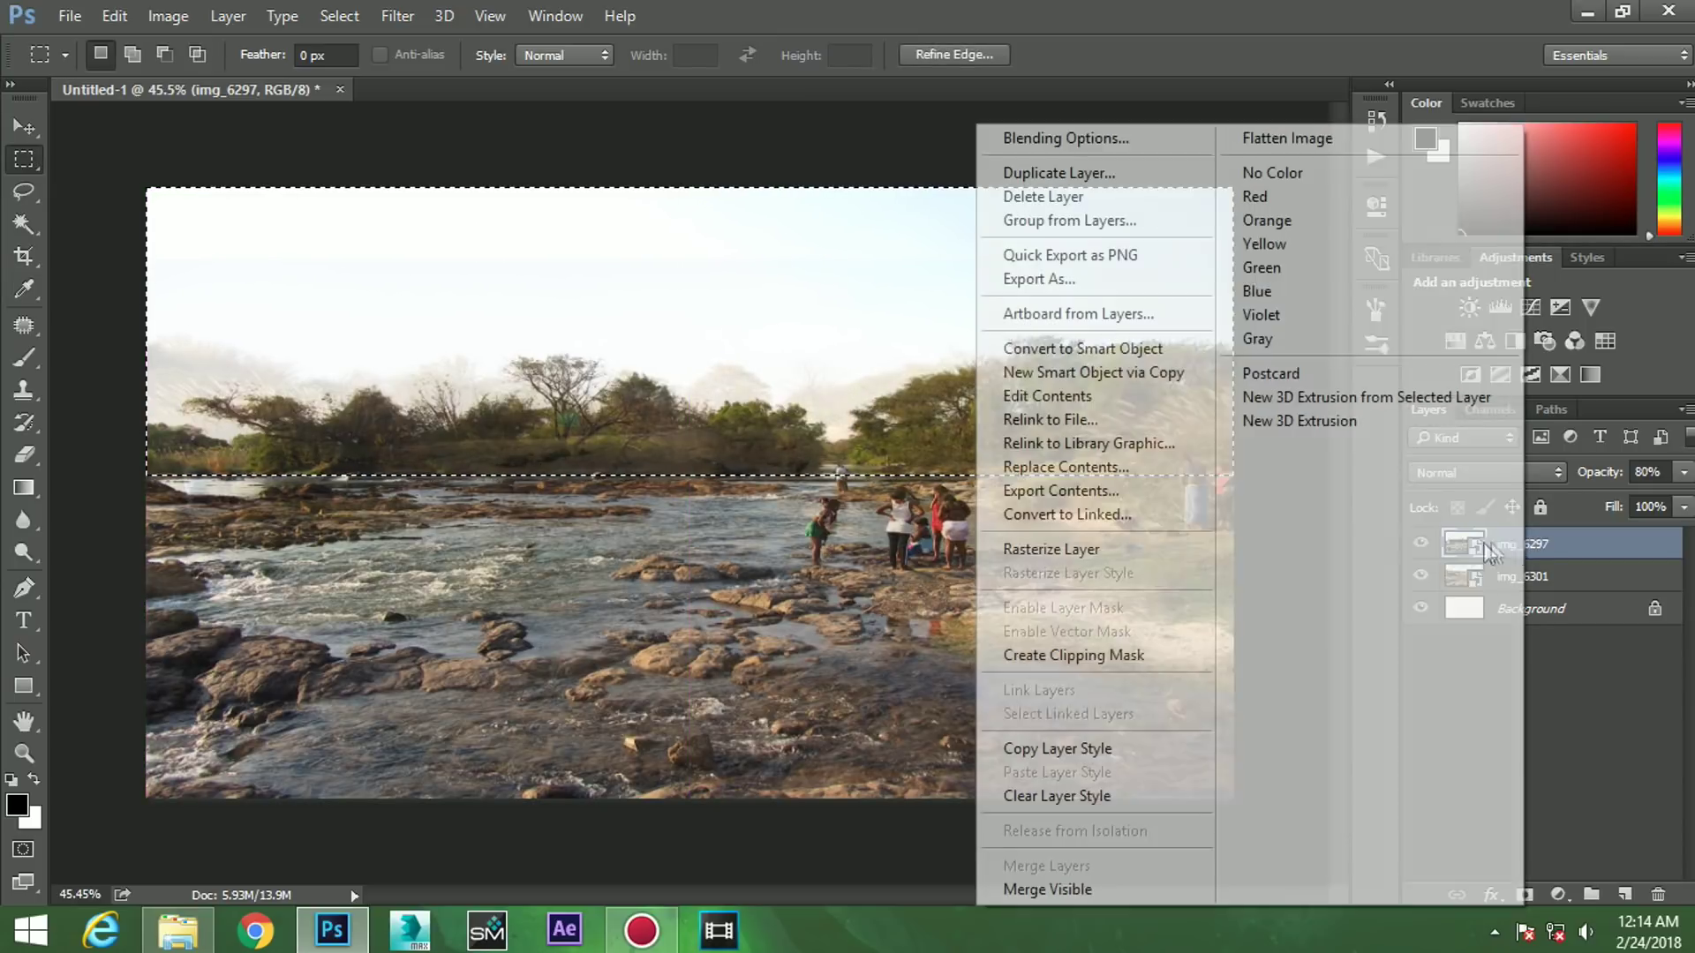
pyautogui.click(1072, 550)
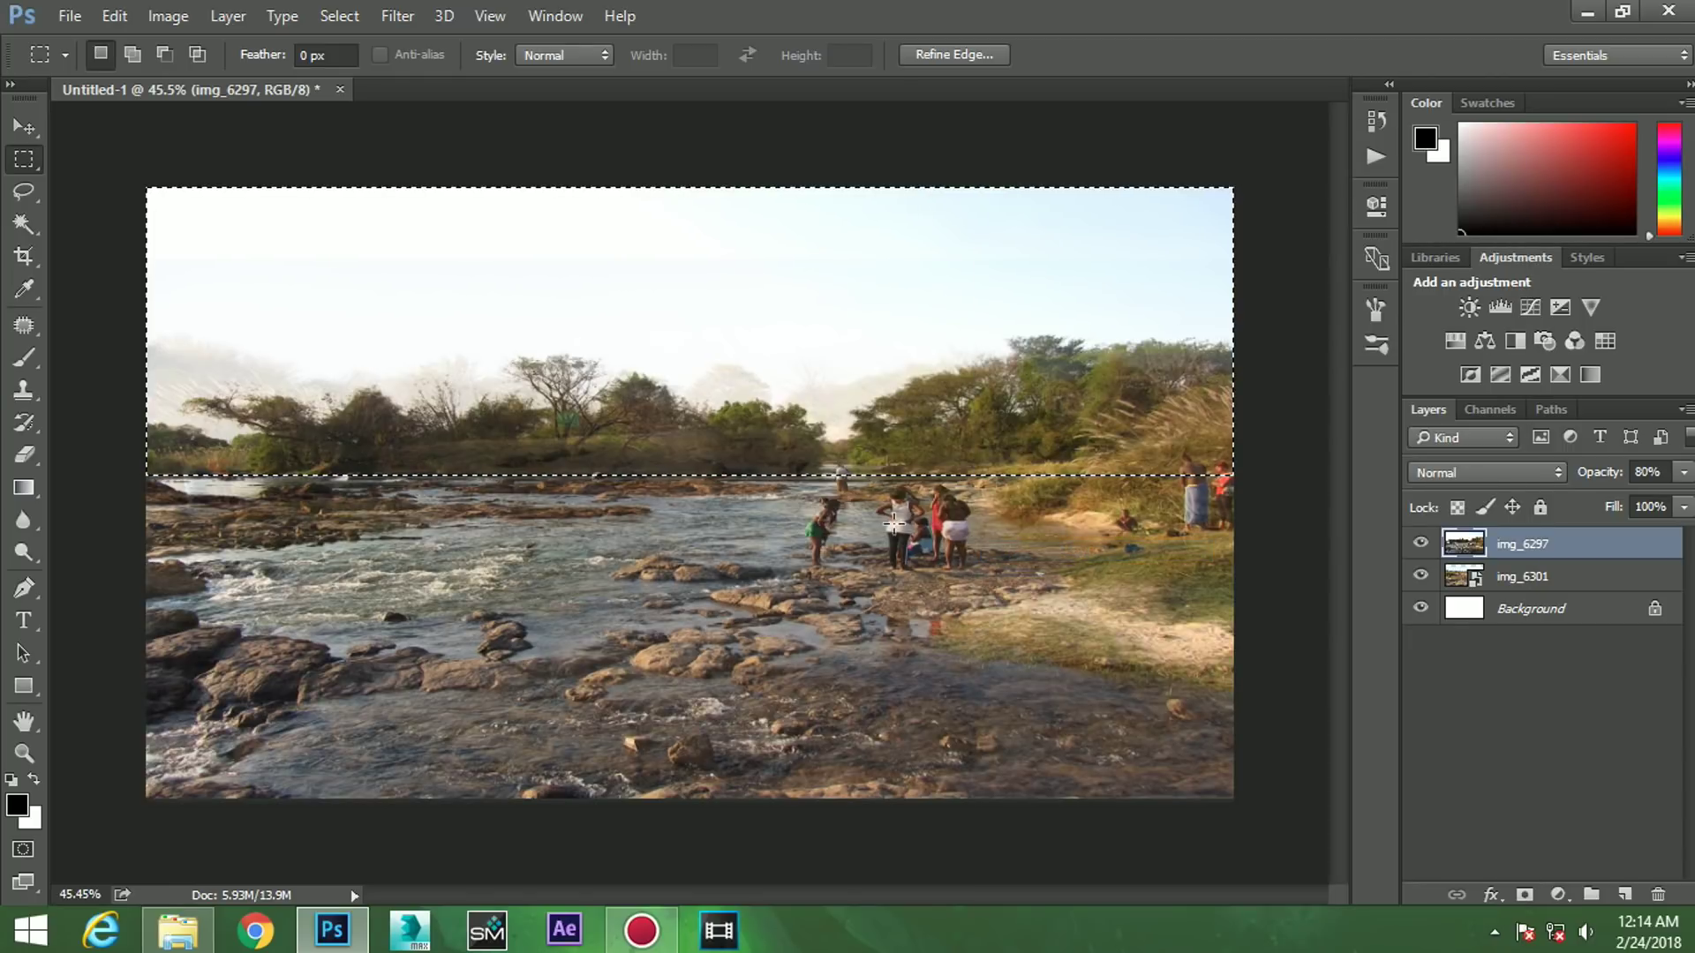
# - Free-transform the selected sky taller toward the canvas top to align the riverbanks
pyautogui.rightClick(481, 306)
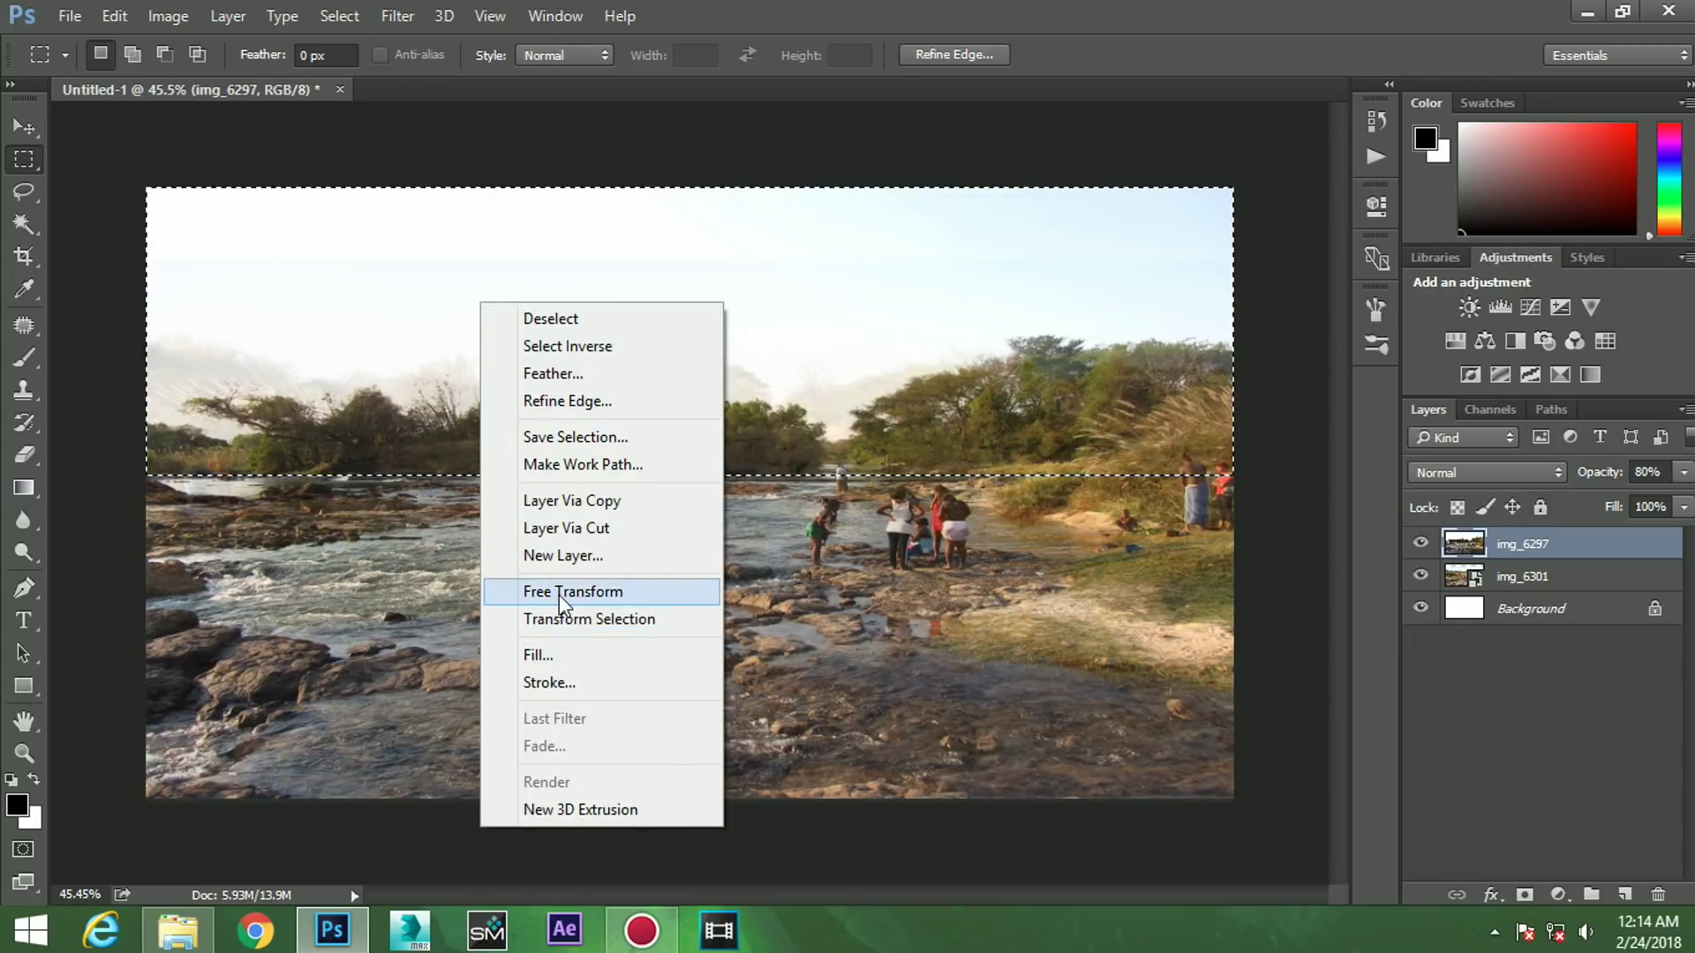
pyautogui.click(559, 592)
pyautogui.moveTo(690, 188); pyautogui.dragTo(665, 5)
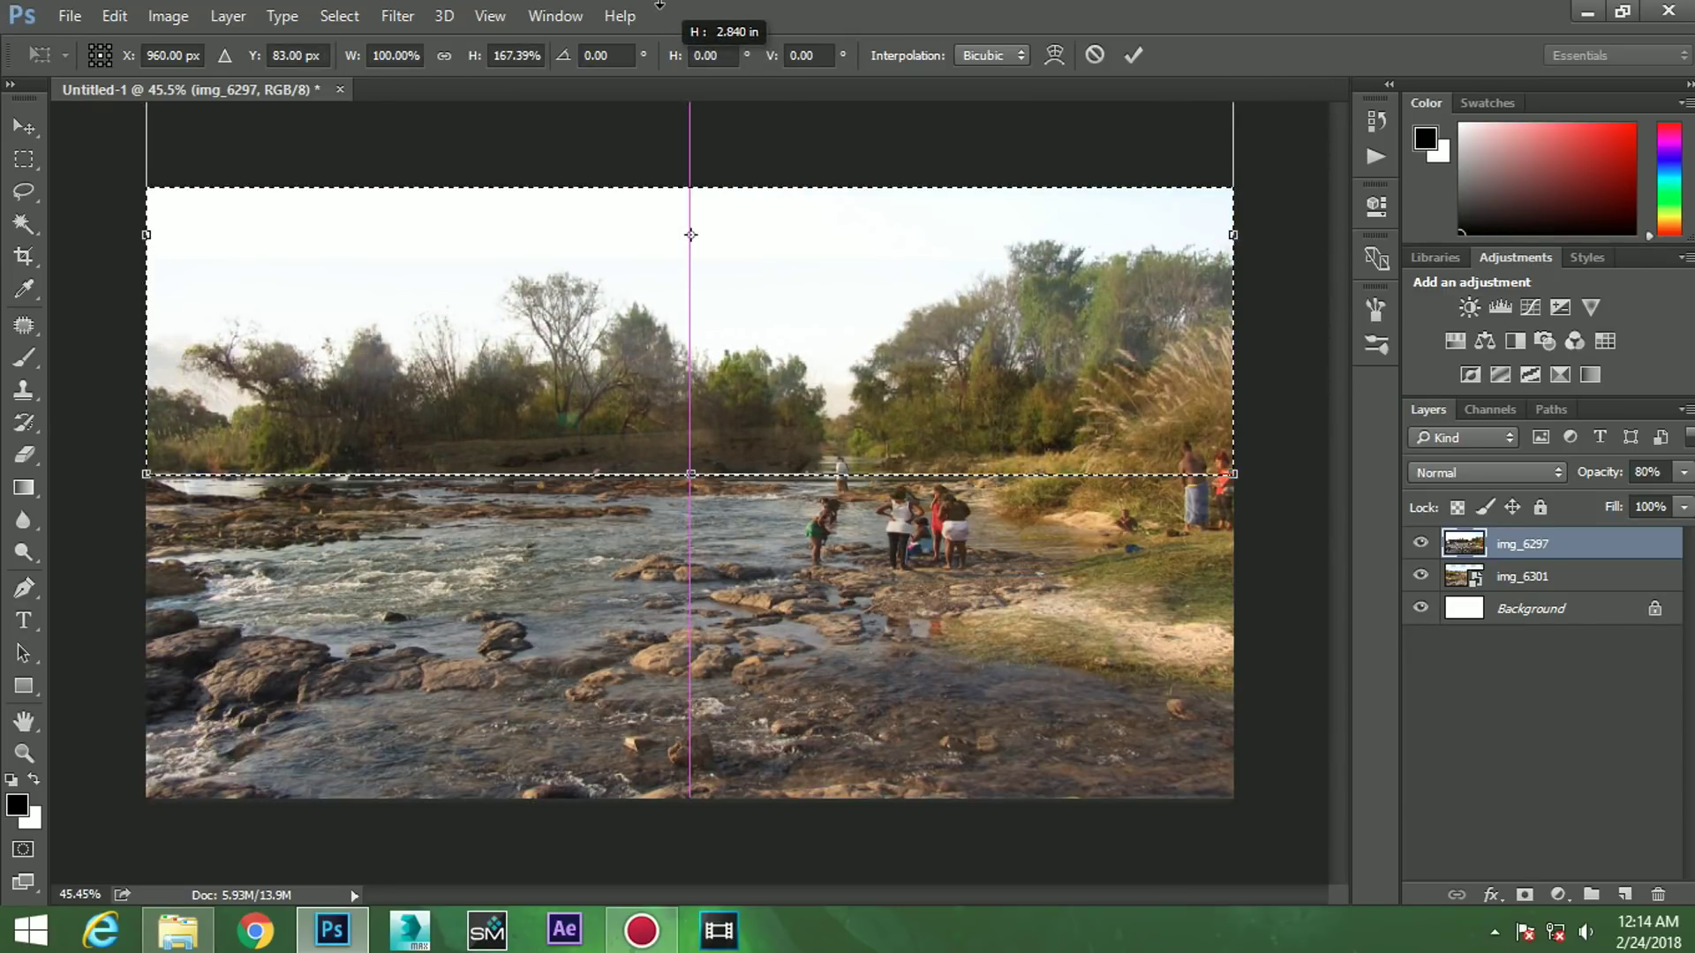
pyautogui.moveTo(659, 5); pyautogui.dragTo(659, 4)
pyautogui.press('Return')
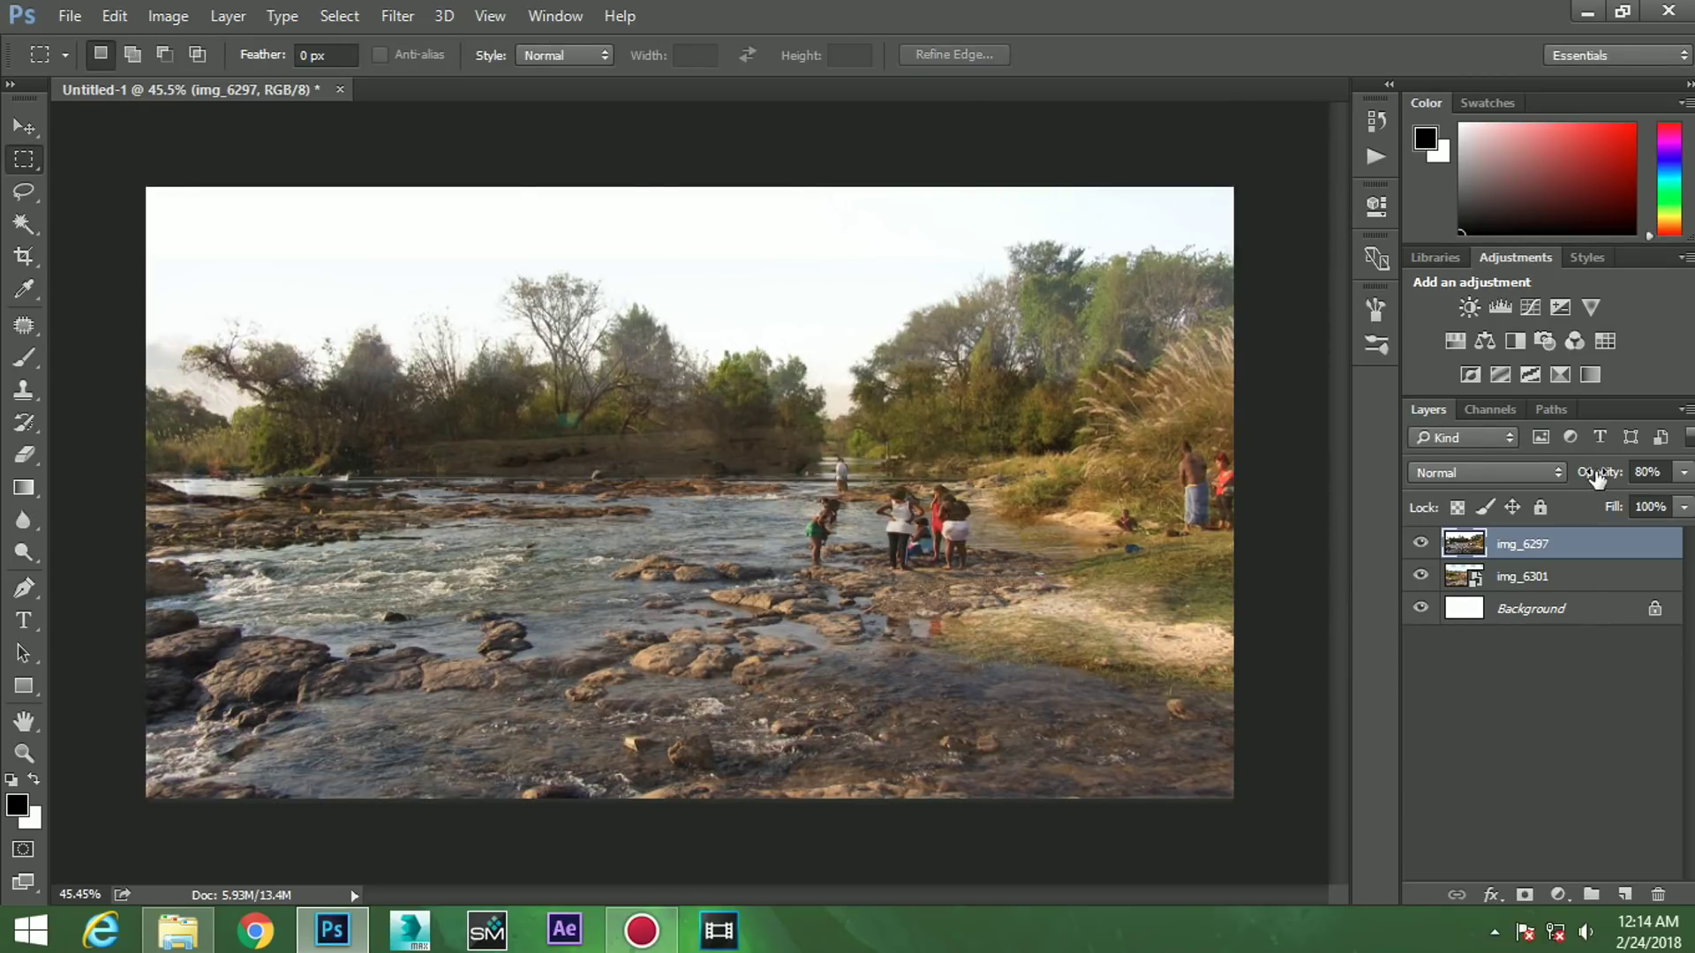
pyautogui.press('Return')
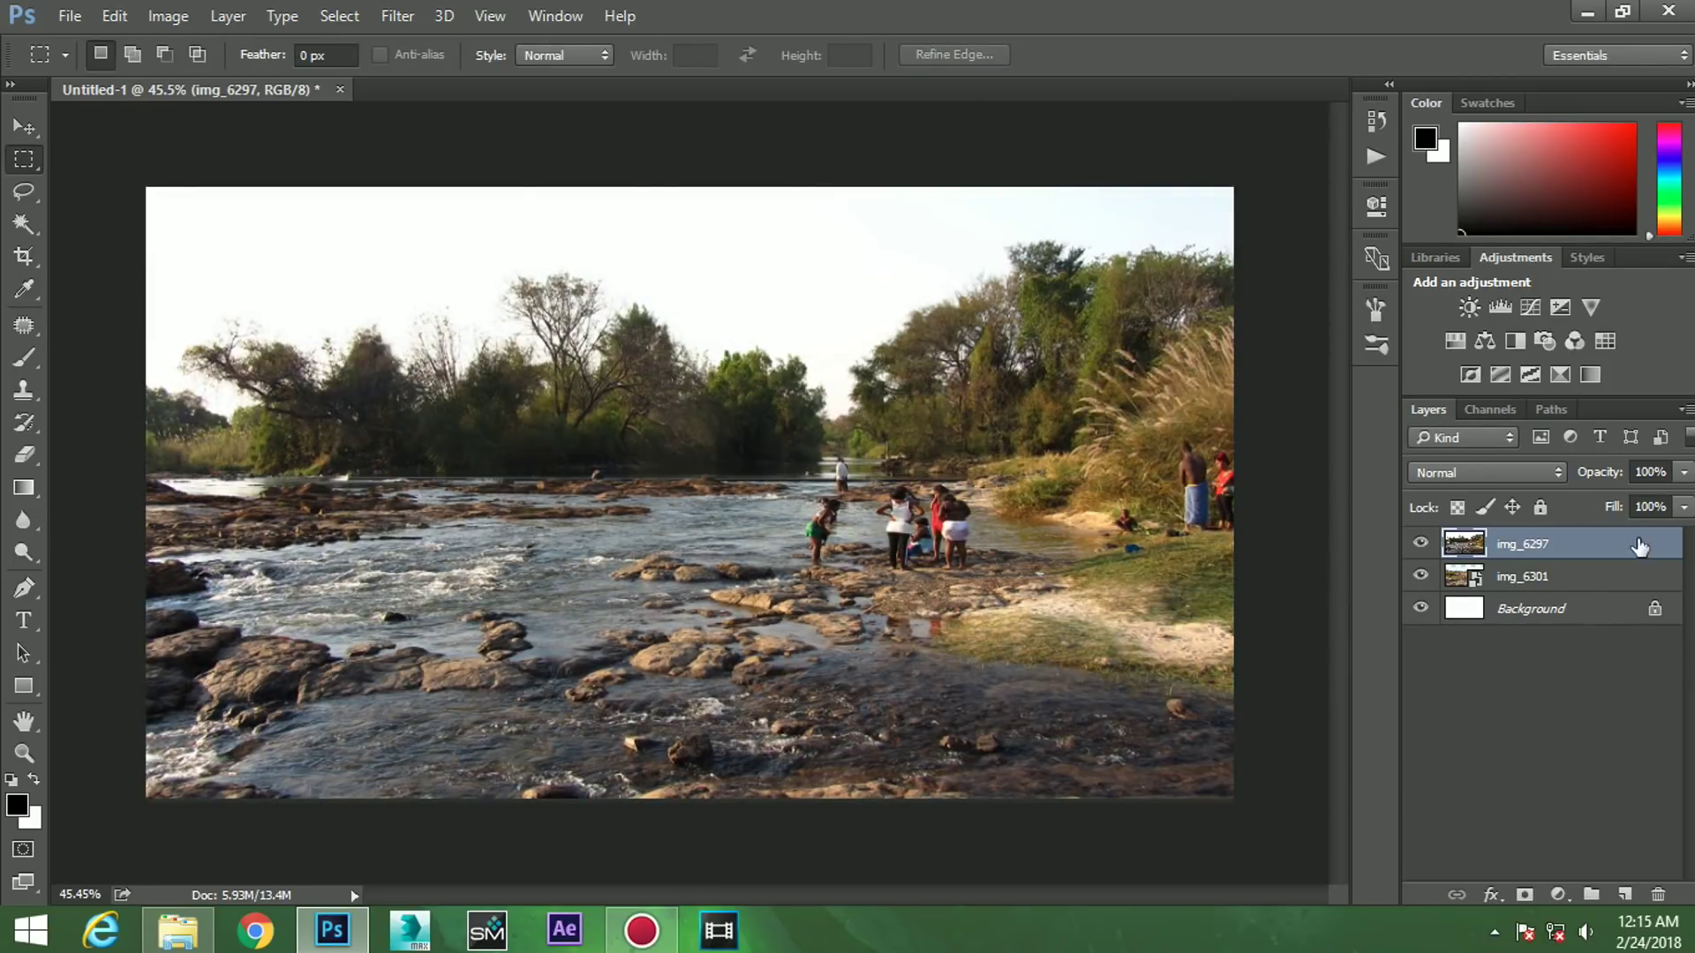
# - Toggle img_6297's visibility off and on to compare it with img_6301
pyautogui.click(1420, 545)
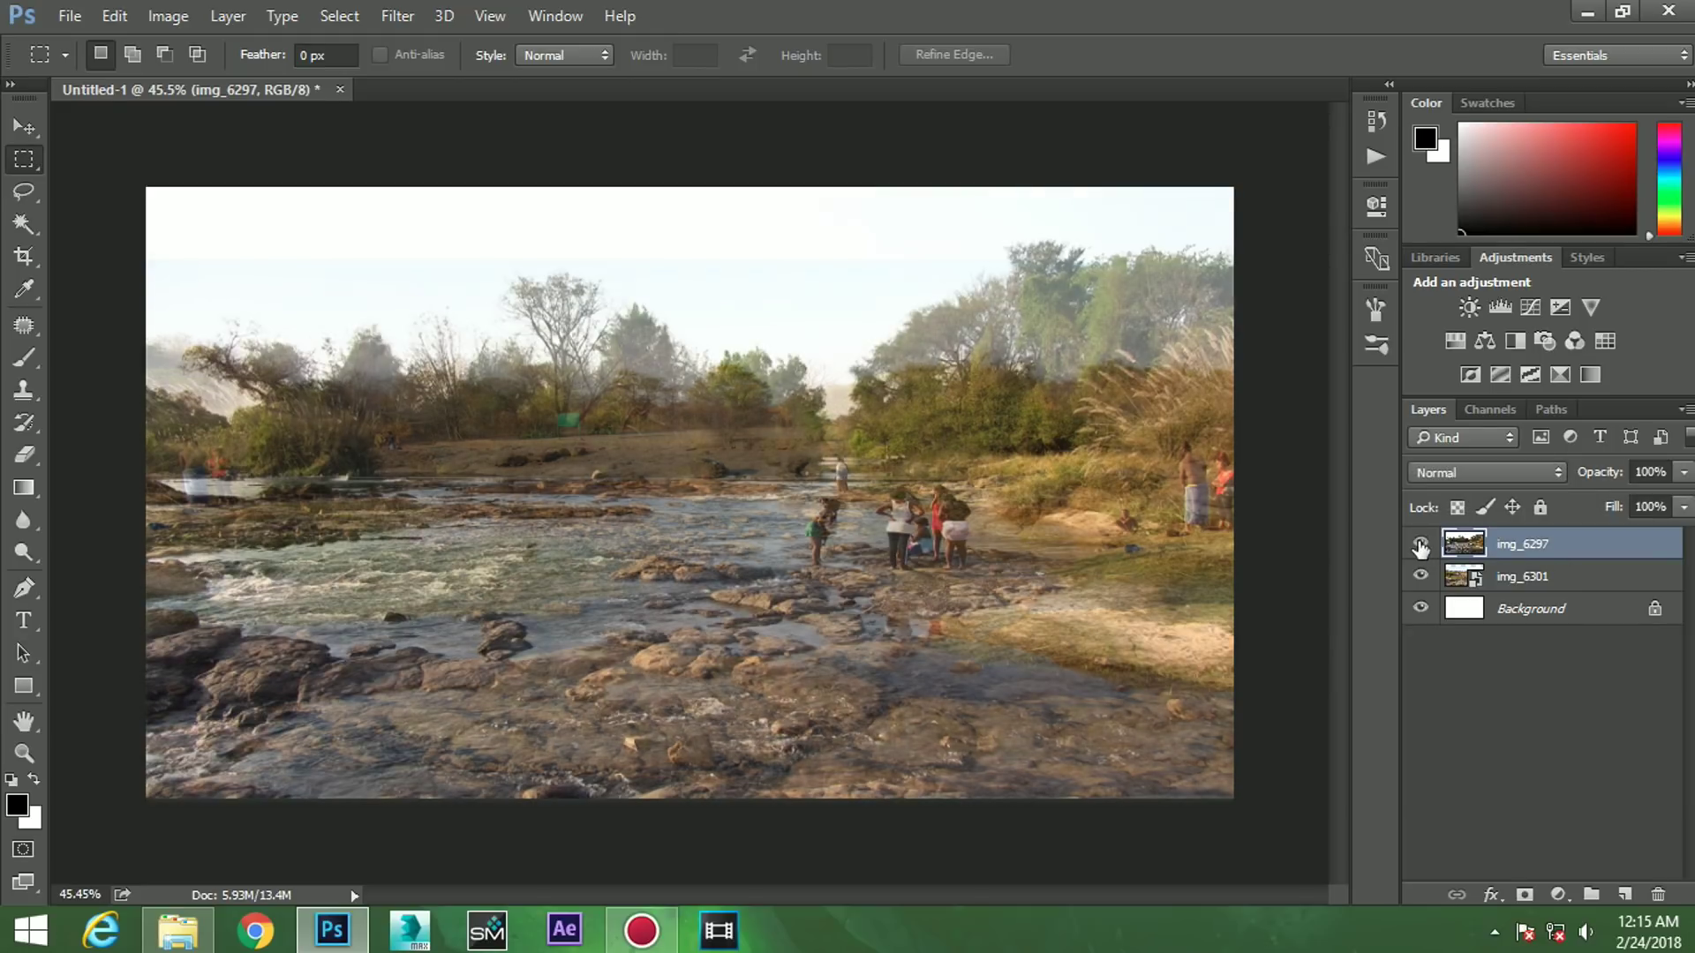
pyautogui.click(1420, 545)
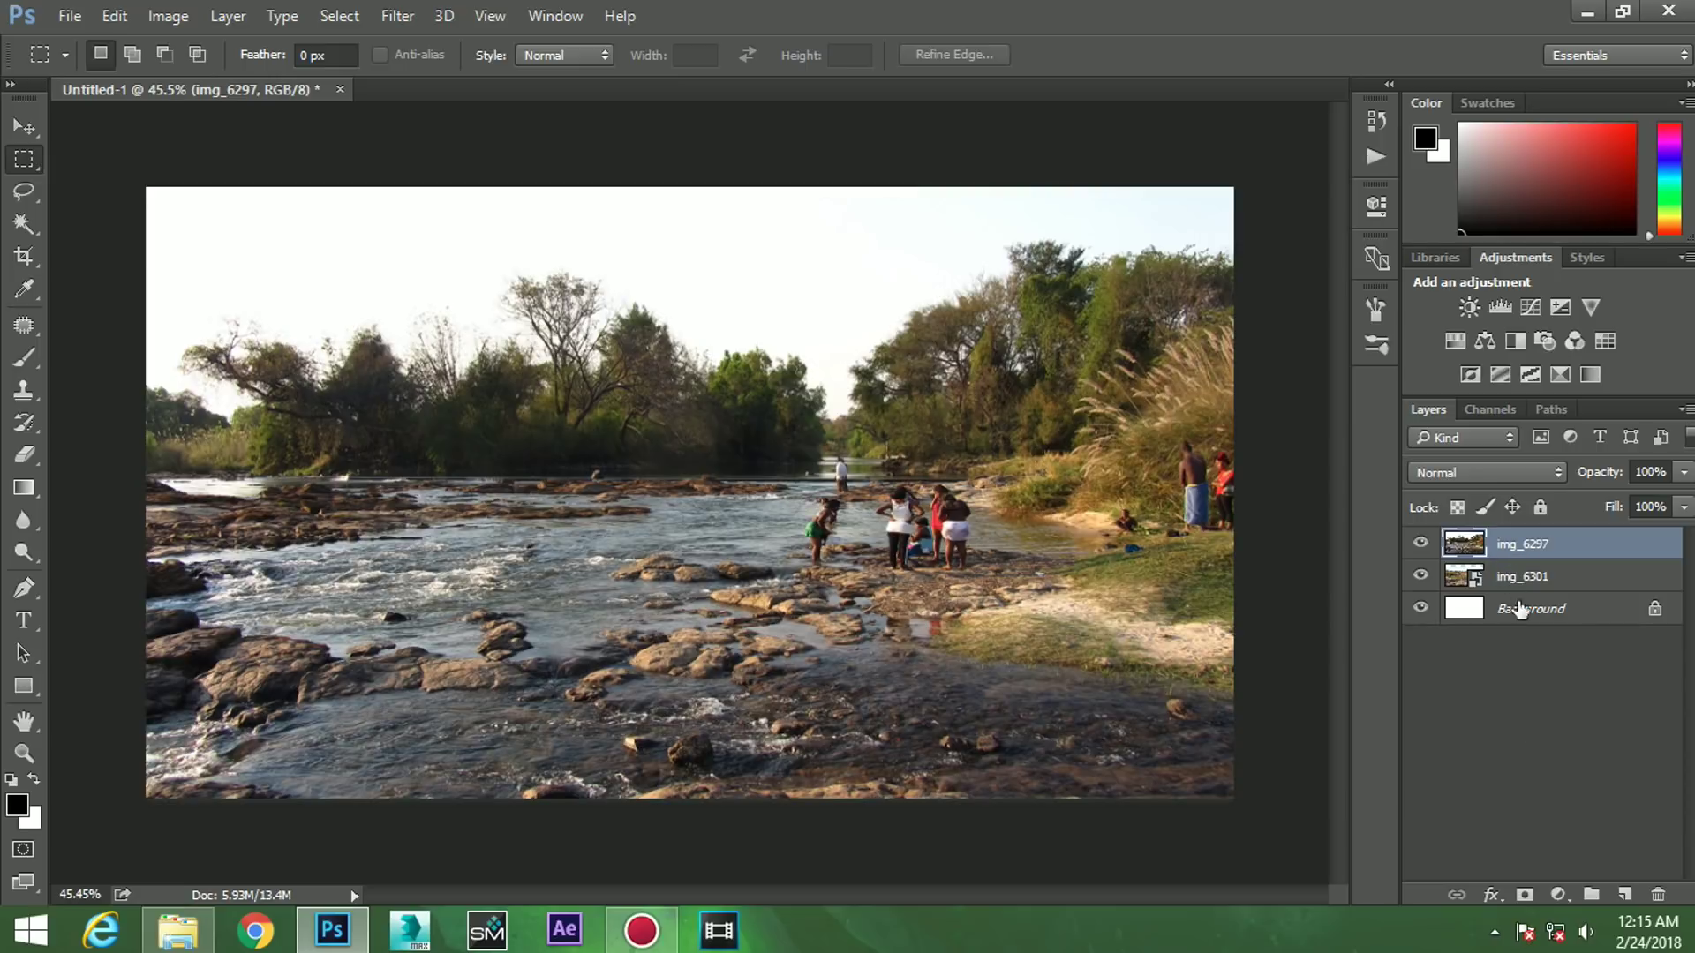
# - Paint the img_6297 mask black with a 500 px brush to reveal img_6301's foreground rocks
pyautogui.press('b')
pyautogui.scroll(-2, 407, 740)
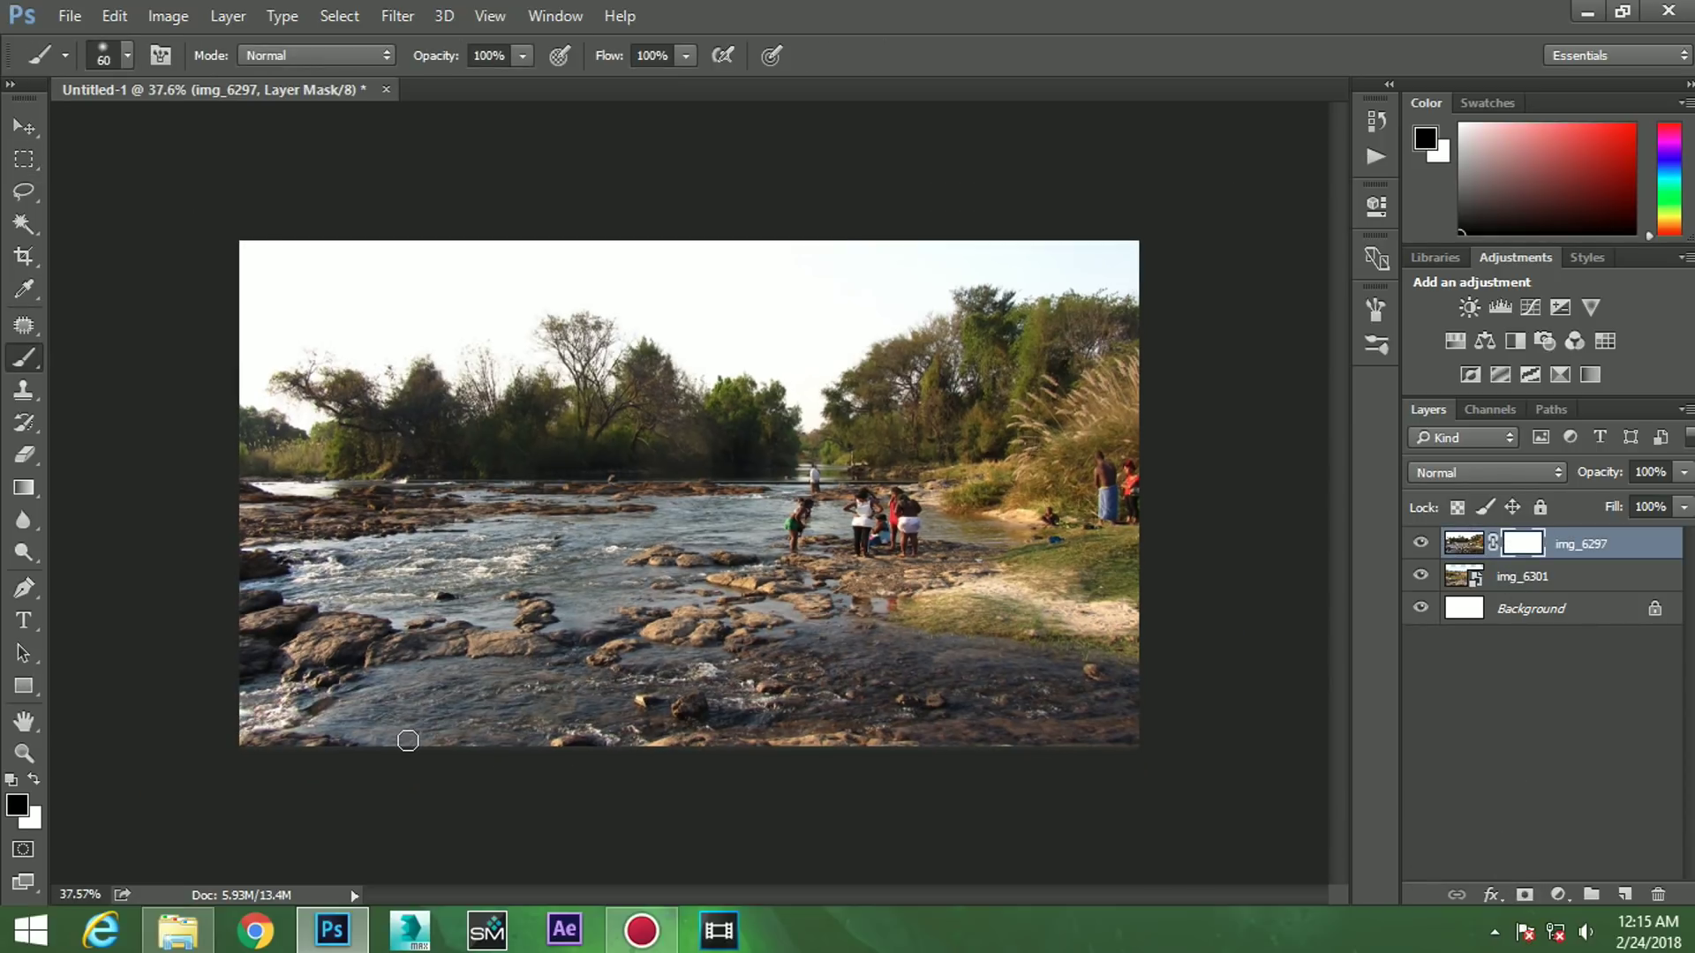
pyautogui.press(']')
pyautogui.press(']')
pyautogui.press(']')
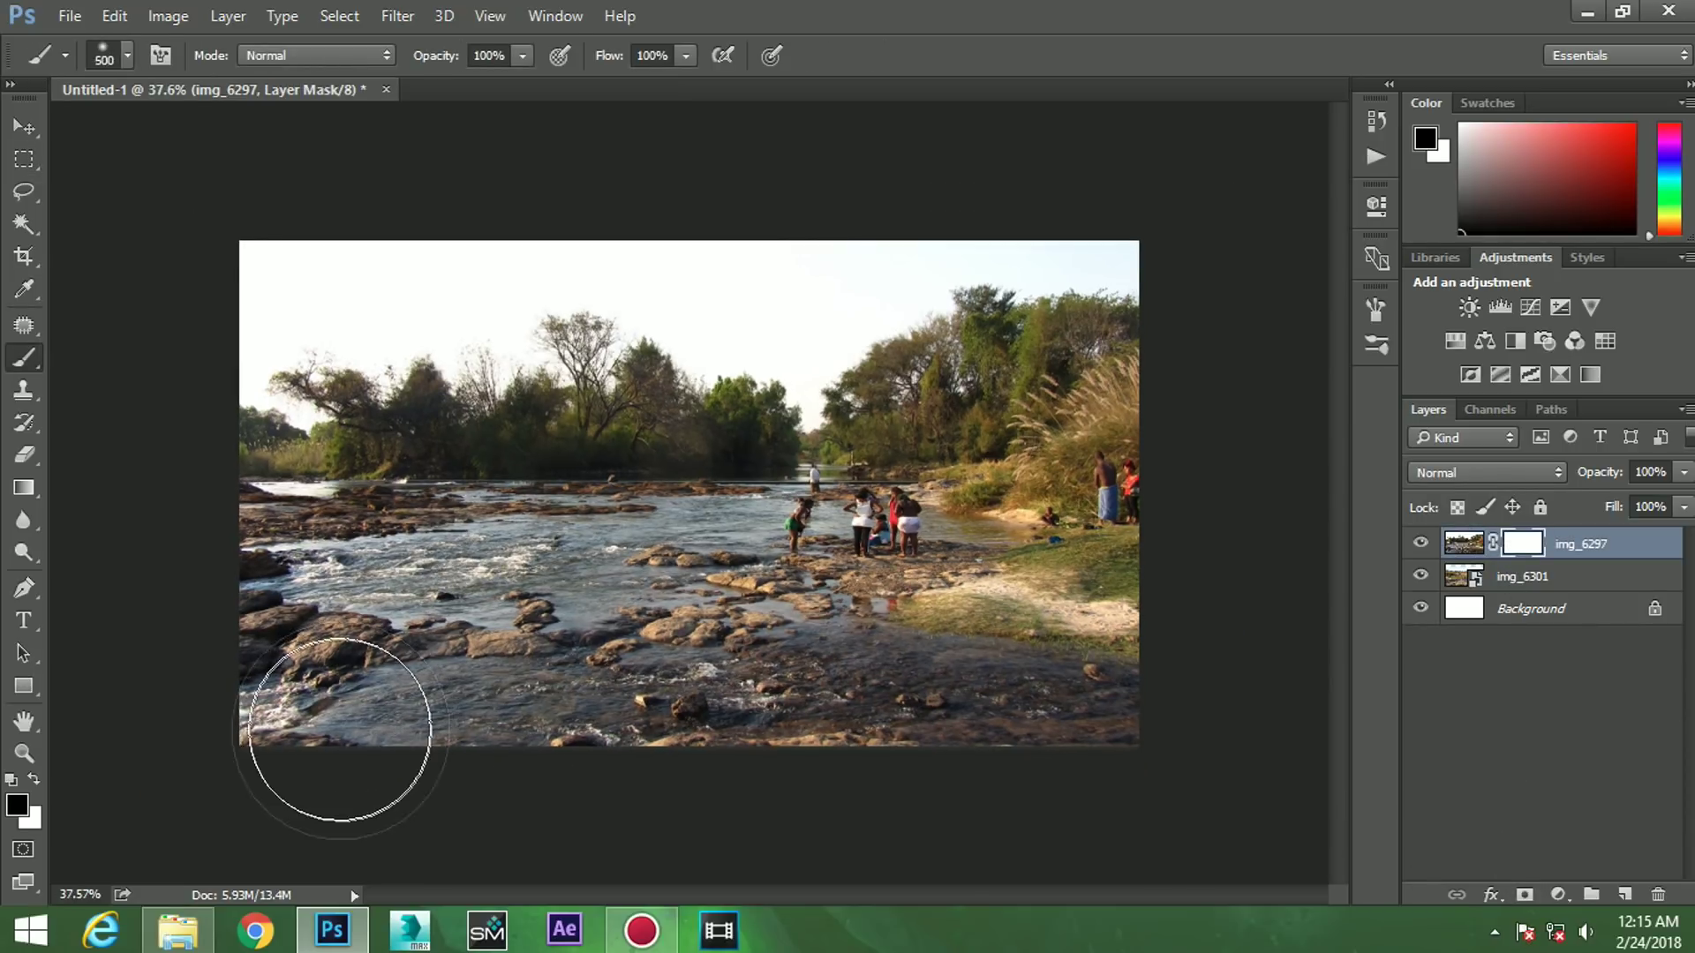
pyautogui.moveTo(303, 739)
pyautogui.mouseDown()
pyautogui.moveTo(1051, 719)
pyautogui.moveTo(967, 766)
pyautogui.mouseUp()
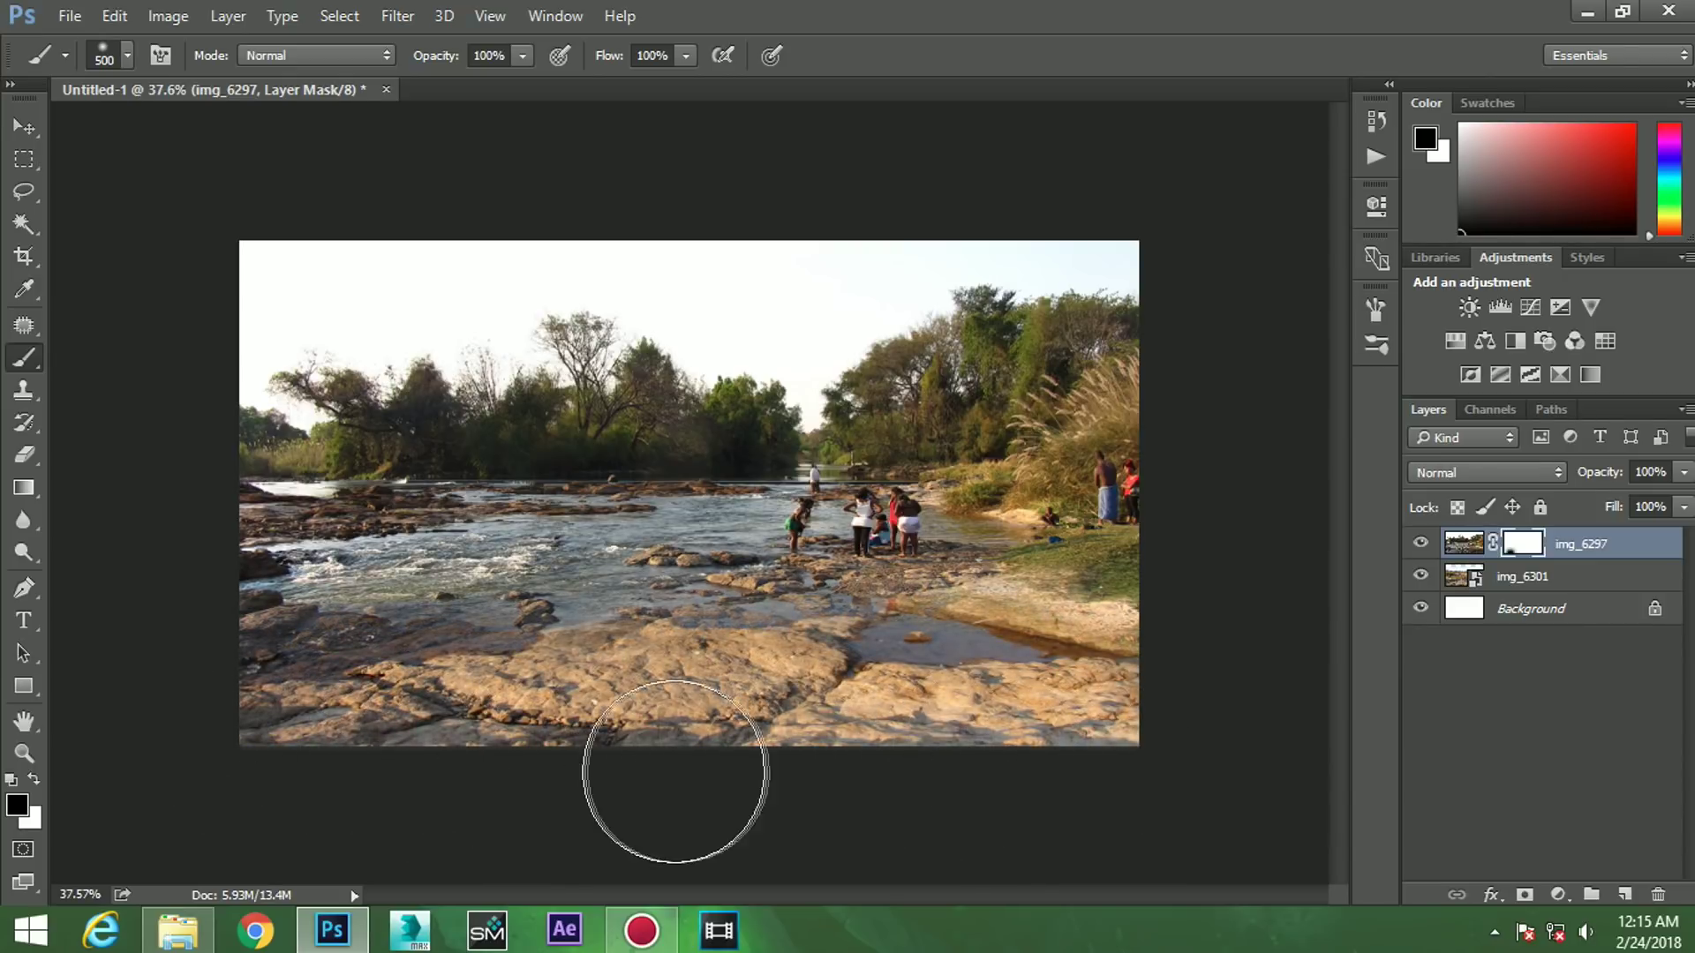
pyautogui.hotkey('ctrl', '+')
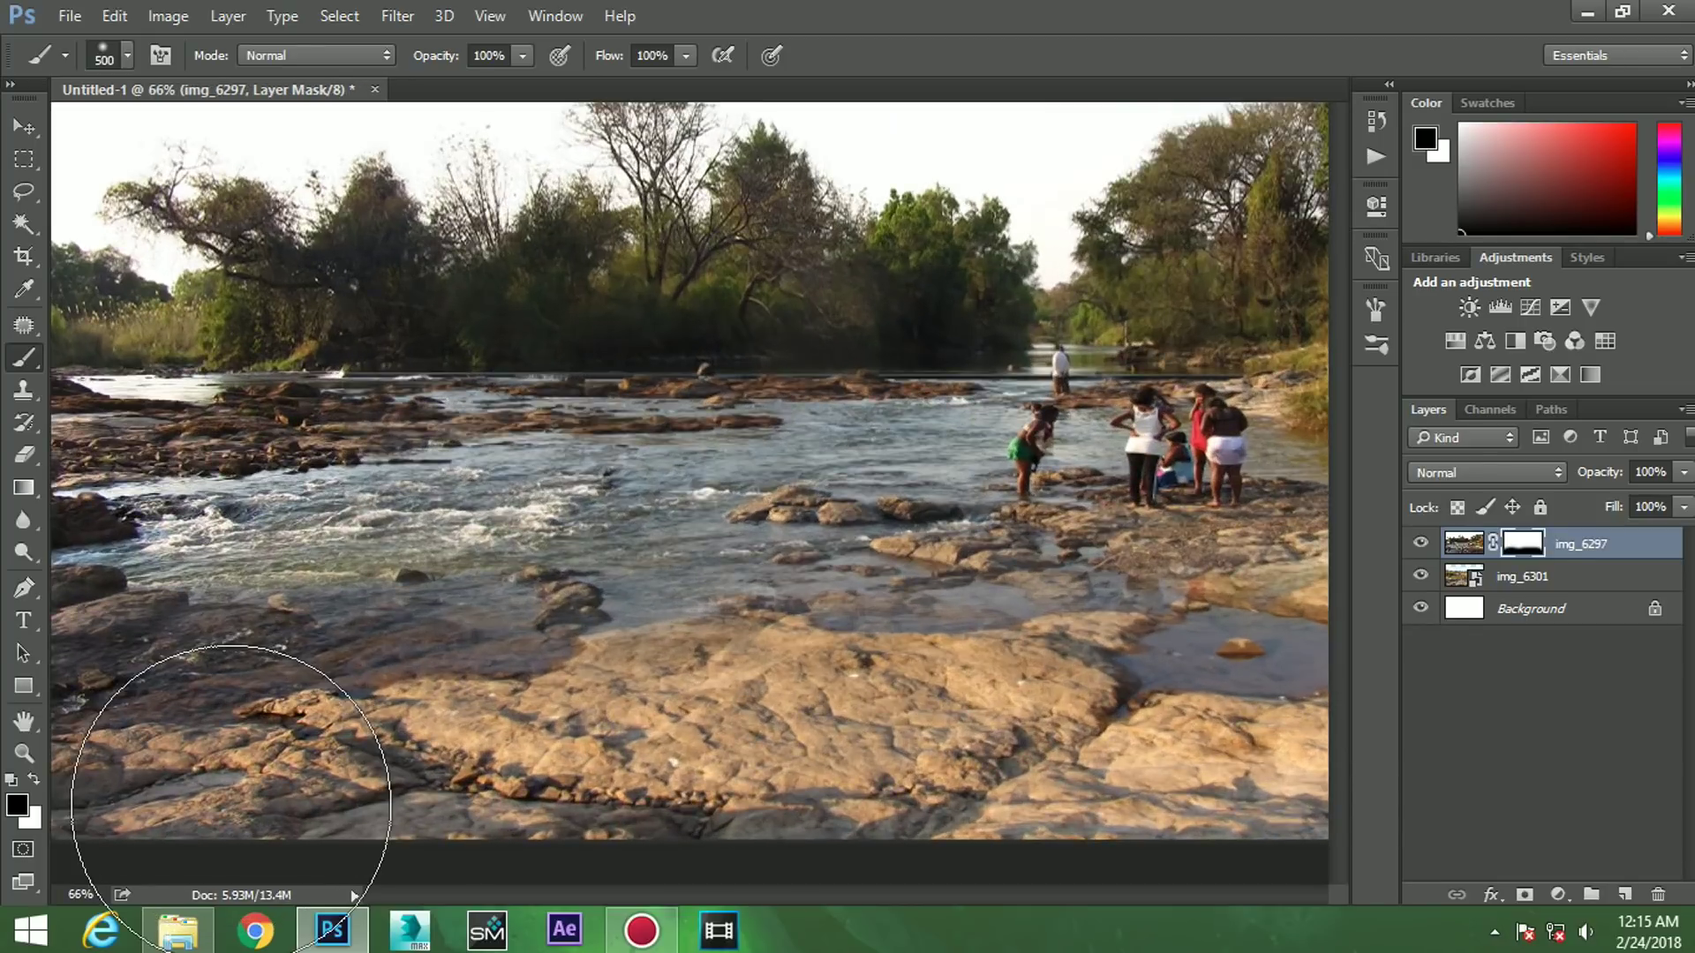
pyautogui.scroll(3, 246, 759)
# - With a smaller brush, restore the water at left and reveal more rocks at lower left
pyautogui.press('[')
pyautogui.press('[')
pyautogui.press('[')
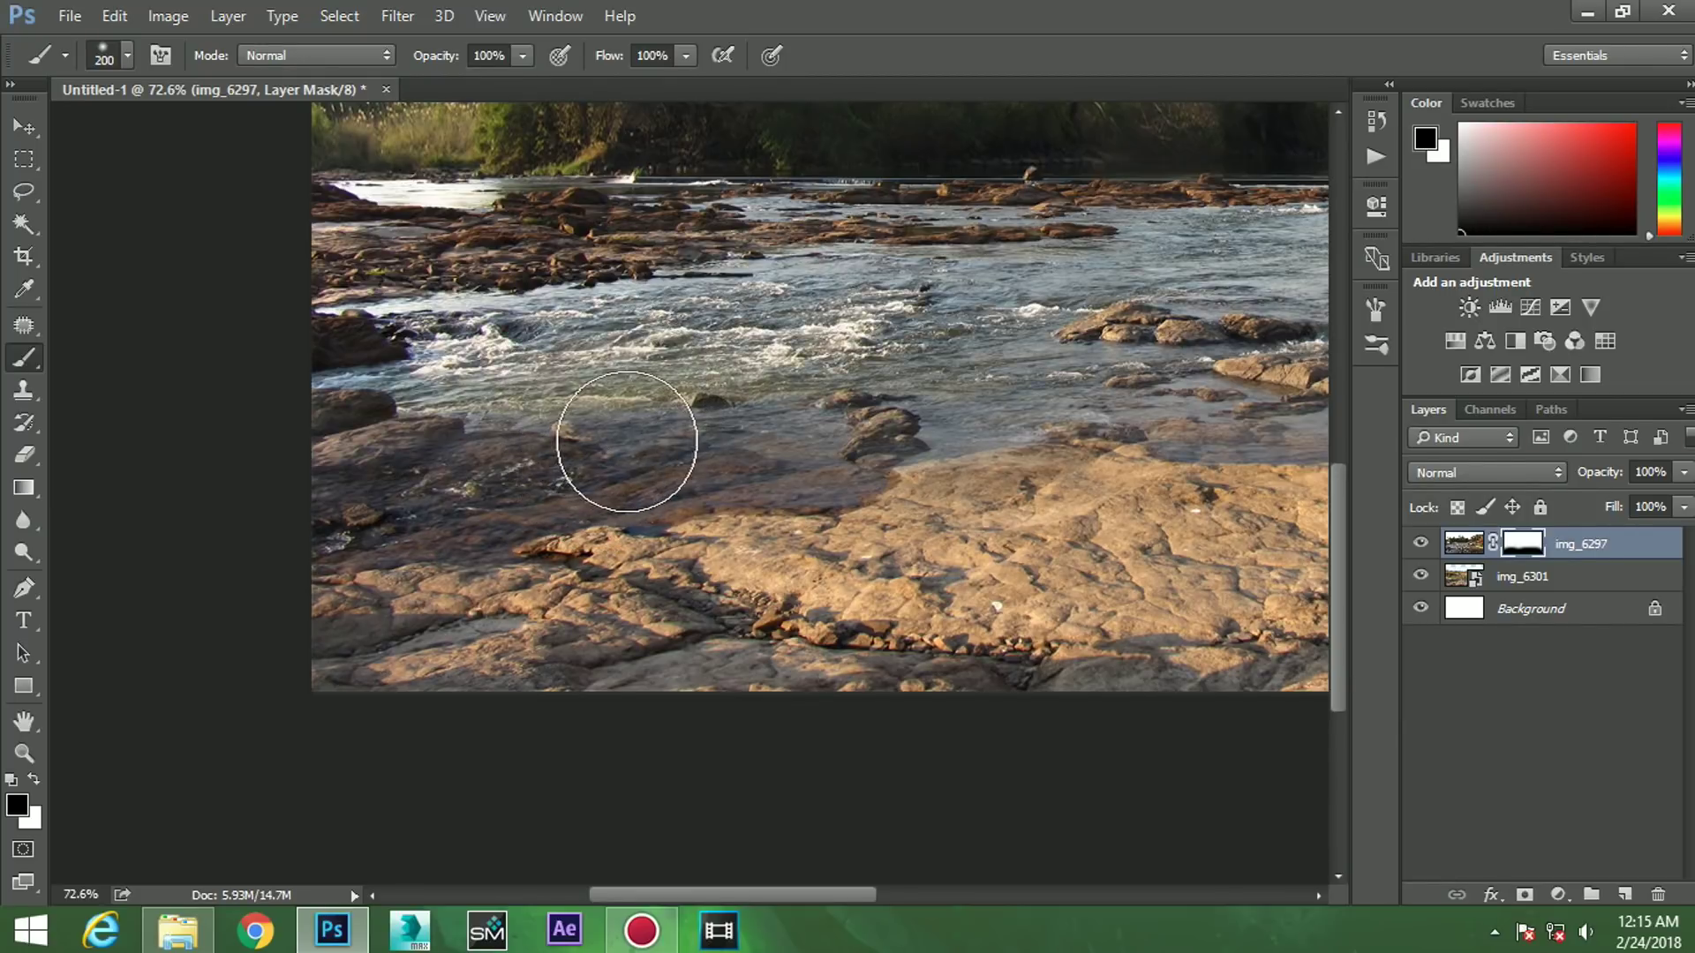
pyautogui.press('x')
pyautogui.moveTo(626, 442)
pyautogui.mouseDown()
pyautogui.moveTo(327, 463)
pyautogui.moveTo(859, 551)
pyautogui.moveTo(771, 568)
pyautogui.mouseUp()
pyautogui.press('x')
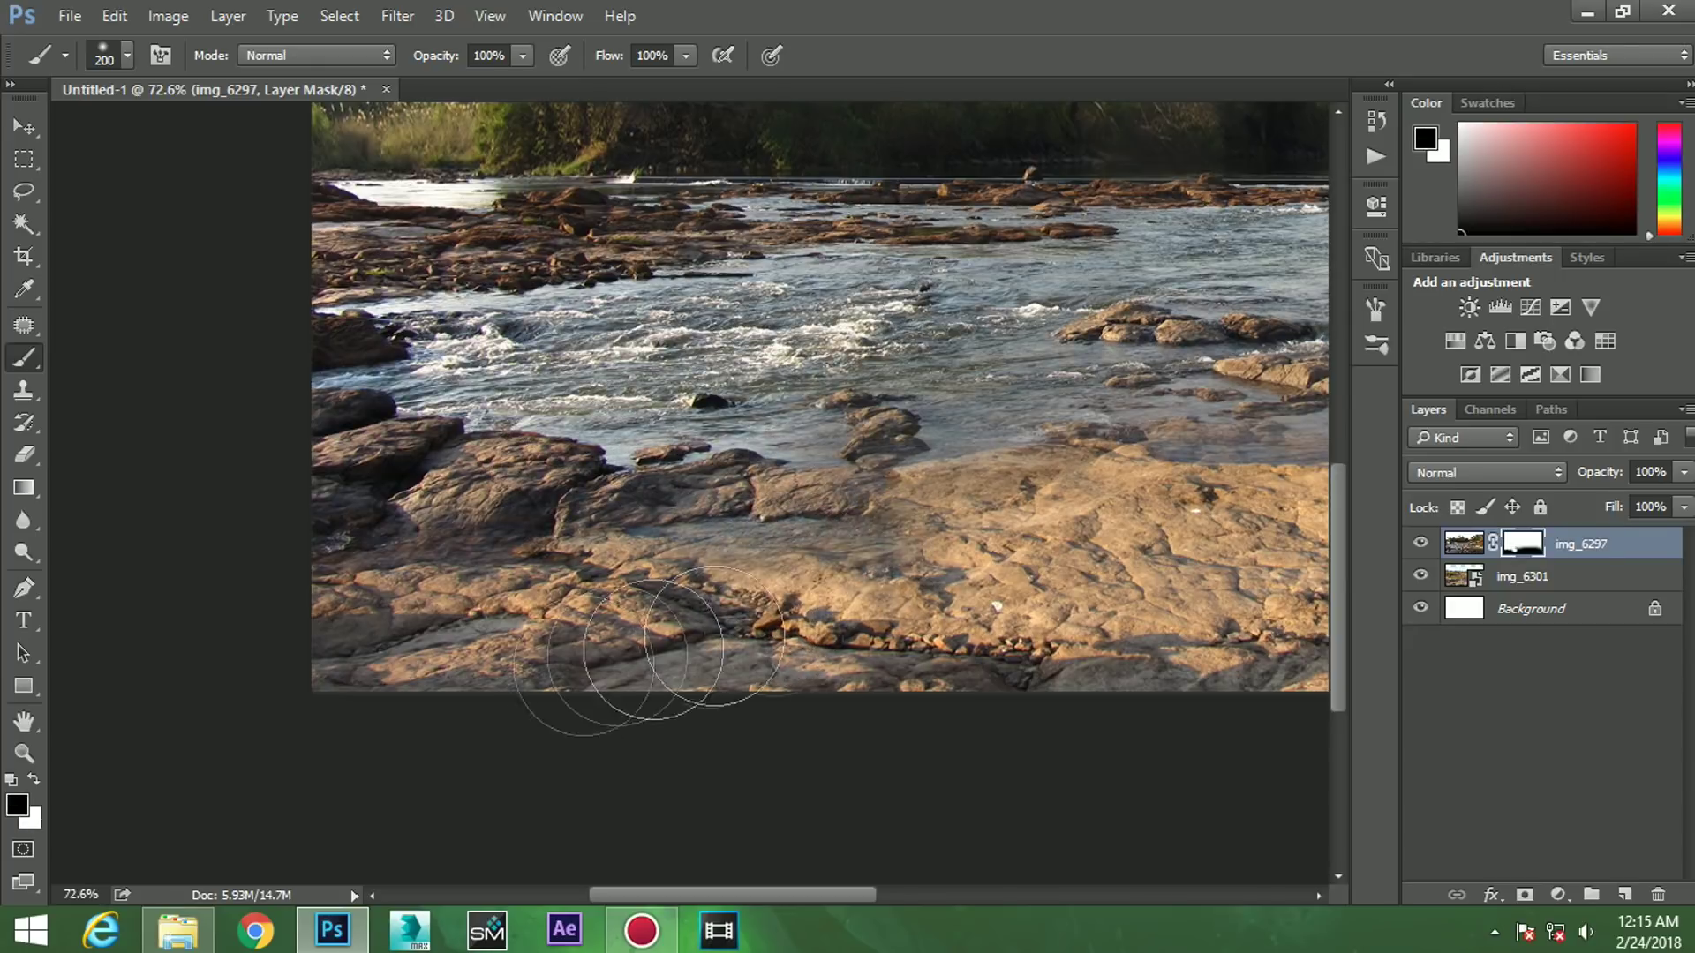
pyautogui.moveTo(453, 605); pyautogui.dragTo(225, 488)
pyautogui.moveTo(409, 435)
pyautogui.mouseDown()
pyautogui.moveTo(378, 462)
pyautogui.moveTo(446, 472)
pyautogui.moveTo(437, 412)
pyautogui.mouseUp()
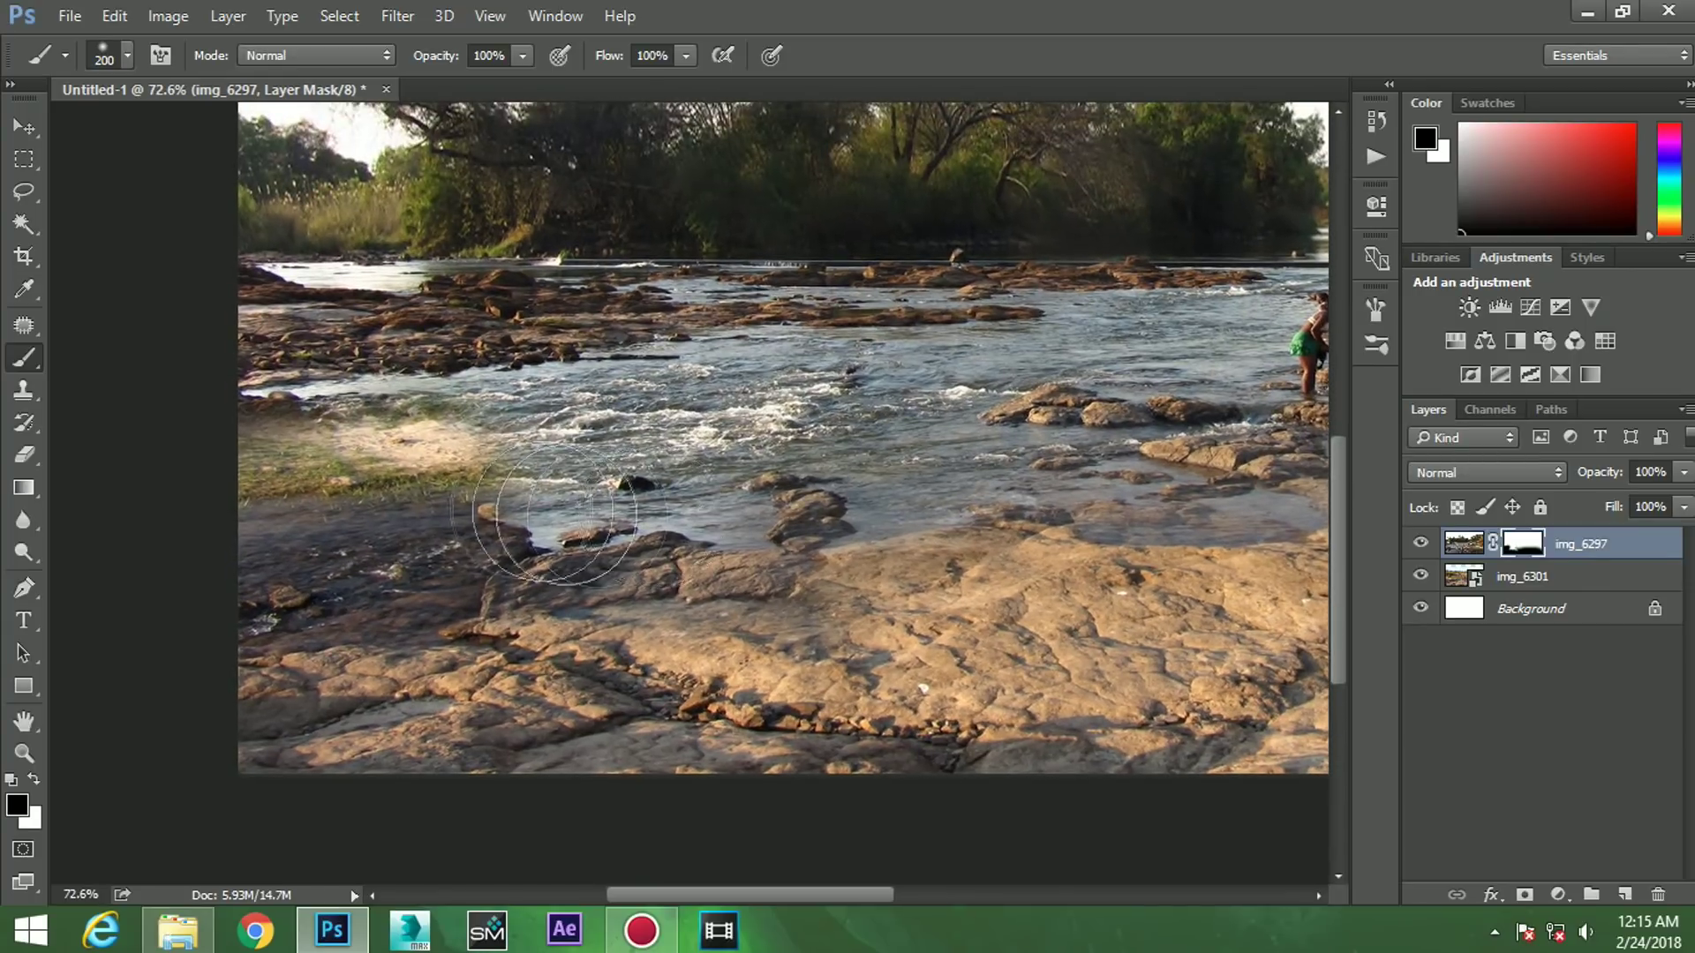
# - Paint white on the mask to bring back img_6297's water at lower left
pyautogui.press('x')
pyautogui.moveTo(468, 486); pyautogui.dragTo(144, 492)
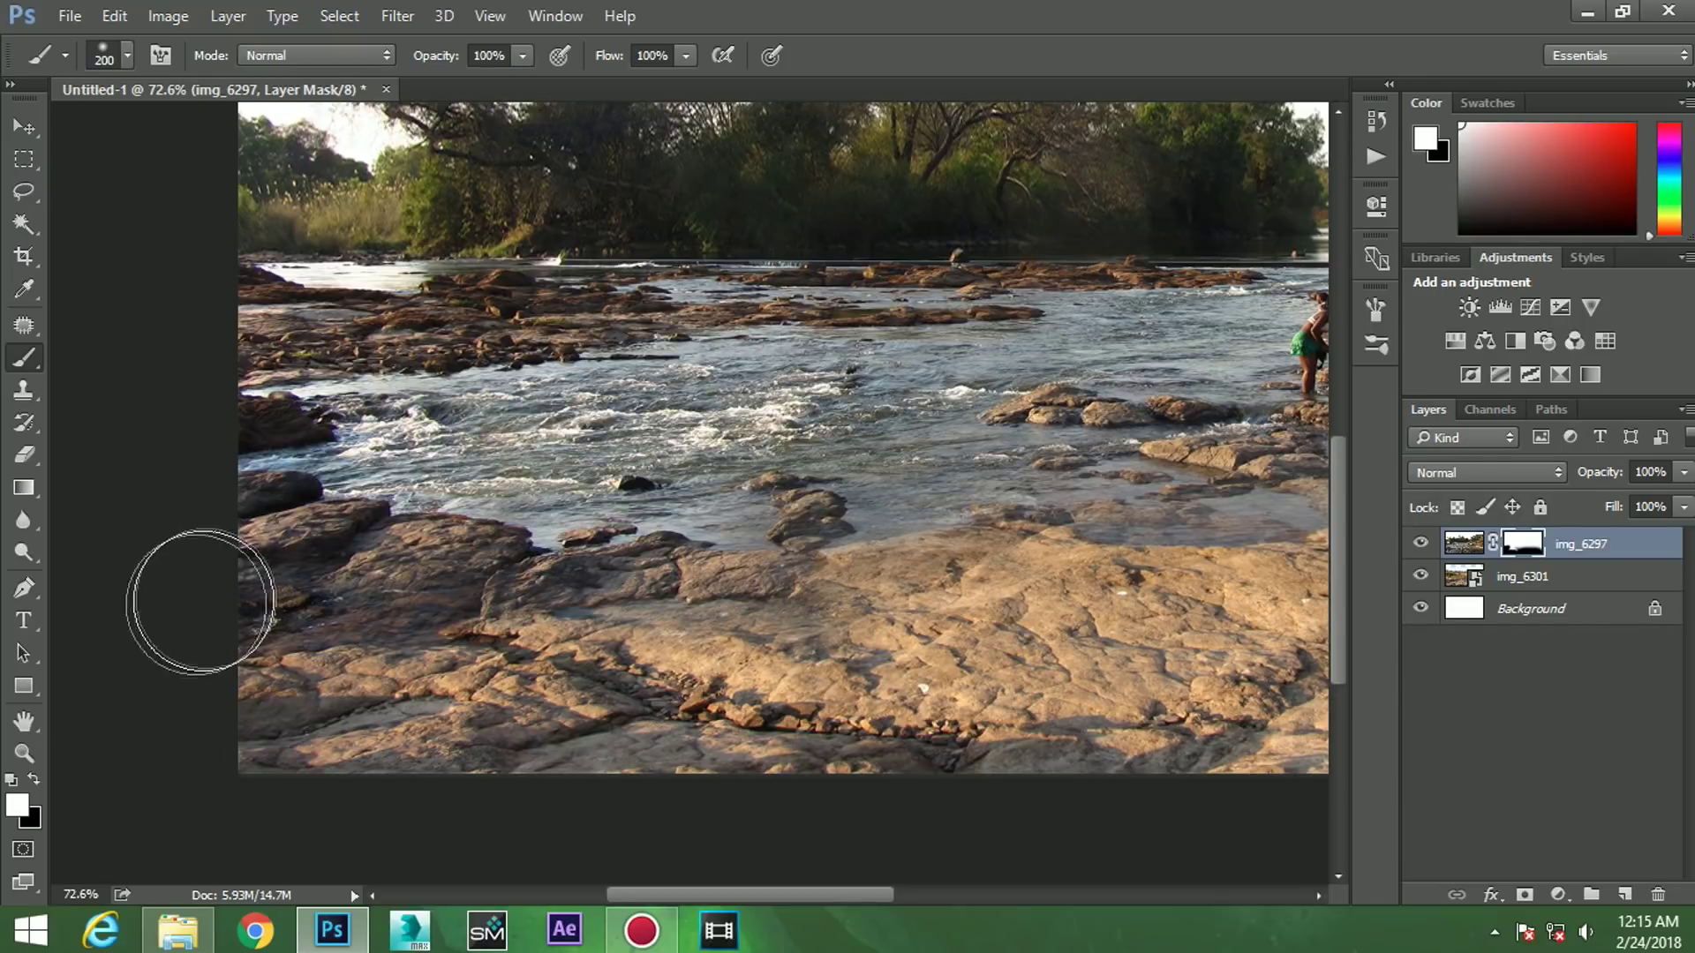
pyautogui.scroll(-5, 210, 551)
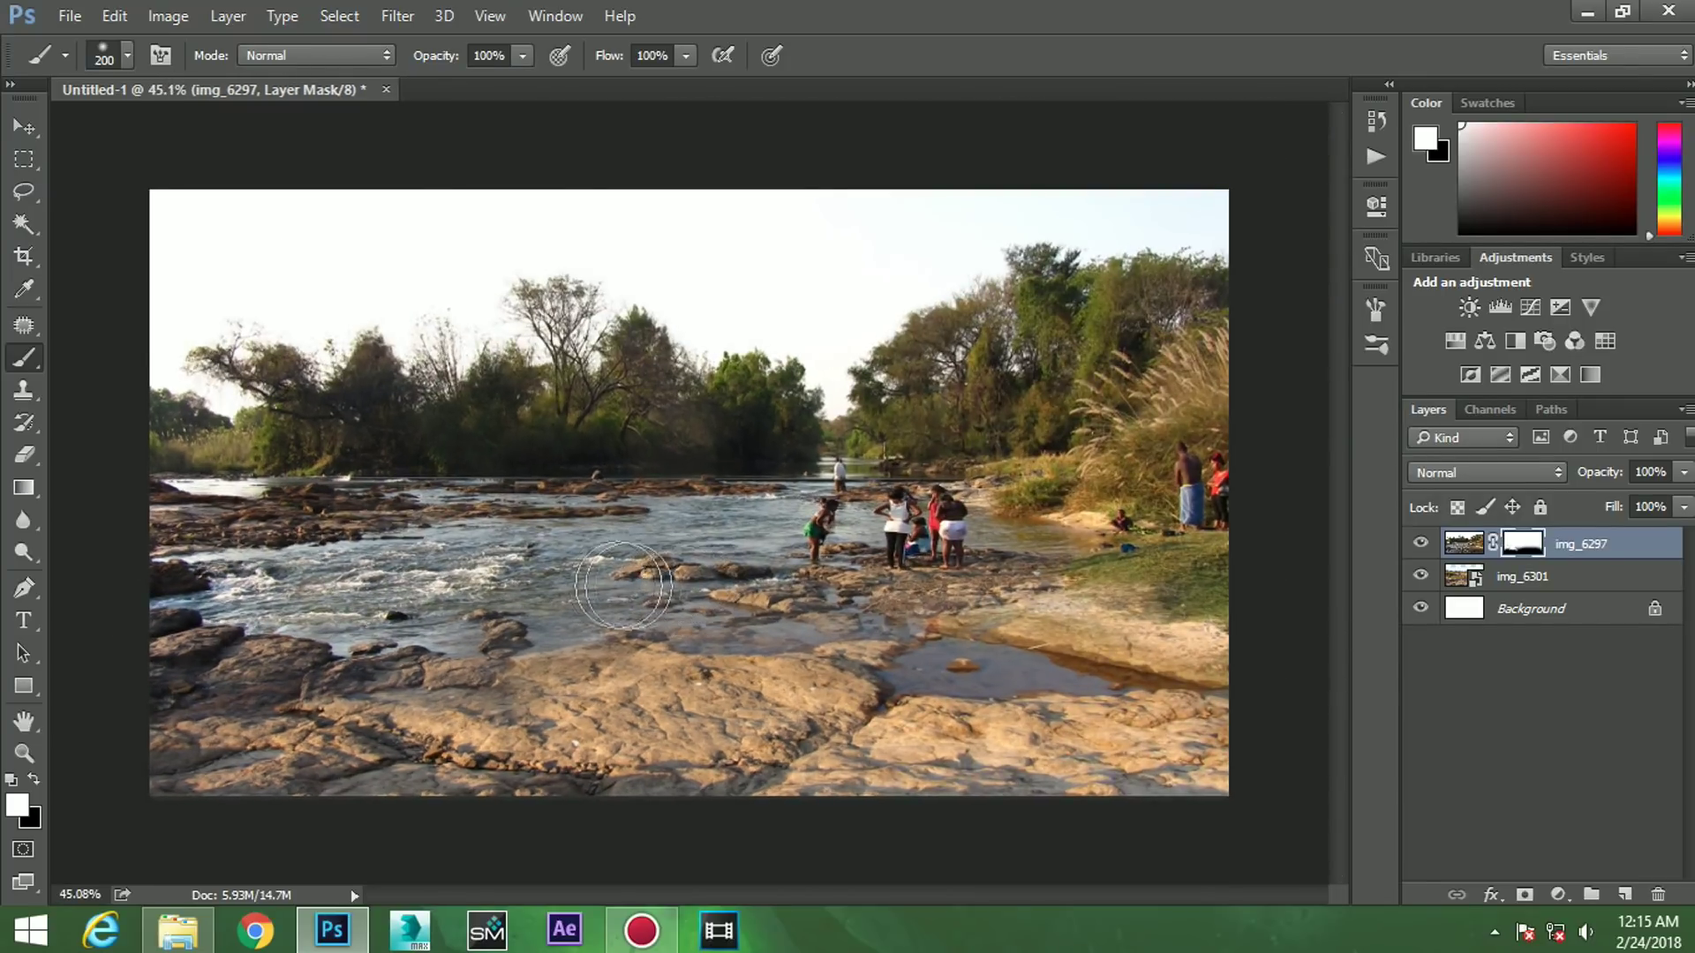
pyautogui.scroll(1, 623, 585)
pyautogui.press('v')
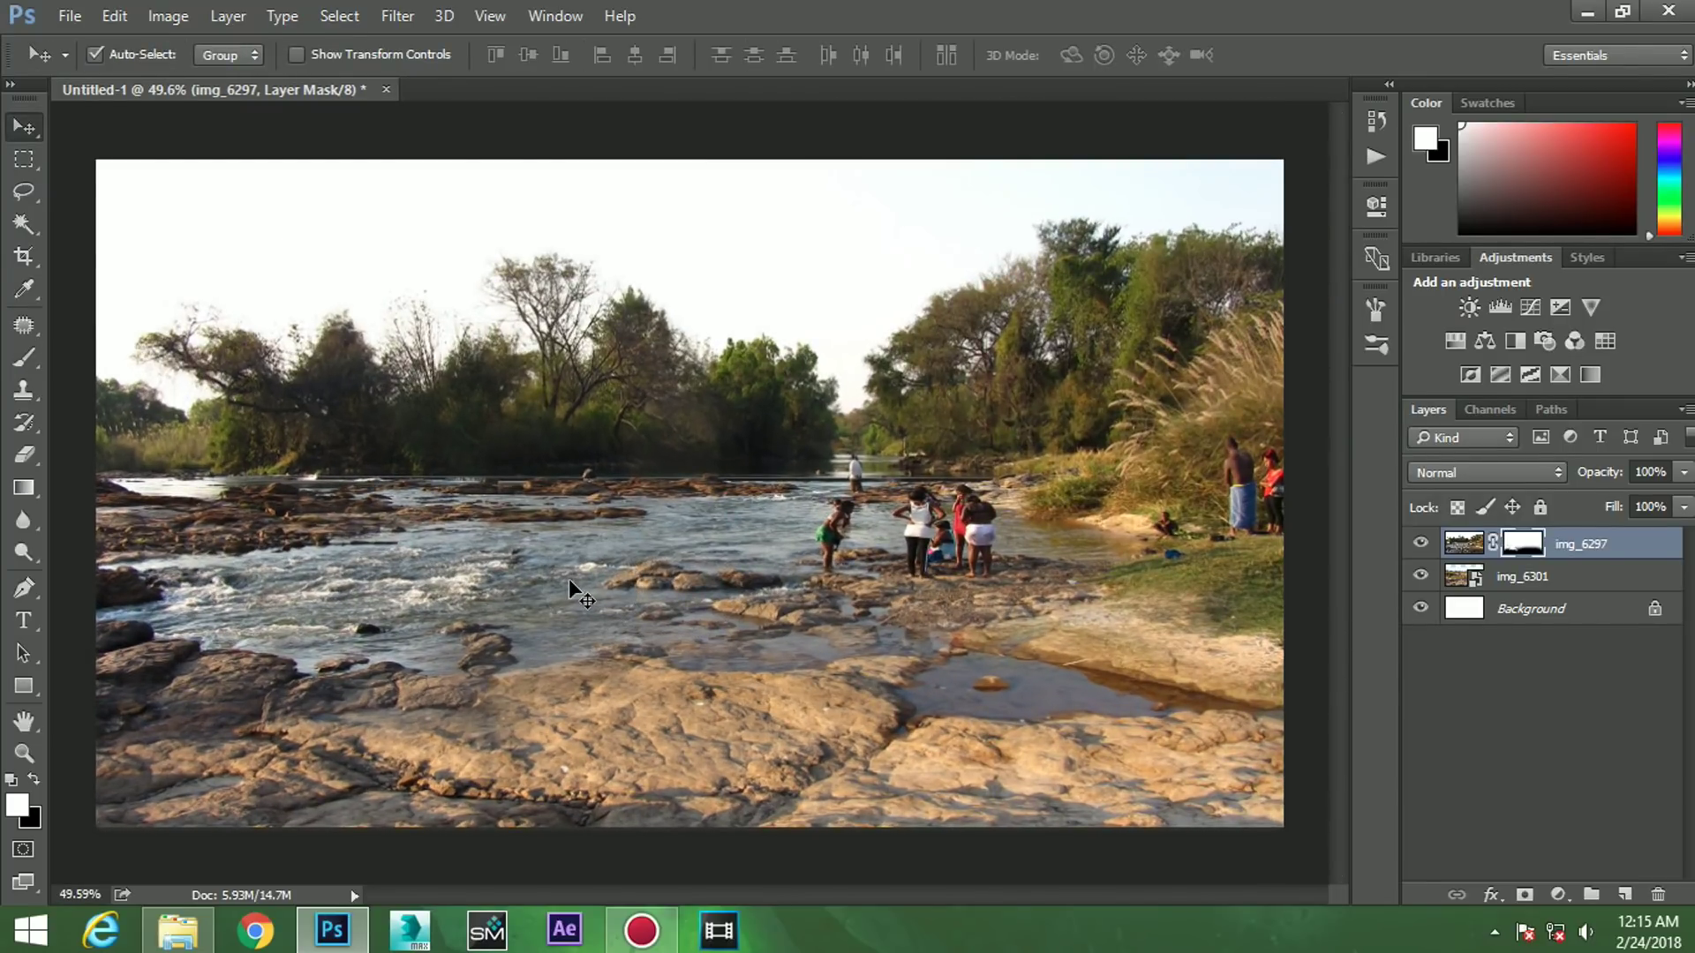
pyautogui.scroll(1, 1137, 499)
pyautogui.scroll(4, 825, 506)
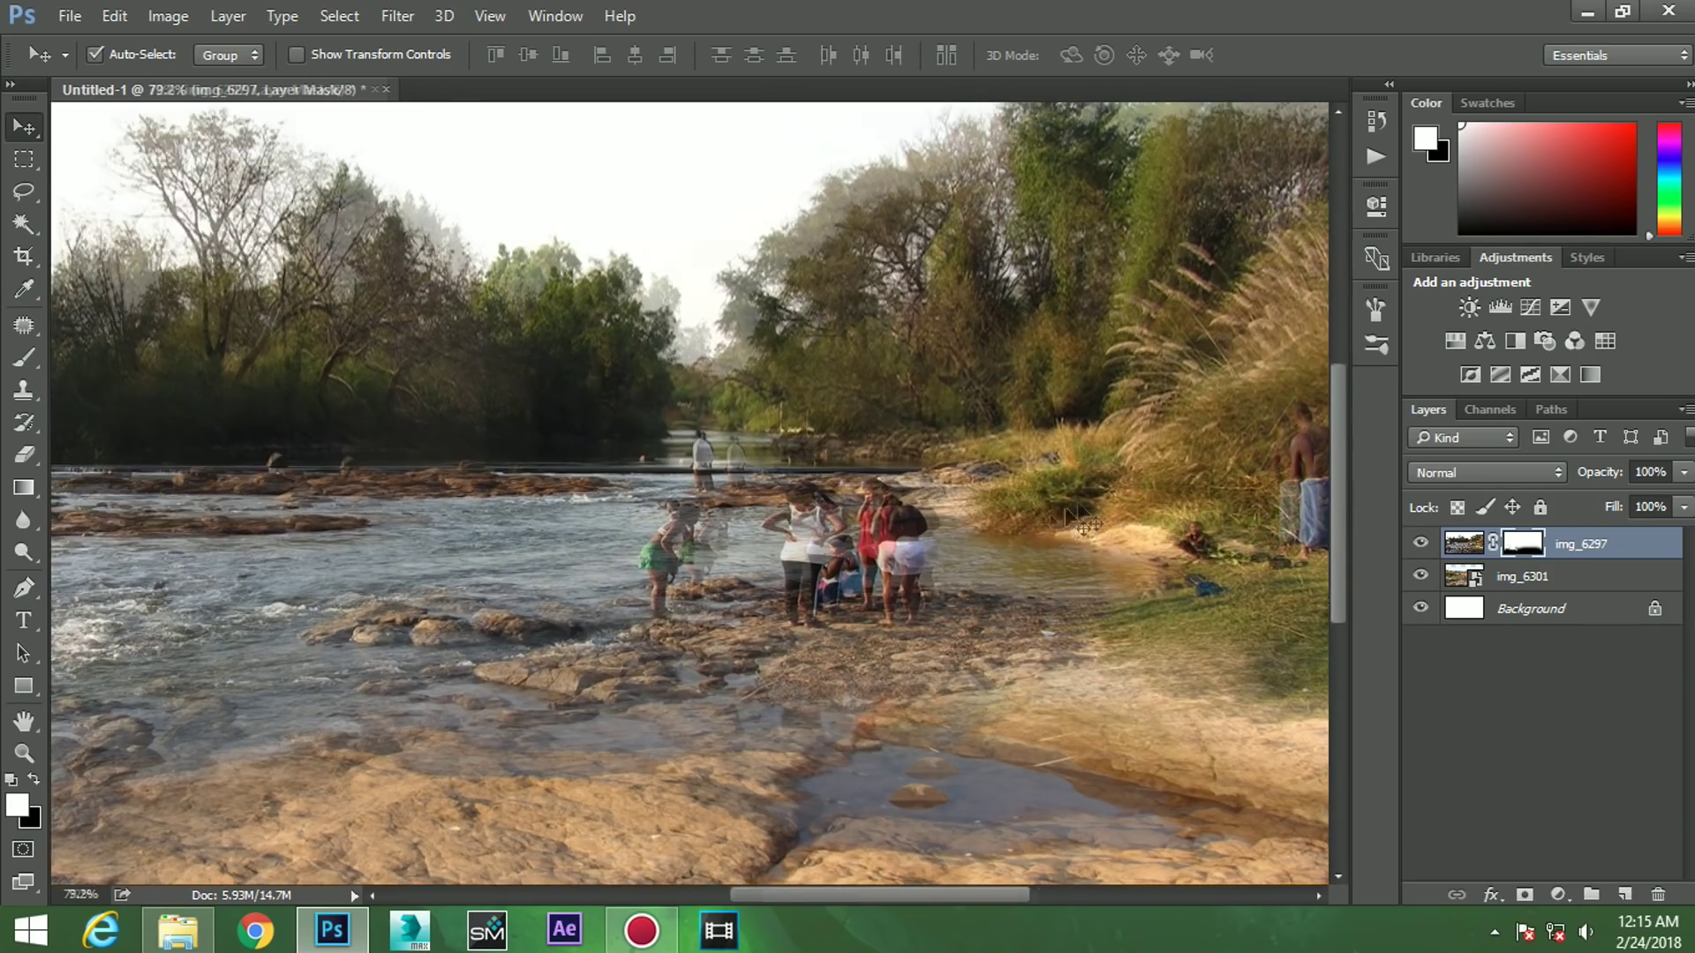
# - Zoom in on the distant man and ready the Spot Healing Brush on the photo layer
pyautogui.scroll(2, 824, 507)
pyautogui.scroll(1, 824, 507)
pyautogui.scroll(5, 825, 507)
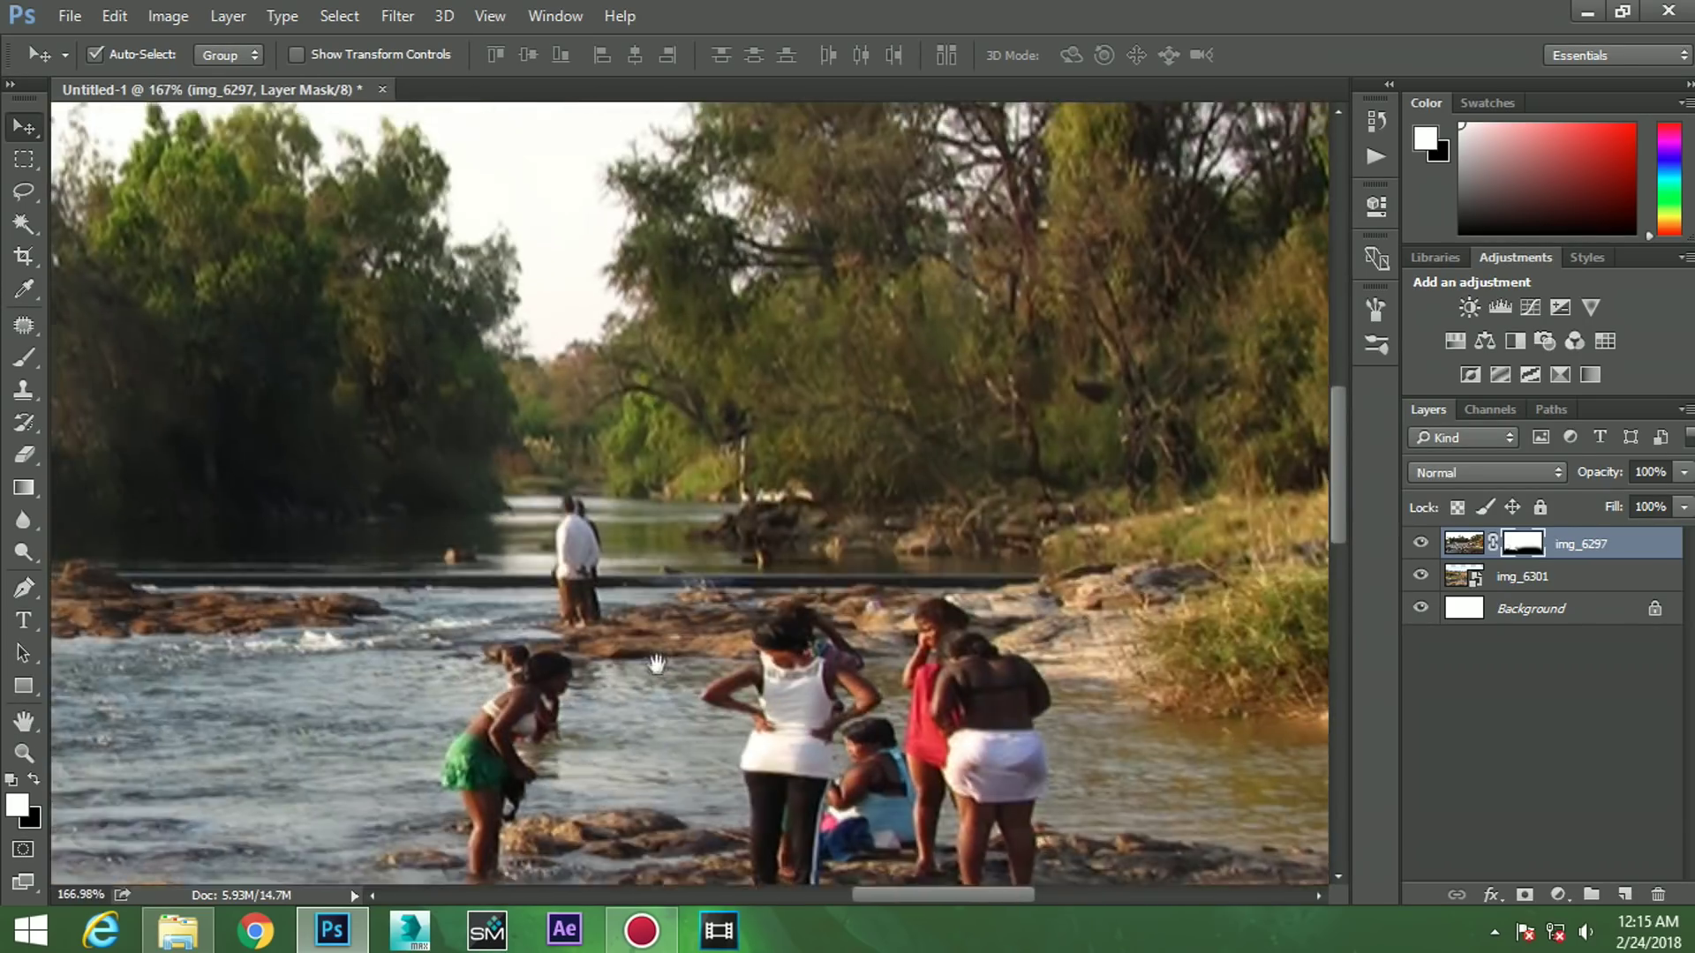
pyautogui.scroll(2, 824, 507)
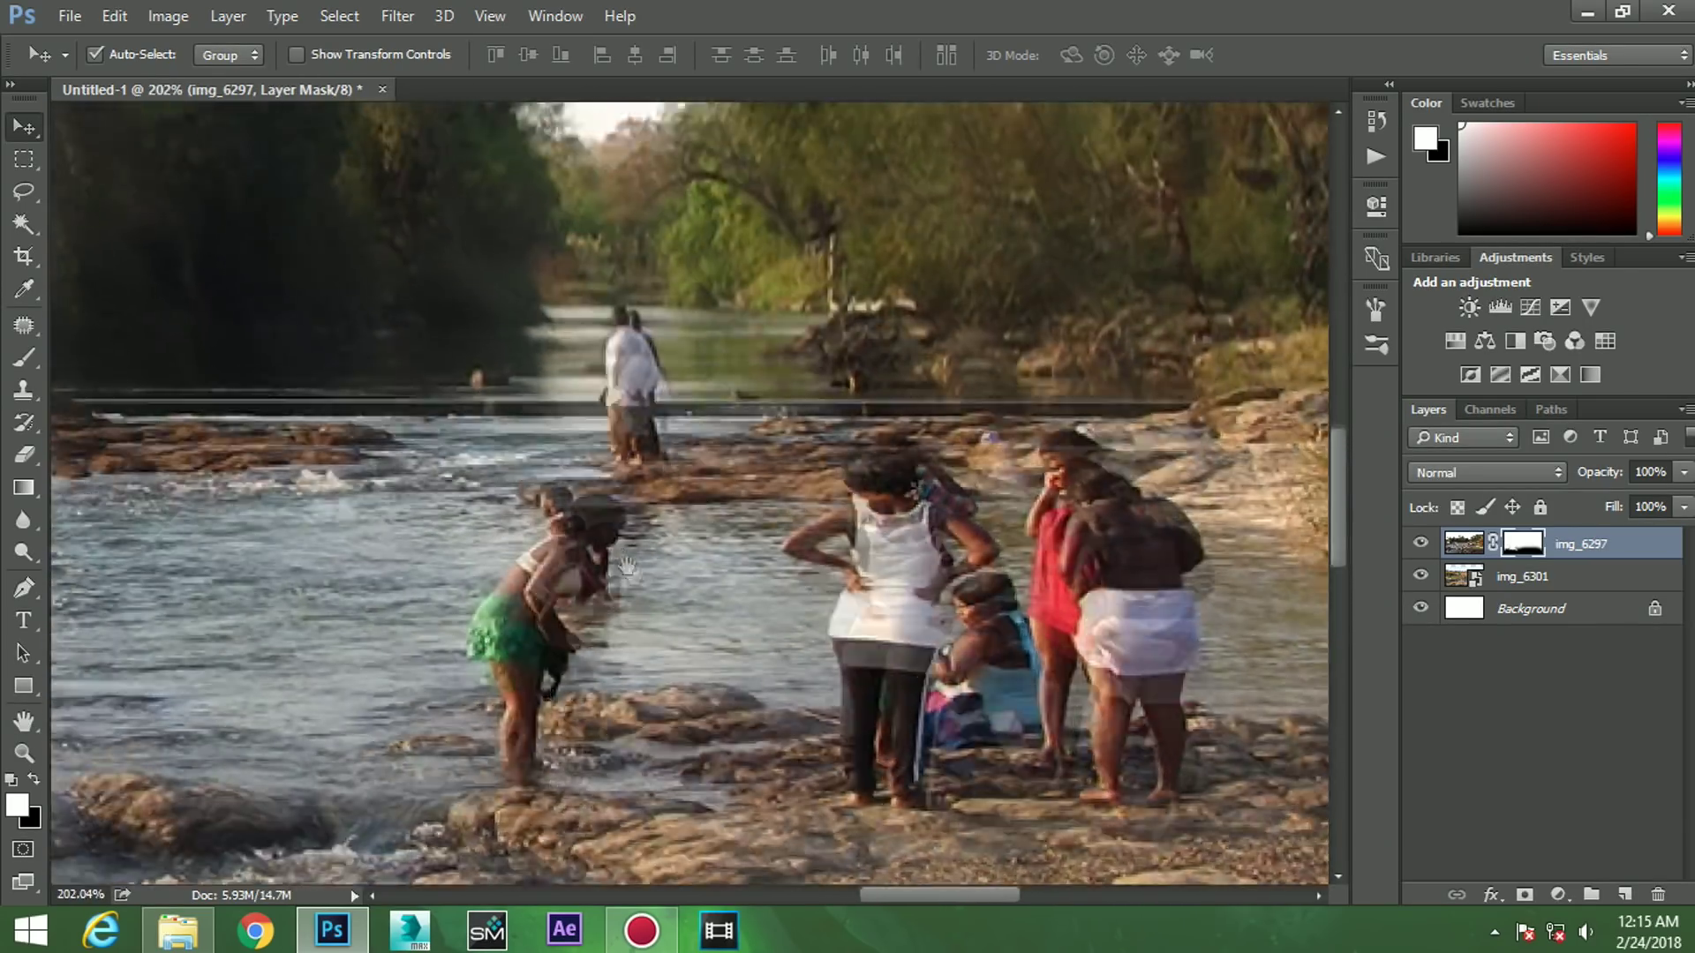
pyautogui.moveTo(627, 565); pyautogui.dragTo(680, 647)
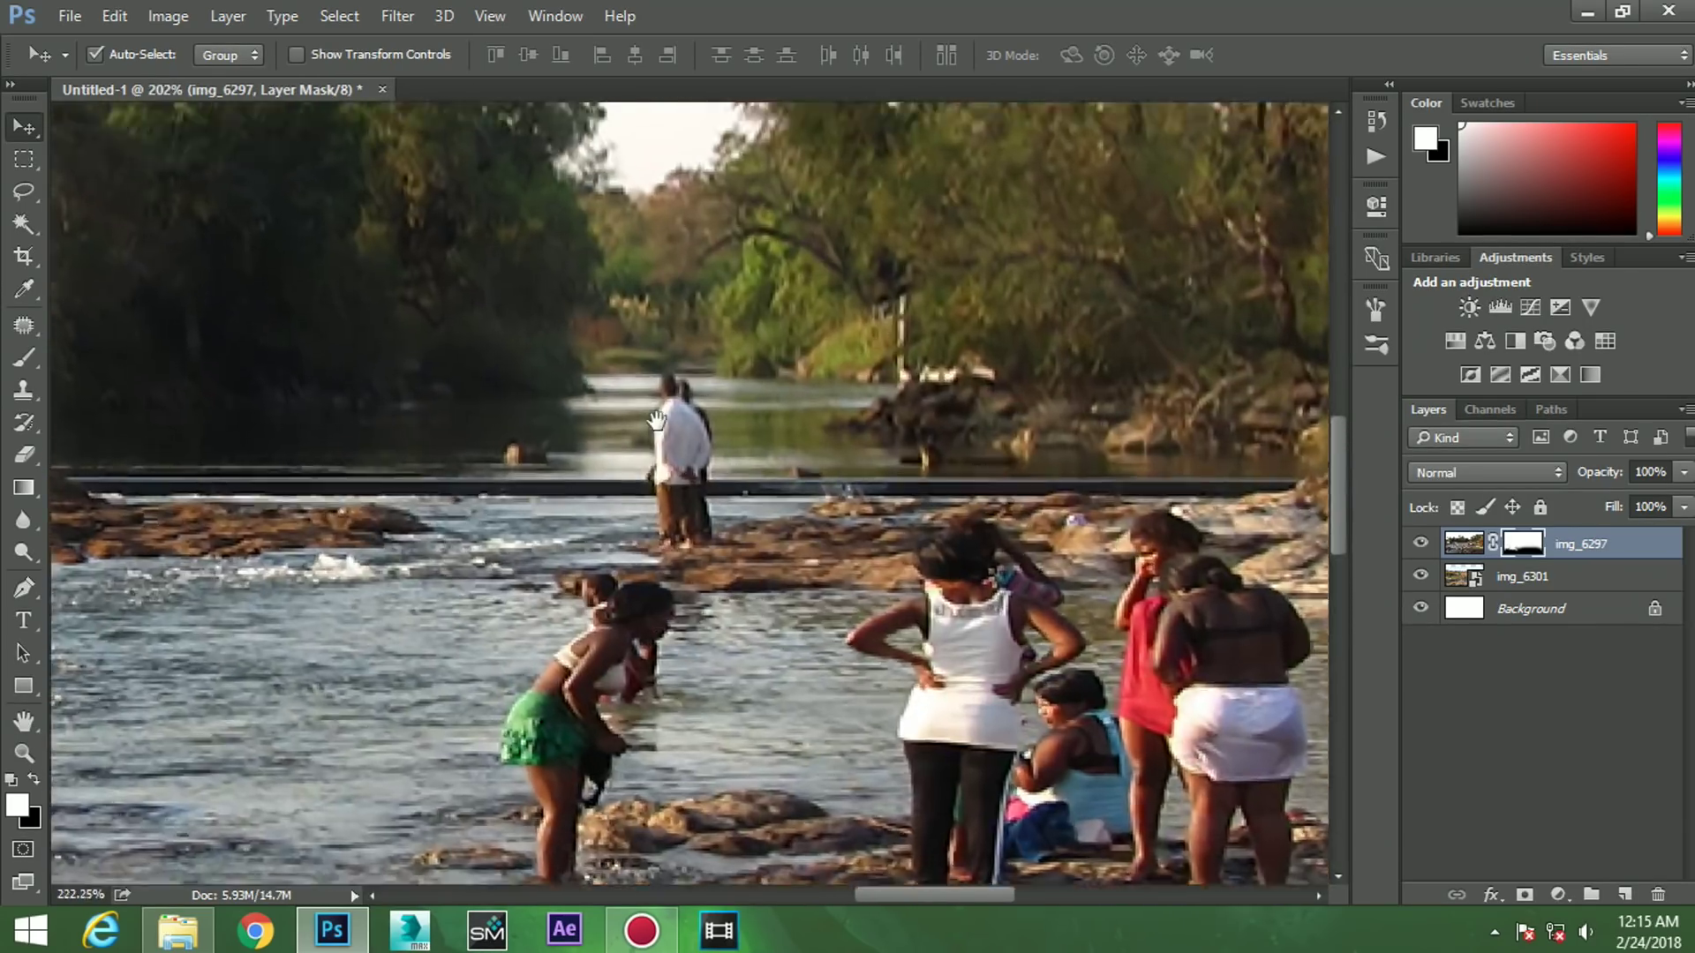
pyautogui.scroll(6, 658, 389)
pyautogui.scroll(4, 657, 388)
pyautogui.scroll(-2, 653, 559)
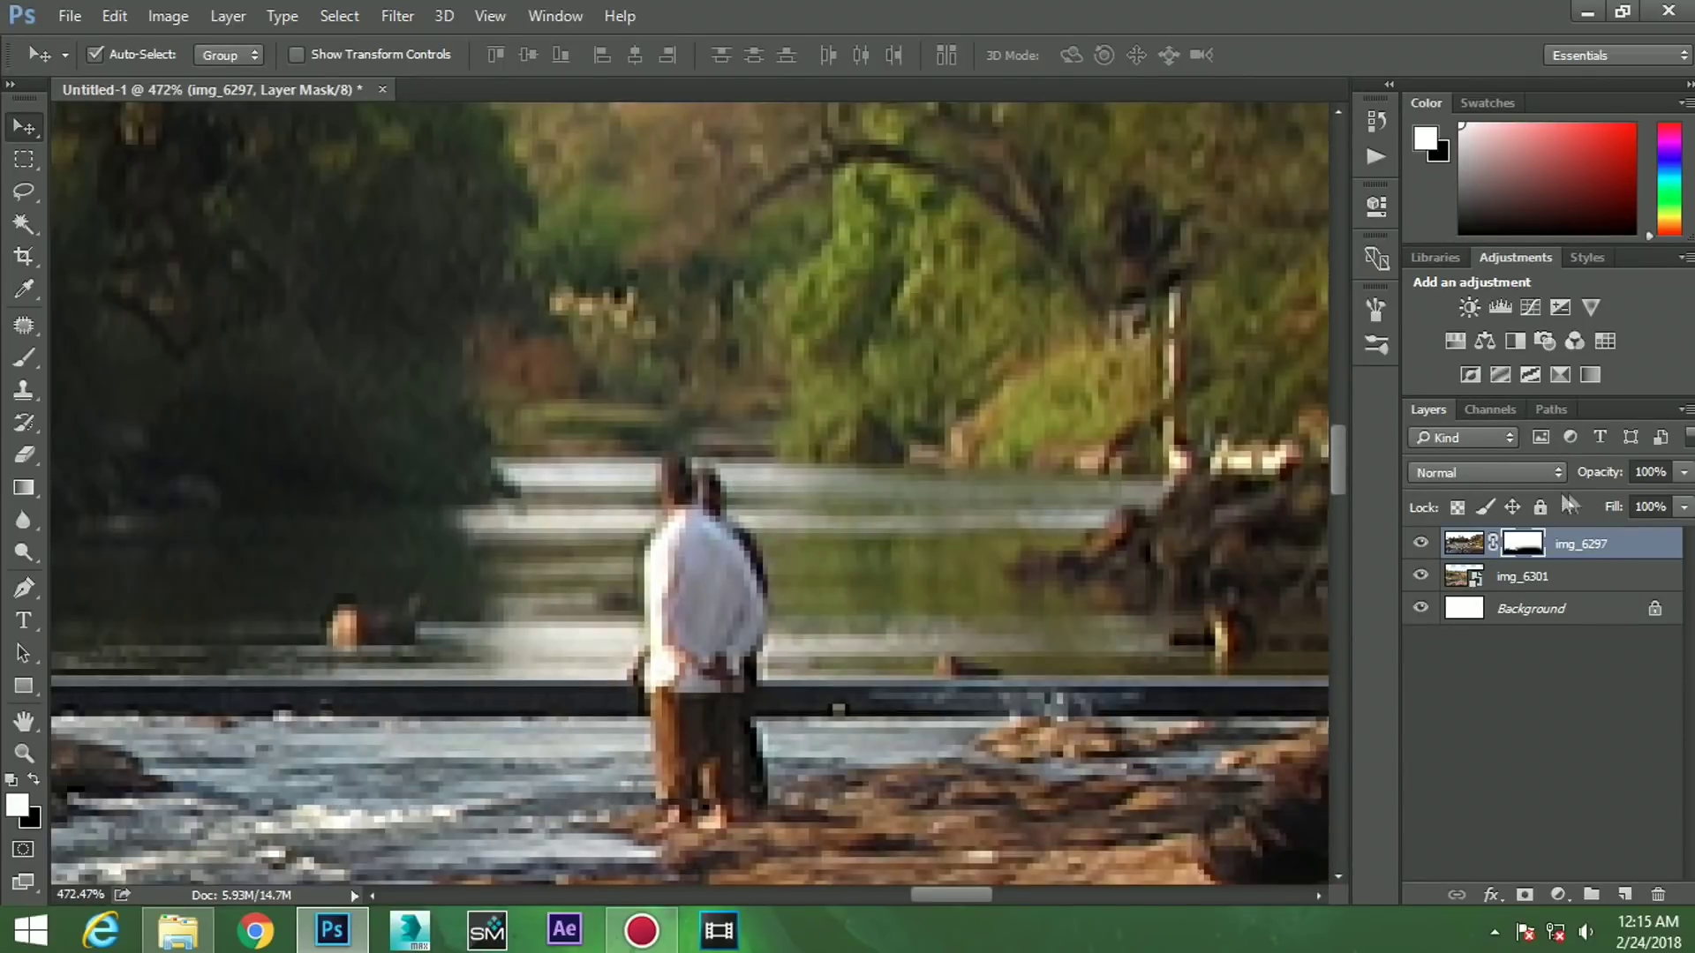
pyautogui.hotkey('ctrl', '2')
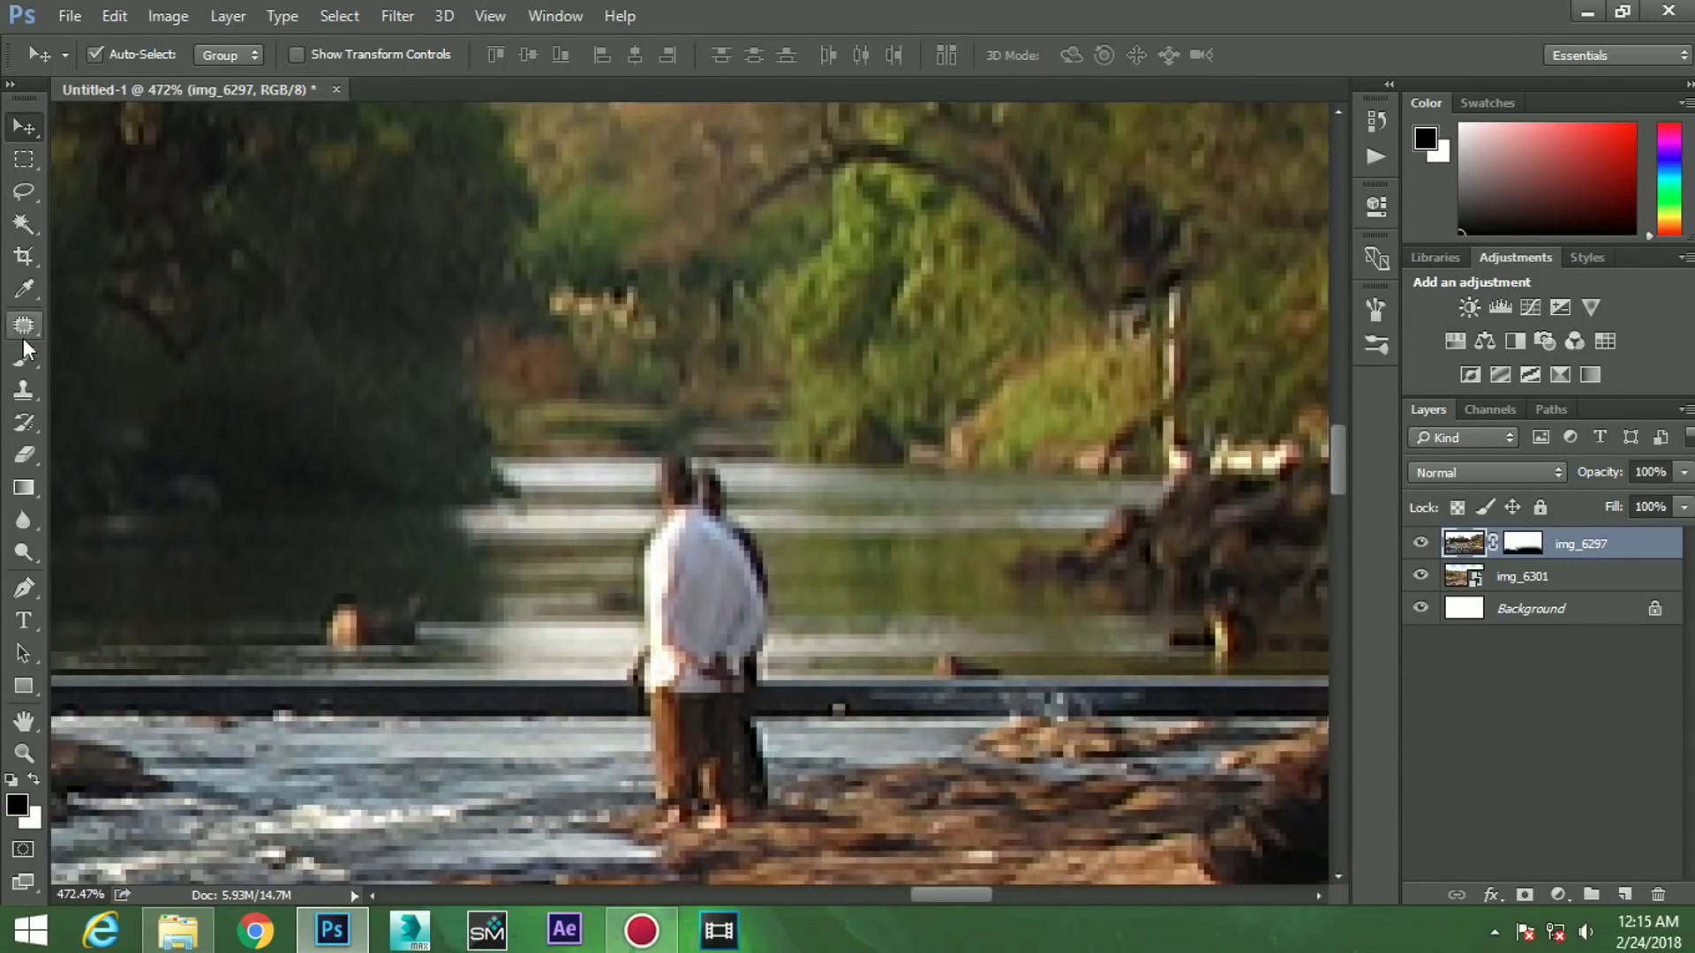
pyautogui.click(24, 325)
pyautogui.click(256, 326)
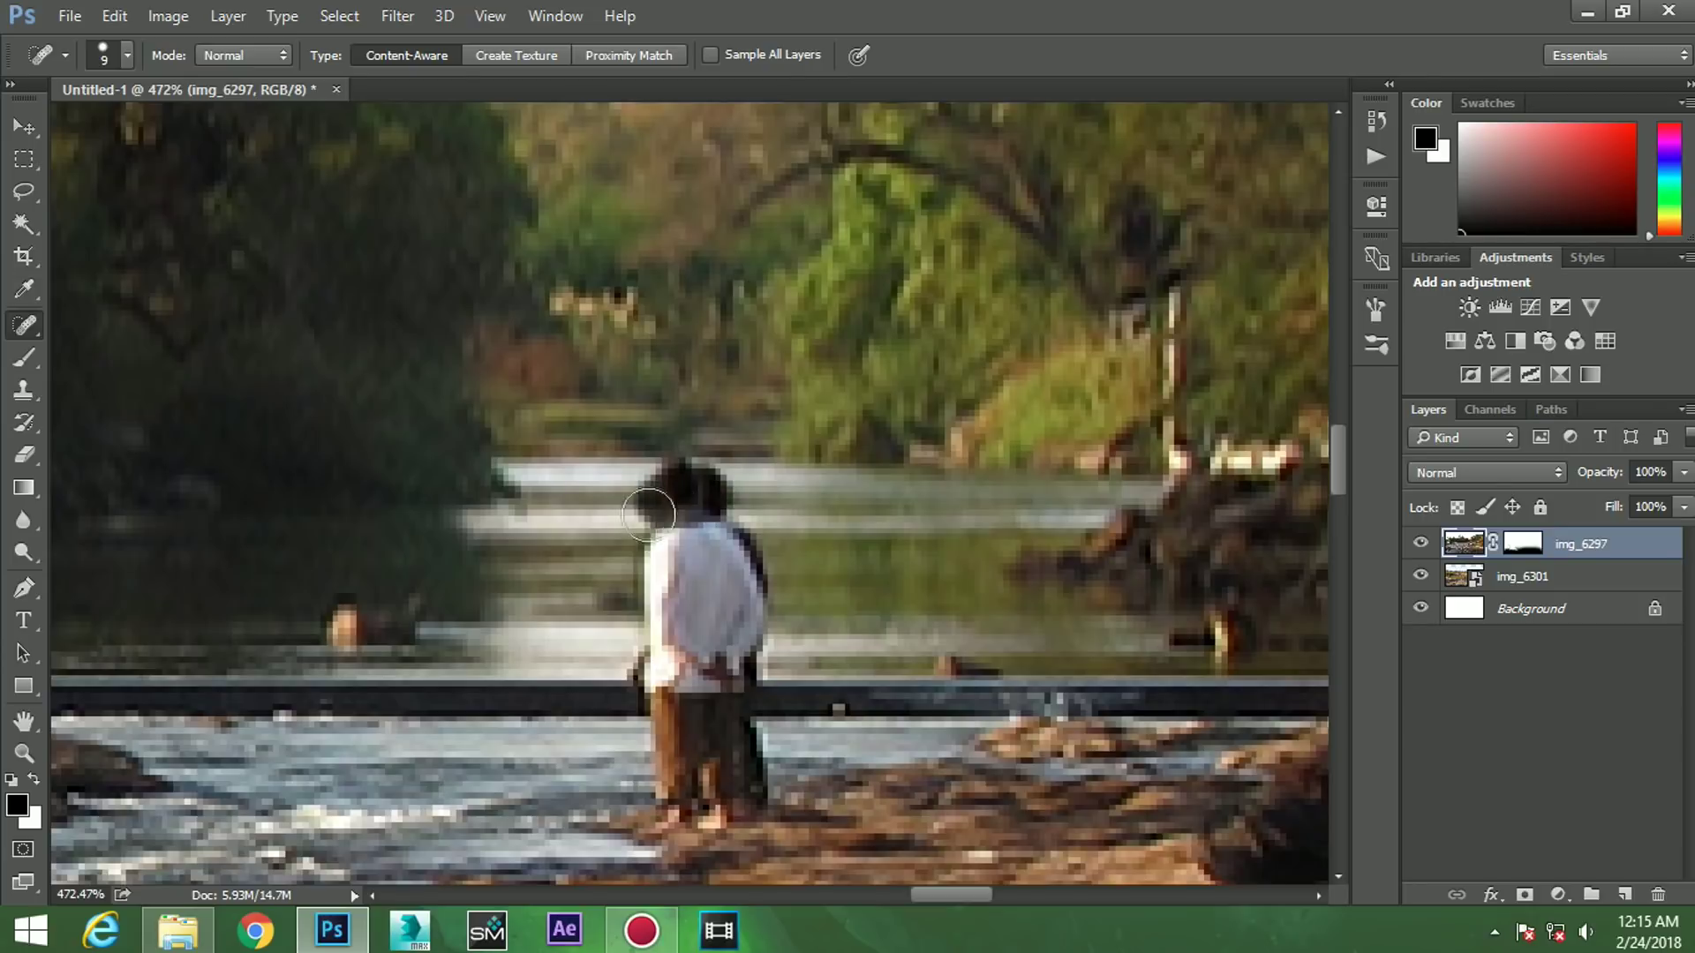
# - Heal away the man in the river, the dark blob, post and brown object
pyautogui.moveTo(693, 549)
pyautogui.mouseDown()
pyautogui.moveTo(706, 670)
pyautogui.moveTo(658, 558)
pyautogui.moveTo(697, 529)
pyautogui.moveTo(653, 609)
pyautogui.mouseUp()
pyautogui.moveTo(627, 684); pyautogui.dragTo(783, 703)
pyautogui.moveTo(706, 741)
pyautogui.mouseDown()
pyautogui.moveTo(743, 757)
pyautogui.moveTo(698, 790)
pyautogui.mouseUp()
pyautogui.moveTo(657, 701); pyautogui.dragTo(697, 732)
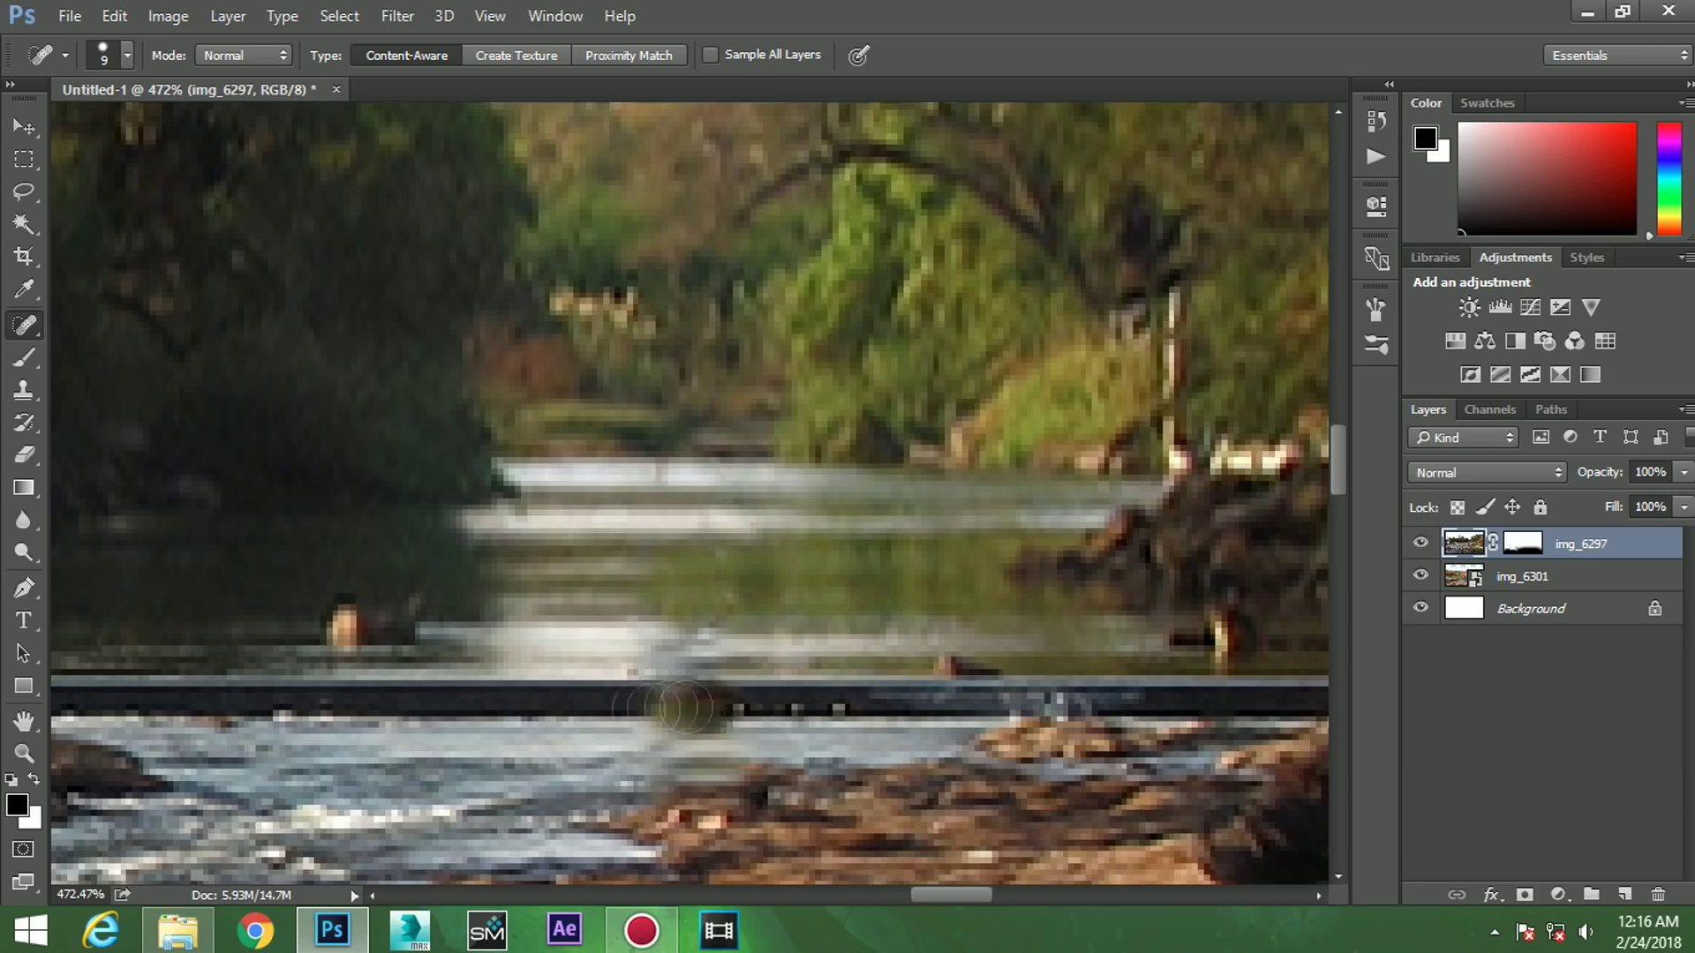
pyautogui.scroll(-3, 711, 707)
# - Heal out the crouching figure on the grassy bank
pyautogui.moveTo(799, 348)
pyautogui.mouseDown()
pyautogui.moveTo(572, 283)
pyautogui.moveTo(510, 75)
pyautogui.mouseUp()
pyautogui.moveTo(609, 380); pyautogui.dragTo(712, 559)
pyautogui.moveTo(635, 415); pyautogui.dragTo(747, 533)
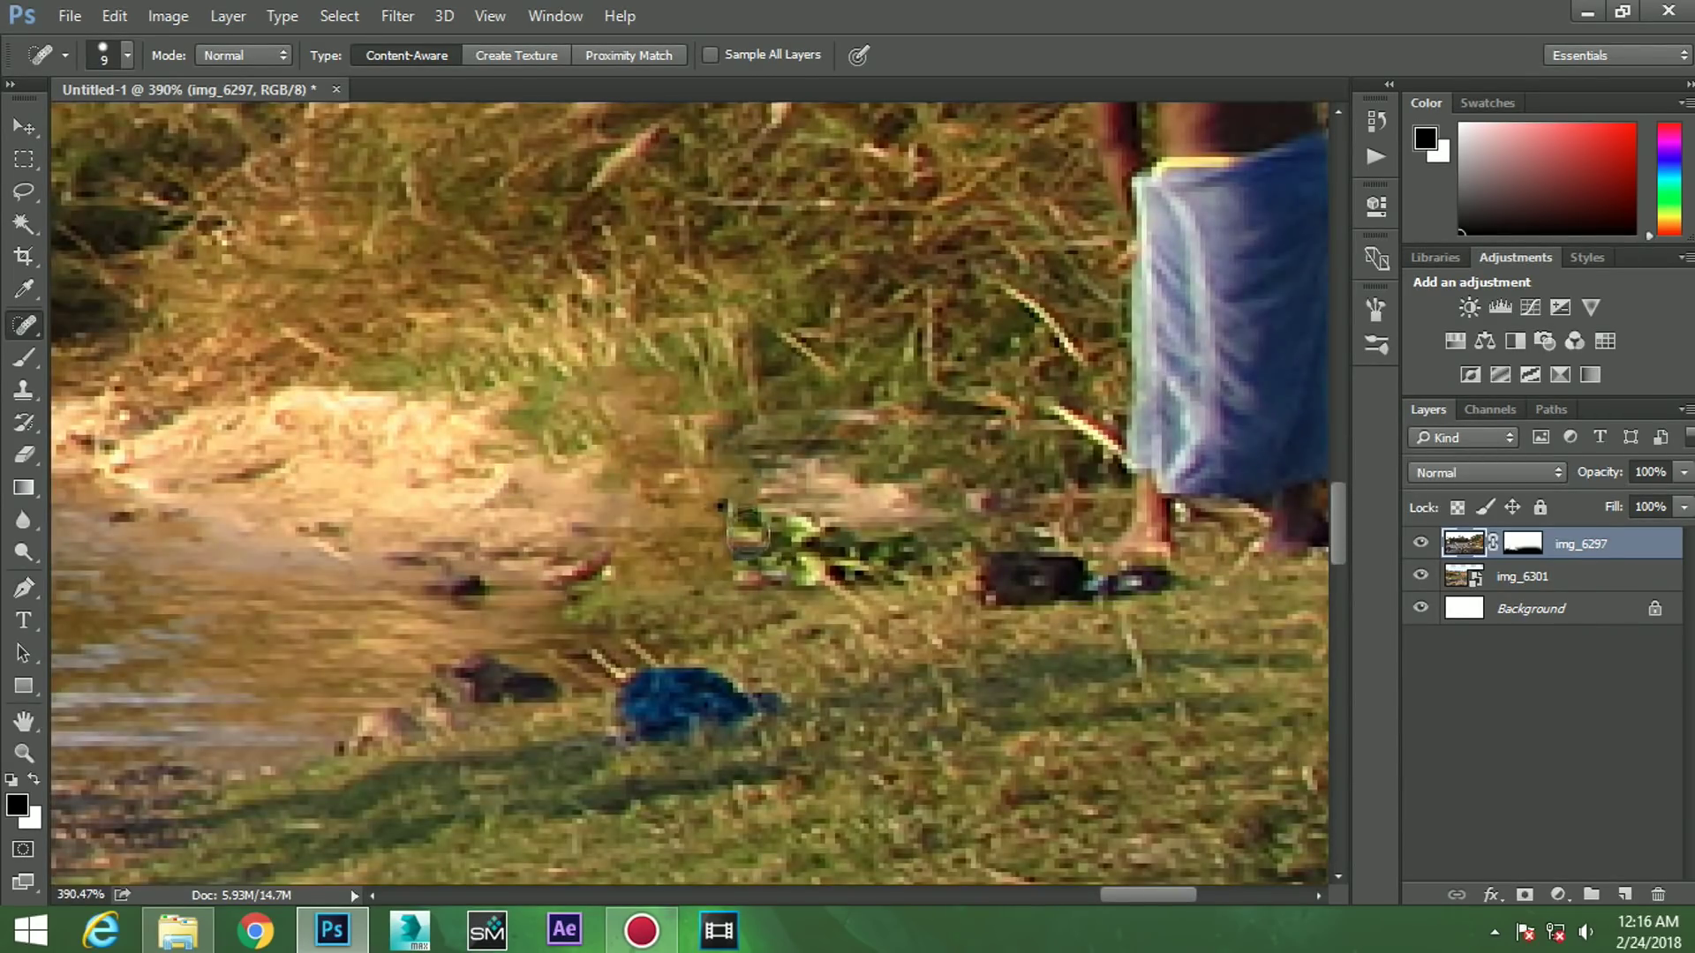
pyautogui.scroll(-2, 747, 533)
pyautogui.scroll(-2, 746, 533)
pyautogui.rightClick(23, 326)
pyautogui.click(97, 366)
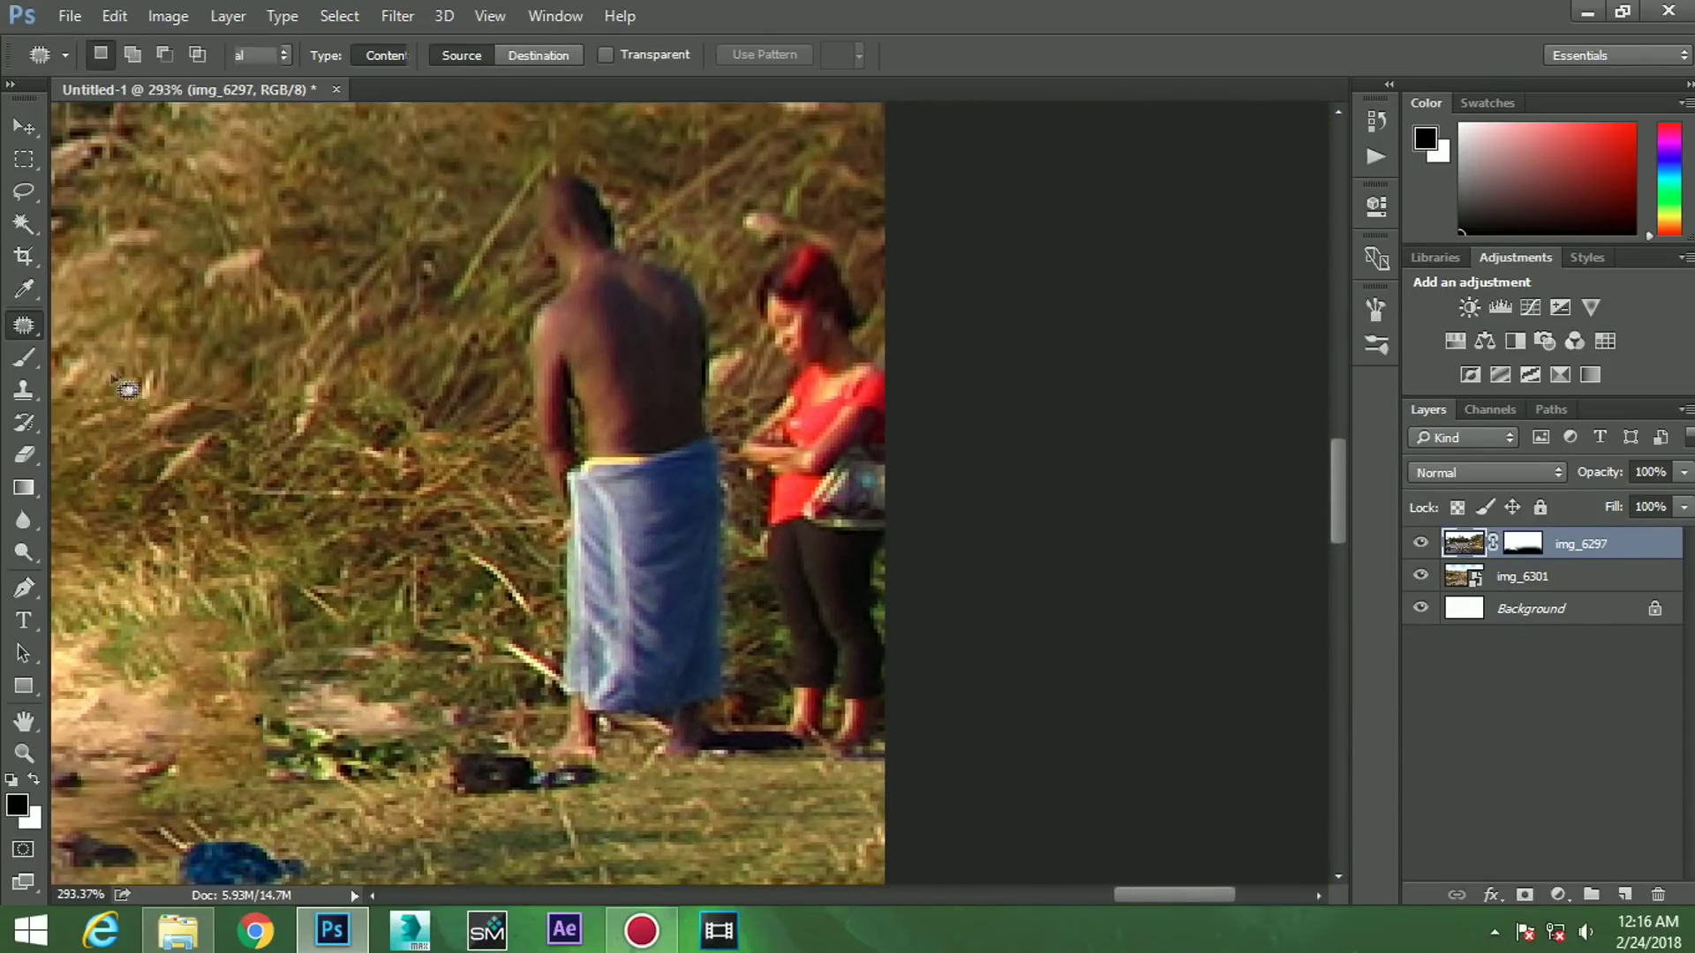
# - Patch the man in the blue wrap out with grass
pyautogui.moveTo(565, 772); pyautogui.dragTo(530, 194)
pyautogui.moveTo(636, 441); pyautogui.dragTo(397, 442)
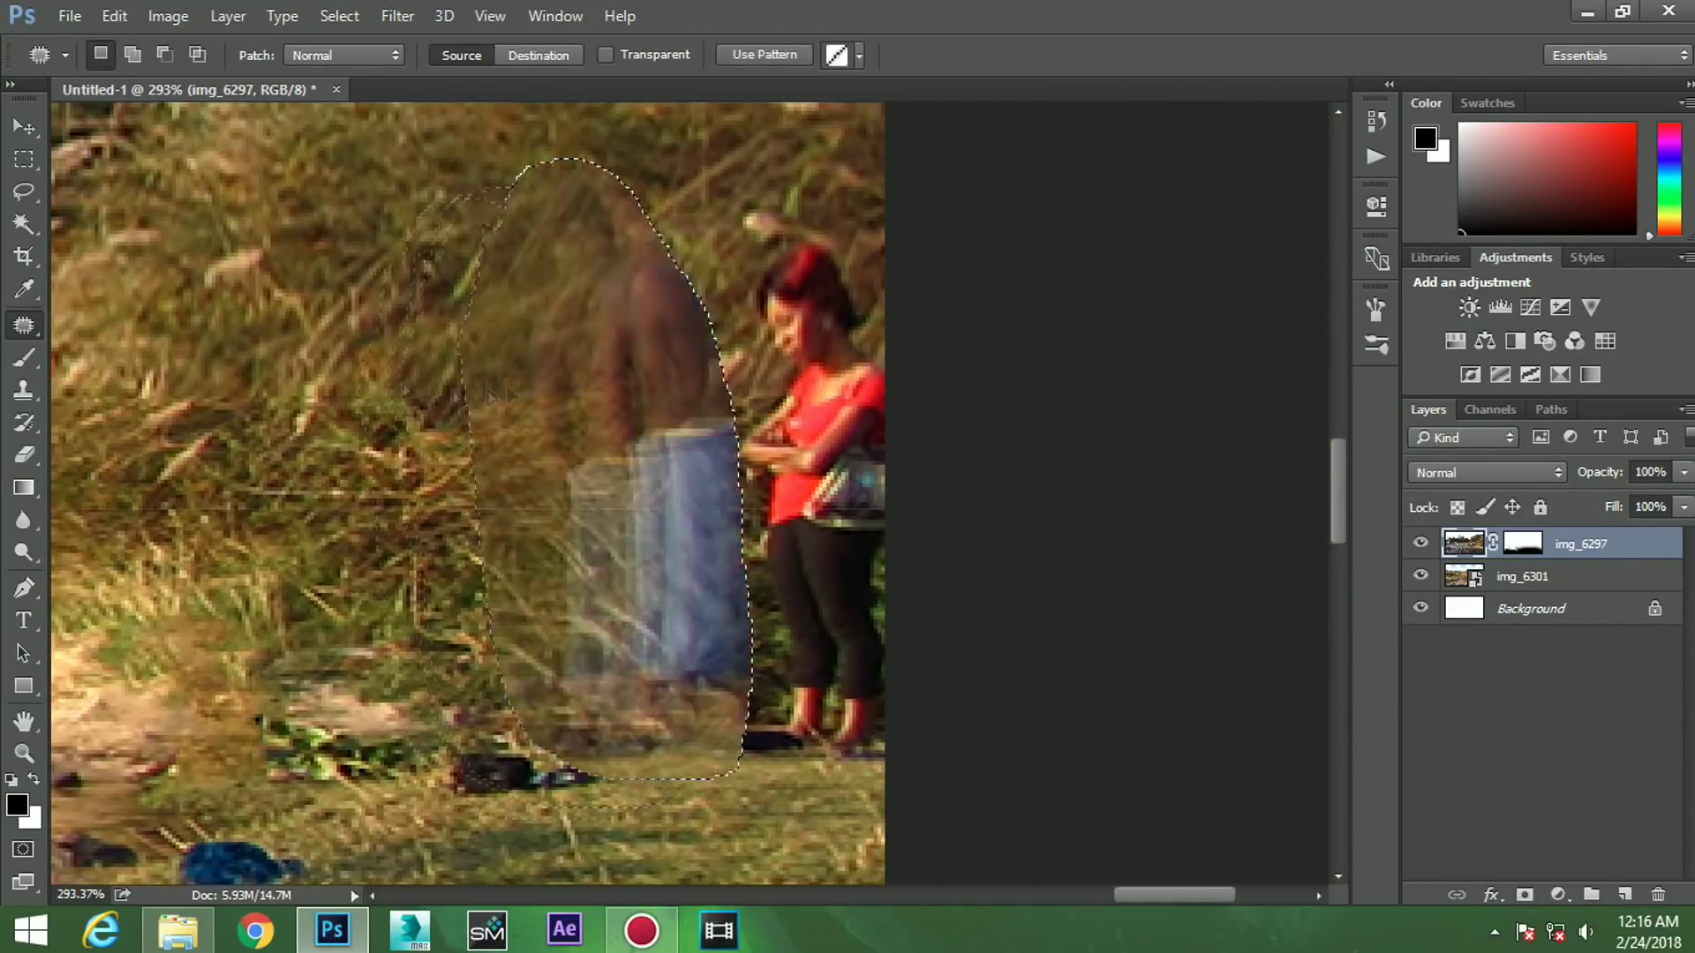
pyautogui.hotkey('ctrl', 'd')
pyautogui.scroll(-2, 829, 362)
# - Patch the woman in red on the bank out with grass
pyautogui.moveTo(657, 265); pyautogui.dragTo(839, 362)
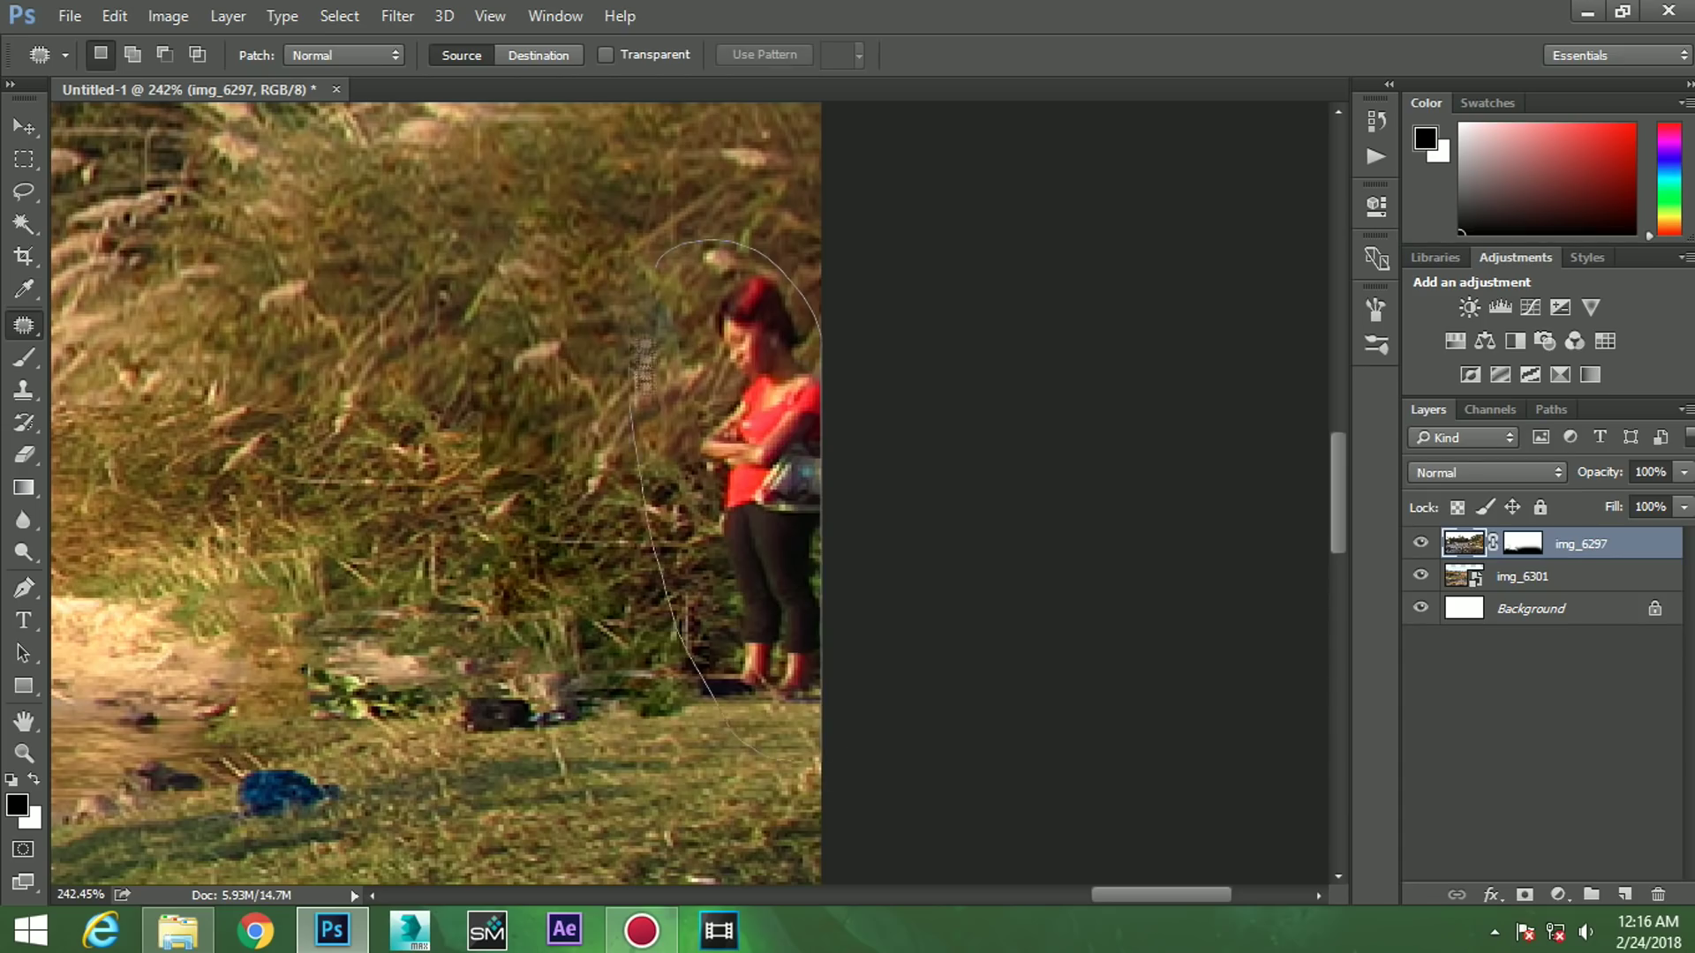
pyautogui.moveTo(643, 353); pyautogui.dragTo(657, 265)
pyautogui.moveTo(724, 442); pyautogui.dragTo(447, 352)
pyautogui.hotkey('ctrl', 'd')
pyautogui.scroll(-1, 557, 454)
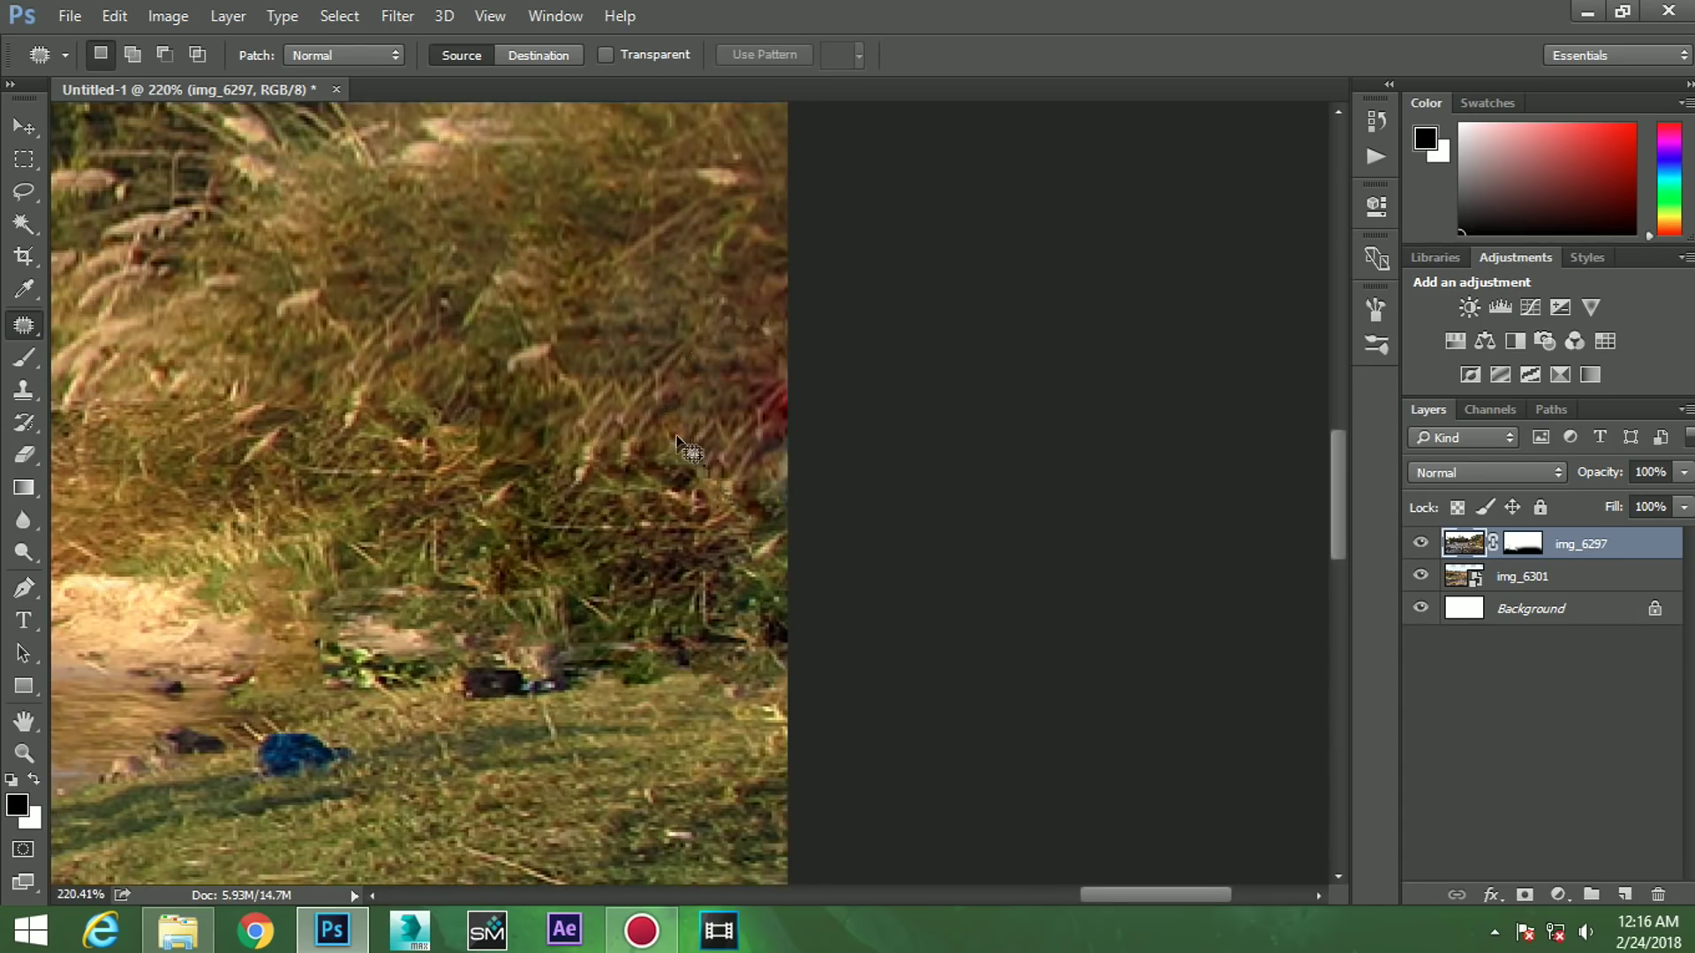
pyautogui.scroll(-2, 691, 453)
pyautogui.scroll(3, 424, 340)
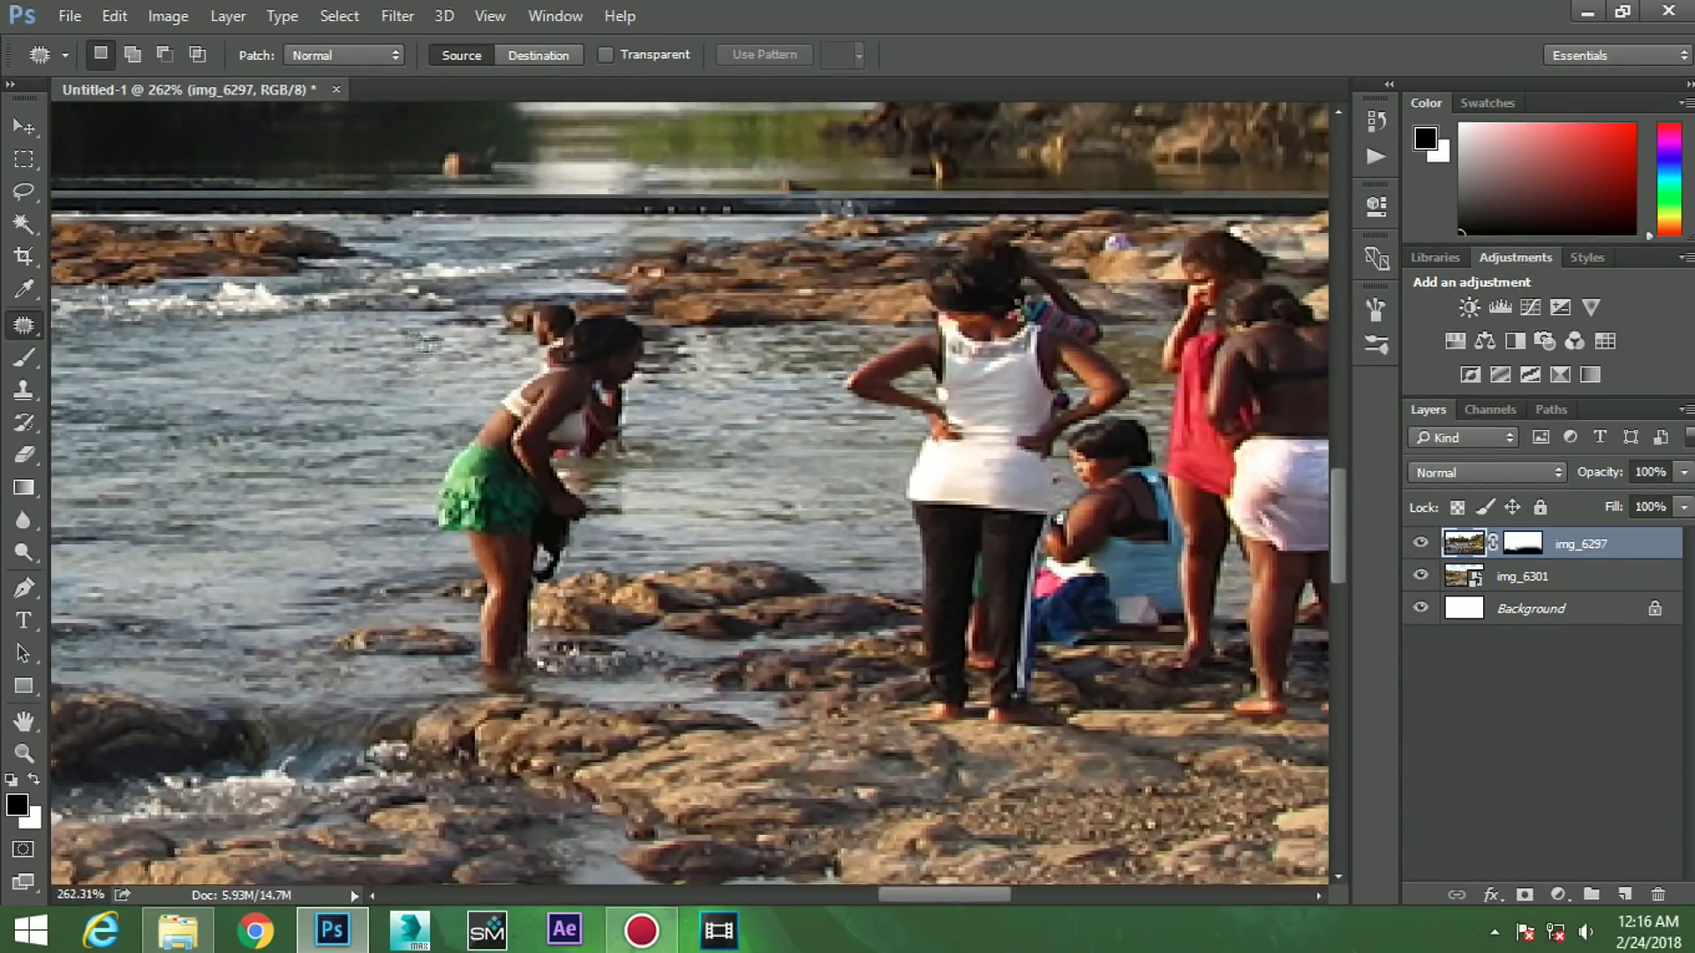
# - Replace the girl bending in the water with patched river water
pyautogui.moveTo(662, 399); pyautogui.dragTo(322, 420)
pyautogui.moveTo(446, 402); pyautogui.dragTo(408, 406)
pyautogui.moveTo(424, 459); pyautogui.dragTo(245, 486)
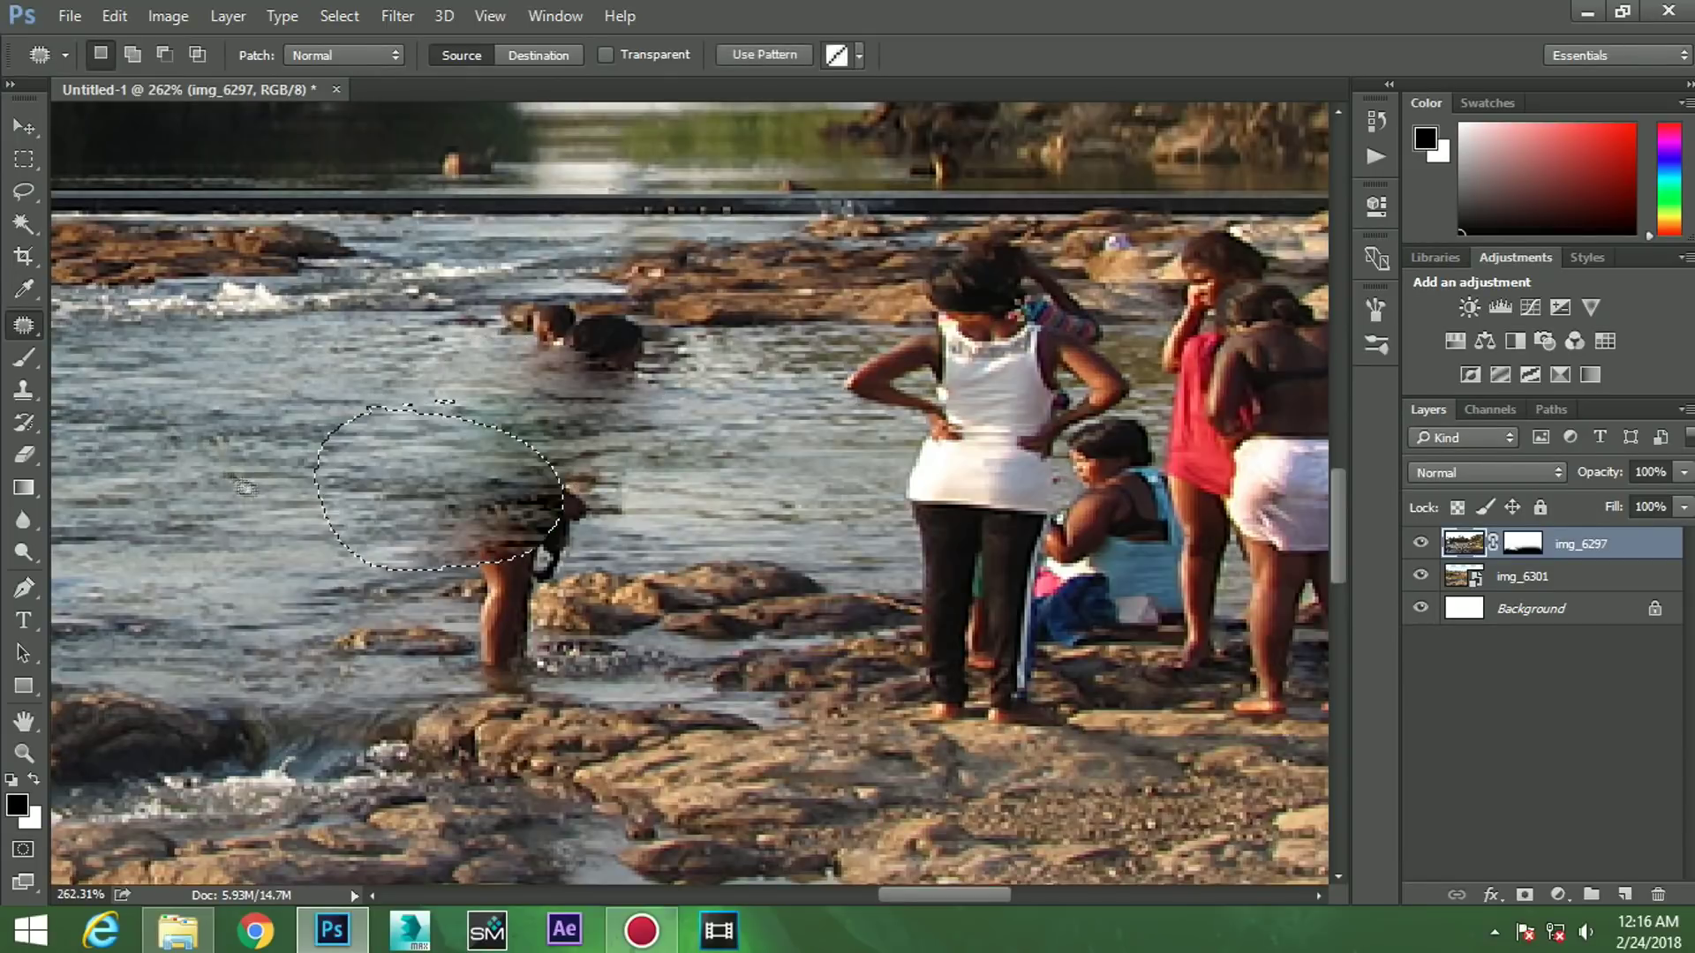
pyautogui.moveTo(633, 547)
pyautogui.mouseDown()
pyautogui.moveTo(530, 450)
pyautogui.moveTo(491, 338)
pyautogui.mouseUp()
pyautogui.hotkey('ctrl', 'd')
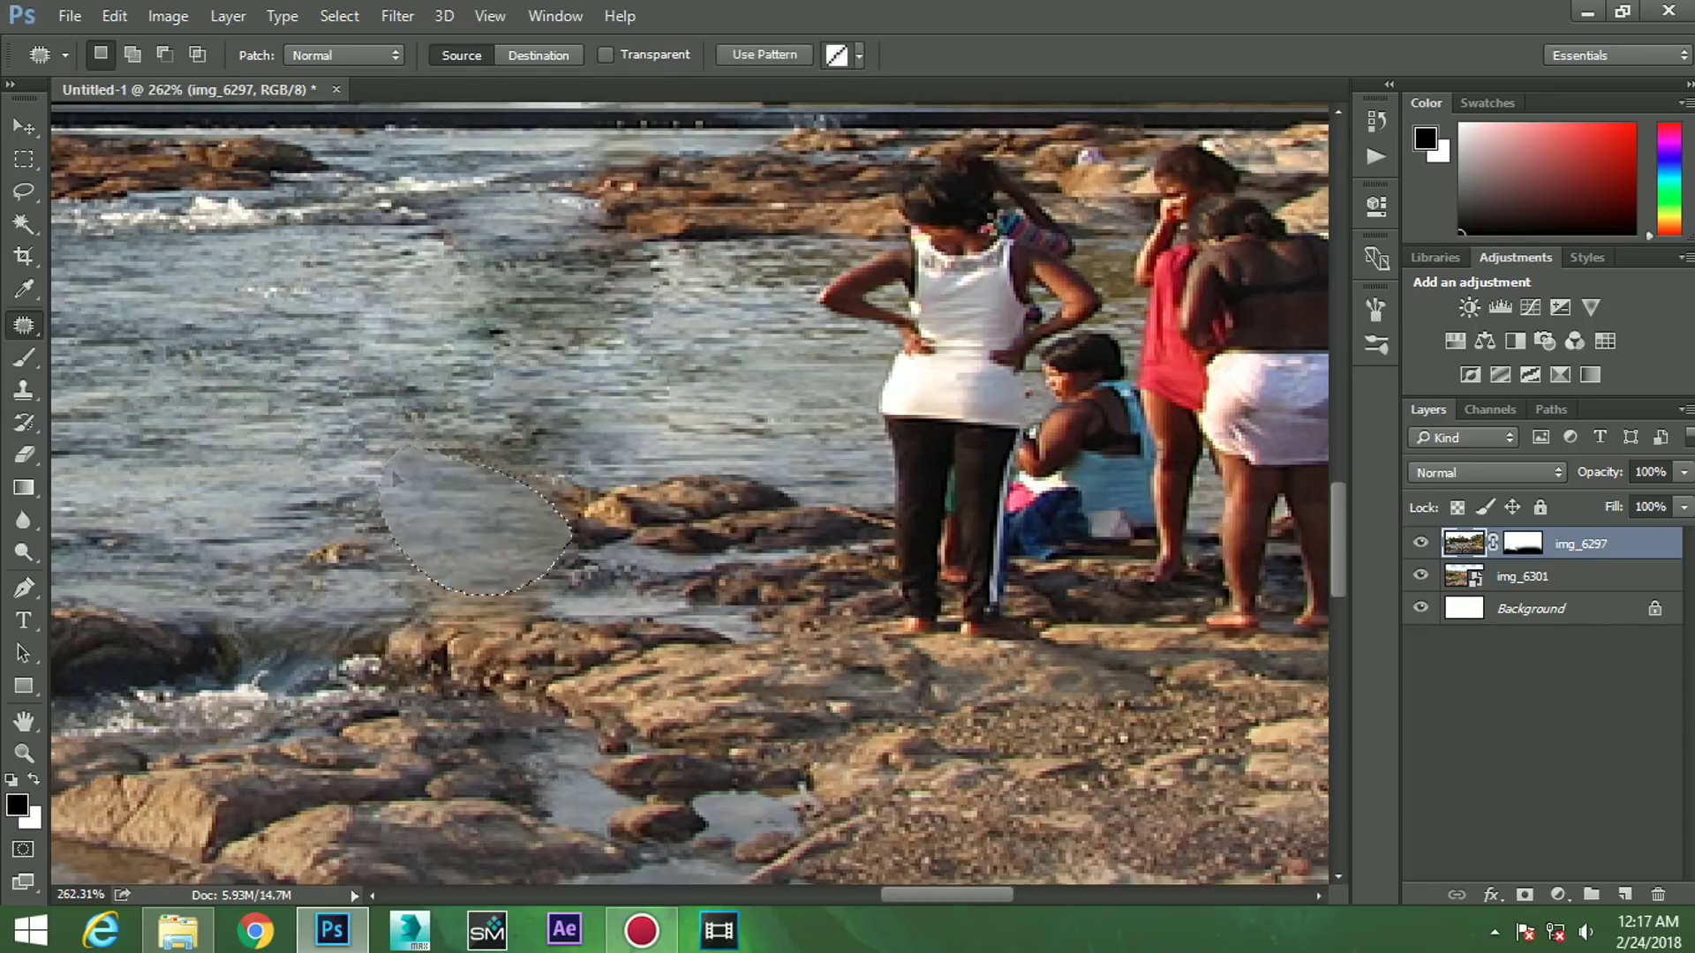
pyautogui.scroll(-2, 467, 547)
pyautogui.scroll(2, 722, 476)
pyautogui.scroll(2, 618, 450)
pyautogui.scroll(2, 512, 424)
pyautogui.press('l')
pyautogui.scroll(1, 415, 413)
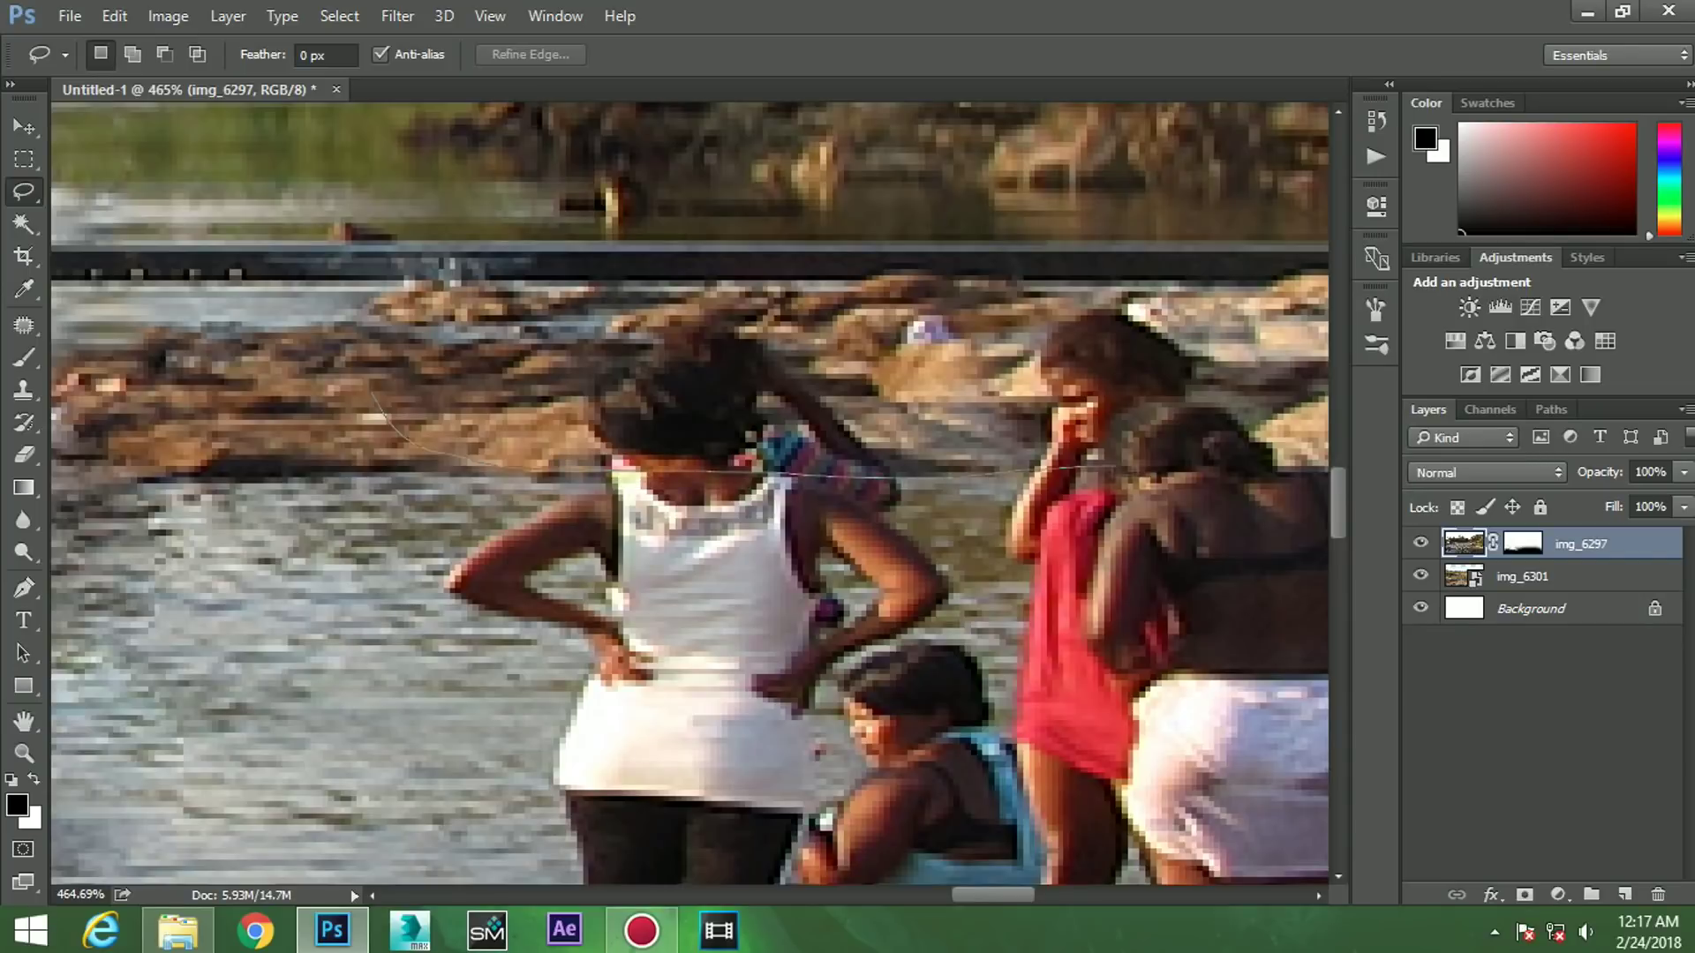
# - Lasso the women's heads and clone rock texture over them with a size-20 stamp
pyautogui.moveTo(420, 433); pyautogui.dragTo(424, 435)
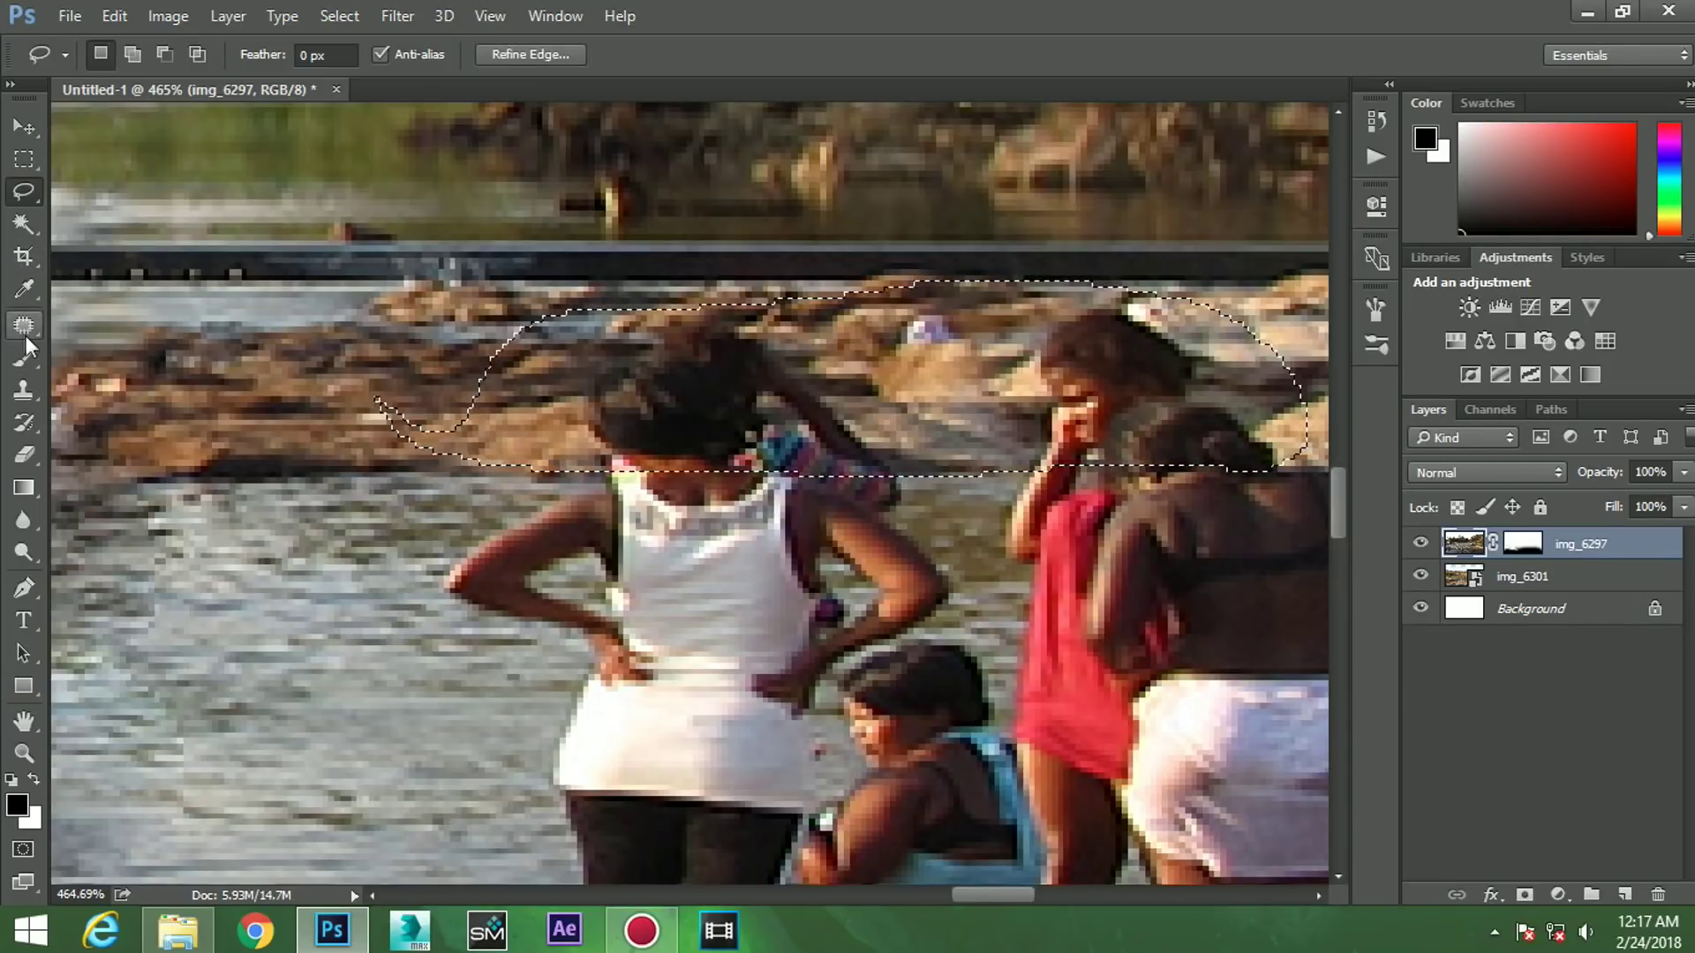
pyautogui.press('s')
pyautogui.press('[')
pyautogui.press('[')
pyautogui.press('[')
pyautogui.moveTo(594, 409)
pyautogui.mouseDown()
pyautogui.moveTo(768, 388)
pyautogui.moveTo(1250, 428)
pyautogui.mouseUp()
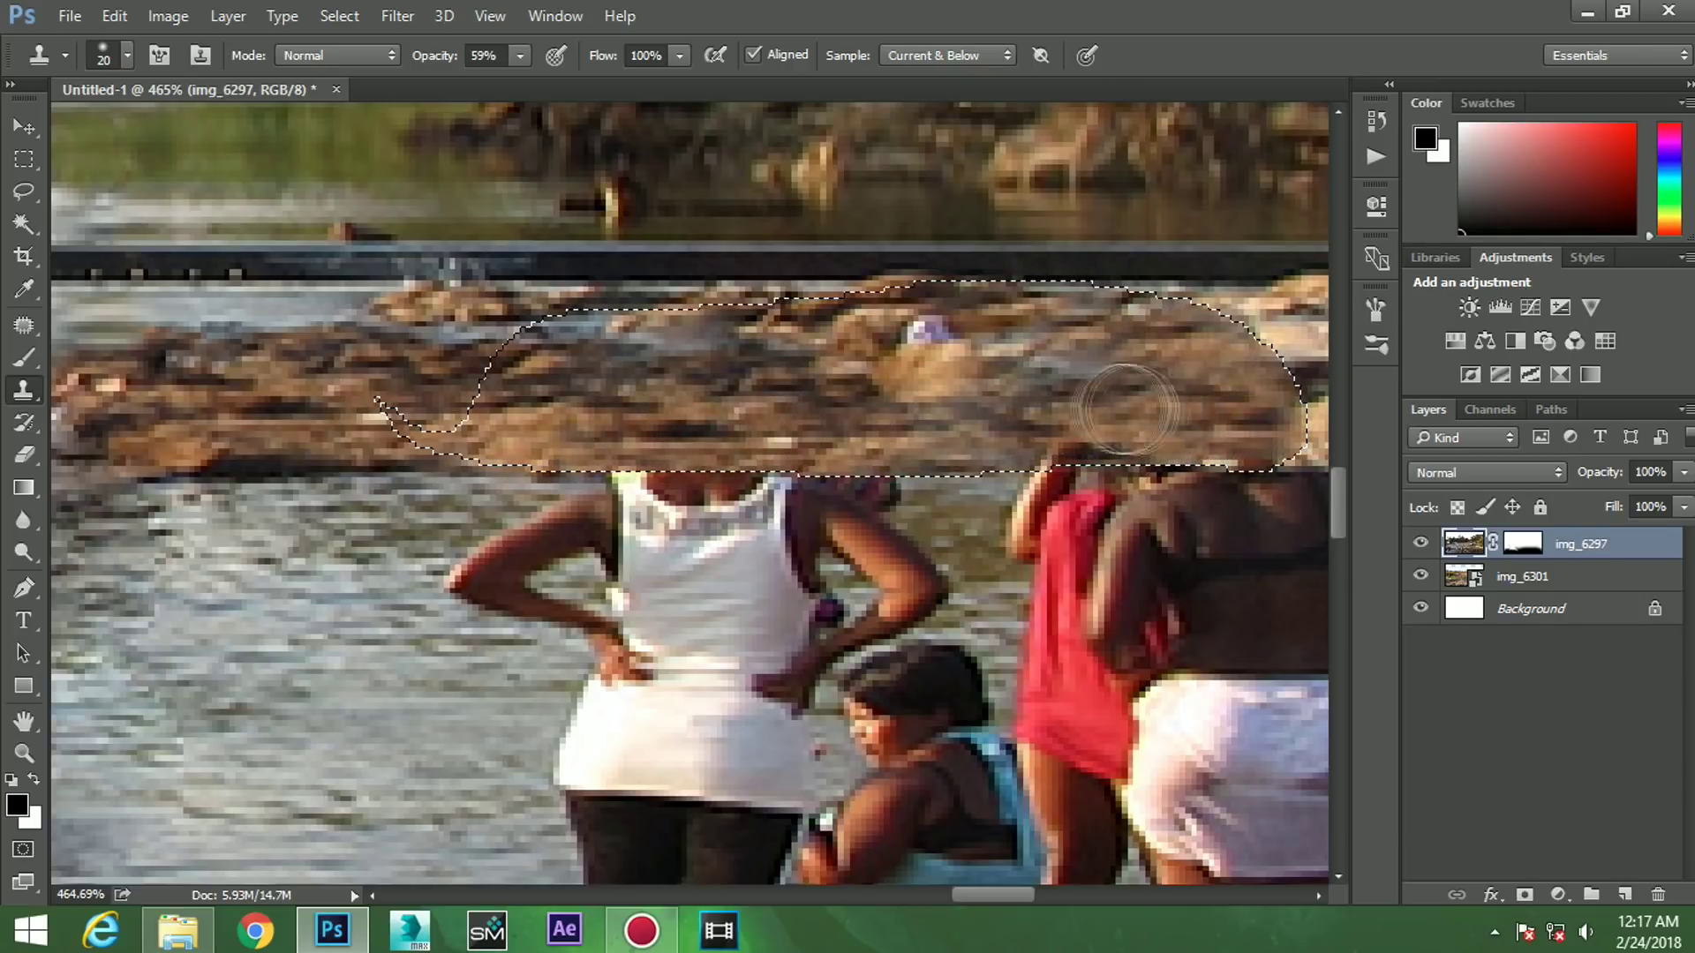
pyautogui.keyDown('alt'); pyautogui.scroll(-2, 953, 423); pyautogui.keyUp('alt')
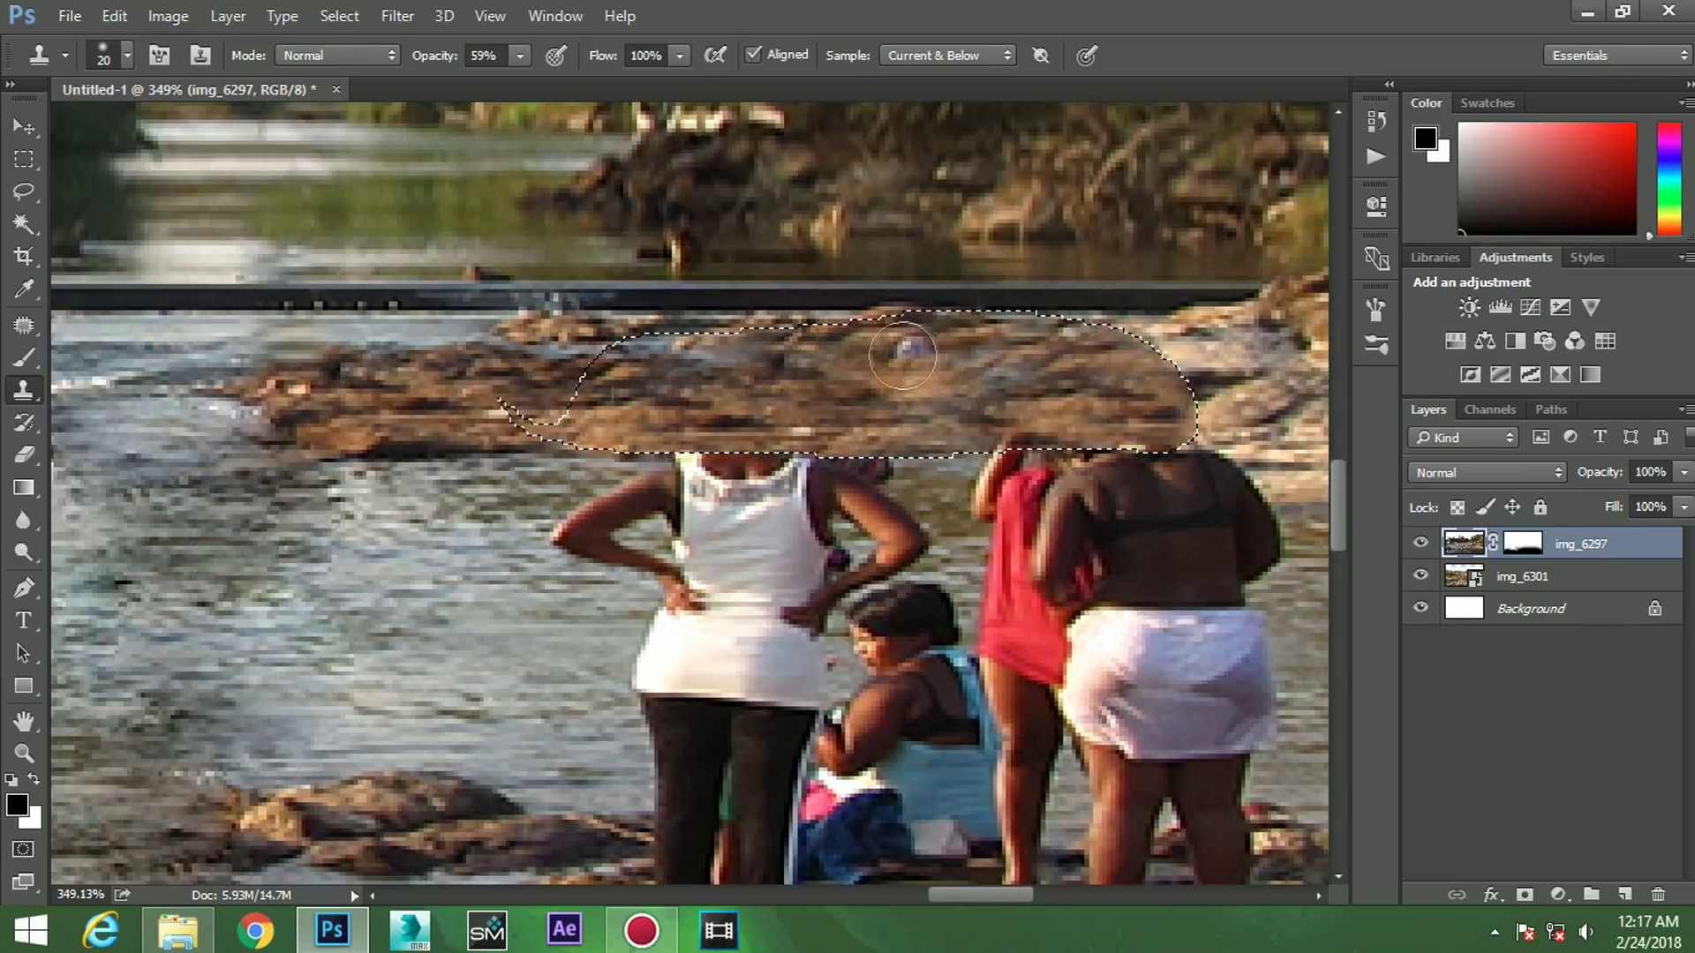
pyautogui.keyDown('alt'); pyautogui.scroll(-1, 882, 442); pyautogui.keyUp('alt')
pyautogui.hotkey('ctrl', 'd')
# - Clone water at 100% opacity over the women's torsos, backs and legs
pyautogui.moveTo(871, 472)
pyautogui.mouseDown()
pyautogui.moveTo(770, 469)
pyautogui.moveTo(450, 340)
pyautogui.moveTo(565, 344)
pyautogui.mouseUp()
pyautogui.keyDown('alt'); pyautogui.scroll(1, 770, 470); pyautogui.keyUp('alt')
pyautogui.press('0')
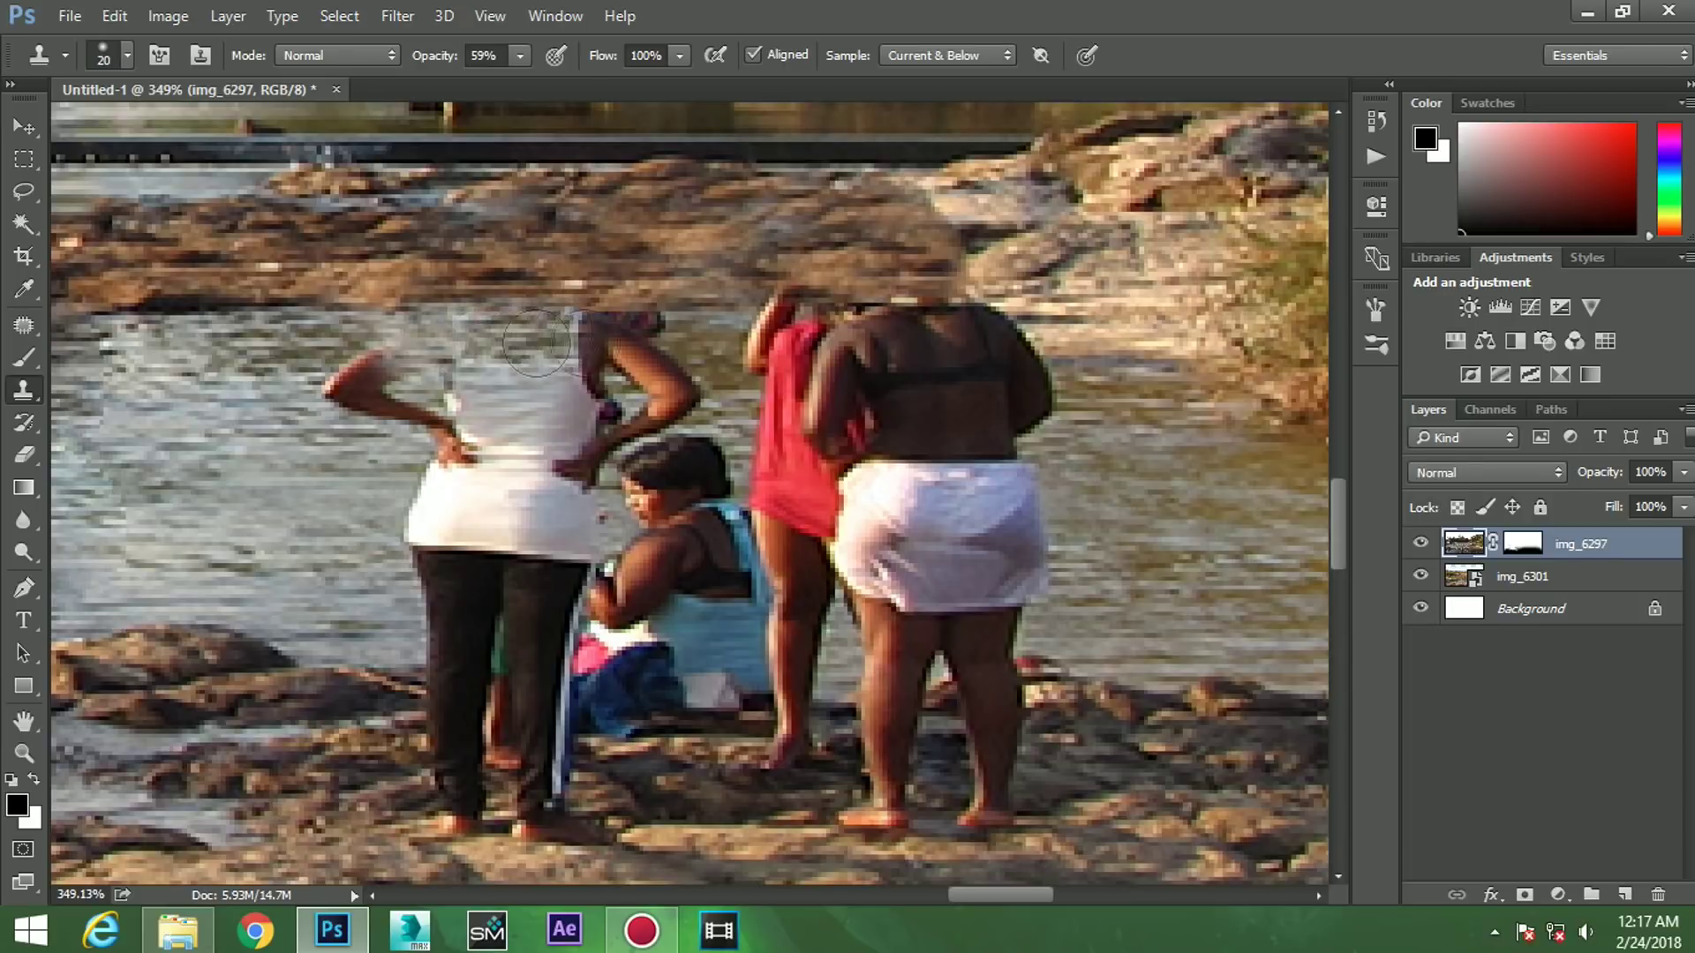
pyautogui.moveTo(344, 384); pyautogui.dragTo(618, 355)
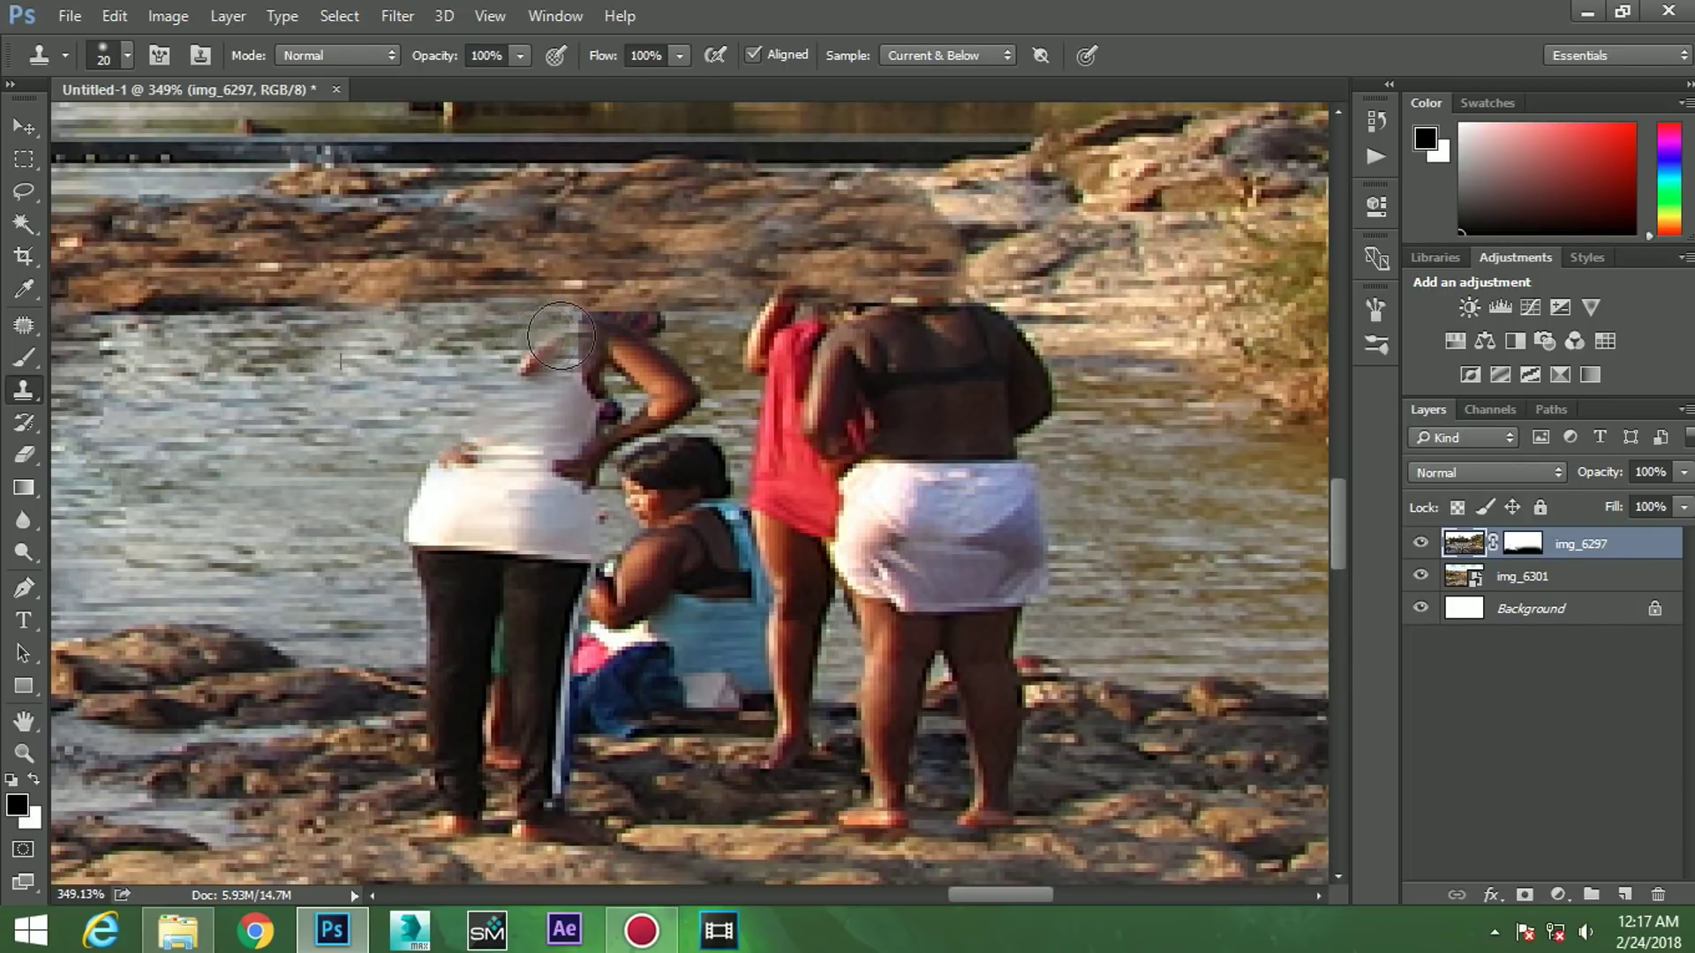
pyautogui.moveTo(1060, 380)
pyautogui.mouseDown()
pyautogui.moveTo(794, 336)
pyautogui.moveTo(869, 353)
pyautogui.mouseUp()
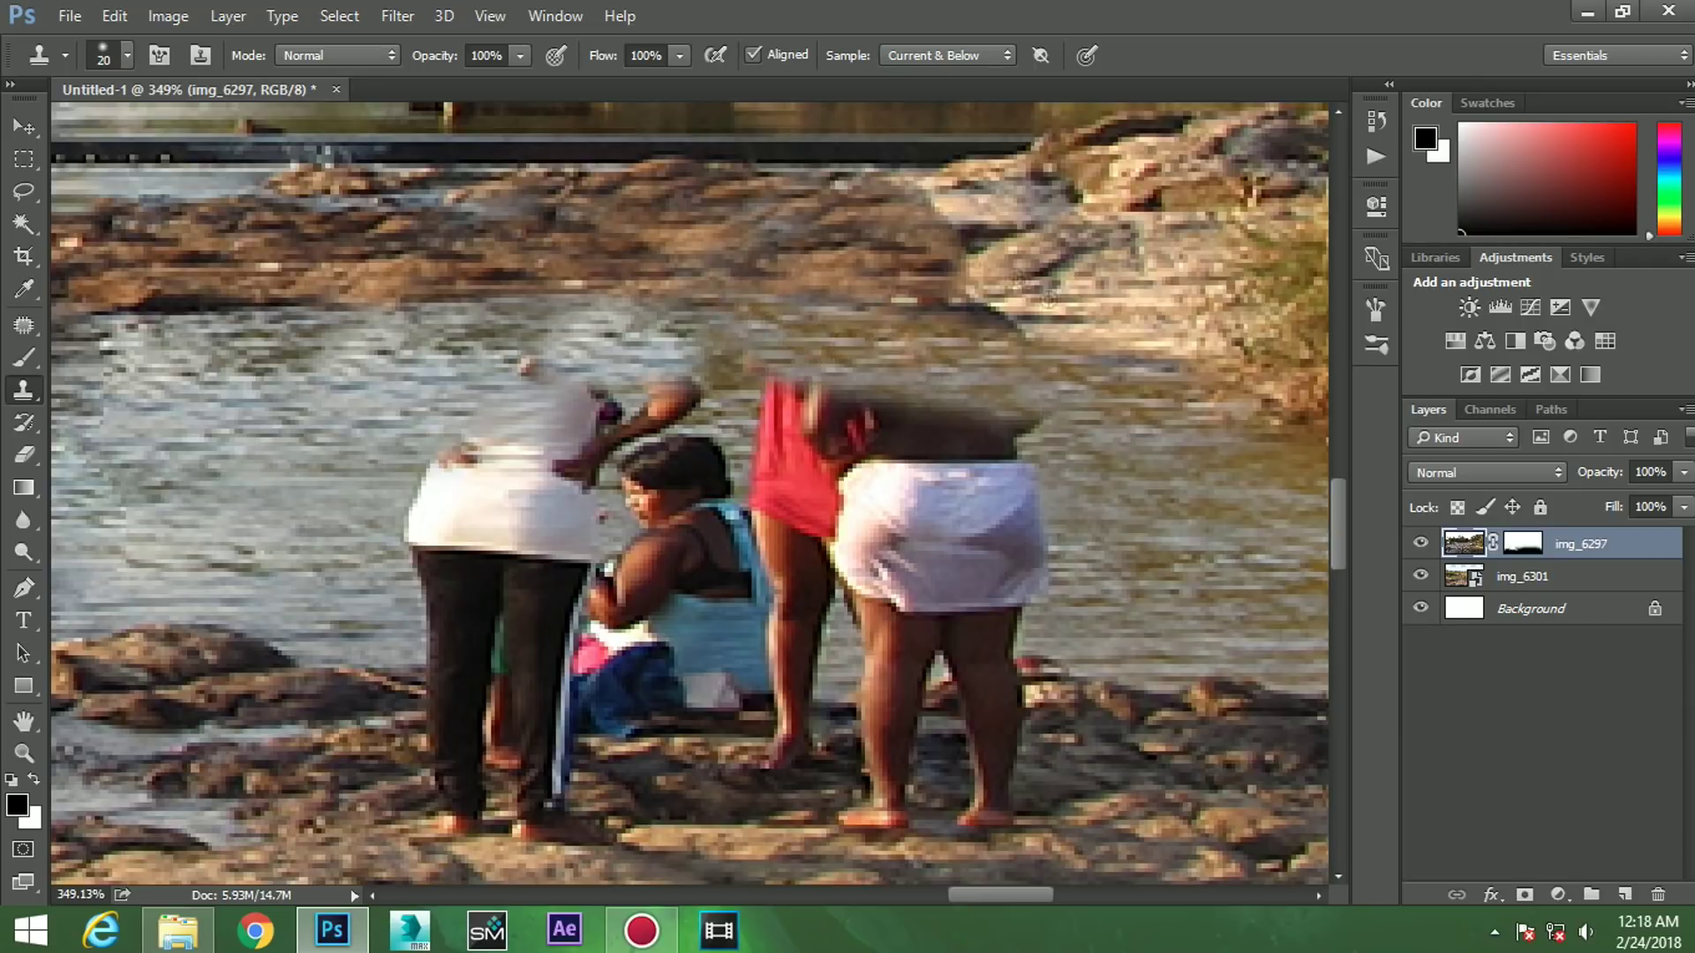
pyautogui.moveTo(1069, 644)
pyautogui.mouseDown()
pyautogui.moveTo(746, 655)
pyautogui.moveTo(414, 630)
pyautogui.mouseUp()
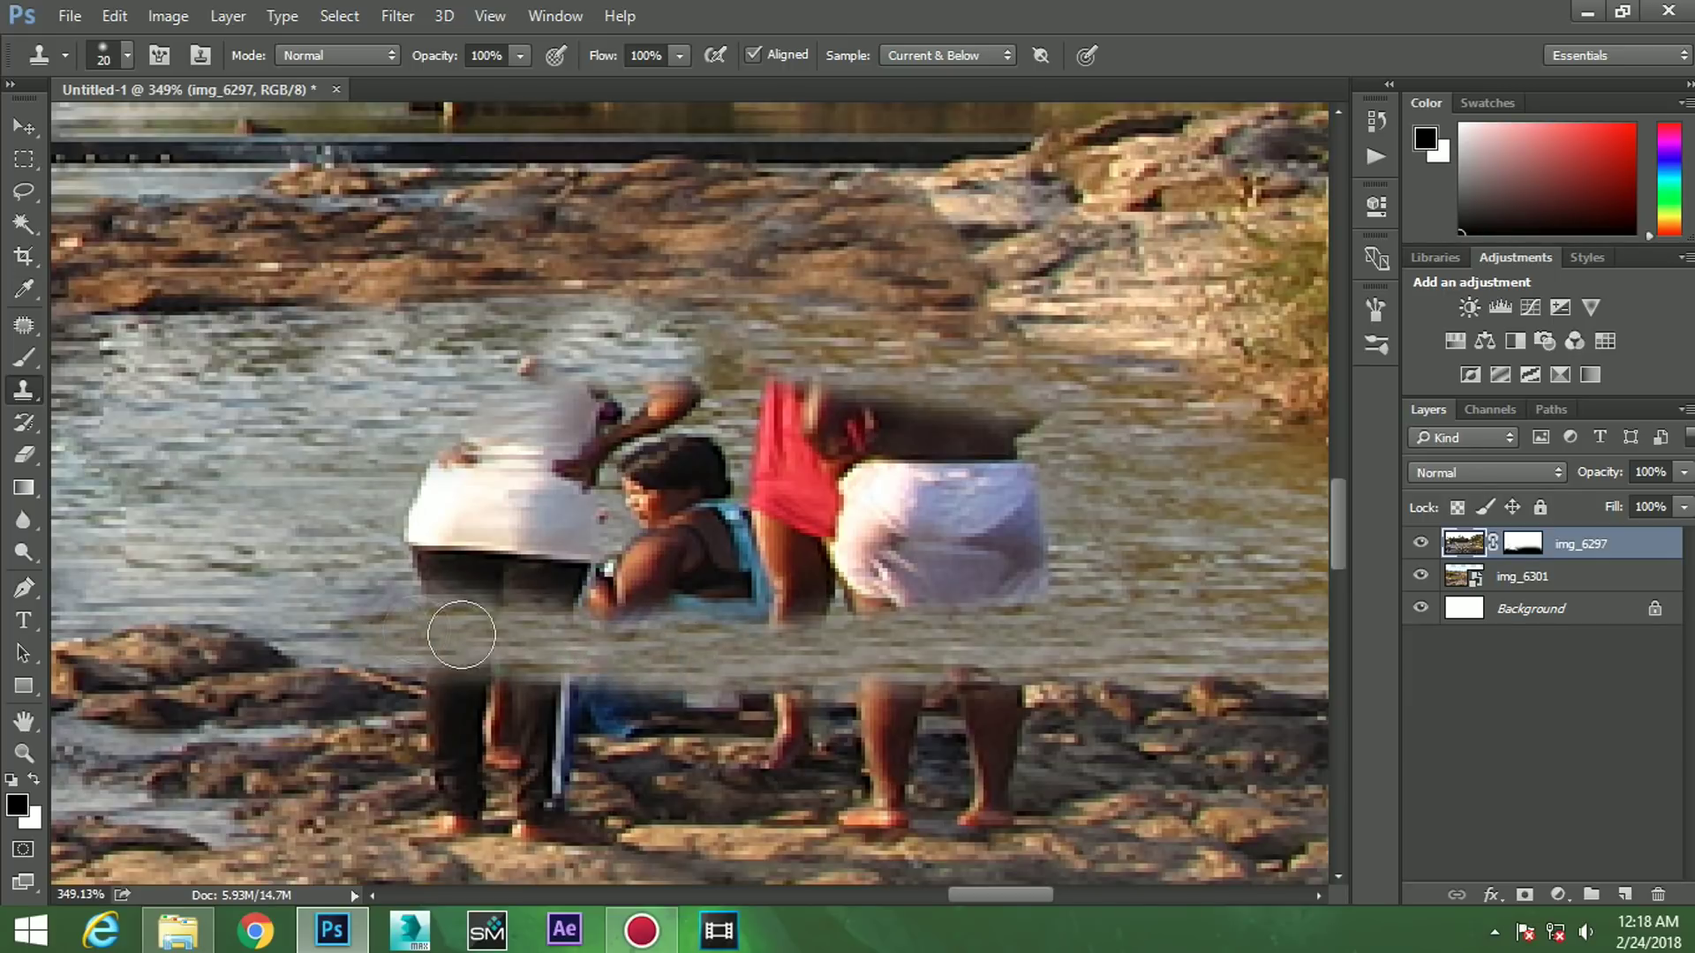
pyautogui.scroll(-3, 662, 538)
pyautogui.click(27, 326)
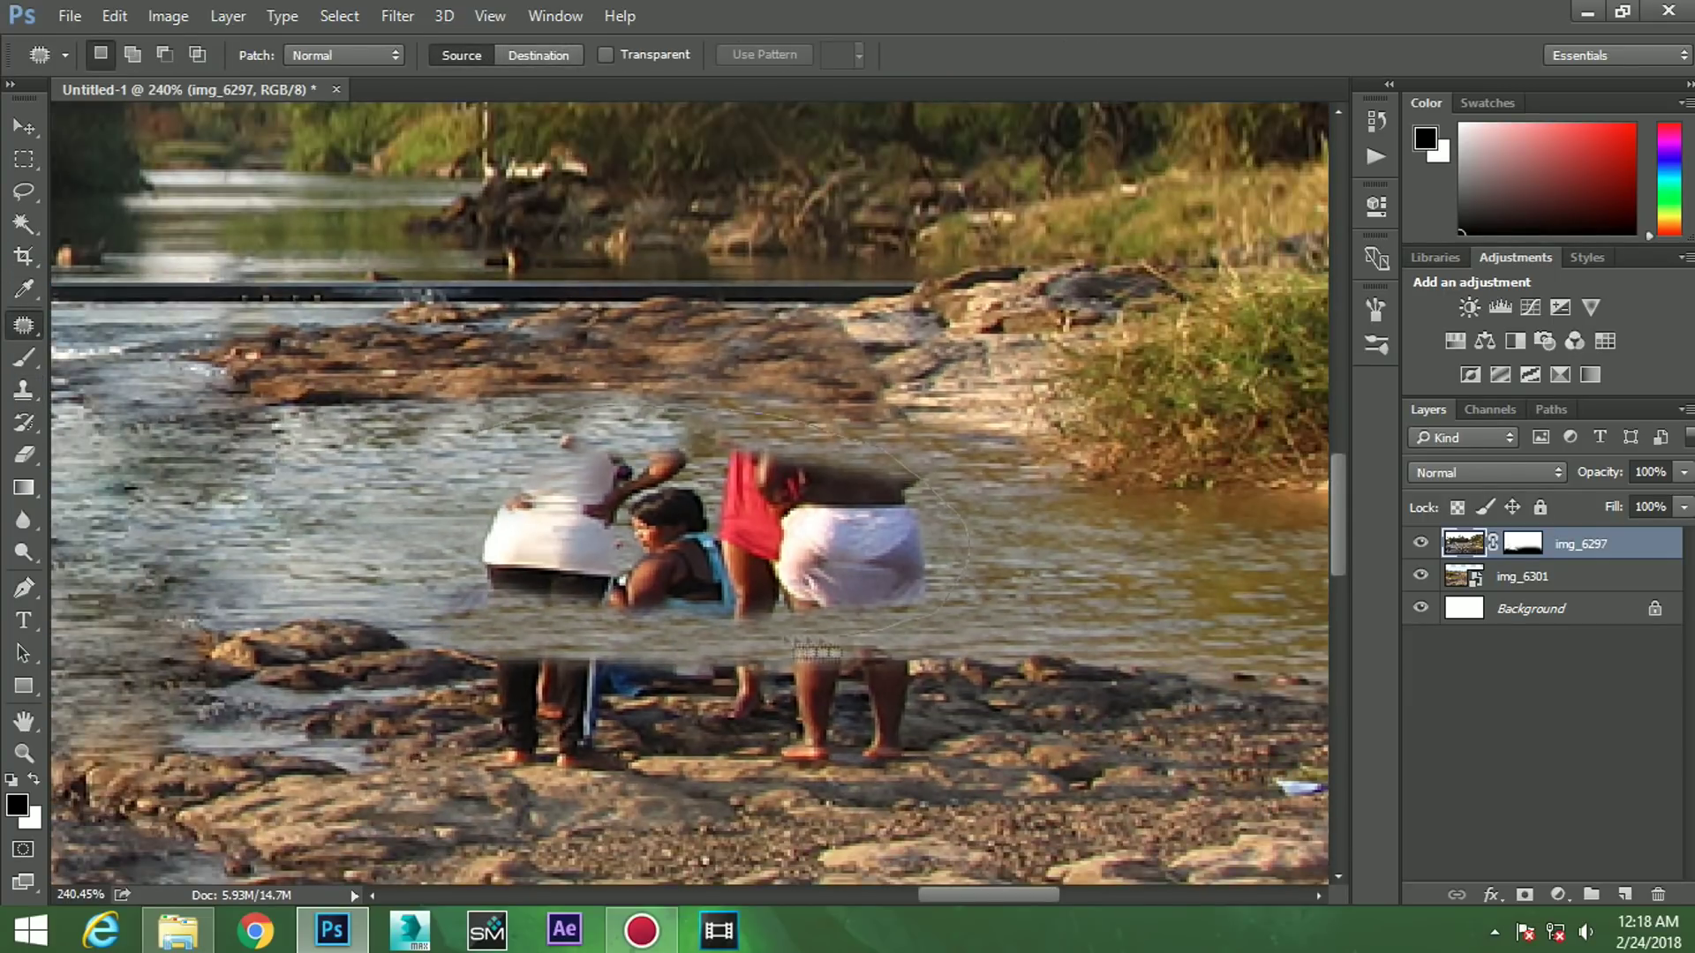
# - Patch away the remaining women and their feet with nearby water and rock
pyautogui.moveTo(490, 437); pyautogui.dragTo(133, 424)
pyautogui.scroll(-2, 752, 510)
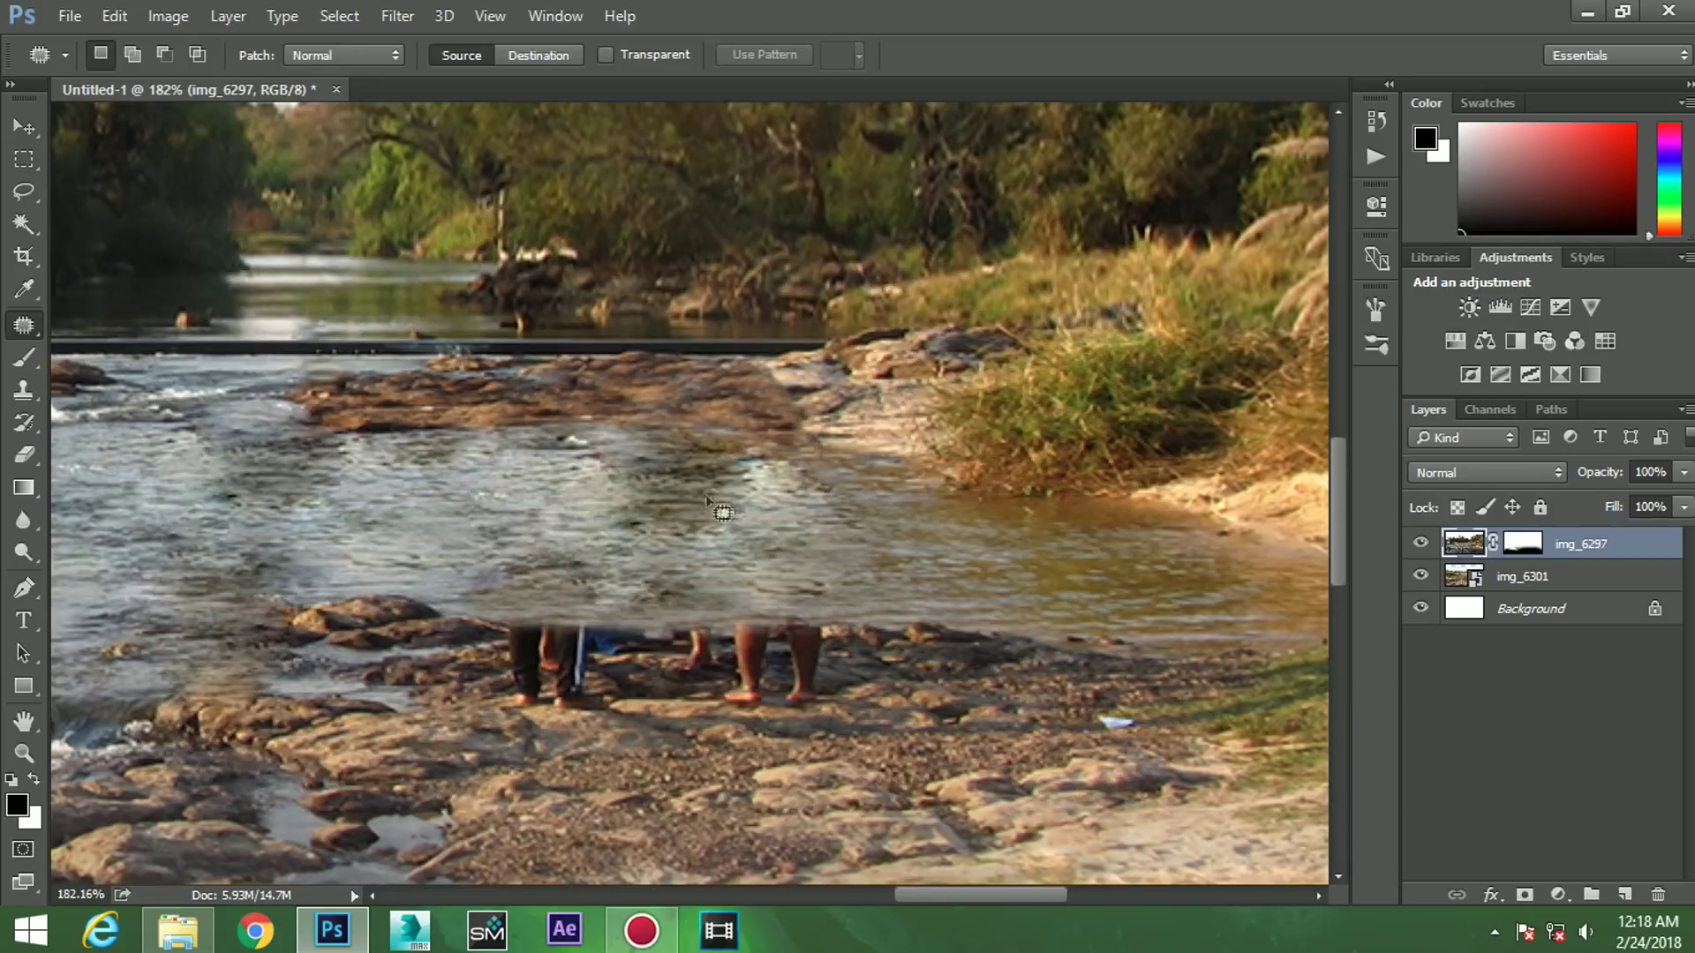
pyautogui.moveTo(609, 487)
pyautogui.mouseDown()
pyautogui.moveTo(710, 502)
pyautogui.moveTo(618, 487)
pyautogui.moveTo(526, 526)
pyautogui.mouseUp()
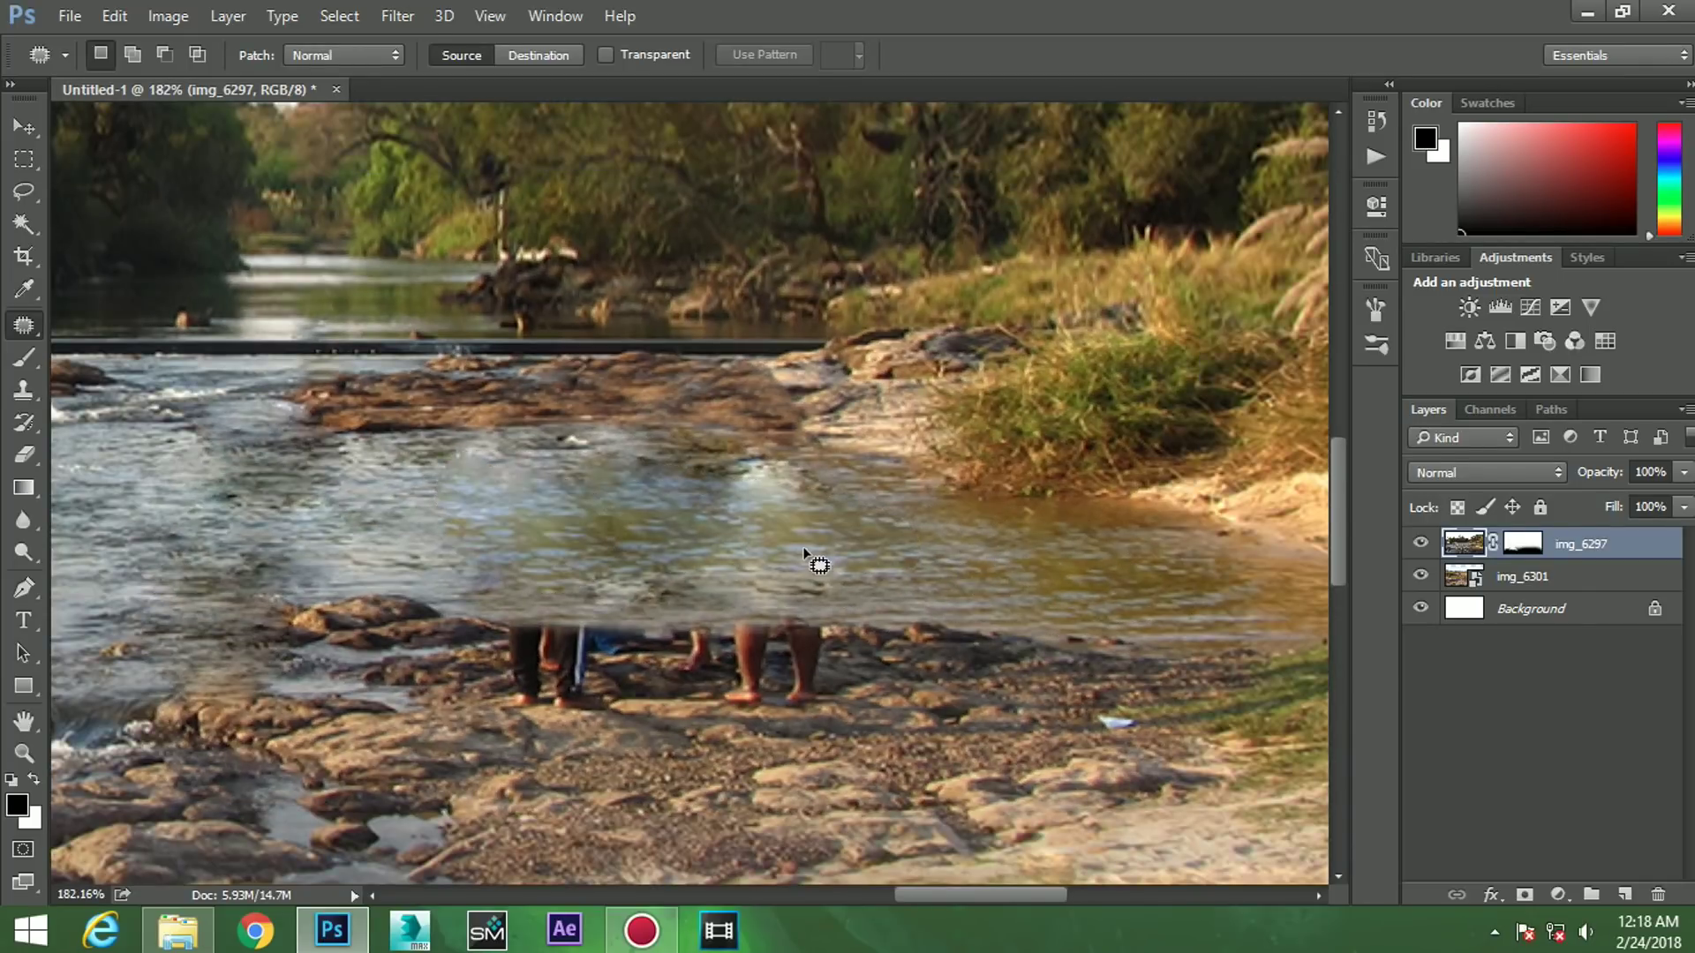
pyautogui.scroll(-3, 813, 560)
pyautogui.scroll(4, 737, 624)
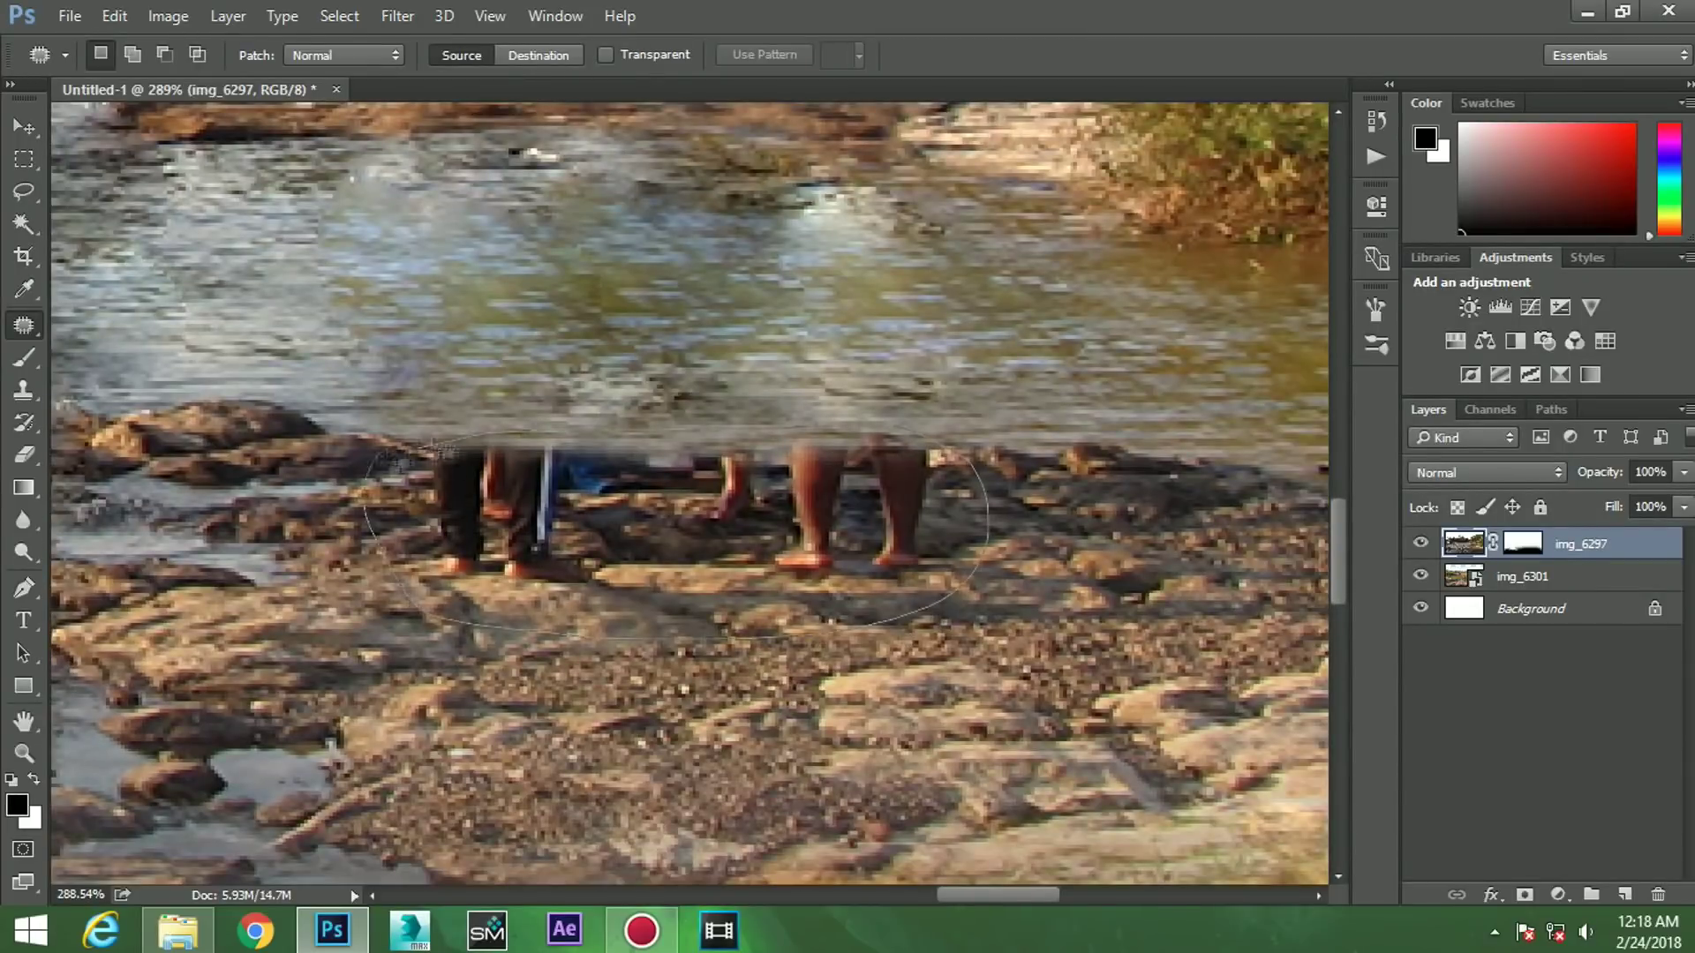
pyautogui.moveTo(380, 521); pyautogui.dragTo(401, 450)
pyautogui.scroll(-2, 401, 451)
pyautogui.moveTo(617, 529); pyautogui.dragTo(1178, 583)
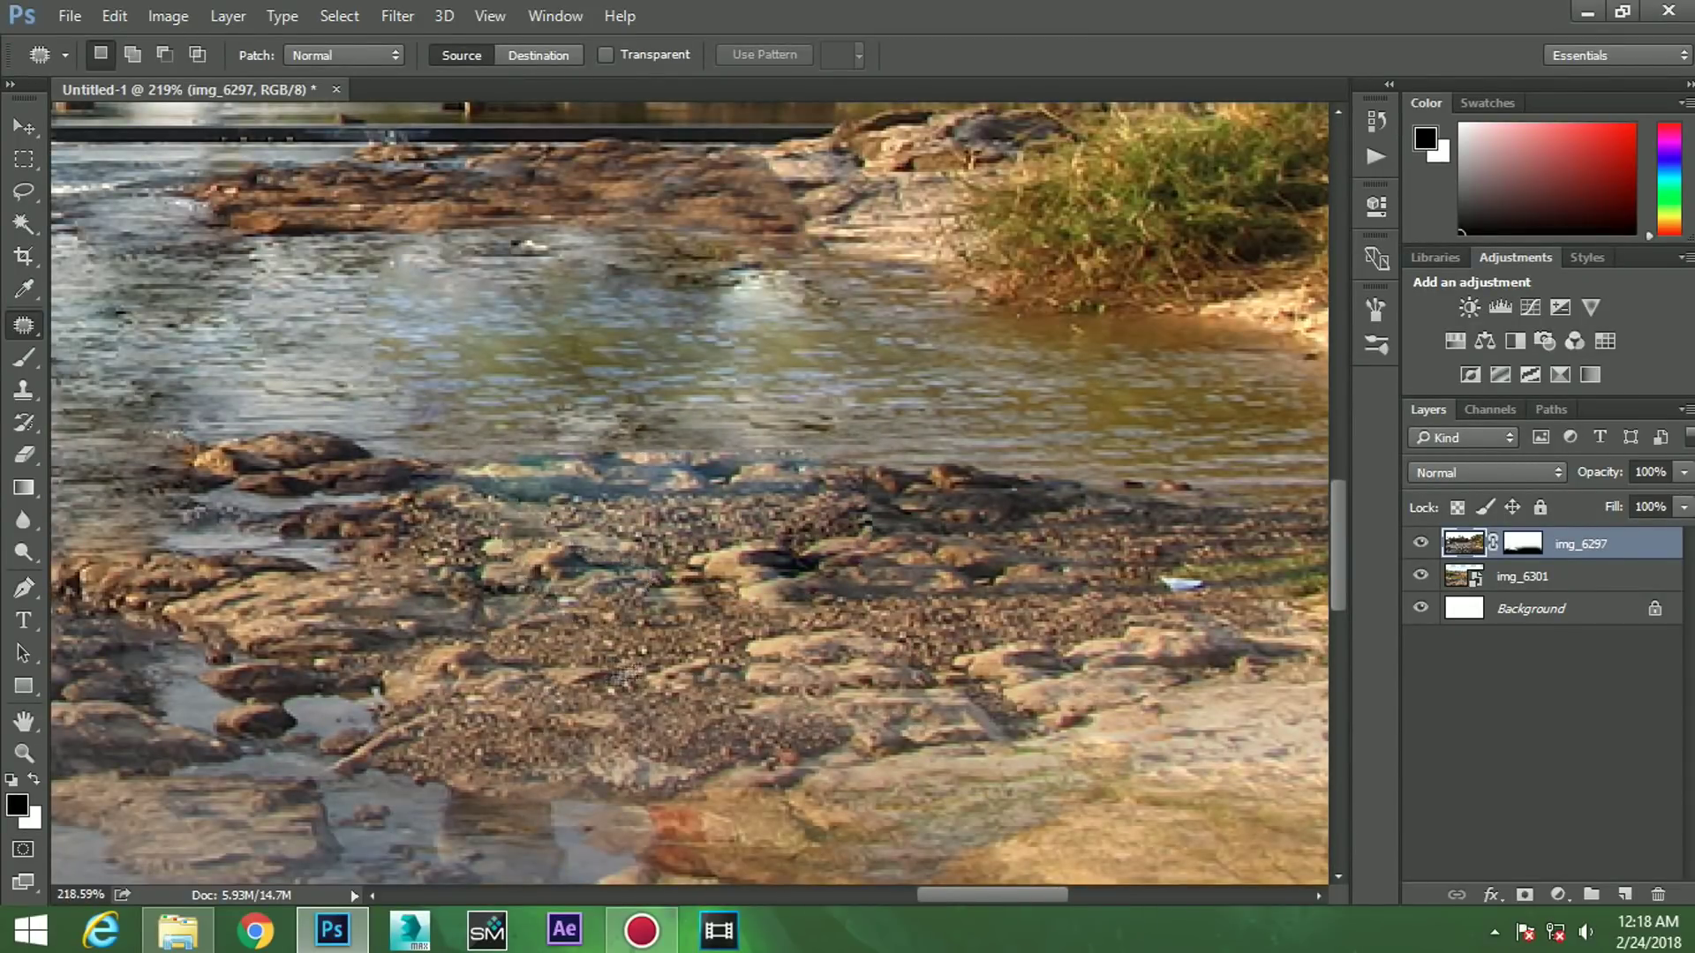
pyautogui.scroll(-5, 632, 629)
pyautogui.scroll(-2, 632, 629)
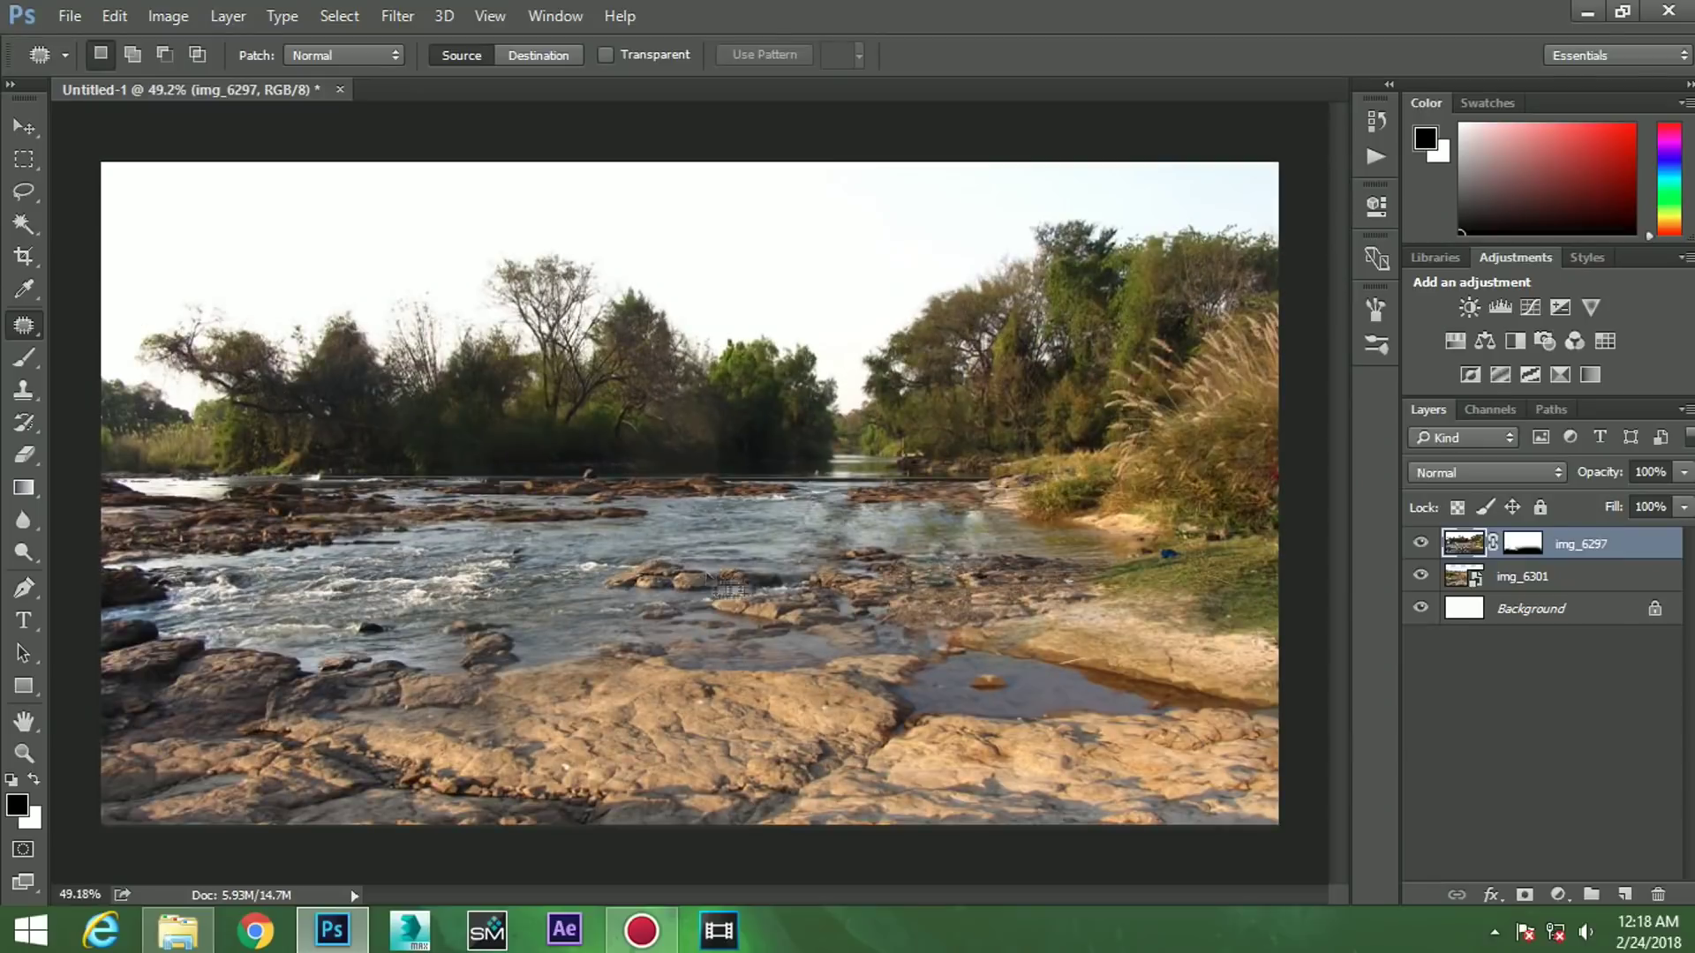
# - Patch blotchy streaks in the water so it looks smooth
pyautogui.moveTo(801, 530); pyautogui.dragTo(816, 510)
pyautogui.scroll(3, 777, 558)
pyautogui.scroll(1, 738, 544)
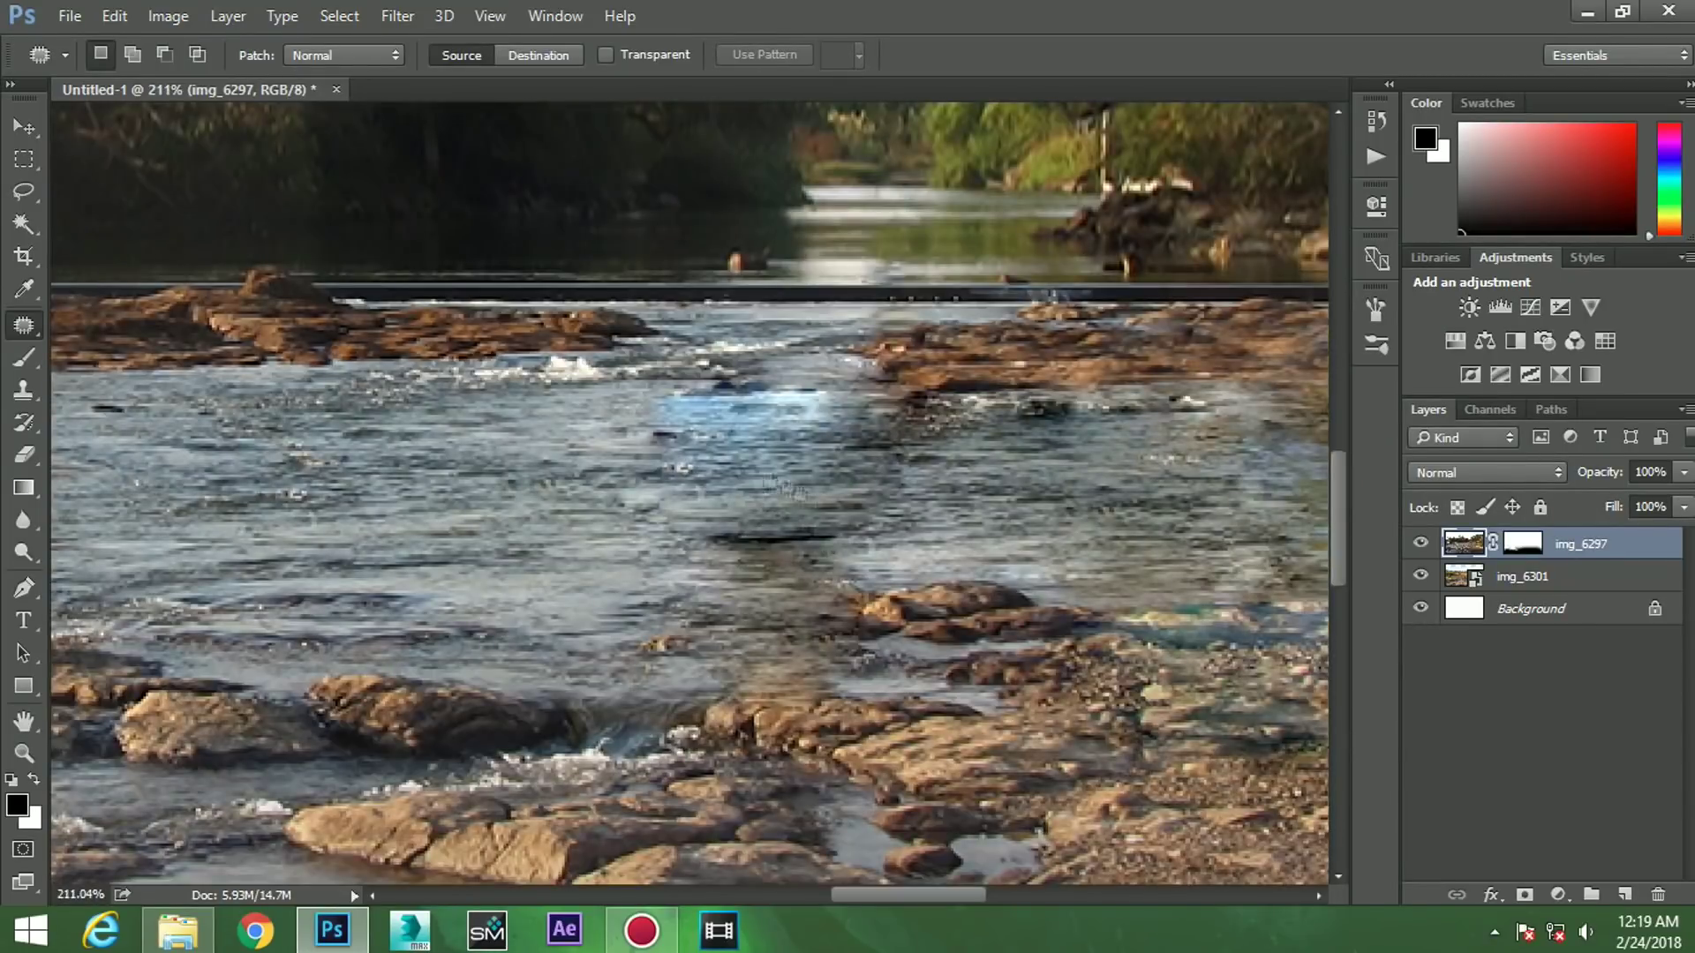
pyautogui.hscroll(5, 839, 557)
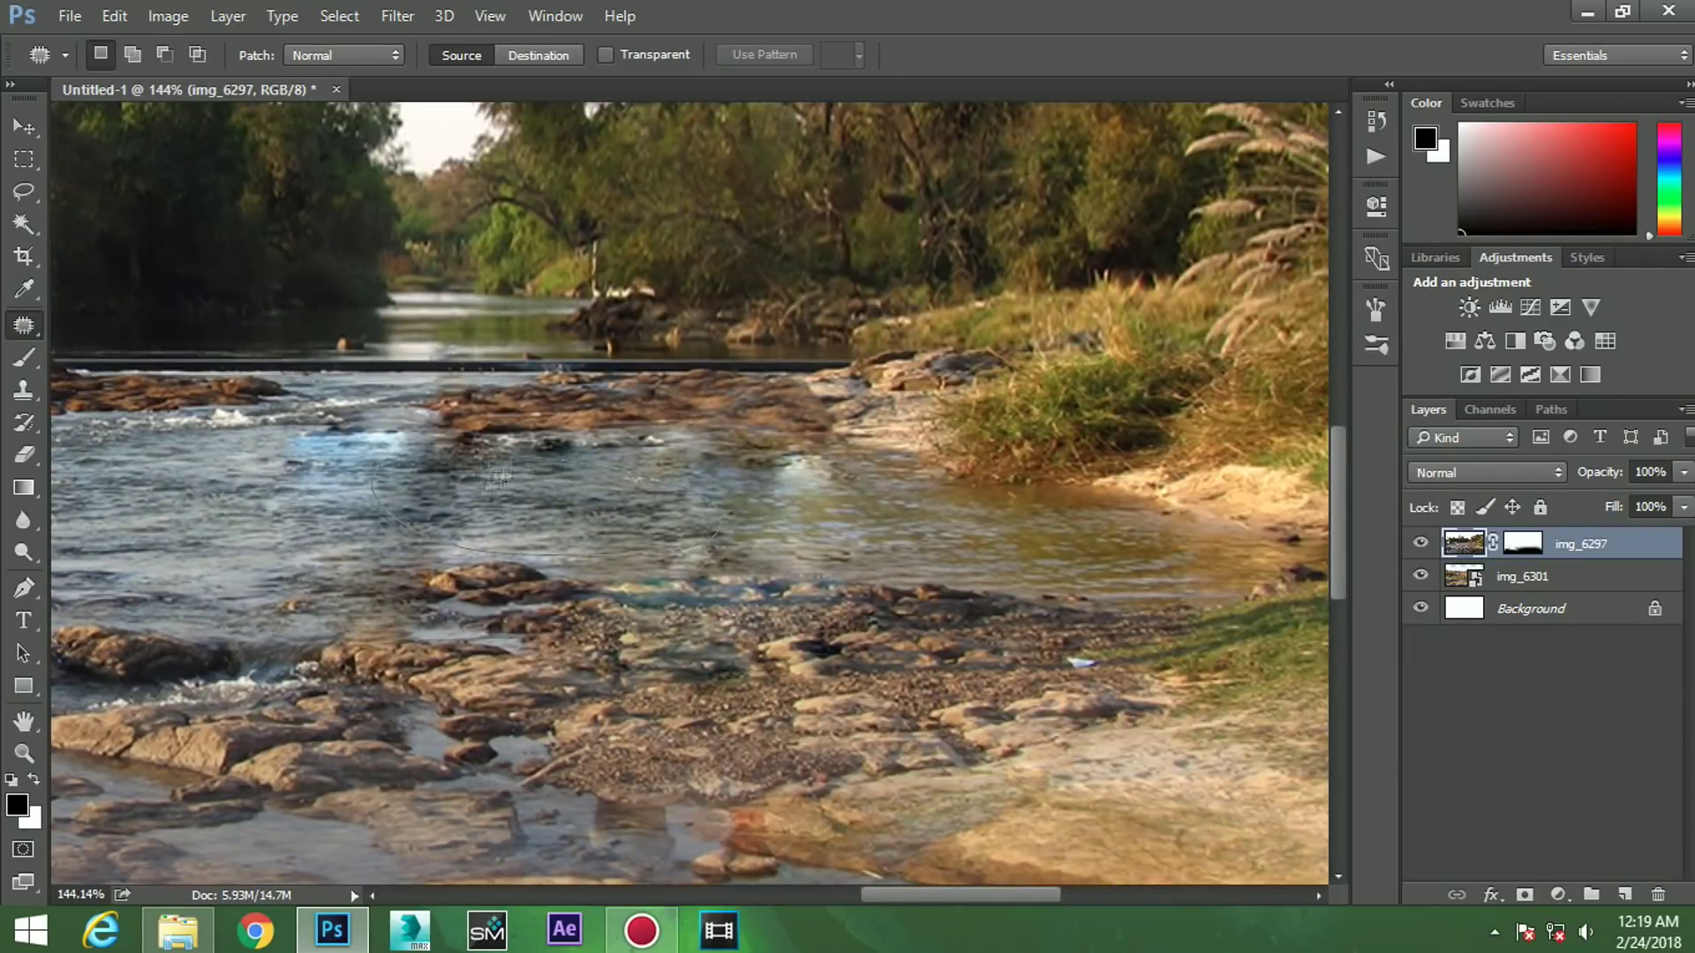
pyautogui.moveTo(496, 476); pyautogui.dragTo(380, 473)
pyautogui.moveTo(393, 556); pyautogui.dragTo(381, 545)
pyautogui.hotkey('ctrl', 'd')
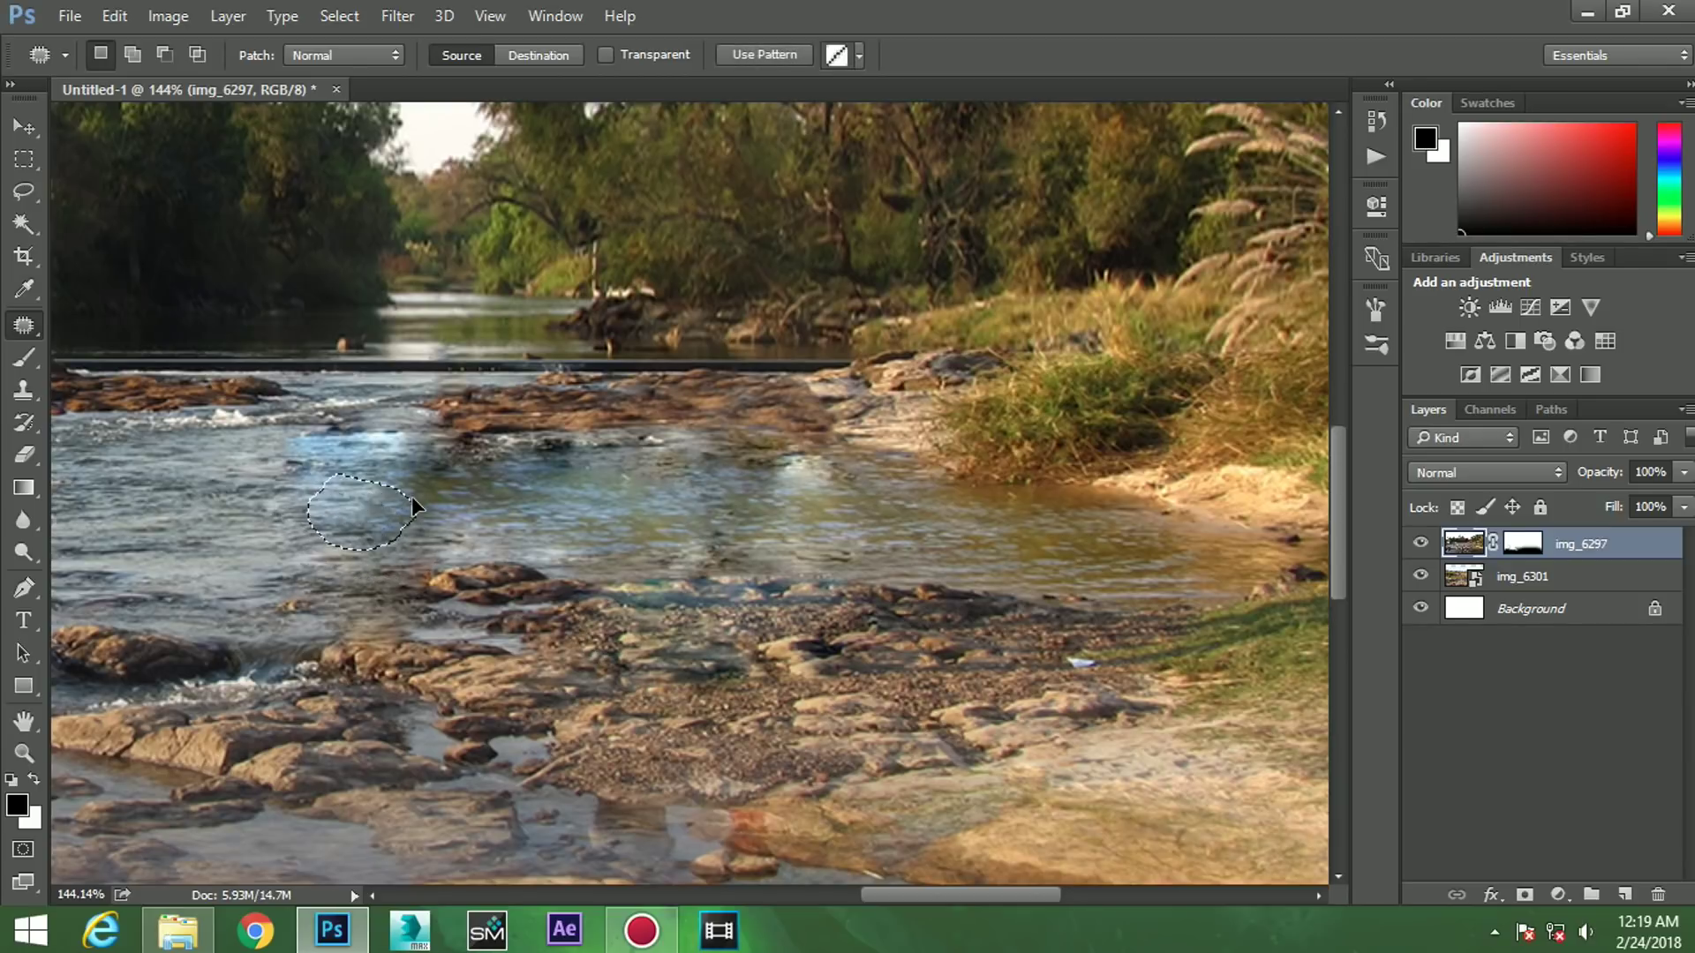
pyautogui.scroll(-5, 431, 519)
pyautogui.scroll(1, 477, 547)
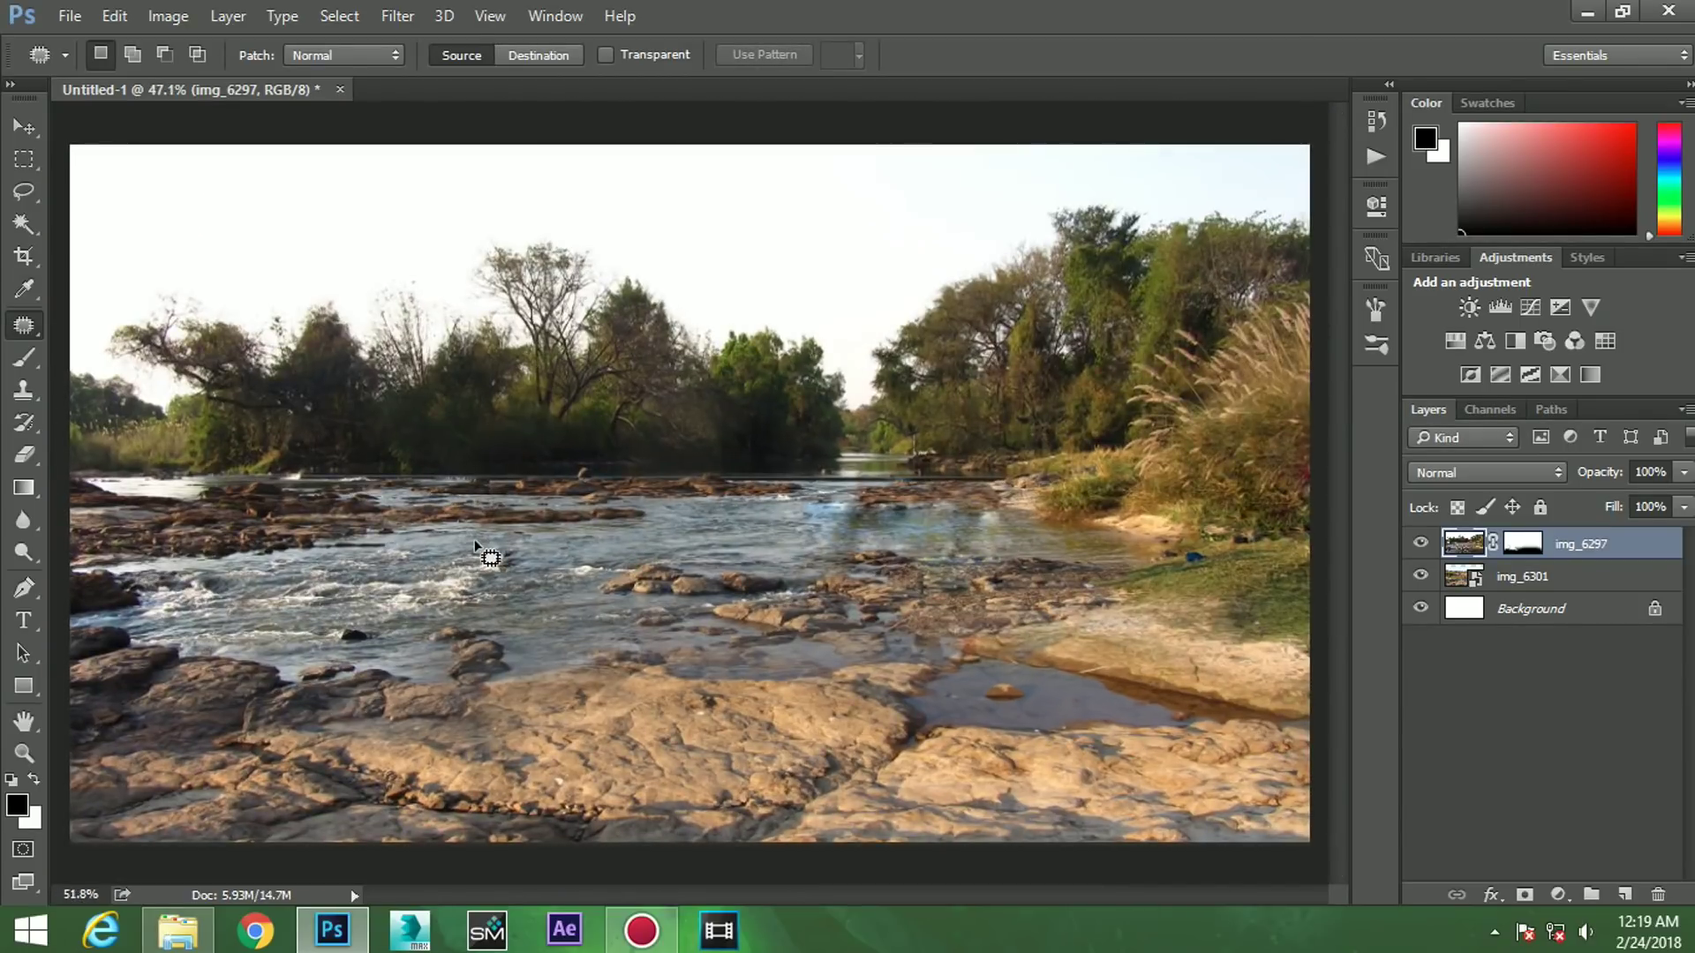
pyautogui.press('v')
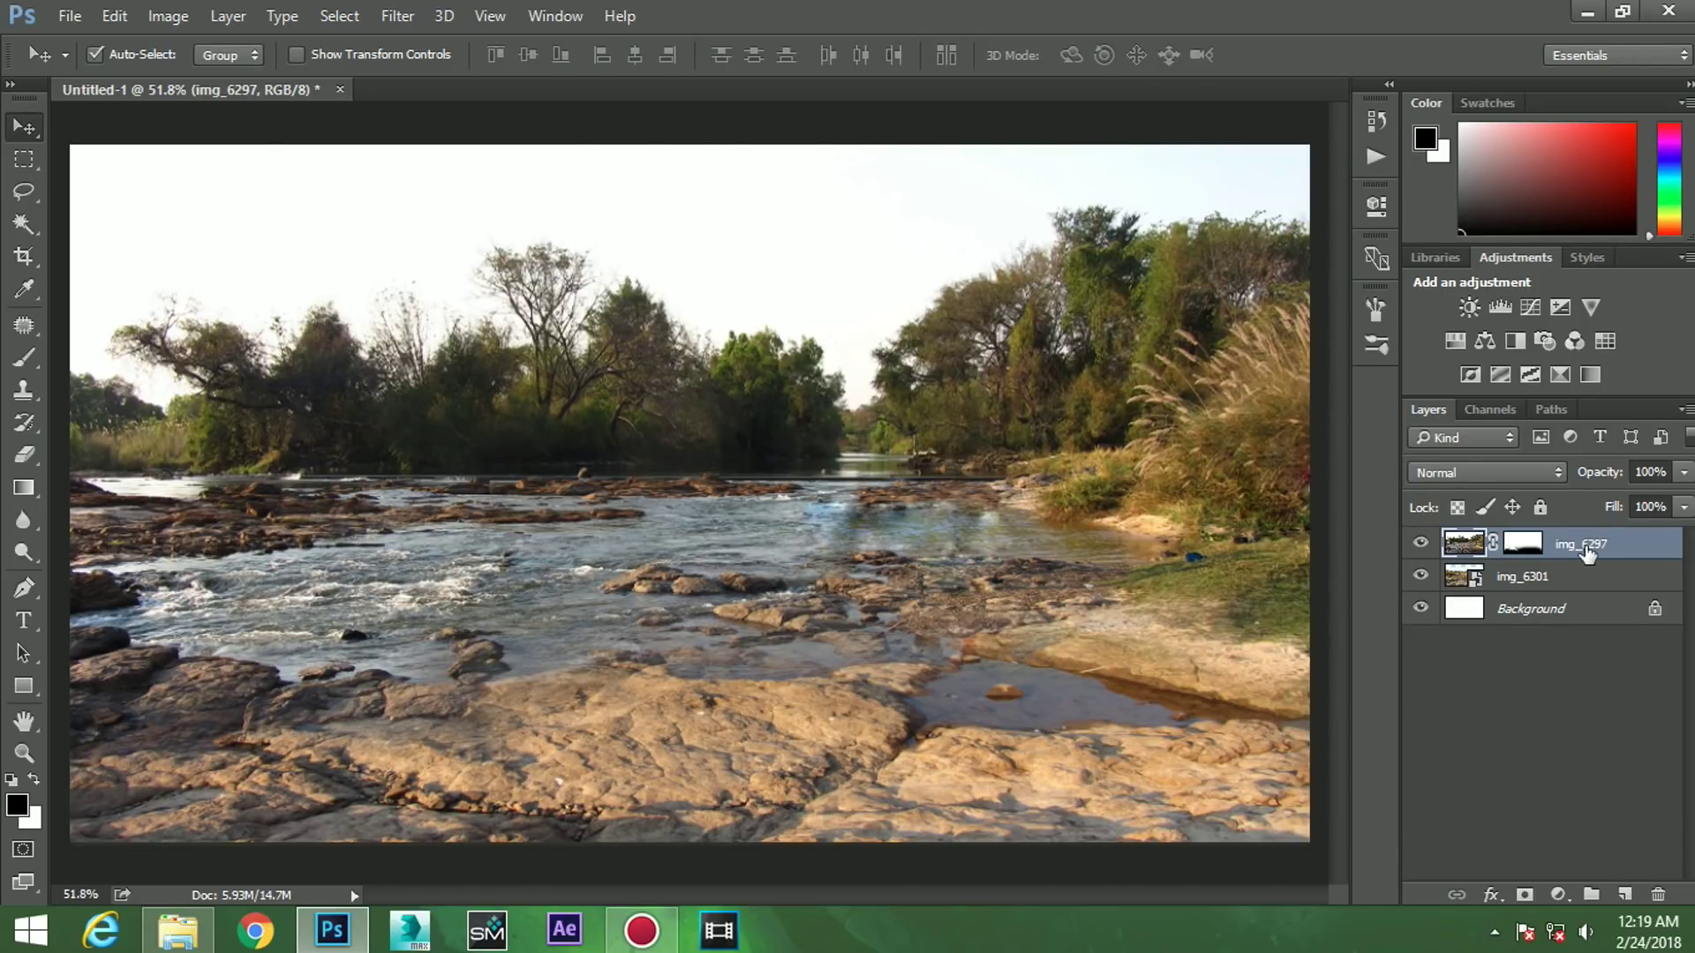
# - Put the img_6301 and img_6297 photo layers together into Group 1
pyautogui.keyDown('shift'); pyautogui.click(1600, 588); pyautogui.keyUp('shift')
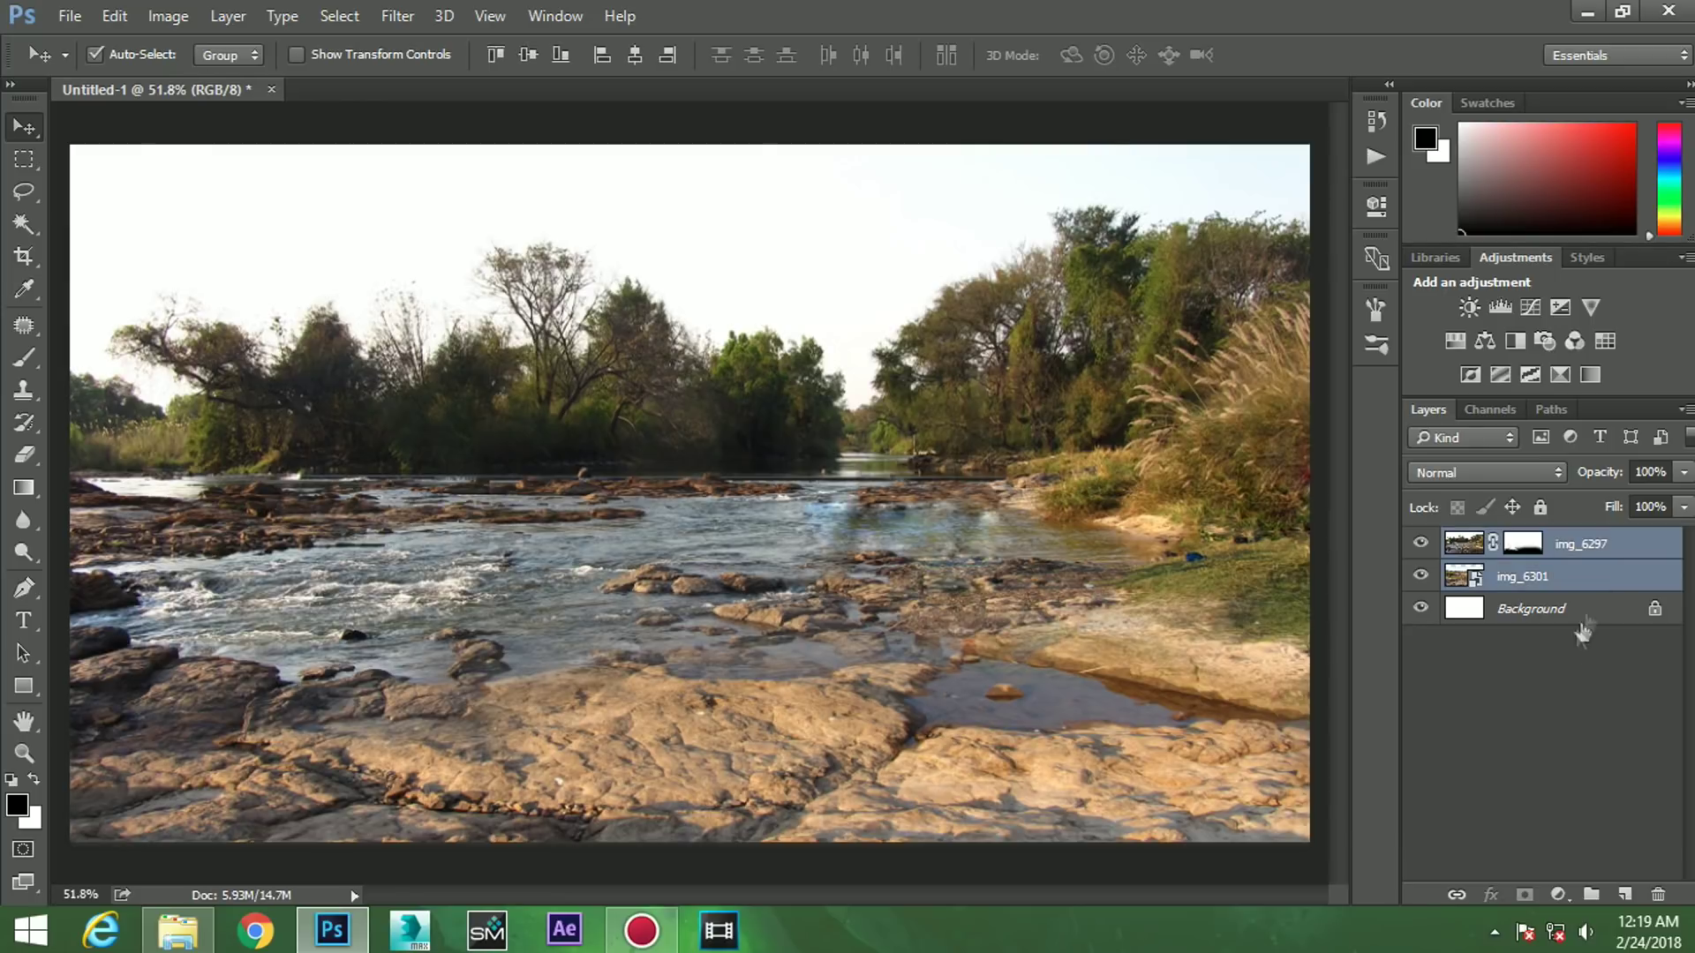
pyautogui.moveTo(1585, 576); pyautogui.dragTo(1591, 894)
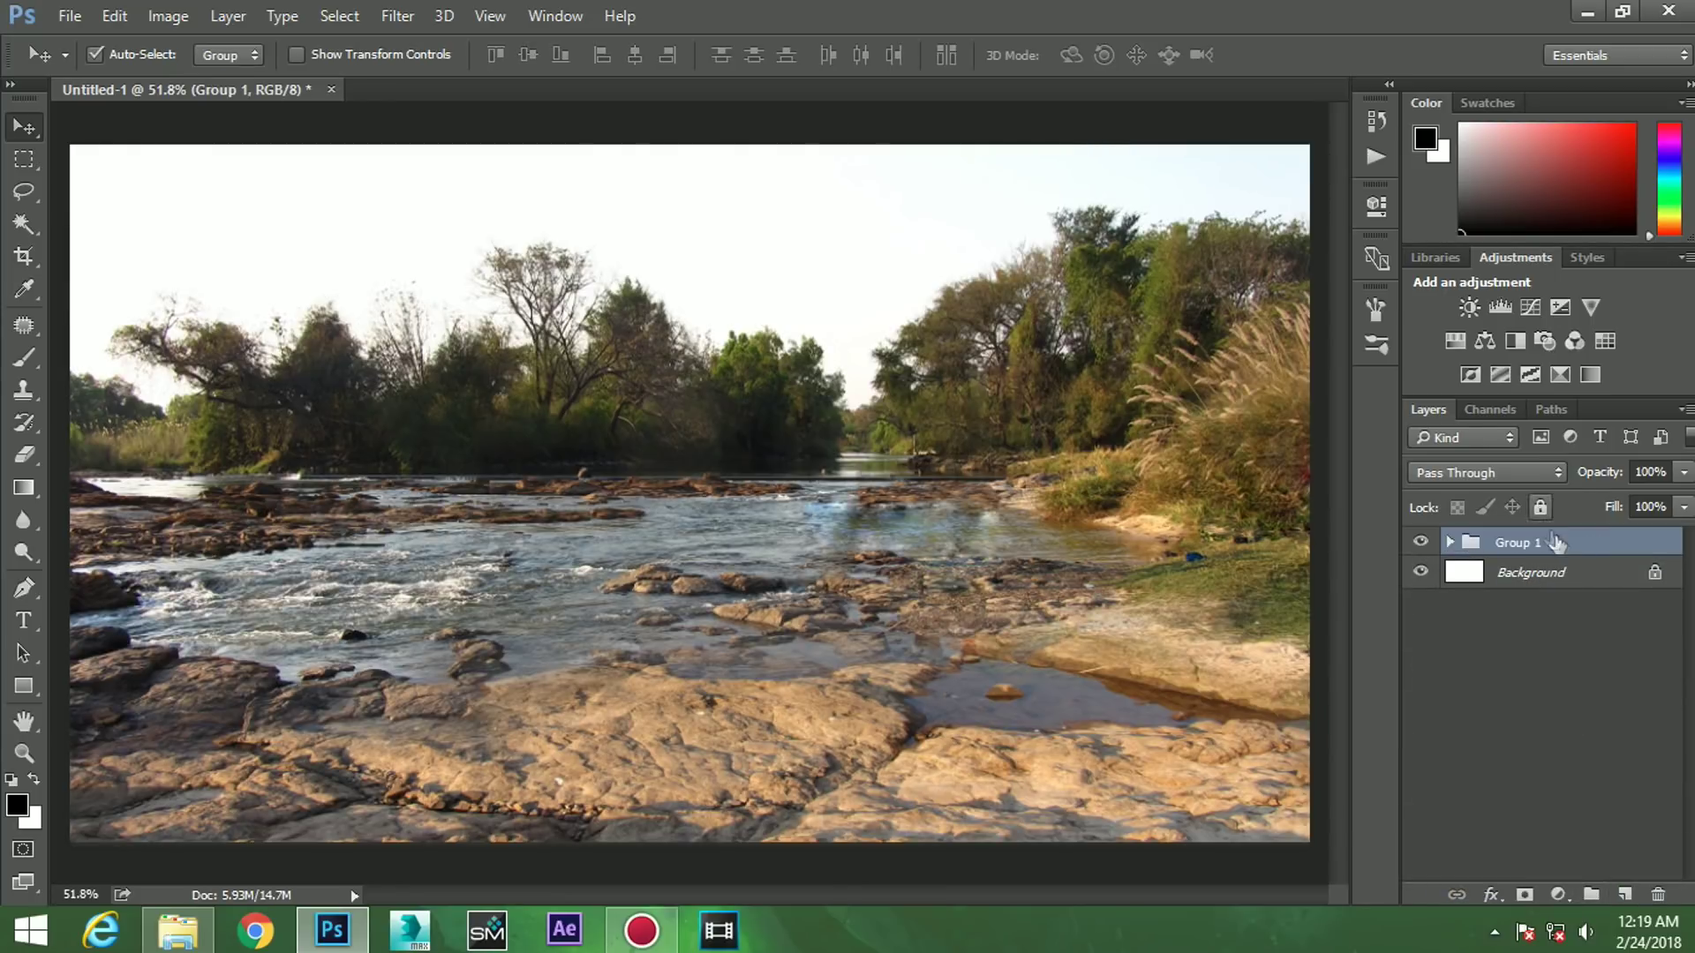
pyautogui.click(393, 12)
pyautogui.click(401, 19)
# - Select the bright sky with Color Range at fuzziness 179, sampling extra sky tones
pyautogui.click(332, 14)
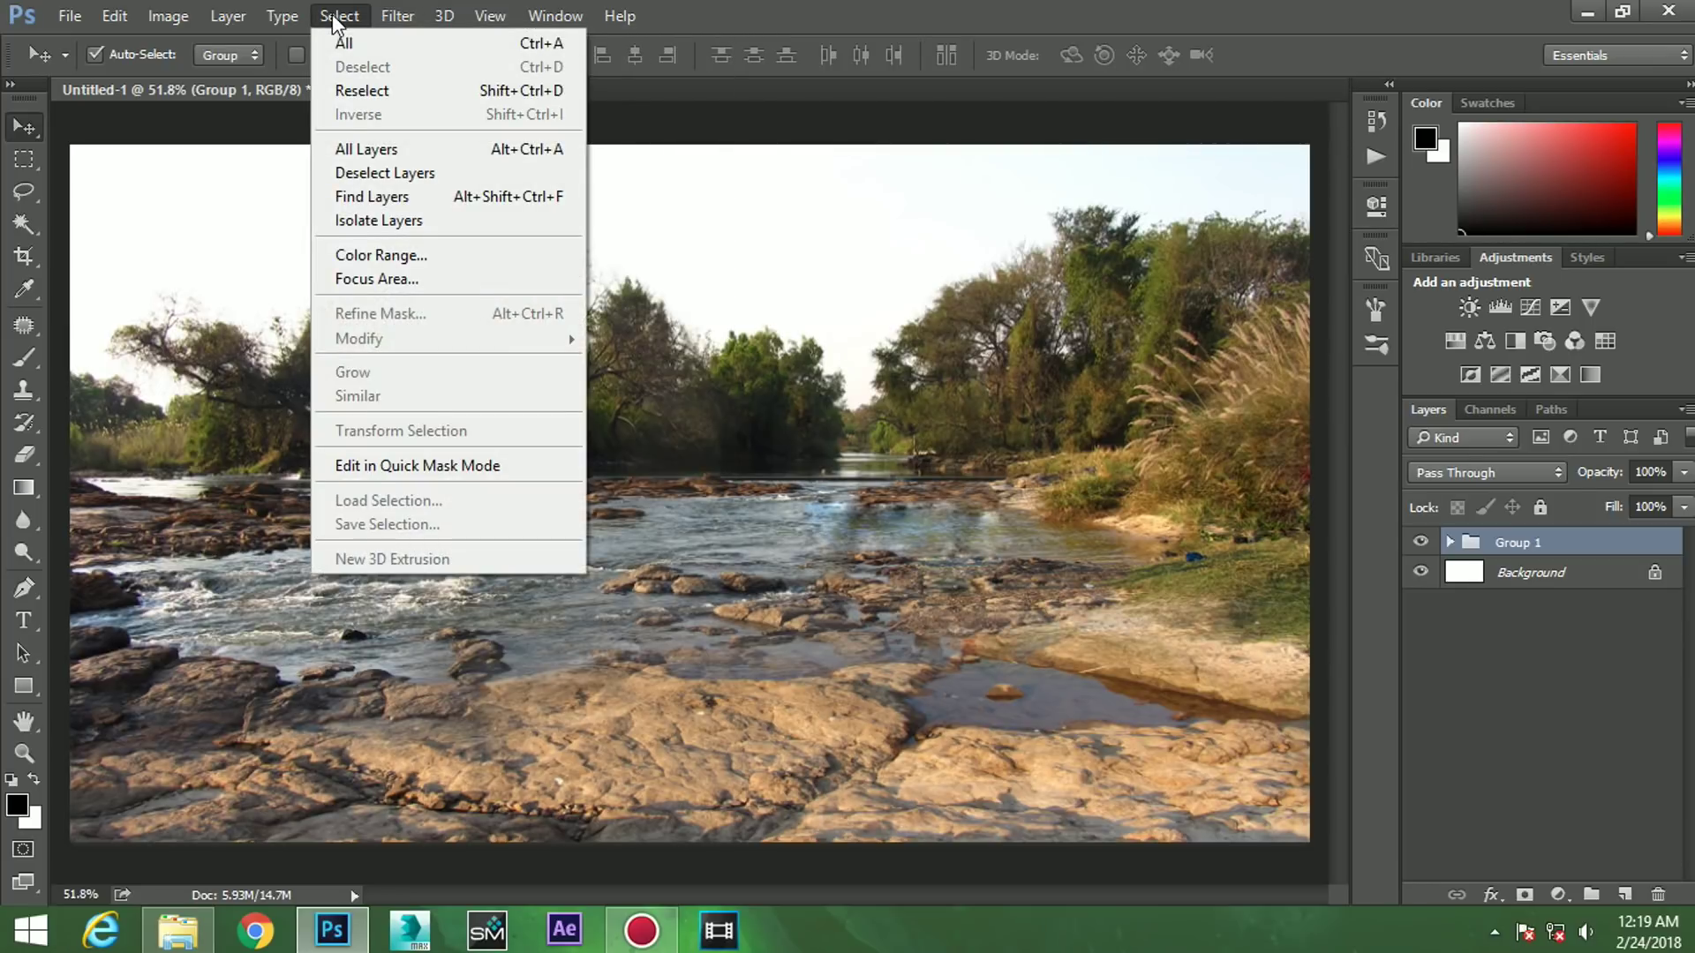
pyautogui.click(420, 253)
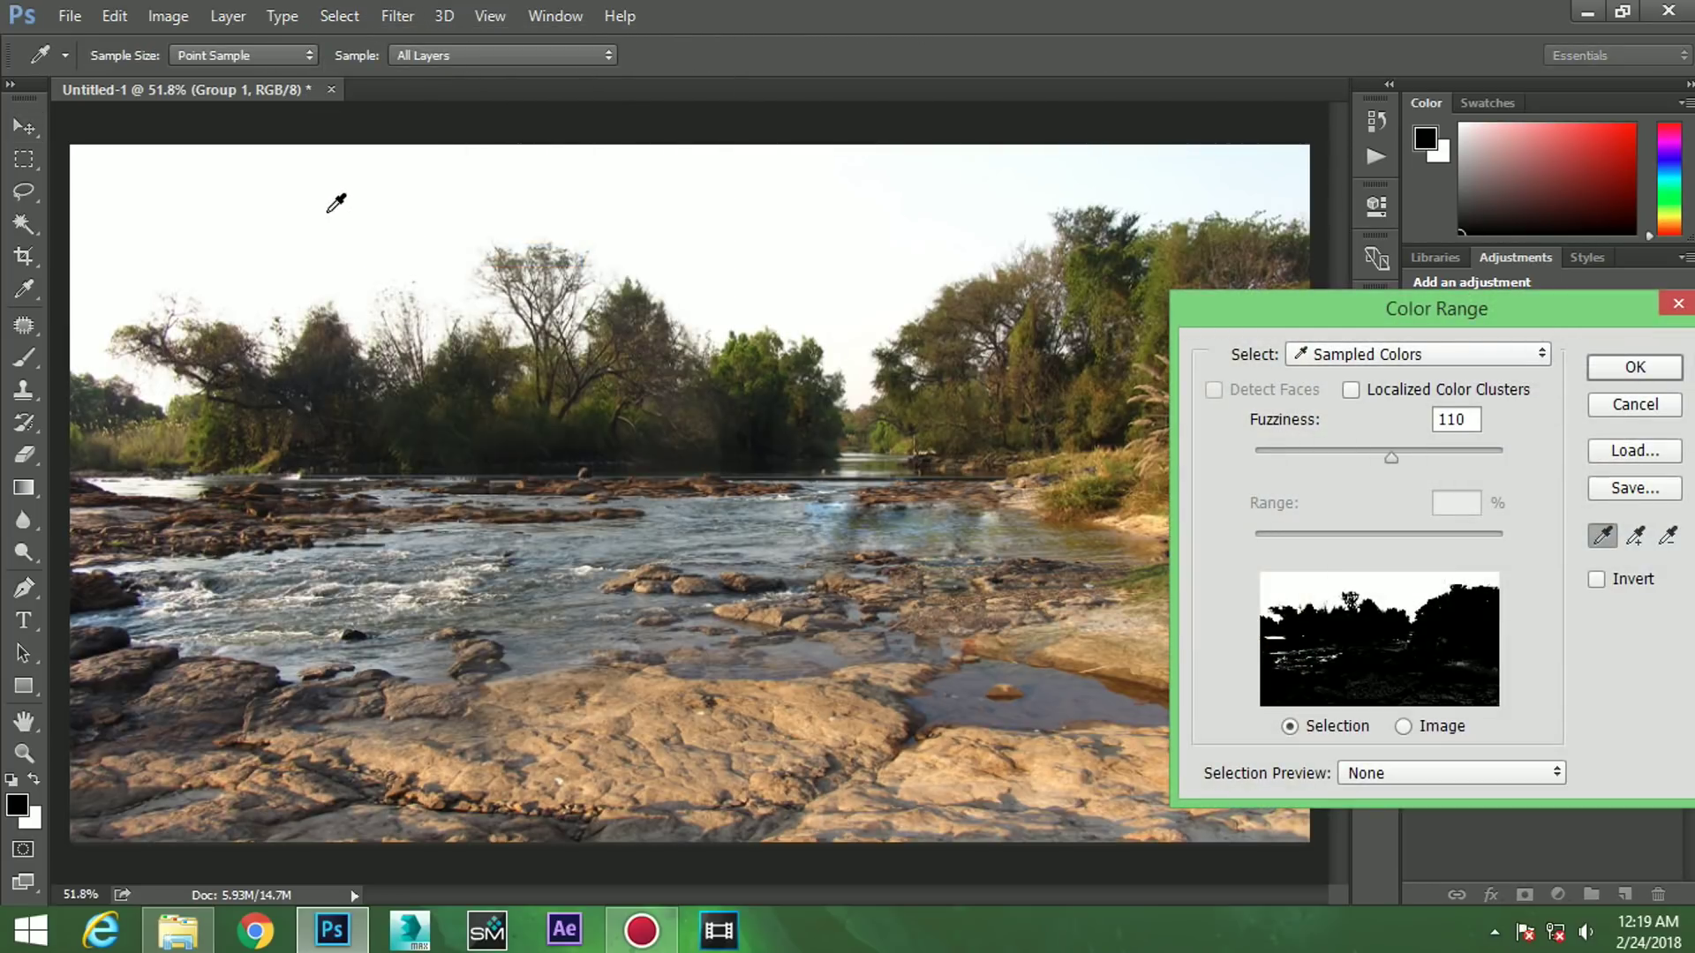
pyautogui.moveTo(1391, 455); pyautogui.dragTo(1476, 461)
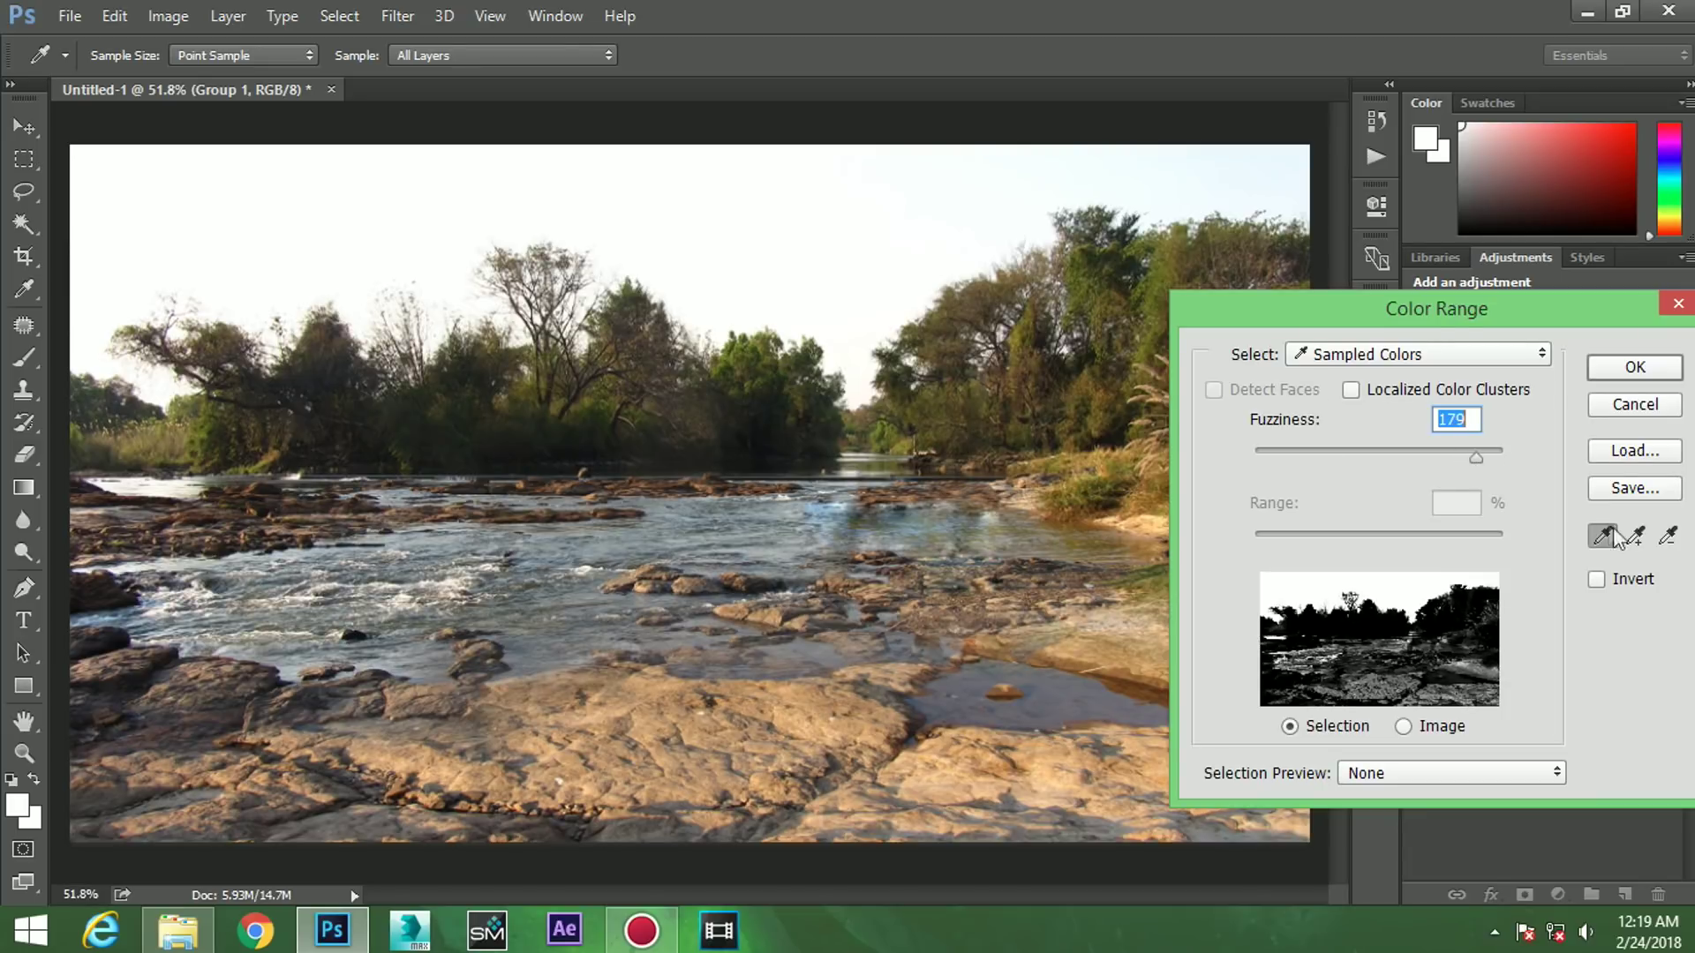
pyautogui.click(1260, 177)
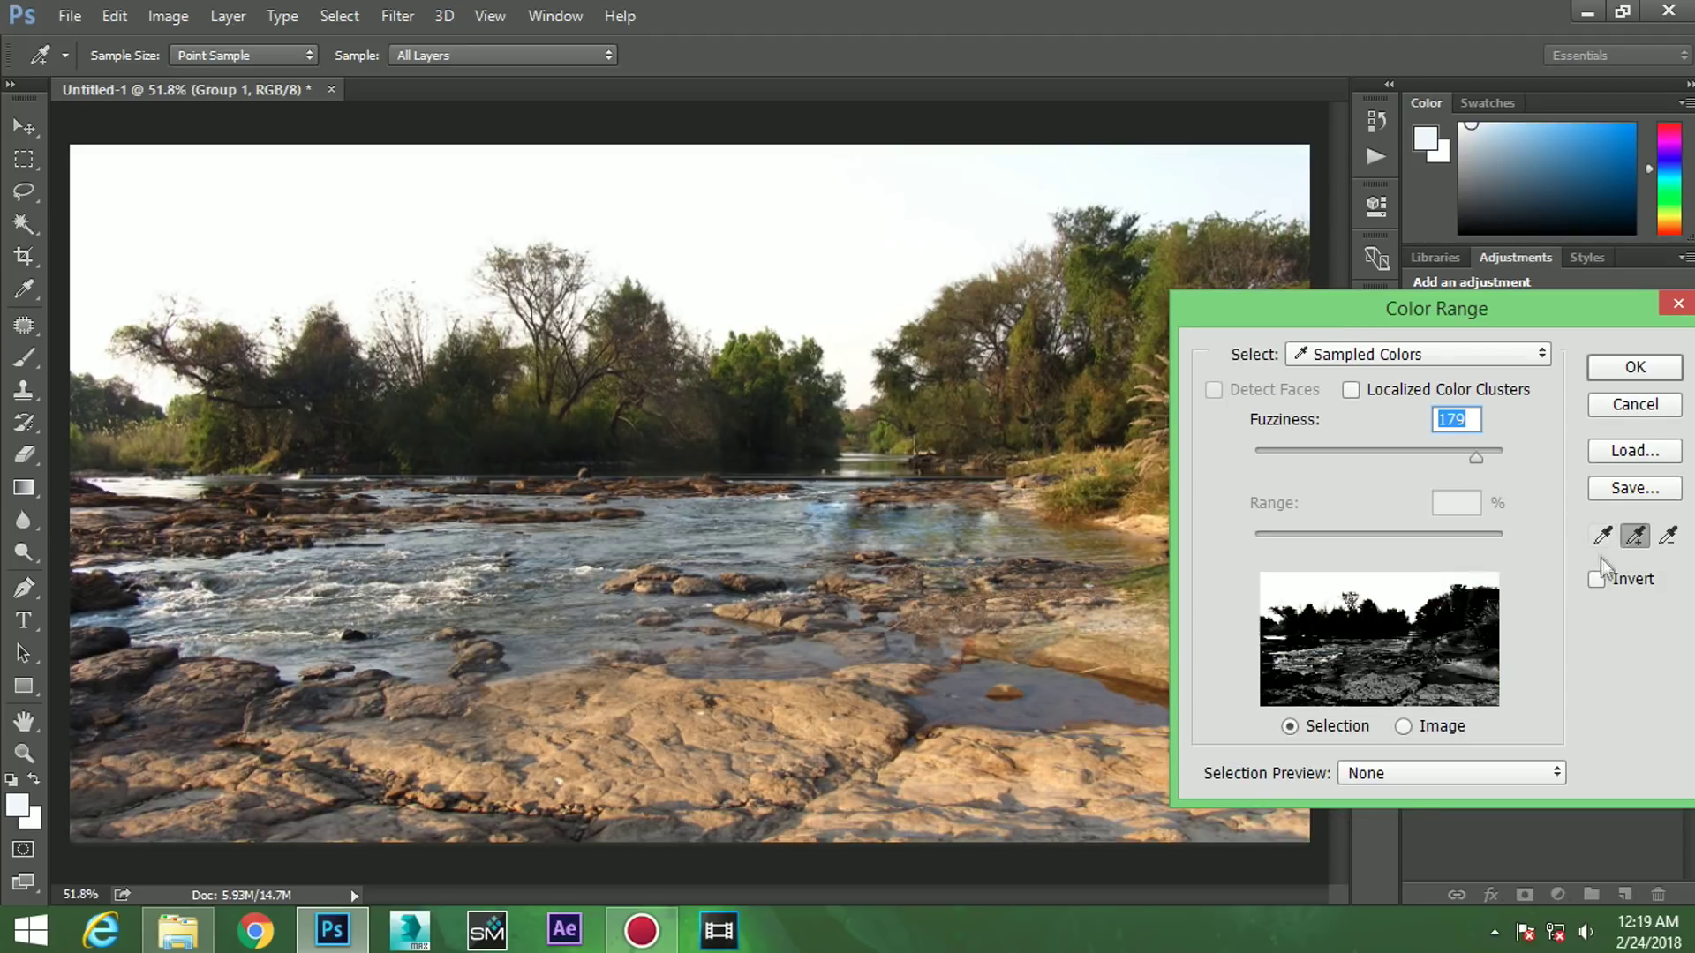
pyautogui.click(861, 203)
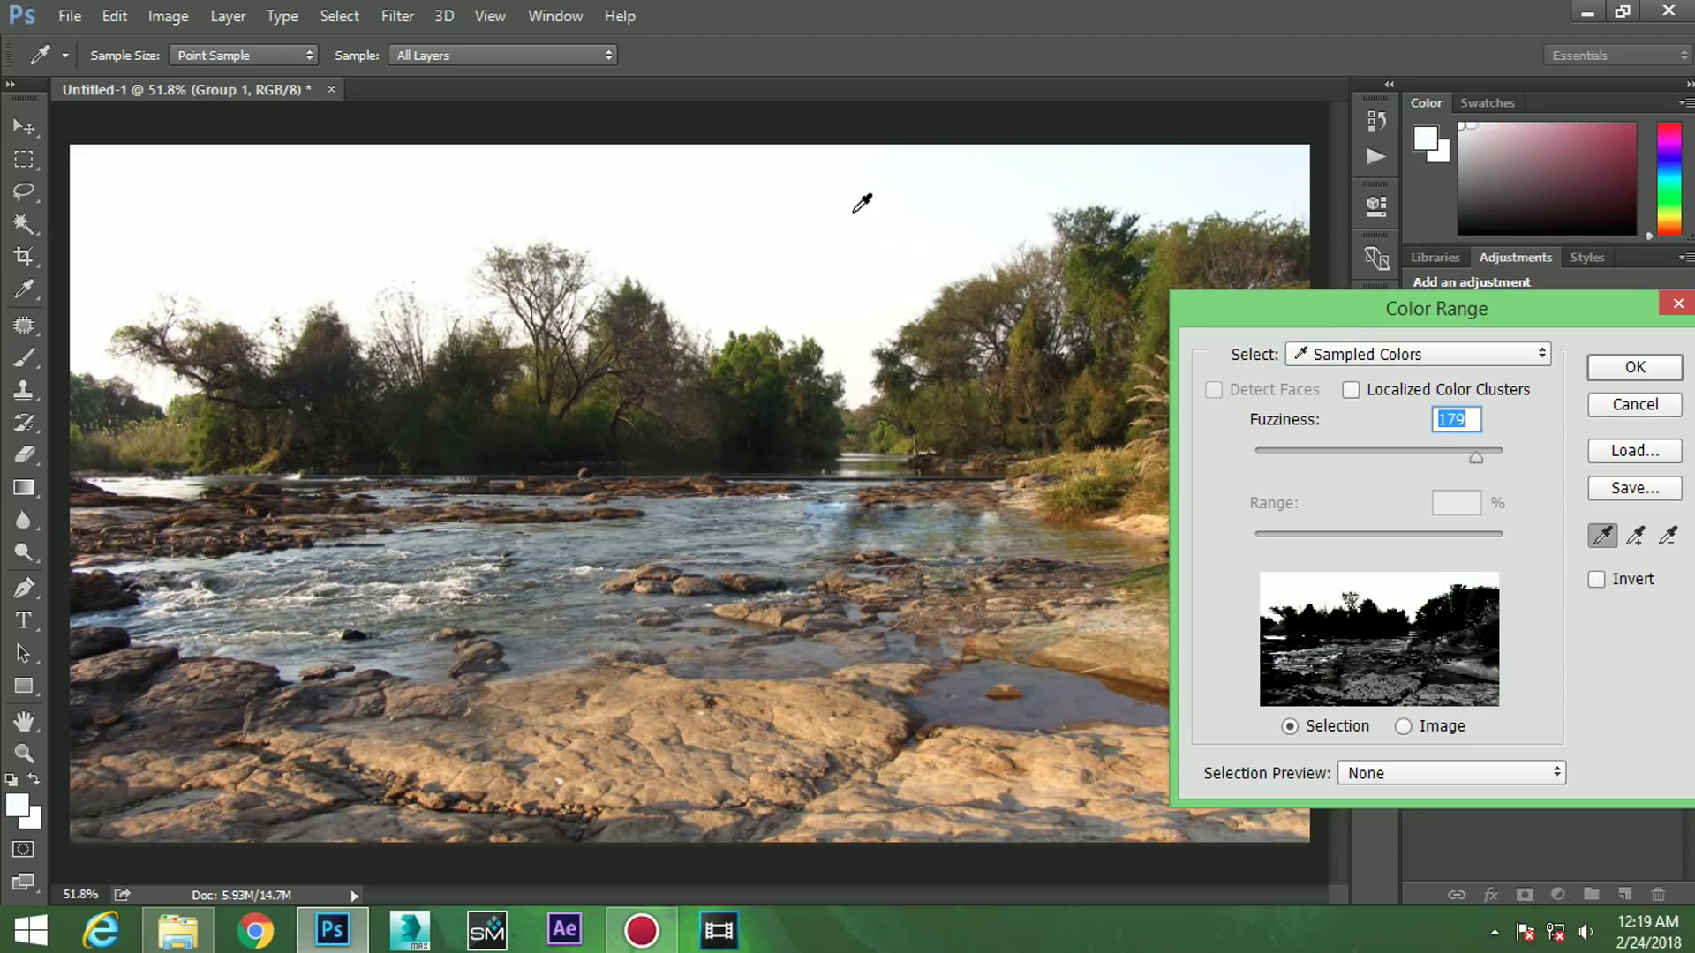
pyautogui.click(1633, 369)
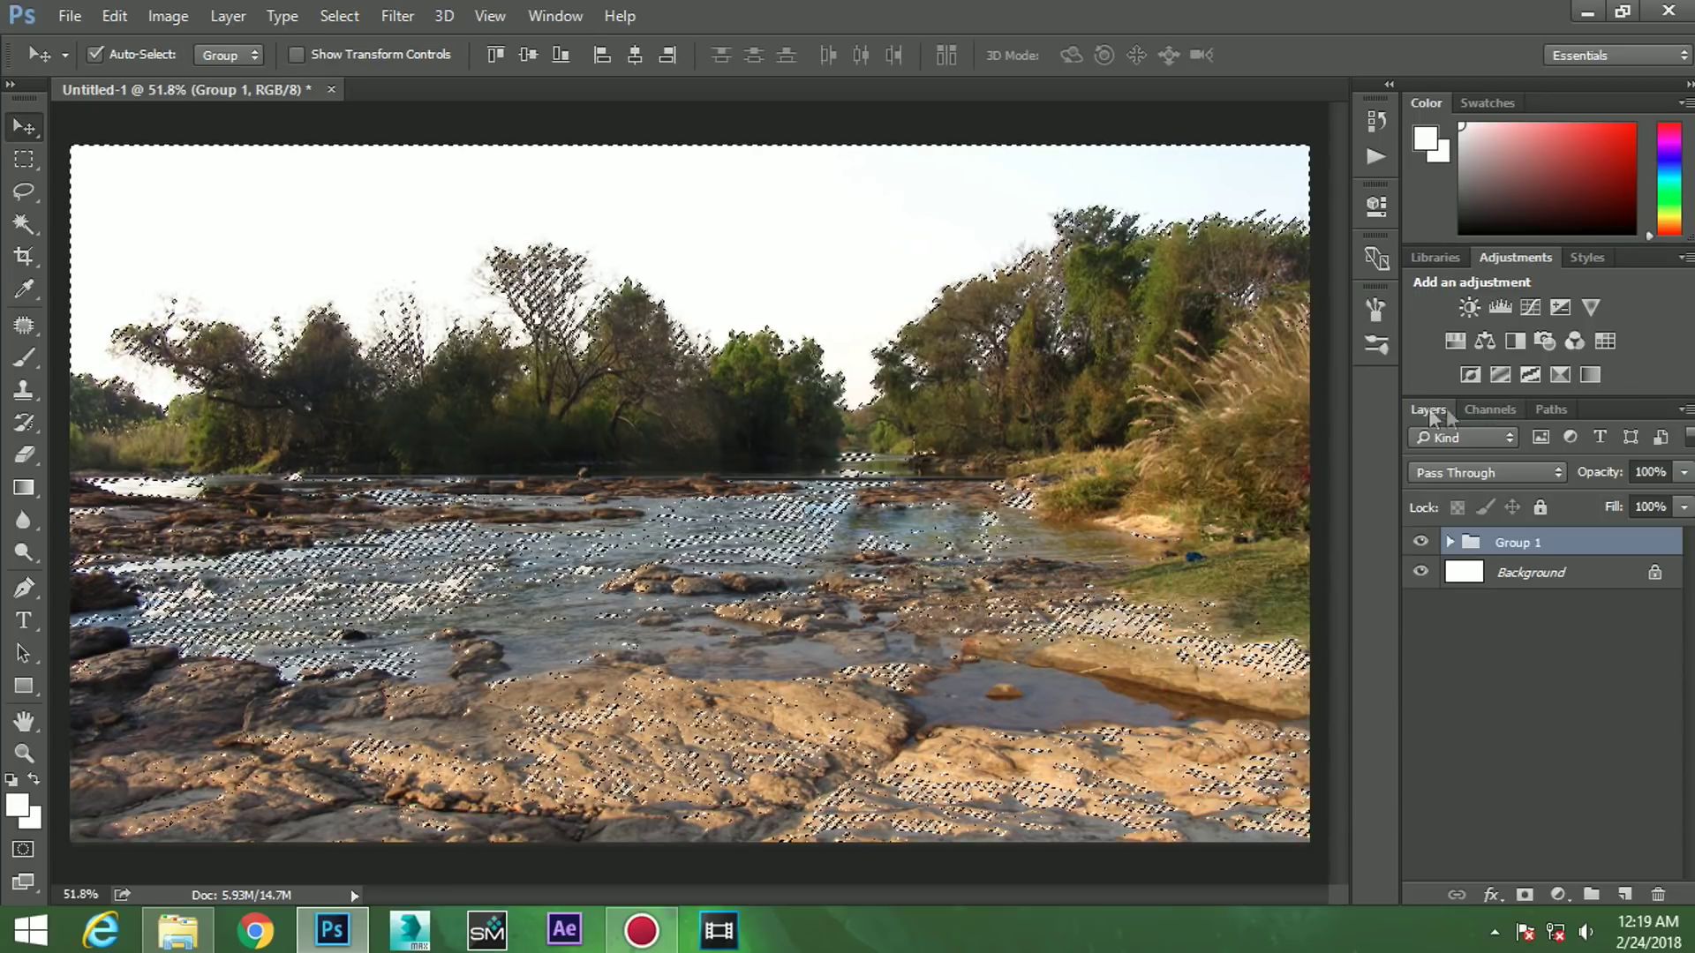
# - Mask Group 1 with the sky selection and invert the mask
pyautogui.click(1524, 894)
pyautogui.hotkey('ctrl', 'i')
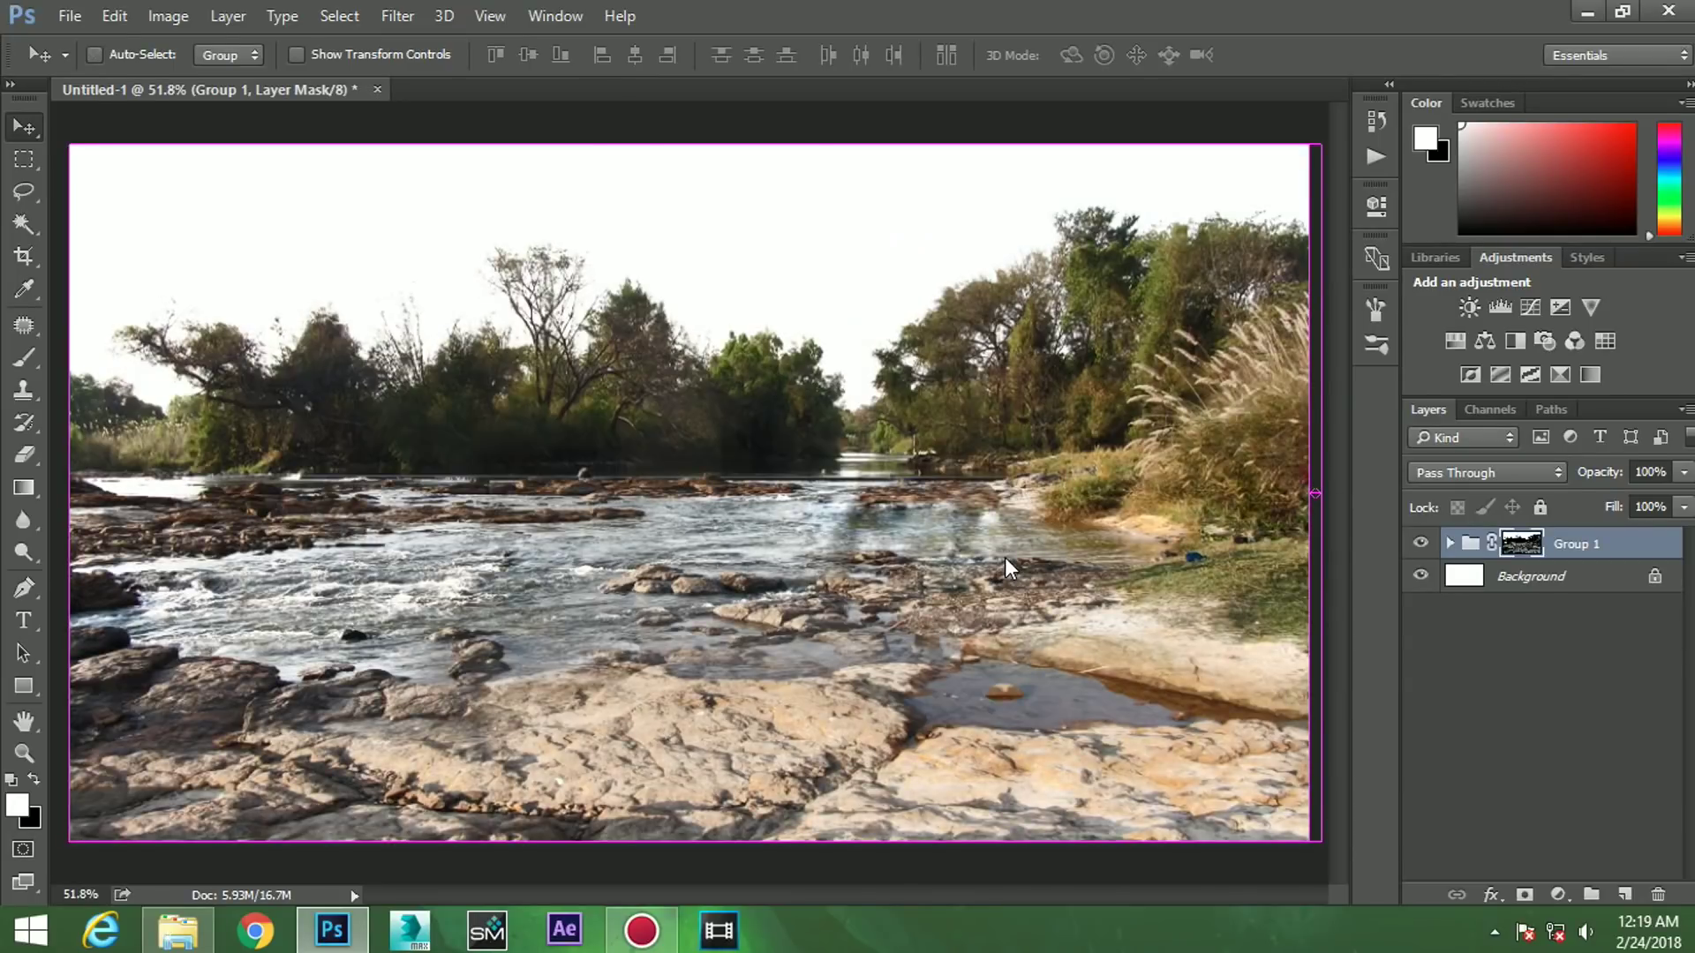
pyautogui.press('b')
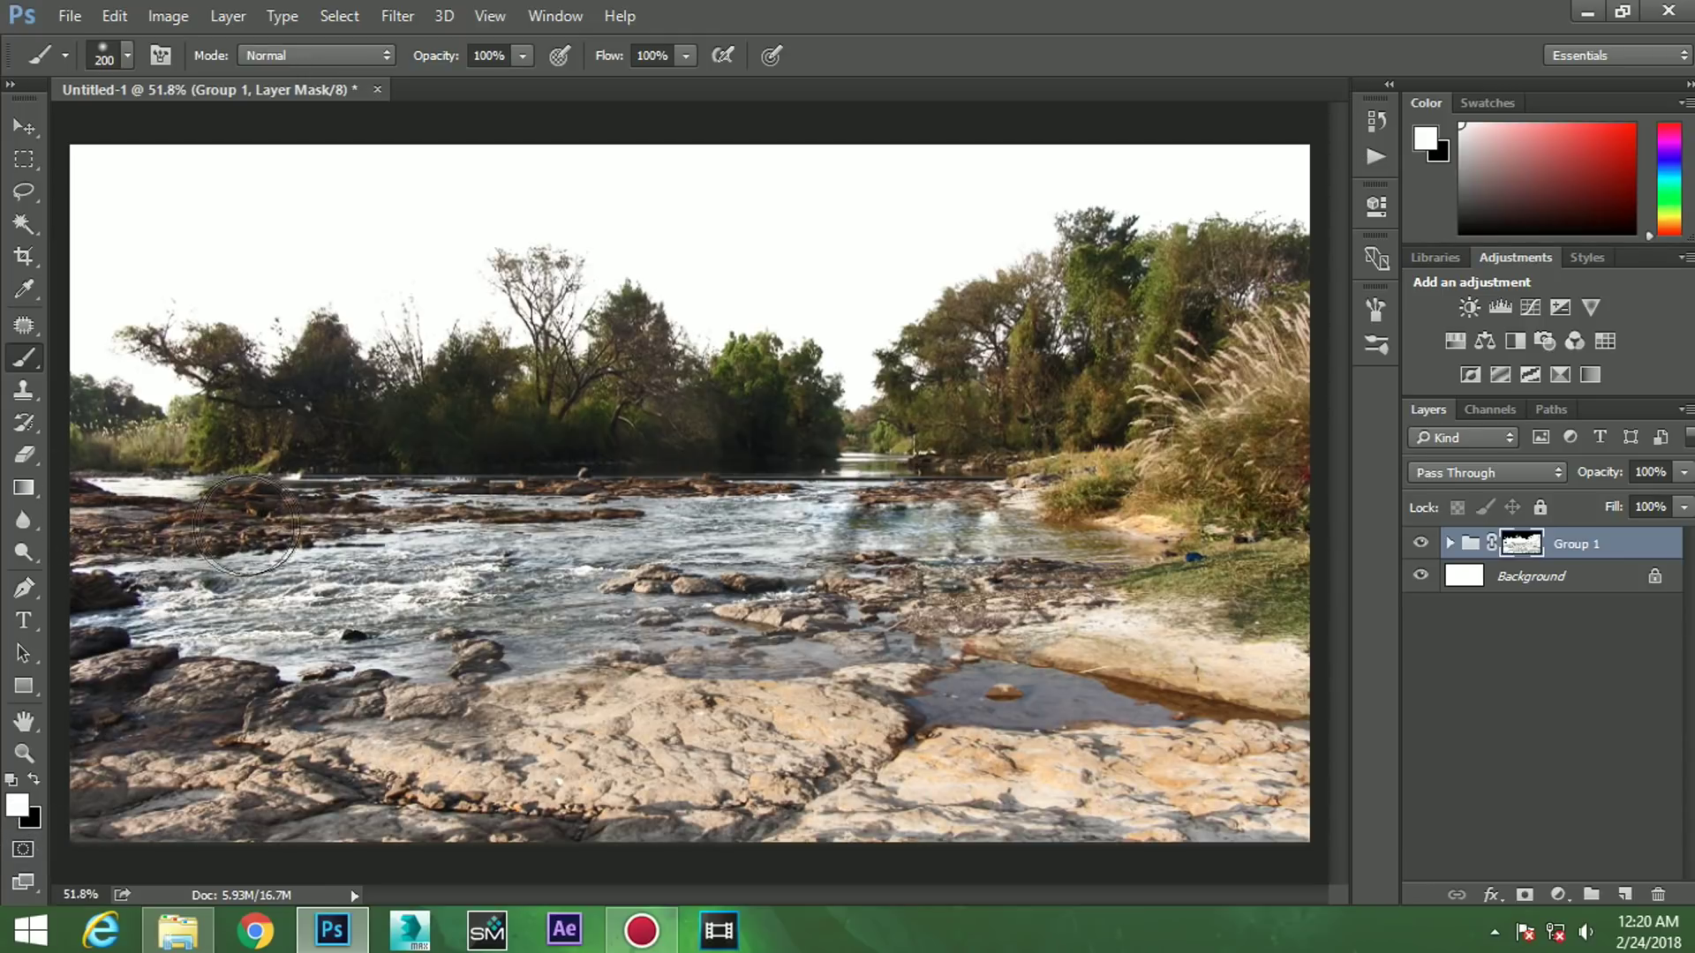
# - Brush Group 1's mask over the bottom, middle and foreground rocks and across the water
pyautogui.moveTo(132, 645)
pyautogui.mouseDown()
pyautogui.moveTo(1183, 827)
pyautogui.moveTo(322, 580)
pyautogui.moveTo(632, 524)
pyautogui.moveTo(1253, 347)
pyautogui.mouseUp()
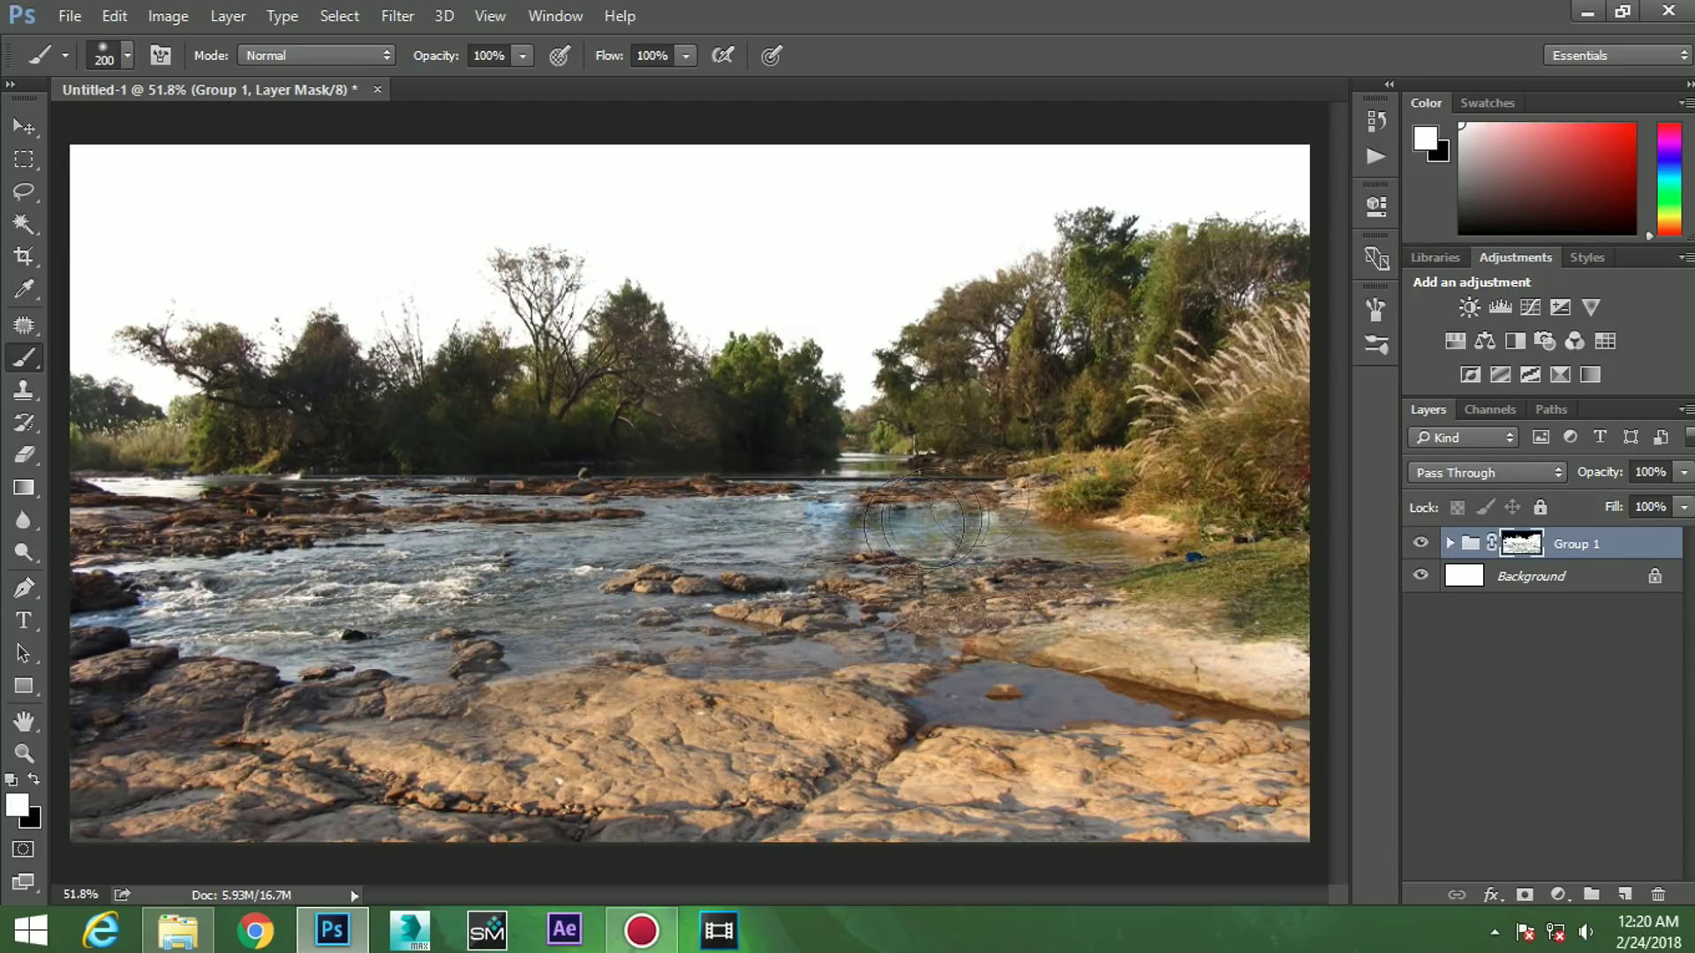
pyautogui.moveTo(1351, 469); pyautogui.dragTo(878, 632)
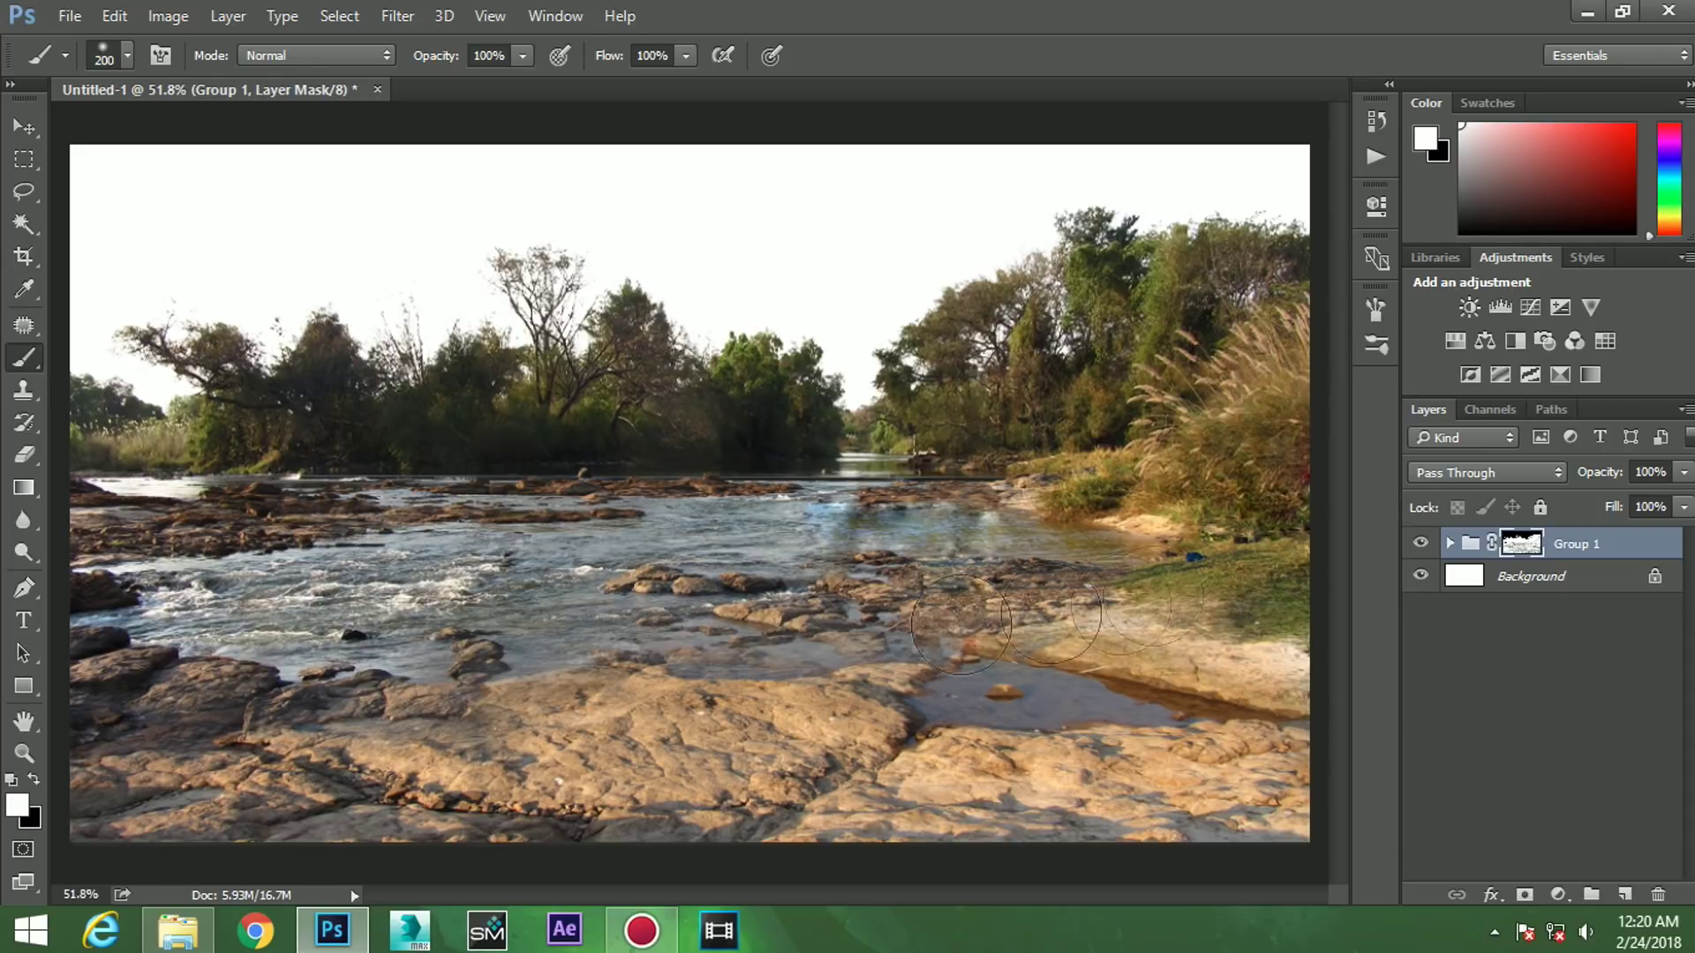
pyautogui.moveTo(886, 556)
pyautogui.mouseDown()
pyautogui.moveTo(635, 476)
pyautogui.moveTo(670, 450)
pyautogui.moveTo(174, 530)
pyautogui.moveTo(165, 514)
pyautogui.mouseUp()
pyautogui.moveTo(324, 539); pyautogui.dragTo(302, 687)
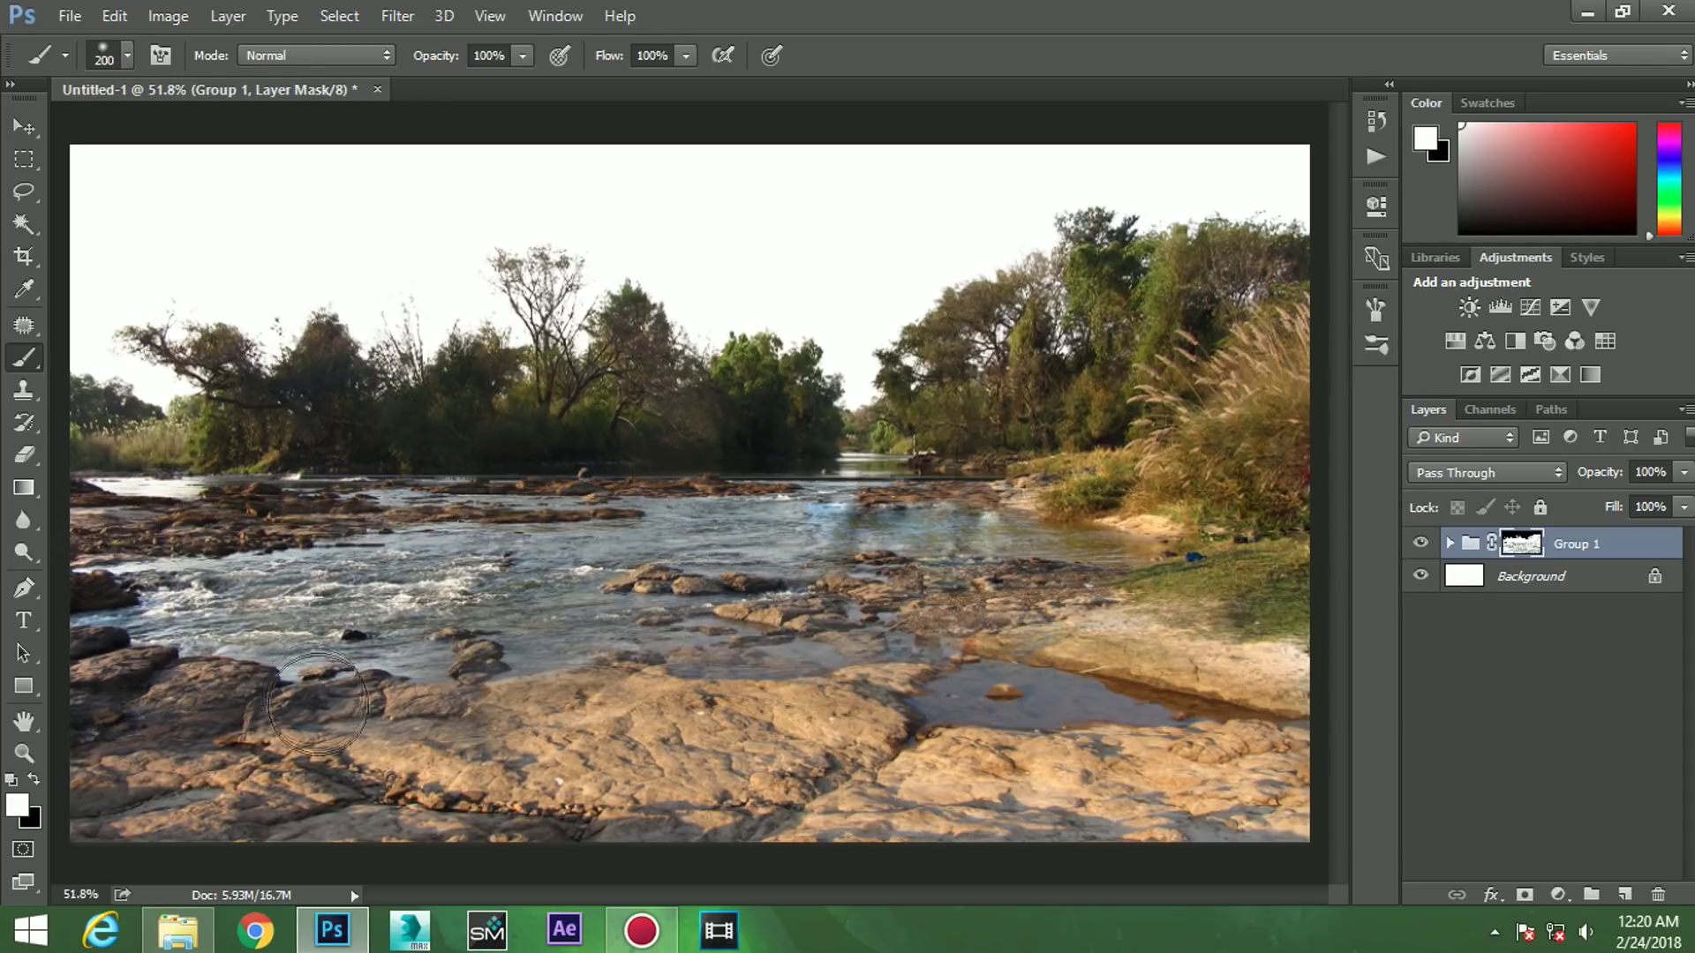
pyautogui.click(1555, 589)
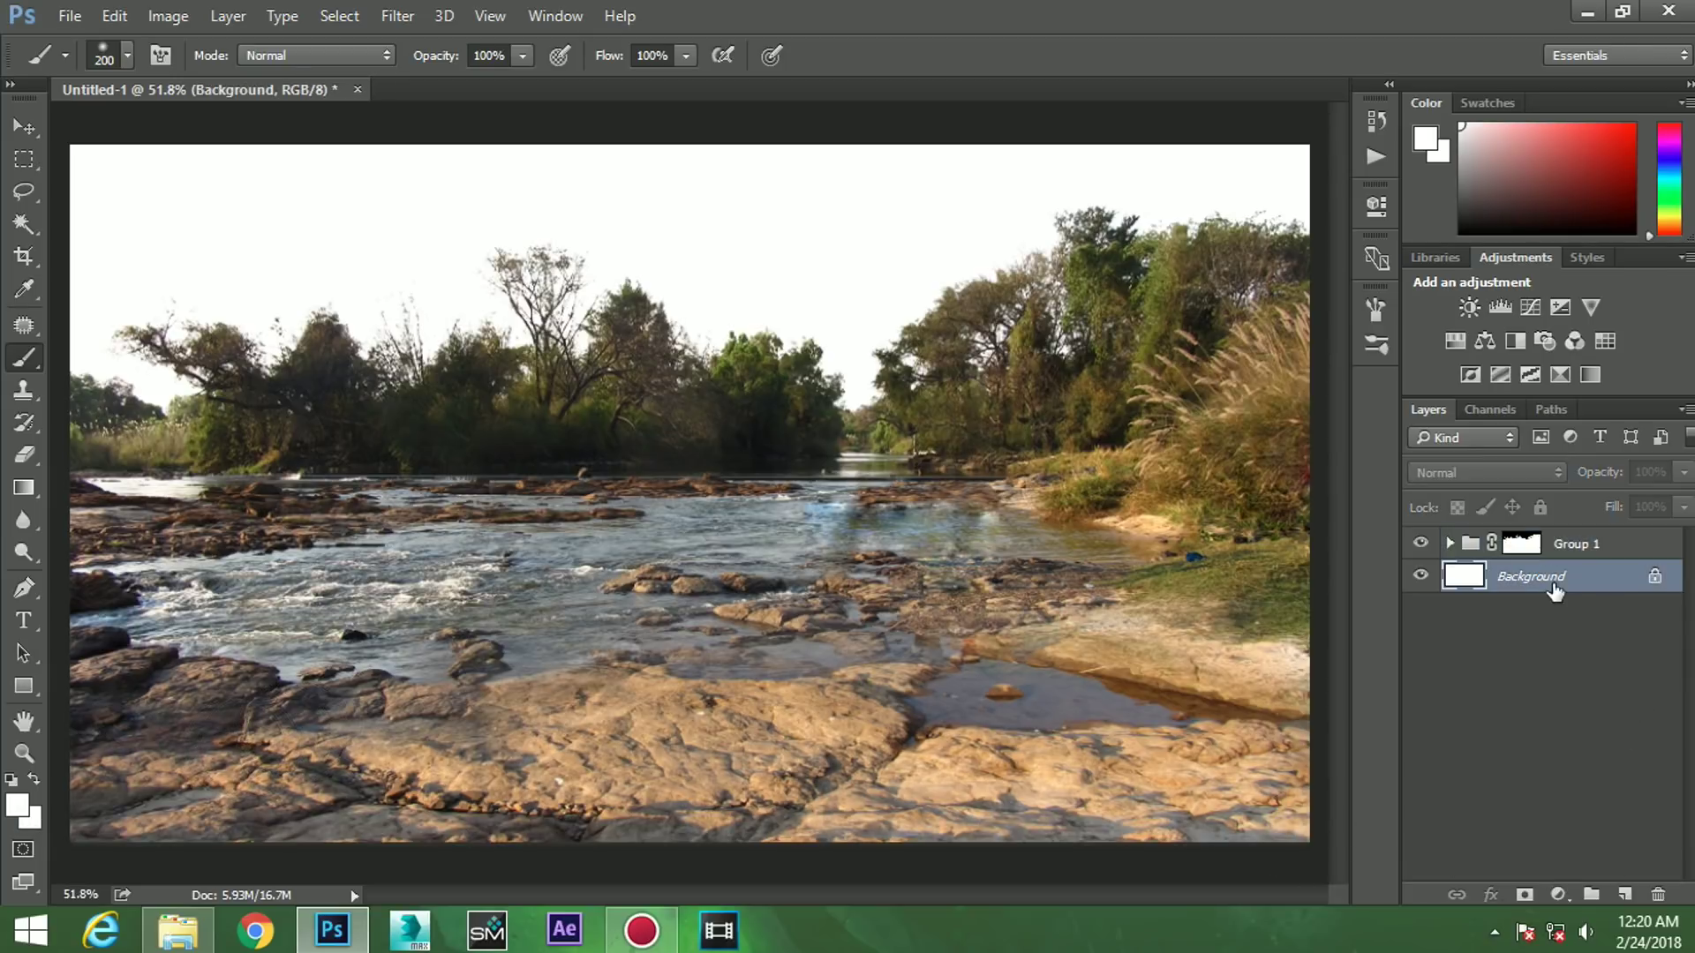
# - Fill the Background layer with black, then set white for Group 1's mask
pyautogui.press('d')
pyautogui.hotkey('alt', 'BackSpace')
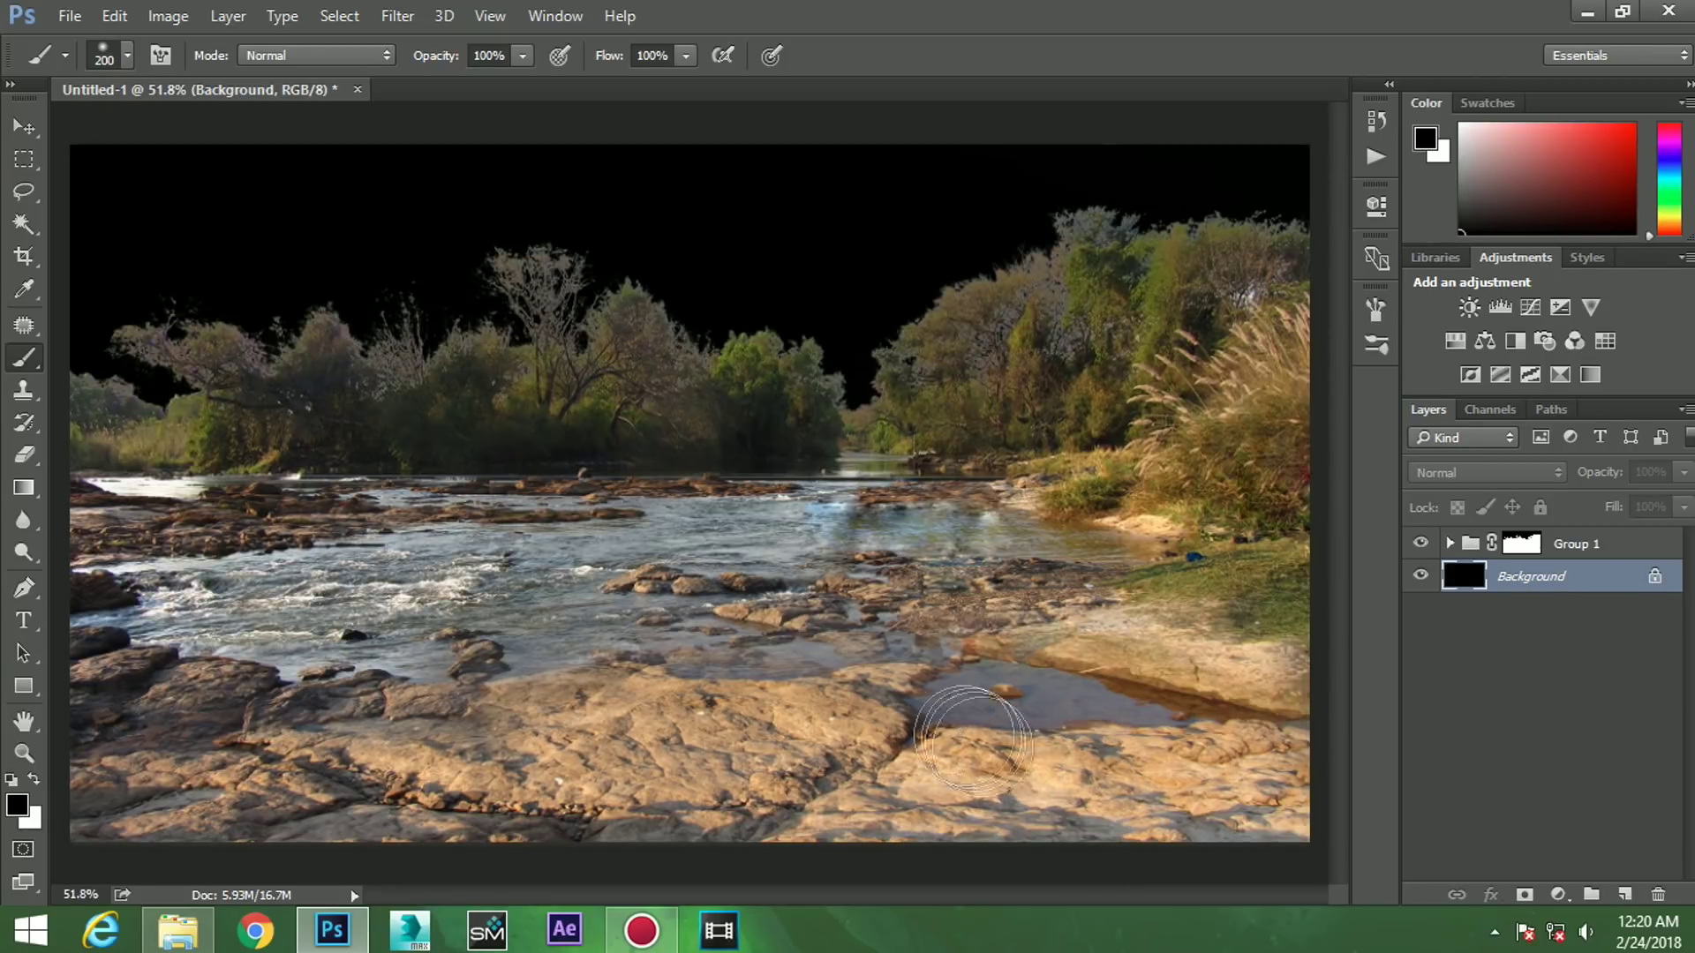
pyautogui.click(1520, 543)
pyautogui.press('x')
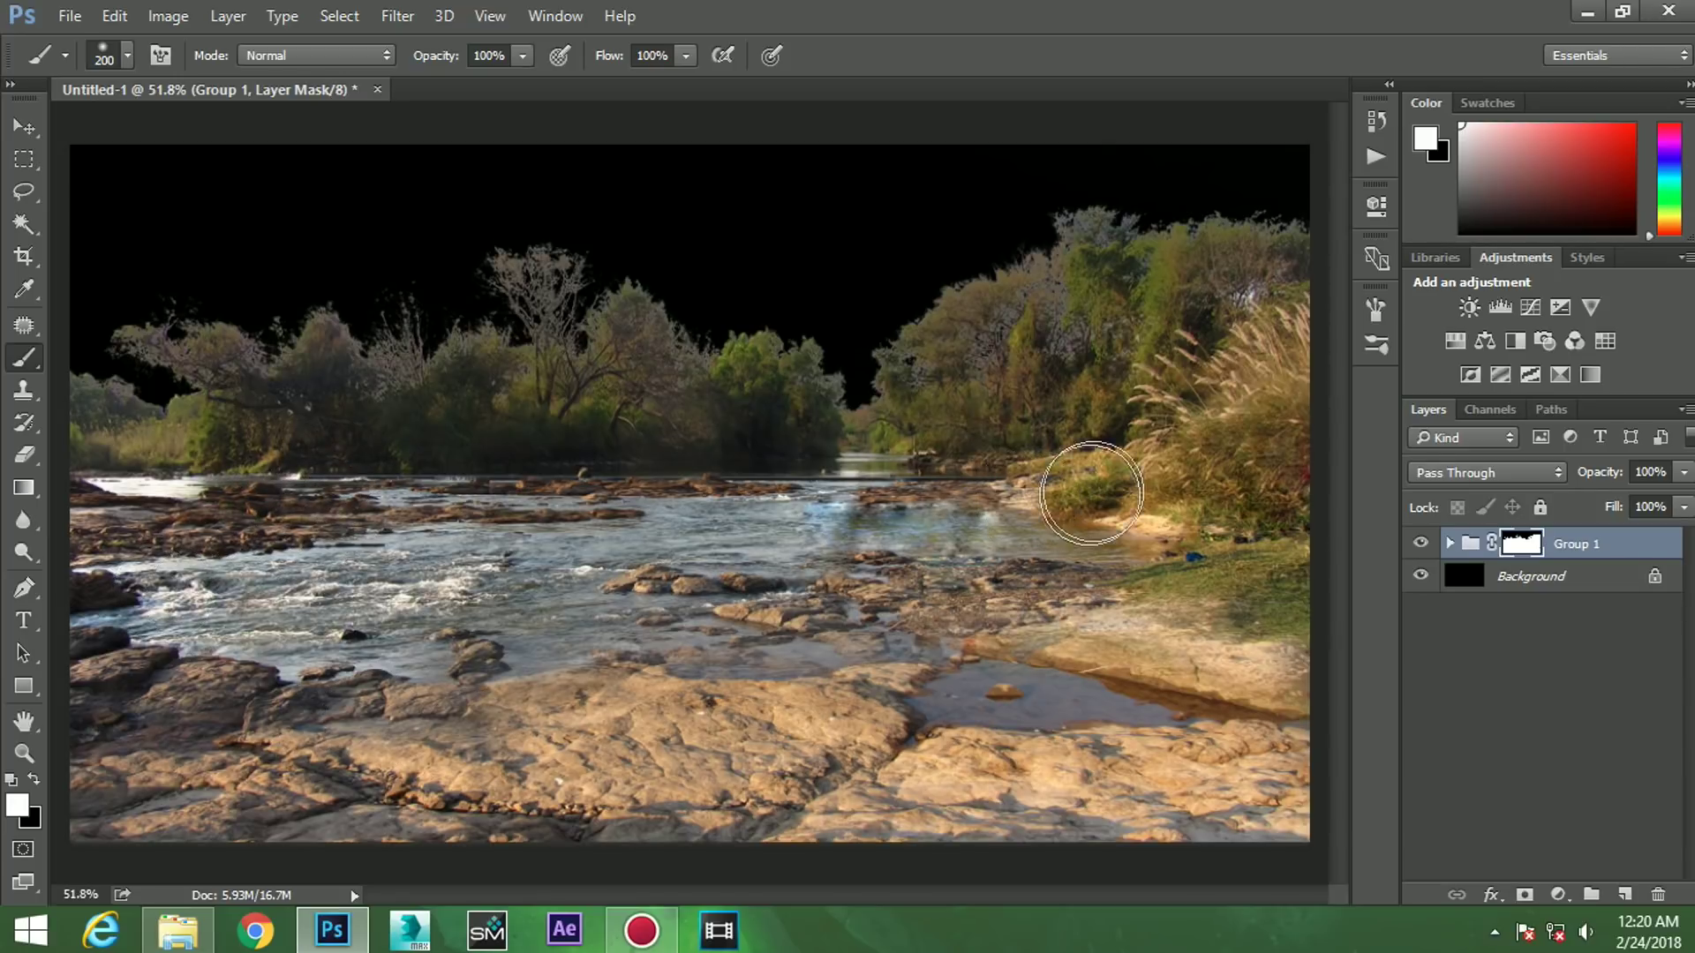
pyautogui.press('v')
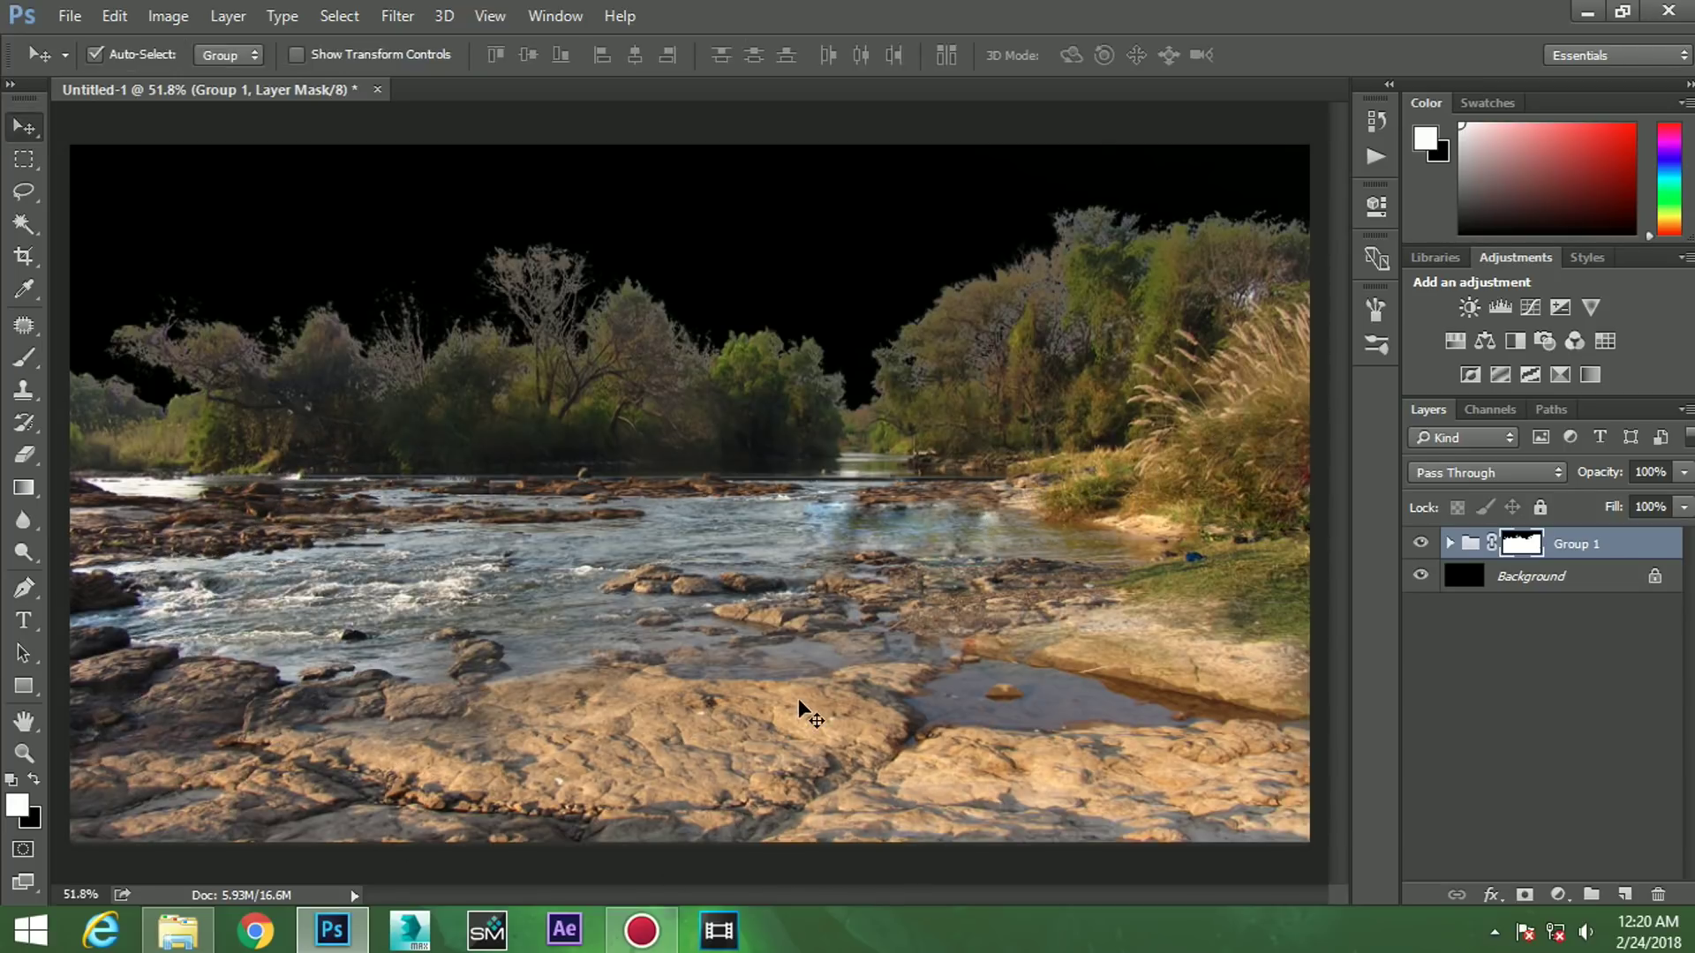
pyautogui.click(1531, 576)
pyautogui.click(172, 931)
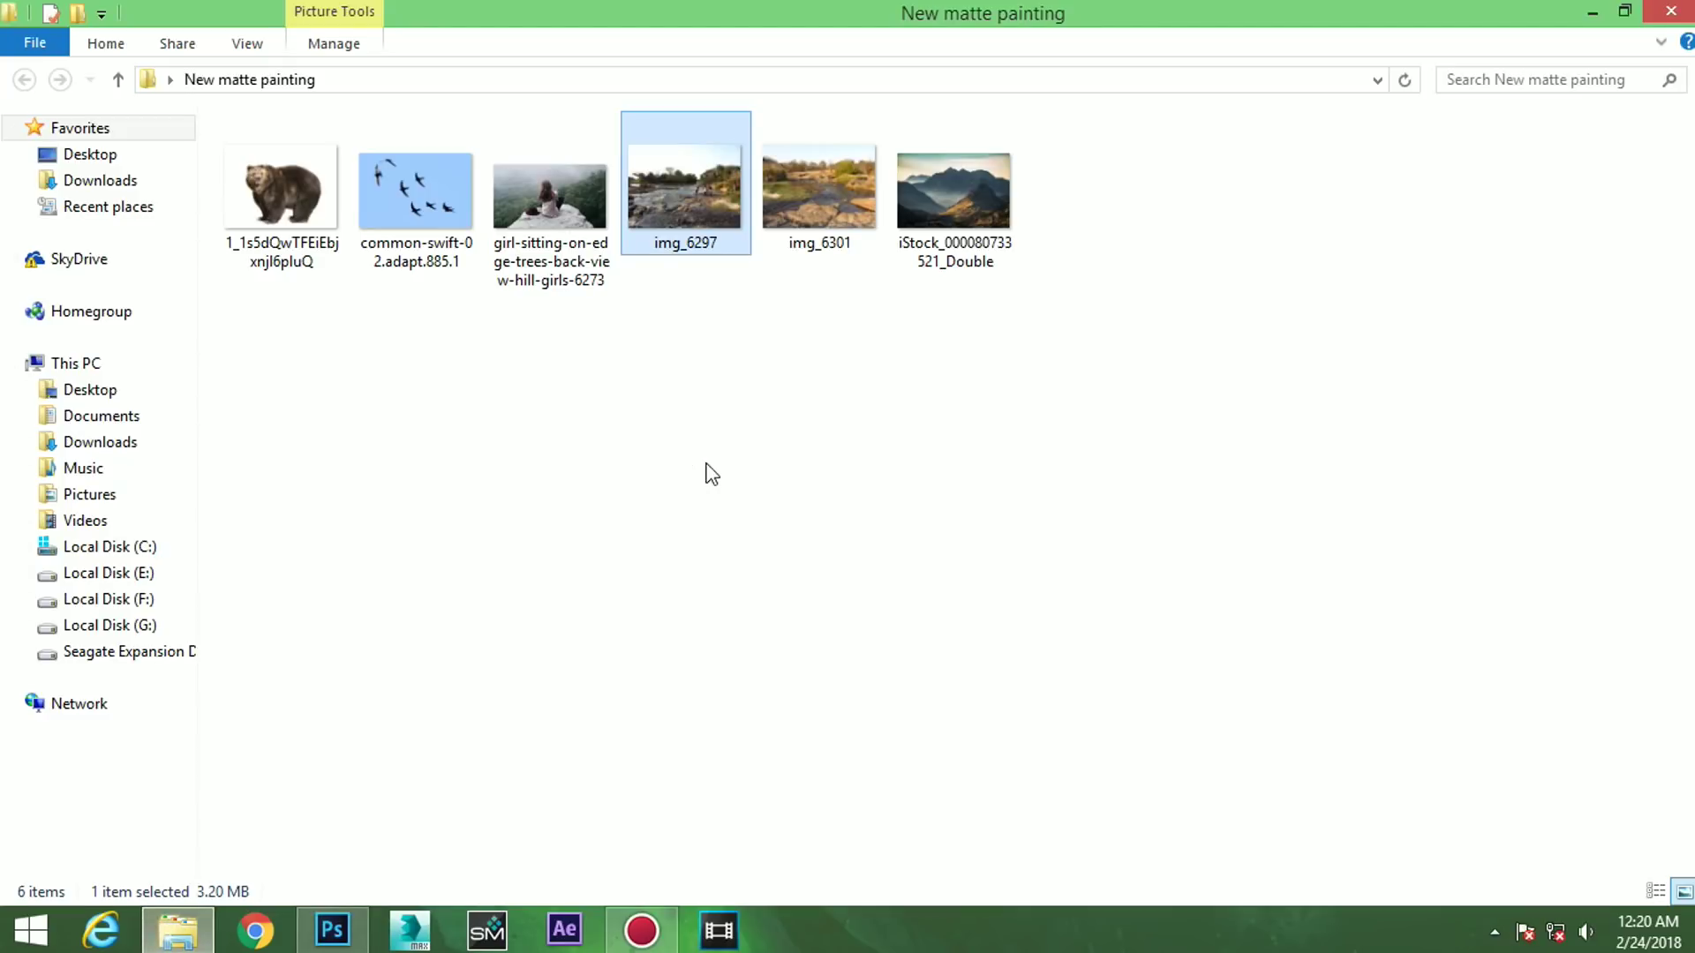
pyautogui.moveTo(952, 214); pyautogui.dragTo(899, 342)
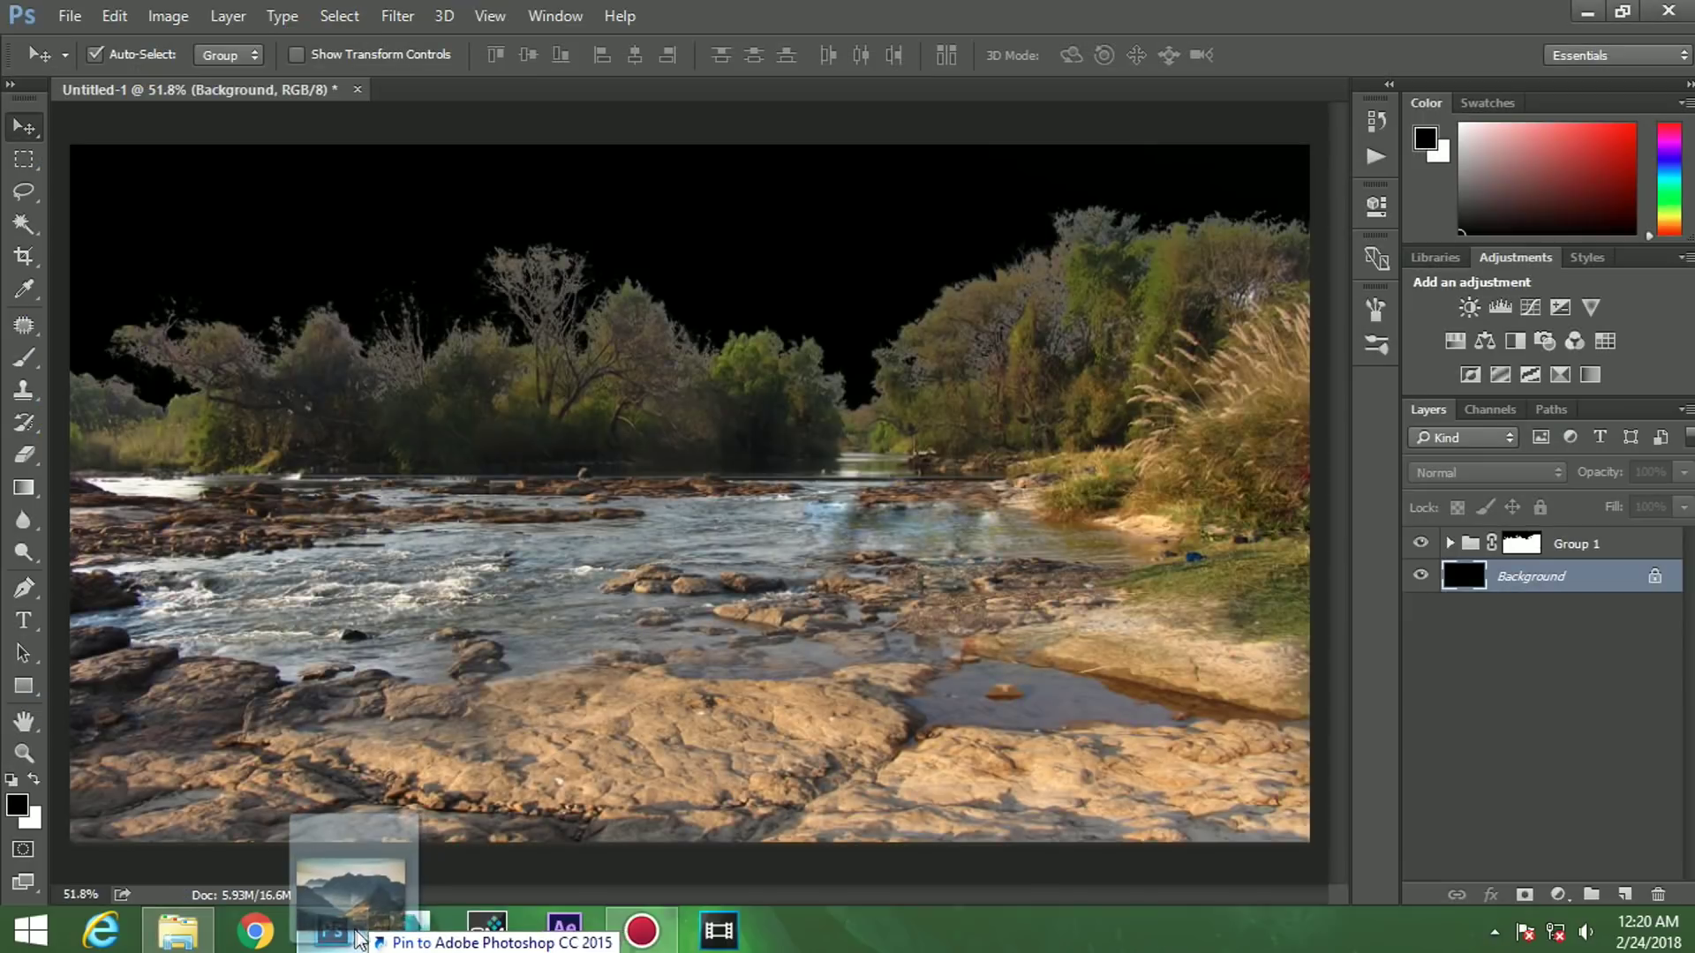
pyautogui.moveTo(898, 341); pyautogui.dragTo(474, 746)
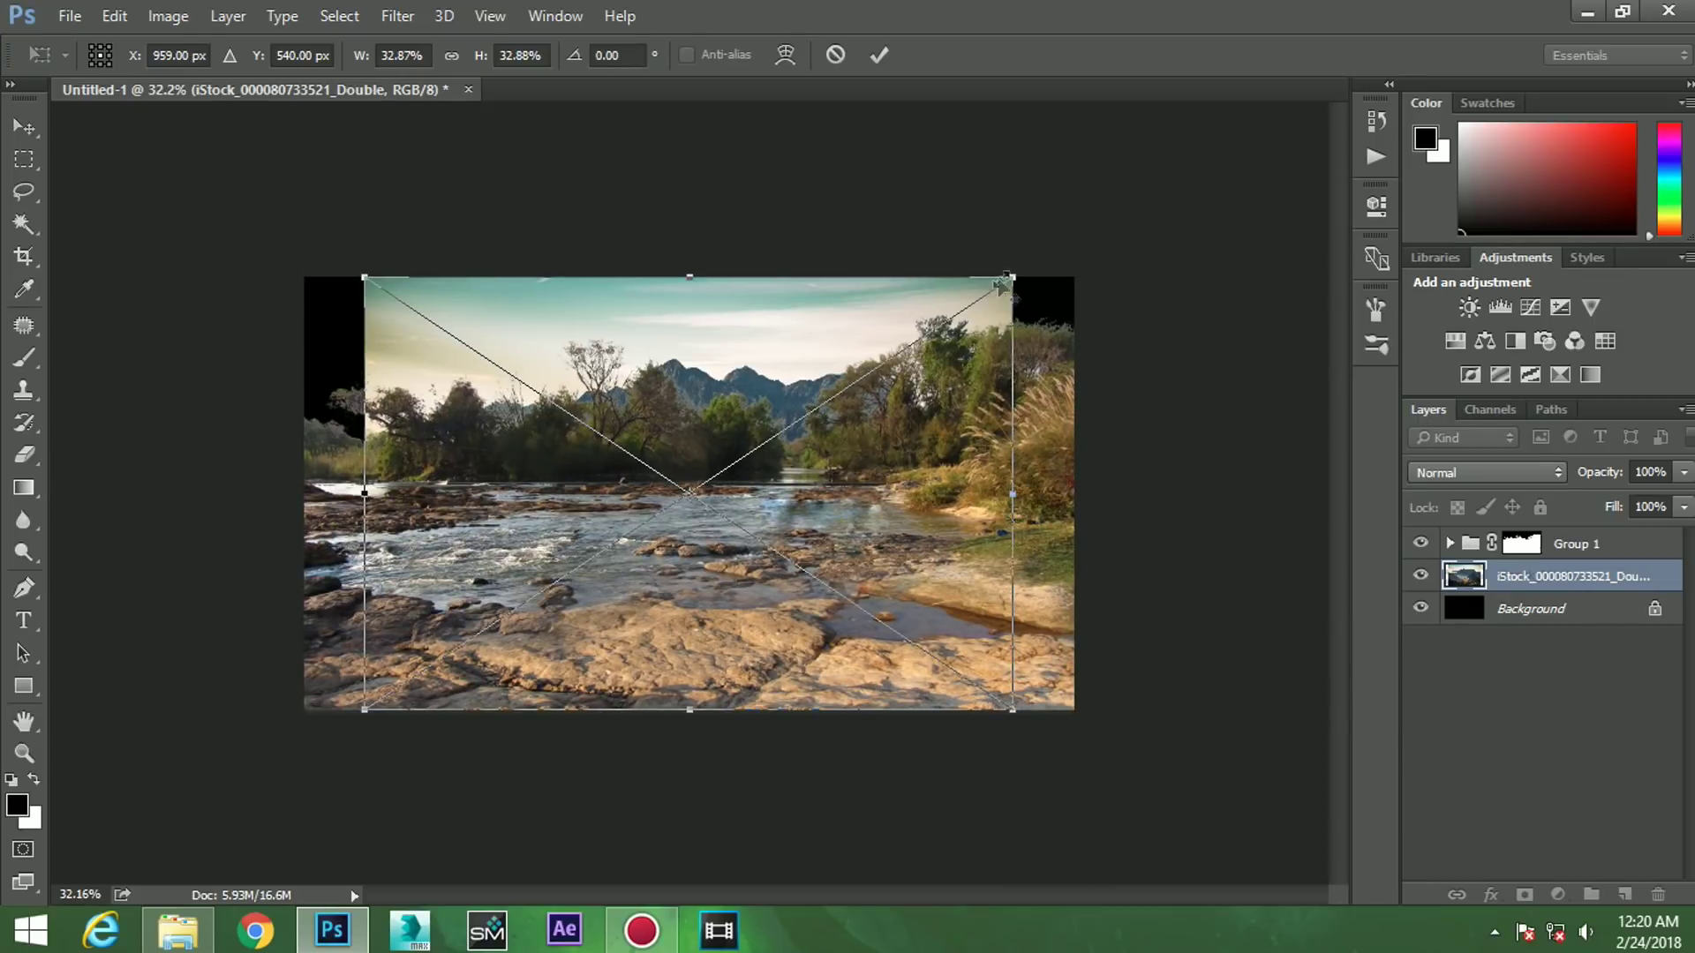
# - Enlarge and raise the mountain photo so its peaks fill the sky, then commit it
pyautogui.moveTo(1006, 279); pyautogui.dragTo(1093, 245)
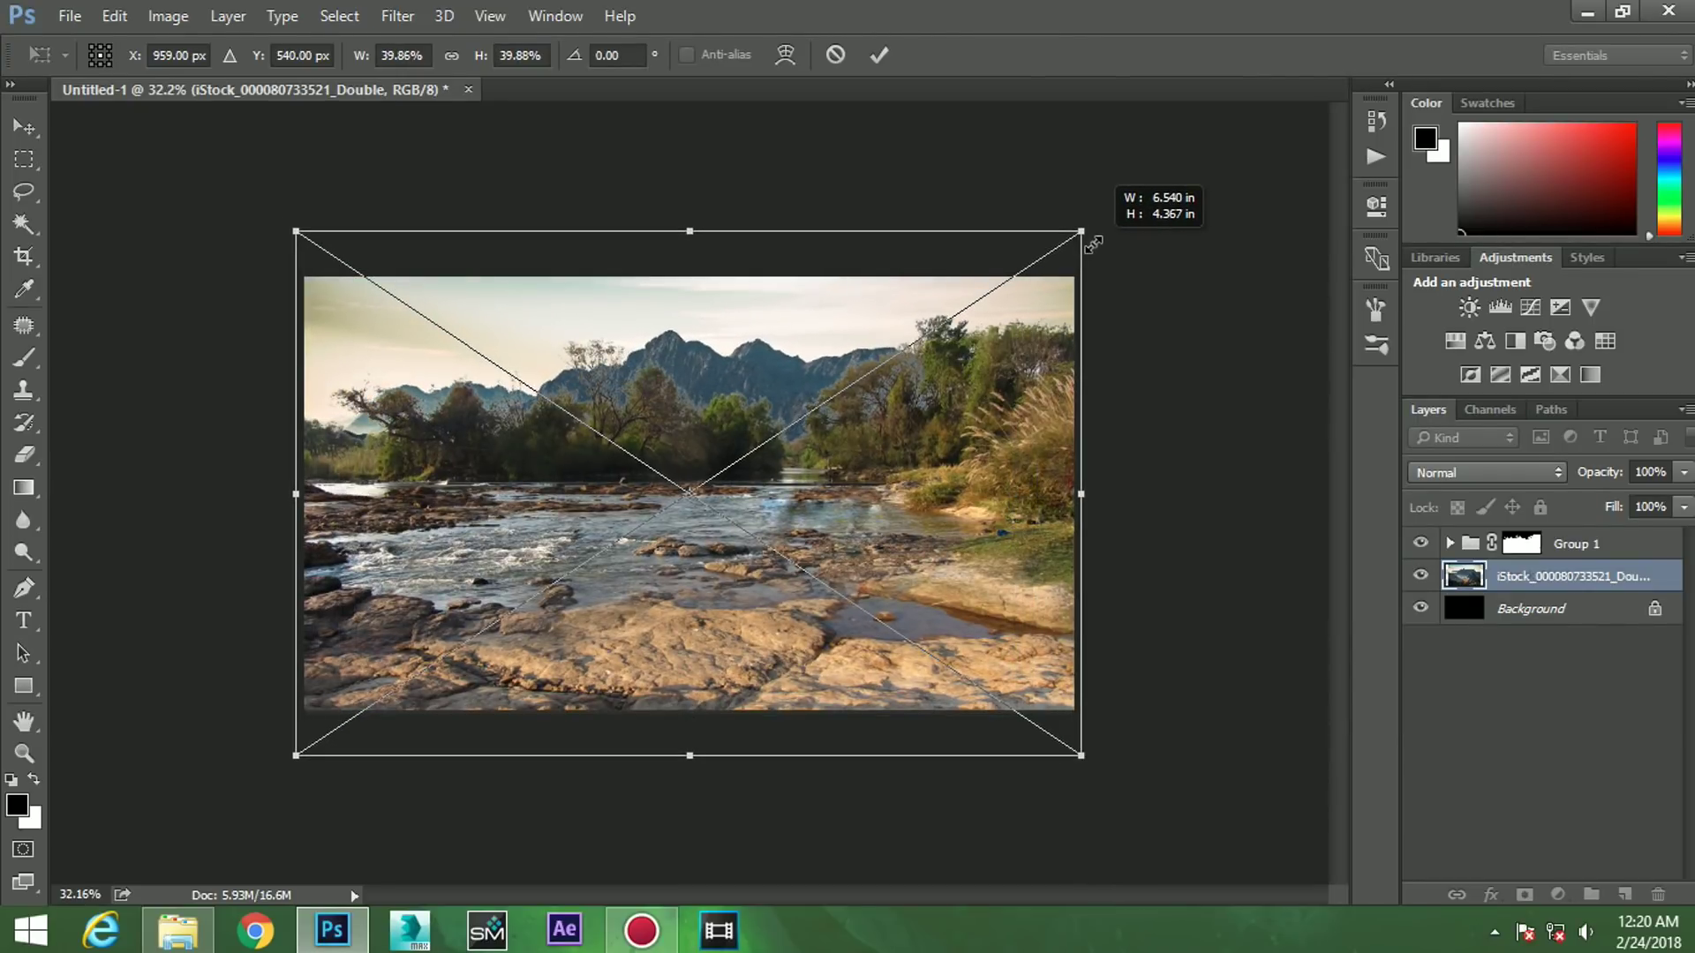
pyautogui.hotkey('shift', 'Up')
pyautogui.hotkey('shift', 'Up')
pyautogui.hotkey('shift', 'Up')
pyautogui.hotkey('shift', 'Up')
pyautogui.hotkey('shift', 'Up')
pyautogui.hotkey('shift', 'Up')
pyautogui.hotkey('shift', 'Up')
pyautogui.hotkey('shift', 'Up')
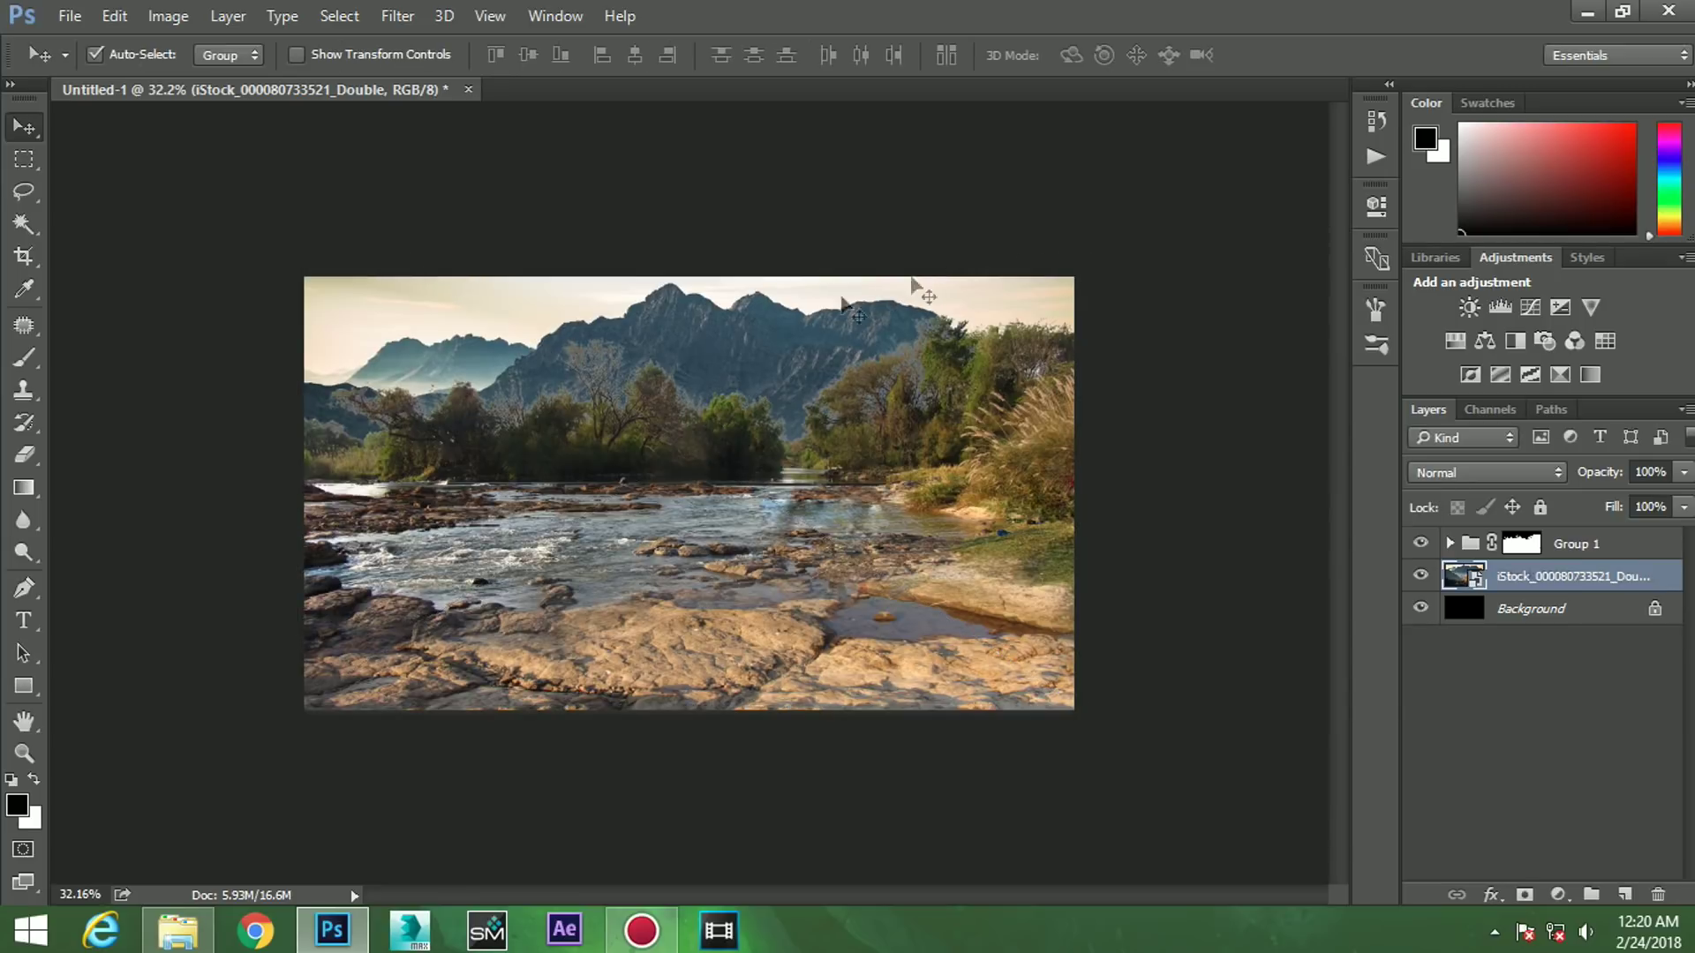
pyautogui.hotkey('ctrl', '0')
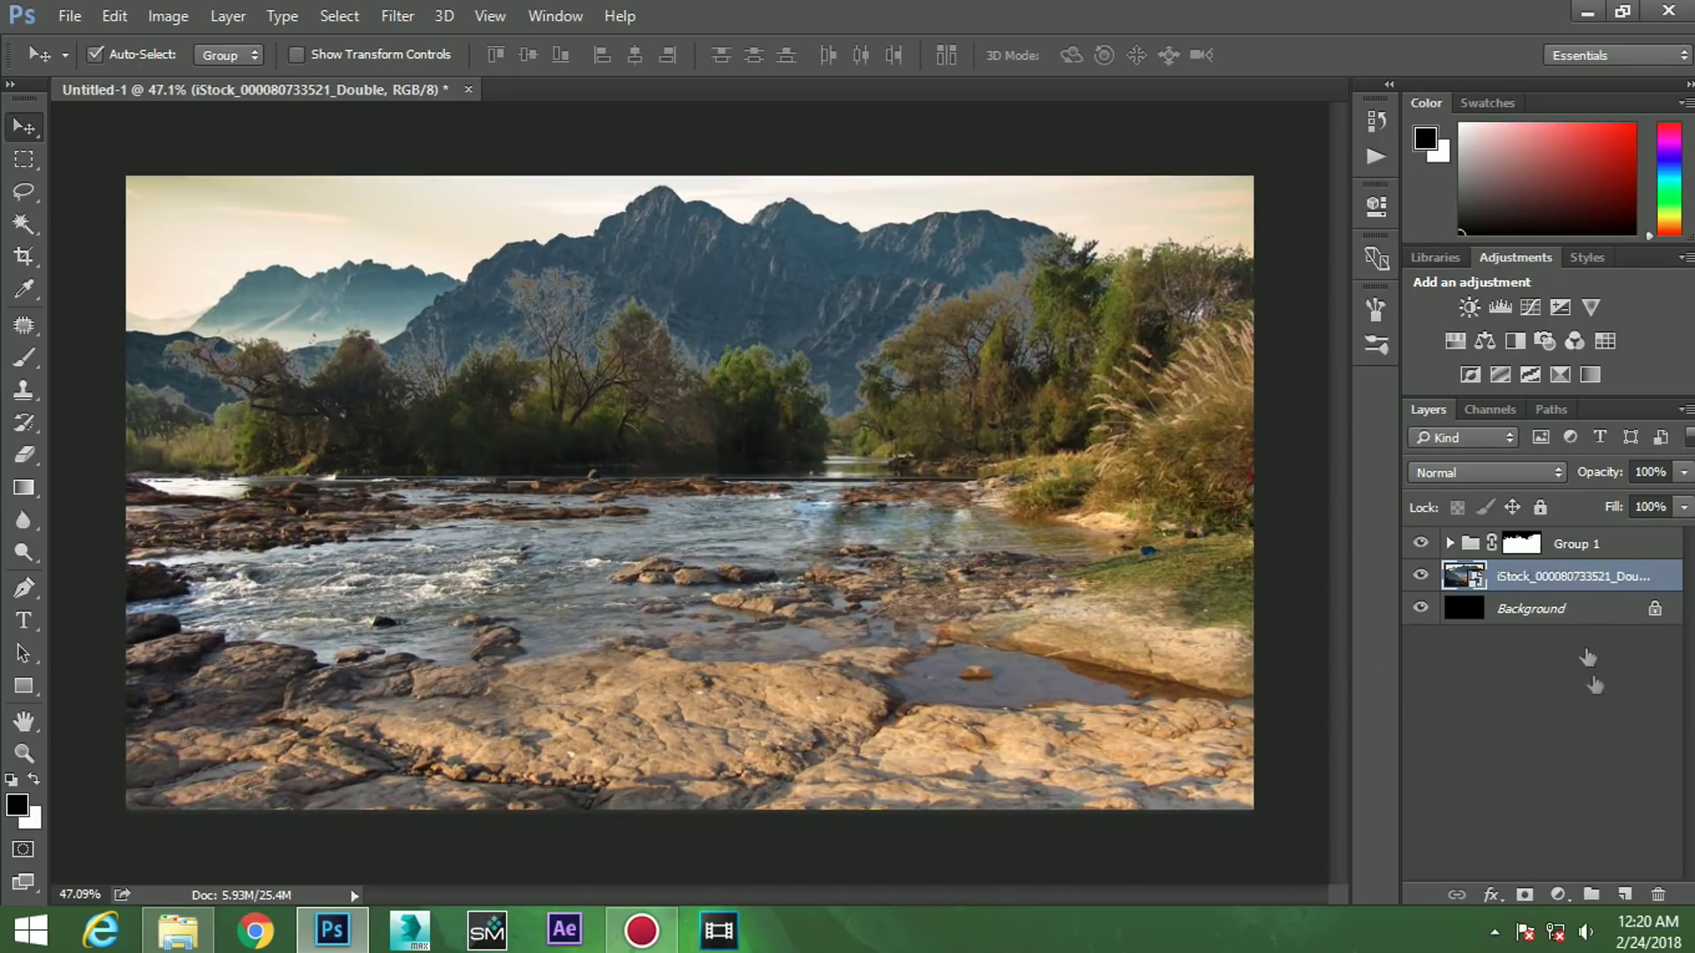
pyautogui.click(1630, 894)
# - Choose the 45 px cloudy brush tip and enable Shape Dynamics with 100% size jitter
pyautogui.press('b')
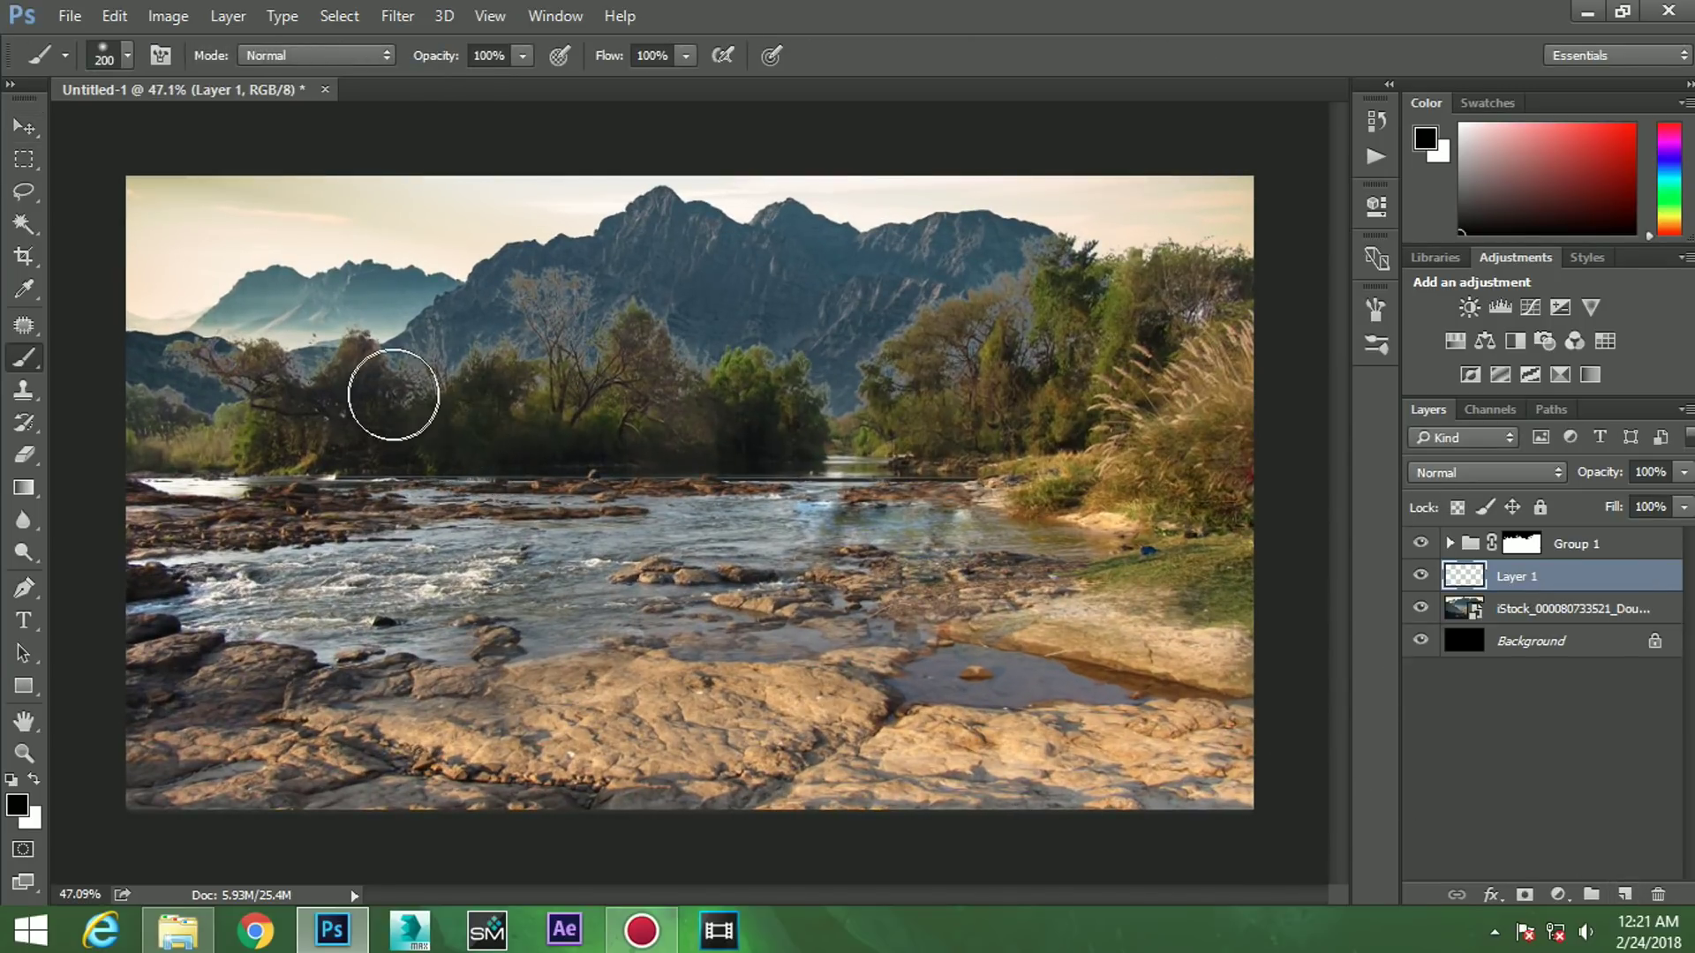
pyautogui.press('F5')
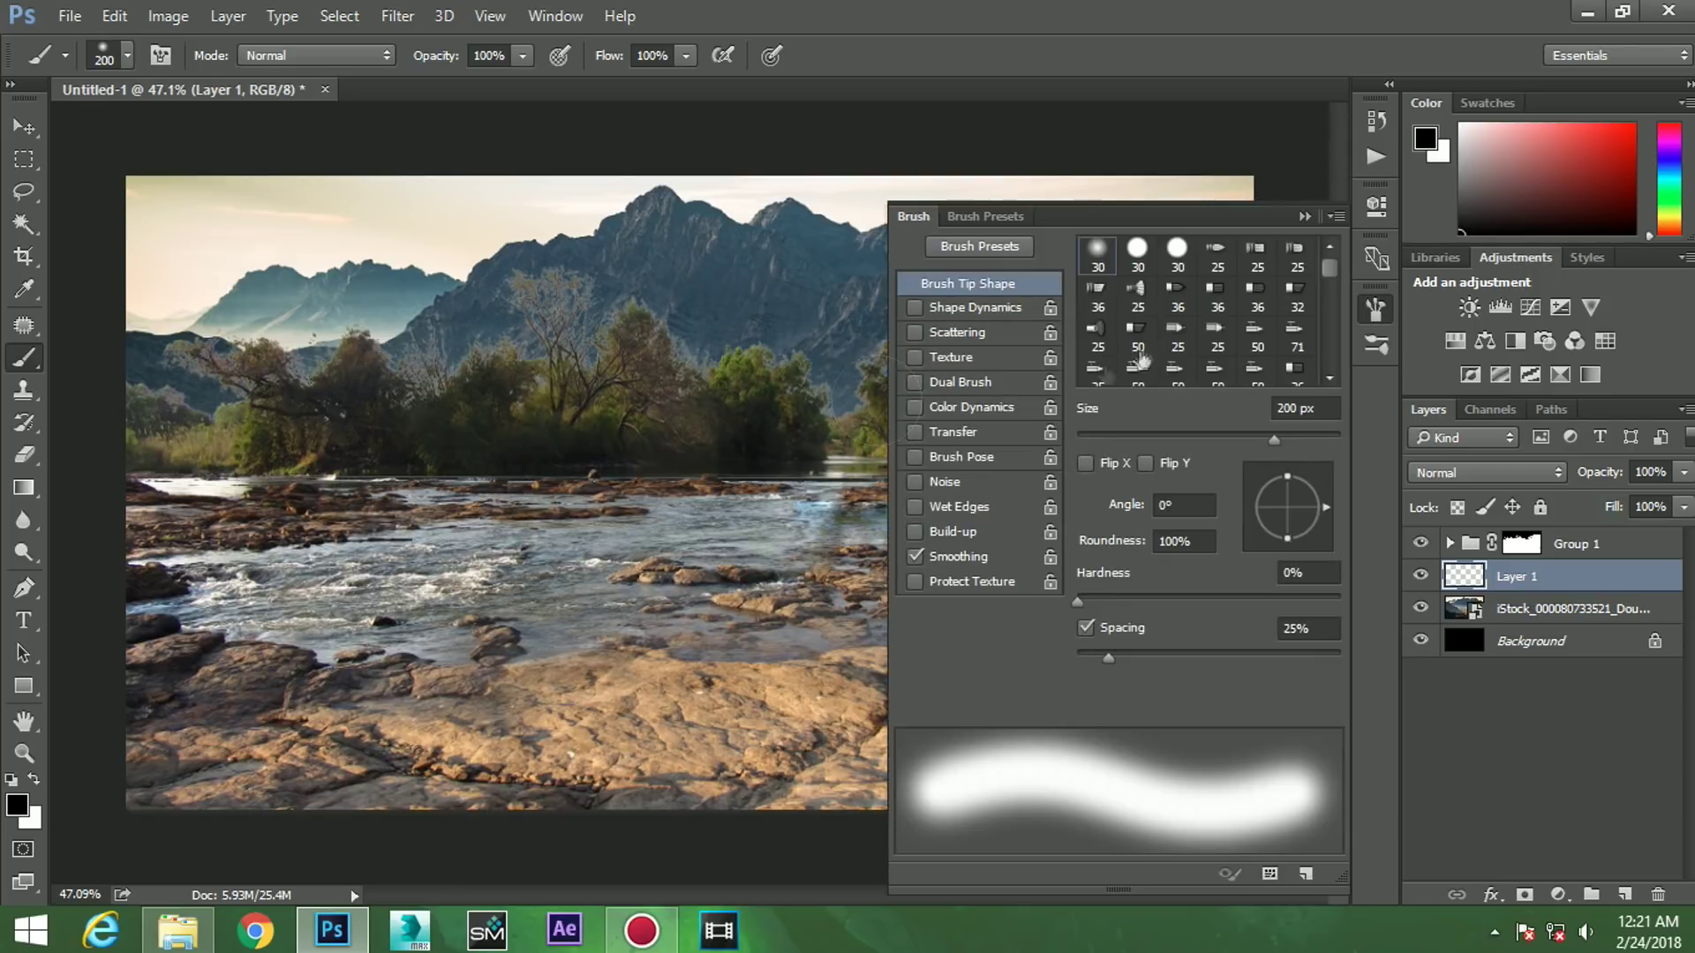
pyautogui.scroll(-2, 1115, 329)
pyautogui.click(1136, 360)
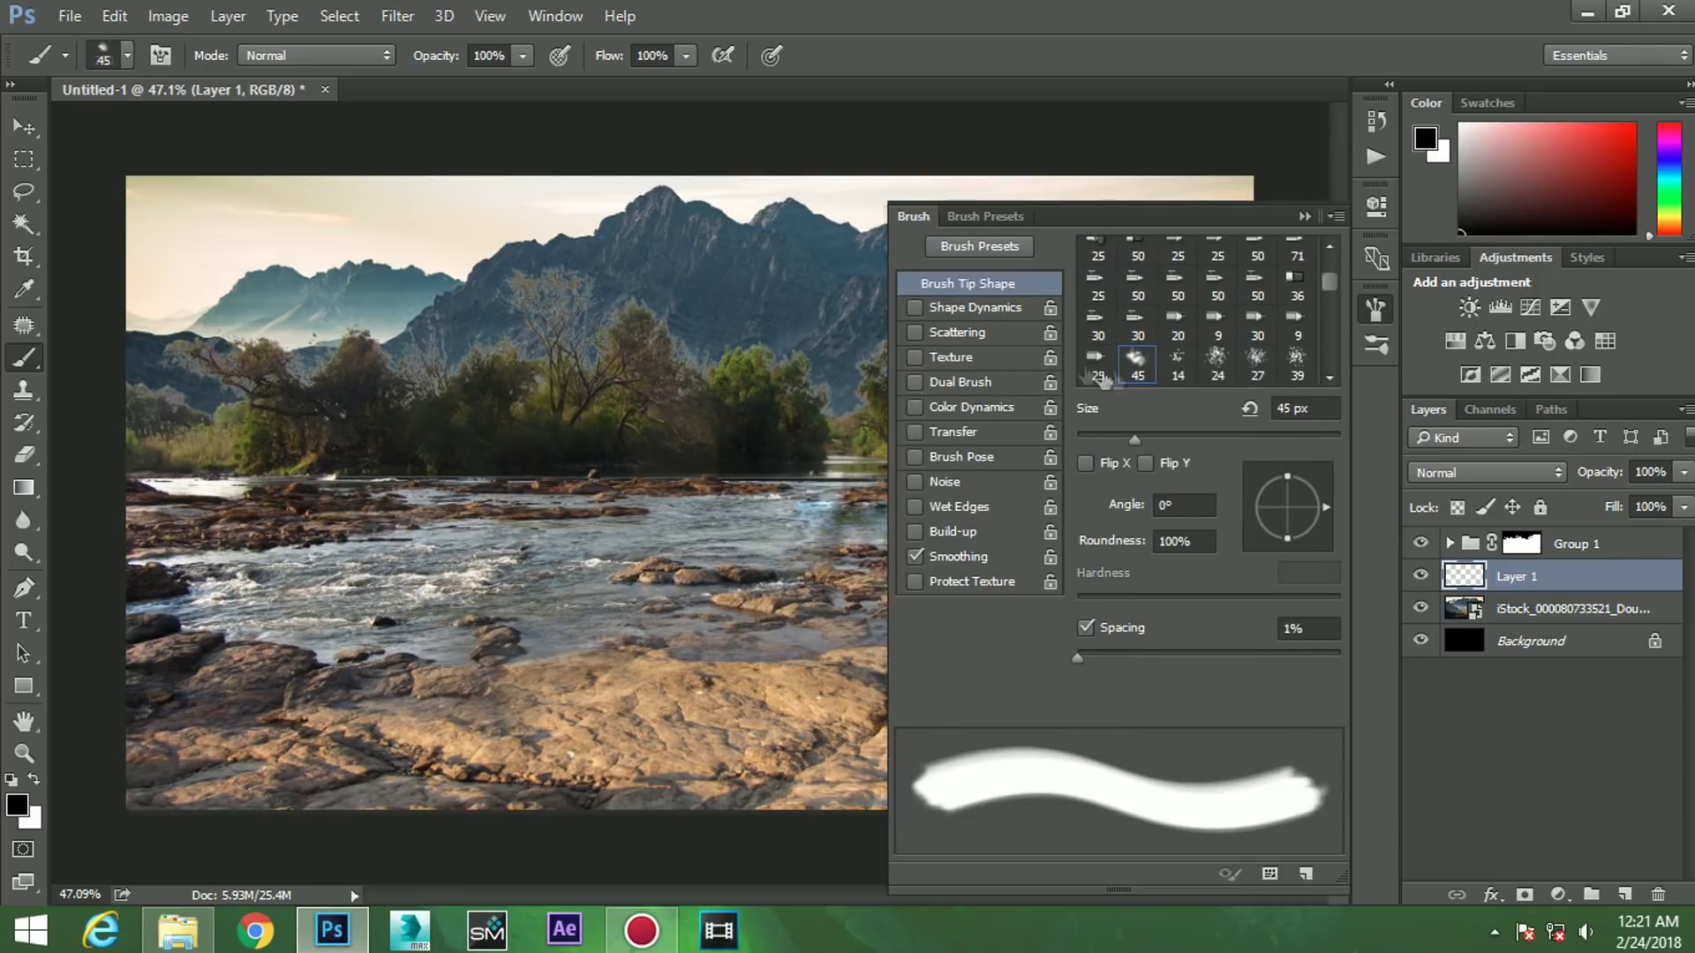
pyautogui.click(950, 305)
pyautogui.moveTo(1098, 277); pyautogui.dragTo(1244, 277)
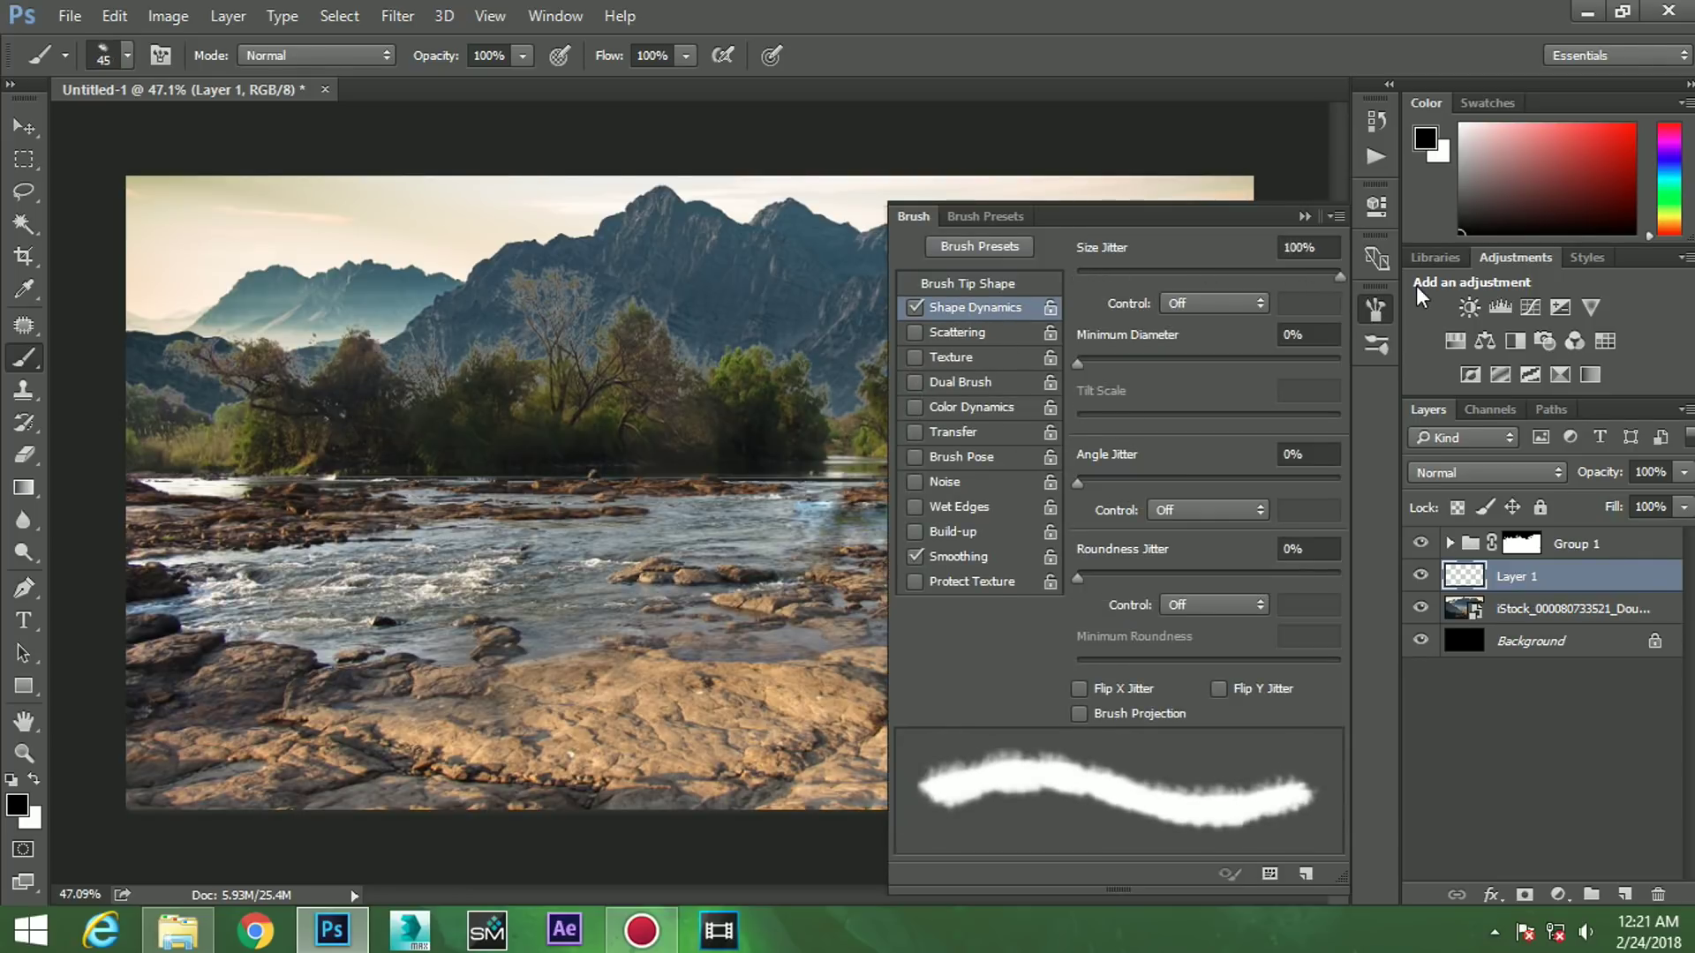
pyautogui.moveTo(1244, 303); pyautogui.dragTo(1412, 309)
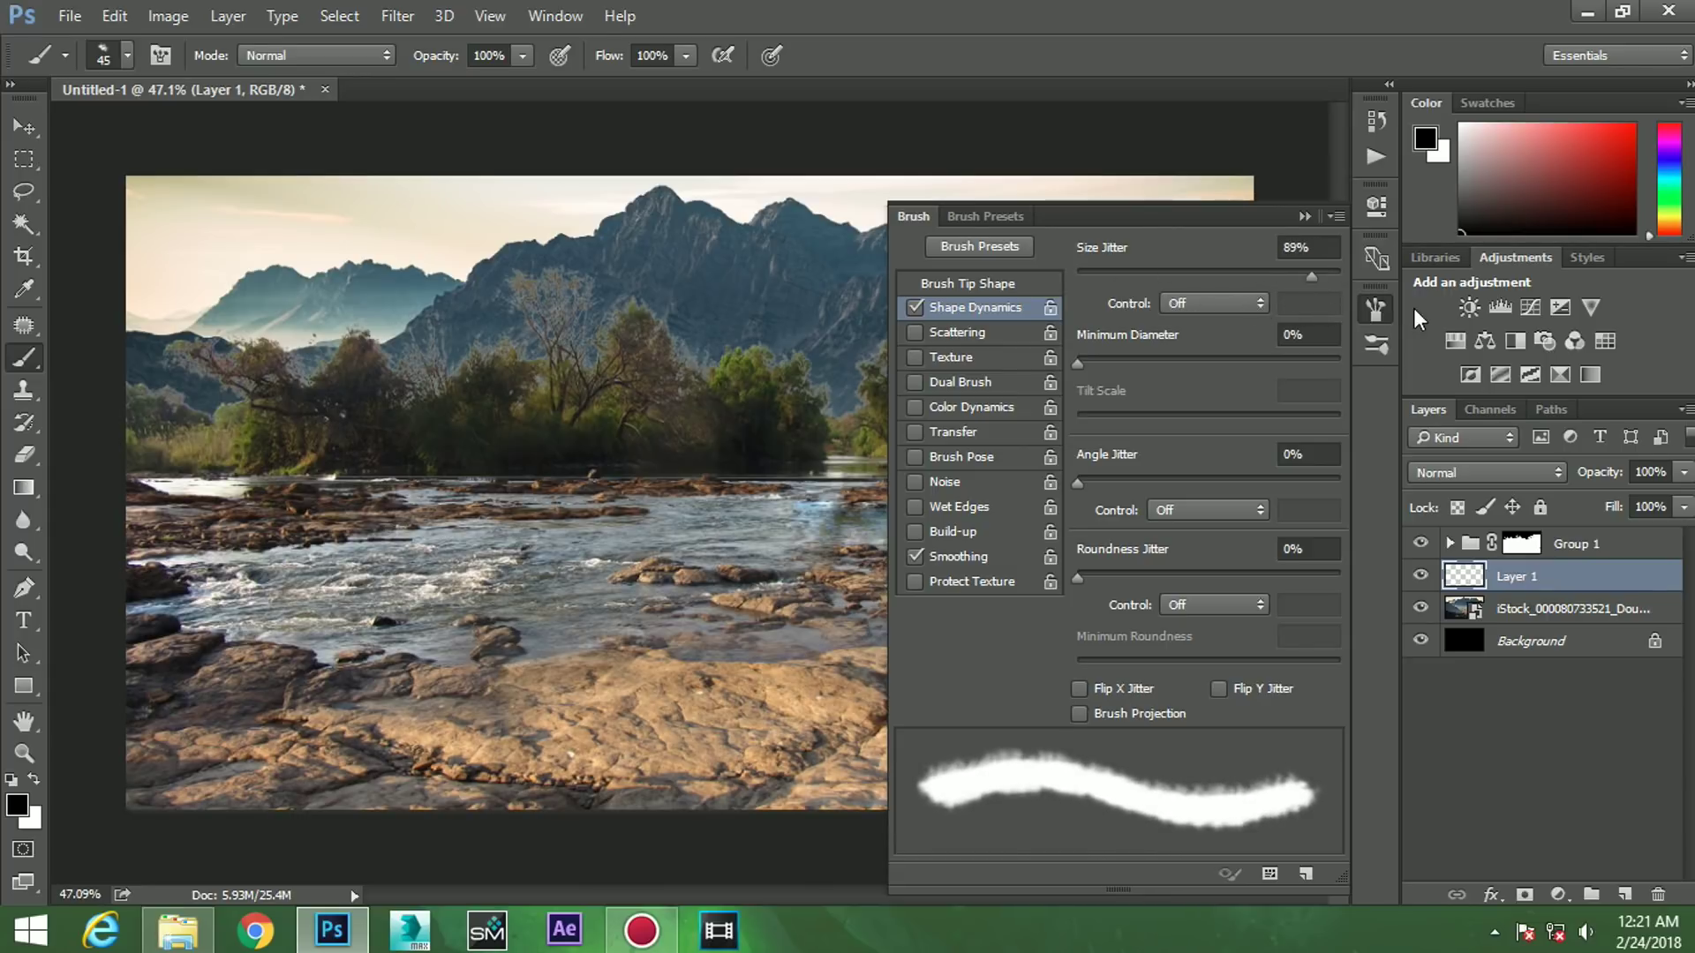
# - Give the brush 100% angle jitter, 156% scattering and 75% spacing
pyautogui.click(990, 283)
pyautogui.moveTo(1076, 659); pyautogui.dragTo(1178, 662)
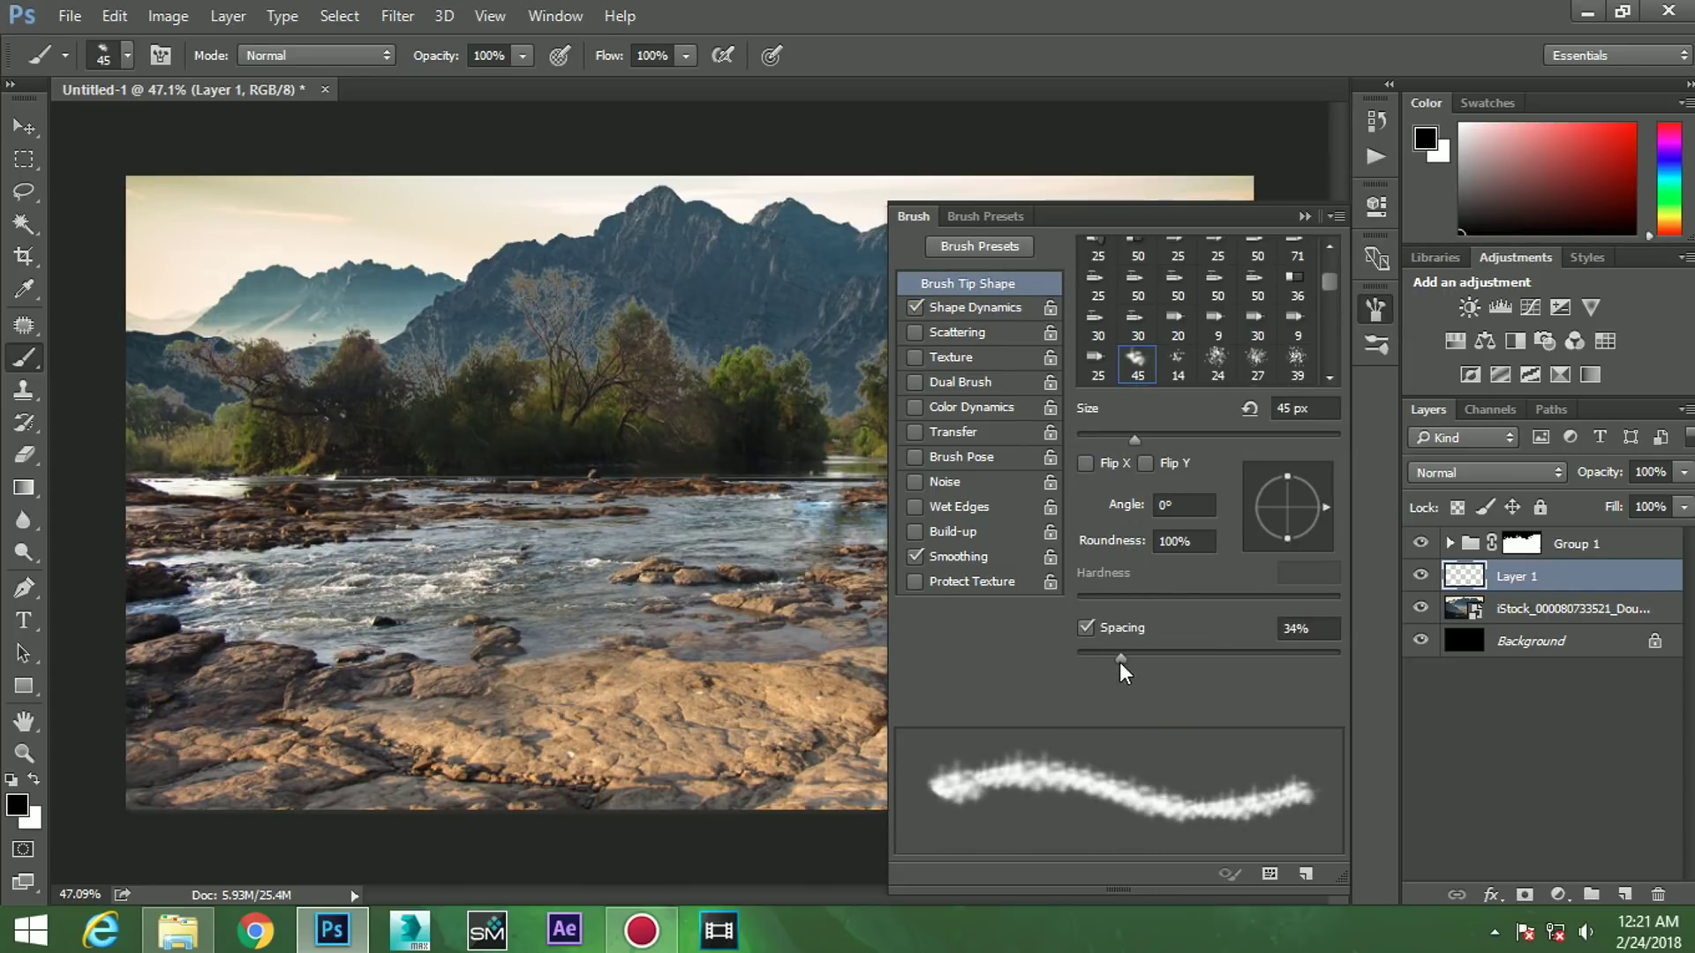
pyautogui.click(970, 308)
pyautogui.moveTo(1077, 483); pyautogui.dragTo(1340, 483)
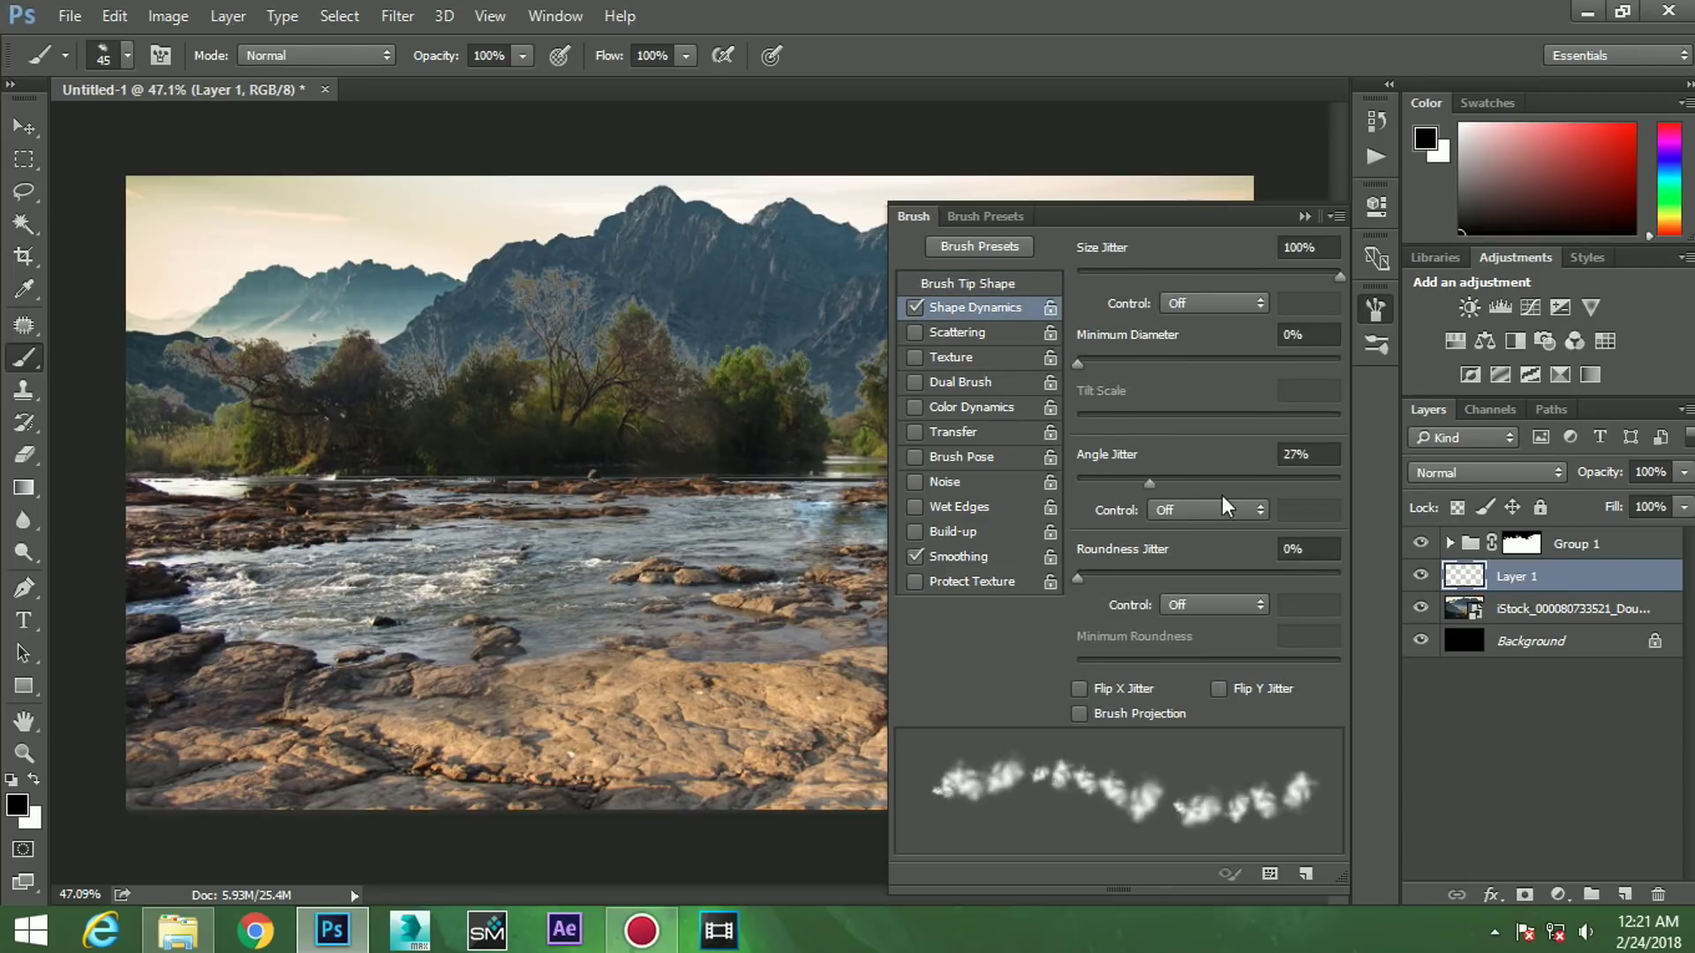
pyautogui.click(955, 330)
pyautogui.moveTo(1077, 275); pyautogui.dragTo(1115, 287)
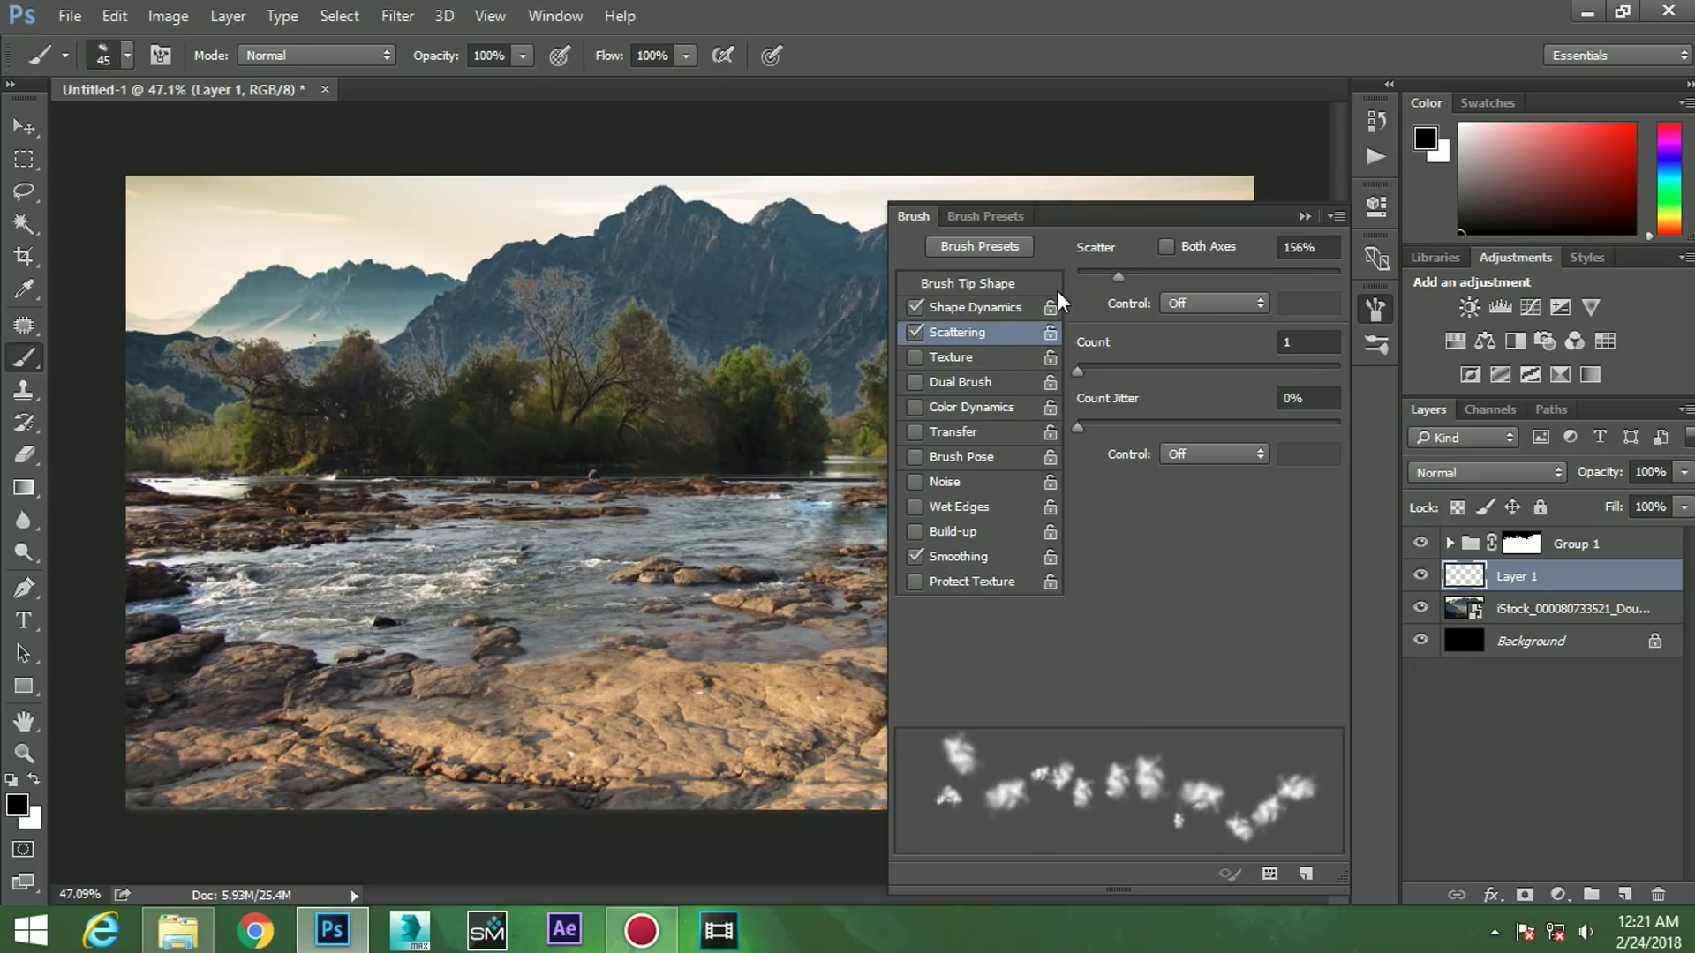
pyautogui.click(980, 305)
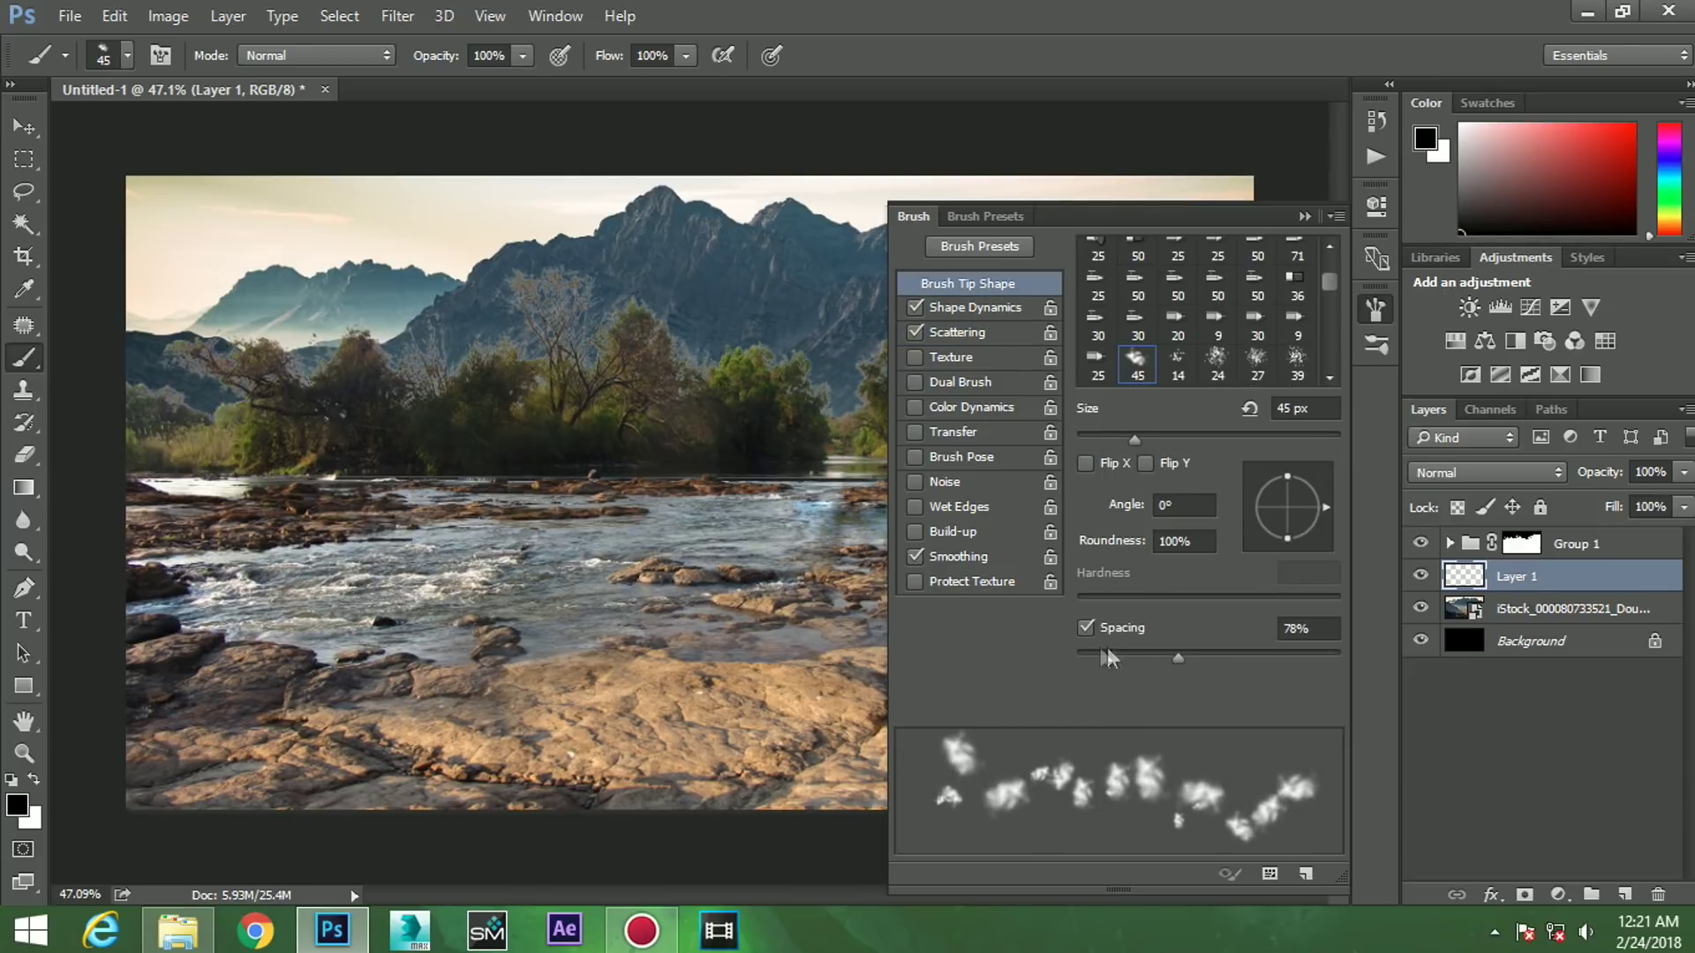
pyautogui.moveTo(1179, 657); pyautogui.dragTo(1174, 658)
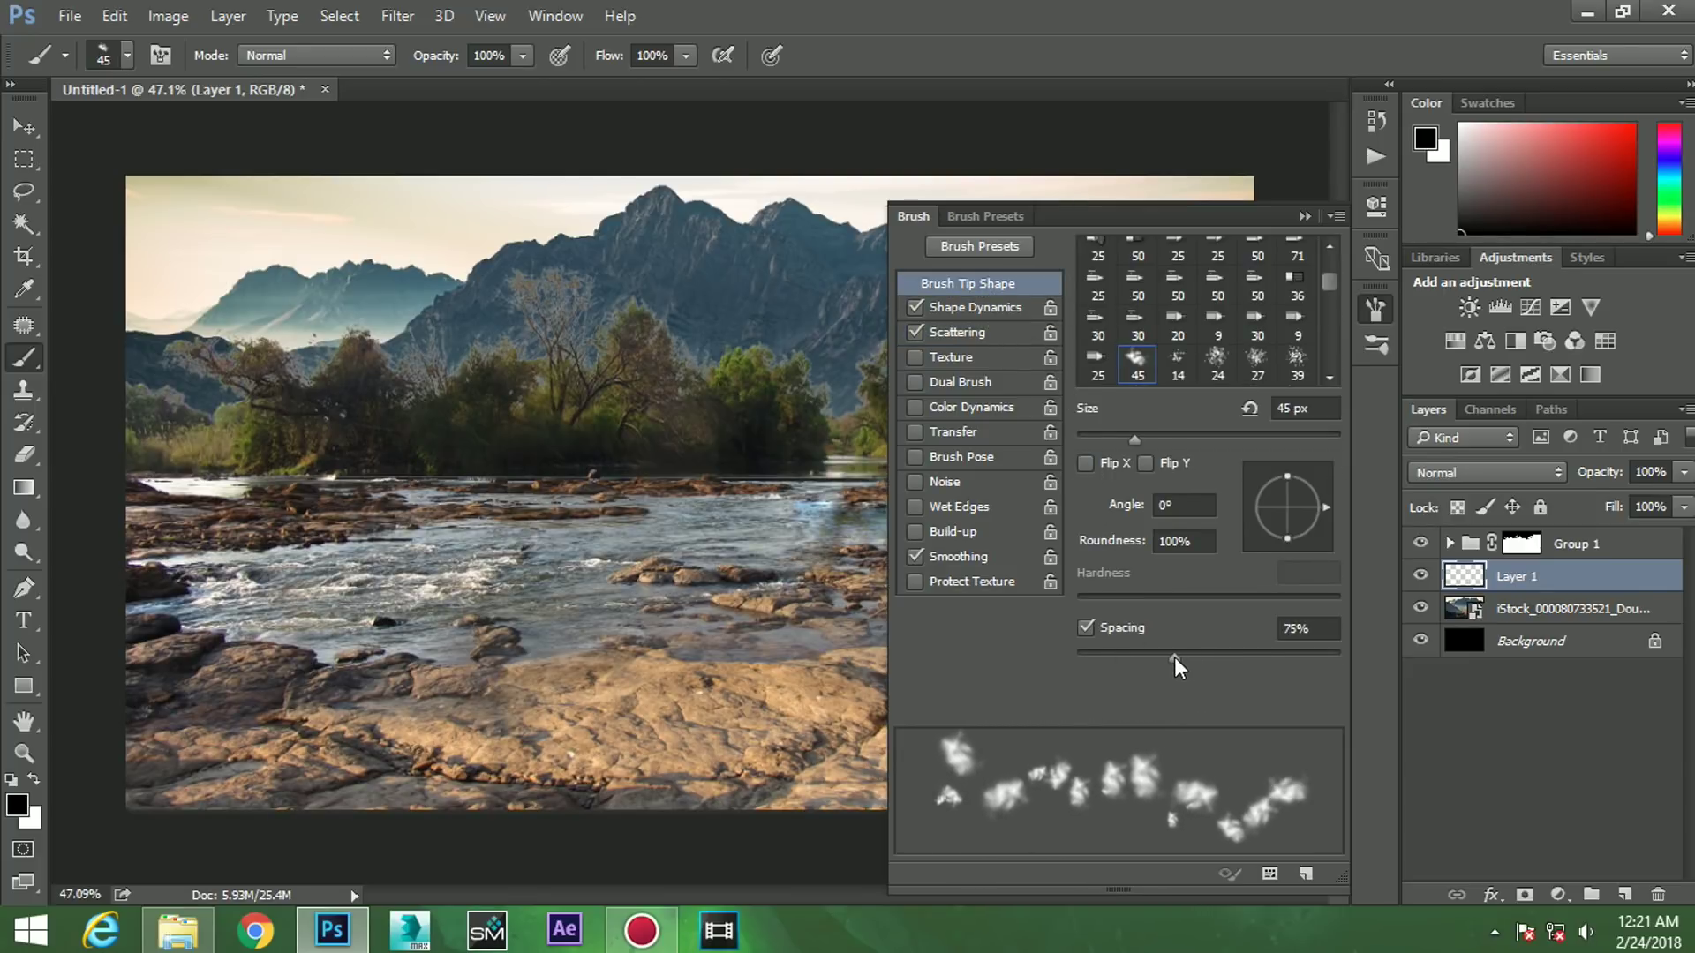
pyautogui.click(1304, 217)
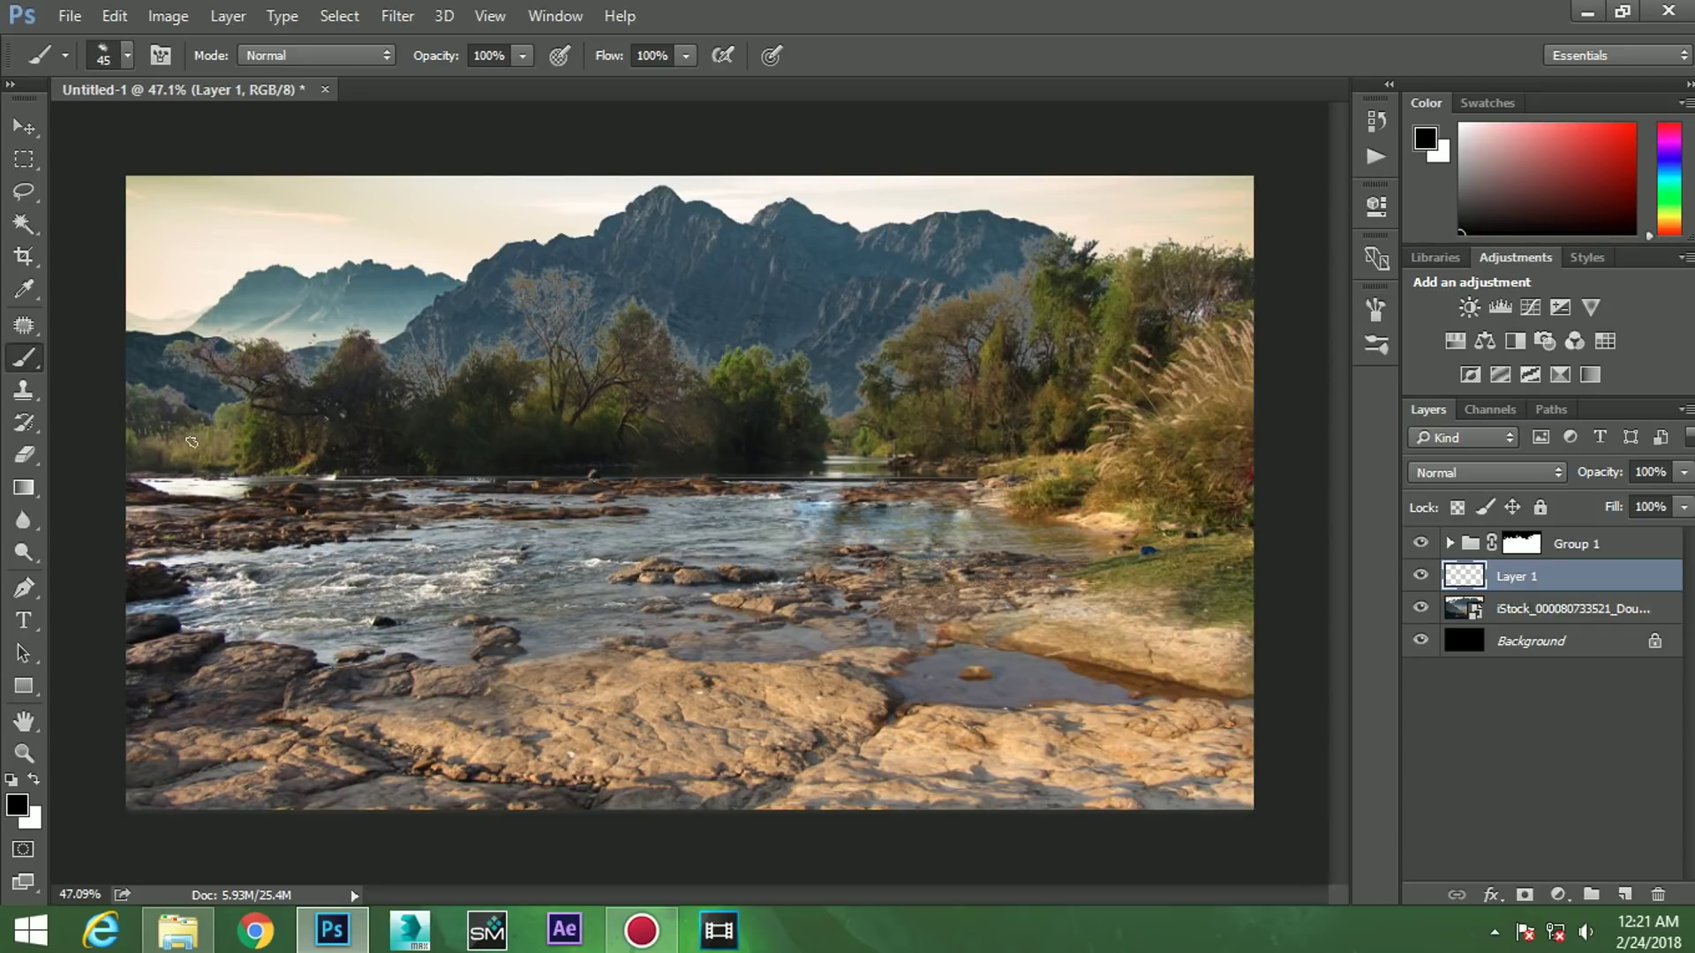
# - Set white as the painting colour and undo the stray mist patches on the left
pyautogui.press('d')
pyautogui.click(34, 780)
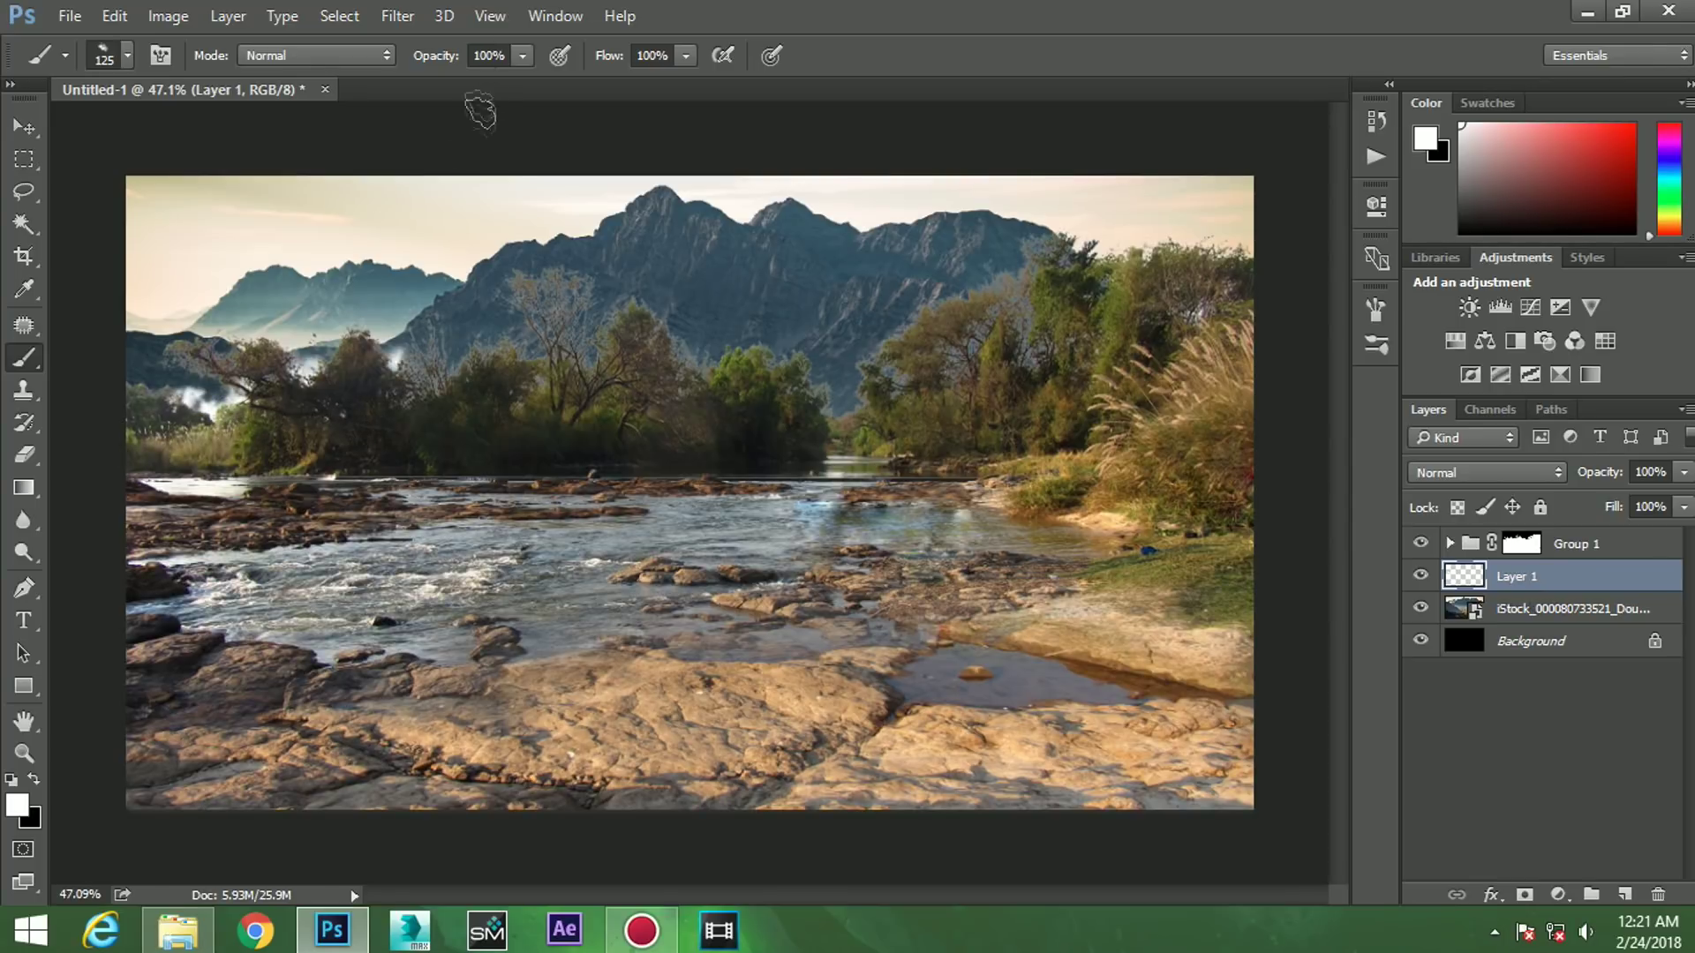
pyautogui.hotkey('ctrl', 'z')
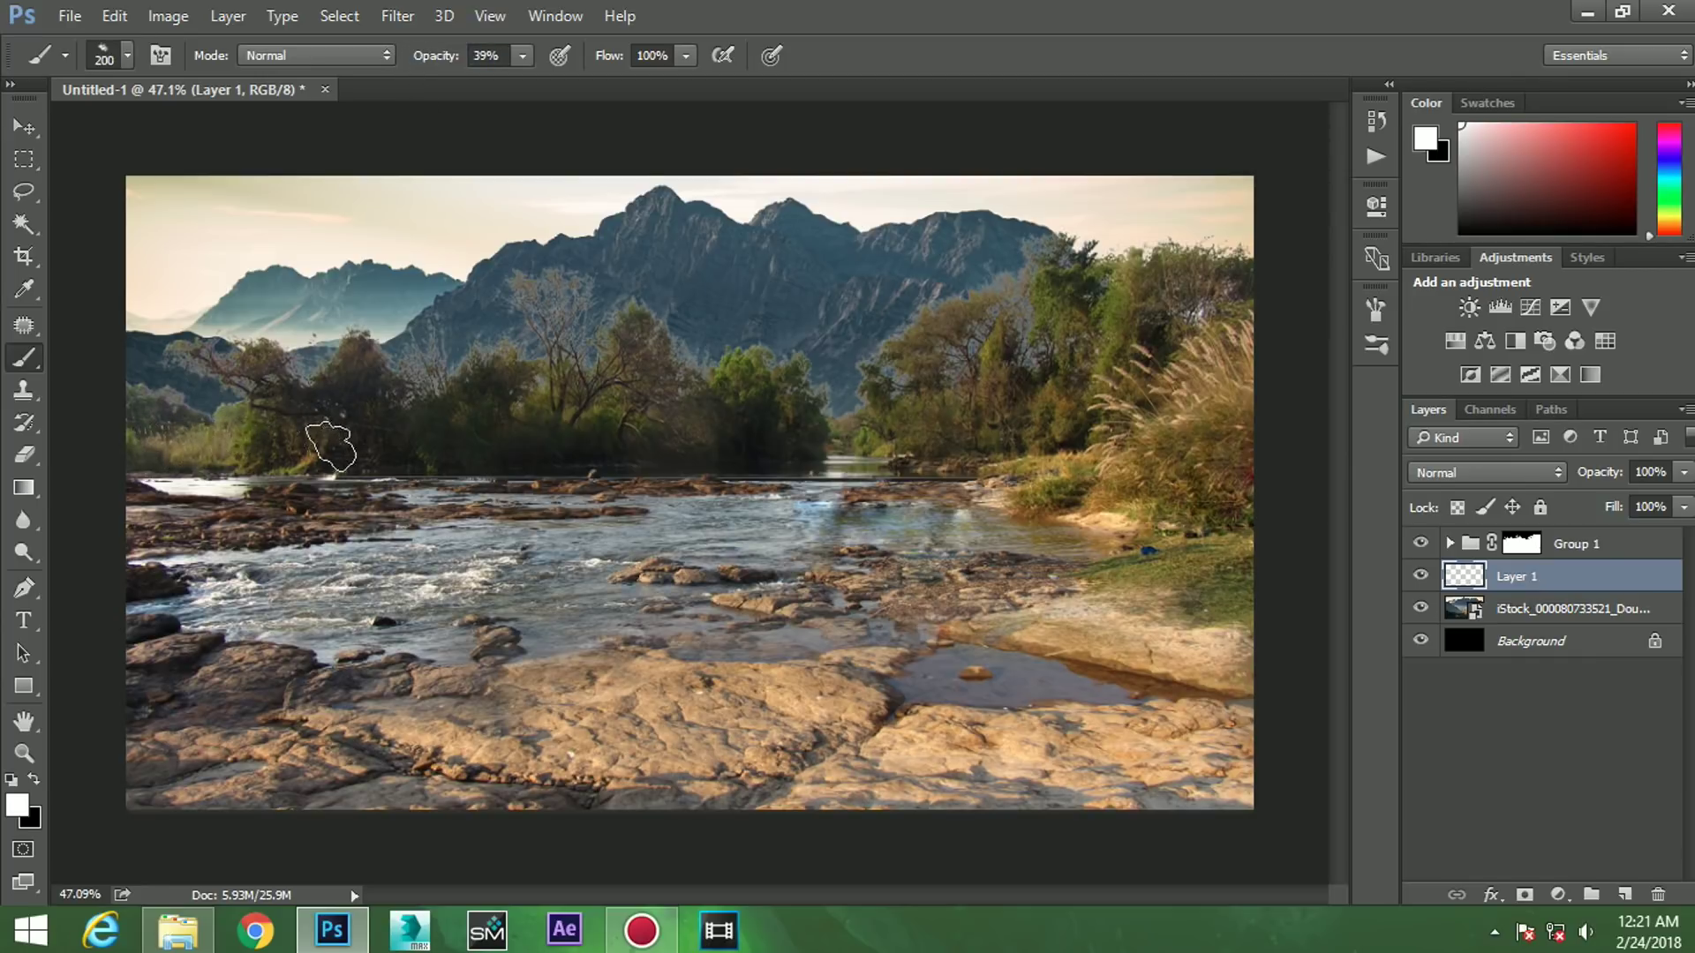
# - Paint soft white mist at 39% opacity across the left, central and right mountains
pyautogui.moveTo(311, 362)
pyautogui.mouseDown()
pyautogui.moveTo(410, 336)
pyautogui.moveTo(217, 395)
pyautogui.moveTo(167, 354)
pyautogui.moveTo(546, 416)
pyautogui.mouseUp()
pyautogui.click(159, 373)
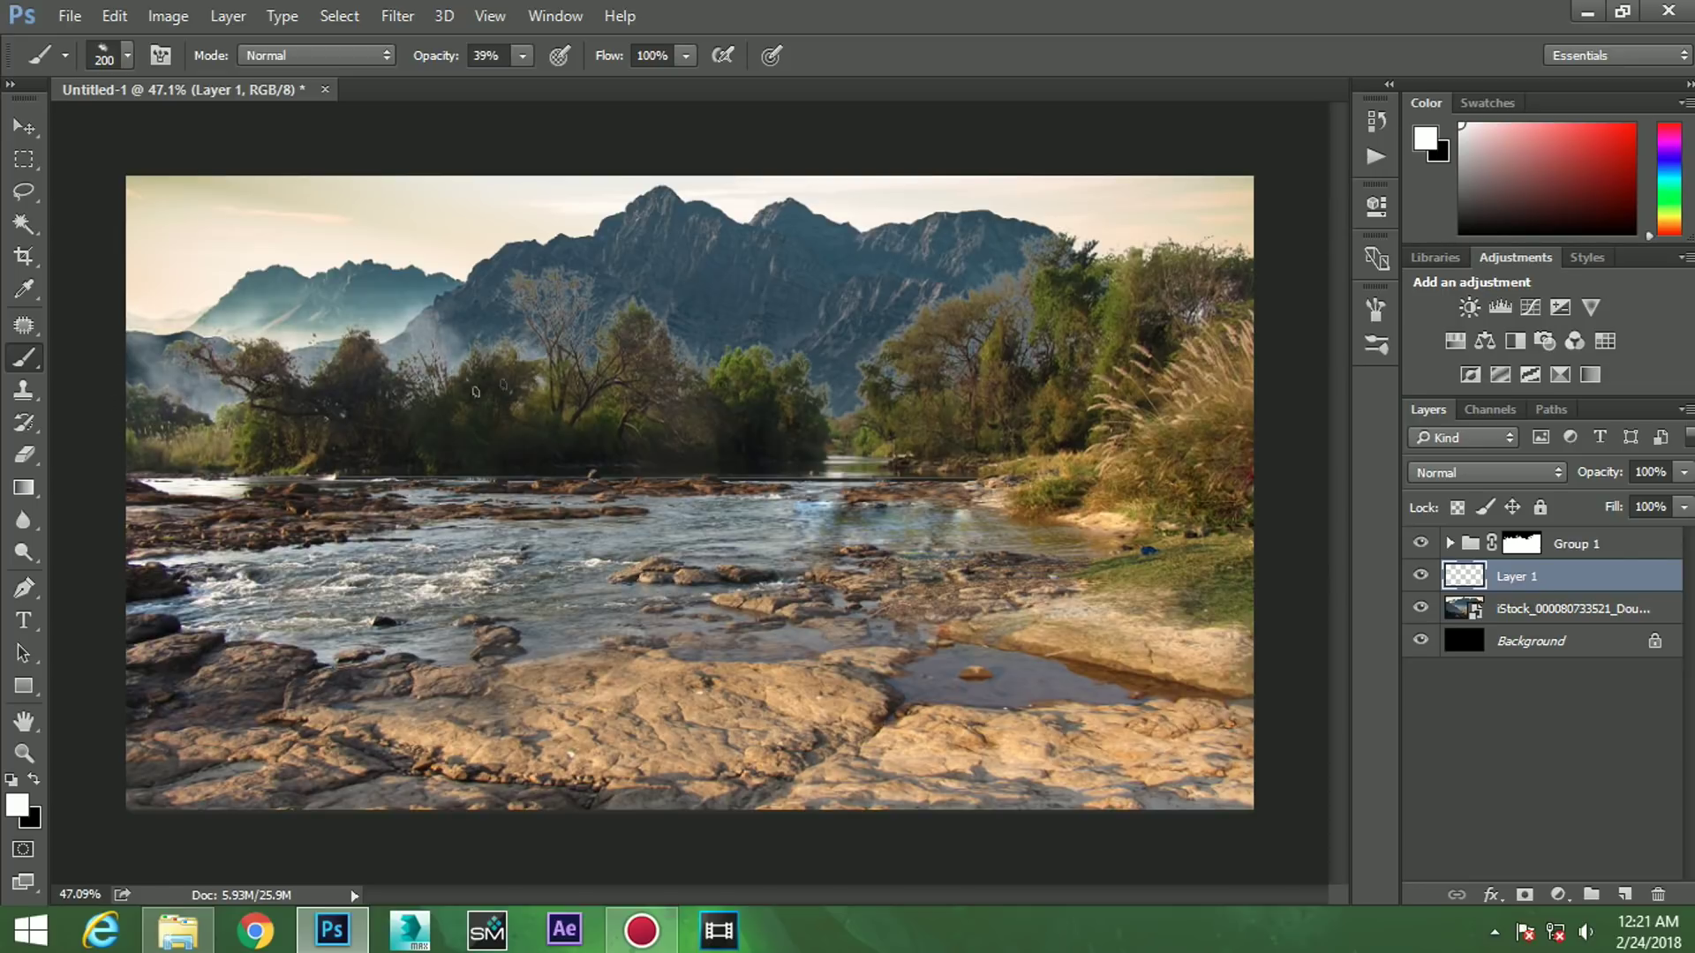
pyautogui.moveTo(562, 356); pyautogui.dragTo(521, 322)
pyautogui.moveTo(635, 318); pyautogui.dragTo(732, 282)
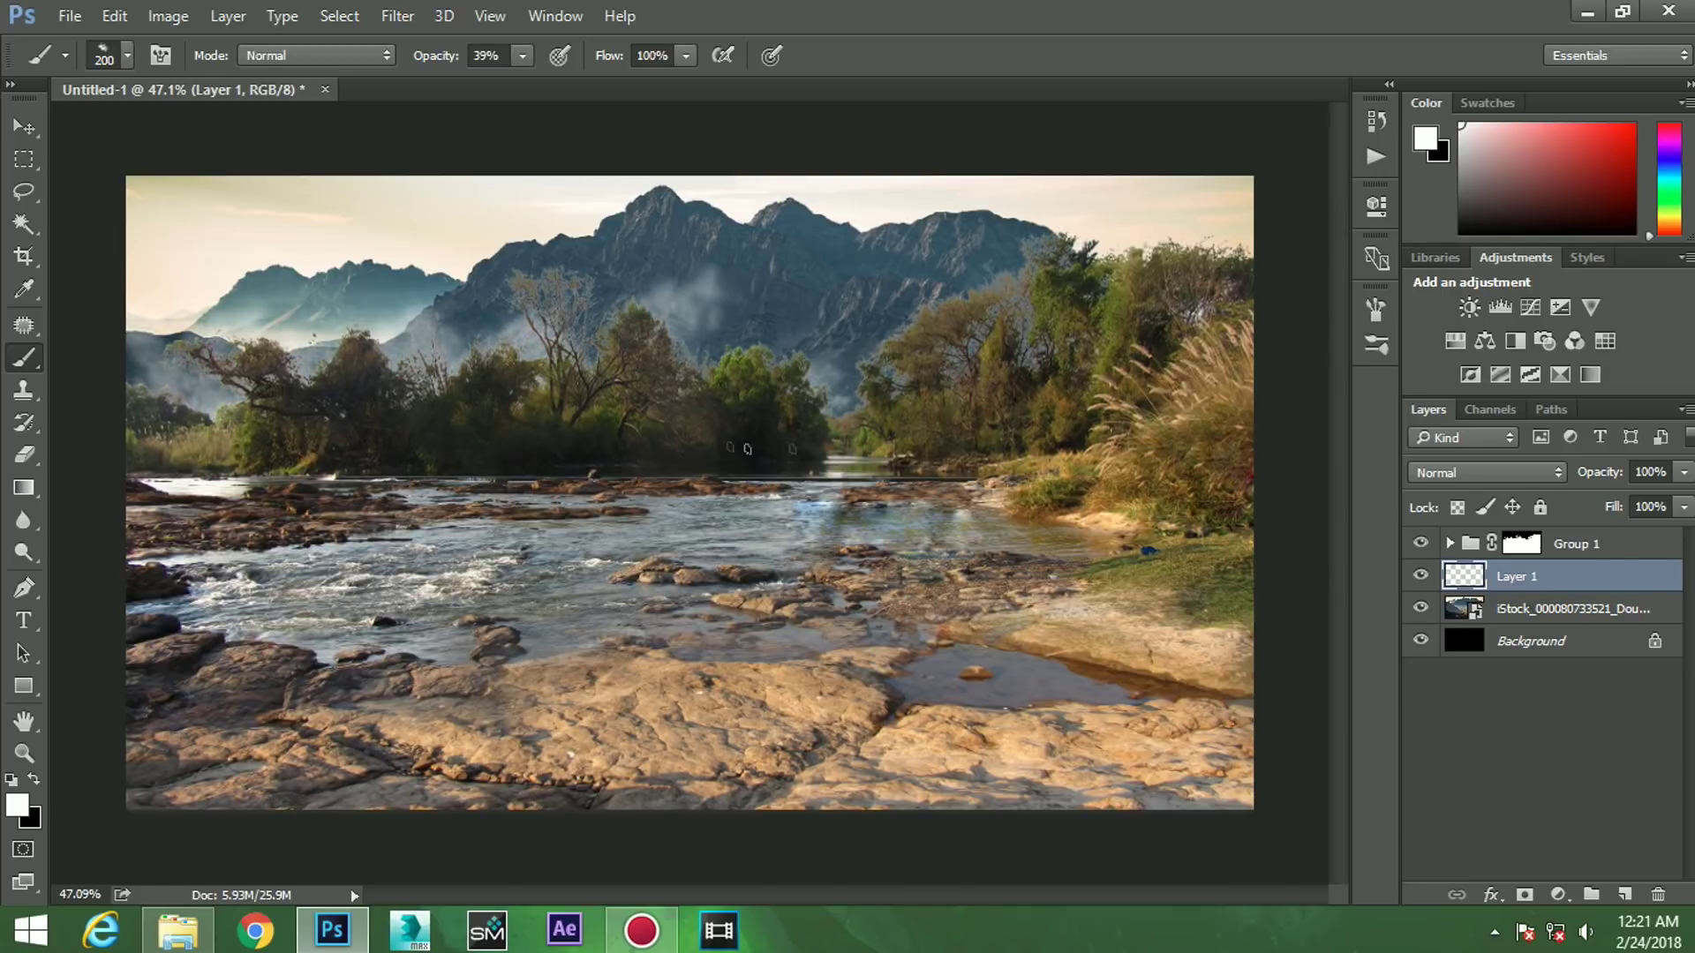
pyautogui.moveTo(712, 441); pyautogui.dragTo(883, 331)
pyautogui.moveTo(852, 392)
pyautogui.mouseDown()
pyautogui.moveTo(861, 278)
pyautogui.moveTo(1141, 359)
pyautogui.mouseUp()
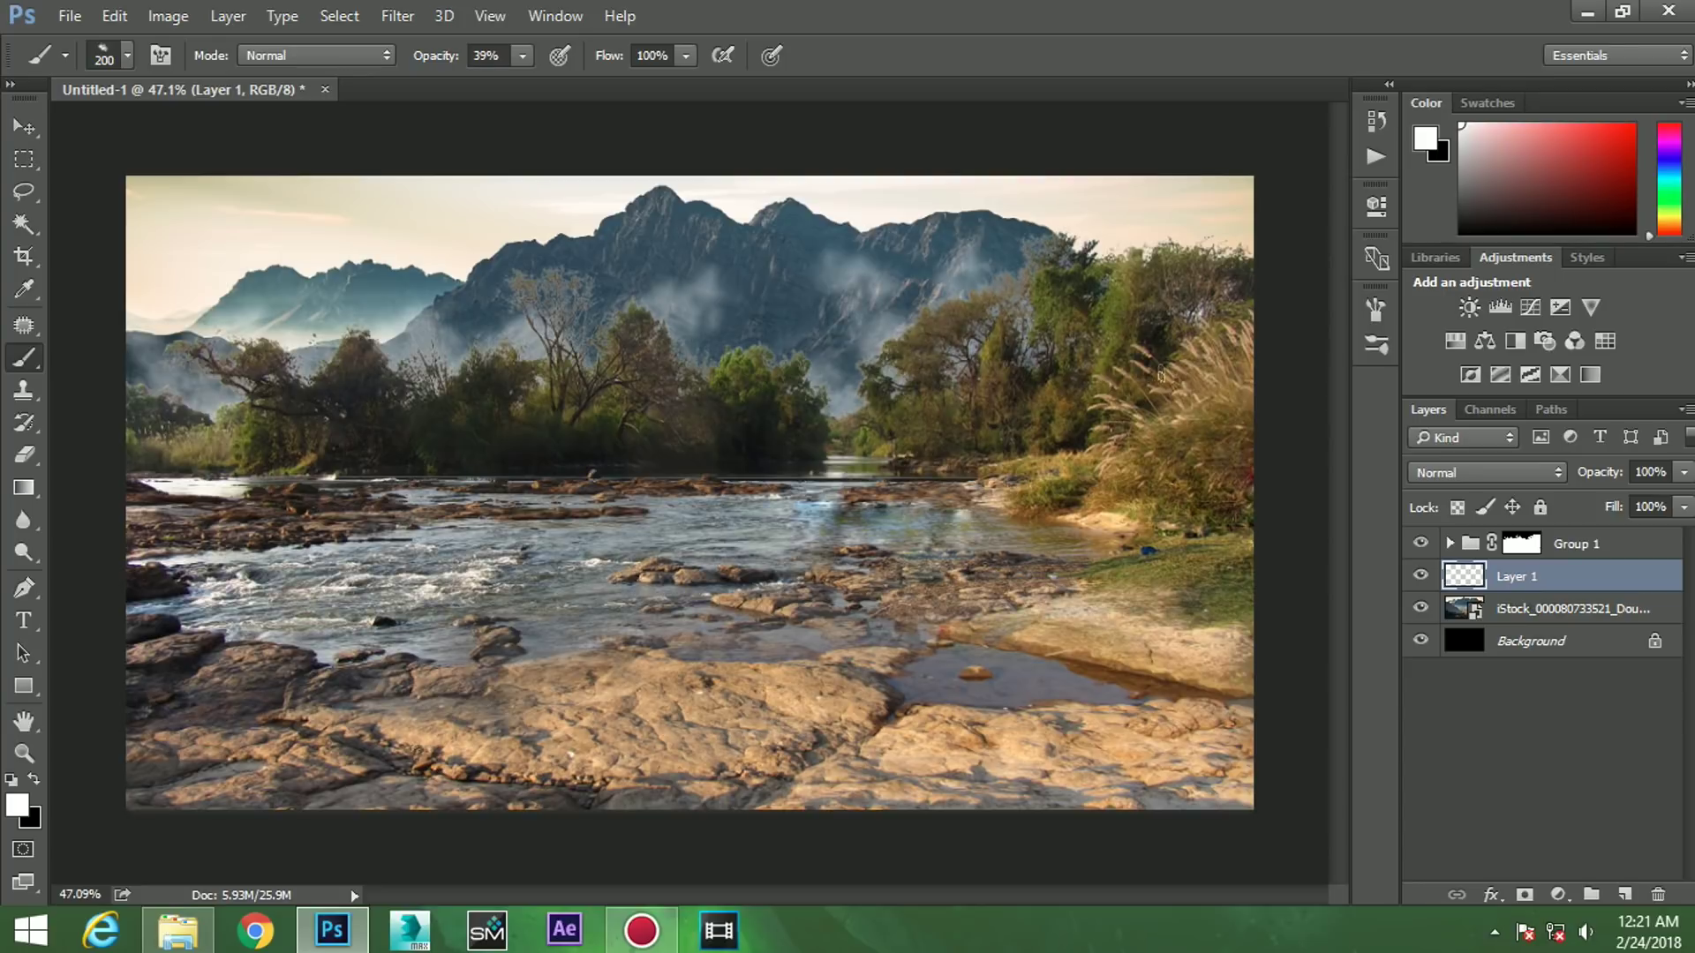
pyautogui.moveTo(687, 381)
pyautogui.mouseDown()
pyautogui.moveTo(750, 326)
pyautogui.moveTo(385, 377)
pyautogui.mouseUp()
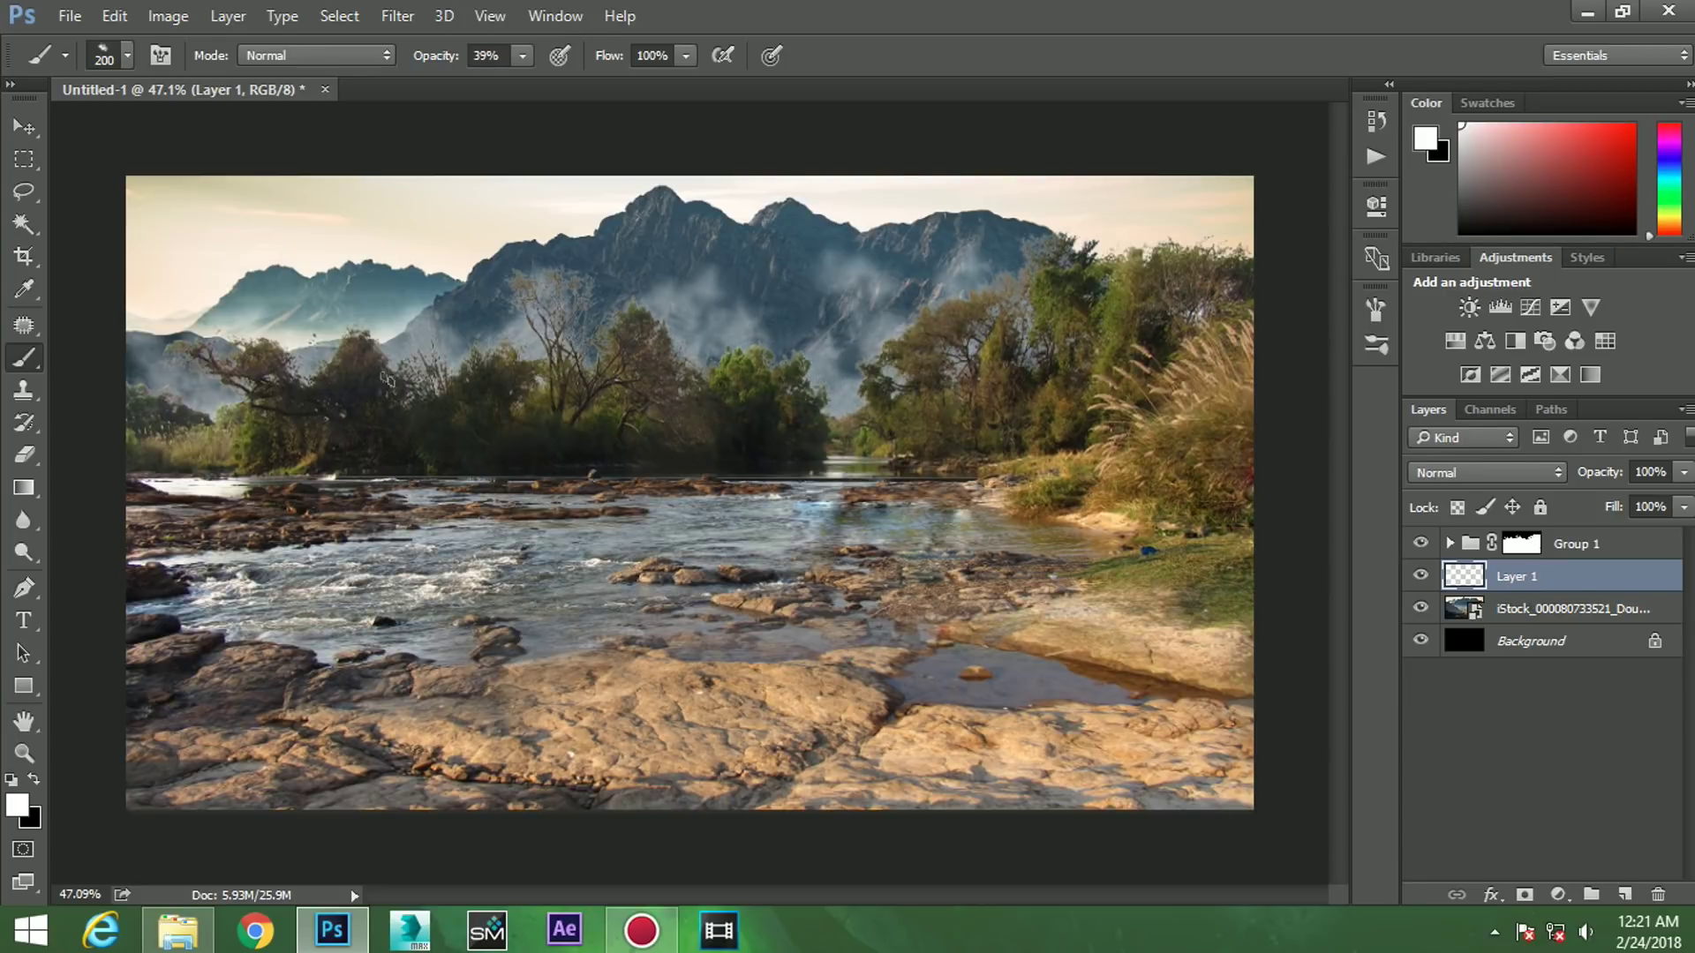
pyautogui.click(394, 16)
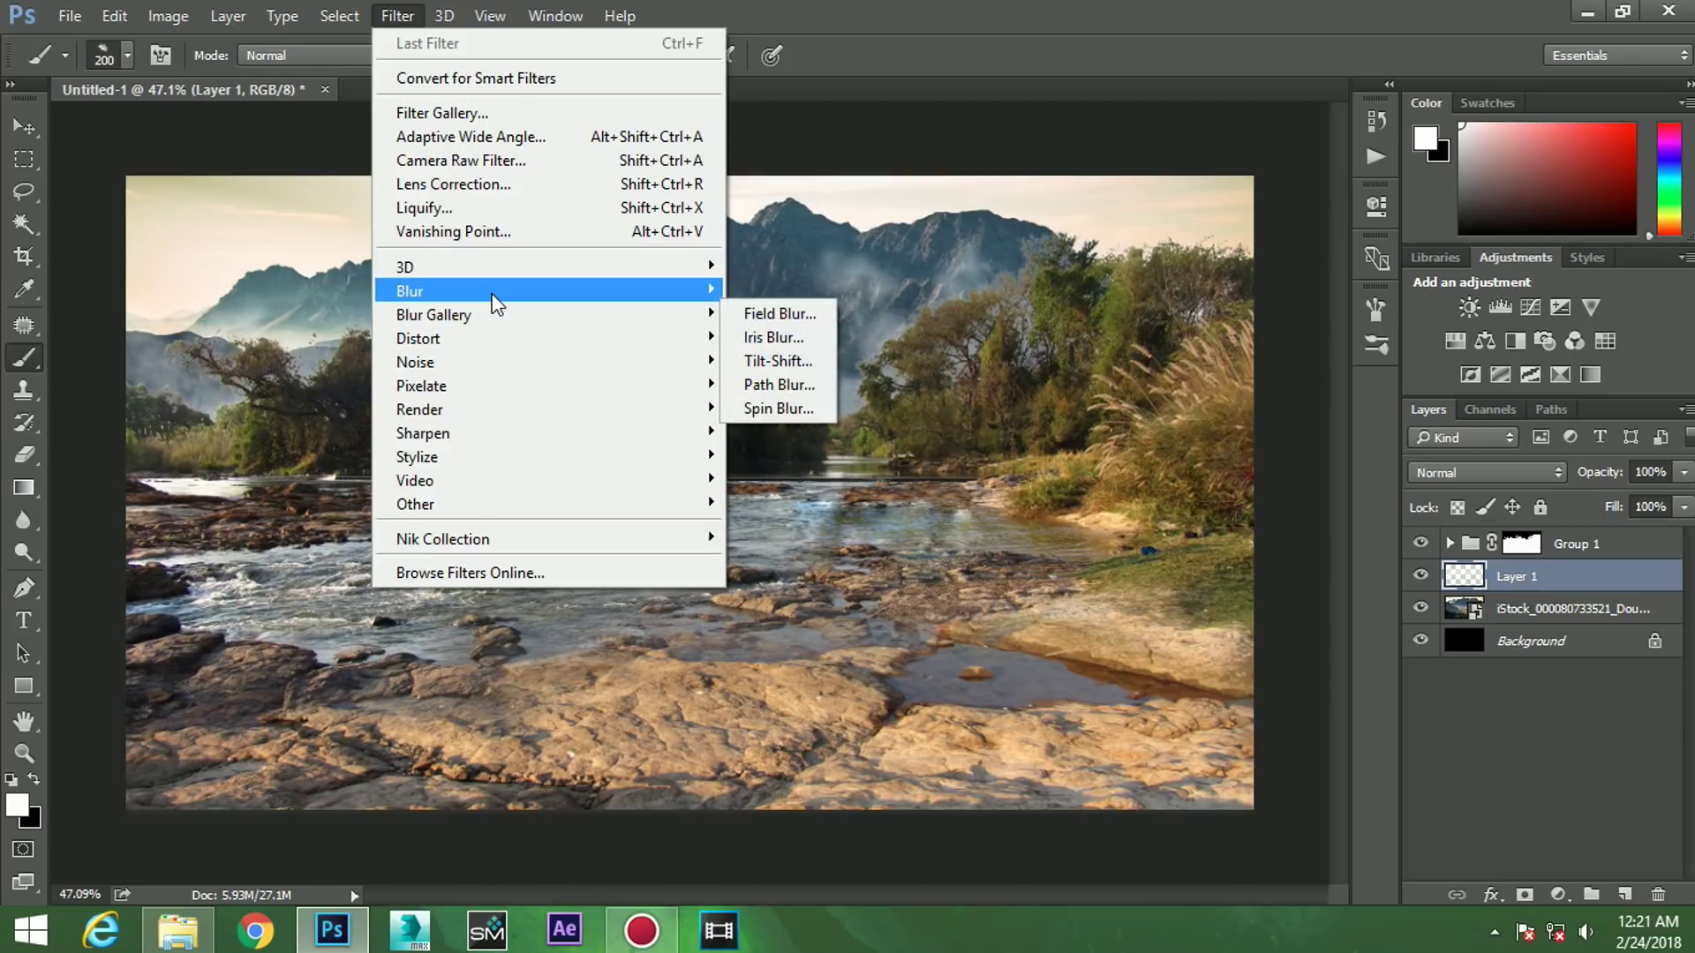
# - Blur Layer 1's mist with a 26.4 px Gaussian Blur and add a new Layer 2
pyautogui.click(803, 382)
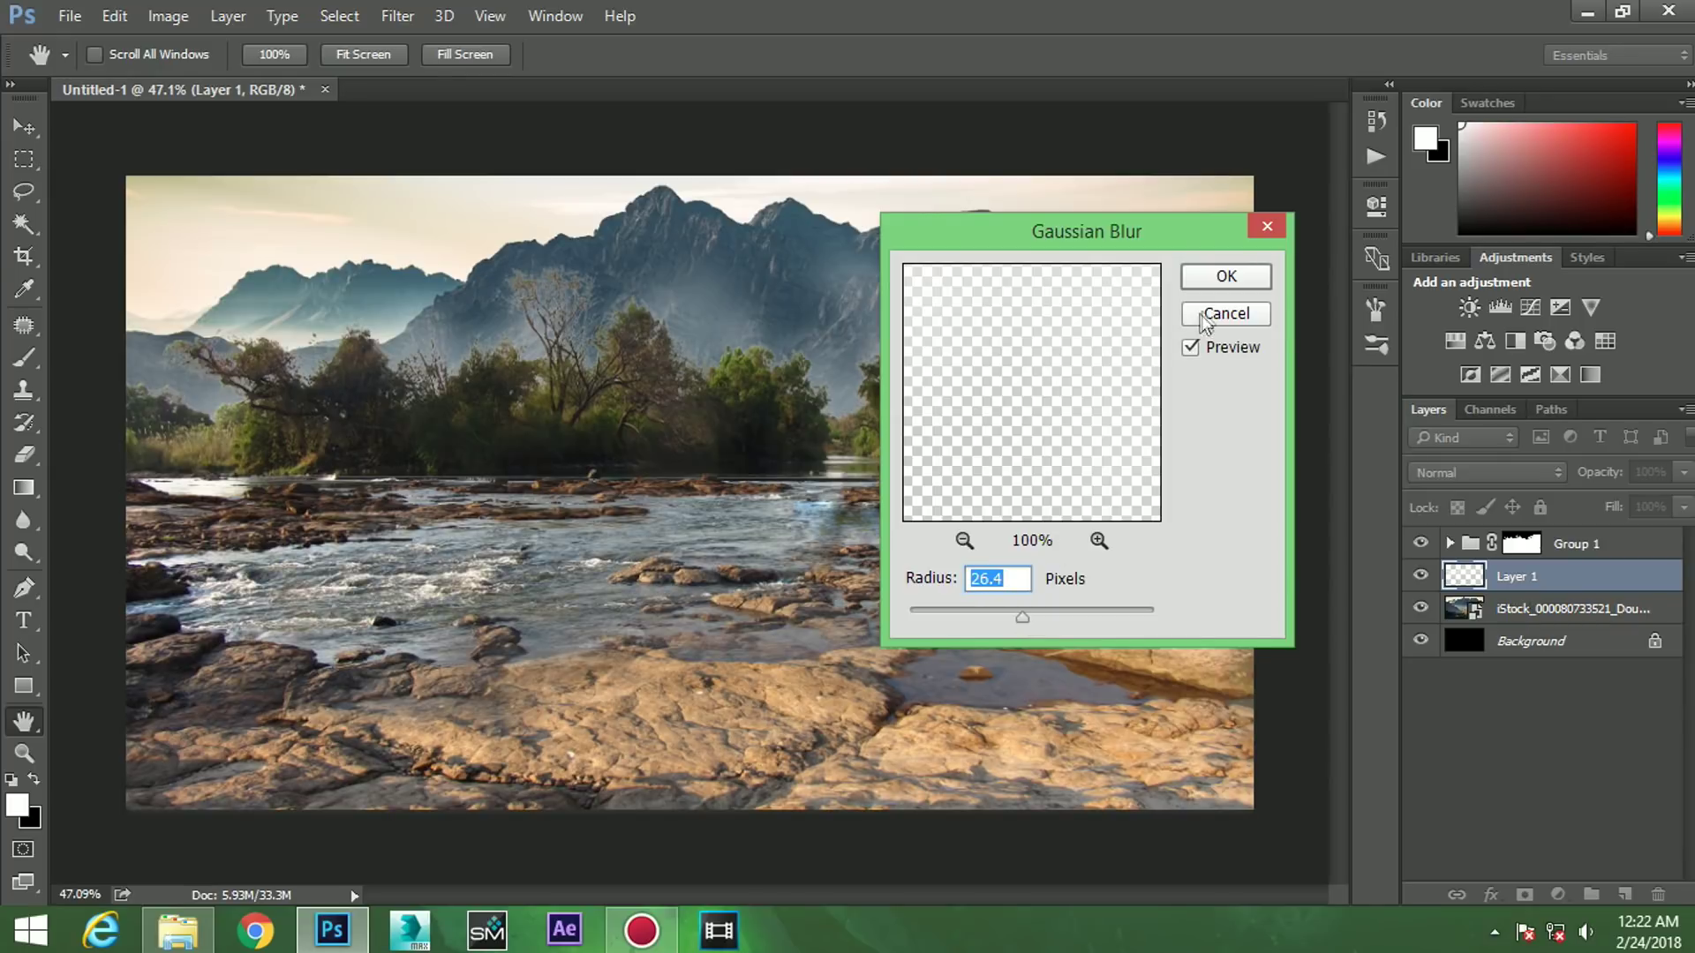
pyautogui.click(1214, 279)
pyautogui.click(1542, 551)
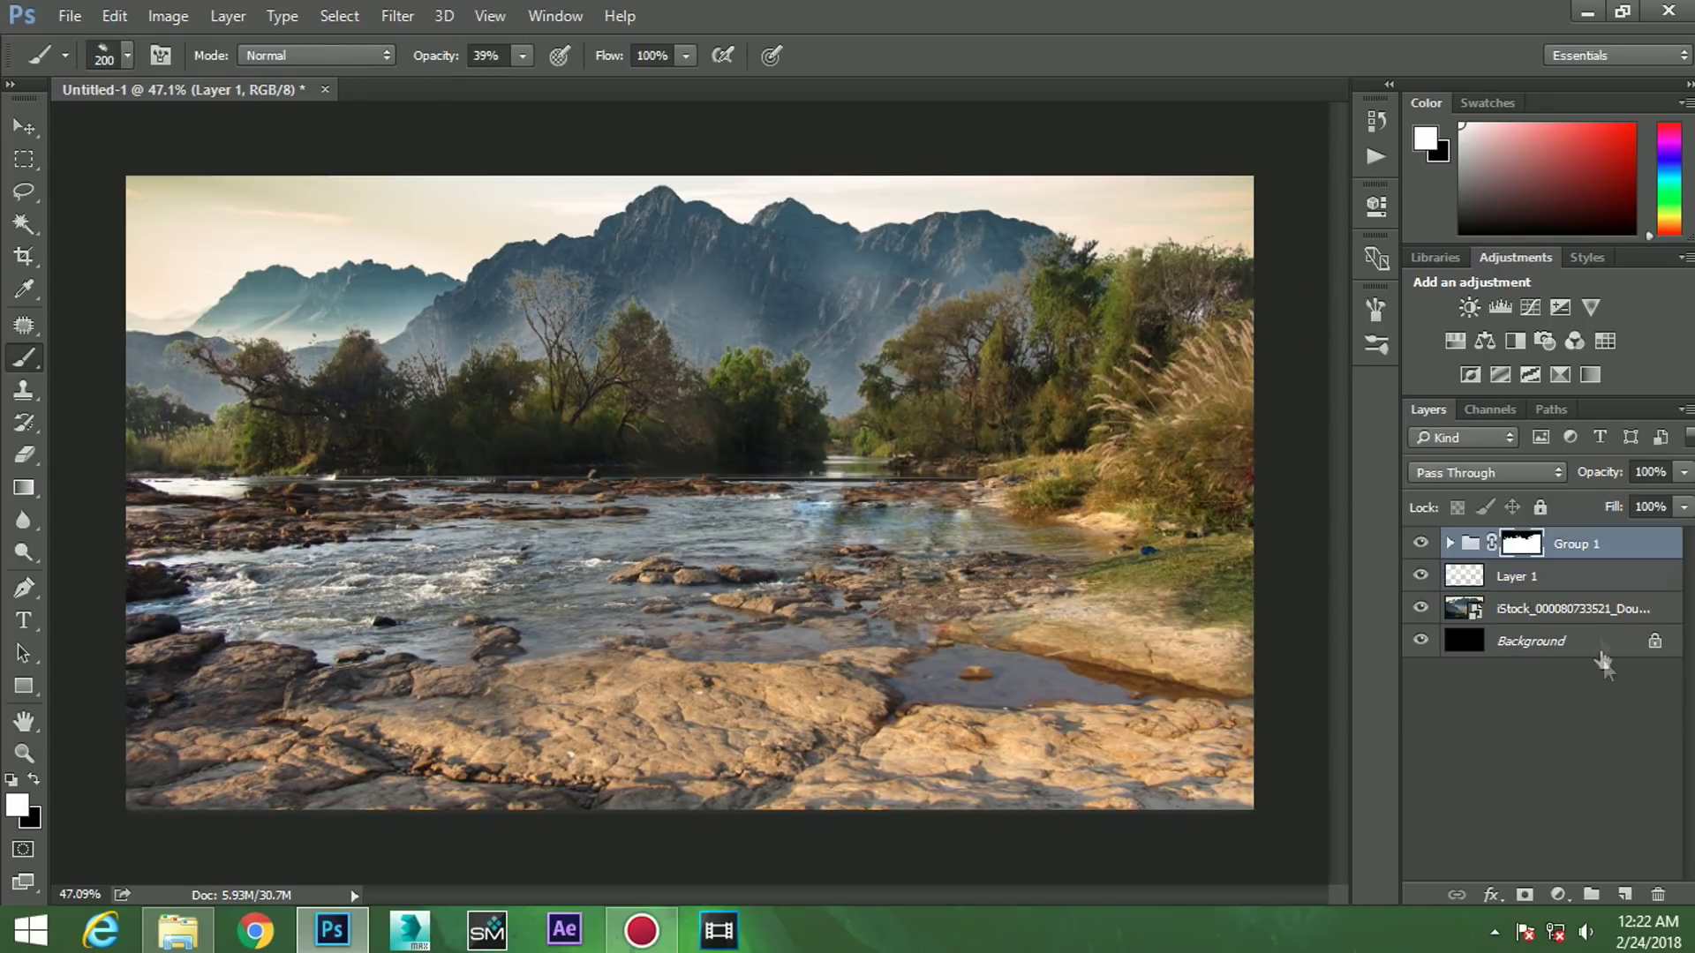
pyautogui.click(1624, 894)
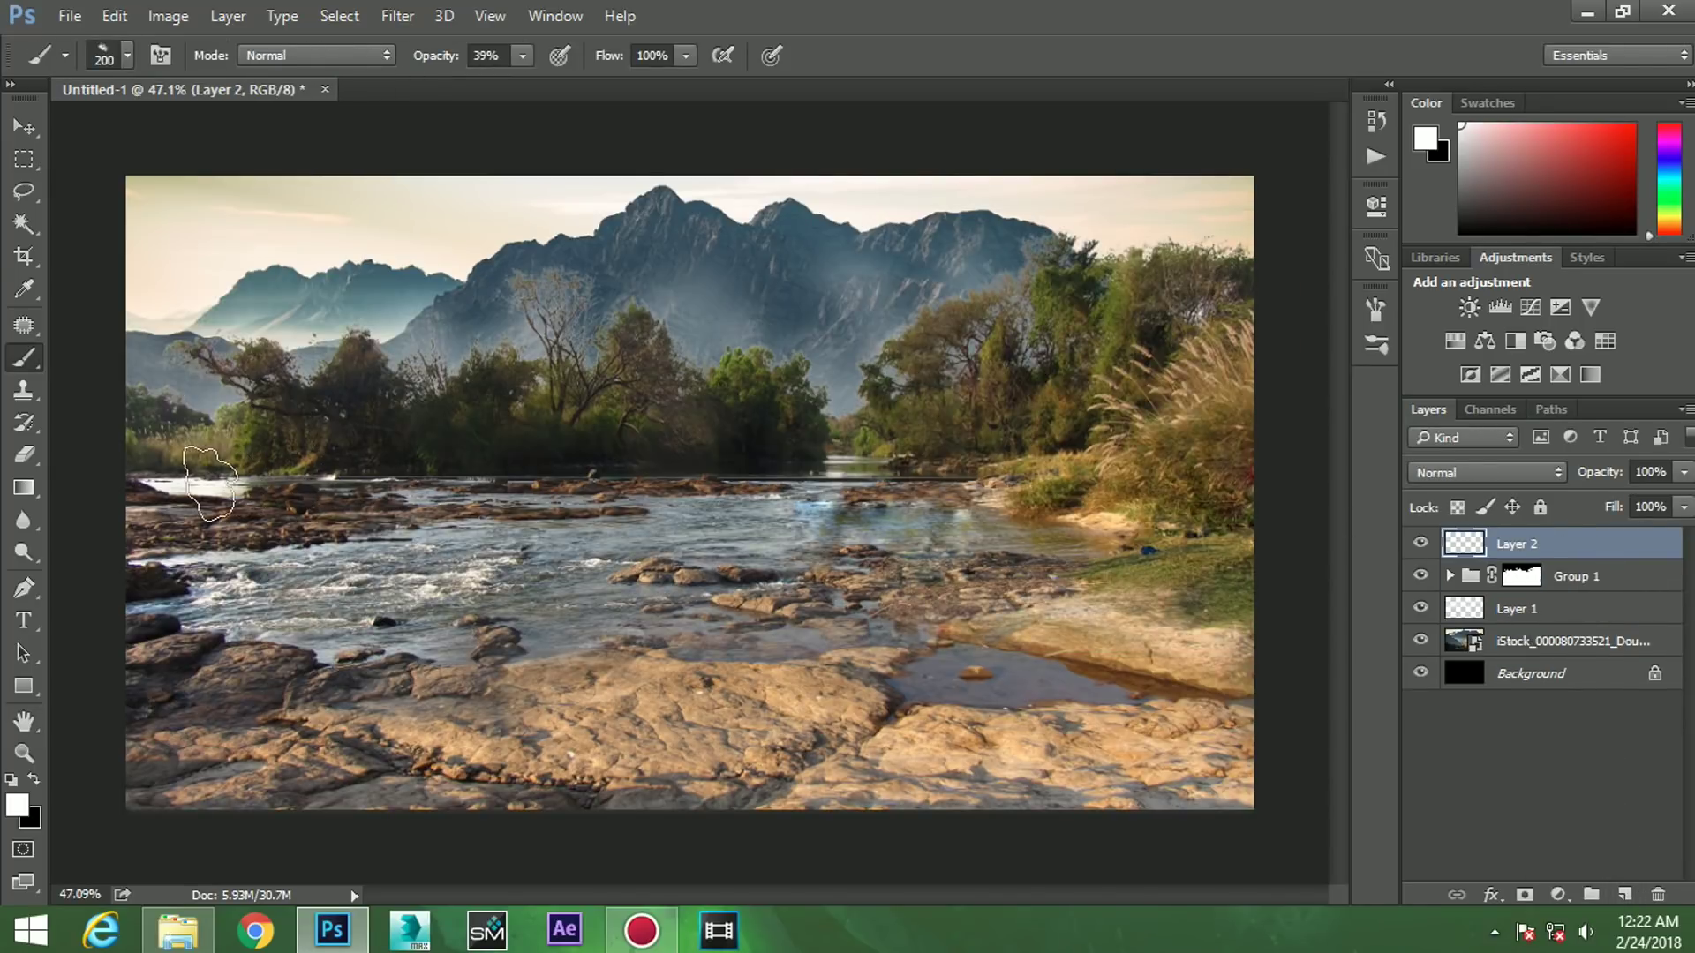
# - Paint a white mist band along the treeline, then erase it off the right and left water
pyautogui.moveTo(209, 483); pyautogui.dragTo(492, 448)
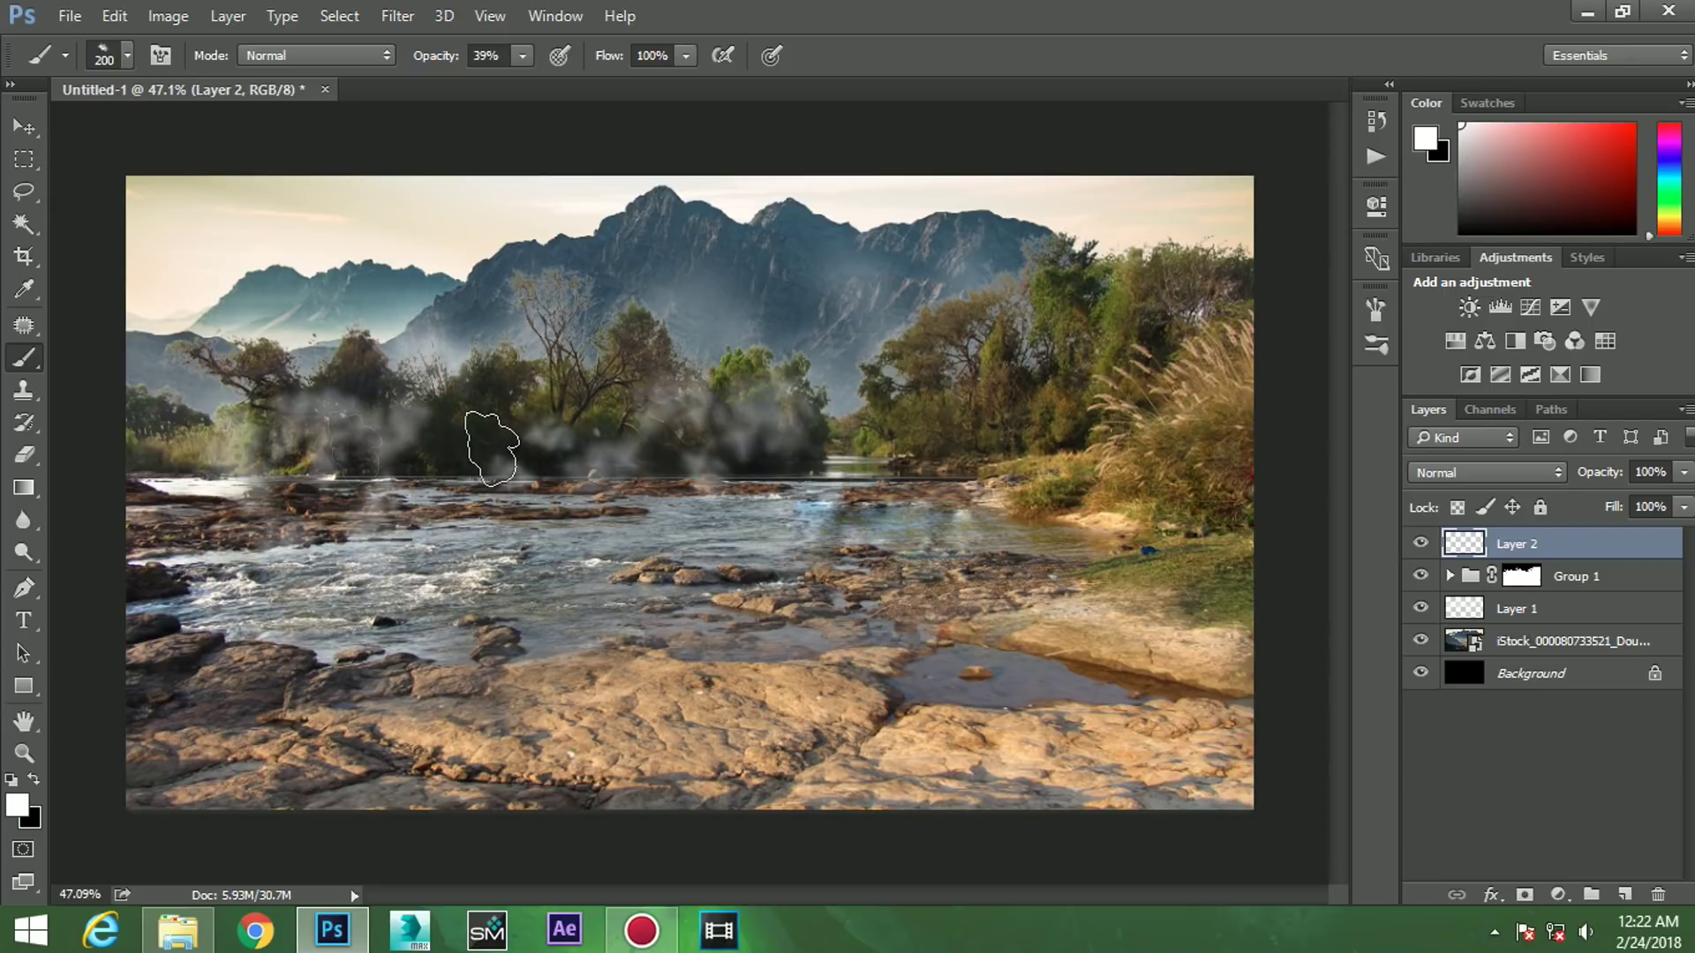
pyautogui.moveTo(491, 447); pyautogui.dragTo(485, 530)
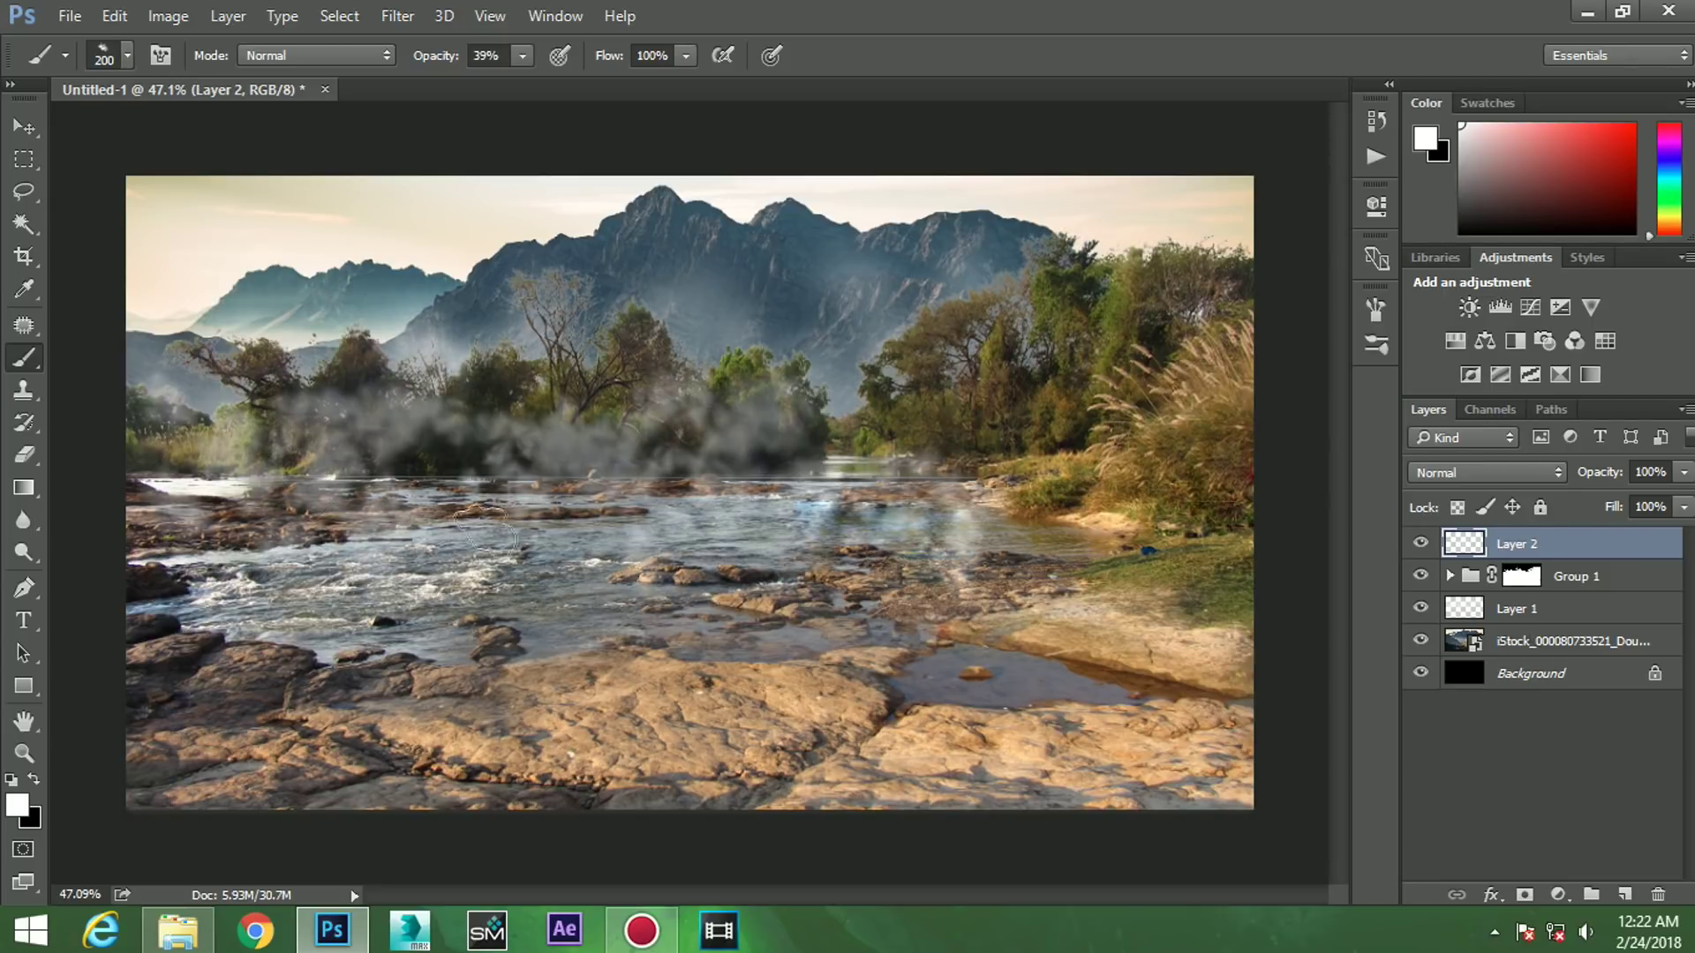
pyautogui.press('e')
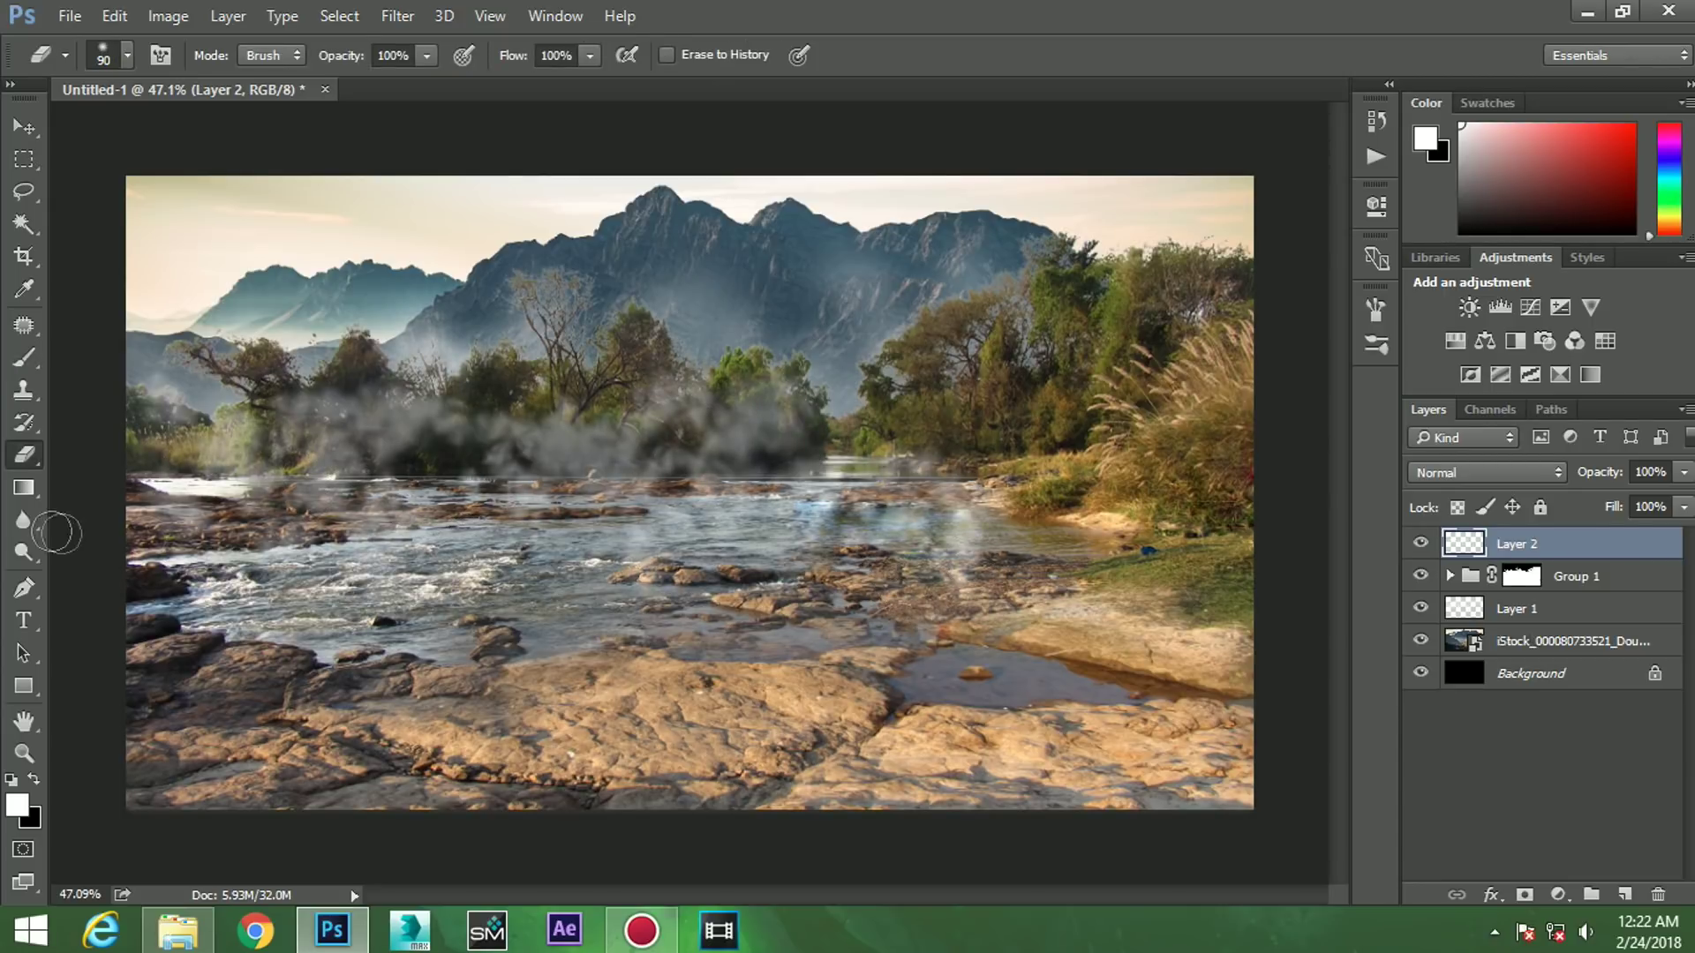
pyautogui.moveTo(759, 524); pyautogui.dragTo(965, 549)
pyautogui.press(']')
pyautogui.press(']')
pyautogui.press(']')
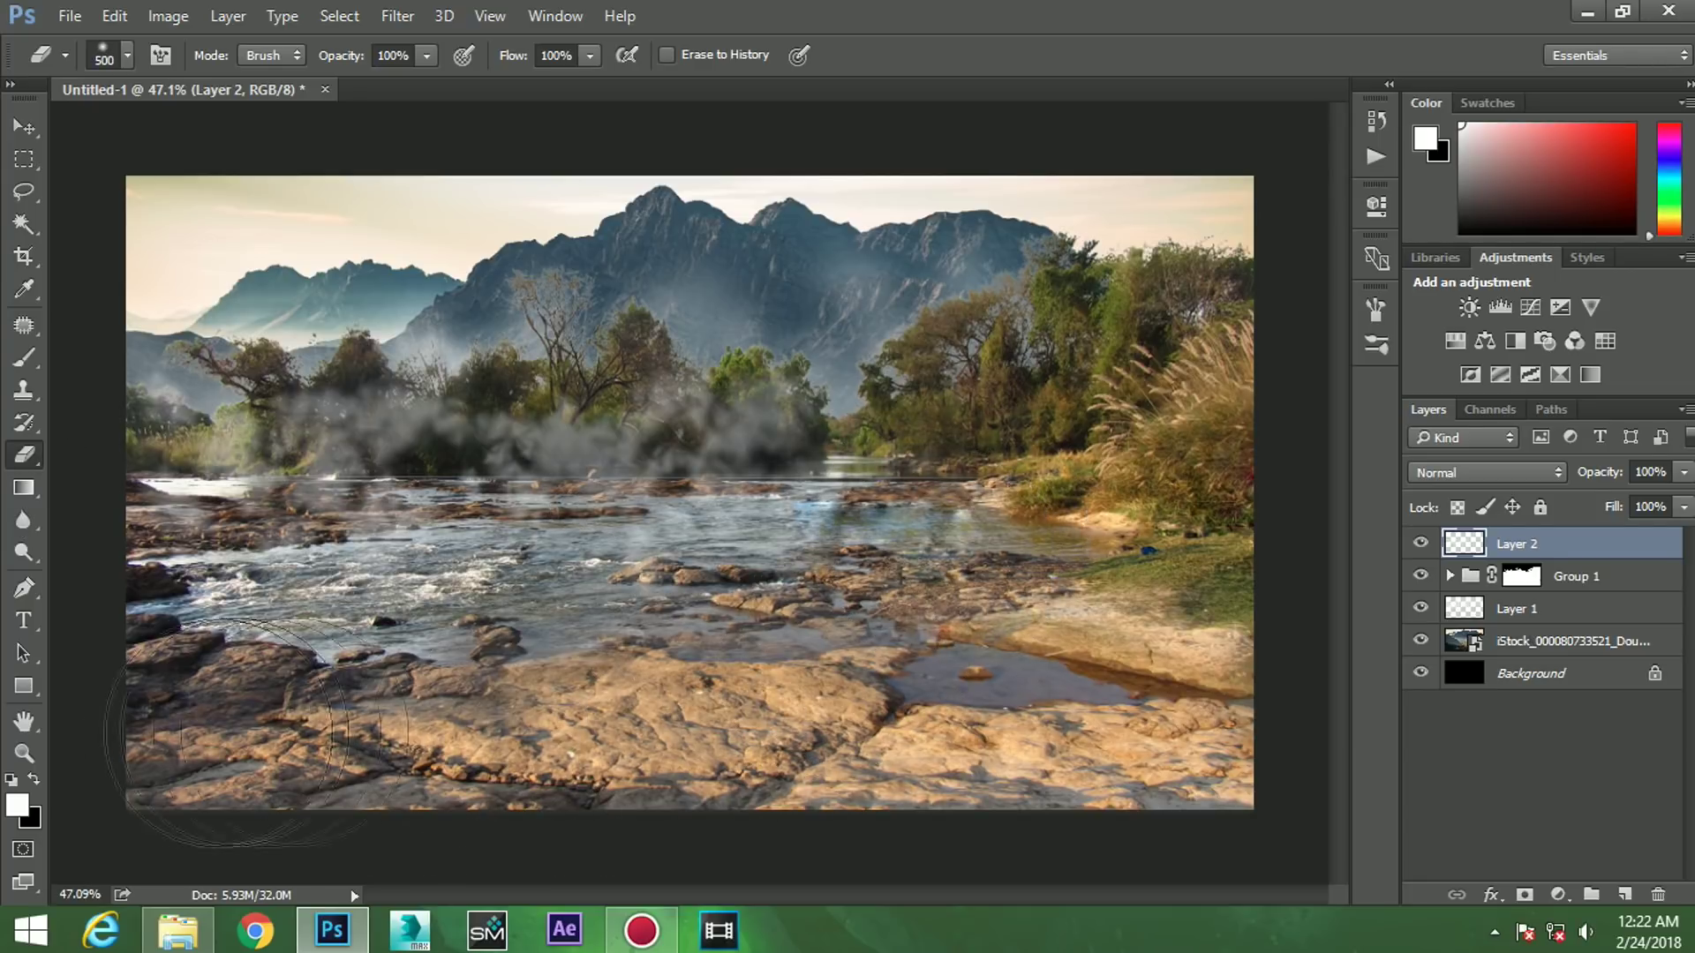
pyautogui.moveTo(441, 634); pyautogui.dragTo(155, 618)
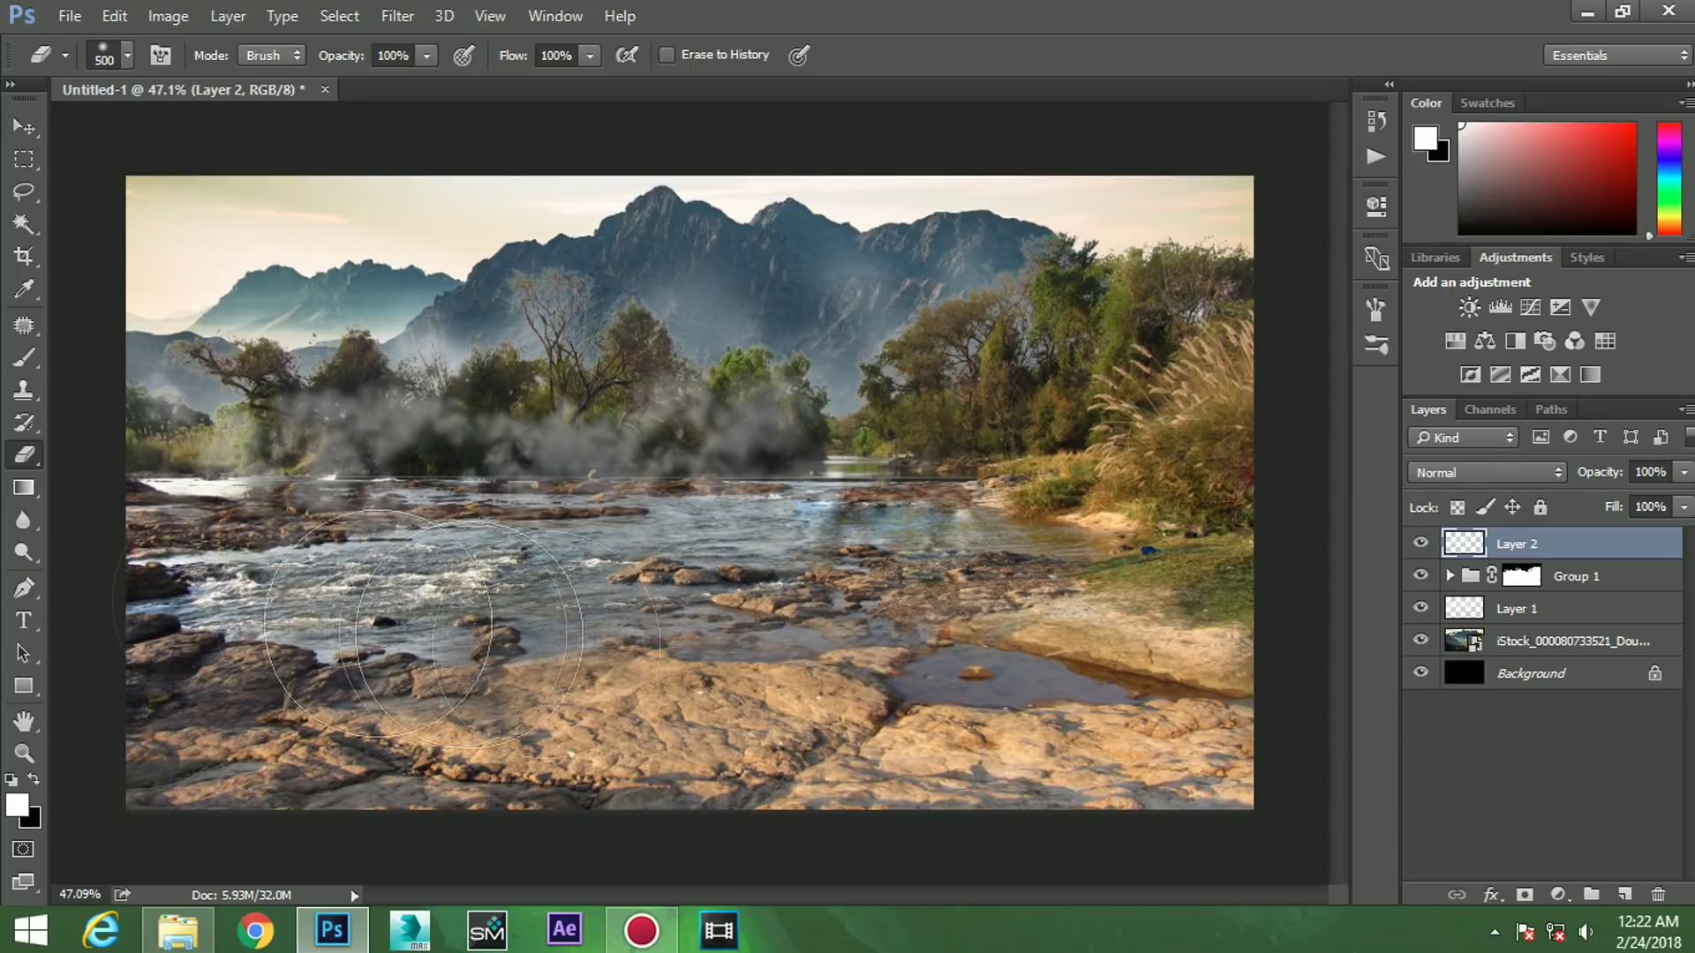
pyautogui.click(397, 16)
pyautogui.click(455, 46)
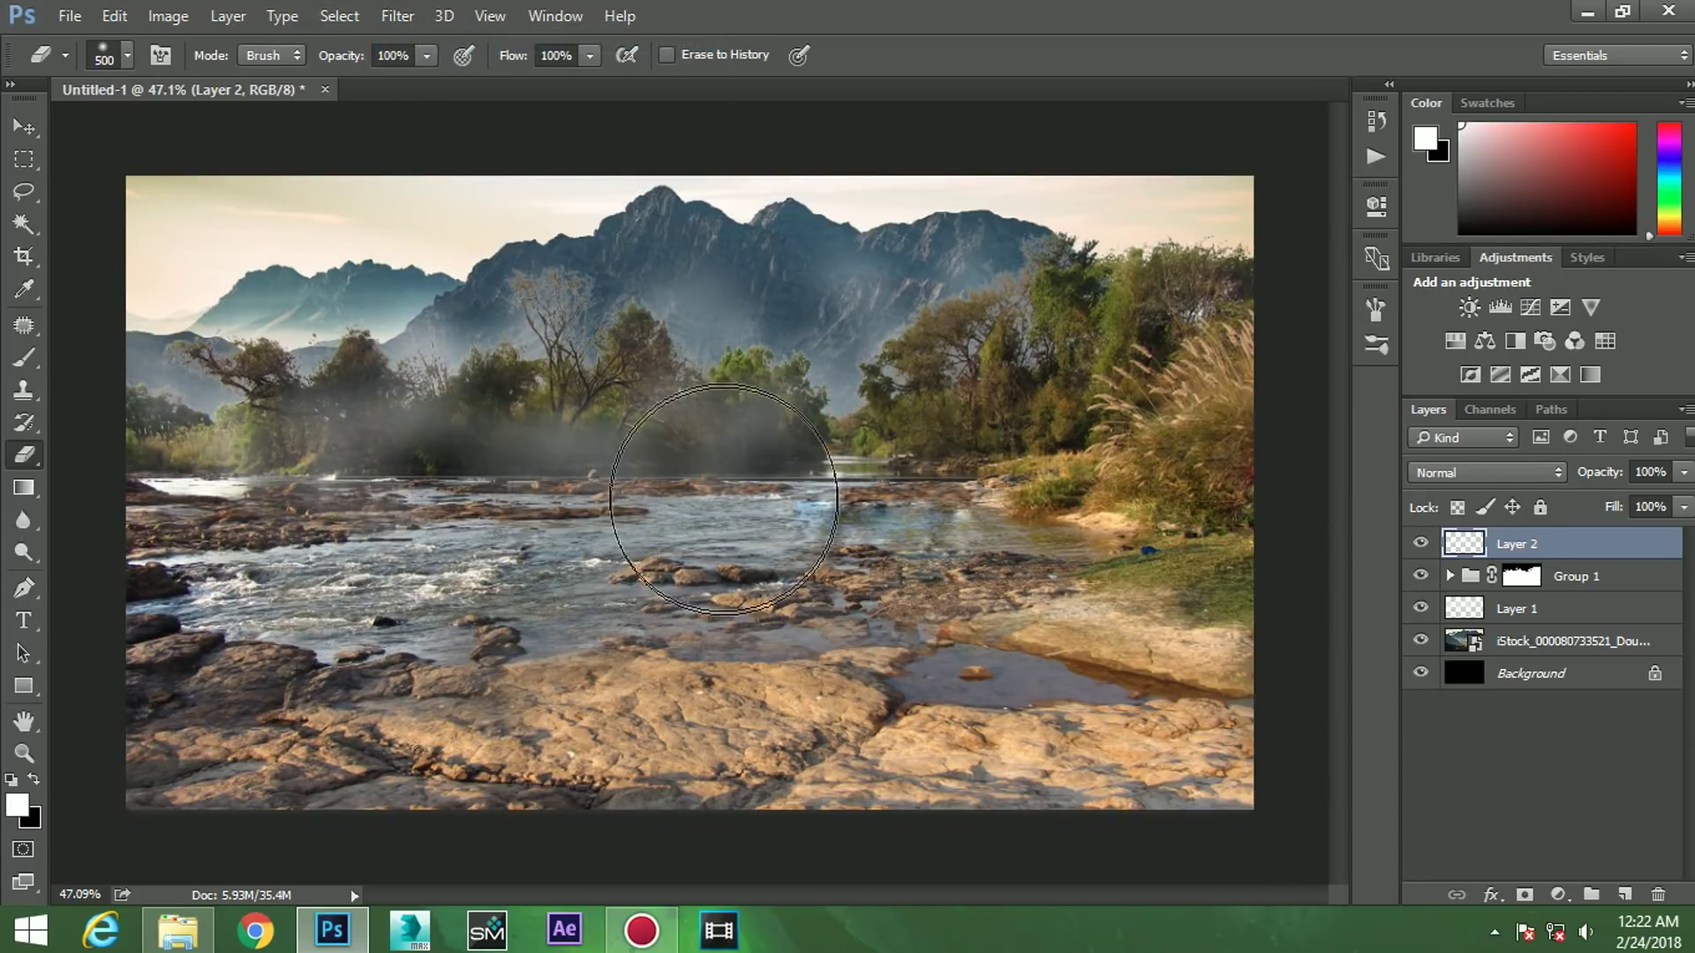
pyautogui.press('v')
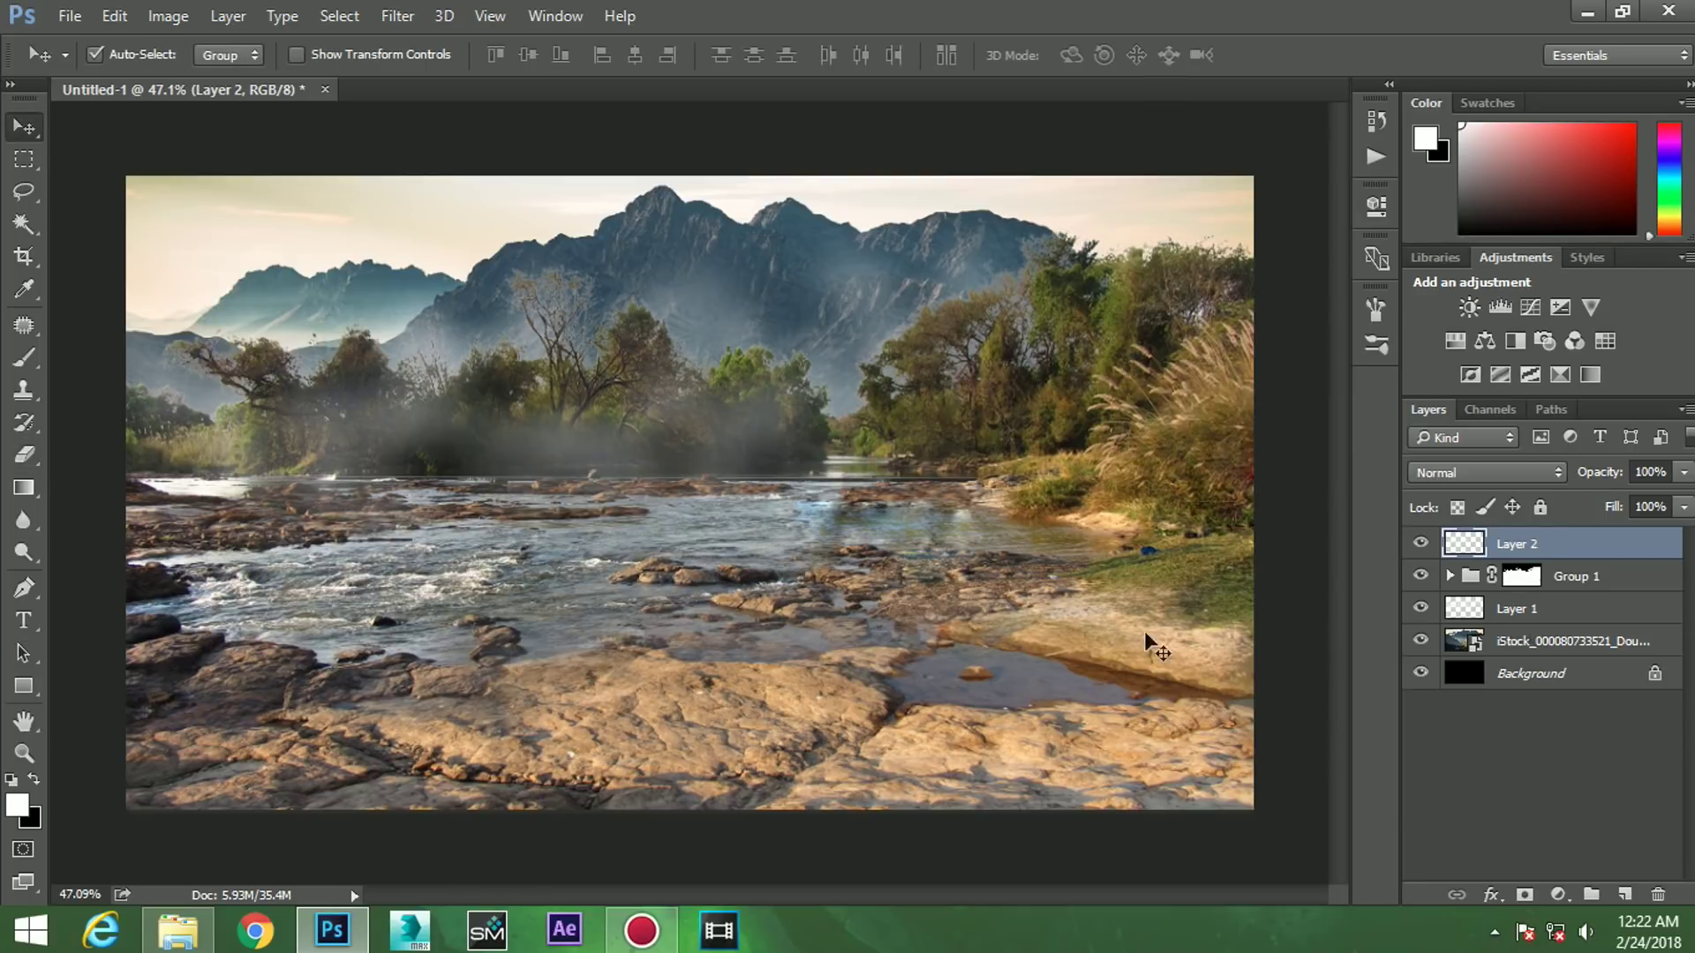
# - Add a Hue/Saturation adjustment layer lowering the scene's saturation to -46
pyautogui.click(1456, 341)
pyautogui.moveTo(1161, 408); pyautogui.dragTo(1082, 411)
pyautogui.click(1302, 189)
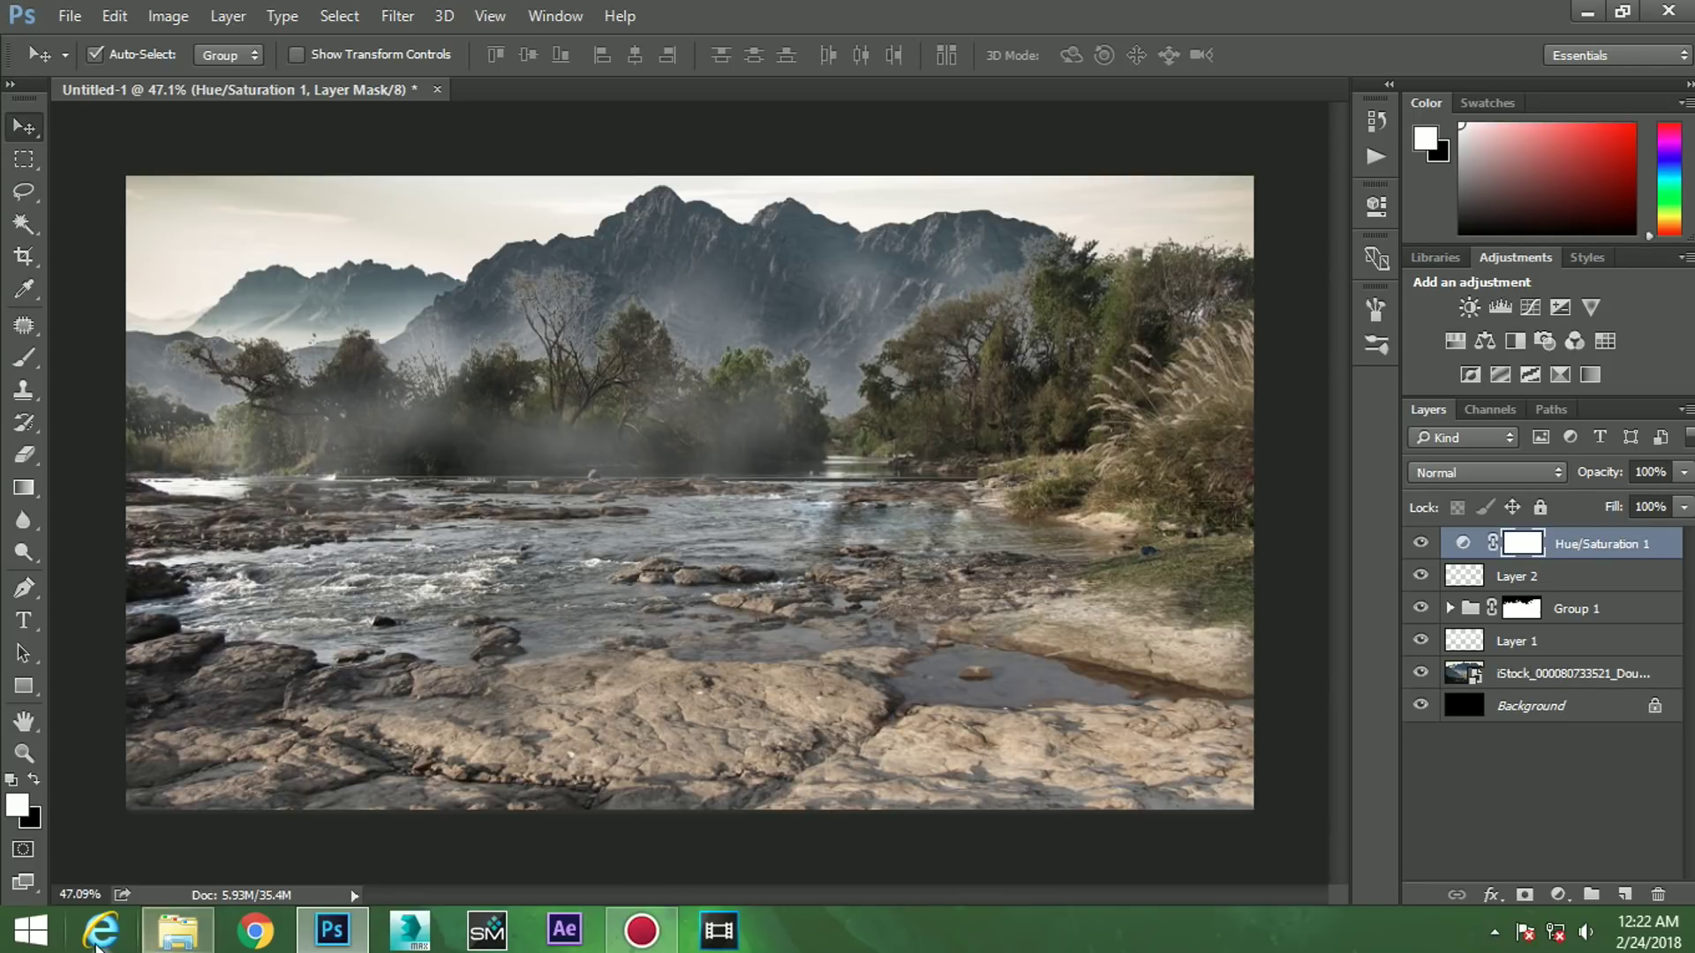
# - Open the girl-sitting photo in Photoshop by dragging it from Explorer
pyautogui.click(177, 929)
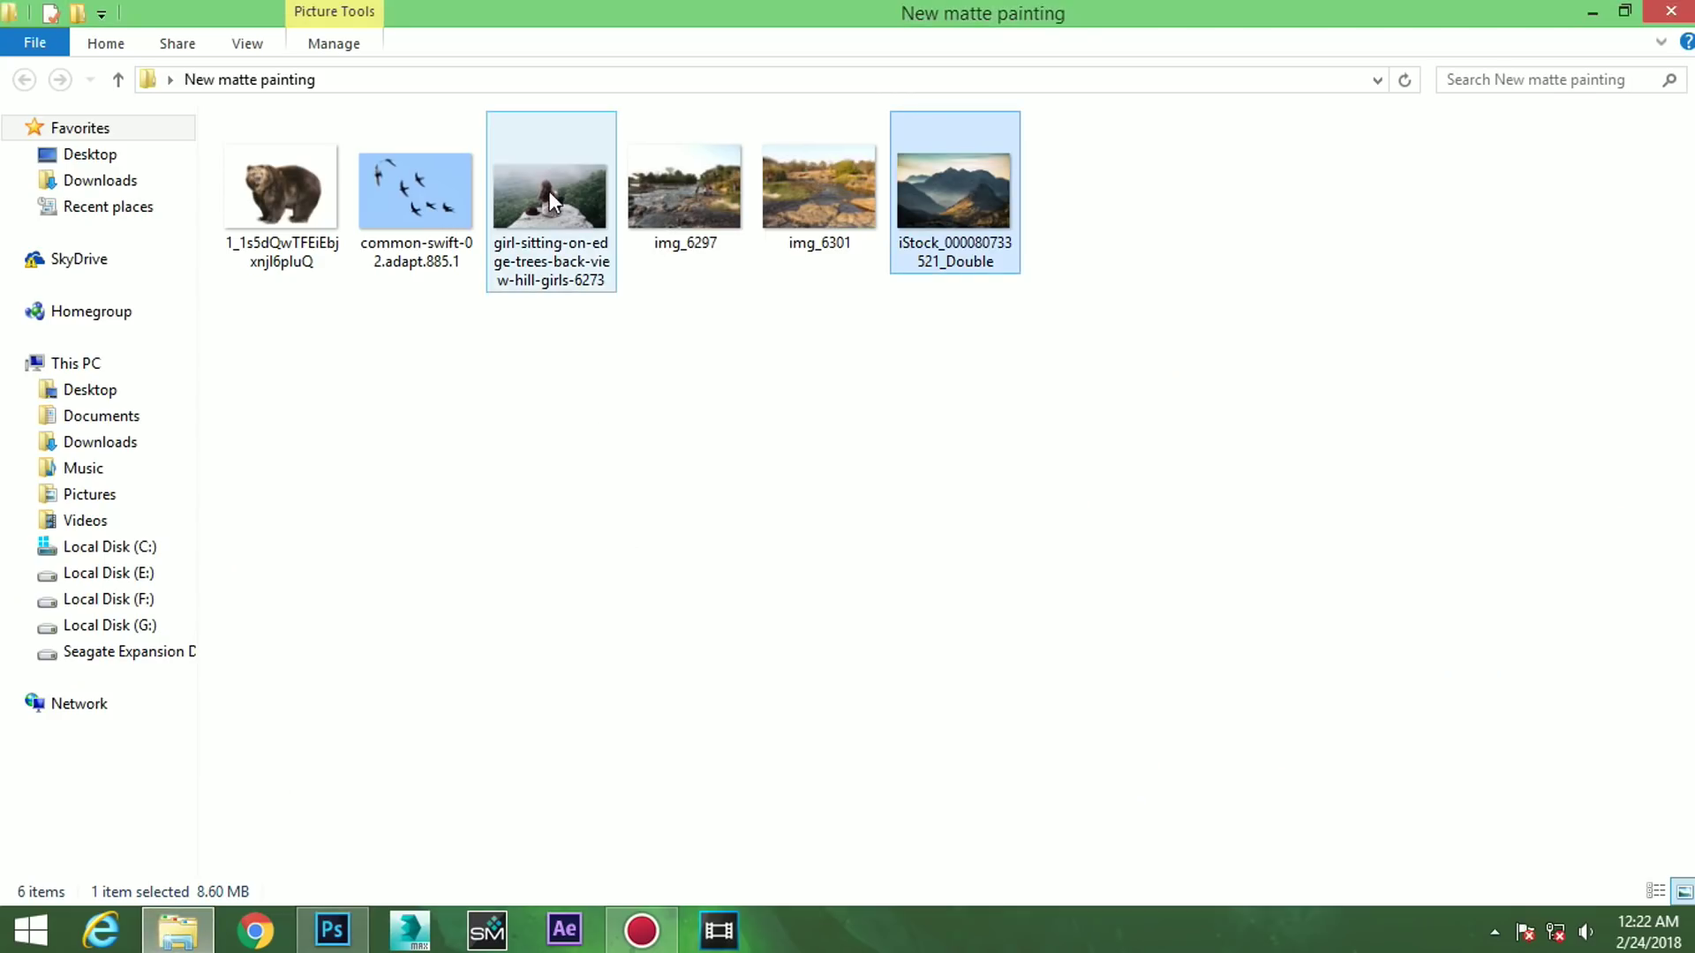
pyautogui.moveTo(548, 191); pyautogui.dragTo(362, 926)
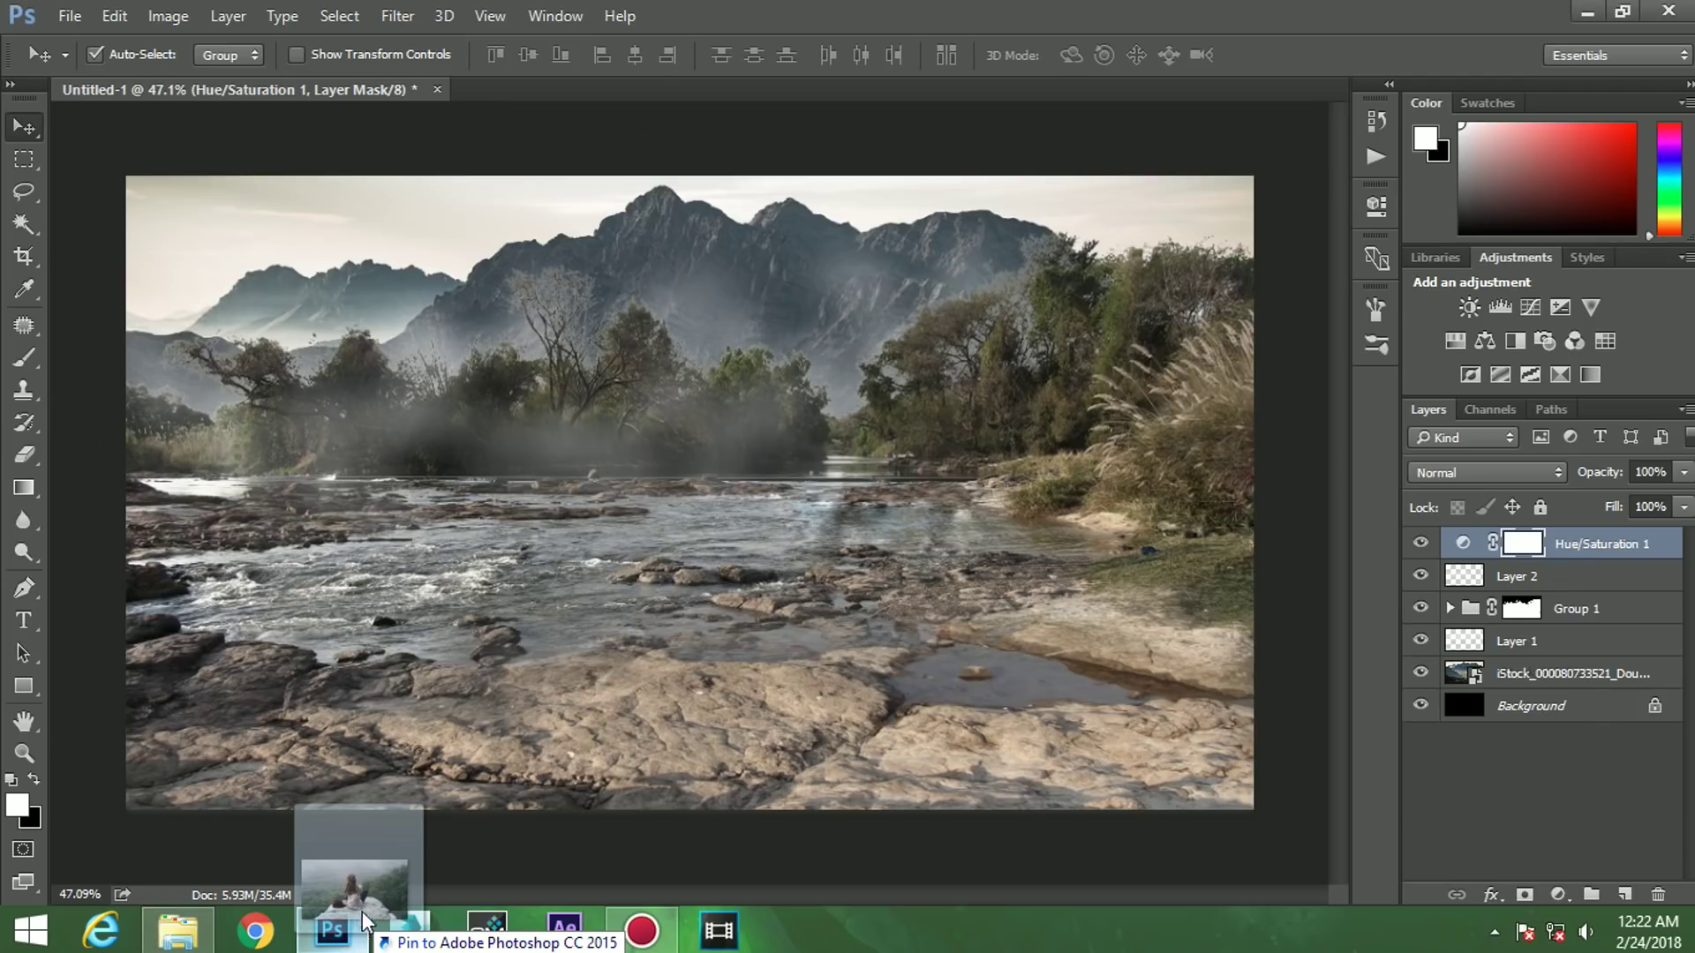
pyautogui.moveTo(362, 926); pyautogui.dragTo(725, 82)
pyautogui.scroll(2, 603, 408)
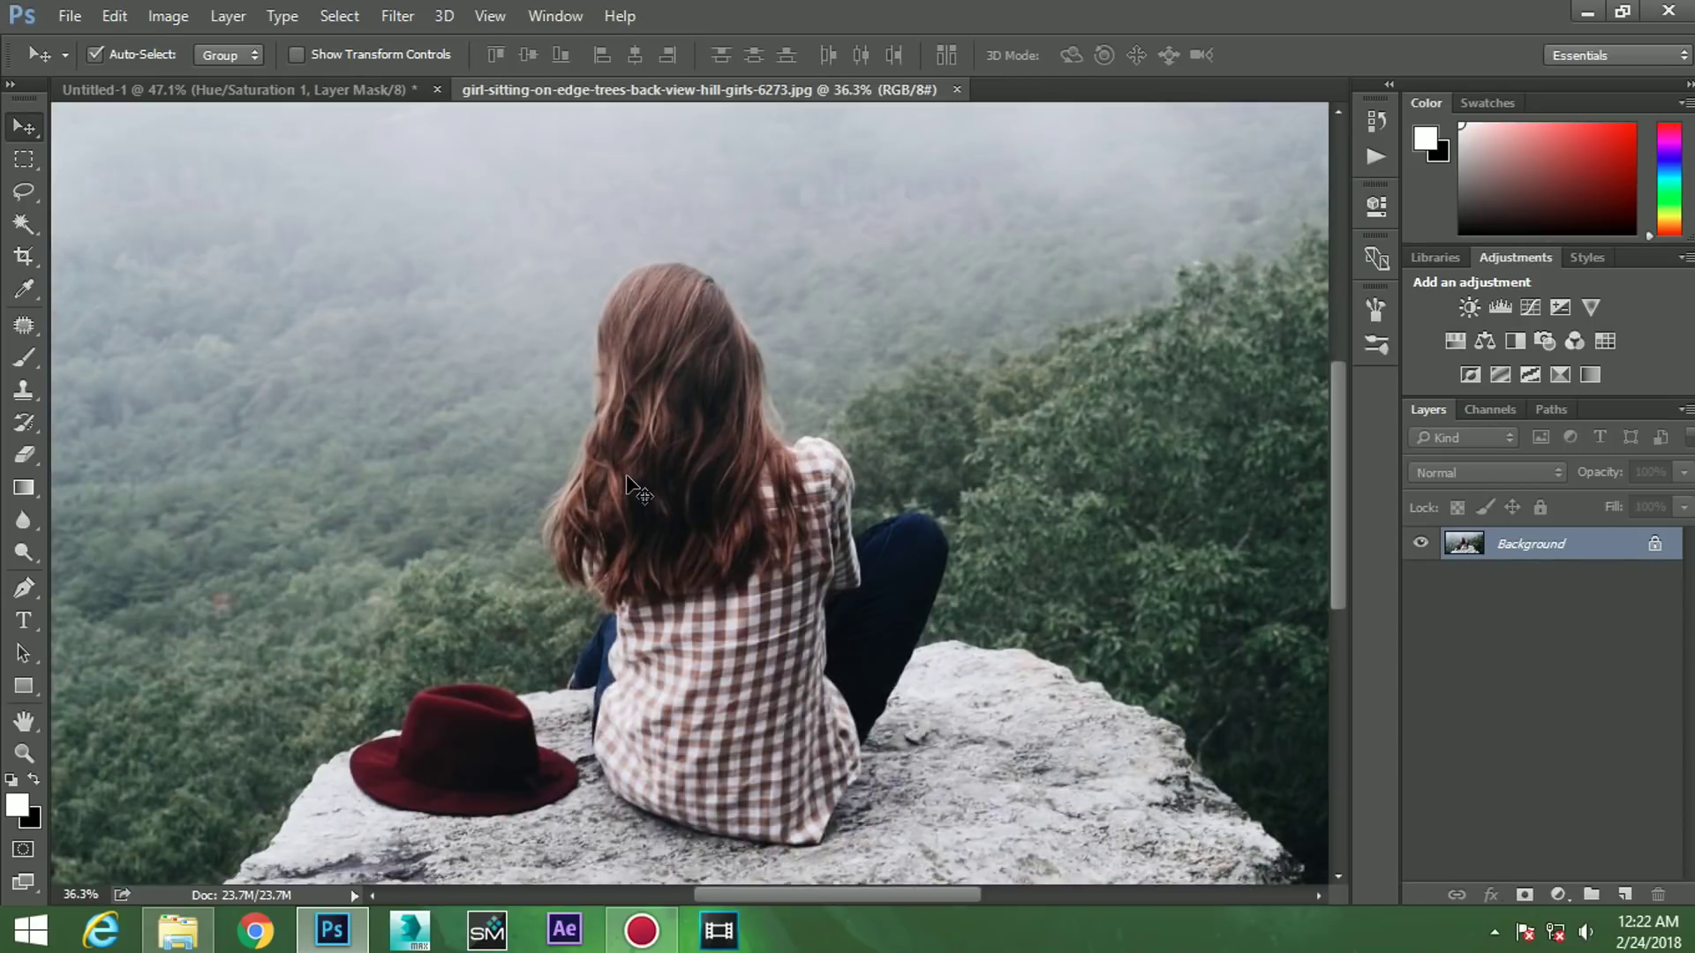
# - Quick-select the girl's hair, shirt and jeans
pyautogui.click(18, 224)
pyautogui.click(106, 220)
pyautogui.moveTo(642, 441); pyautogui.dragTo(649, 318)
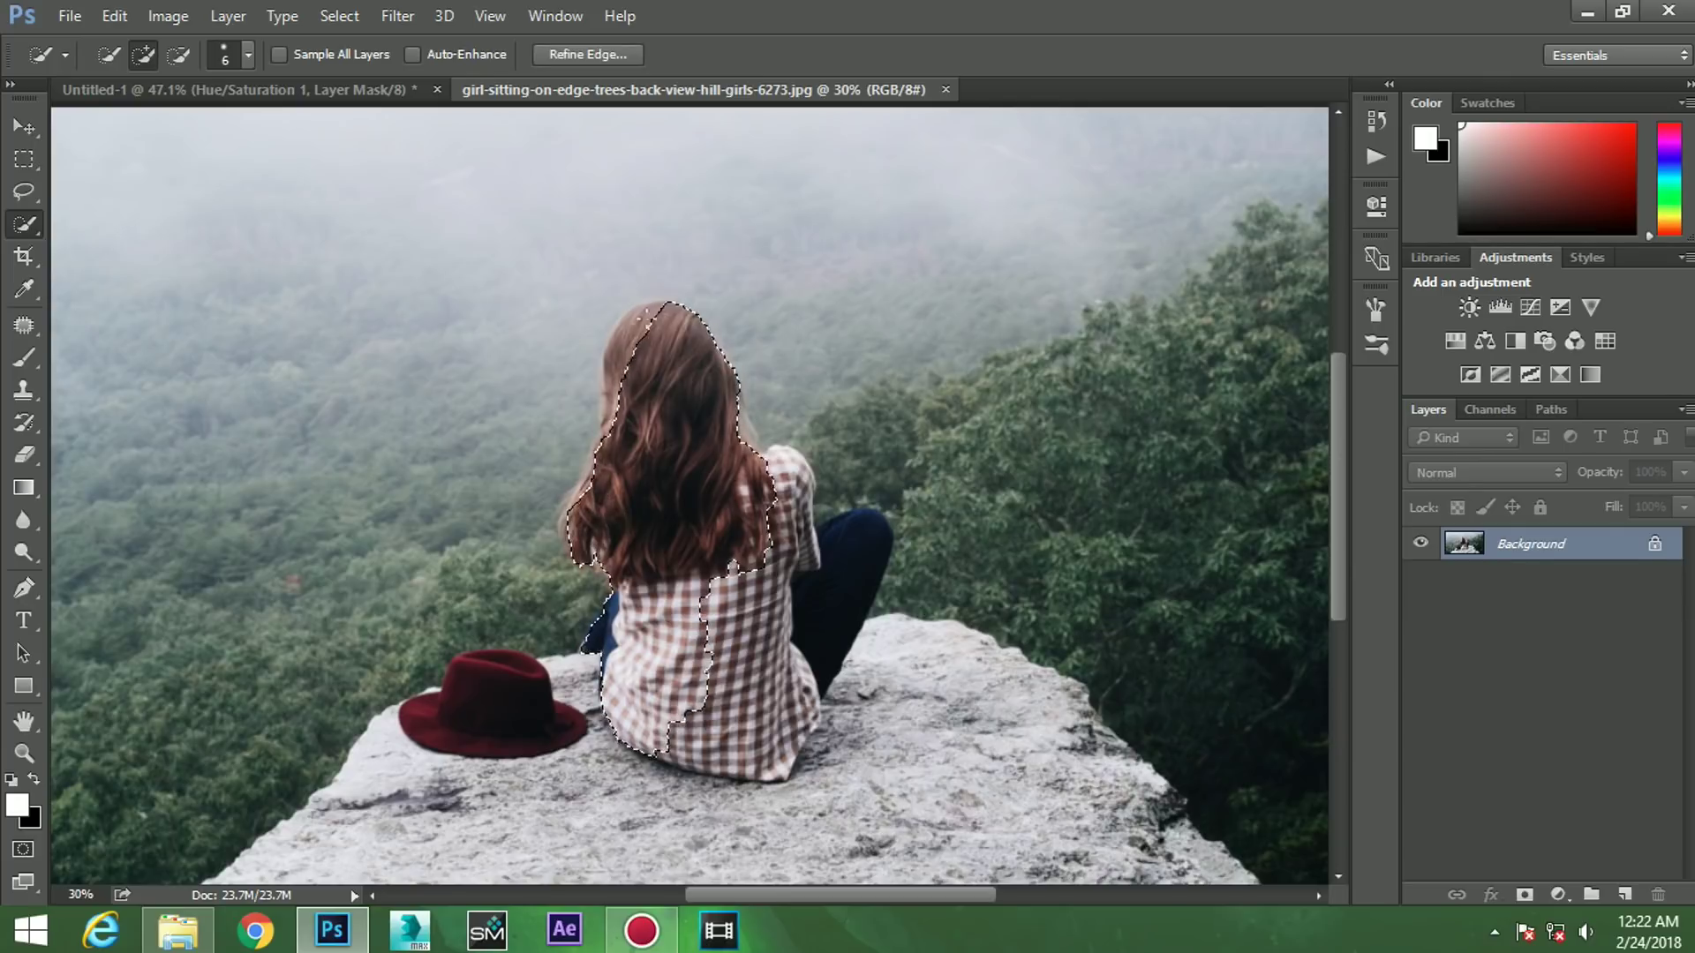
pyautogui.moveTo(750, 636); pyautogui.dragTo(852, 547)
pyautogui.moveTo(759, 698); pyautogui.dragTo(777, 759)
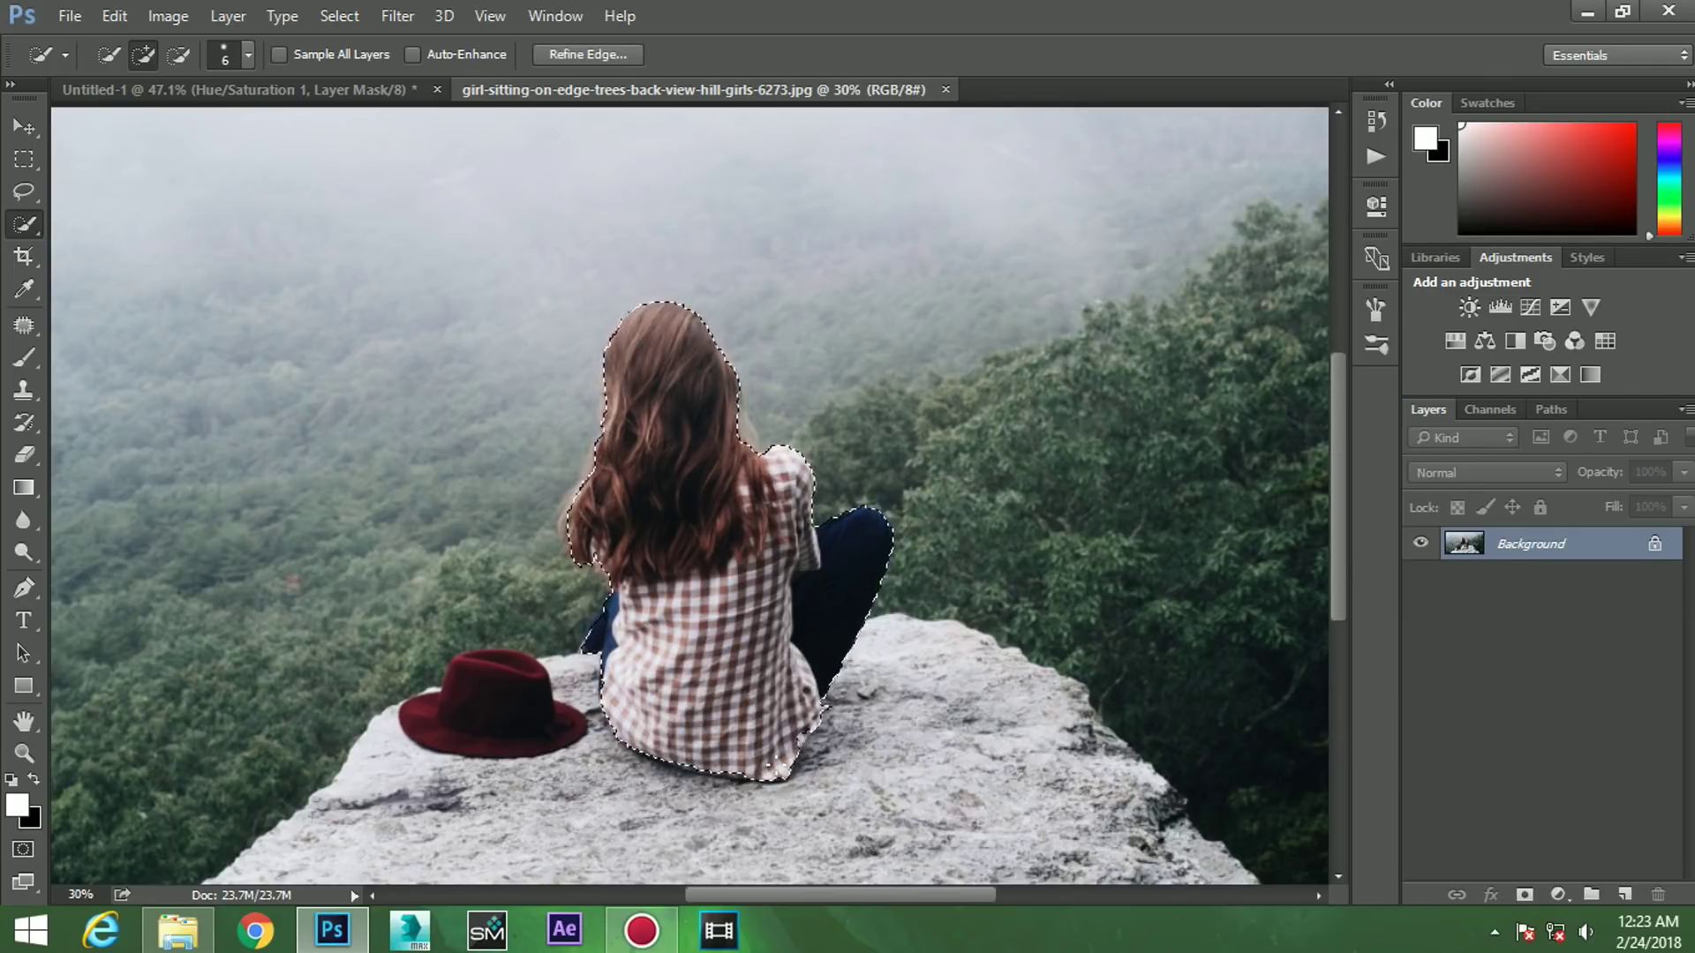
pyautogui.scroll(4, 817, 737)
pyautogui.scroll(2, 816, 737)
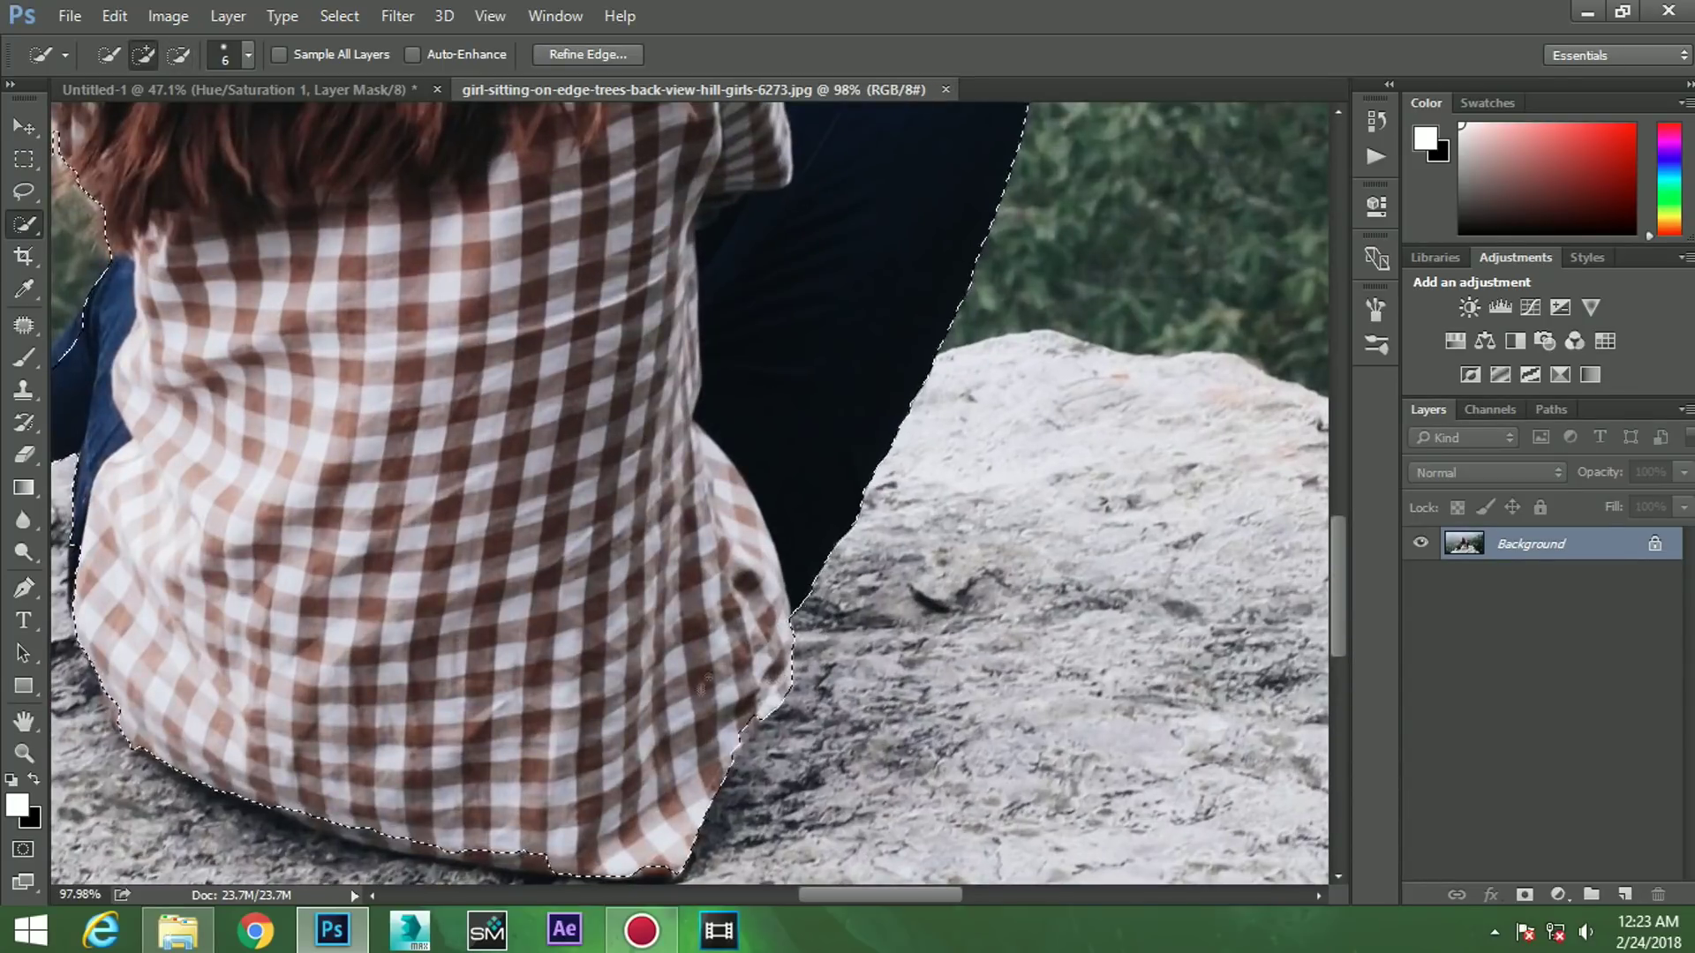
pyautogui.scroll(-3, 705, 691)
pyautogui.hscroll(-3, 705, 691)
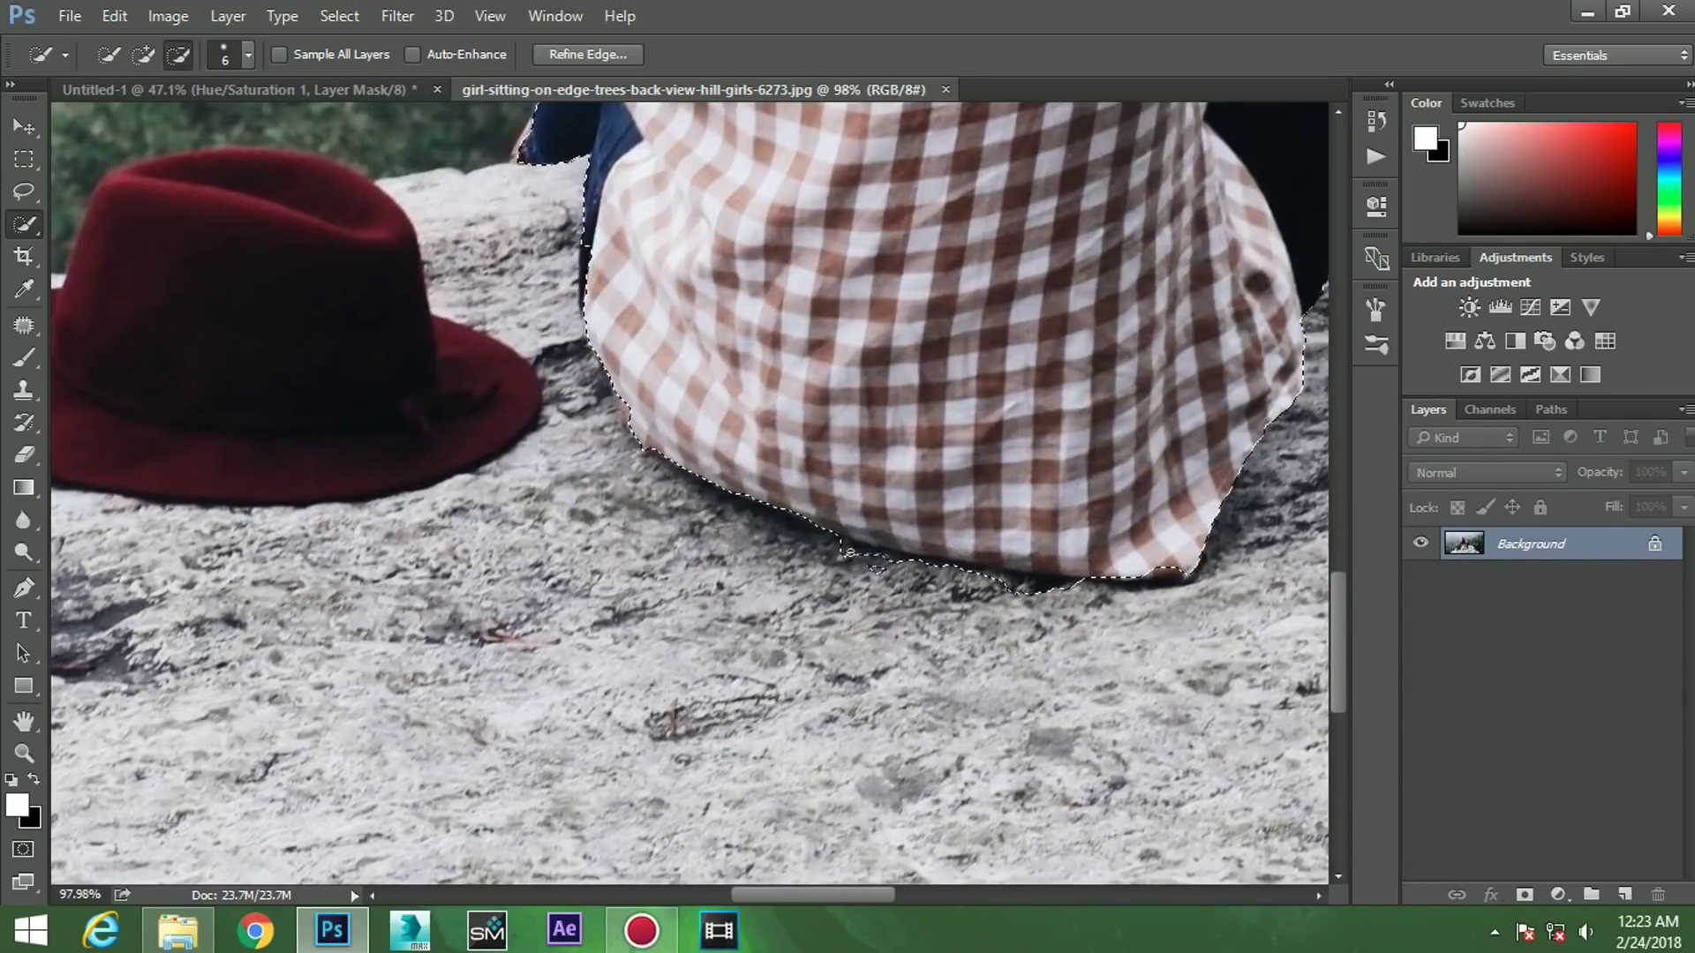
# - Tighten the selection along the shirt's bottom edge and add the red hat
pyautogui.moveTo(848, 565); pyautogui.dragTo(1041, 589)
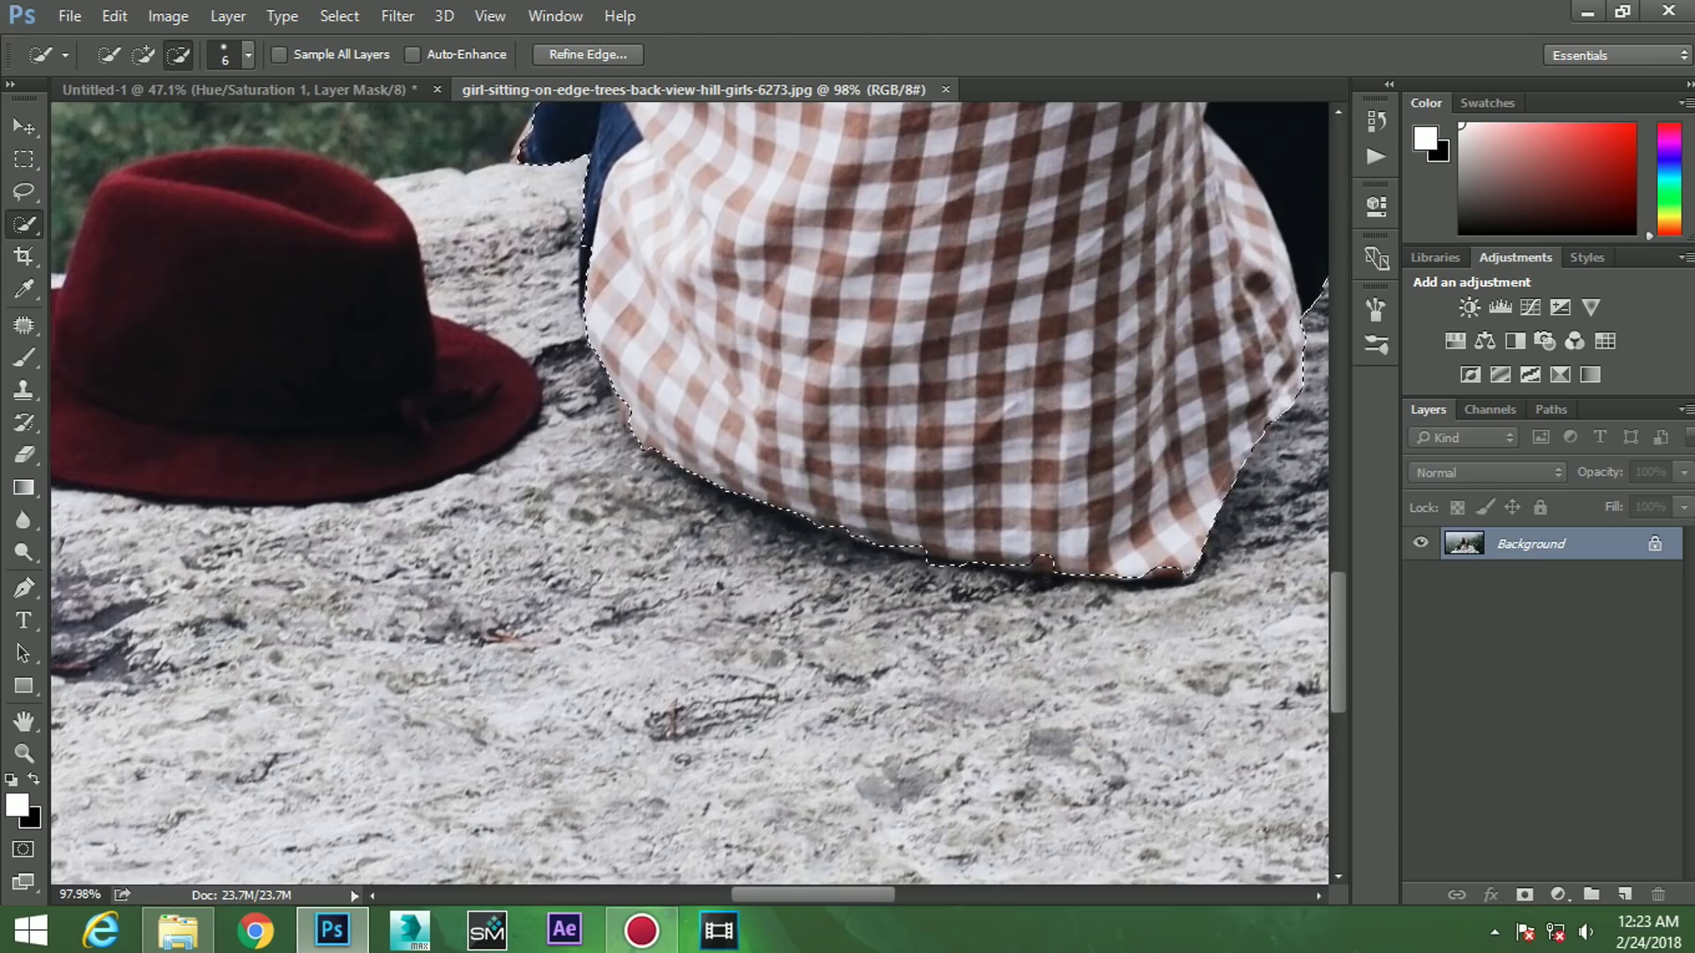
pyautogui.hscroll(-5, 706, 442)
pyautogui.moveTo(574, 371); pyautogui.dragTo(882, 494)
pyautogui.scroll(1, 1032, 476)
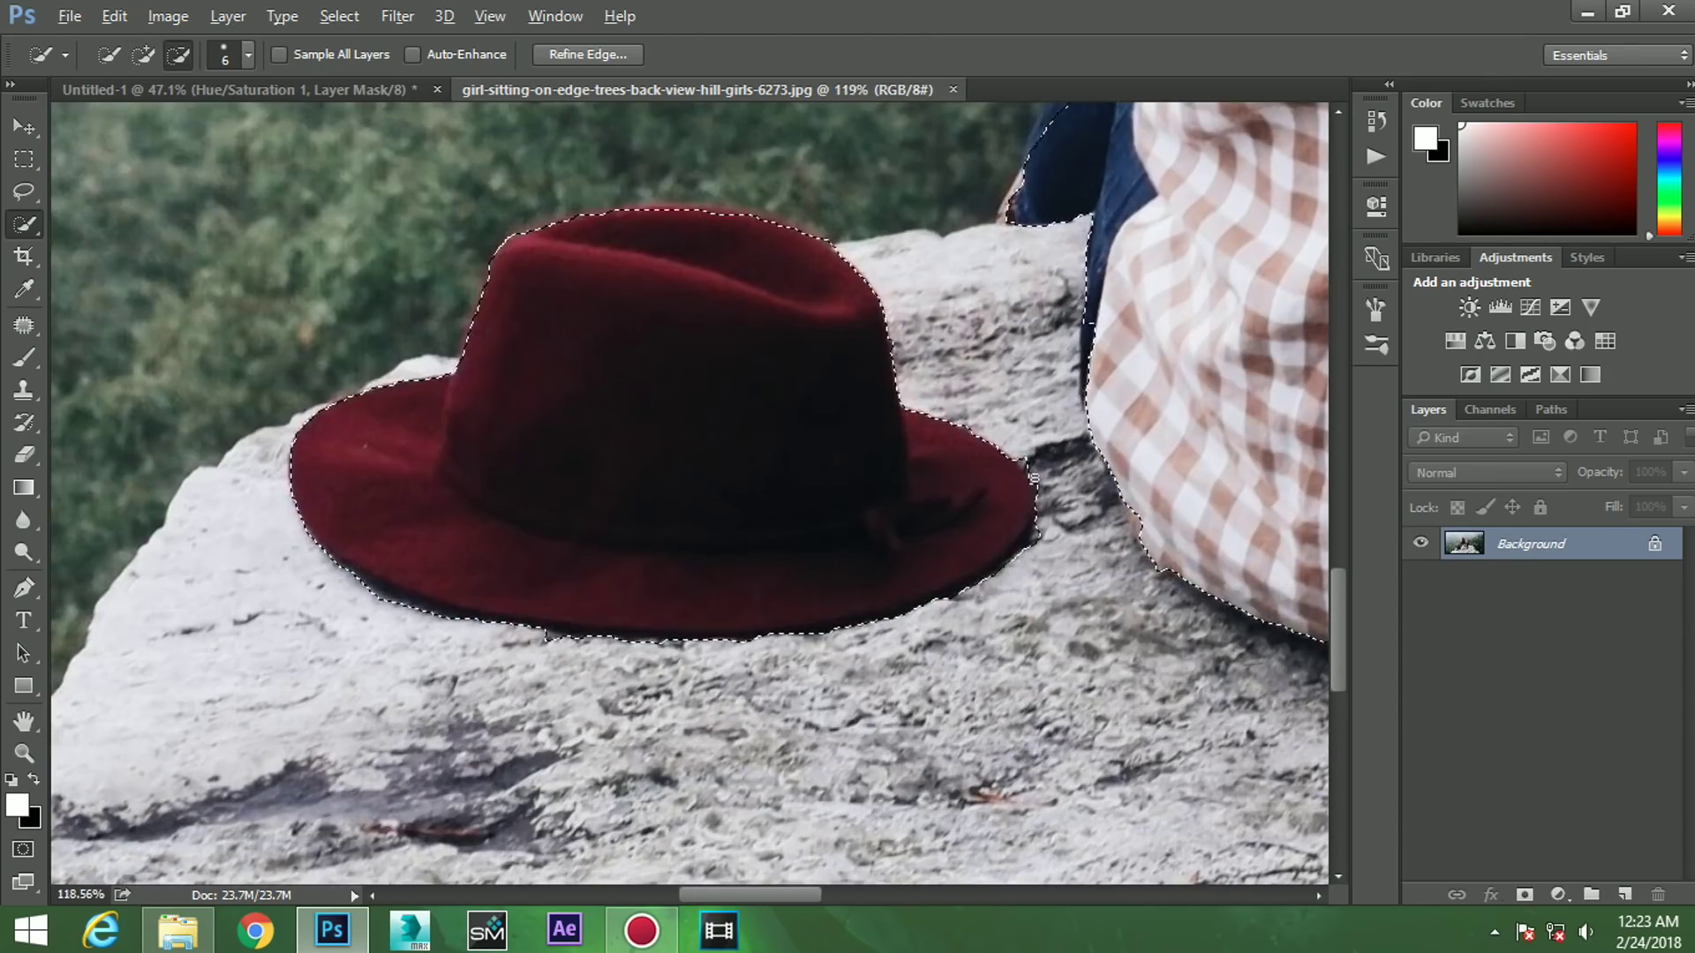
pyautogui.hscroll(5, 1015, 530)
pyautogui.scroll(-2, 1003, 604)
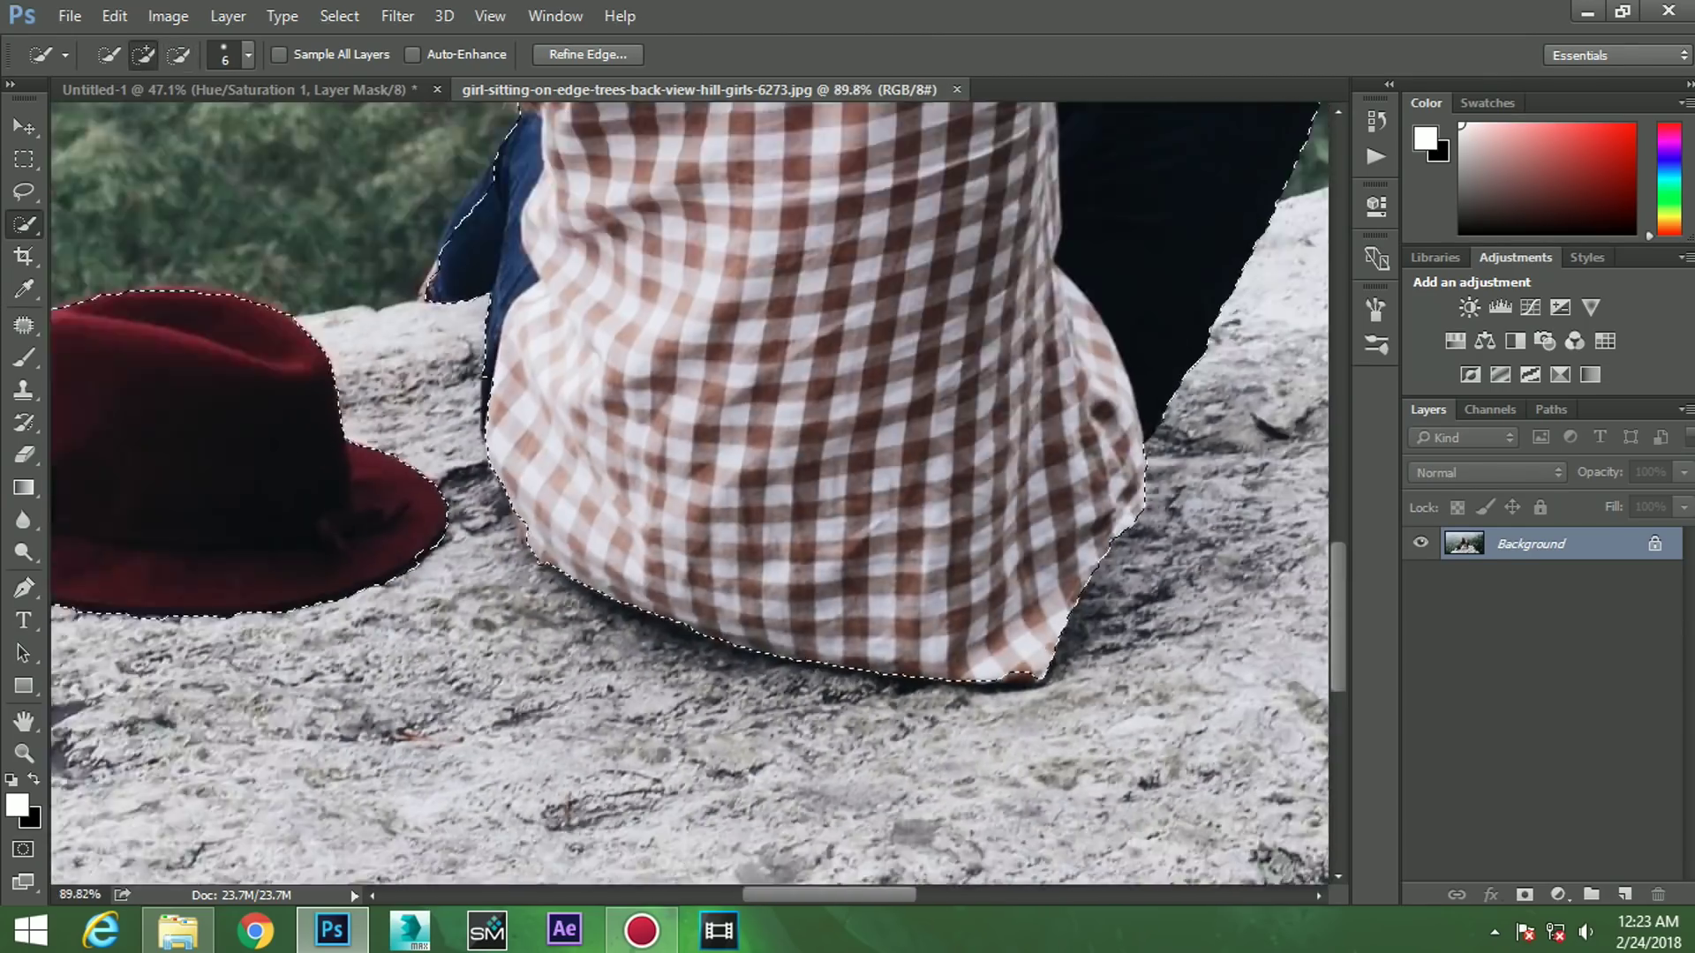
pyautogui.scroll(3, 1002, 604)
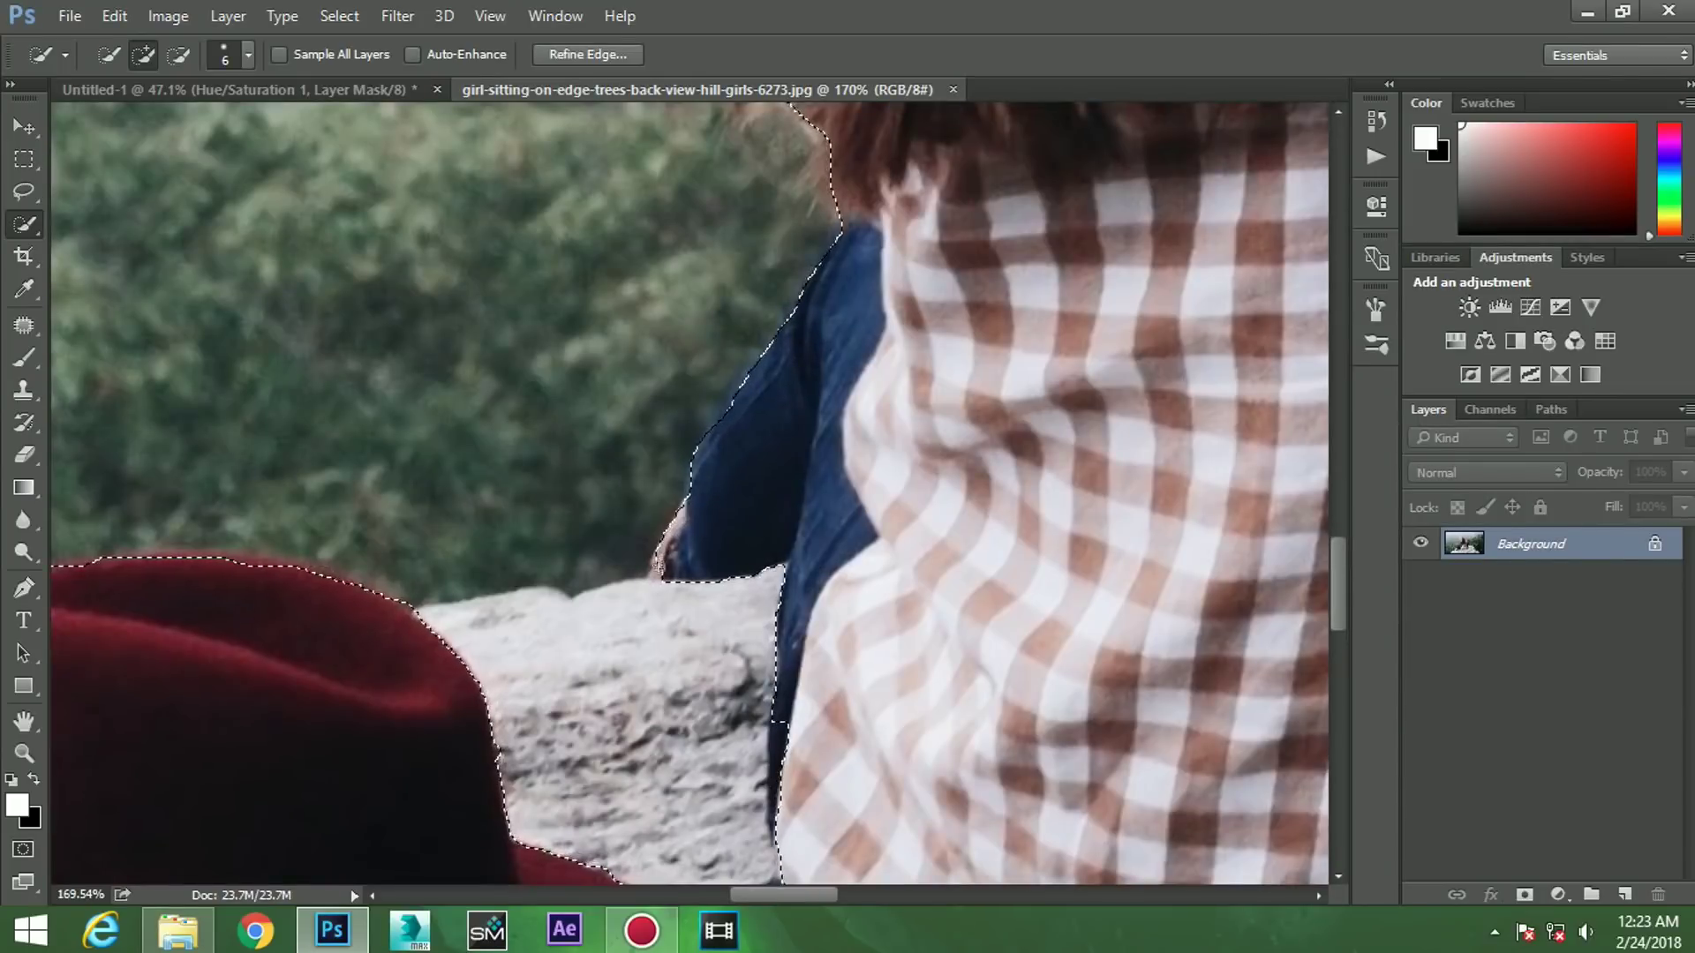
pyautogui.scroll(-3, 661, 563)
pyautogui.scroll(-4, 661, 564)
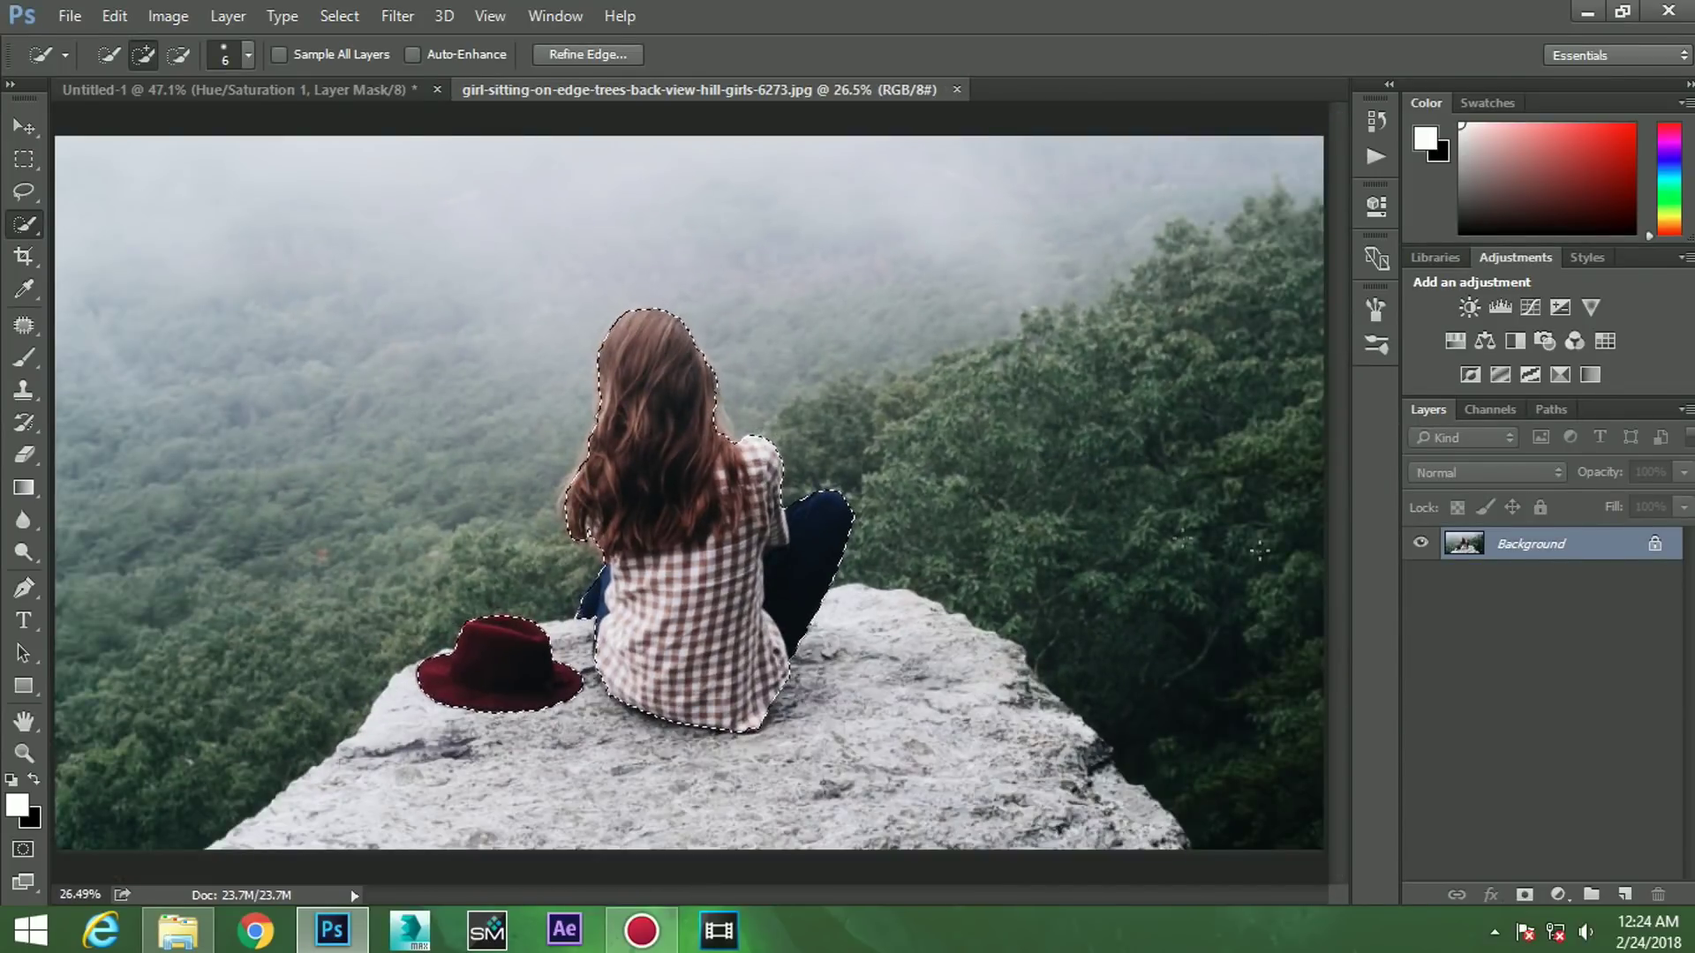
# - Mask the layer to the girl-and-hat selection and refine it: Shift Edge -12%, Contrast 10%, Smooth 0
pyautogui.click(1524, 894)
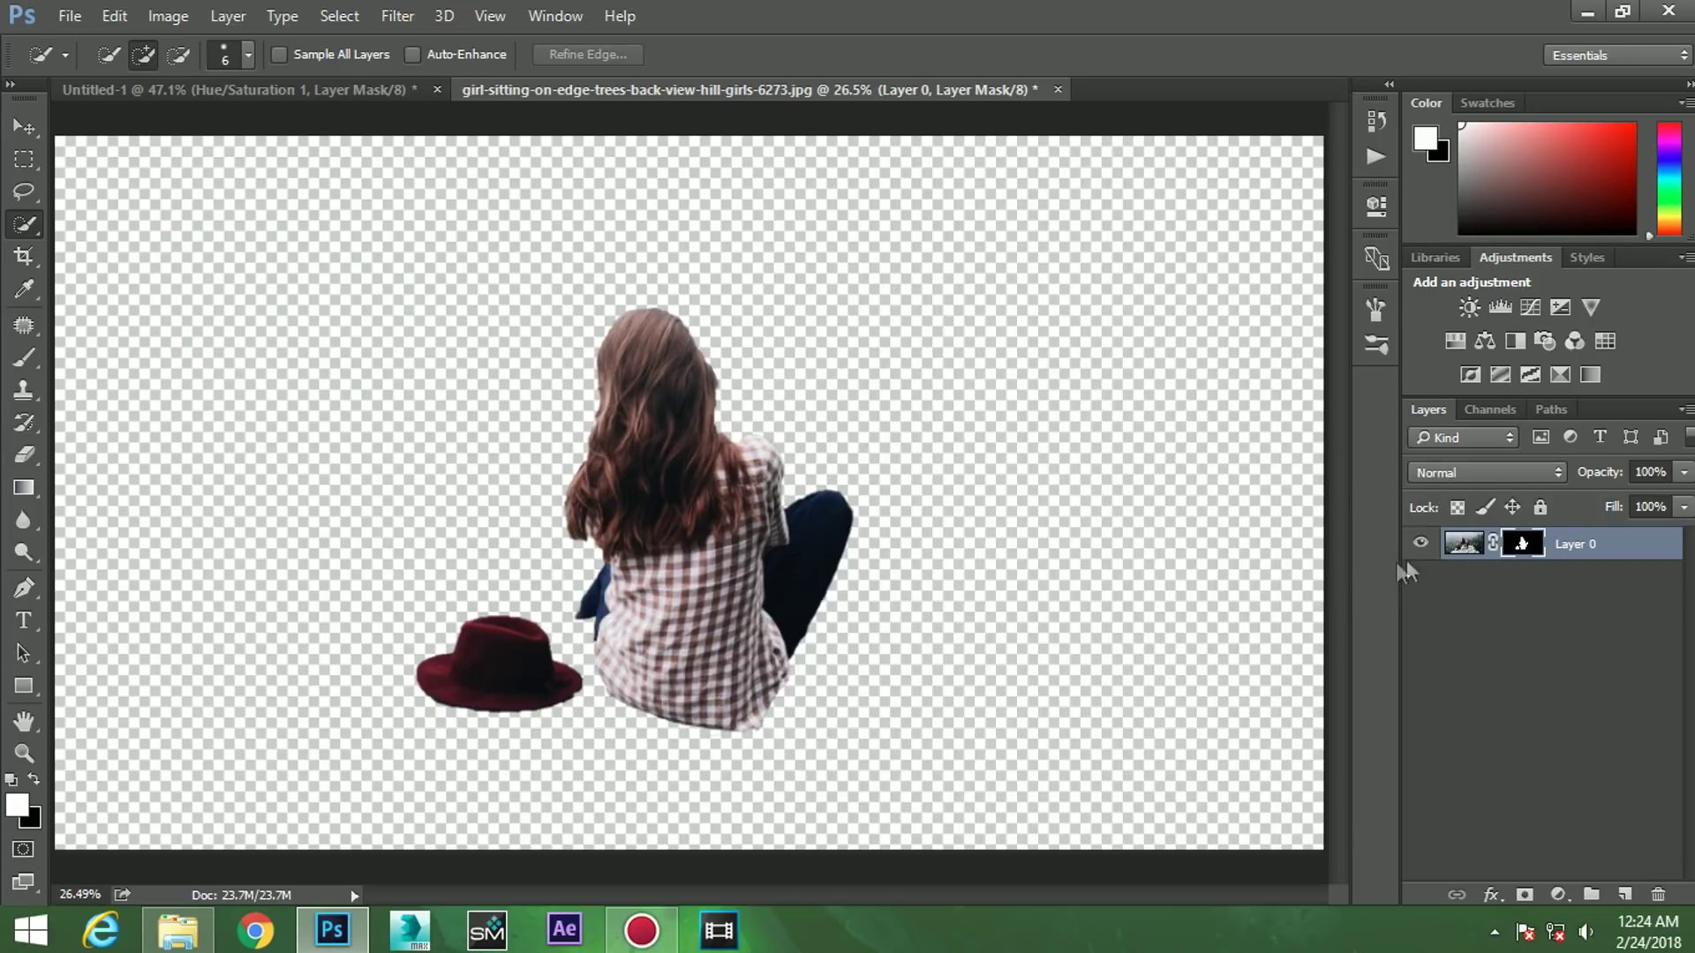
pyautogui.rightClick(1518, 545)
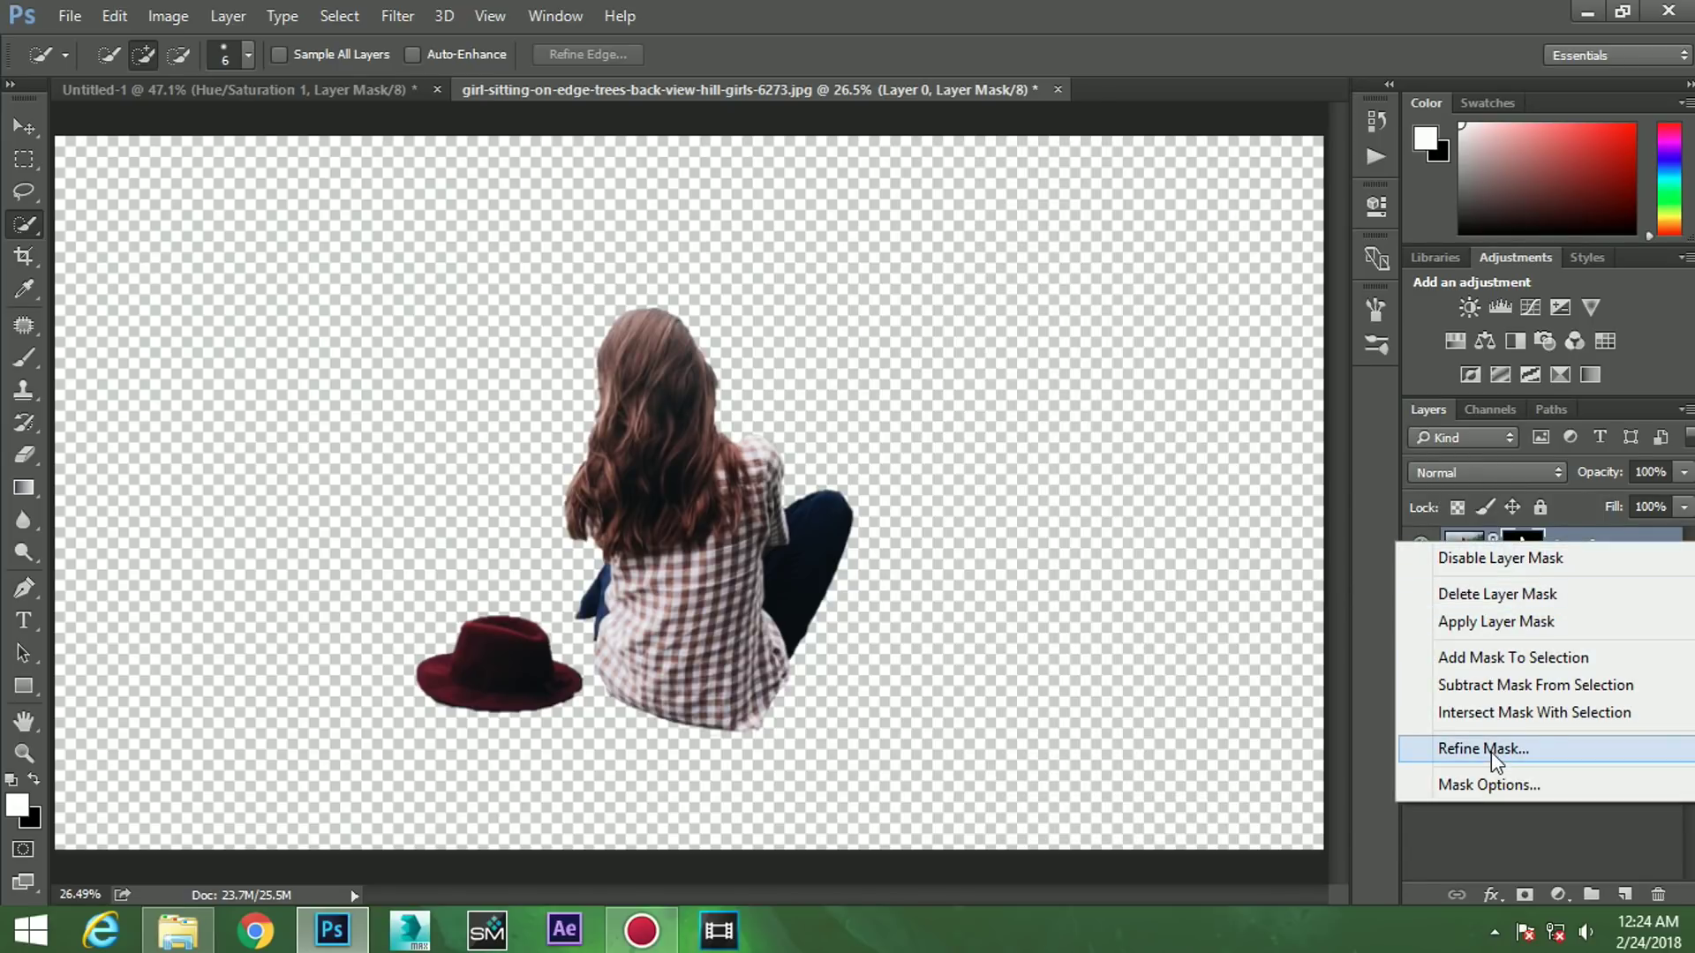
pyautogui.click(1491, 752)
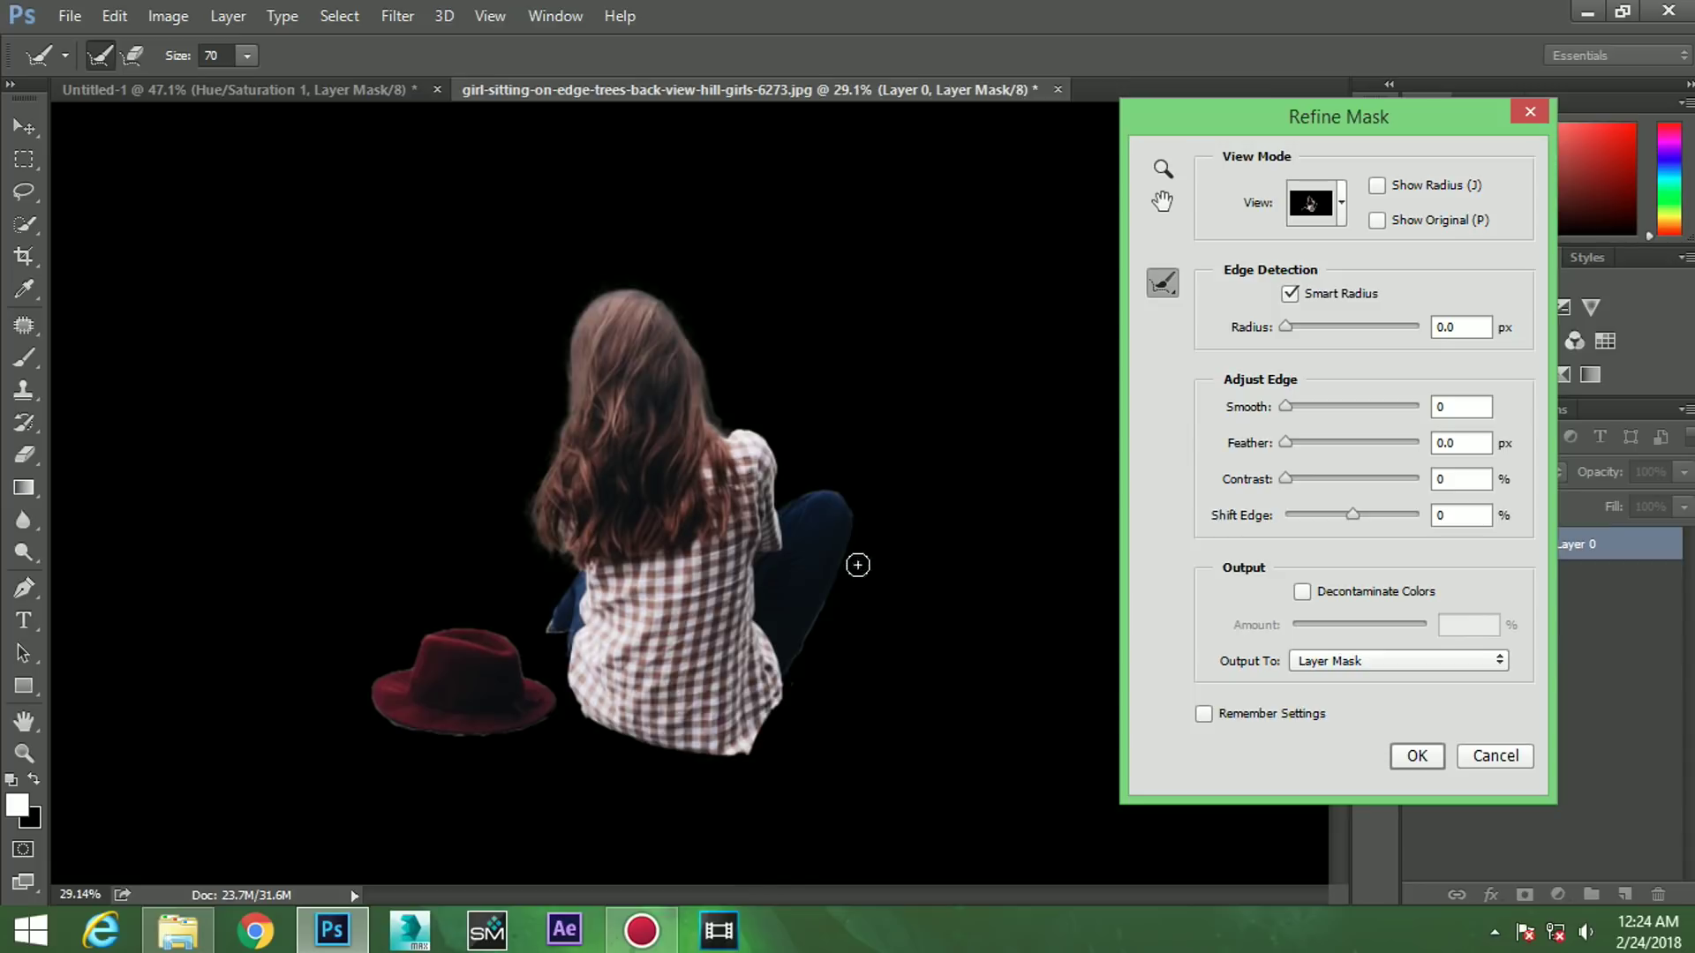
pyautogui.scroll(3, 840, 616)
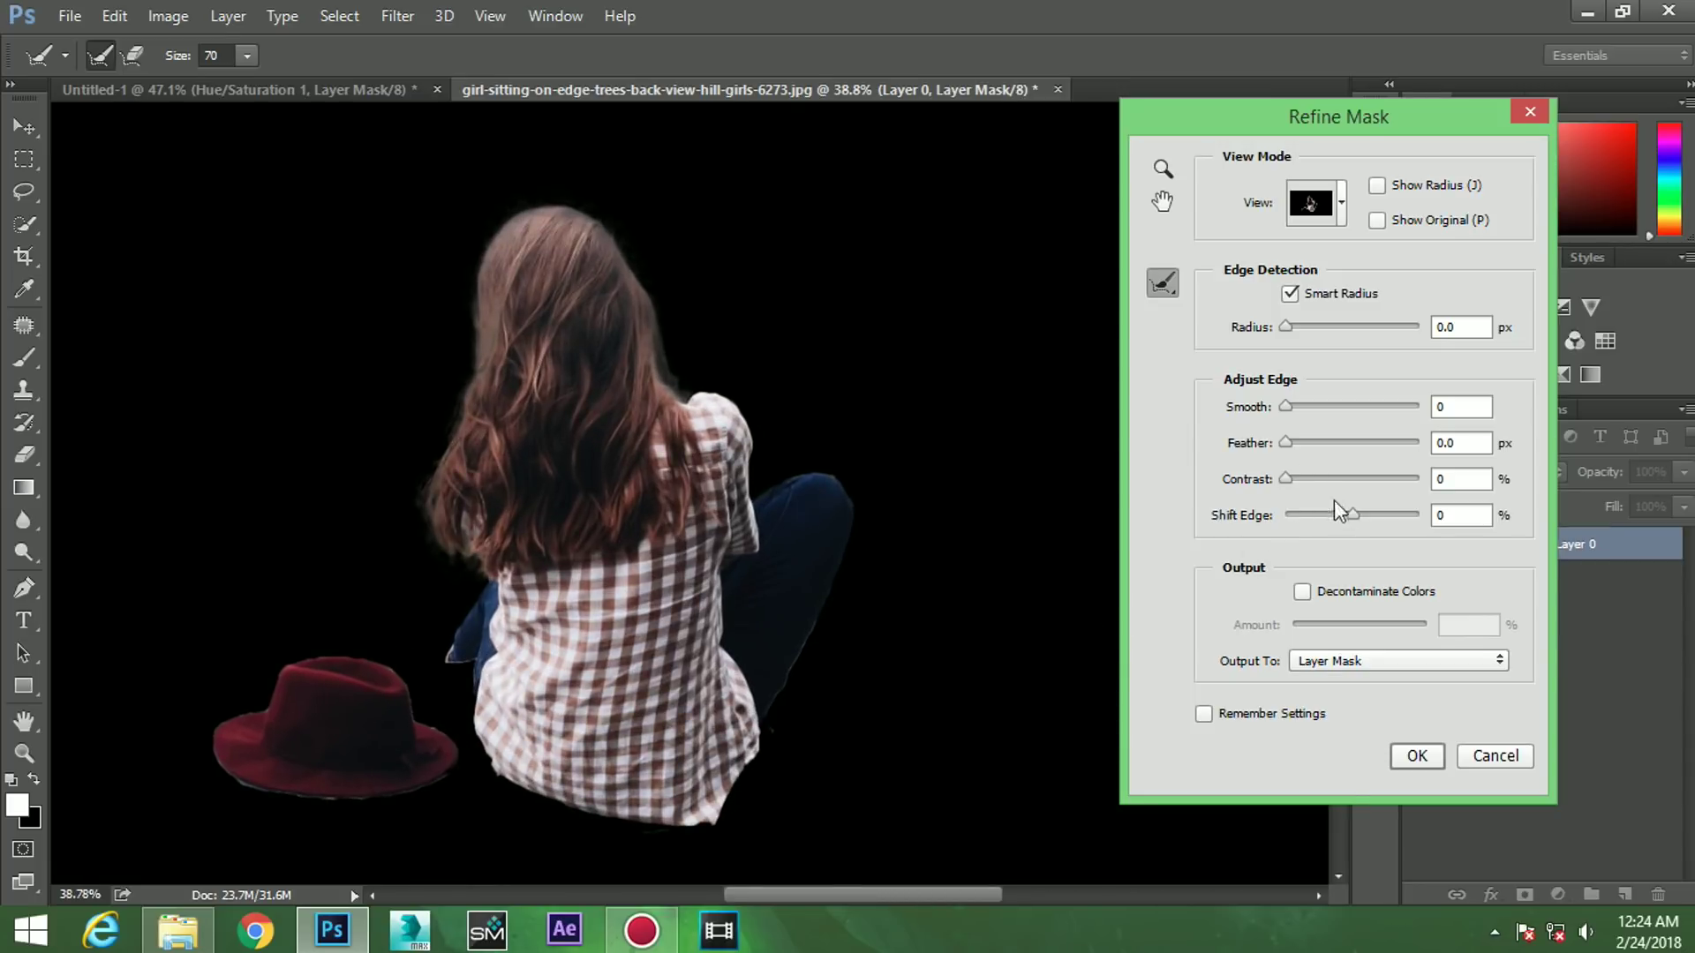
pyautogui.moveTo(1351, 514); pyautogui.dragTo(1344, 515)
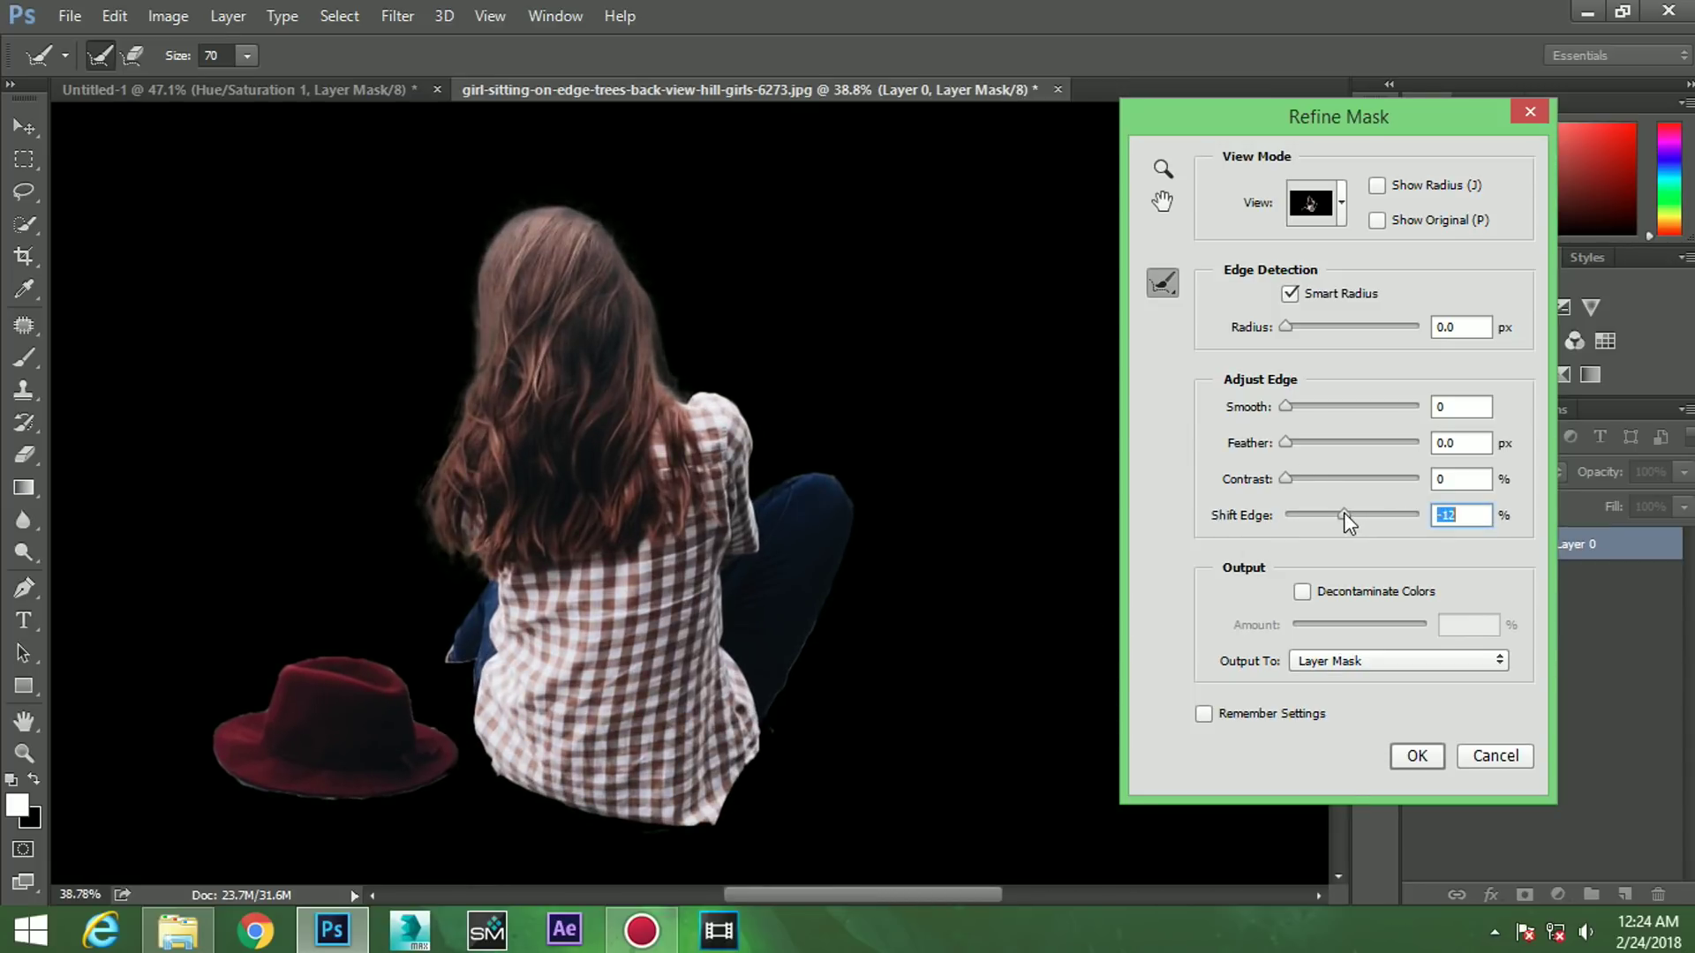
pyautogui.click(1294, 441)
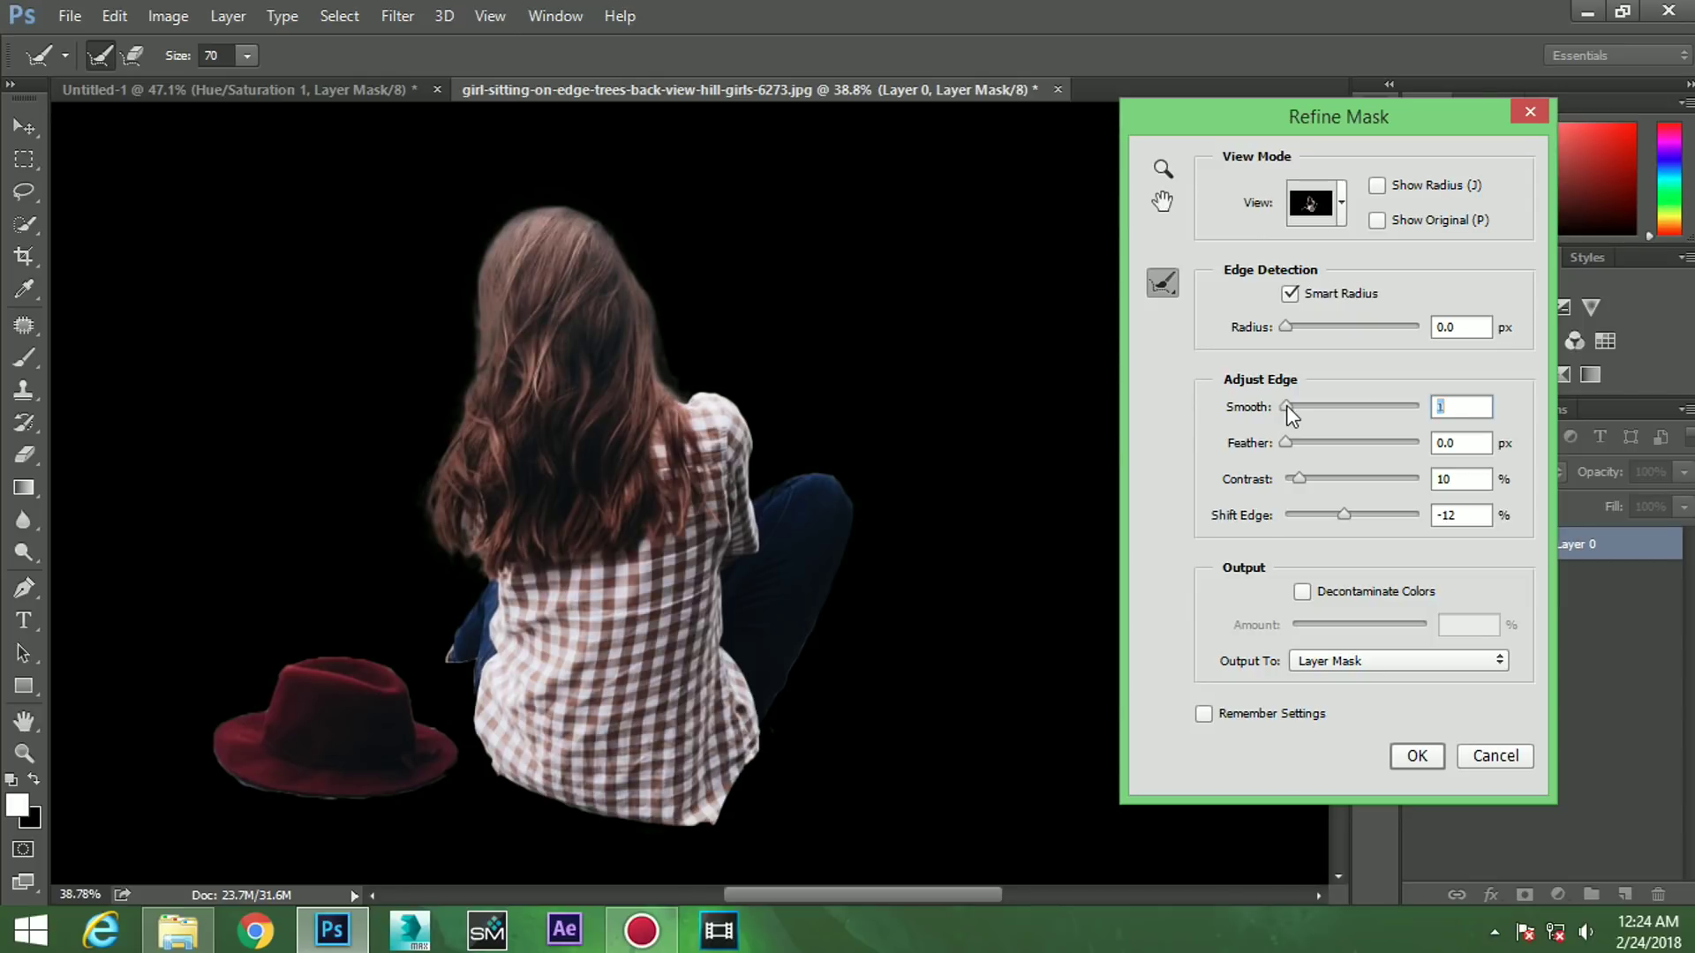
pyautogui.moveTo(1289, 405); pyautogui.dragTo(1284, 405)
pyautogui.click(1428, 755)
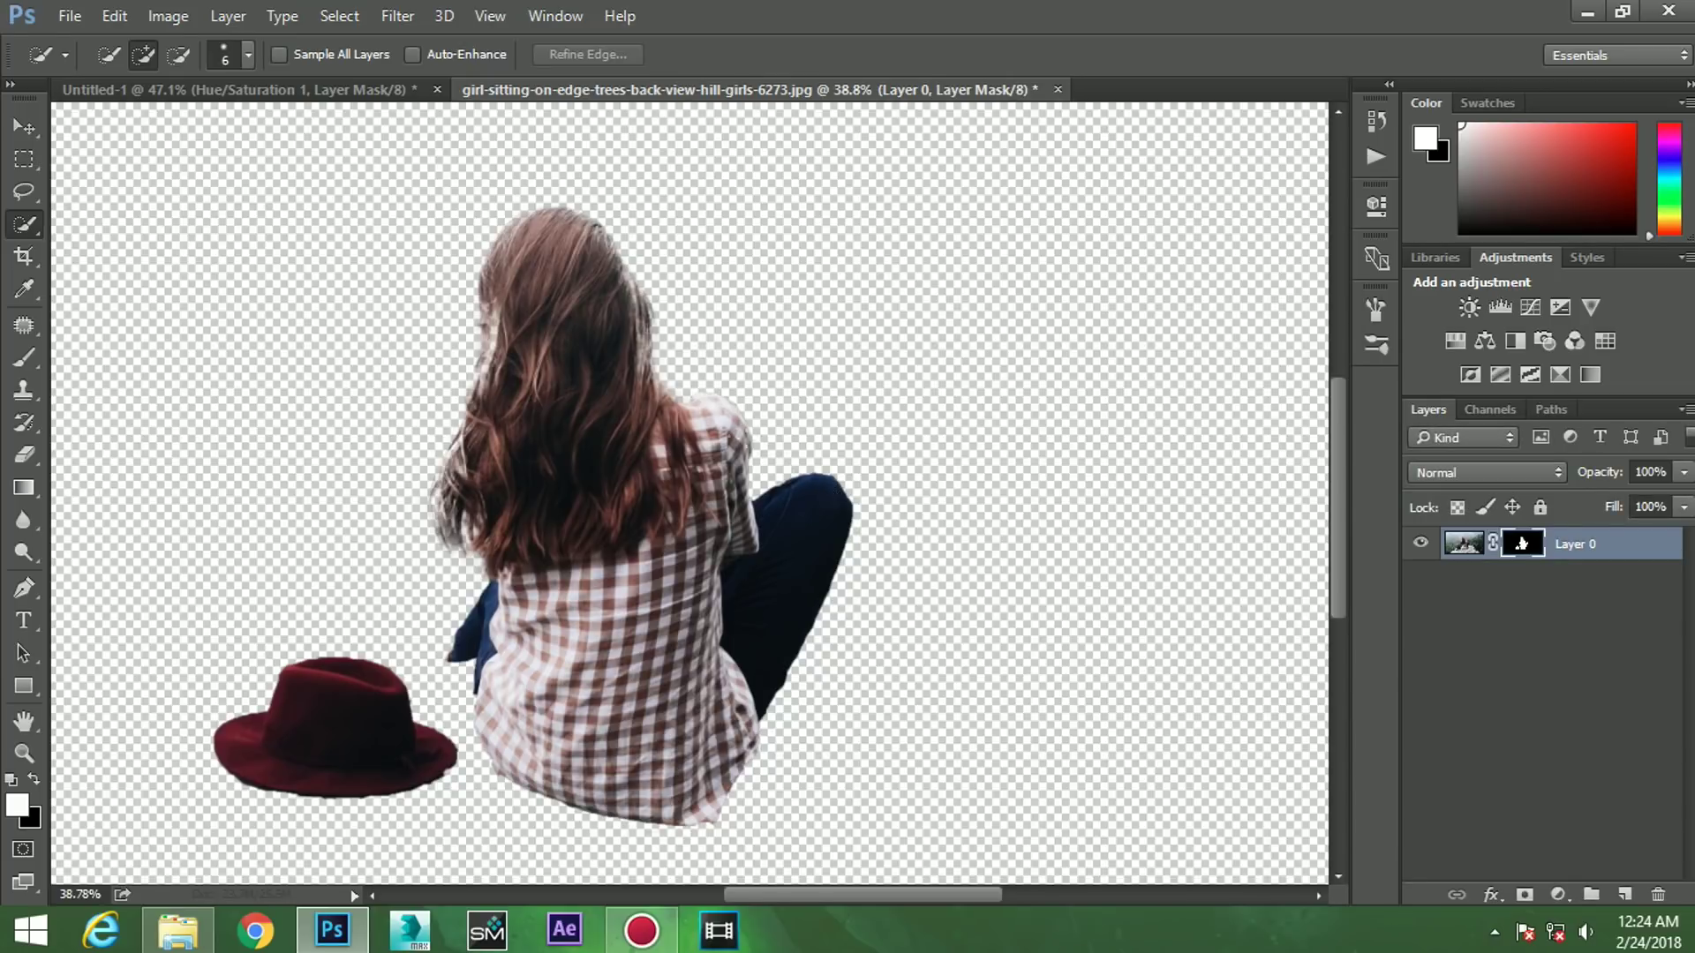
# - Restore the faded left and right hair edges by painting the mask with a small soft round brush
pyautogui.scroll(2, 432, 297)
pyautogui.scroll(2, 433, 297)
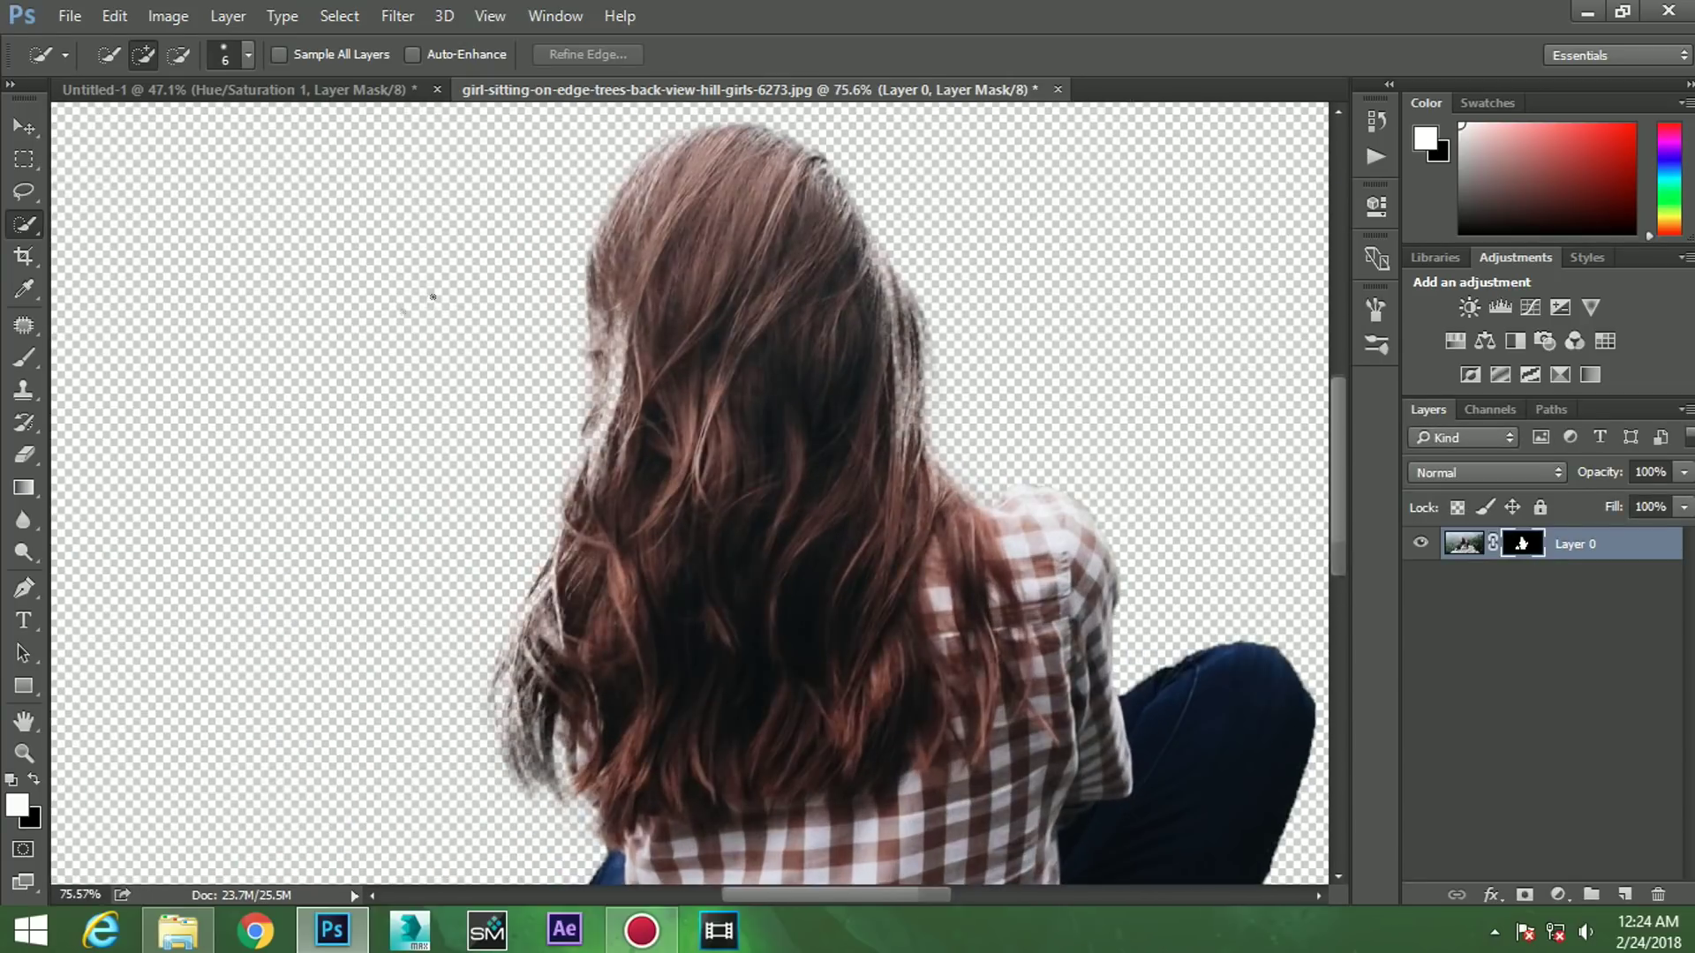
pyautogui.click(25, 361)
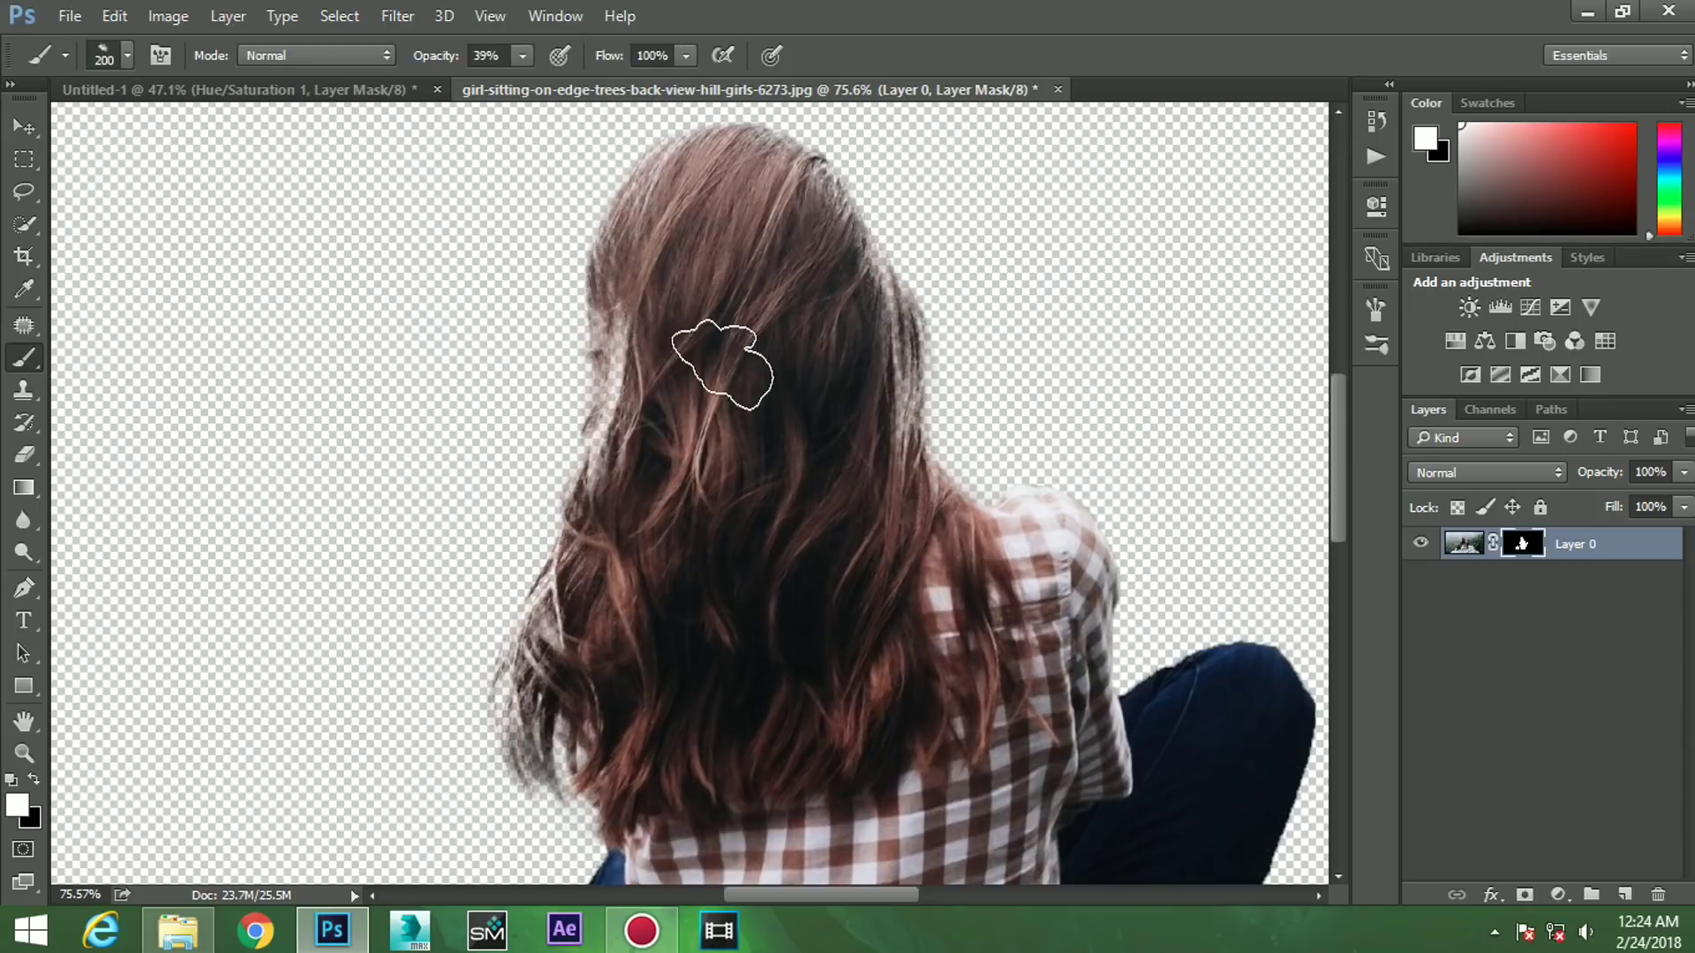
pyautogui.rightClick(733, 362)
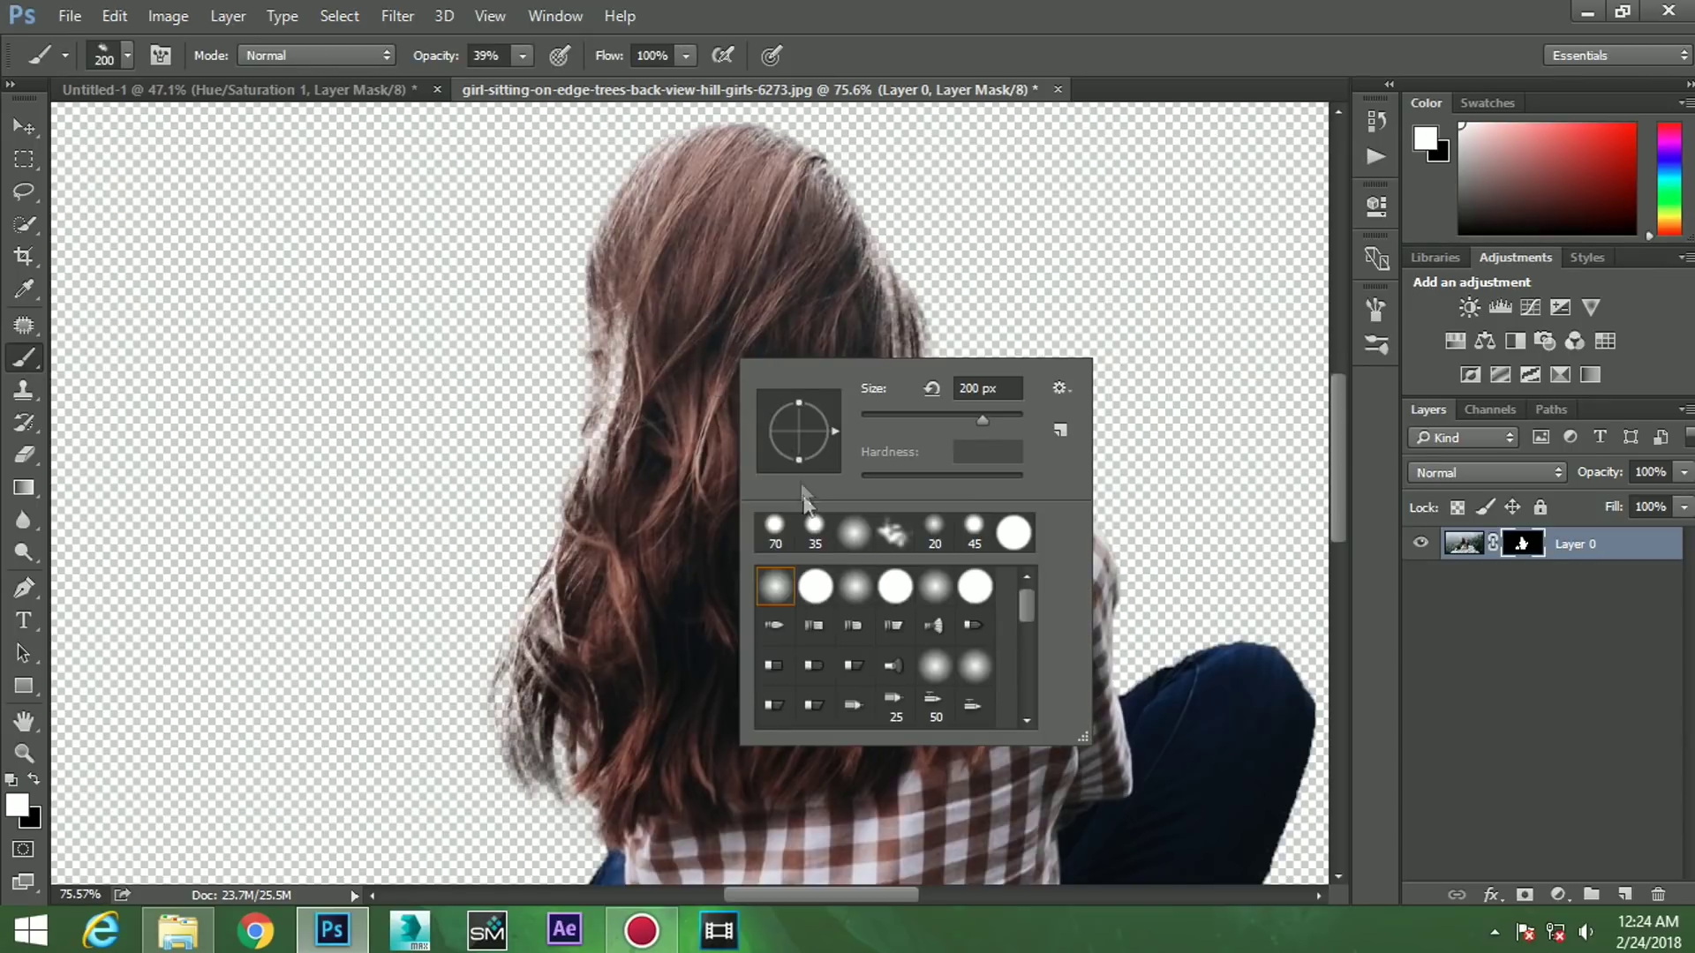
pyautogui.click(852, 593)
pyautogui.press('Return')
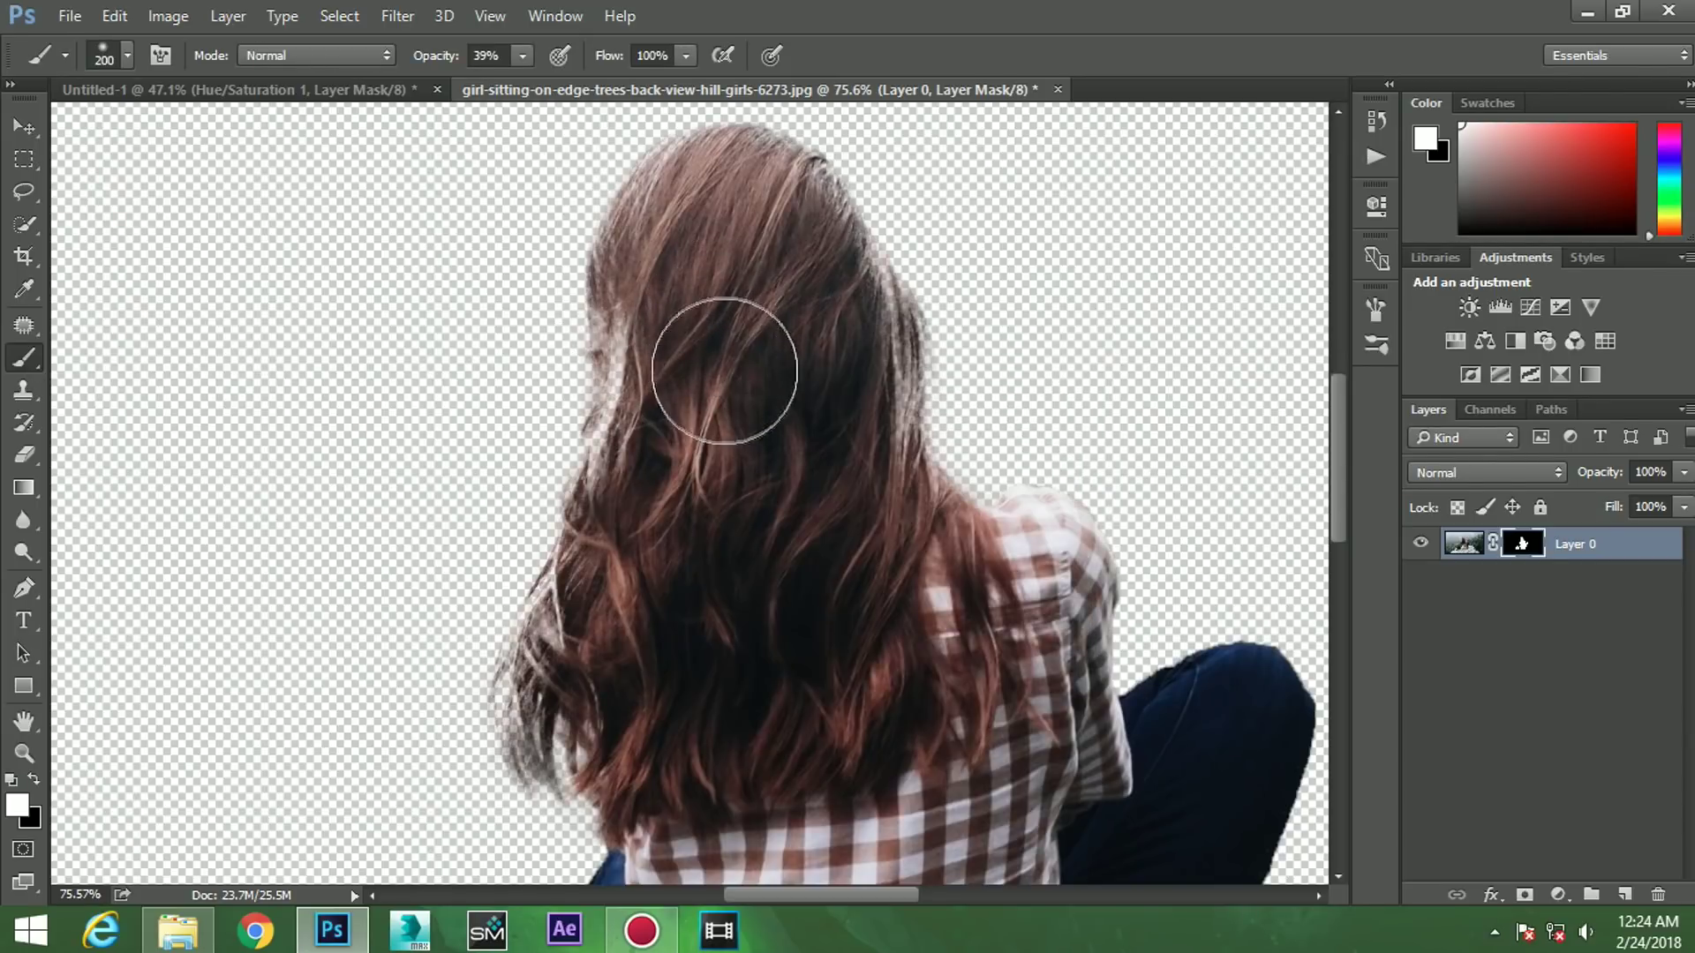
pyautogui.press('[')
pyautogui.press('[')
pyautogui.press('[')
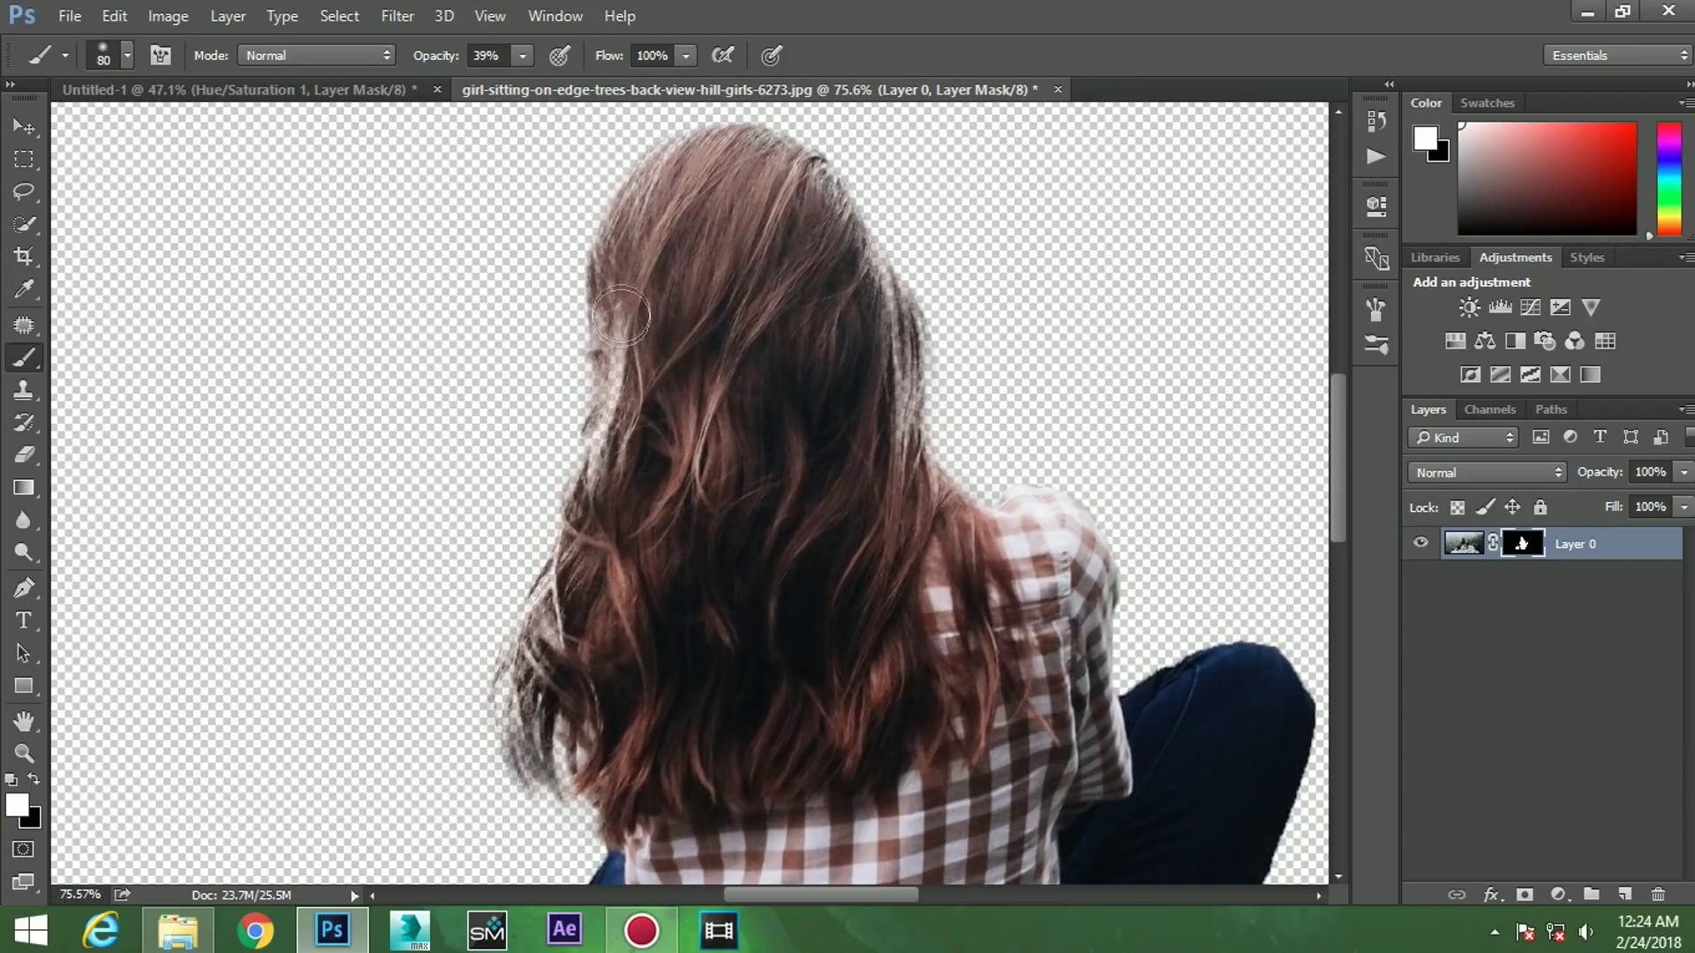
pyautogui.moveTo(621, 316); pyautogui.dragTo(623, 453)
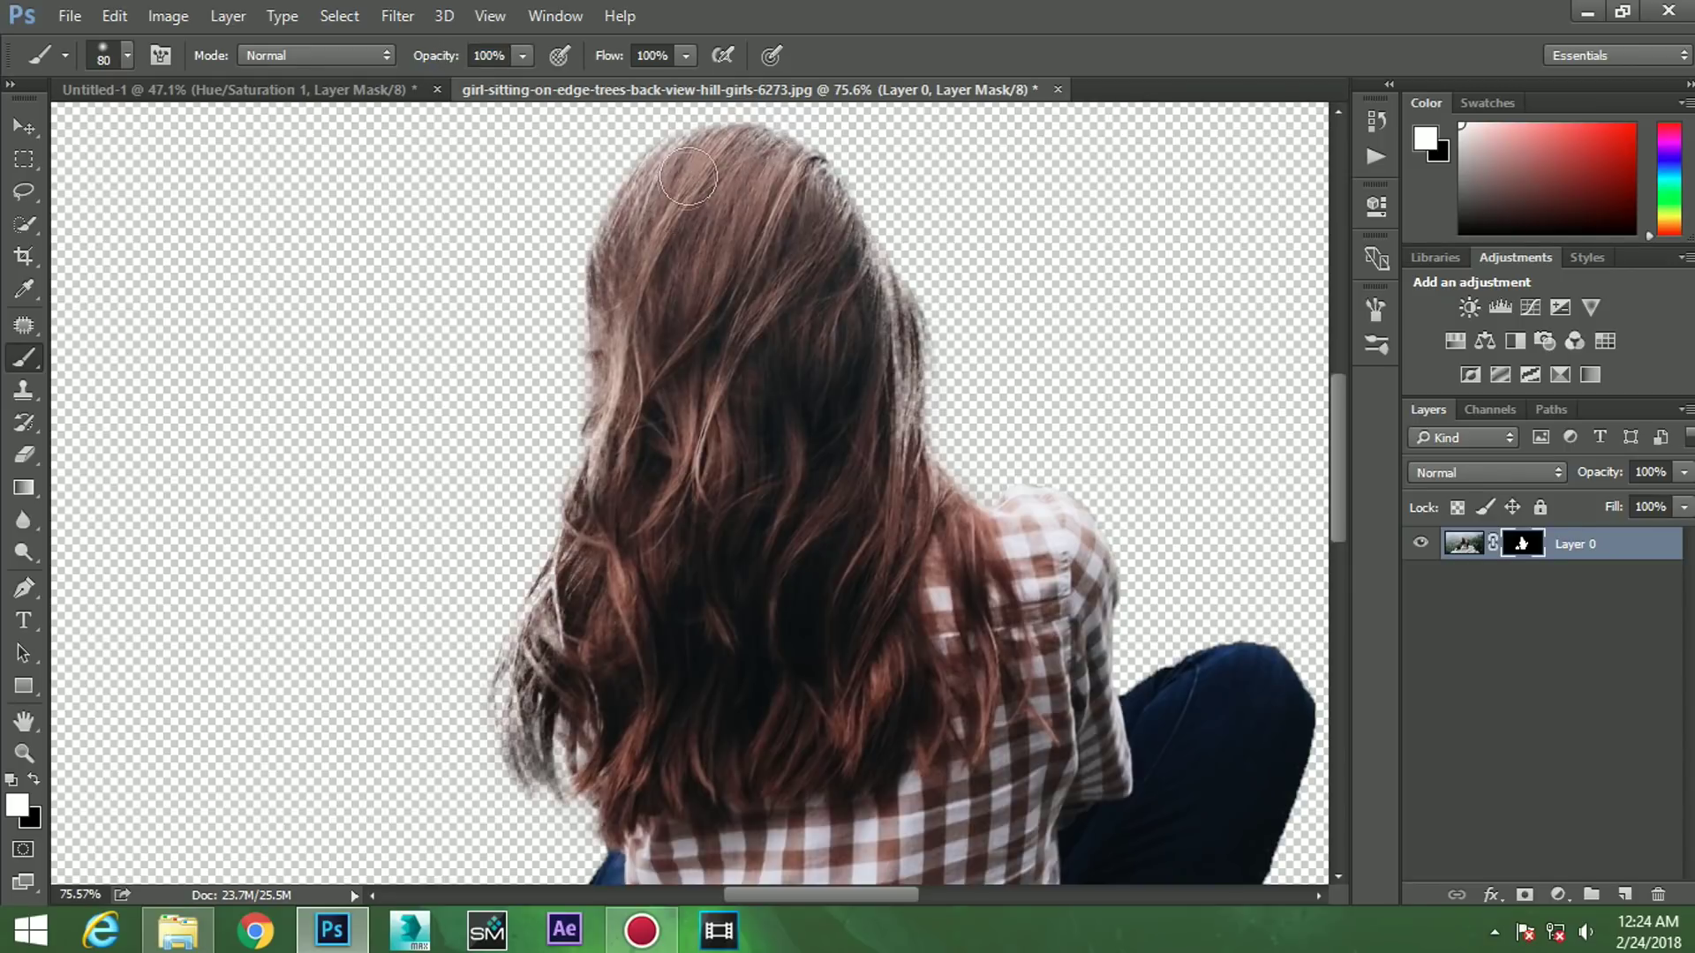
pyautogui.moveTo(793, 176); pyautogui.dragTo(886, 457)
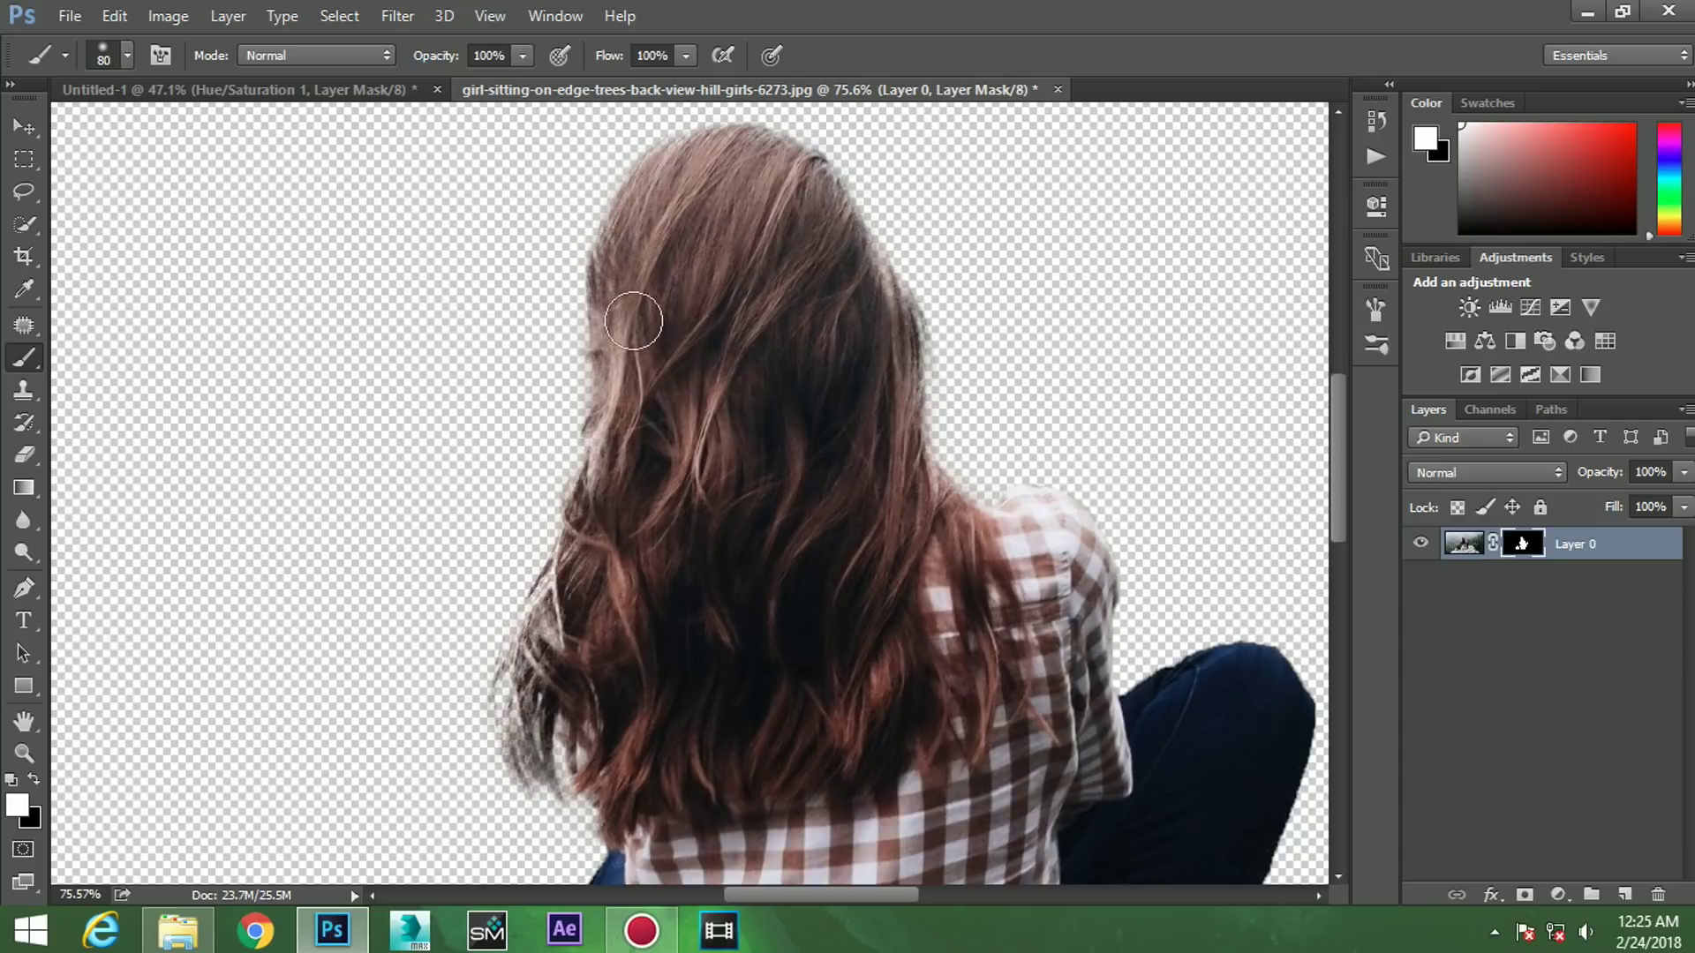
pyautogui.moveTo(626, 487)
pyautogui.mouseDown()
pyautogui.moveTo(531, 751)
pyautogui.moveTo(530, 670)
pyautogui.mouseUp()
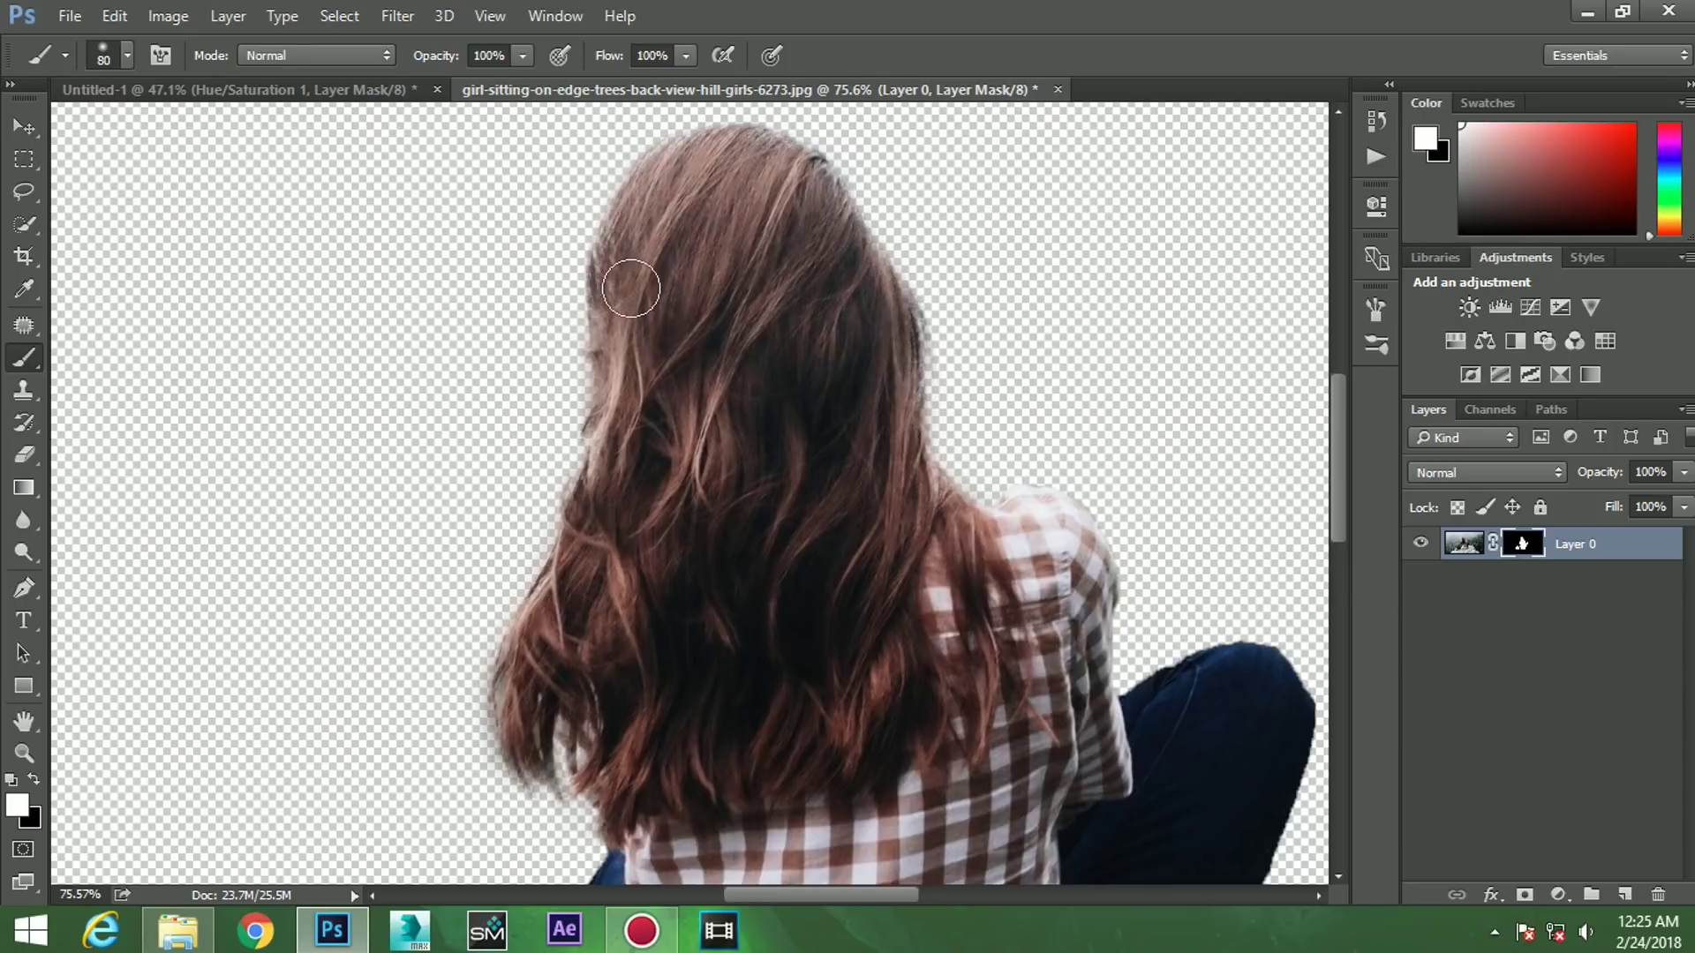
# - Drag the girl cut-out layer over into the river landscape document
pyautogui.moveTo(706, 556); pyautogui.dragTo(662, 79)
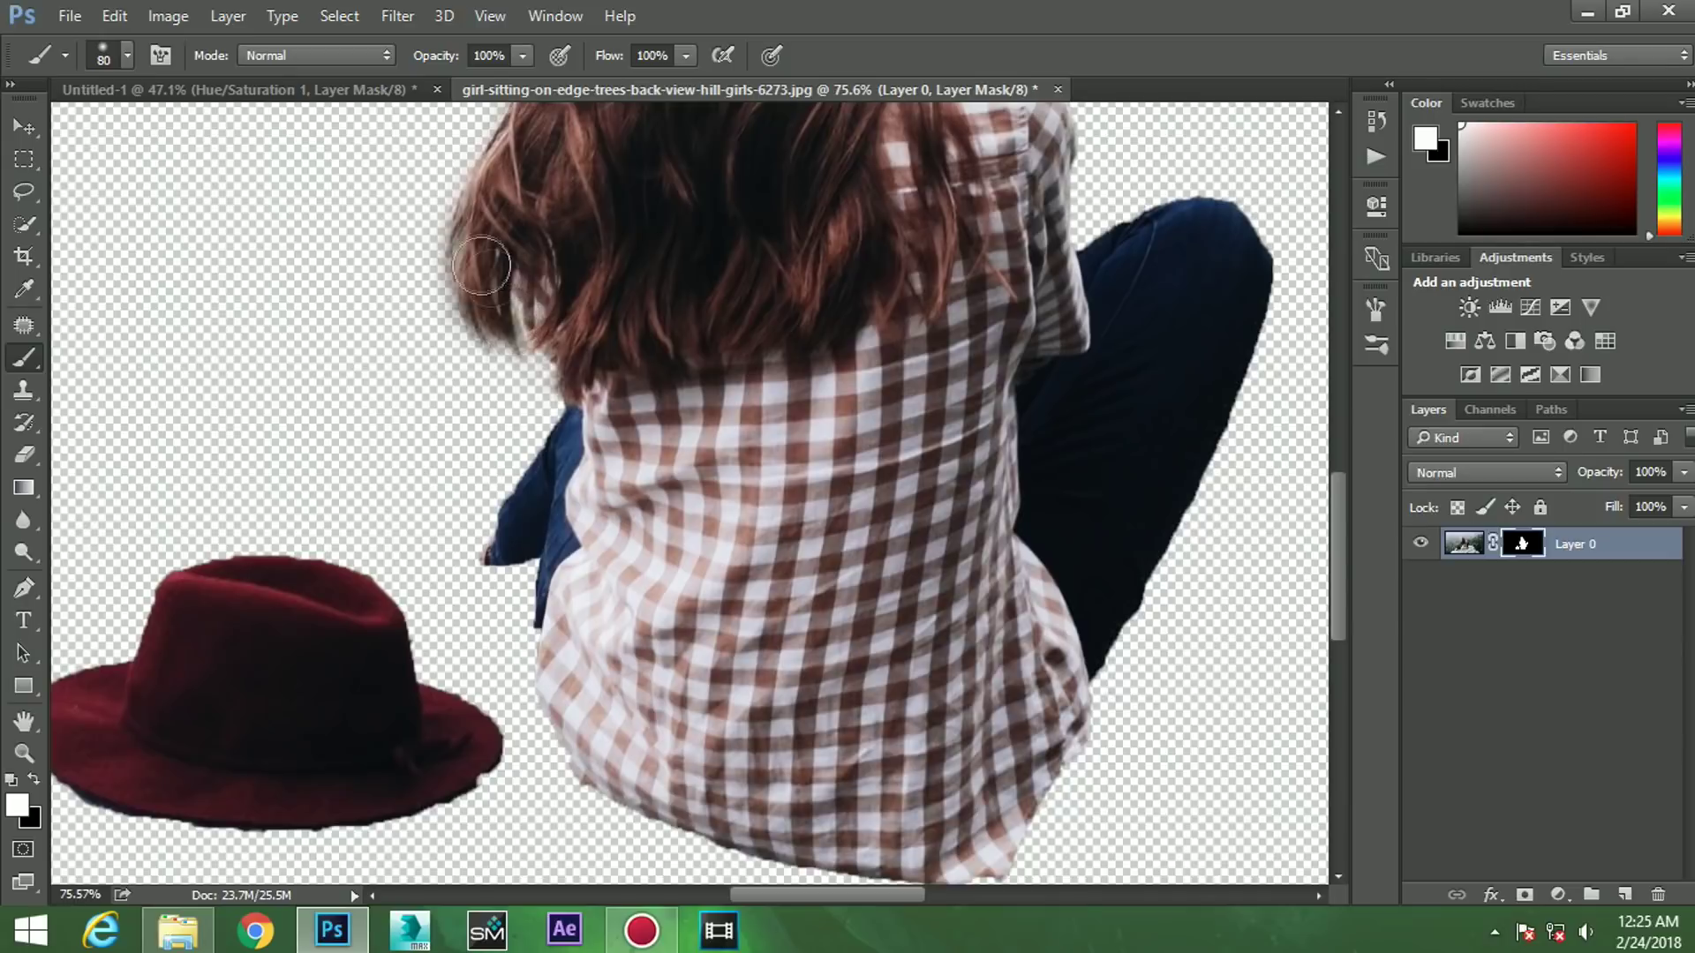
pyautogui.scroll(-2, 913, 386)
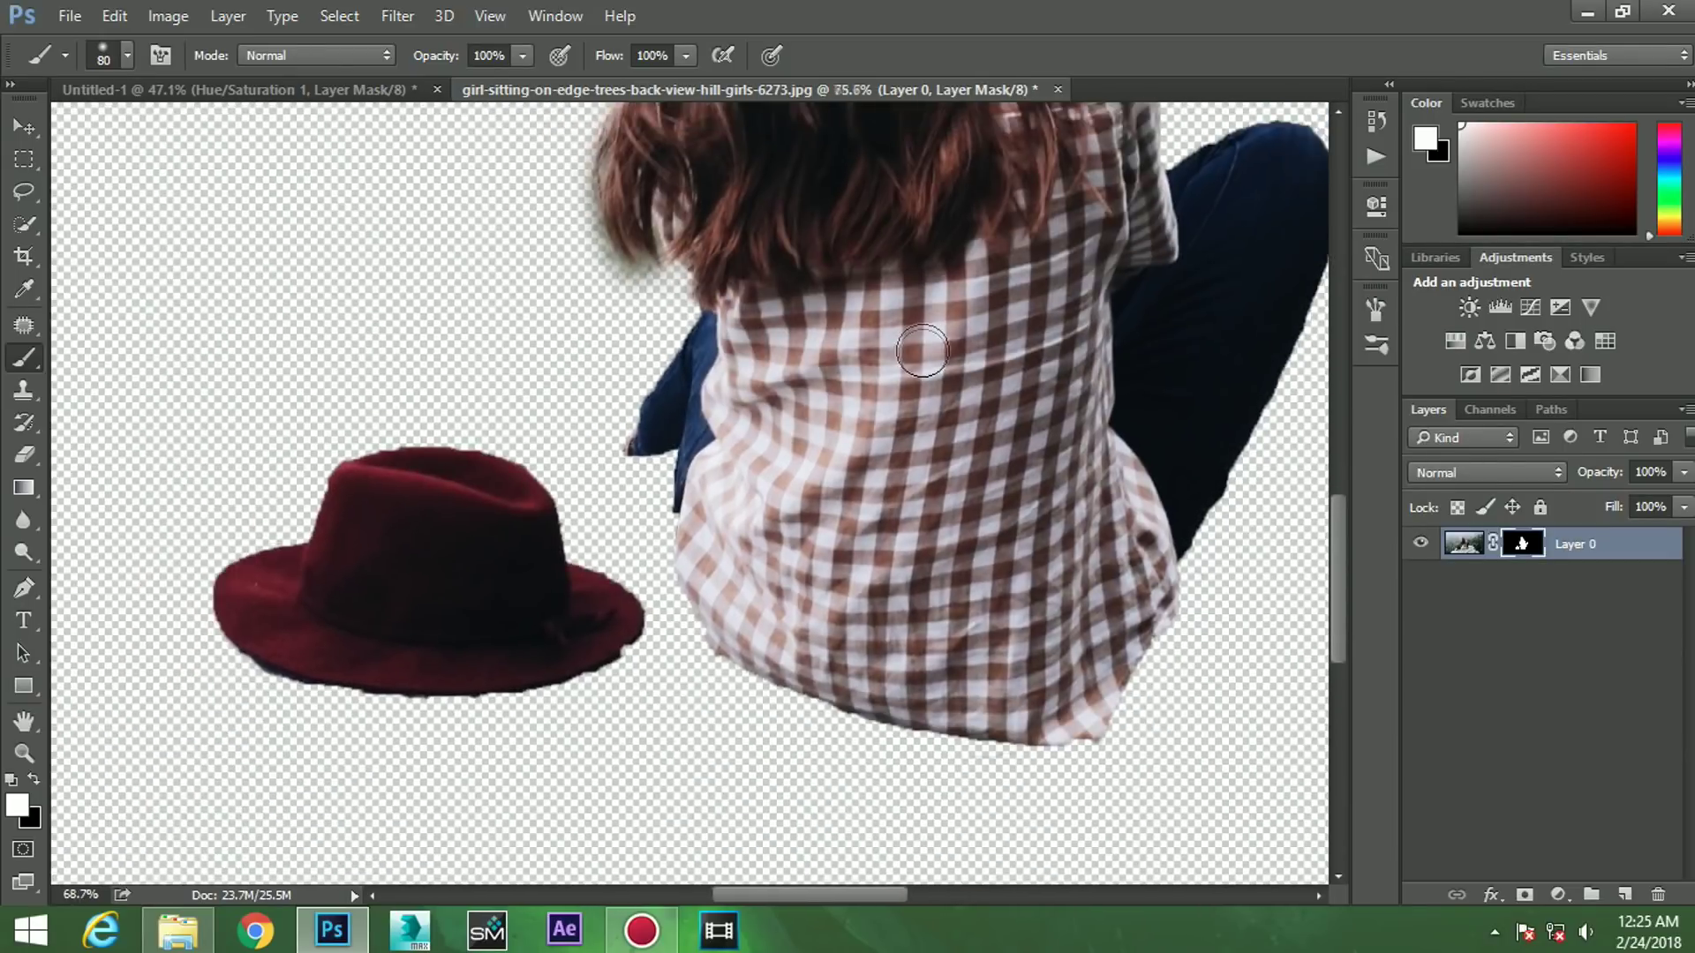
pyautogui.scroll(-2, 913, 385)
pyautogui.scroll(-2, 913, 385)
pyautogui.scroll(-2, 913, 385)
pyautogui.scroll(1, 909, 382)
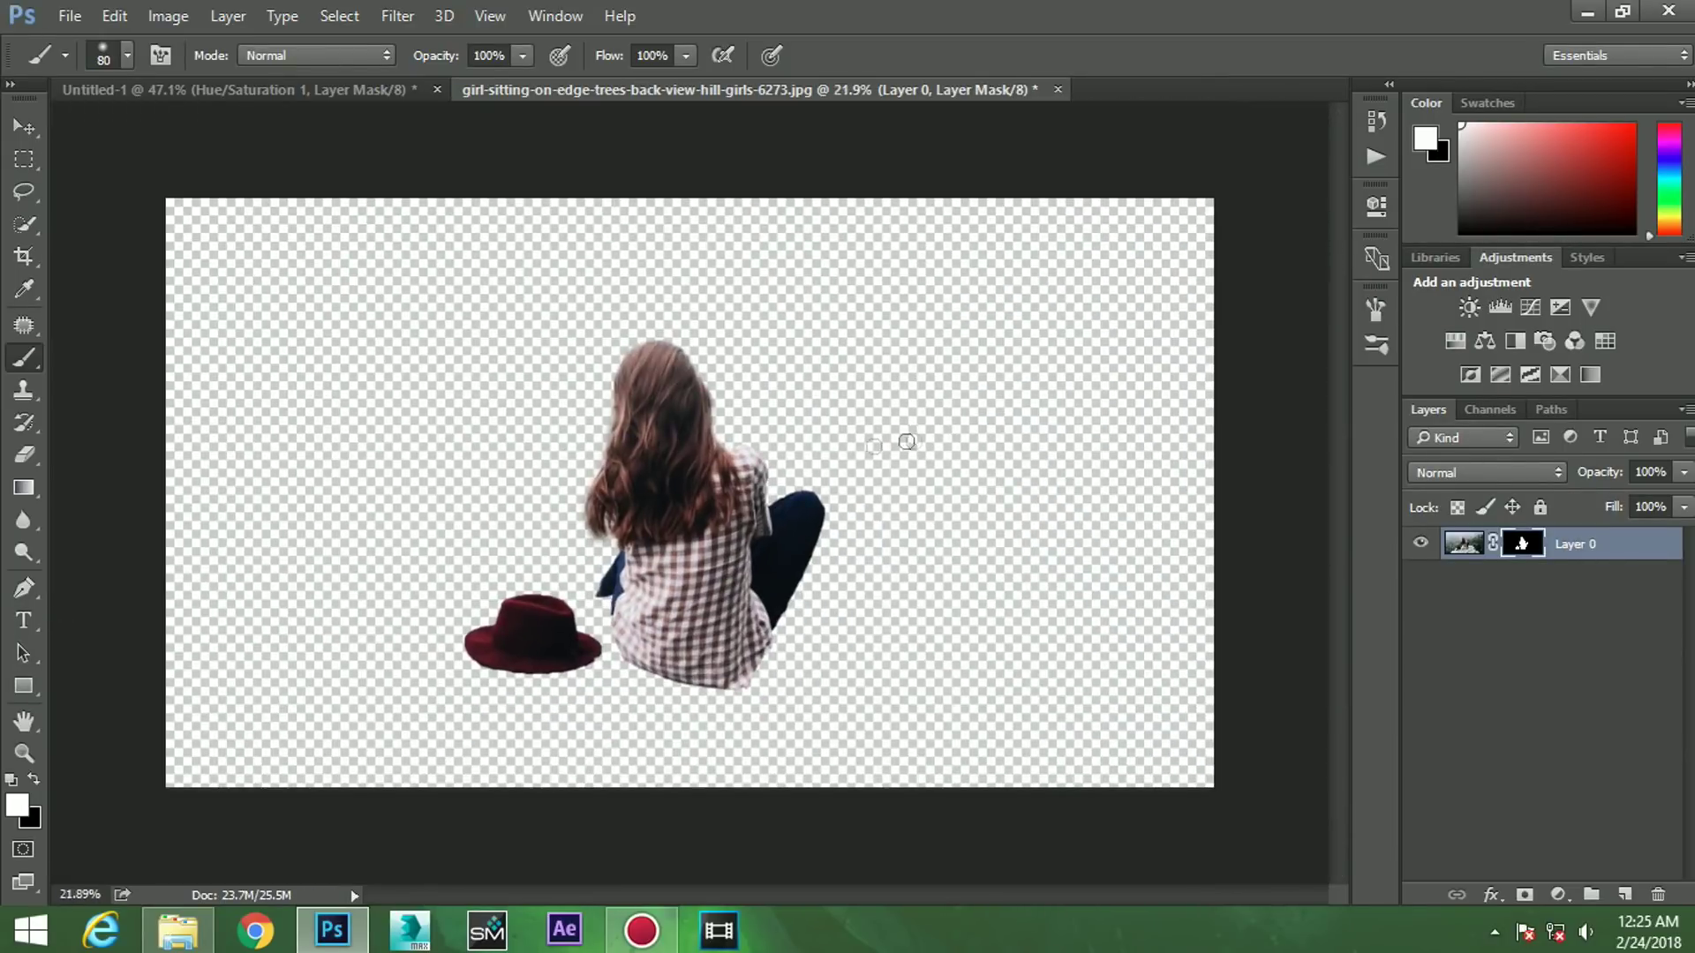
pyautogui.press('v')
pyautogui.moveTo(702, 483)
pyautogui.mouseDown()
pyautogui.moveTo(620, 617)
pyautogui.moveTo(692, 529)
pyautogui.mouseUp()
# - Free-transform the girl cut-out down to about 25% size
pyautogui.scroll(-2, 628, 622)
pyautogui.hotkey('ctrl', 't')
pyautogui.scroll(-2, 895, 480)
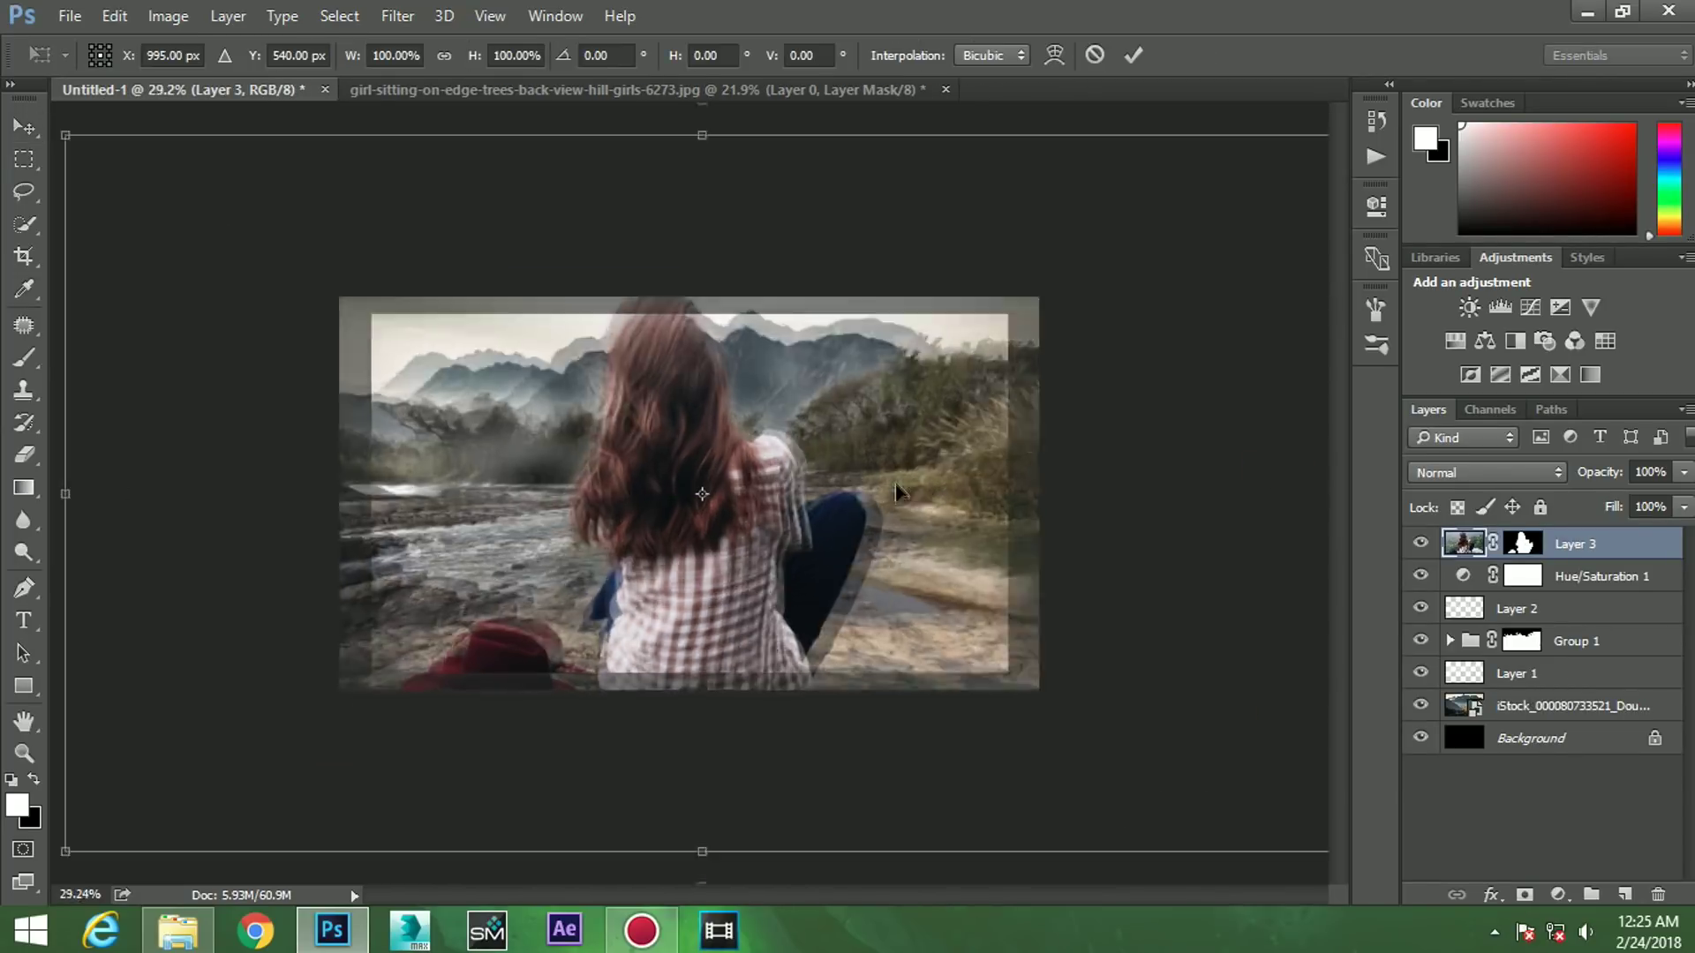
pyautogui.moveTo(1178, 231); pyautogui.dragTo(821, 430)
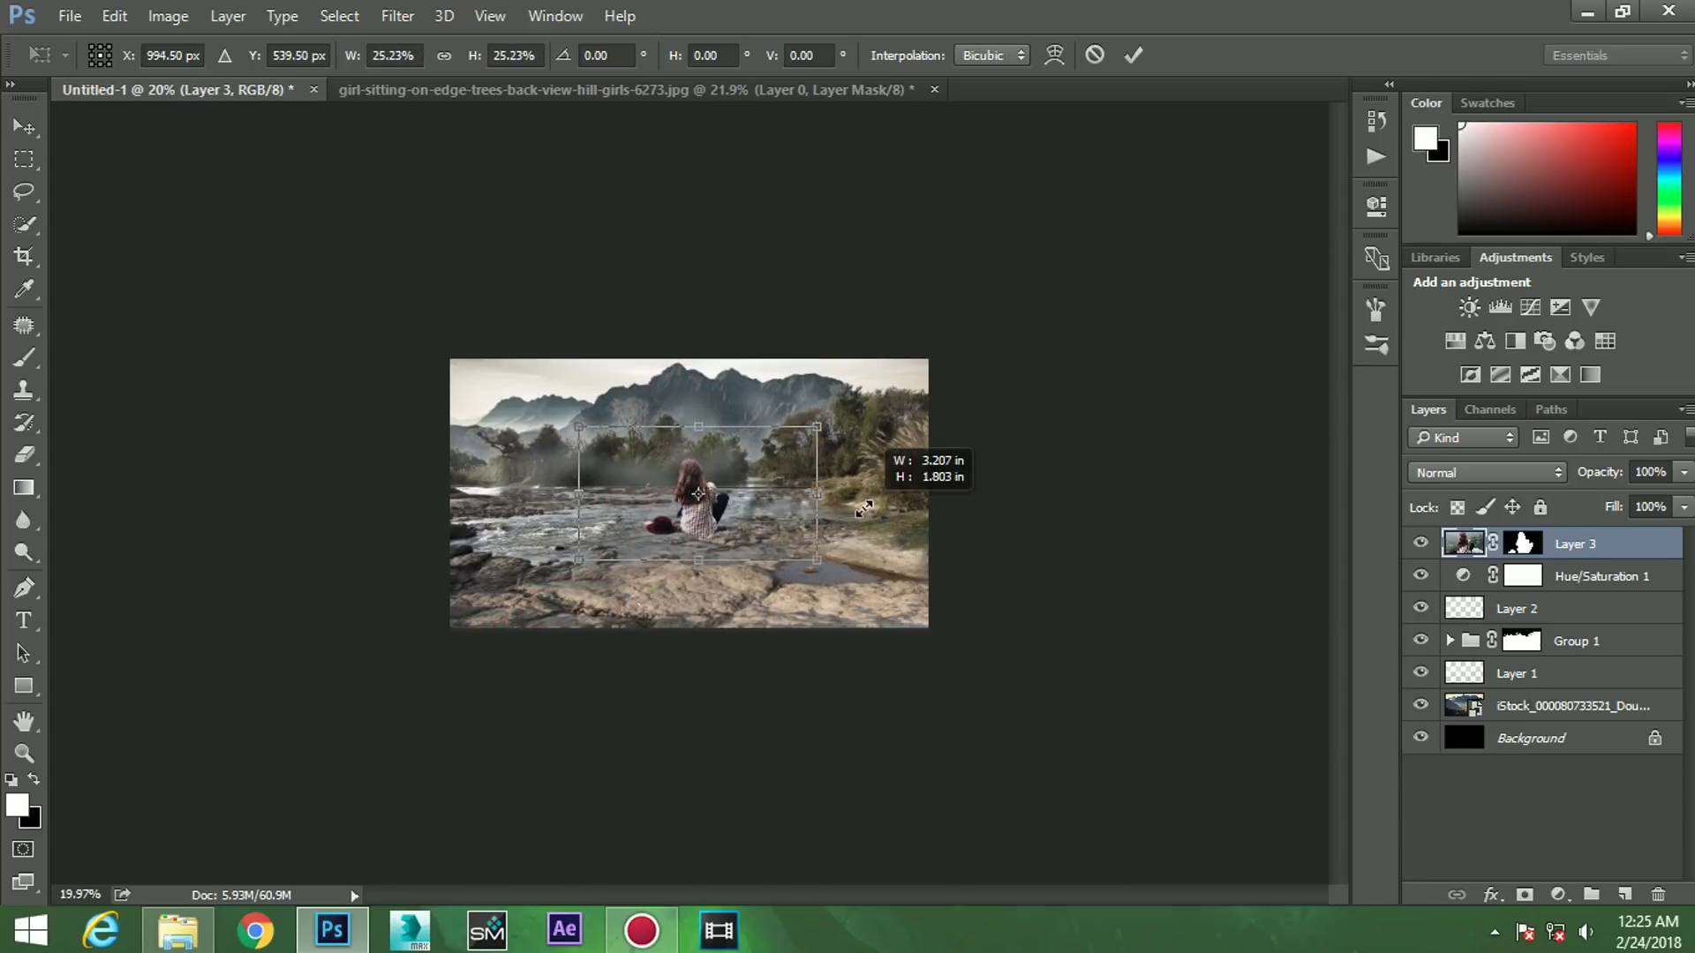
# - Position the scaled girl on the foreground rocks by the river and commit the transform
pyautogui.scroll(4, 748, 574)
pyautogui.scroll(1, 748, 570)
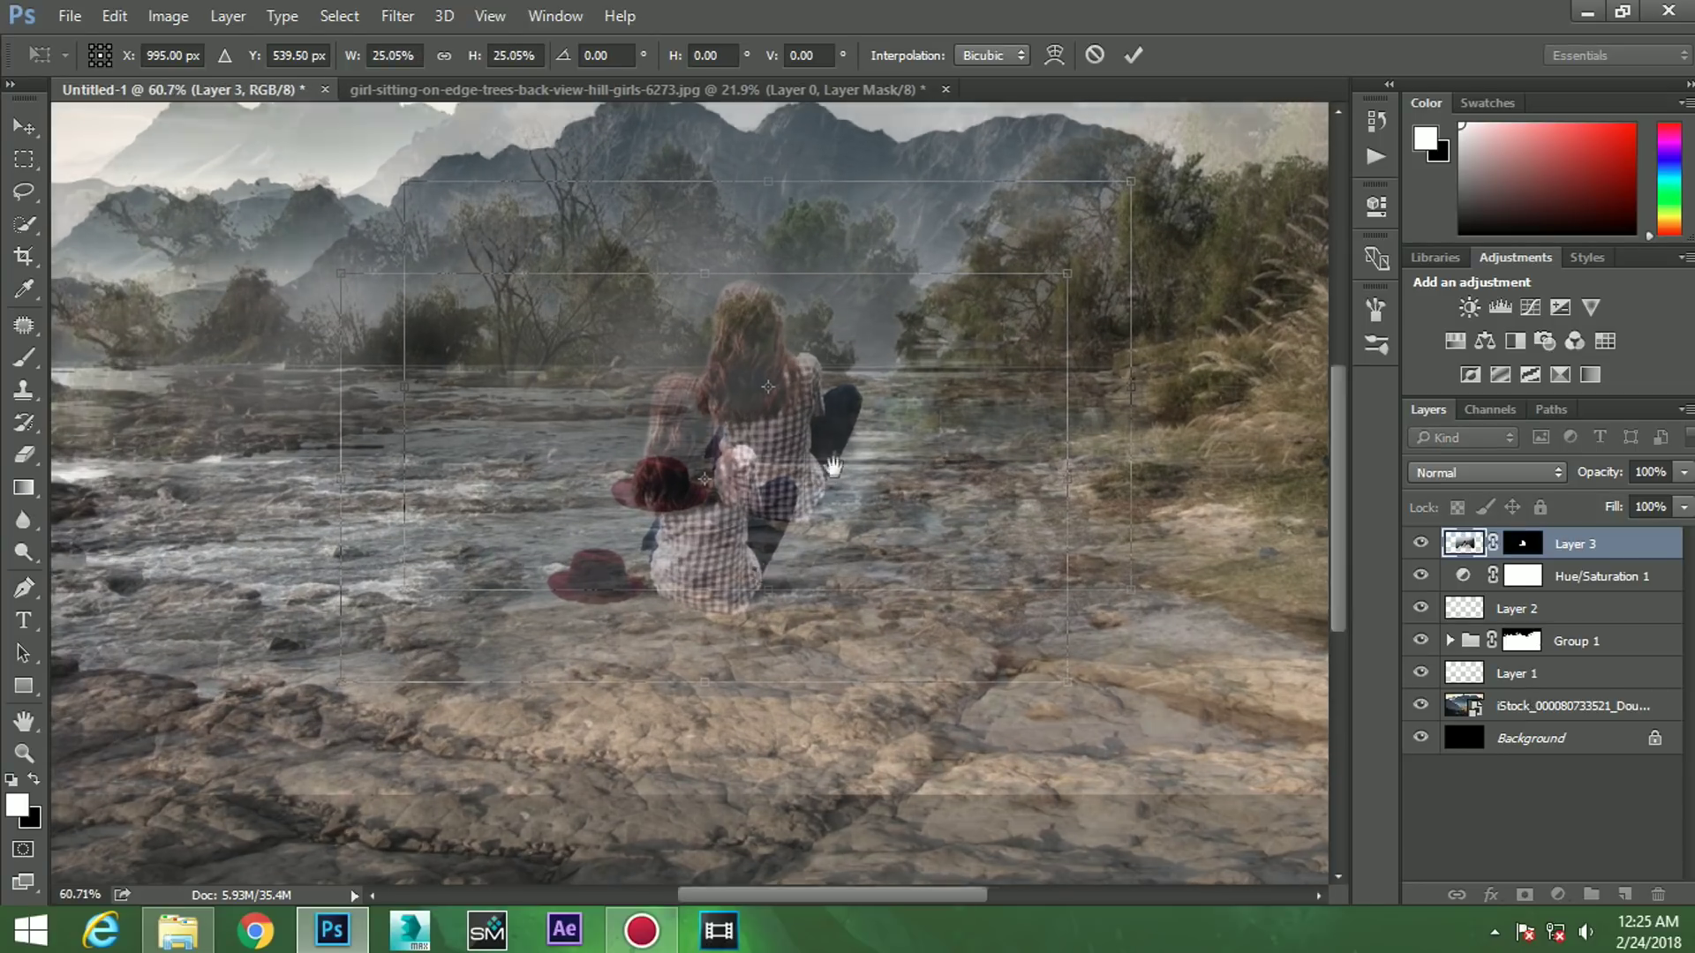
pyautogui.moveTo(755, 505); pyautogui.dragTo(655, 596)
pyautogui.scroll(5, 655, 595)
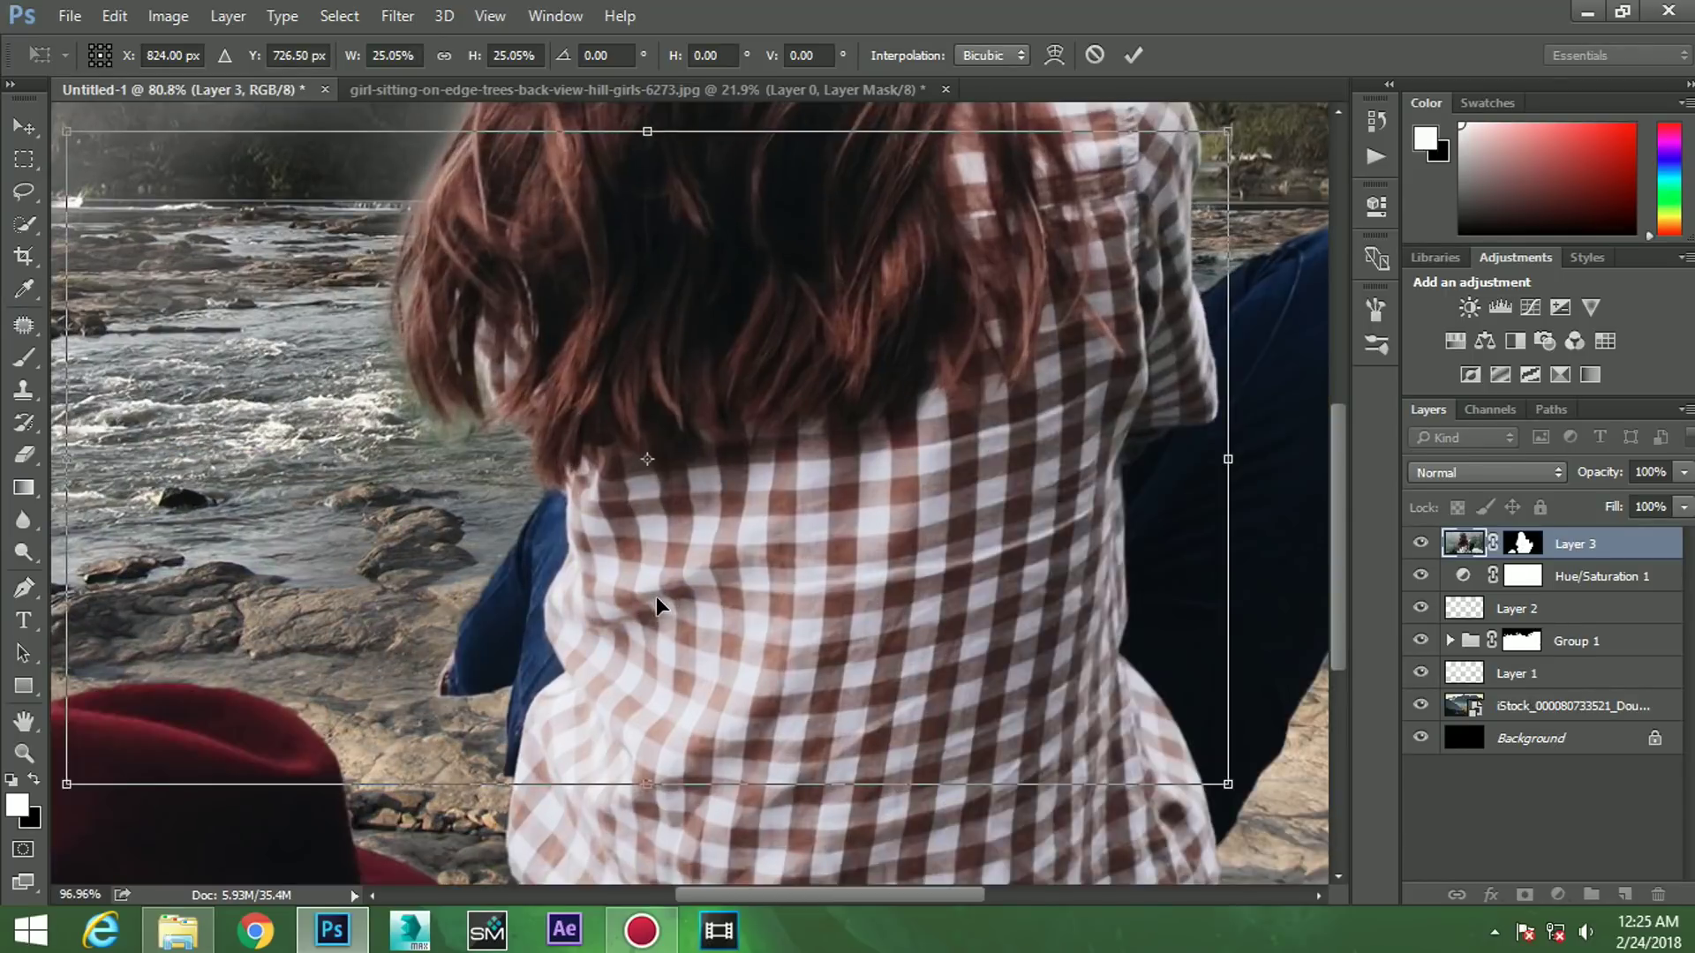
pyautogui.scroll(-3, 655, 596)
pyautogui.scroll(1, 697, 551)
pyautogui.moveTo(676, 574); pyautogui.dragTo(669, 559)
pyautogui.scroll(-1, 669, 559)
pyautogui.scroll(-2, 669, 558)
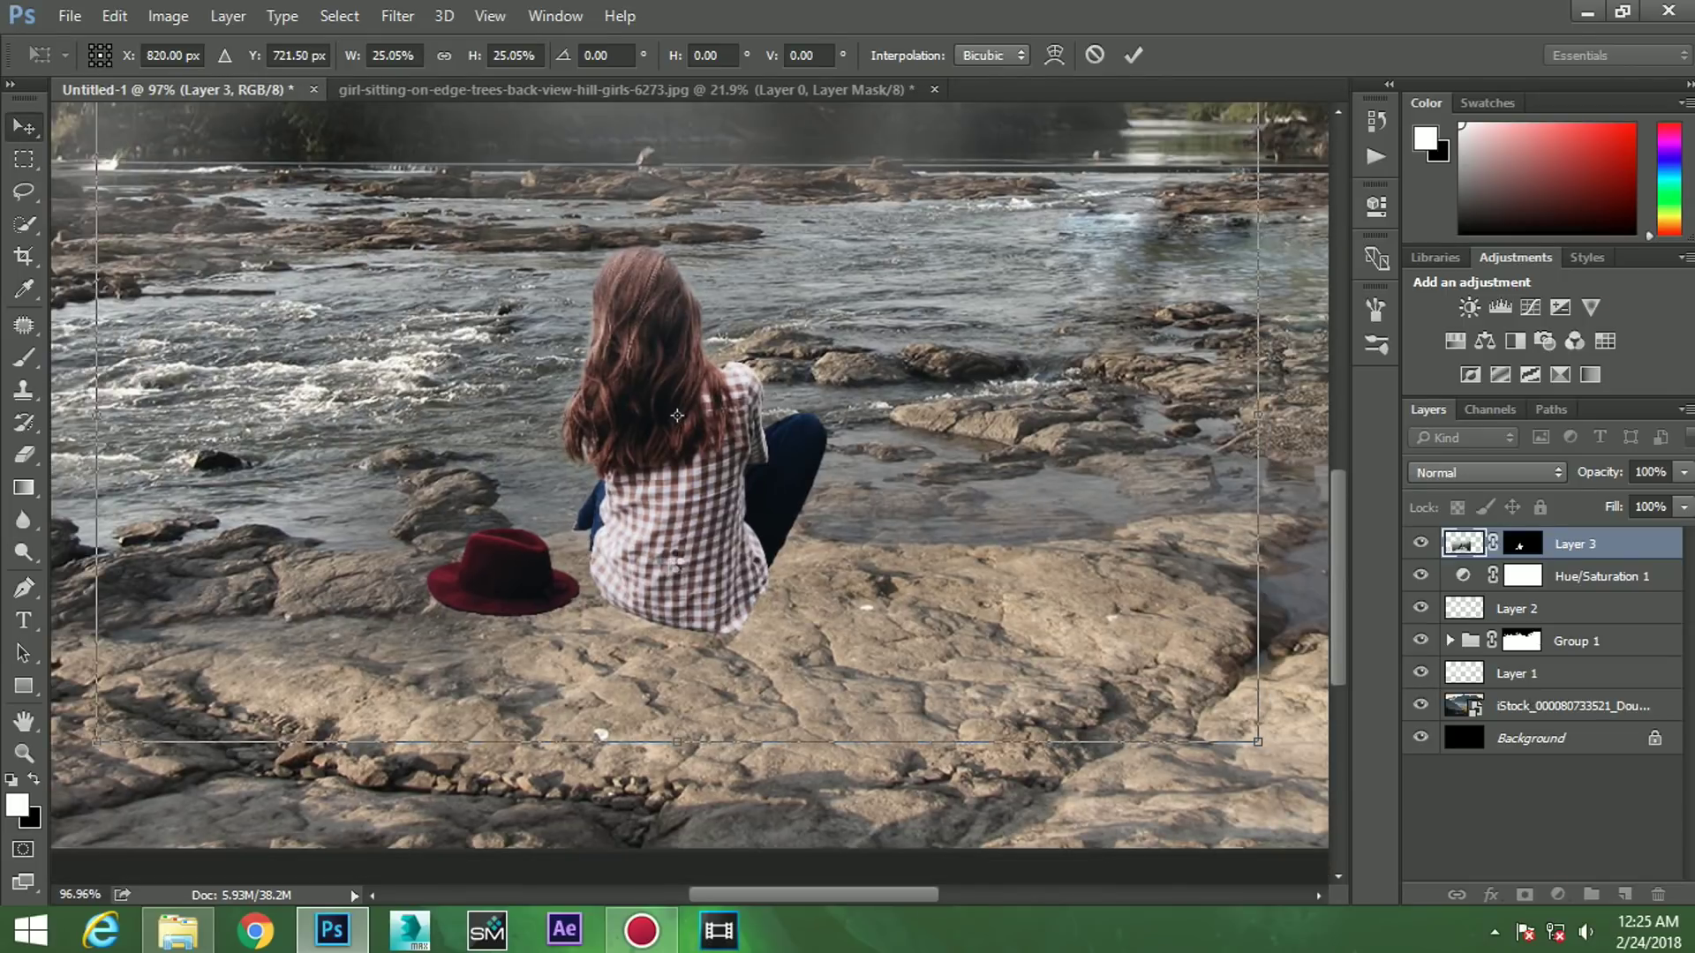
pyautogui.press('Return')
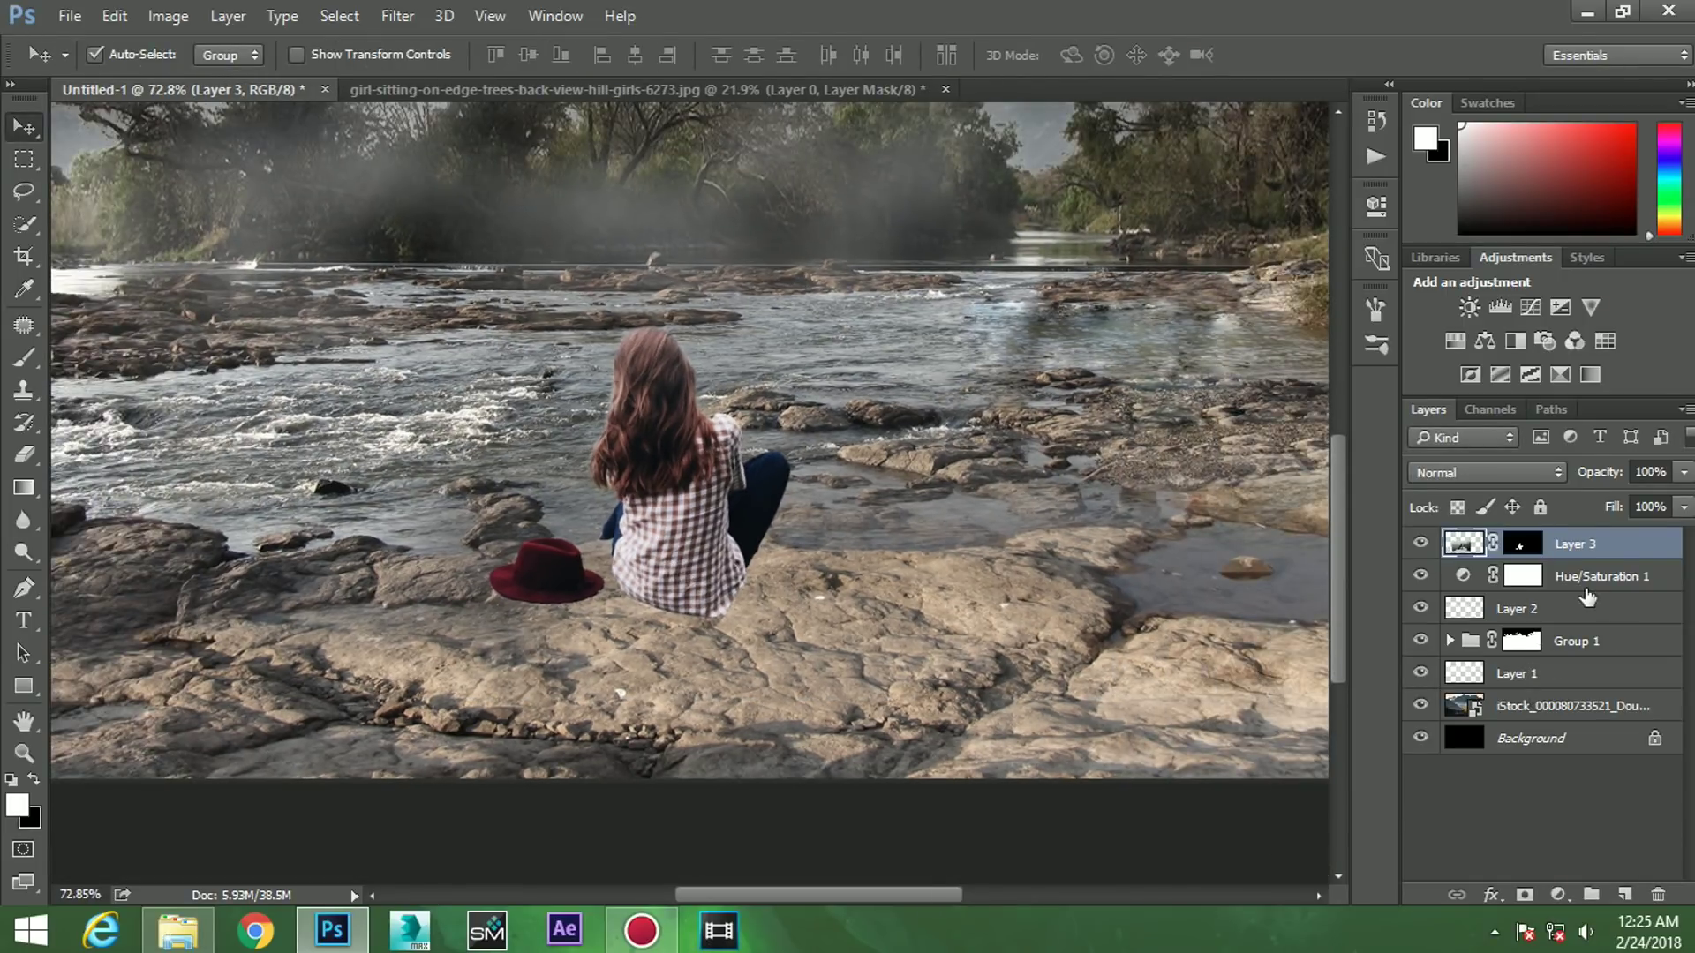
# - On a new layer below the girl, paint a soft black shadow beside the hat and beneath her
pyautogui.click(1586, 584)
pyautogui.click(1624, 894)
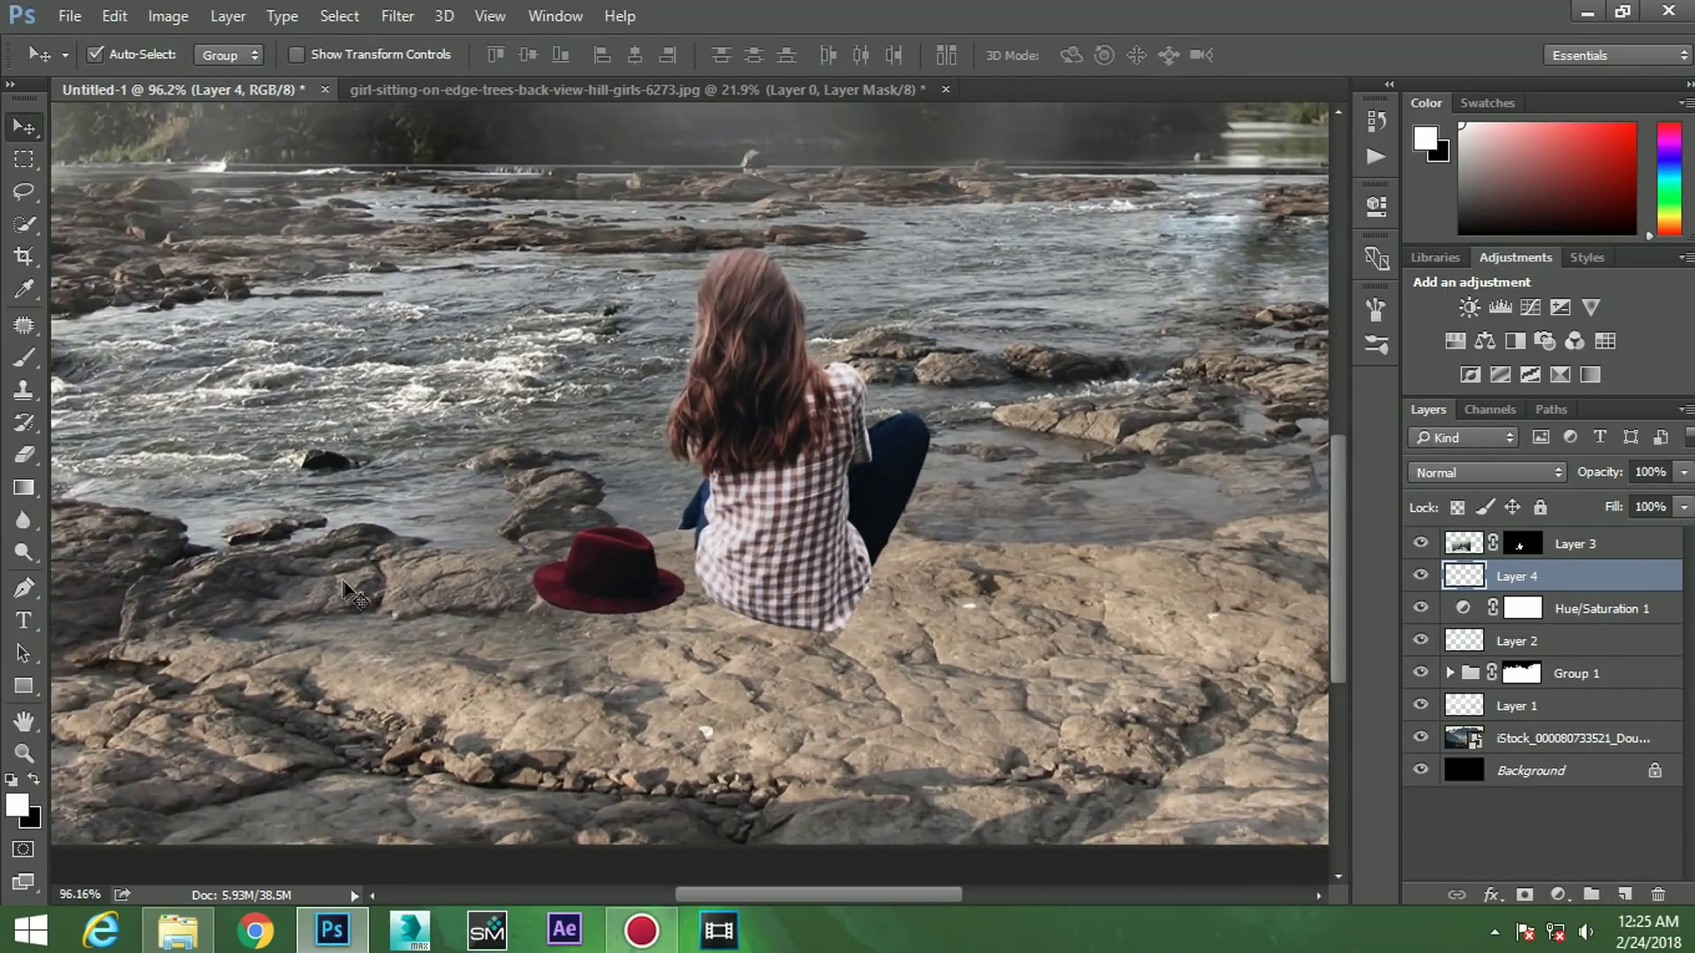
pyautogui.scroll(2, 460, 585)
pyautogui.scroll(3, 461, 585)
pyautogui.press('b')
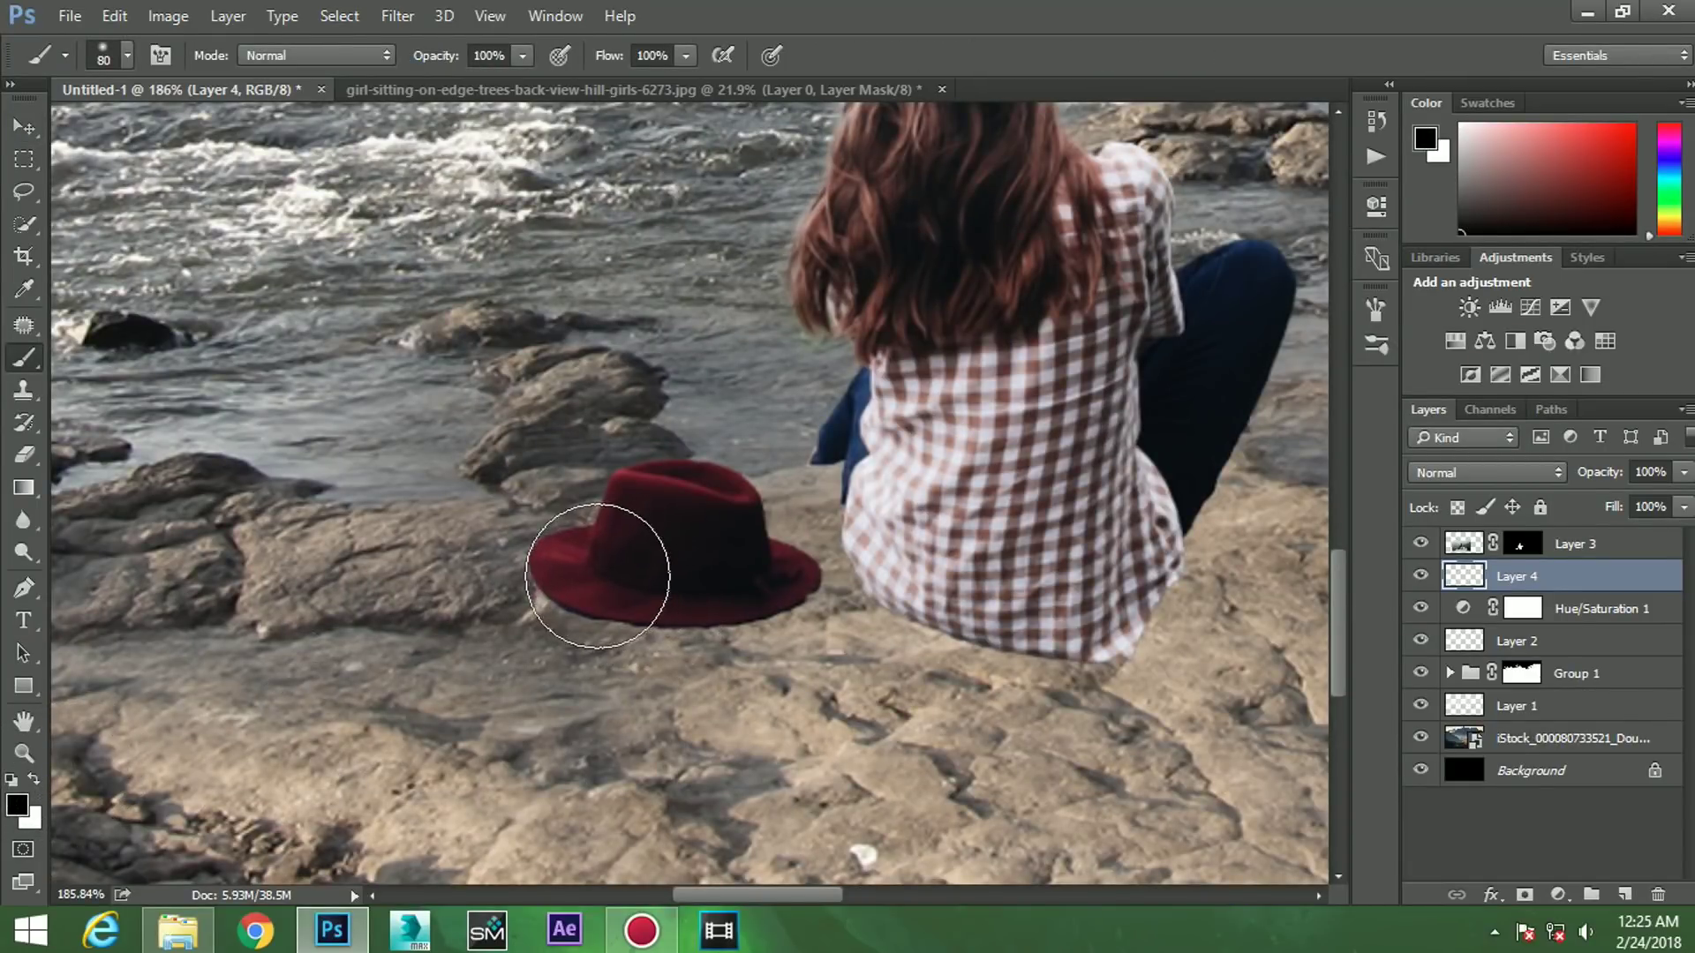
pyautogui.moveTo(662, 560)
pyautogui.mouseDown()
pyautogui.moveTo(749, 548)
pyautogui.moveTo(781, 582)
pyautogui.mouseUp()
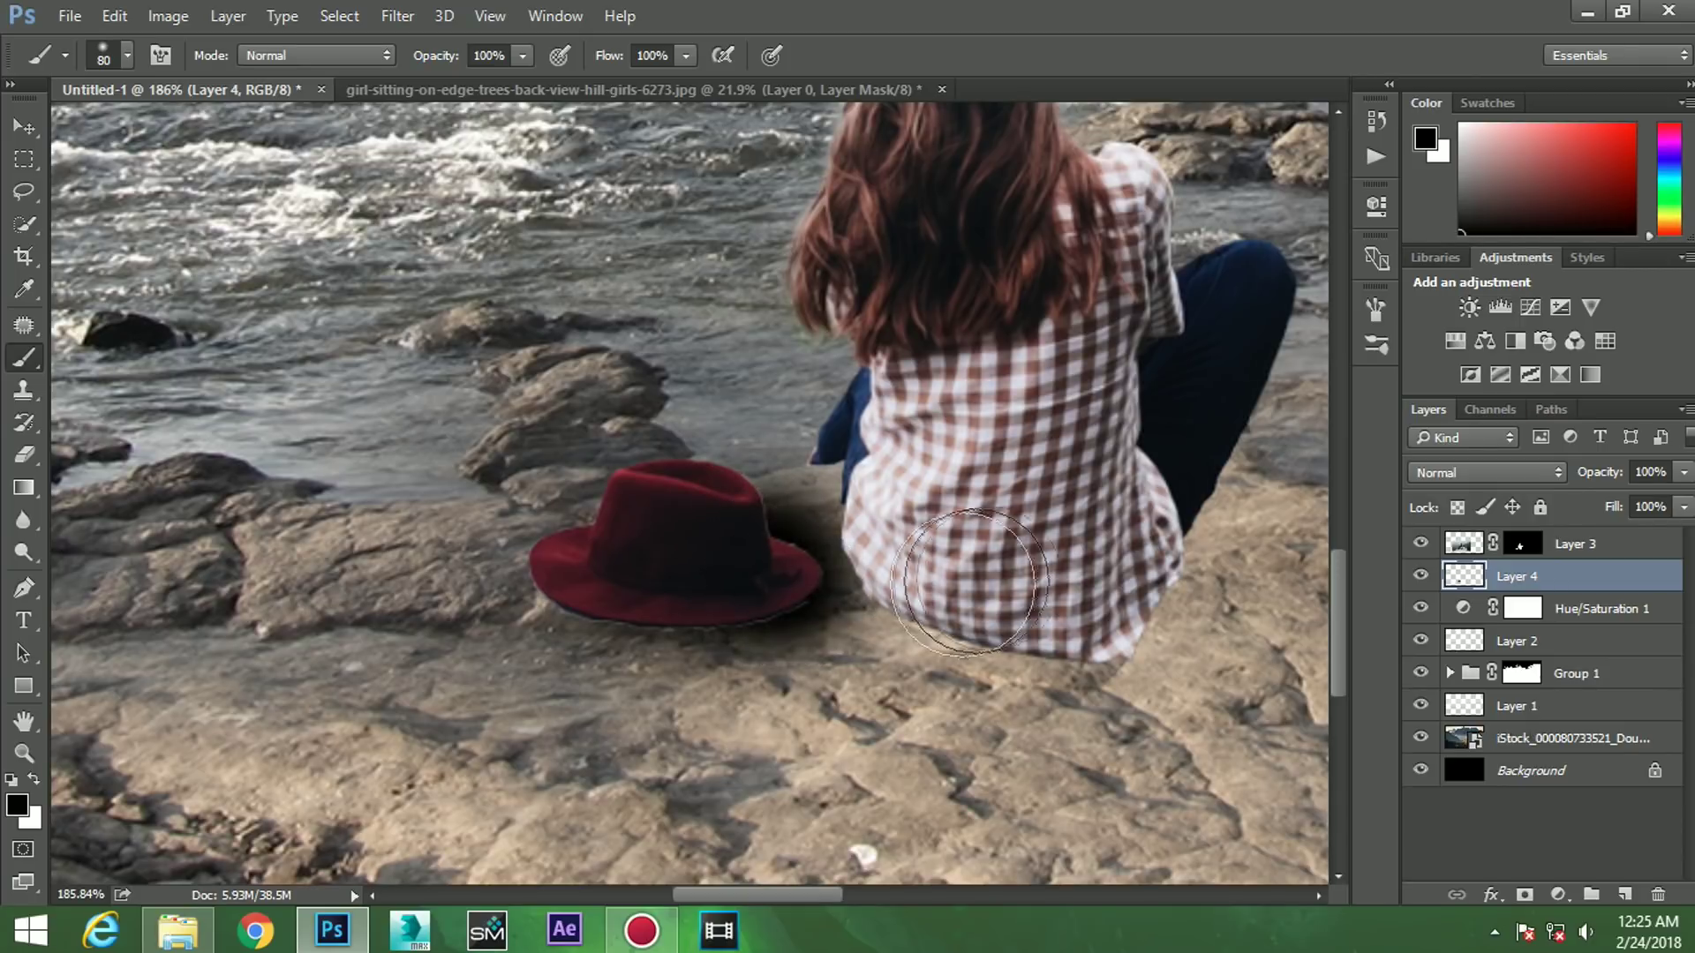
pyautogui.moveTo(1123, 599); pyautogui.dragTo(937, 634)
pyautogui.scroll(-1, 938, 634)
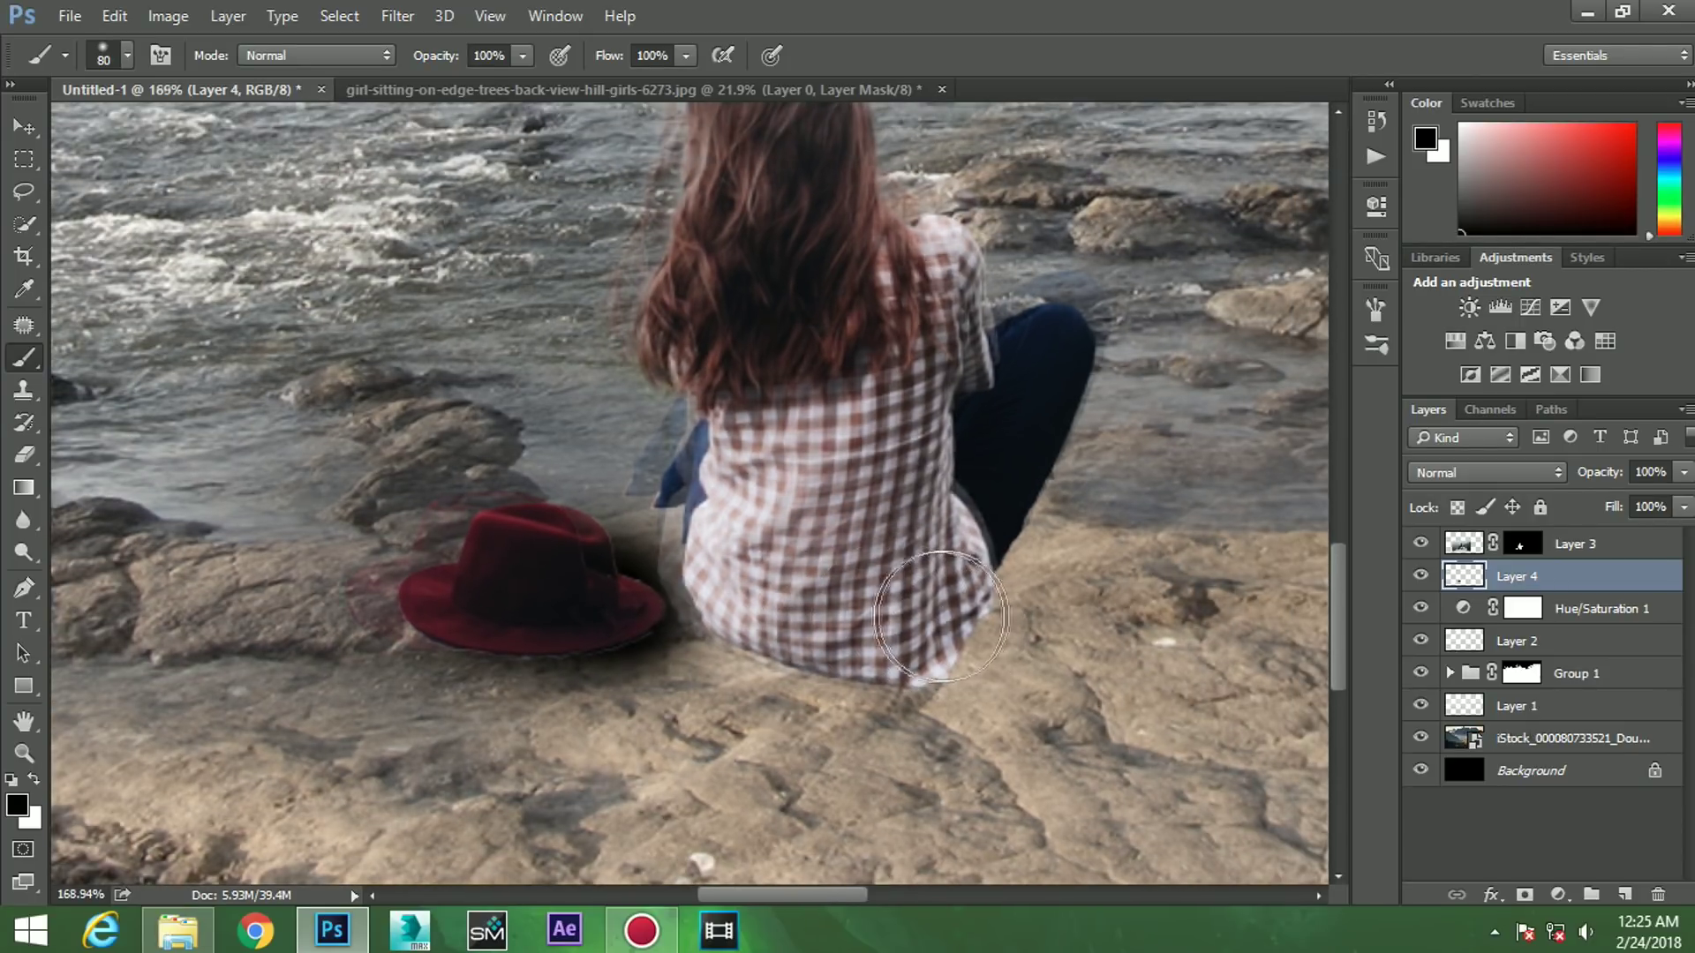
pyautogui.moveTo(939, 634)
pyautogui.mouseDown()
pyautogui.moveTo(633, 691)
pyautogui.moveTo(1026, 721)
pyautogui.mouseUp()
pyautogui.scroll(-5, 997, 715)
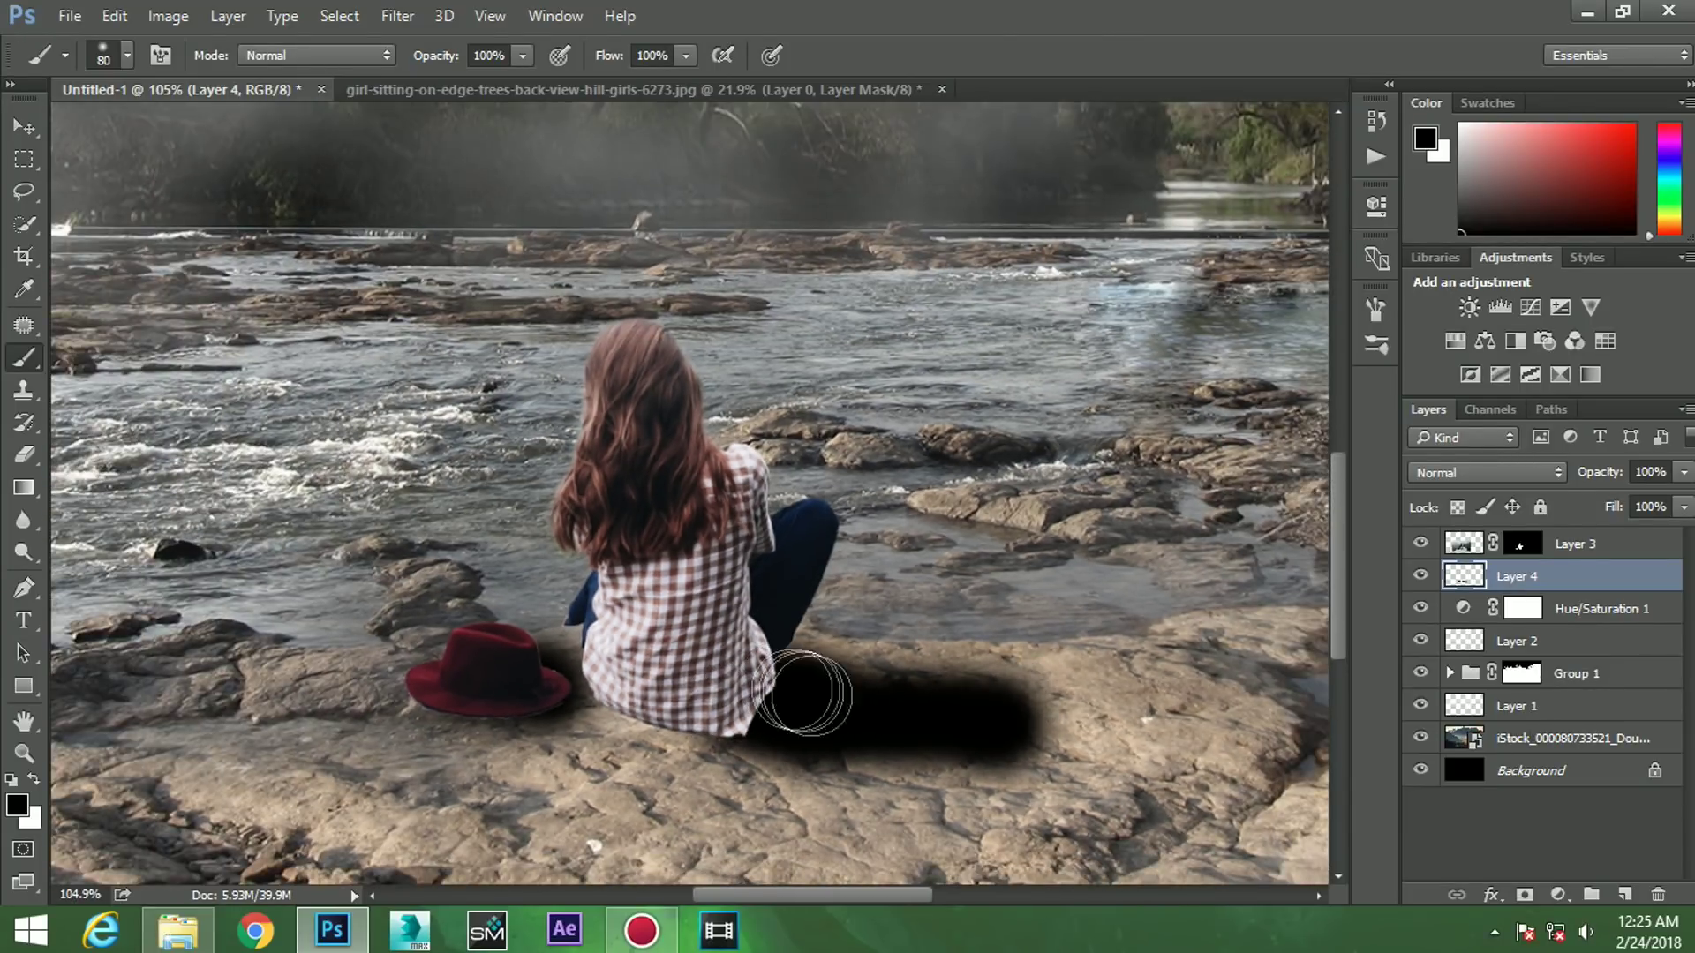
# - Lower the shadow layer to 66% opacity and set a 15.5 px Gaussian Blur radius
pyautogui.moveTo(1614, 474); pyautogui.dragTo(1594, 480)
pyautogui.click(397, 16)
pyautogui.moveTo(410, 290)
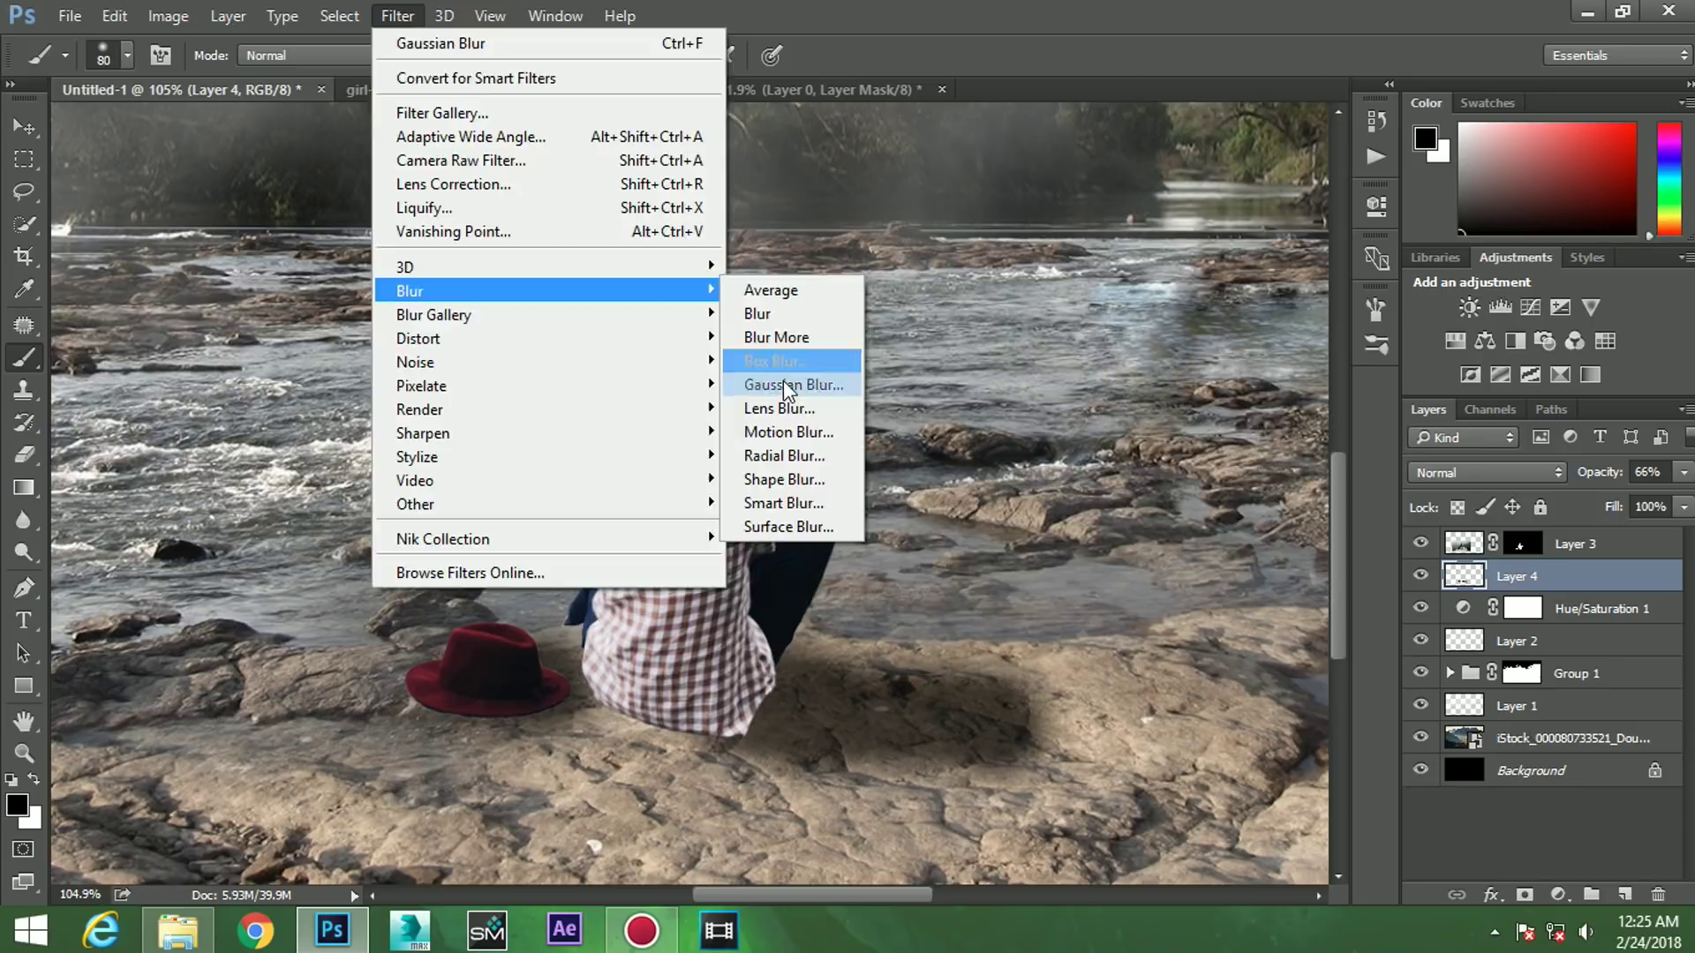
pyautogui.click(782, 384)
pyautogui.moveTo(1016, 622); pyautogui.dragTo(1003, 622)
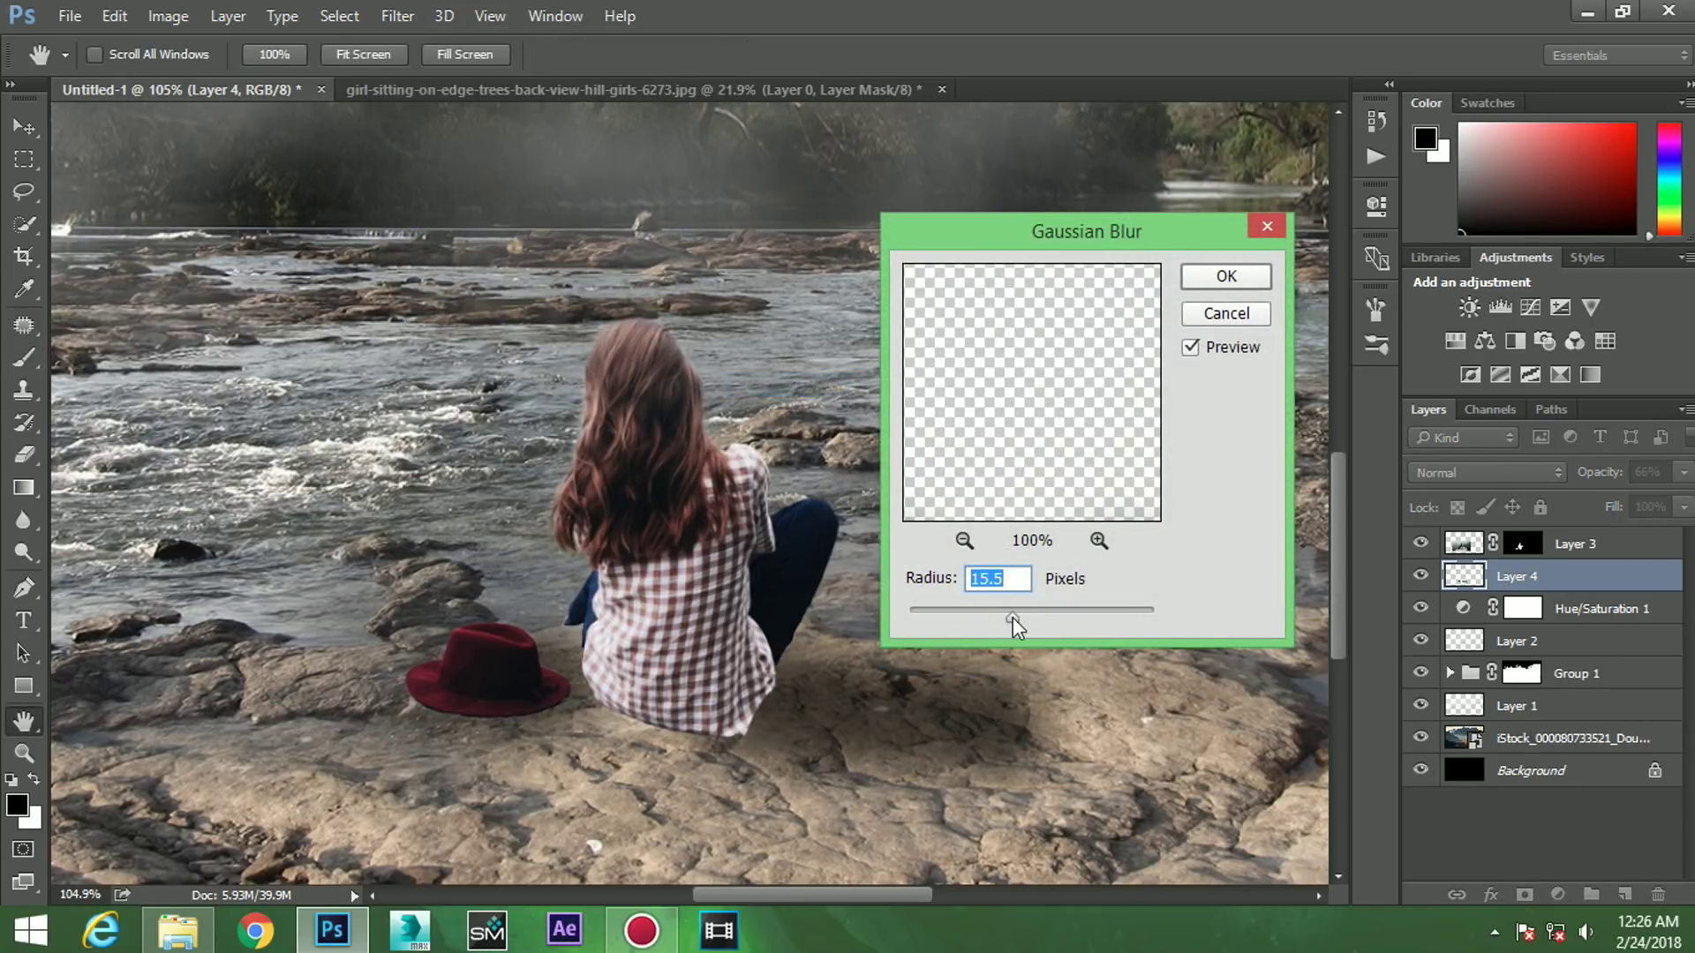
# - Apply the shadow blur and add a new layer above the girl with her outline loaded as a selection
pyautogui.click(1218, 276)
pyautogui.click(1602, 547)
pyautogui.click(1625, 896)
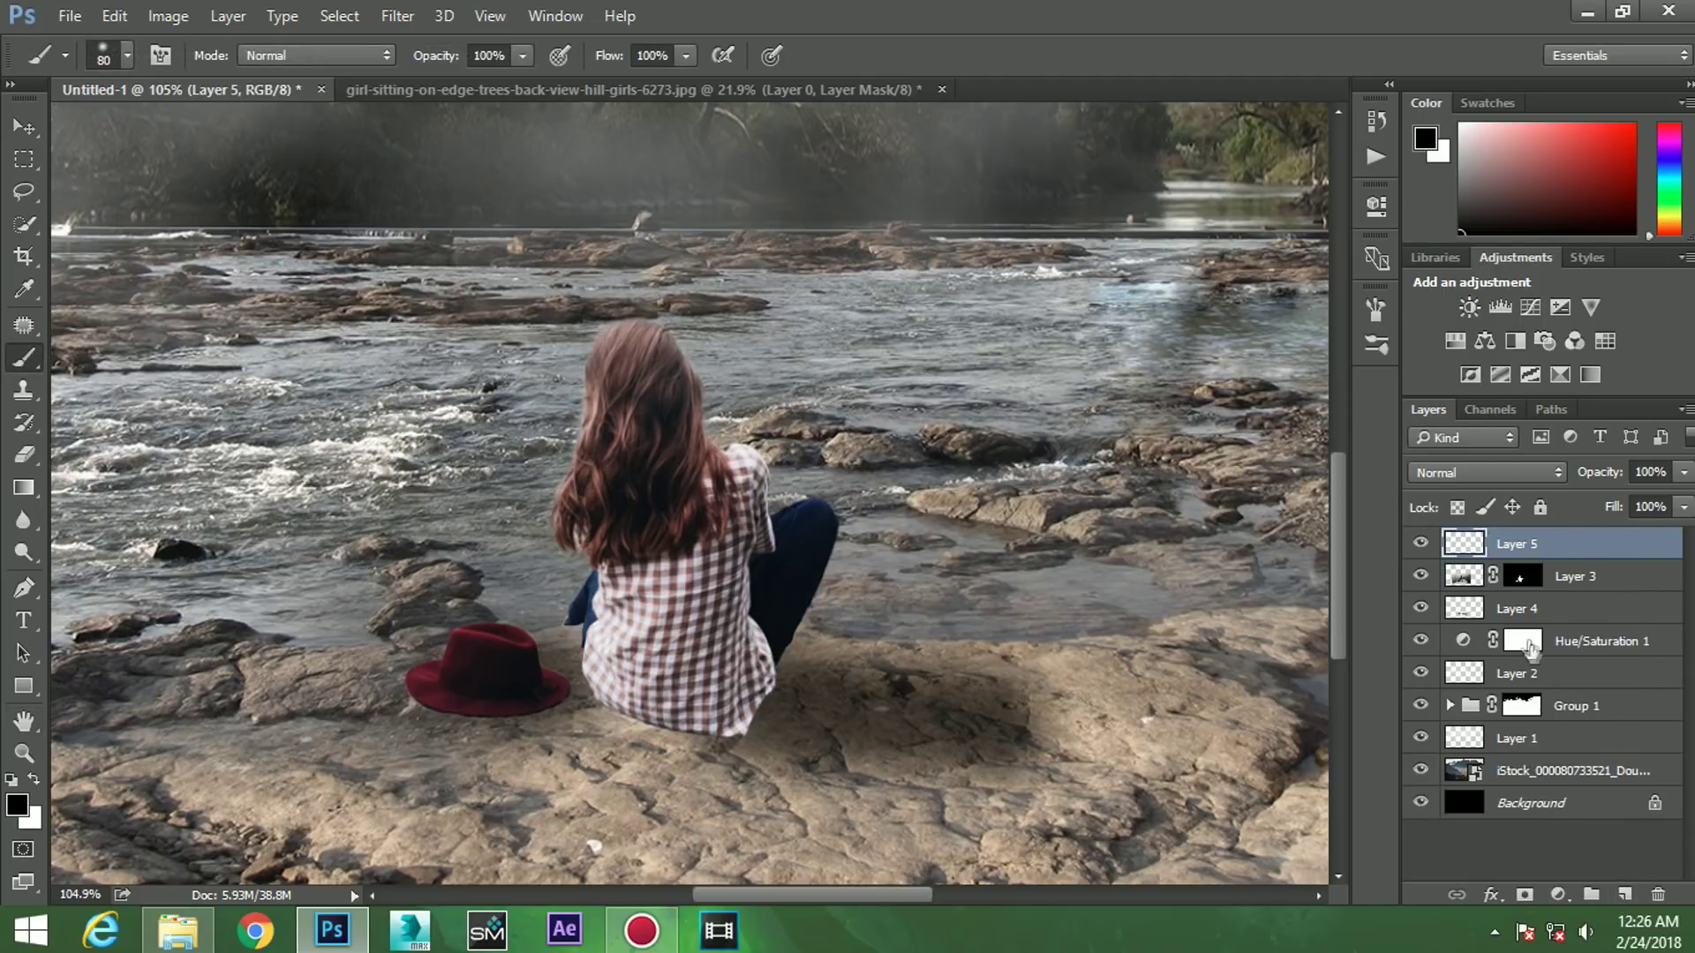
pyautogui.rightClick(1575, 591)
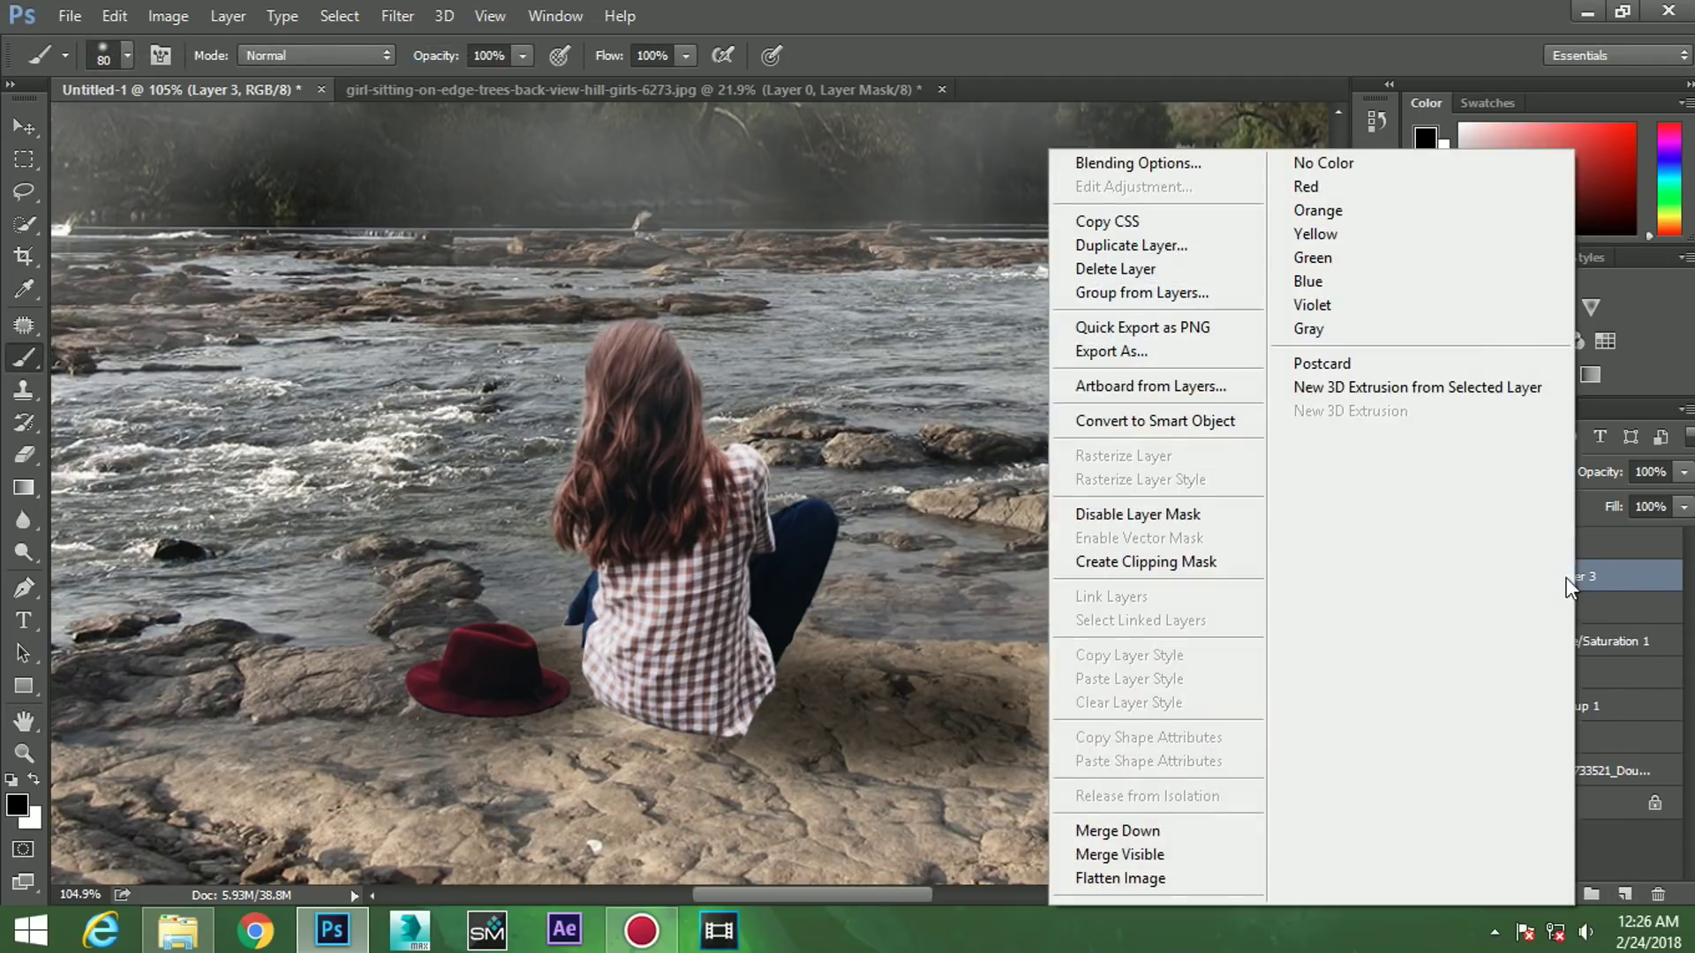
pyautogui.click(1227, 420)
pyautogui.keyDown('ctrl'); pyautogui.click(1463, 575); pyautogui.keyUp('ctrl')
pyautogui.click(1509, 544)
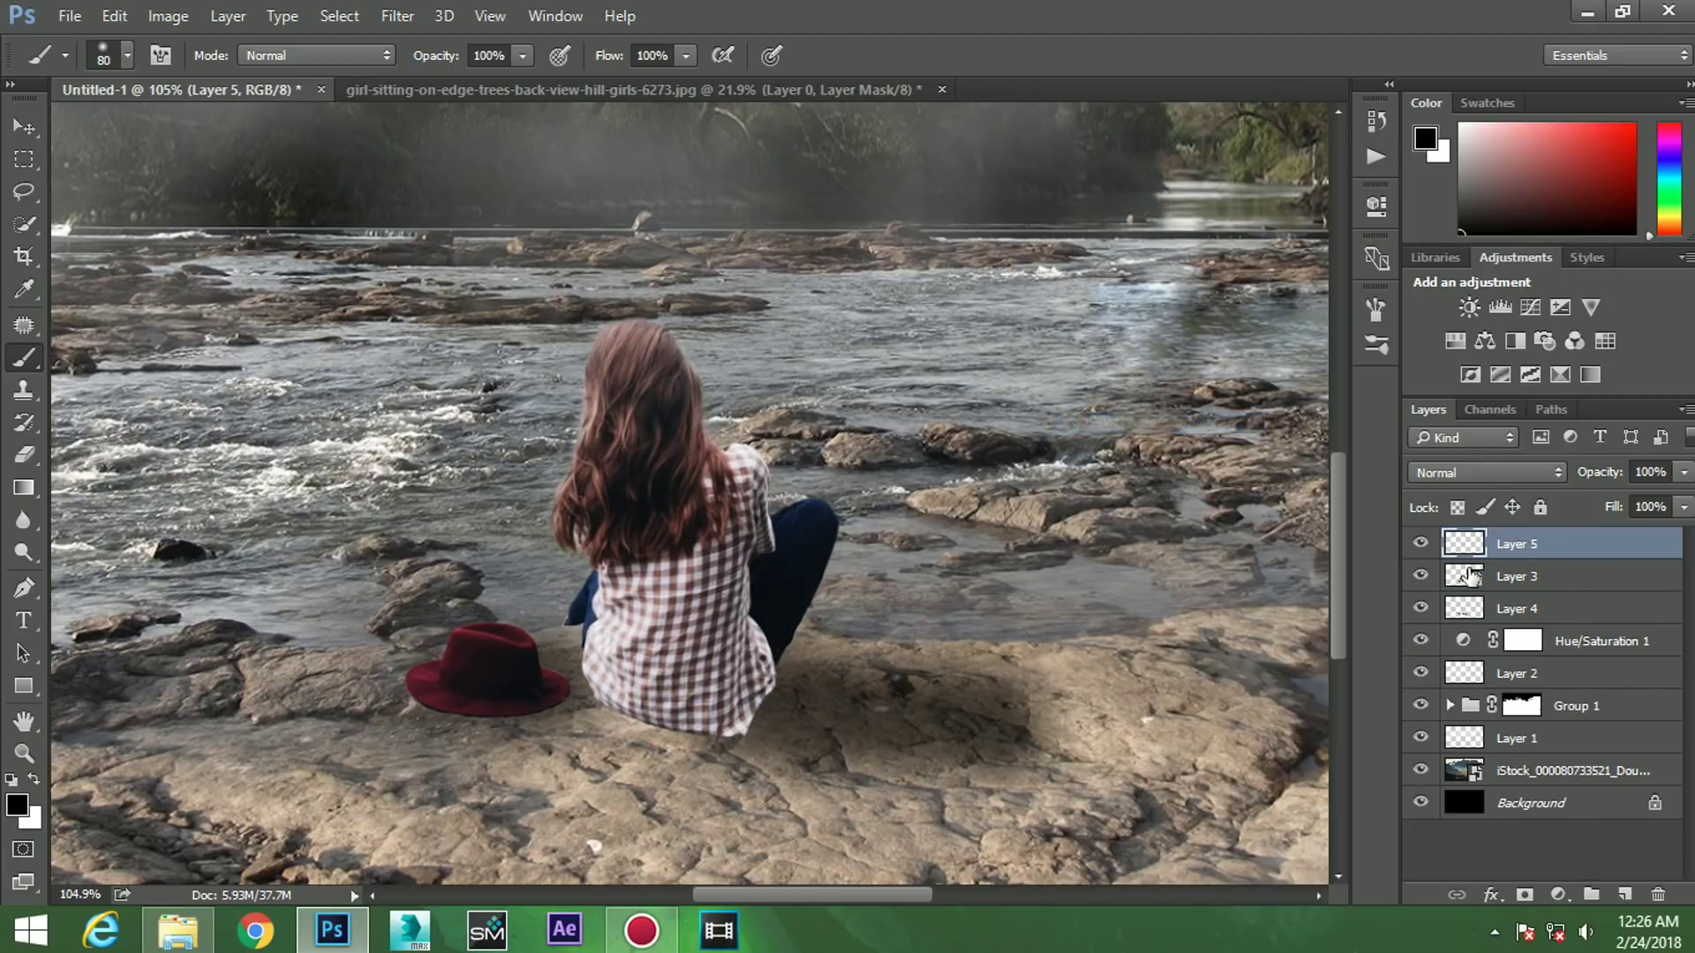
# - Darken the right side of the girl and hat at 49% opacity, then deselect
pyautogui.moveTo(556, 697); pyautogui.dragTo(494, 680)
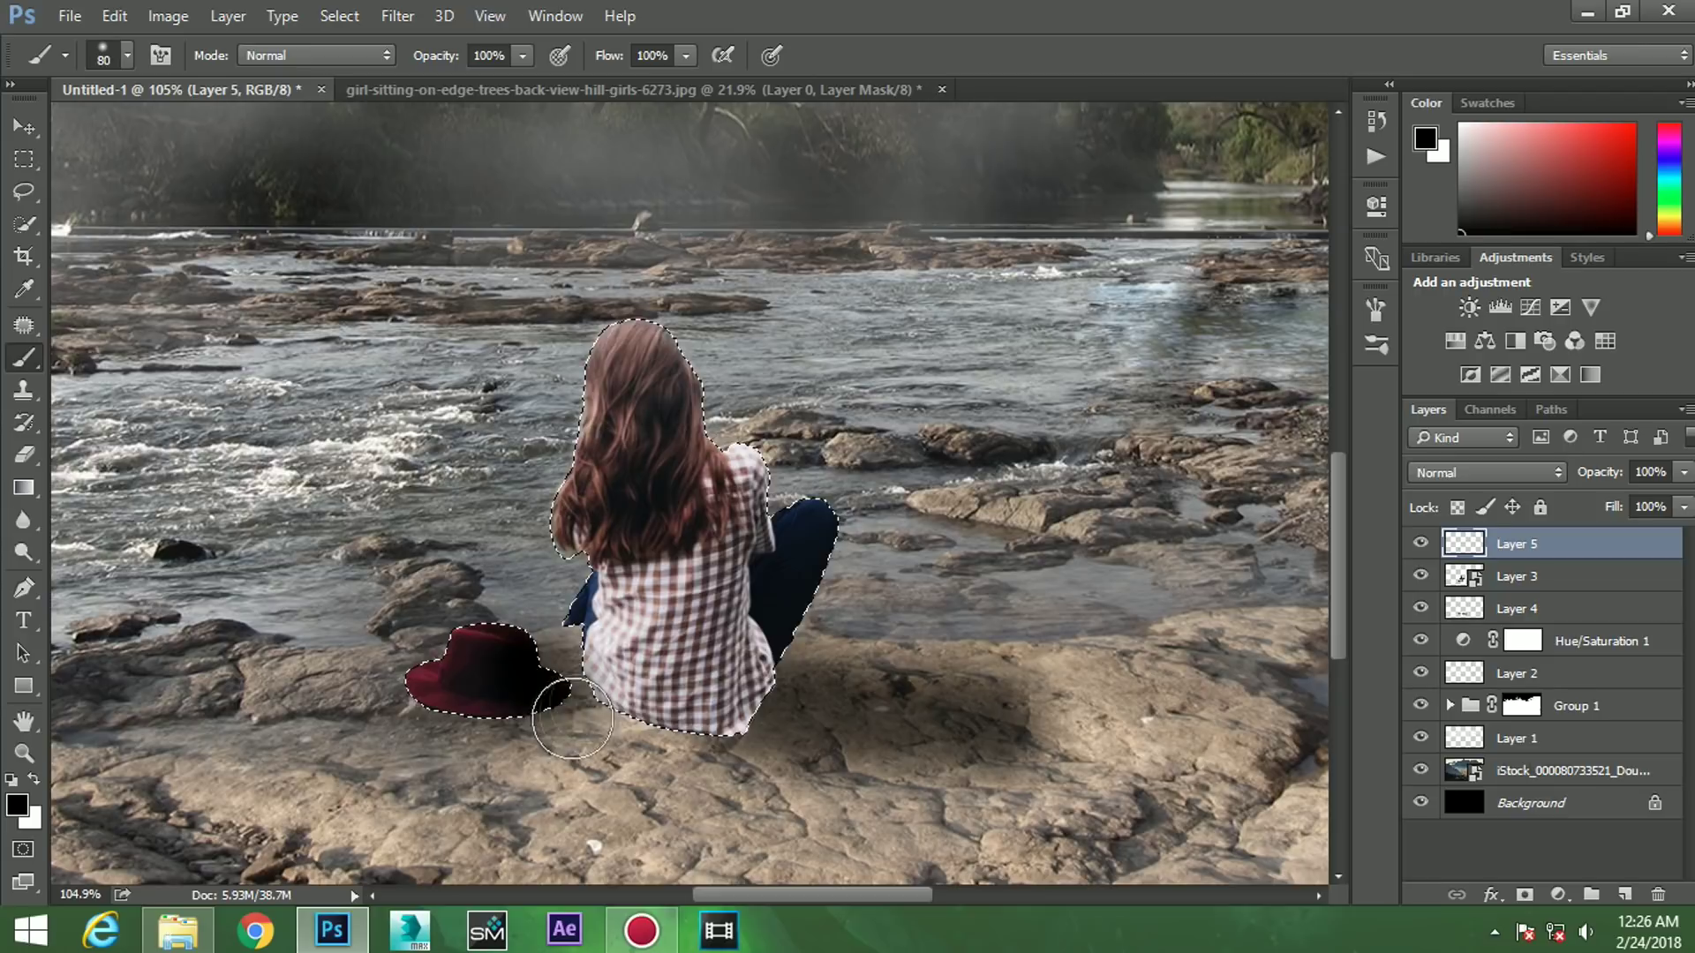
pyautogui.moveTo(717, 418)
pyautogui.mouseDown()
pyautogui.moveTo(662, 367)
pyautogui.moveTo(756, 606)
pyautogui.moveTo(803, 534)
pyautogui.moveTo(765, 681)
pyautogui.moveTo(670, 367)
pyautogui.moveTo(791, 534)
pyautogui.moveTo(708, 427)
pyautogui.moveTo(801, 522)
pyautogui.mouseUp()
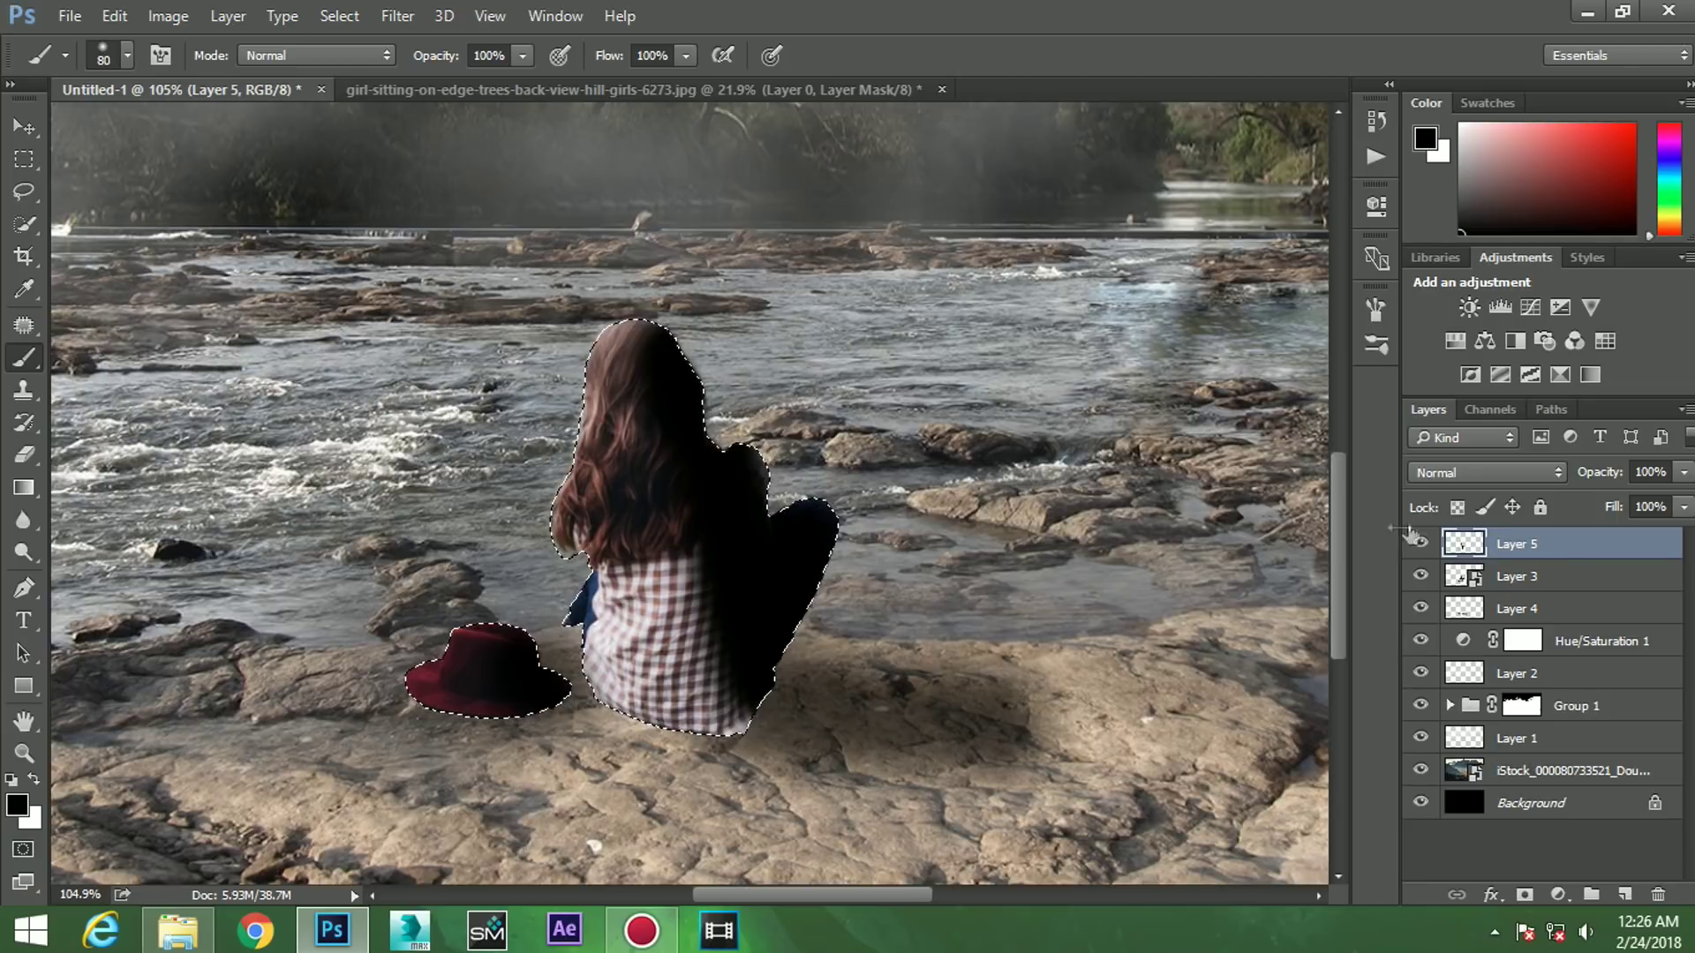
pyautogui.moveTo(1611, 476); pyautogui.dragTo(1550, 469)
pyautogui.hotkey('ctrl', 'd')
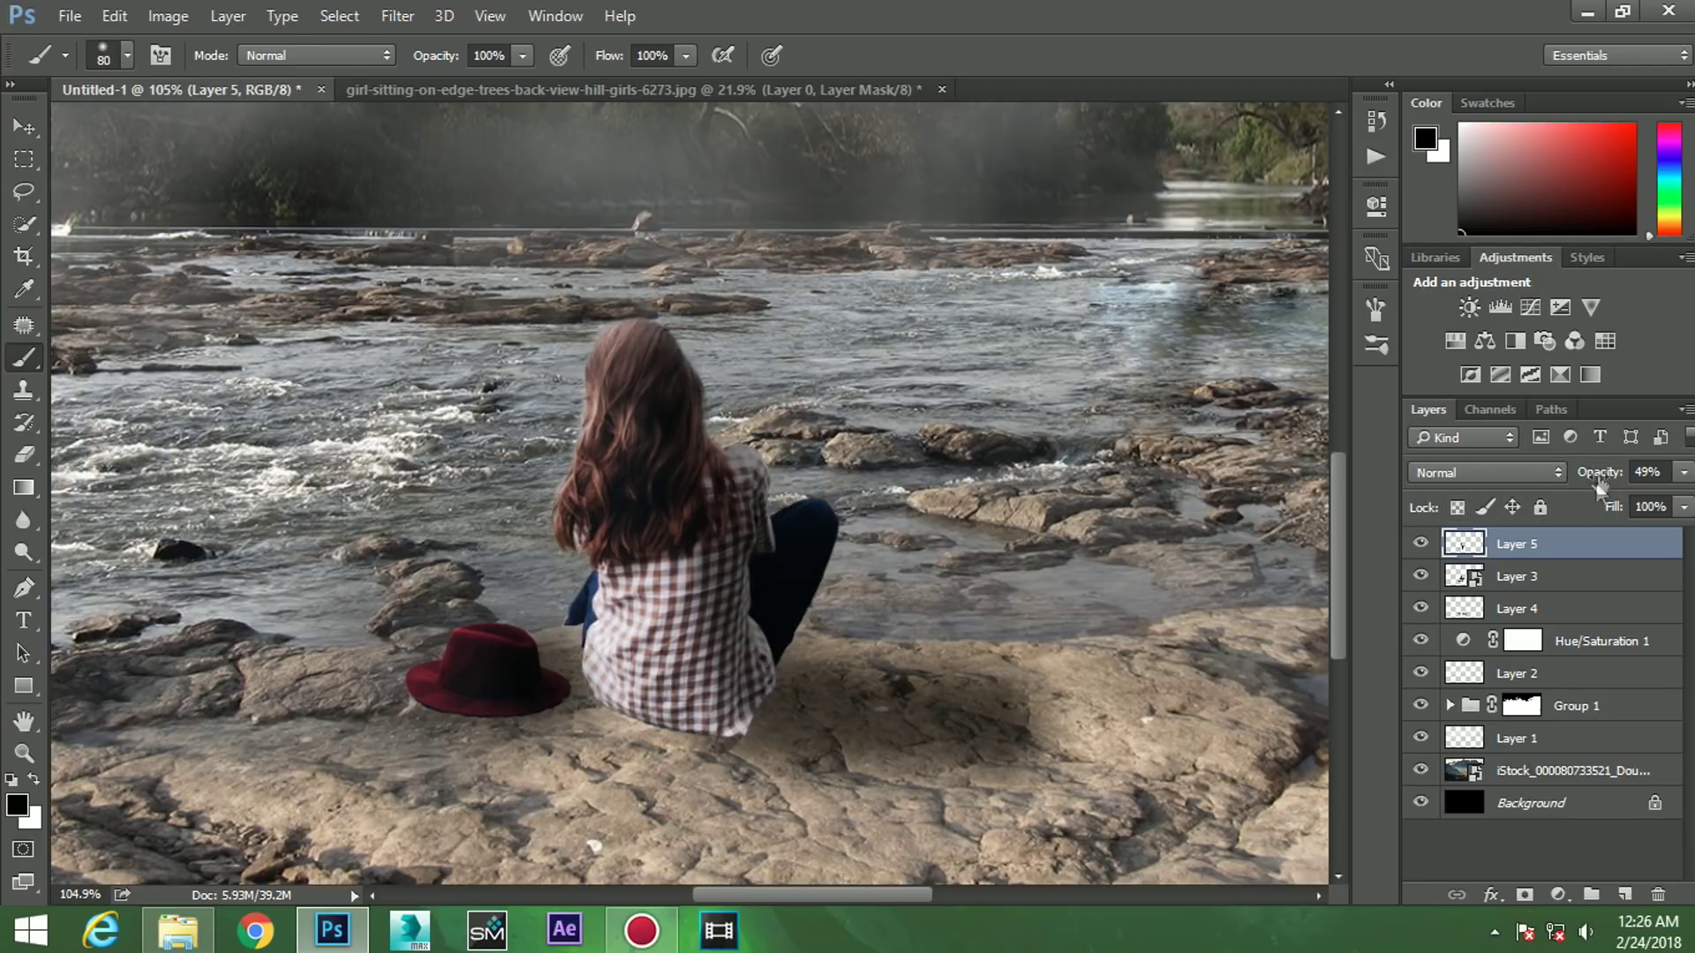
pyautogui.click(1421, 542)
pyautogui.click(1421, 543)
# - Open the bear JPEG from the project folder as its own document, then close the girl document
pyautogui.scroll(-2, 839, 695)
pyautogui.scroll(-3, 840, 695)
pyautogui.scroll(-2, 839, 694)
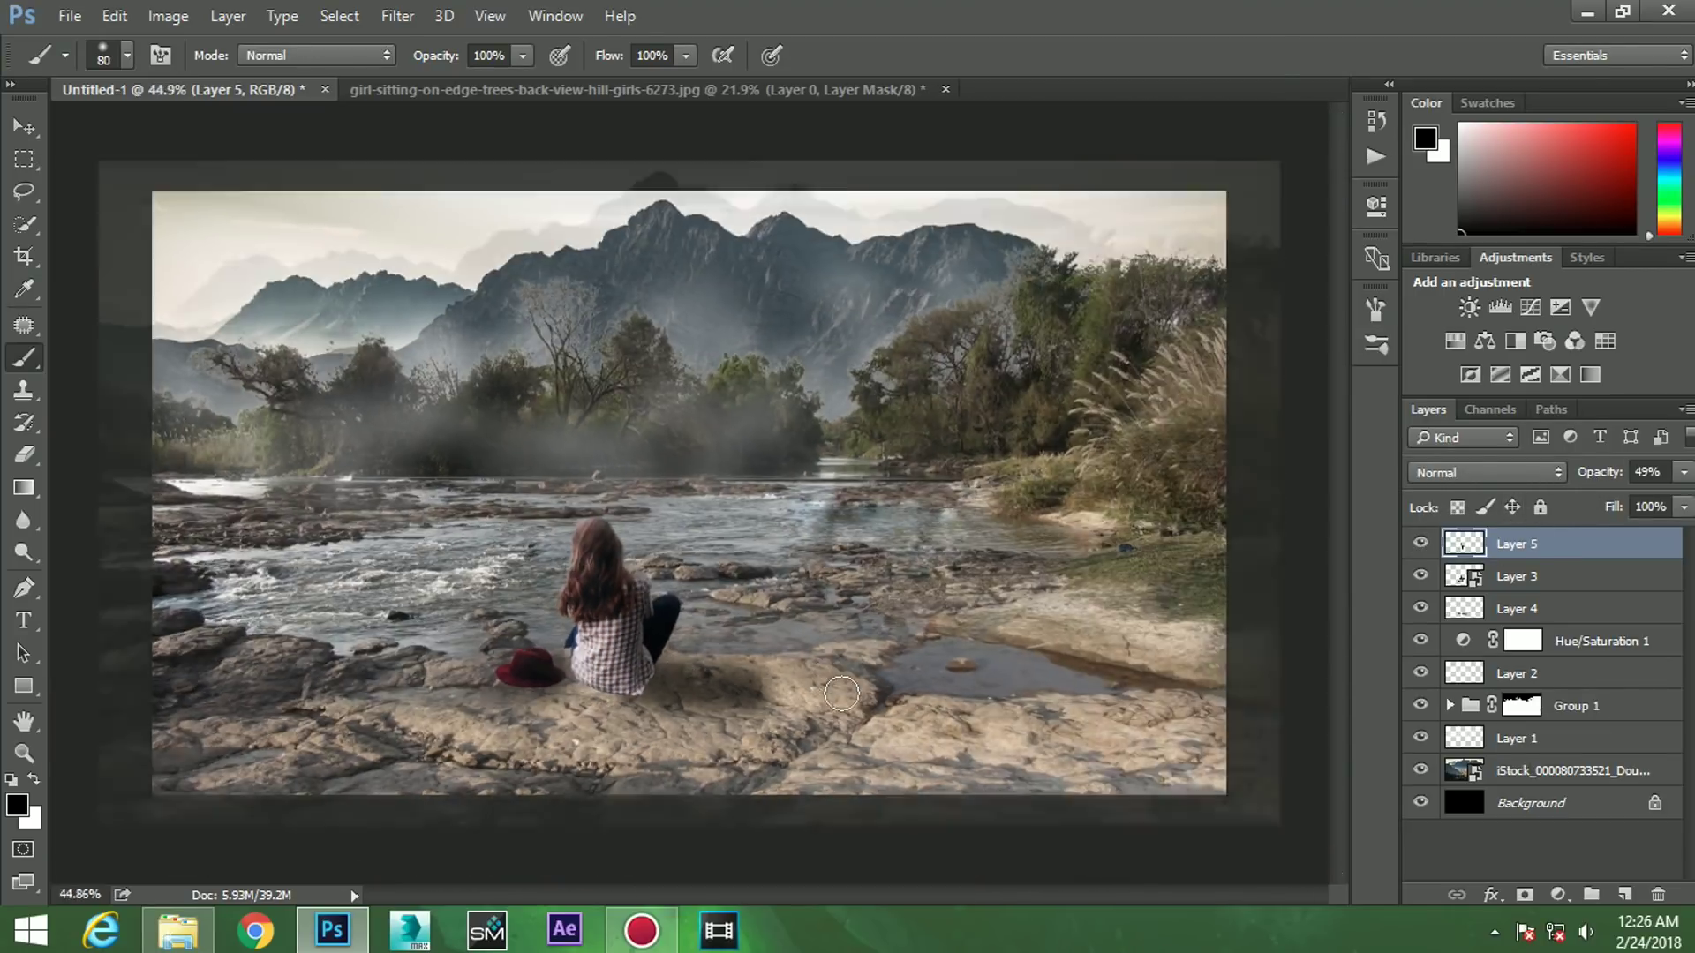
pyautogui.press('v')
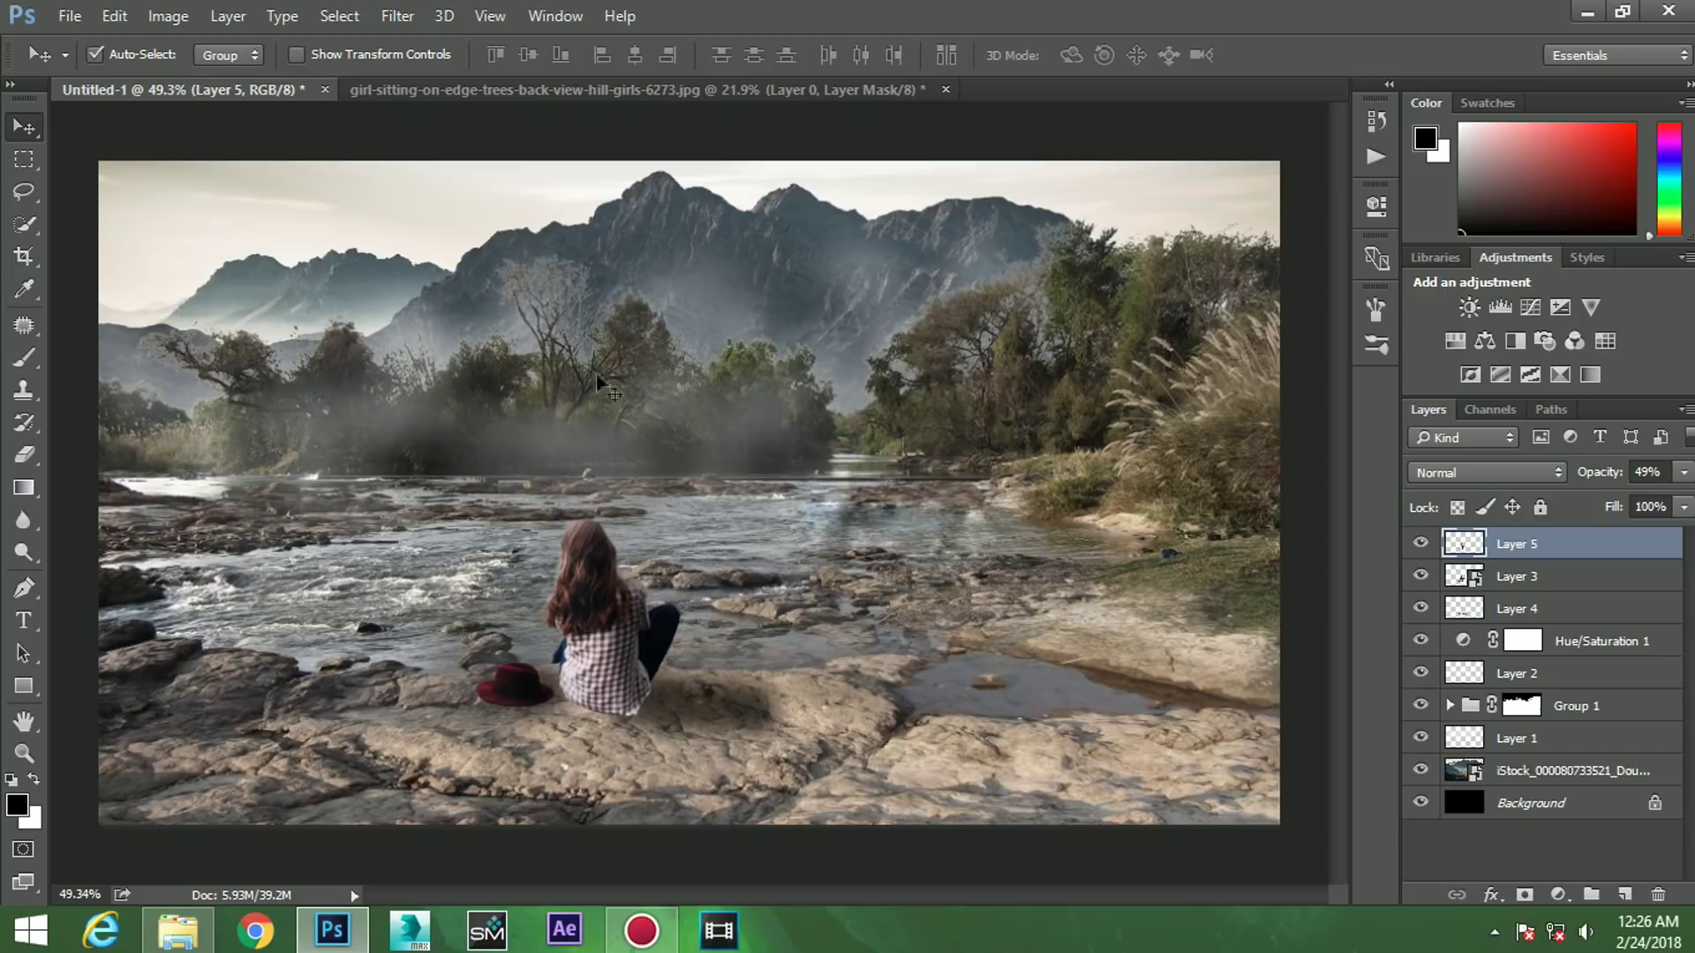
pyautogui.click(176, 930)
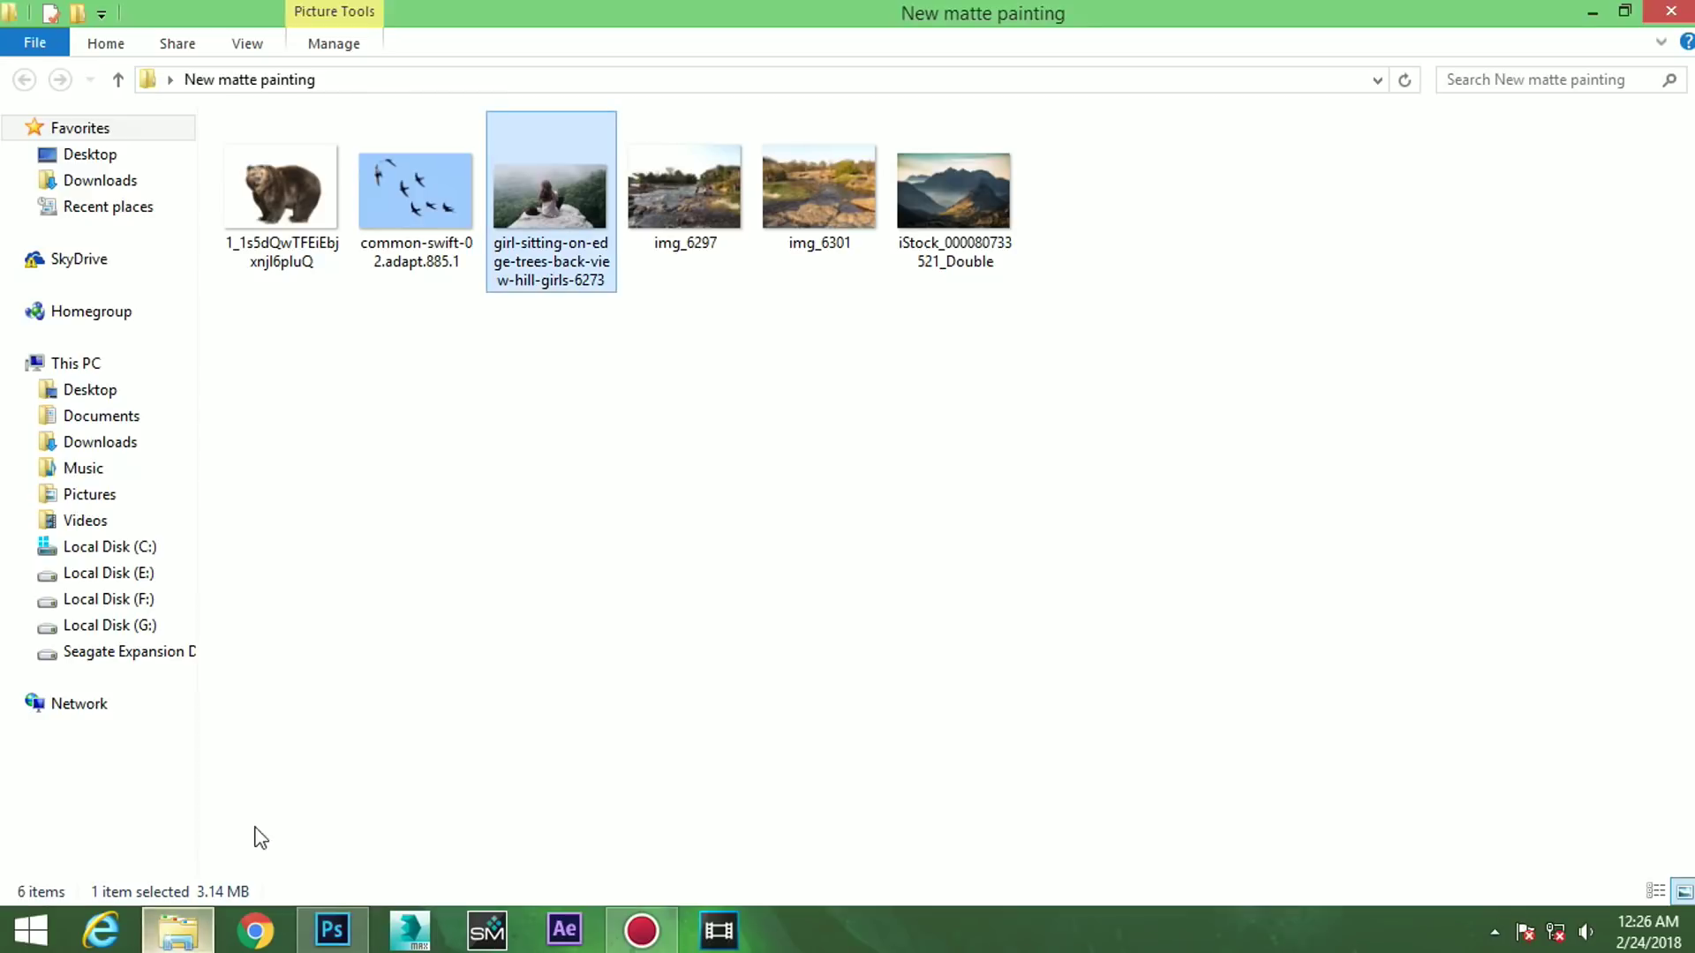
pyautogui.moveTo(273, 203)
pyautogui.mouseDown()
pyautogui.moveTo(476, 882)
pyautogui.moveTo(1010, 78)
pyautogui.mouseUp()
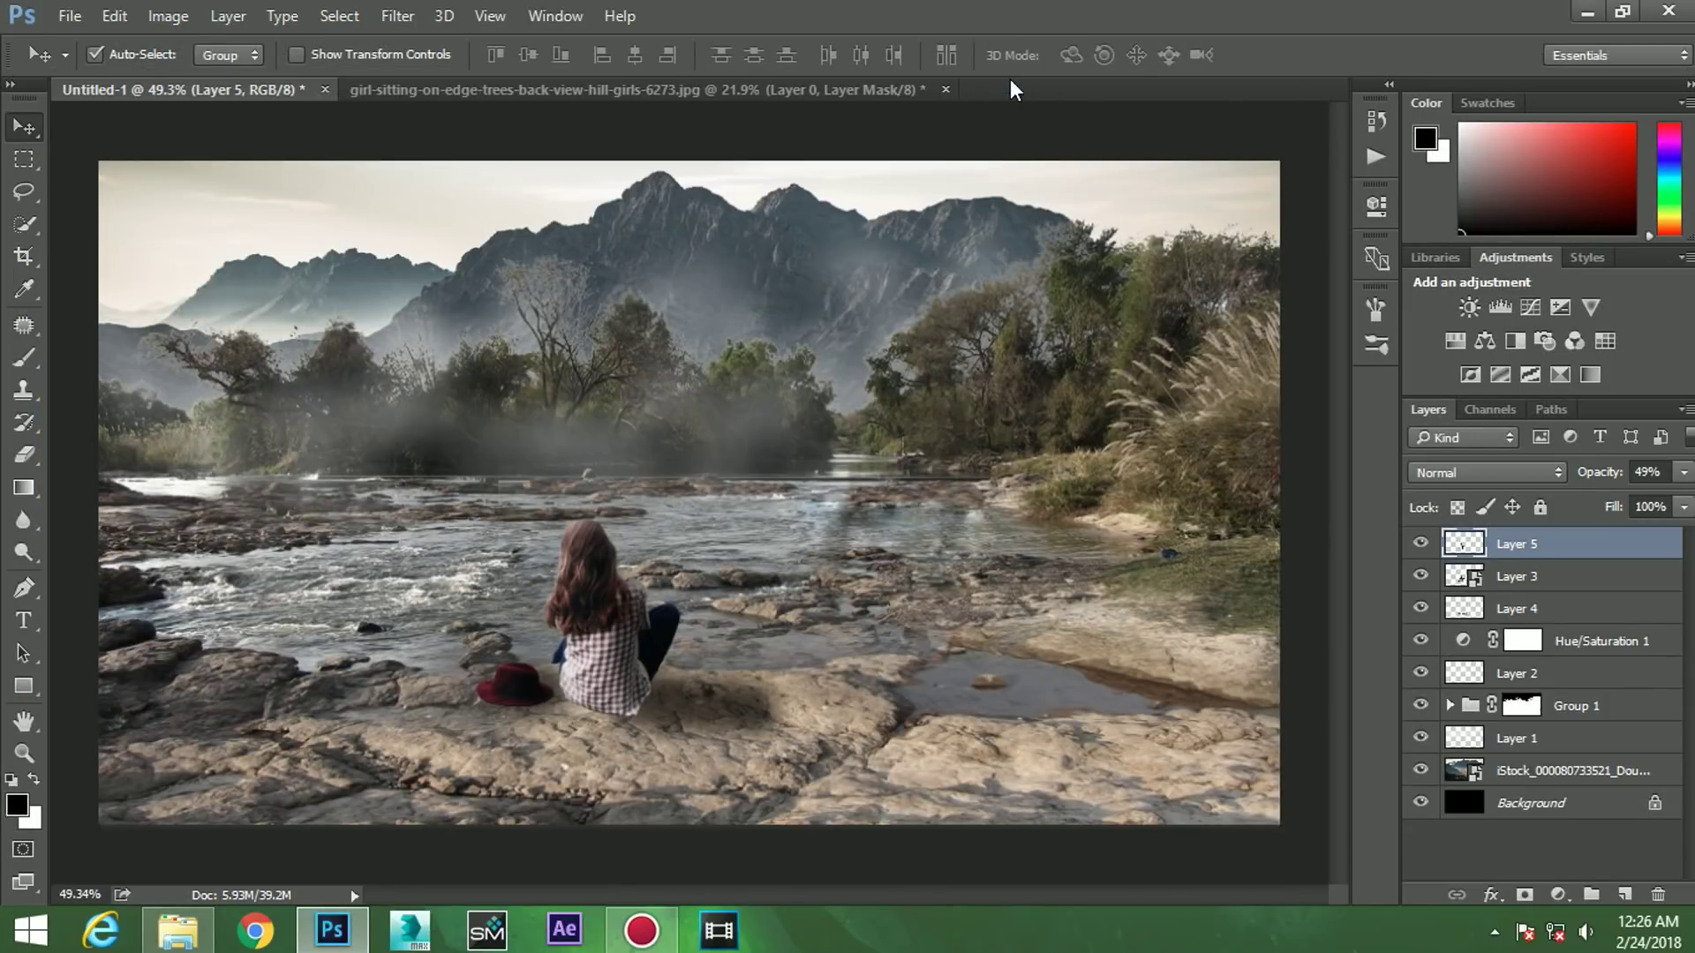
pyautogui.click(915, 89)
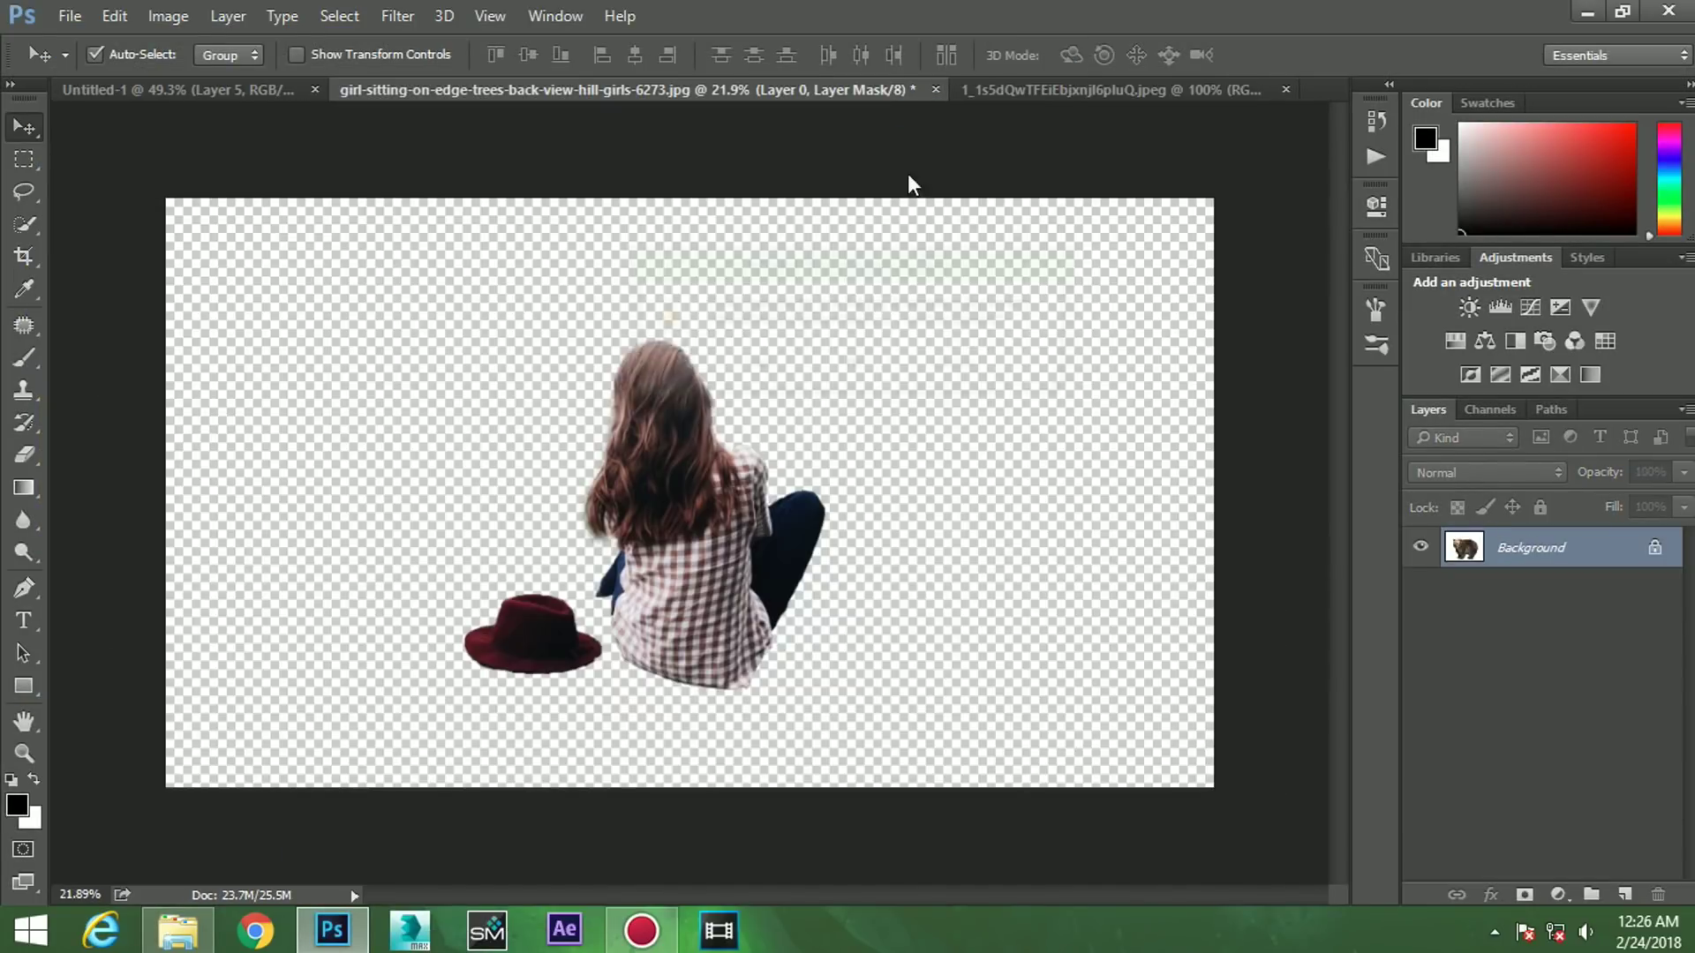
# - Discard the girl document's changes and mask the bear by Magic Wand-selecting the white background, then inverting
pyautogui.click(854, 366)
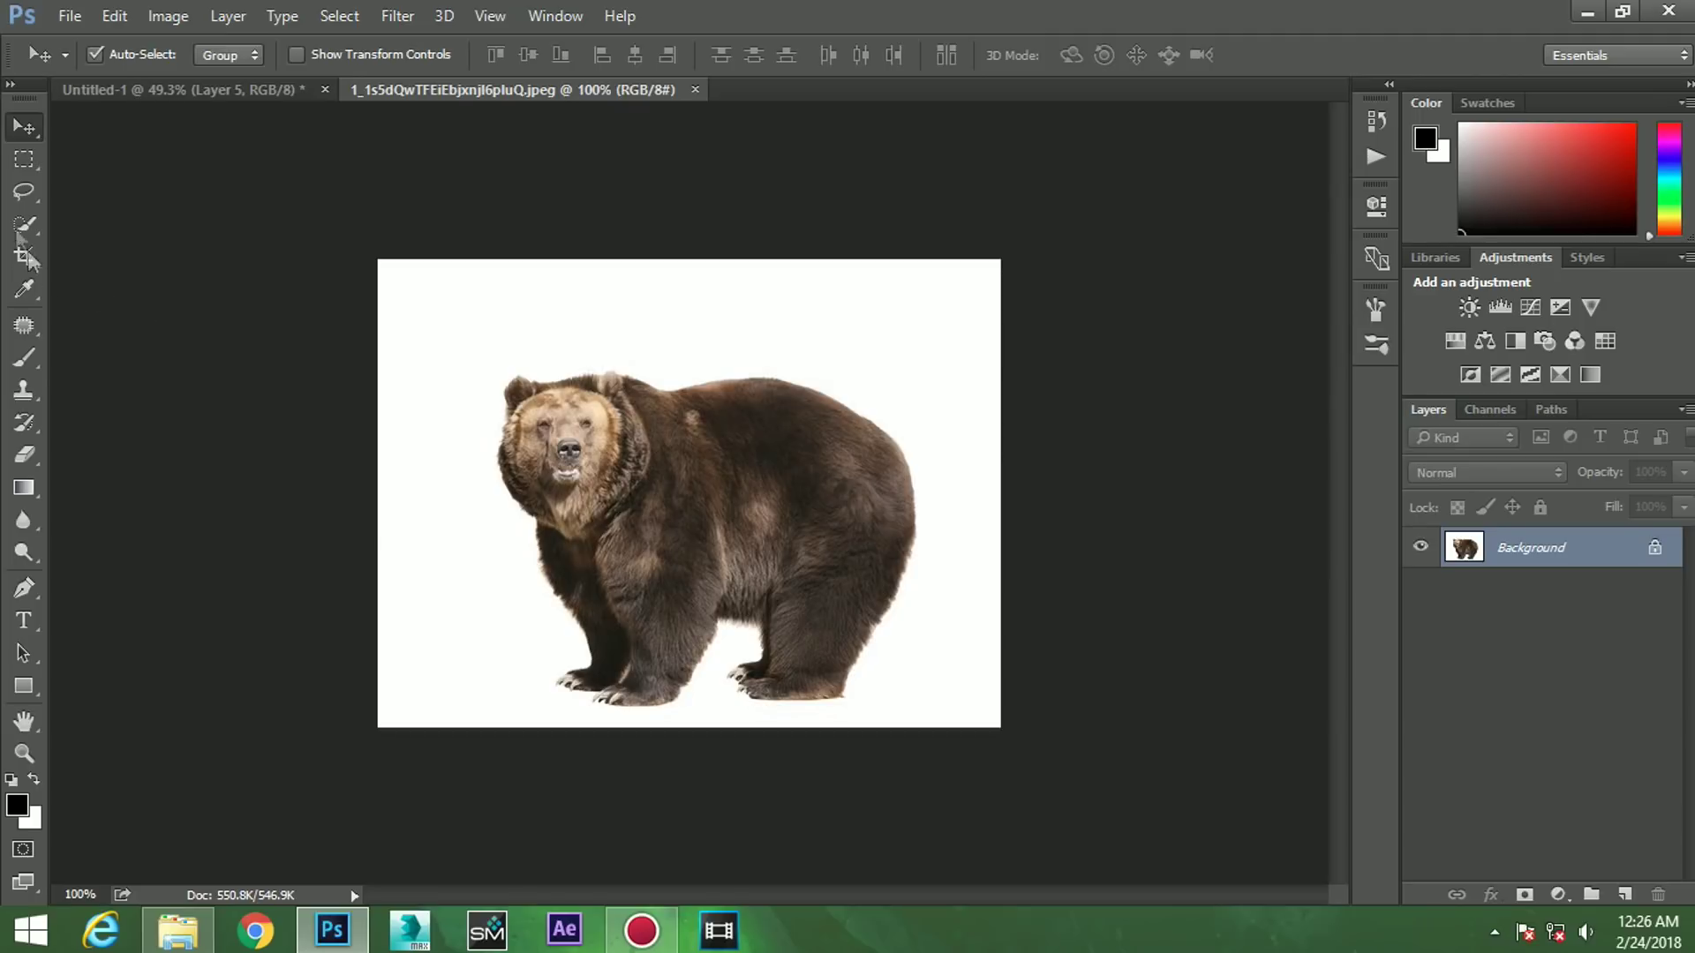
pyautogui.rightClick(24, 223)
pyautogui.click(106, 248)
pyautogui.click(768, 357)
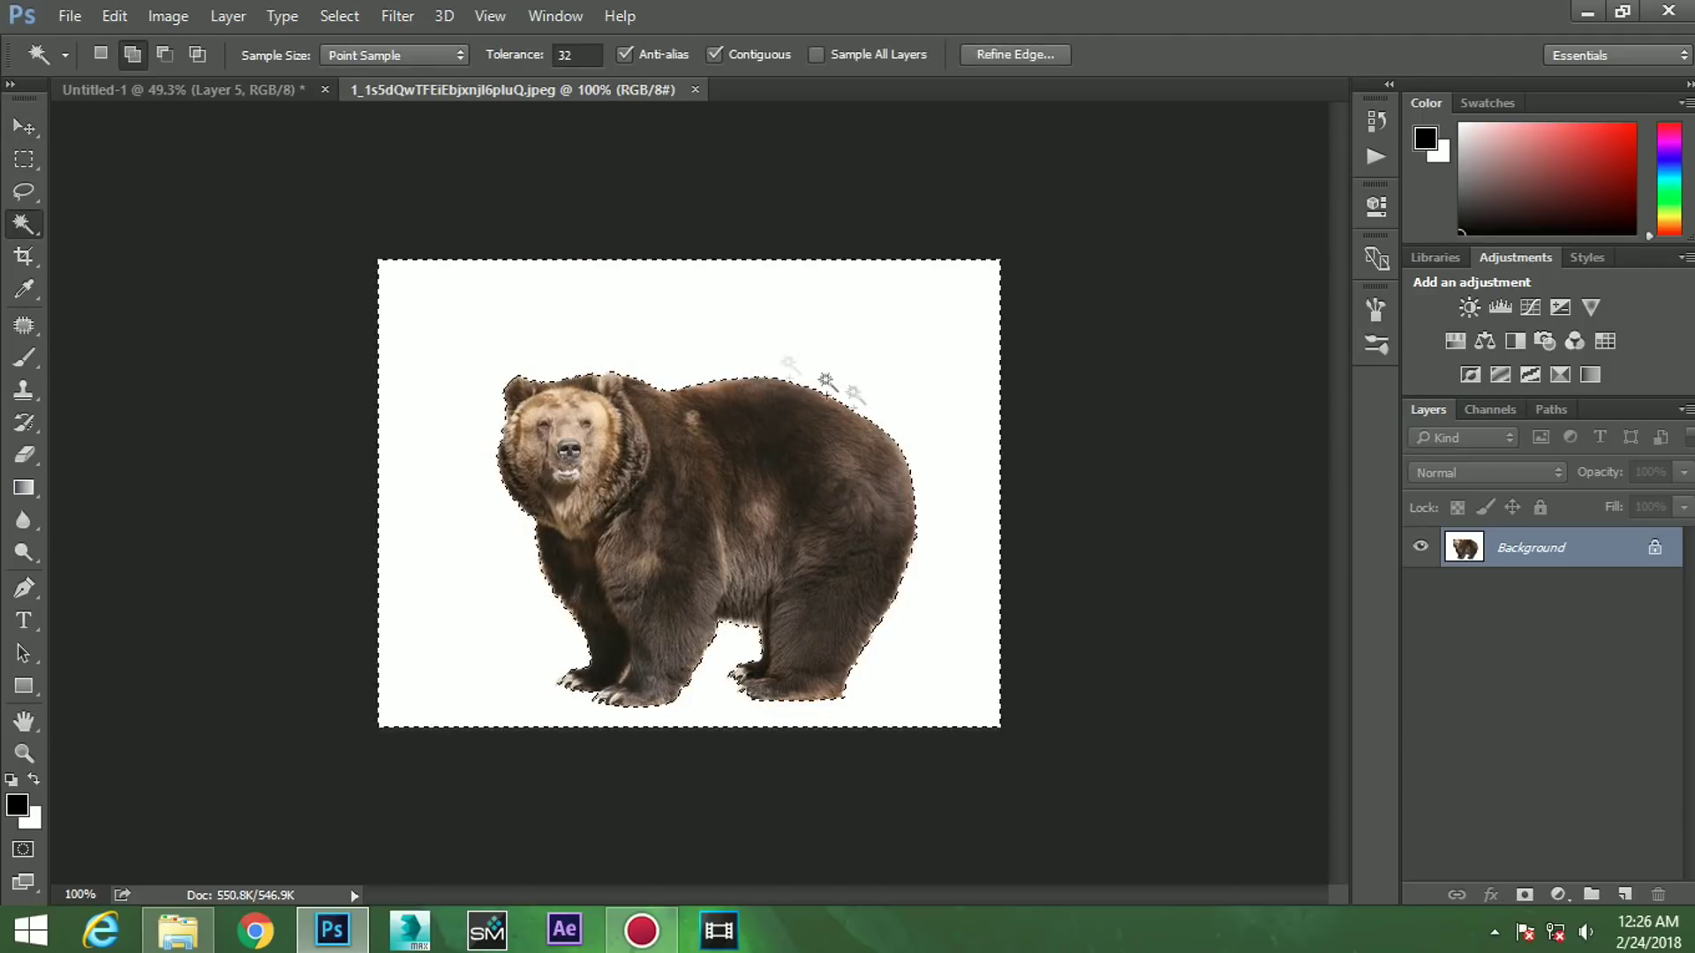
pyautogui.click(1524, 894)
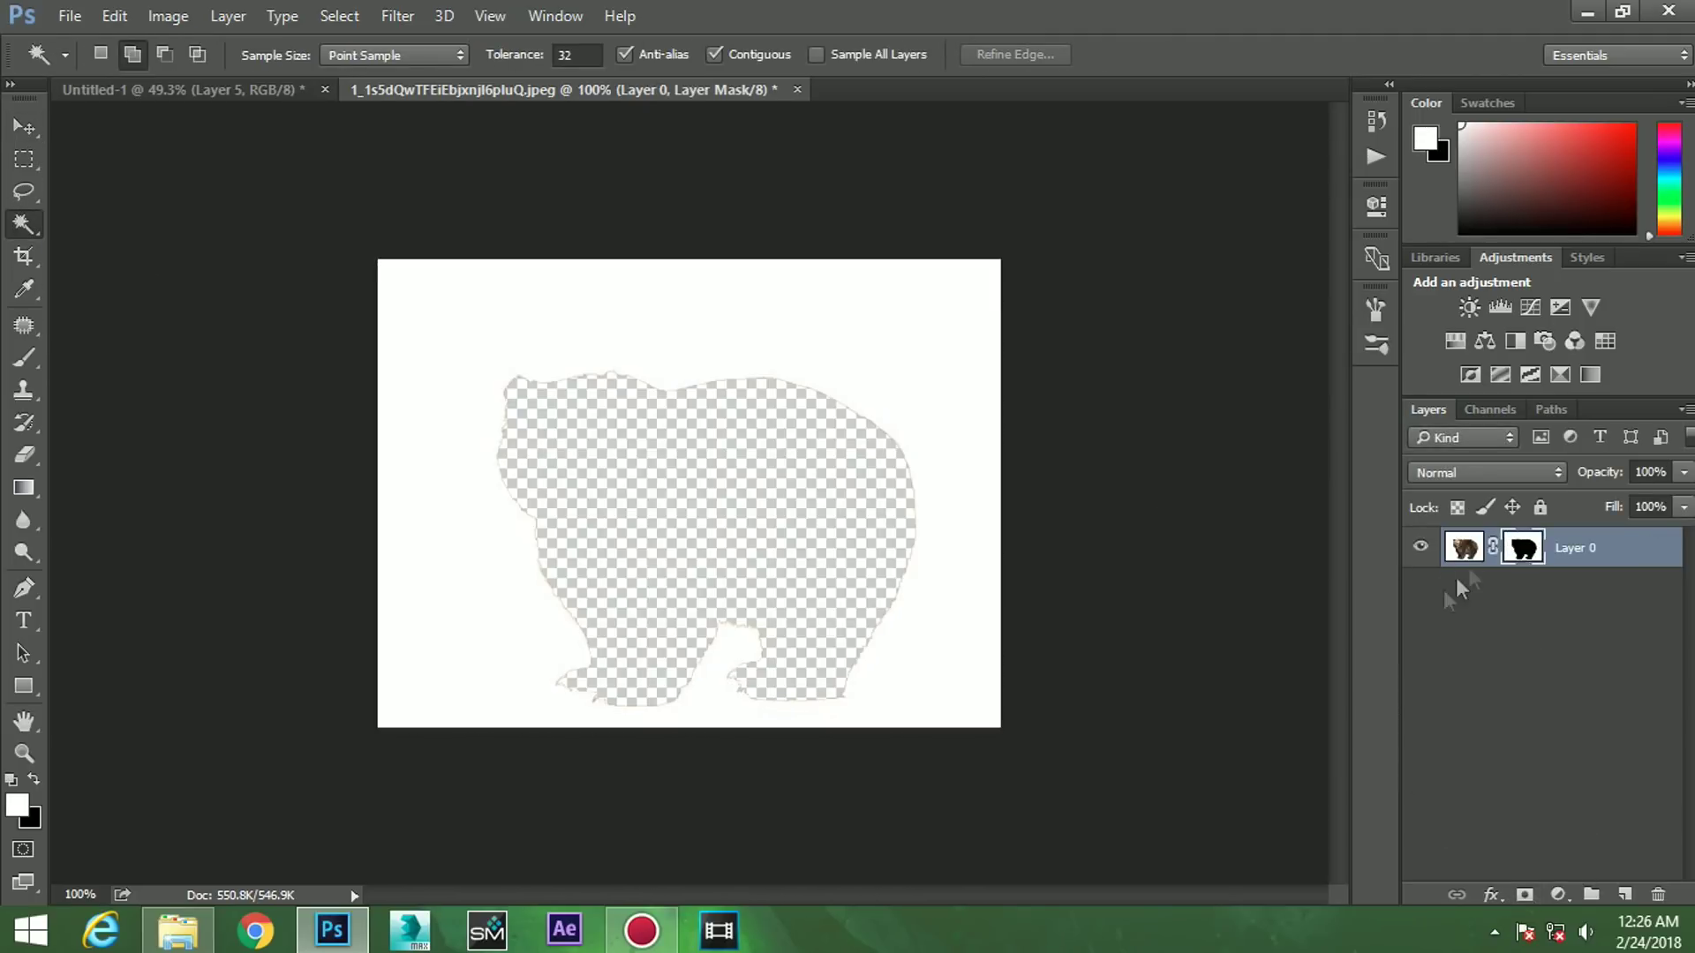
pyautogui.hotkey('ctrl', 'i')
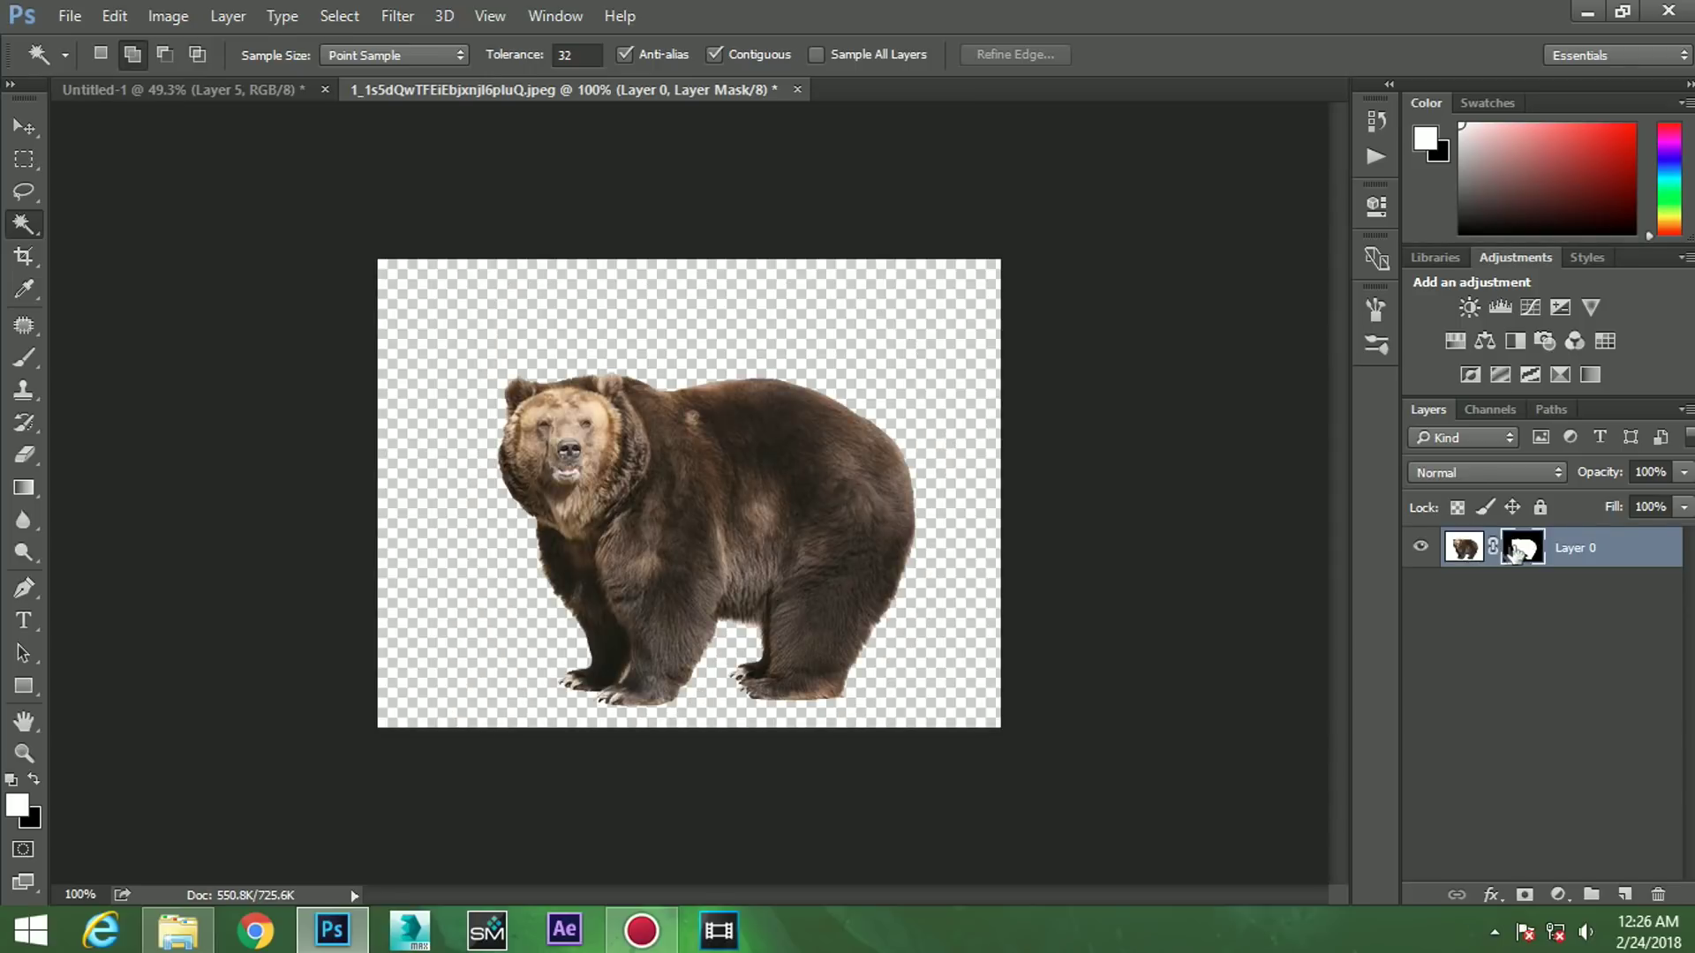
# - Refine the bear mask with Smart Radius along its furry back, then drag the bear into the composite
pyautogui.rightClick(1512, 552)
pyautogui.click(1503, 753)
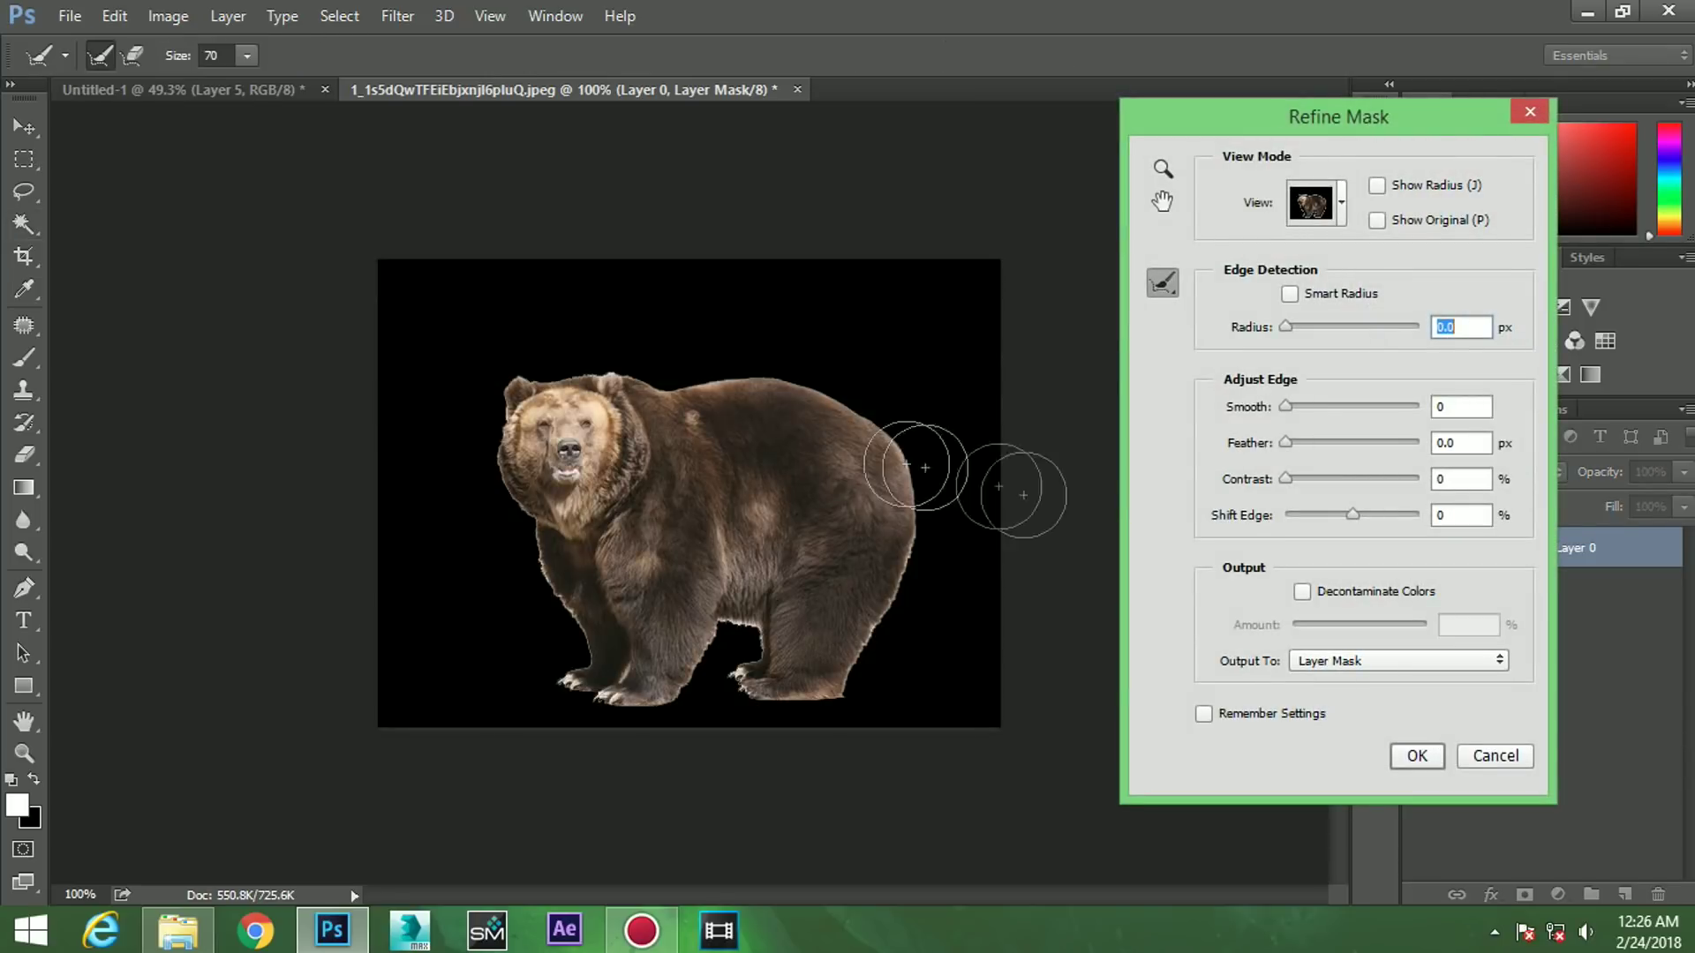
pyautogui.click(1290, 293)
pyautogui.moveTo(498, 392)
pyautogui.mouseDown()
pyautogui.moveTo(840, 412)
pyautogui.moveTo(847, 622)
pyautogui.moveTo(741, 688)
pyautogui.moveTo(606, 682)
pyautogui.moveTo(563, 583)
pyautogui.moveTo(570, 485)
pyautogui.mouseUp()
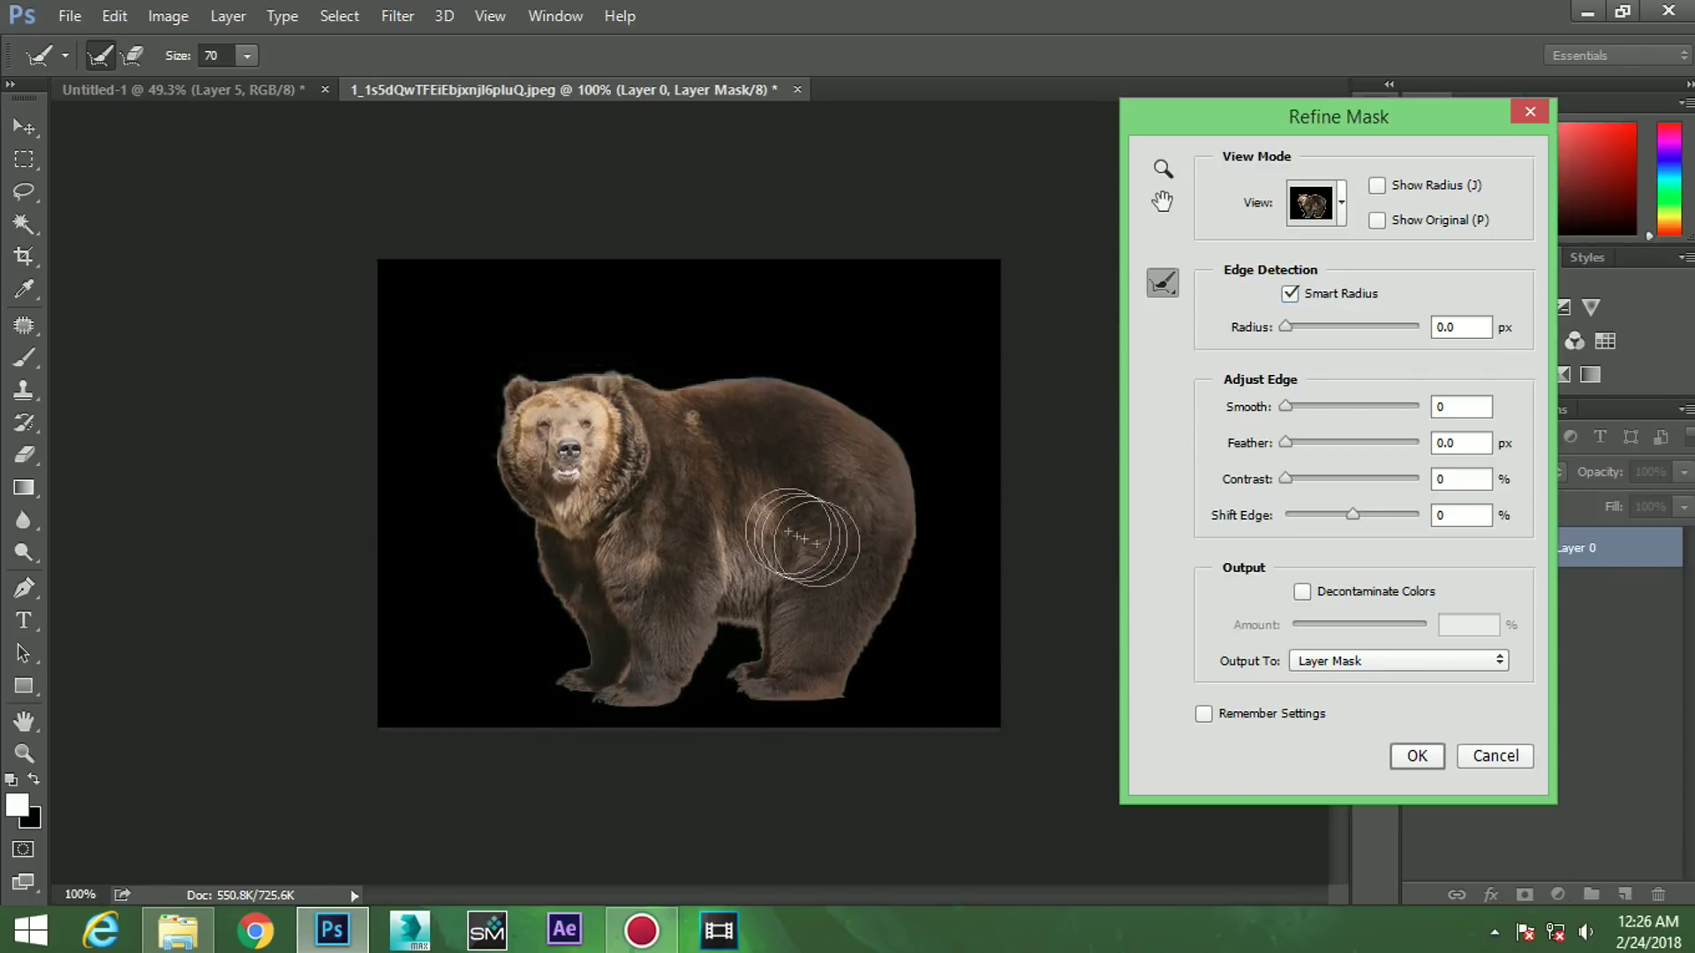
pyautogui.click(1415, 756)
pyautogui.press('v')
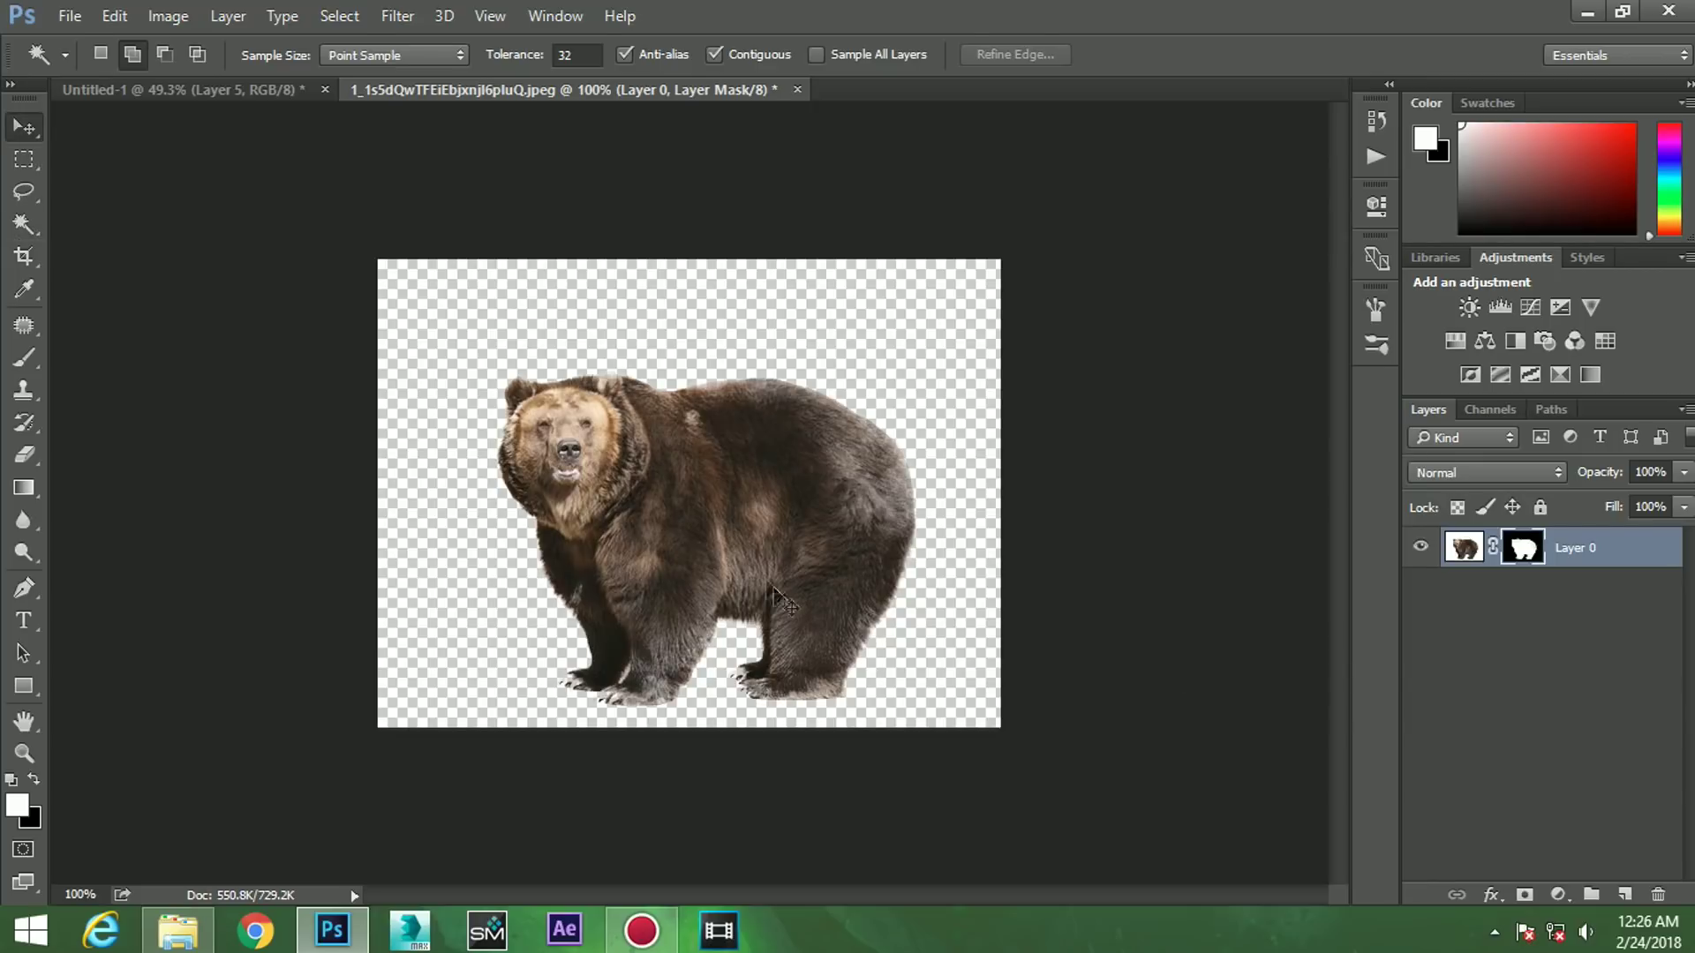
pyautogui.moveTo(680, 485)
pyautogui.mouseDown()
pyautogui.moveTo(335, 265)
pyautogui.moveTo(507, 446)
pyautogui.mouseUp()
# - Convert the bear layer to a smart object
pyautogui.scroll(1, 506, 443)
pyautogui.scroll(1, 506, 443)
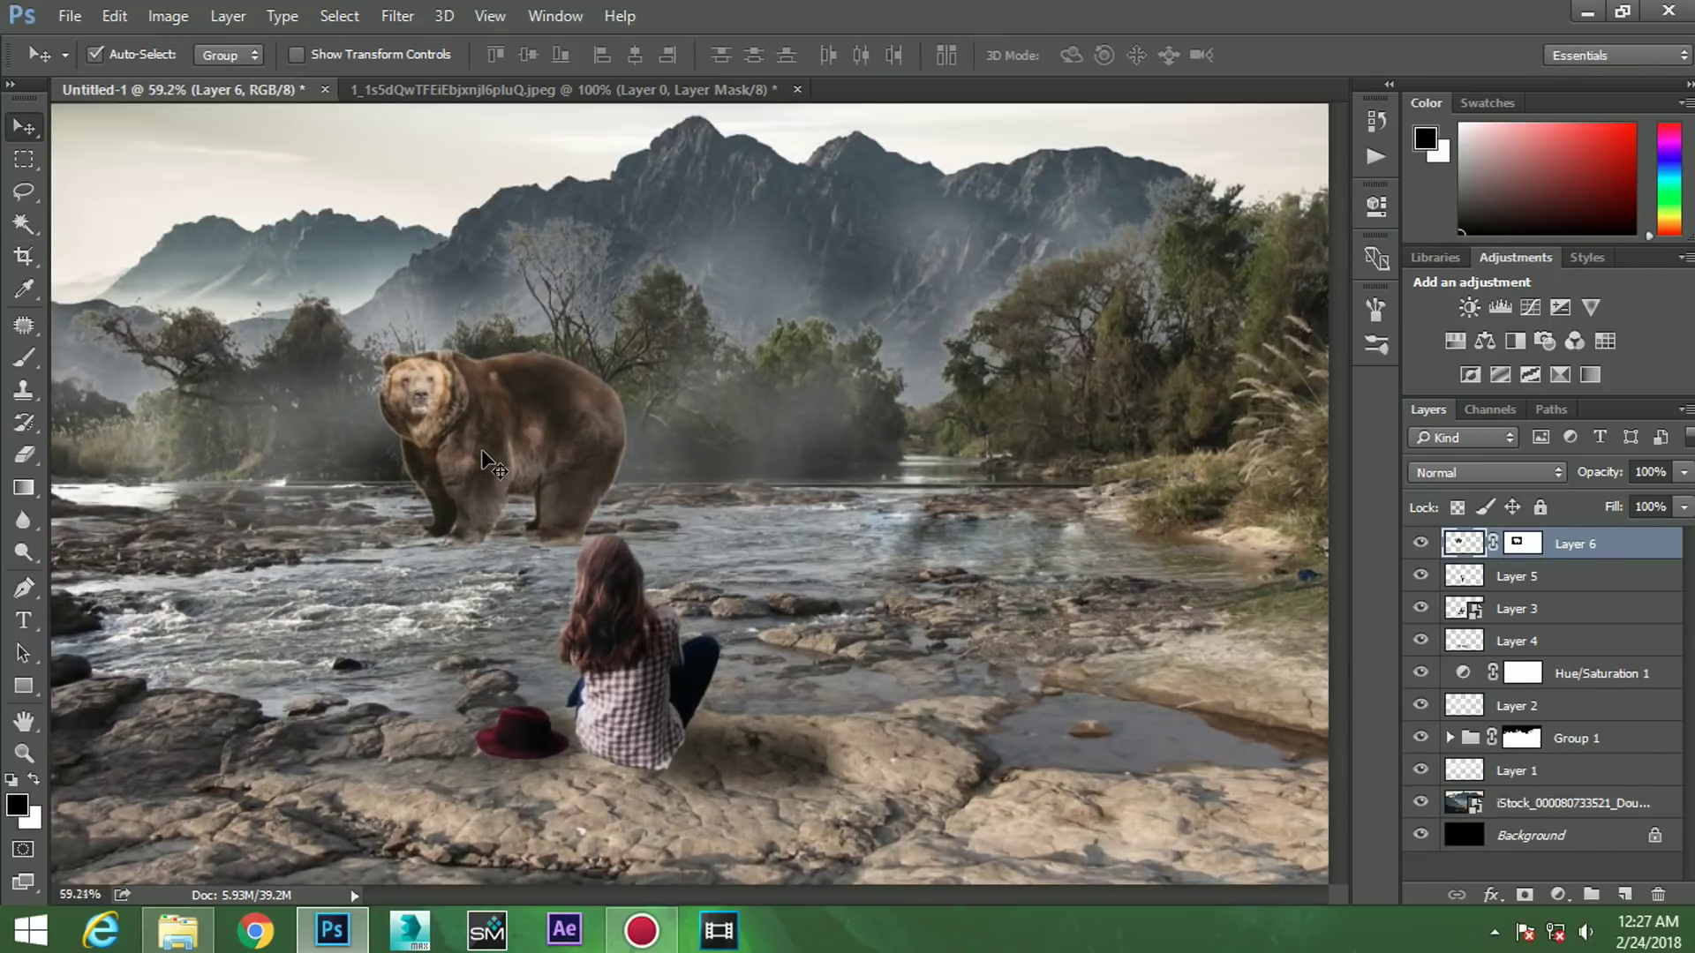
pyautogui.scroll(2, 505, 443)
pyautogui.scroll(1, 459, 468)
pyautogui.moveTo(448, 487); pyautogui.dragTo(689, 527)
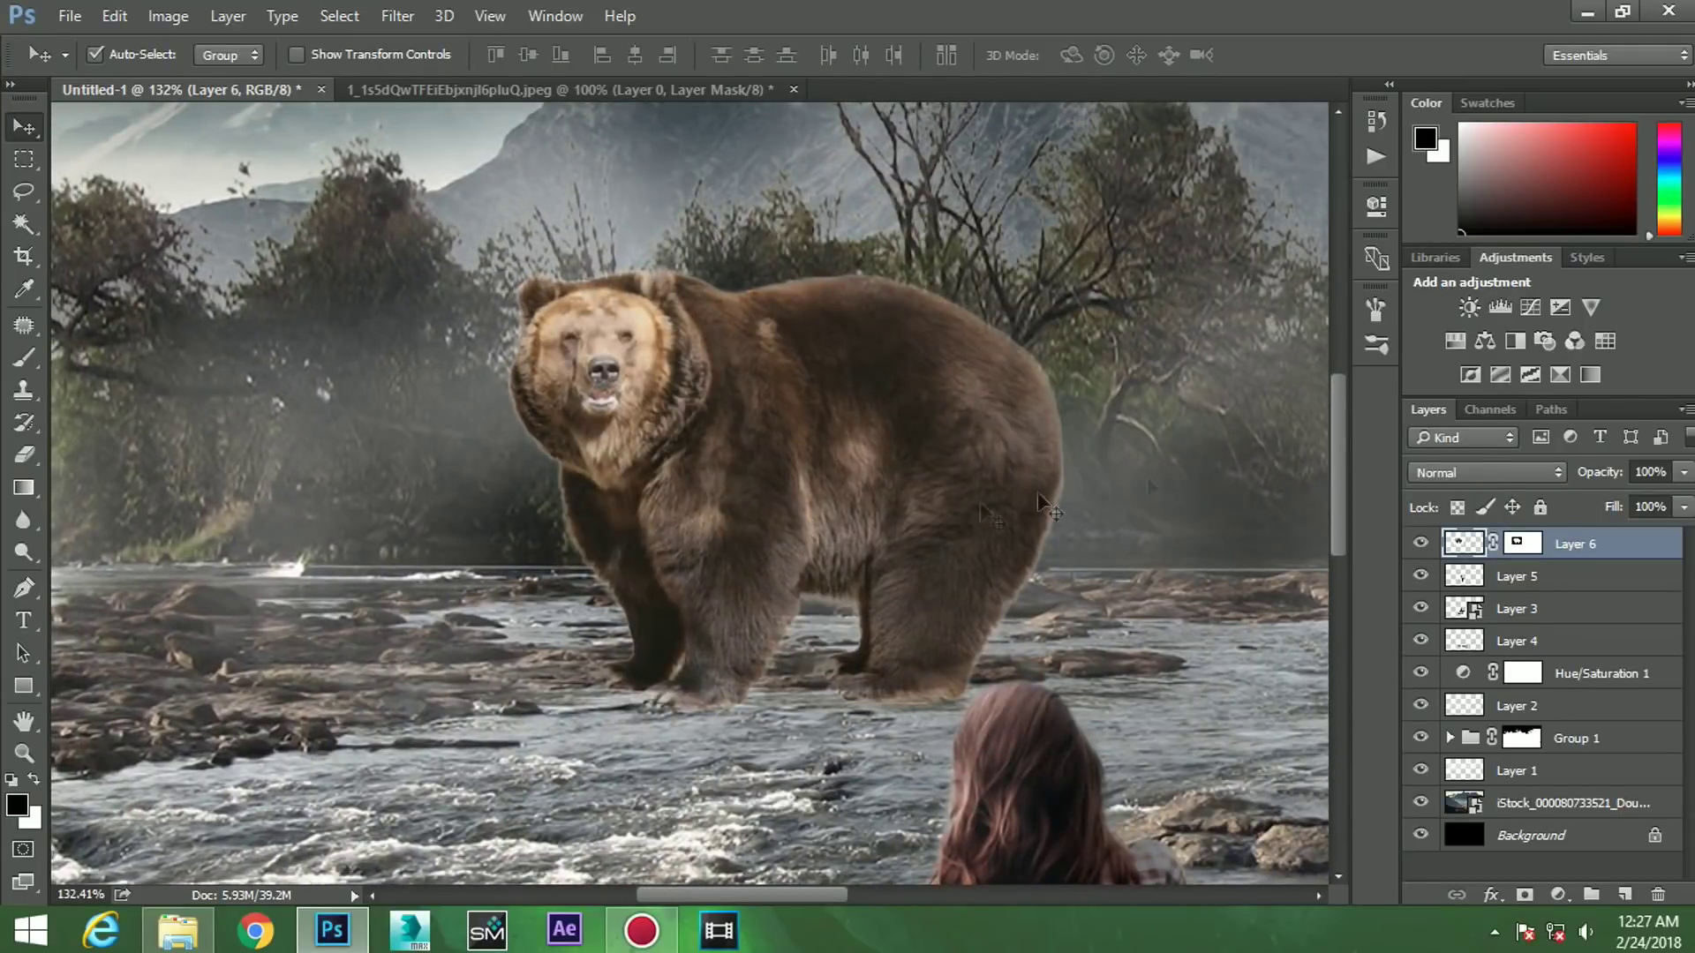
pyautogui.rightClick(1586, 548)
pyautogui.click(1205, 429)
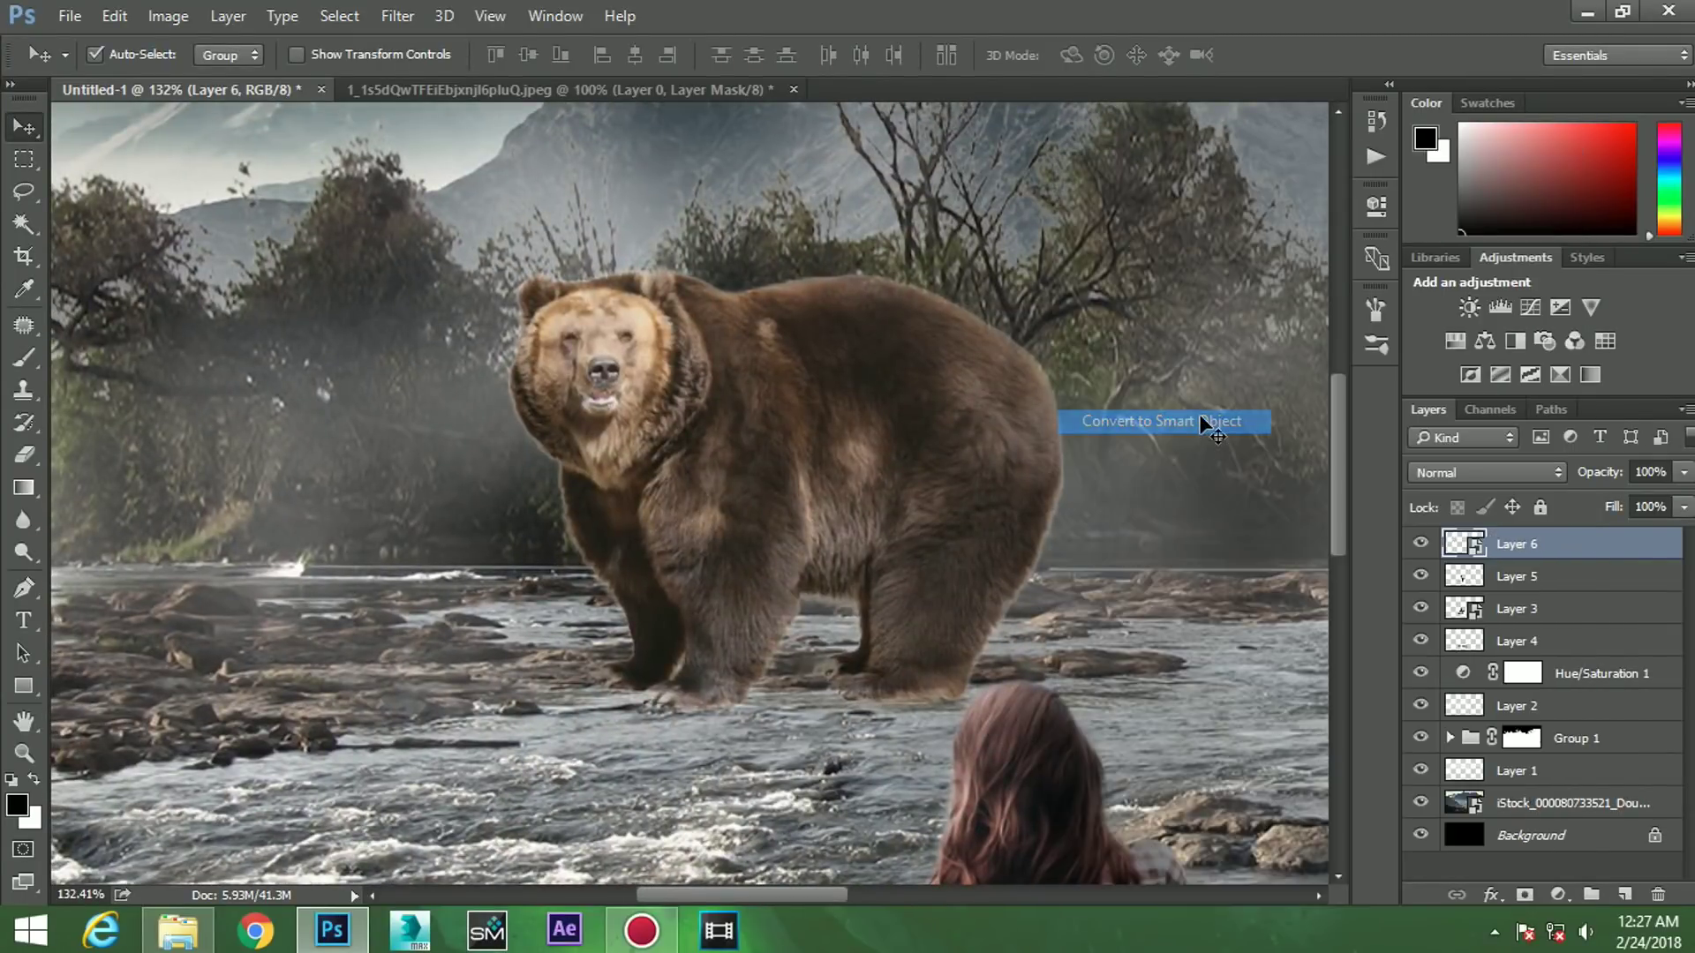
# - Scale the bear to about 26% and commit it on the distant rocks upriver
pyautogui.hotkey('ctrl', 't')
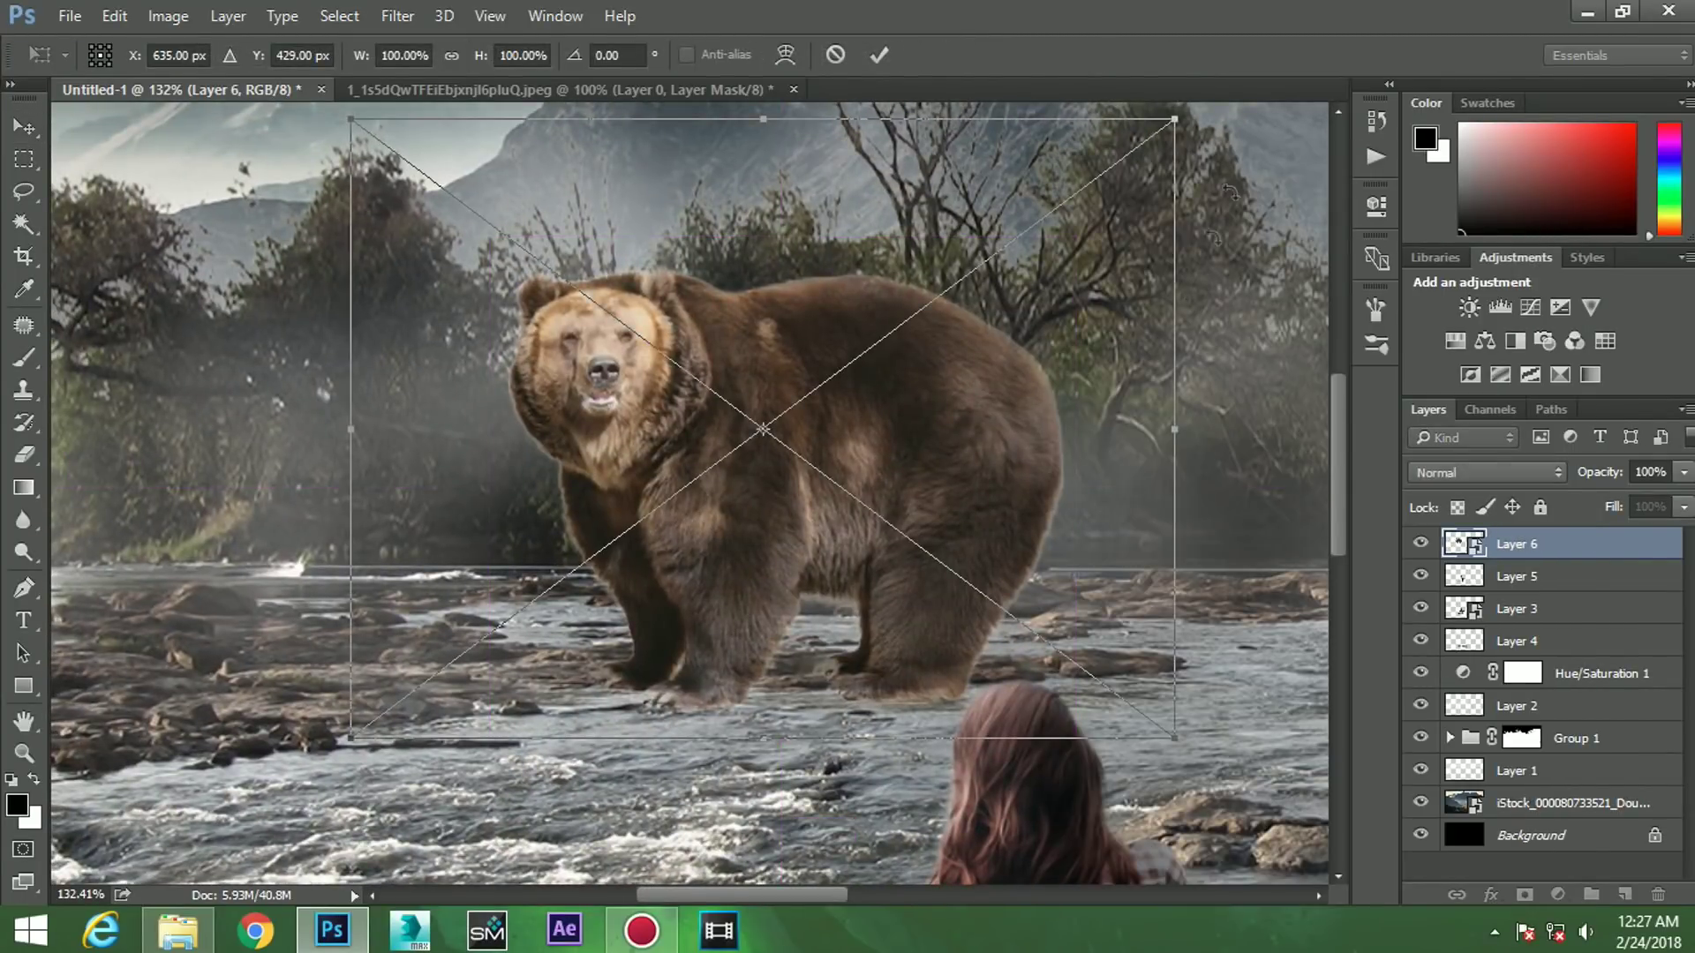
pyautogui.moveTo(1182, 132)
pyautogui.mouseDown()
pyautogui.moveTo(900, 425)
pyautogui.moveTo(660, 577)
pyautogui.moveTo(970, 532)
pyautogui.mouseUp()
pyautogui.moveTo(973, 463); pyautogui.dragTo(942, 491)
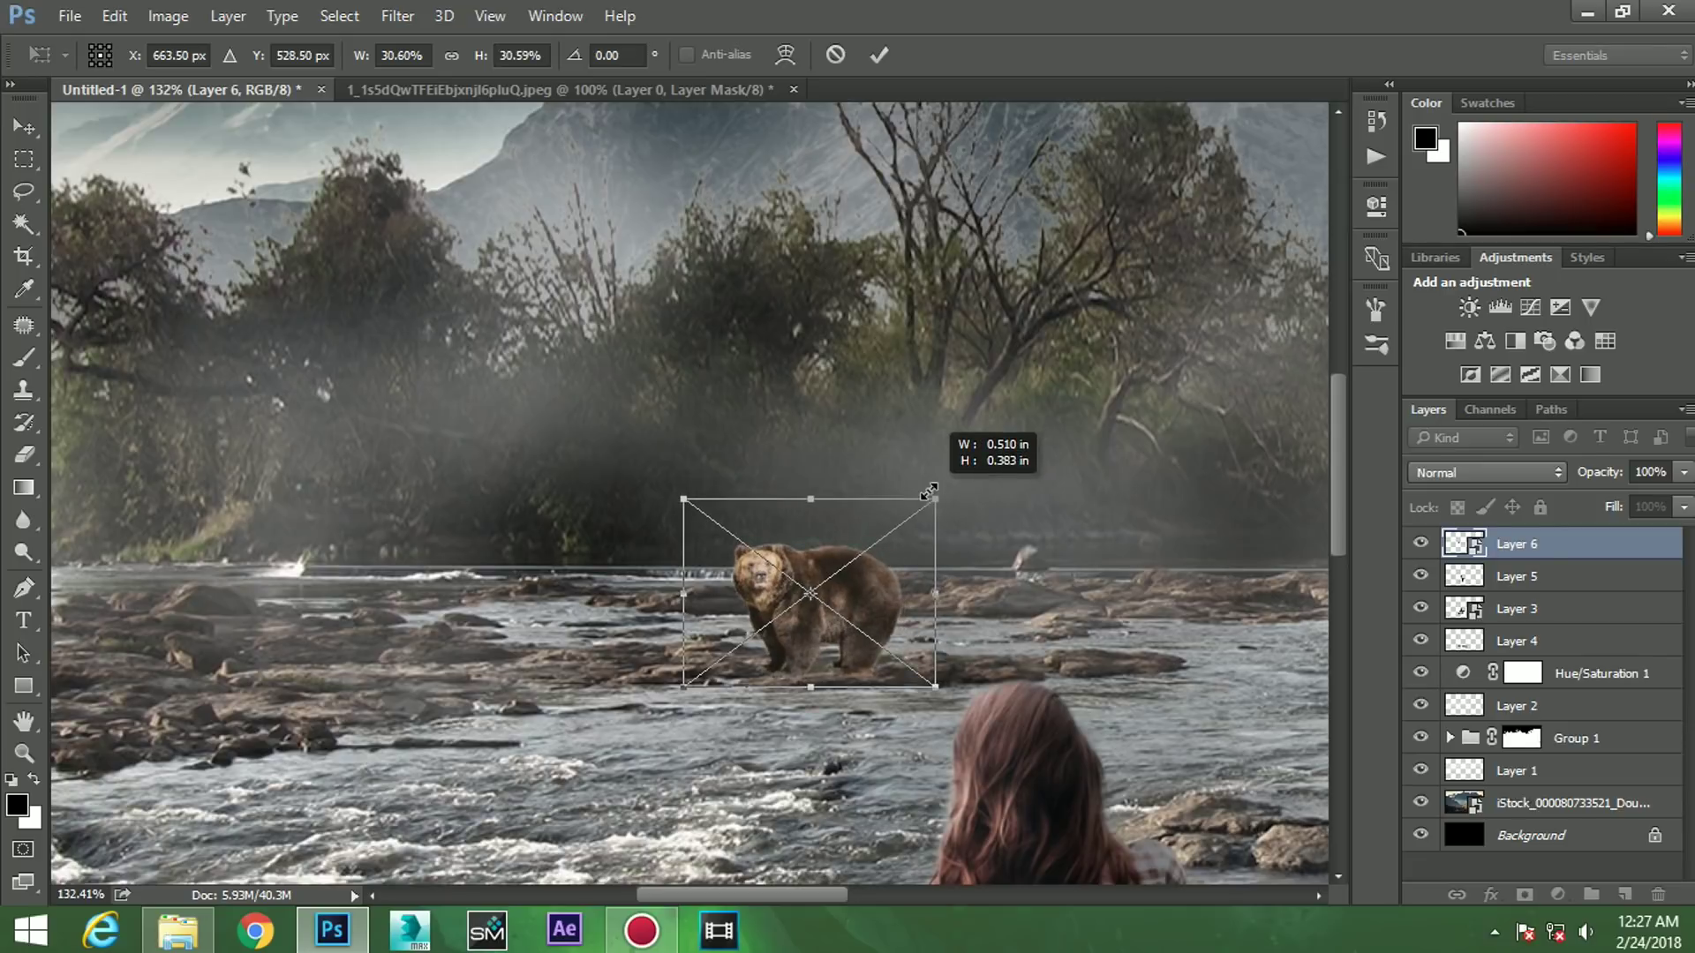
pyautogui.scroll(-1, 943, 491)
pyautogui.scroll(-1, 936, 491)
pyautogui.scroll(-1, 929, 491)
pyautogui.scroll(-2, 929, 491)
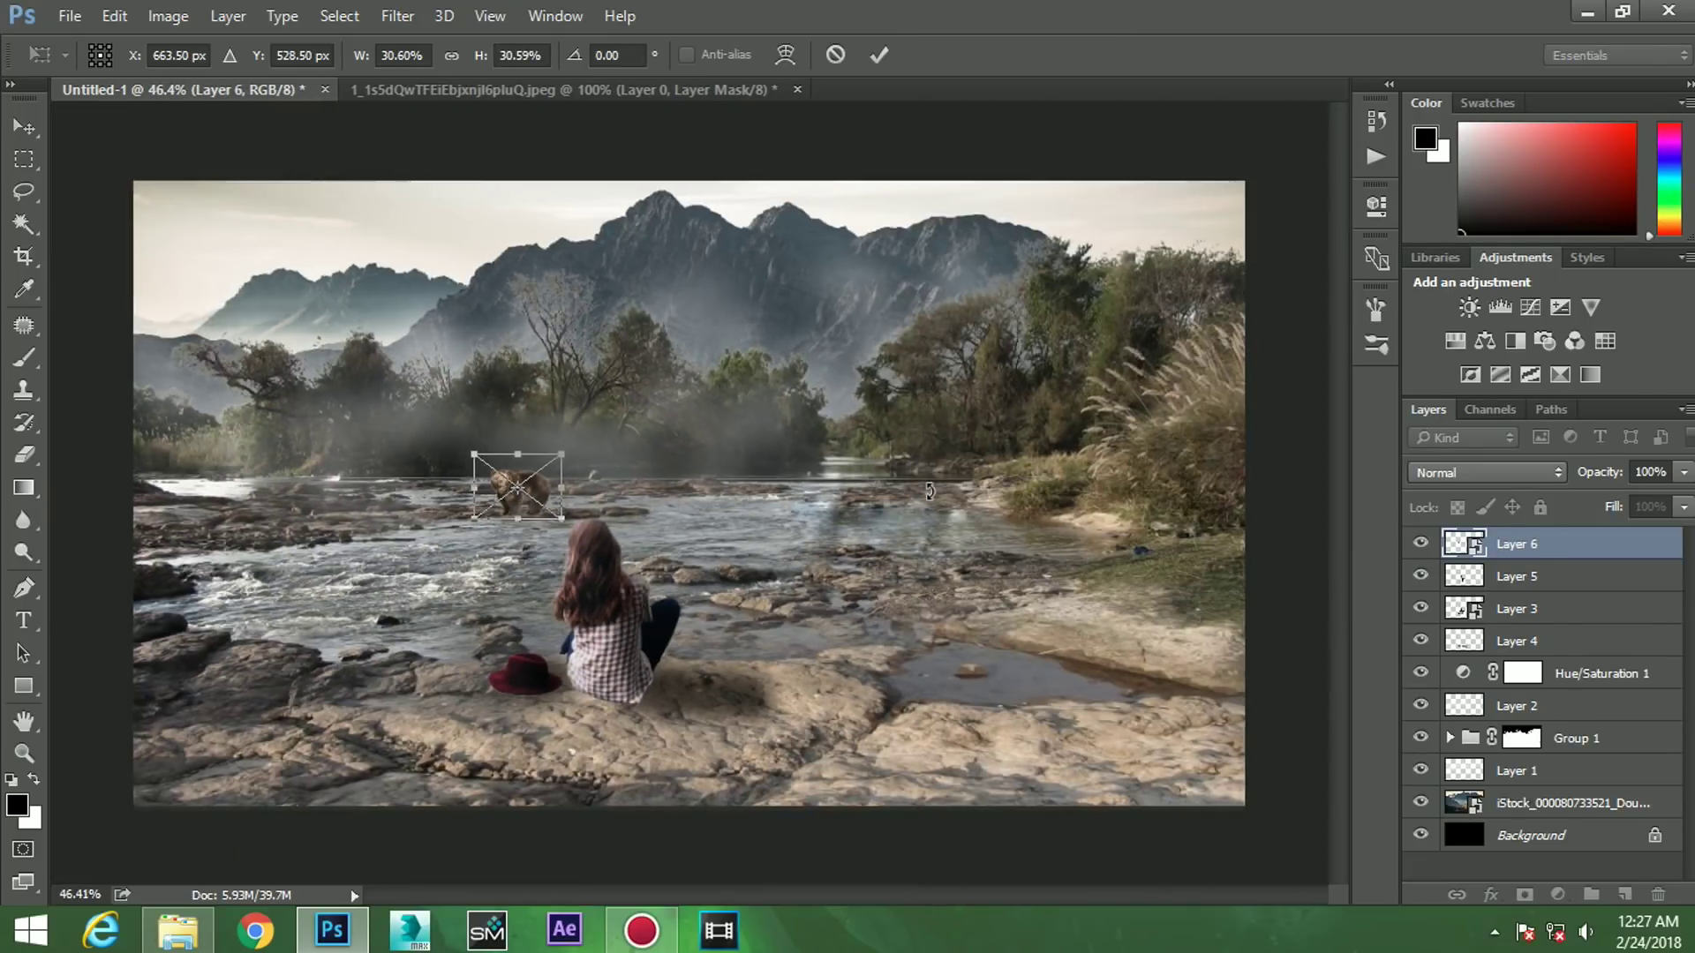
pyautogui.scroll(1, 822, 475)
pyautogui.moveTo(558, 449); pyautogui.dragTo(531, 462)
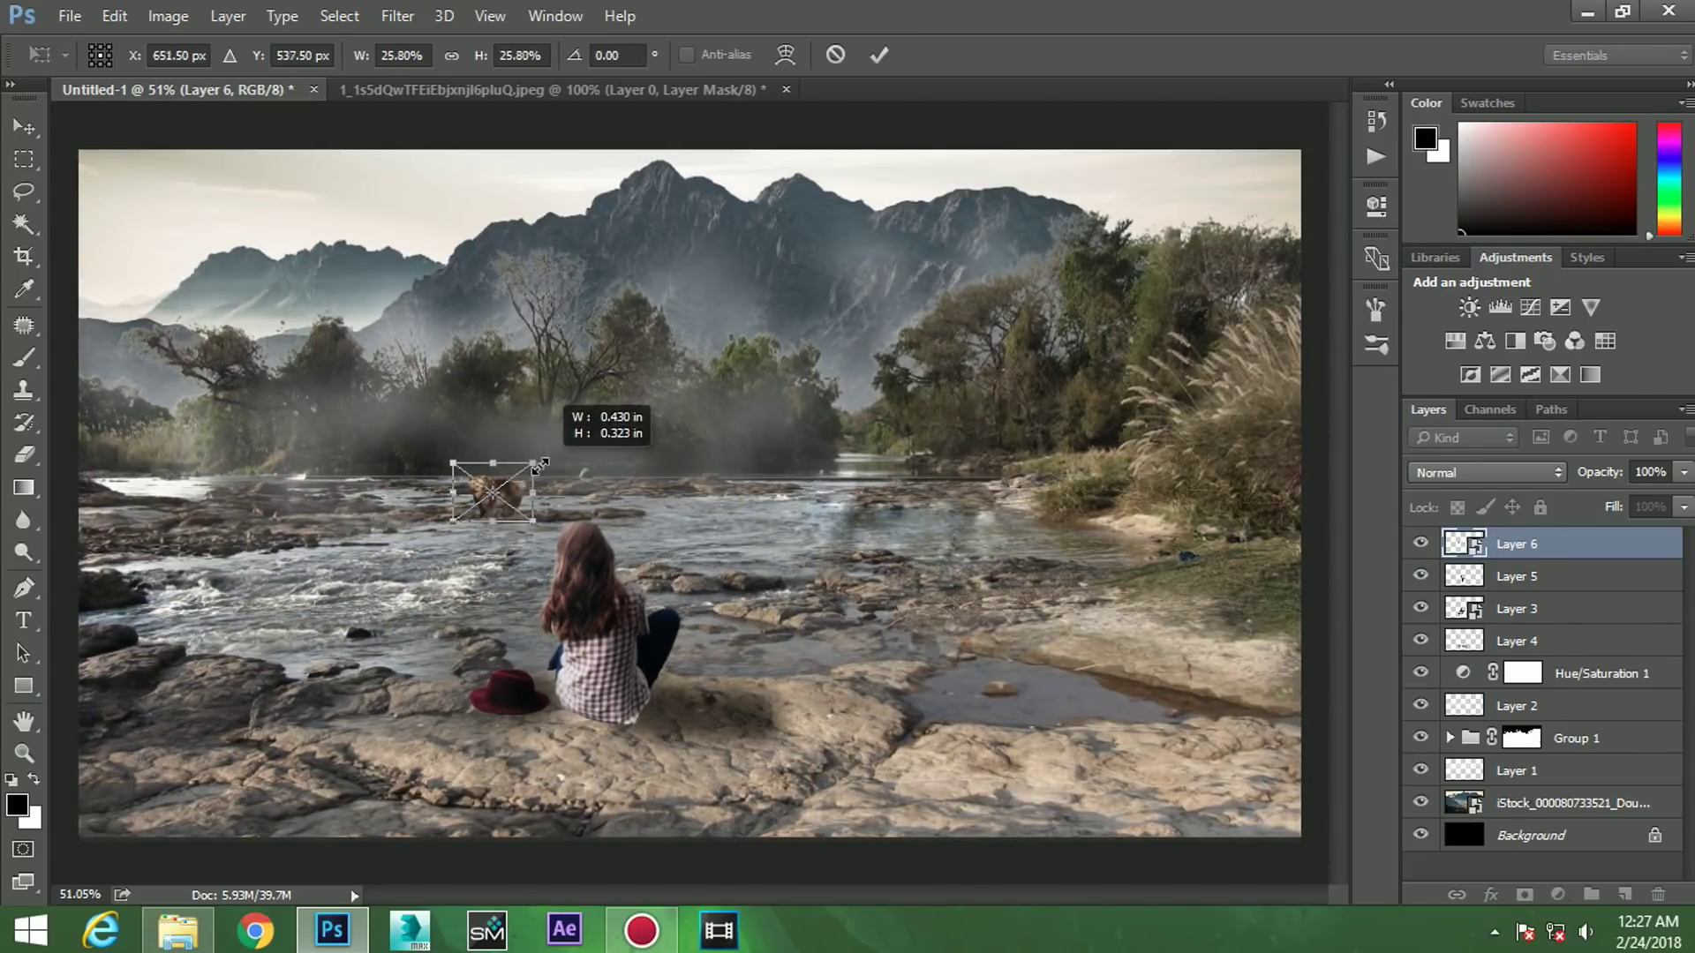
pyautogui.press('Return')
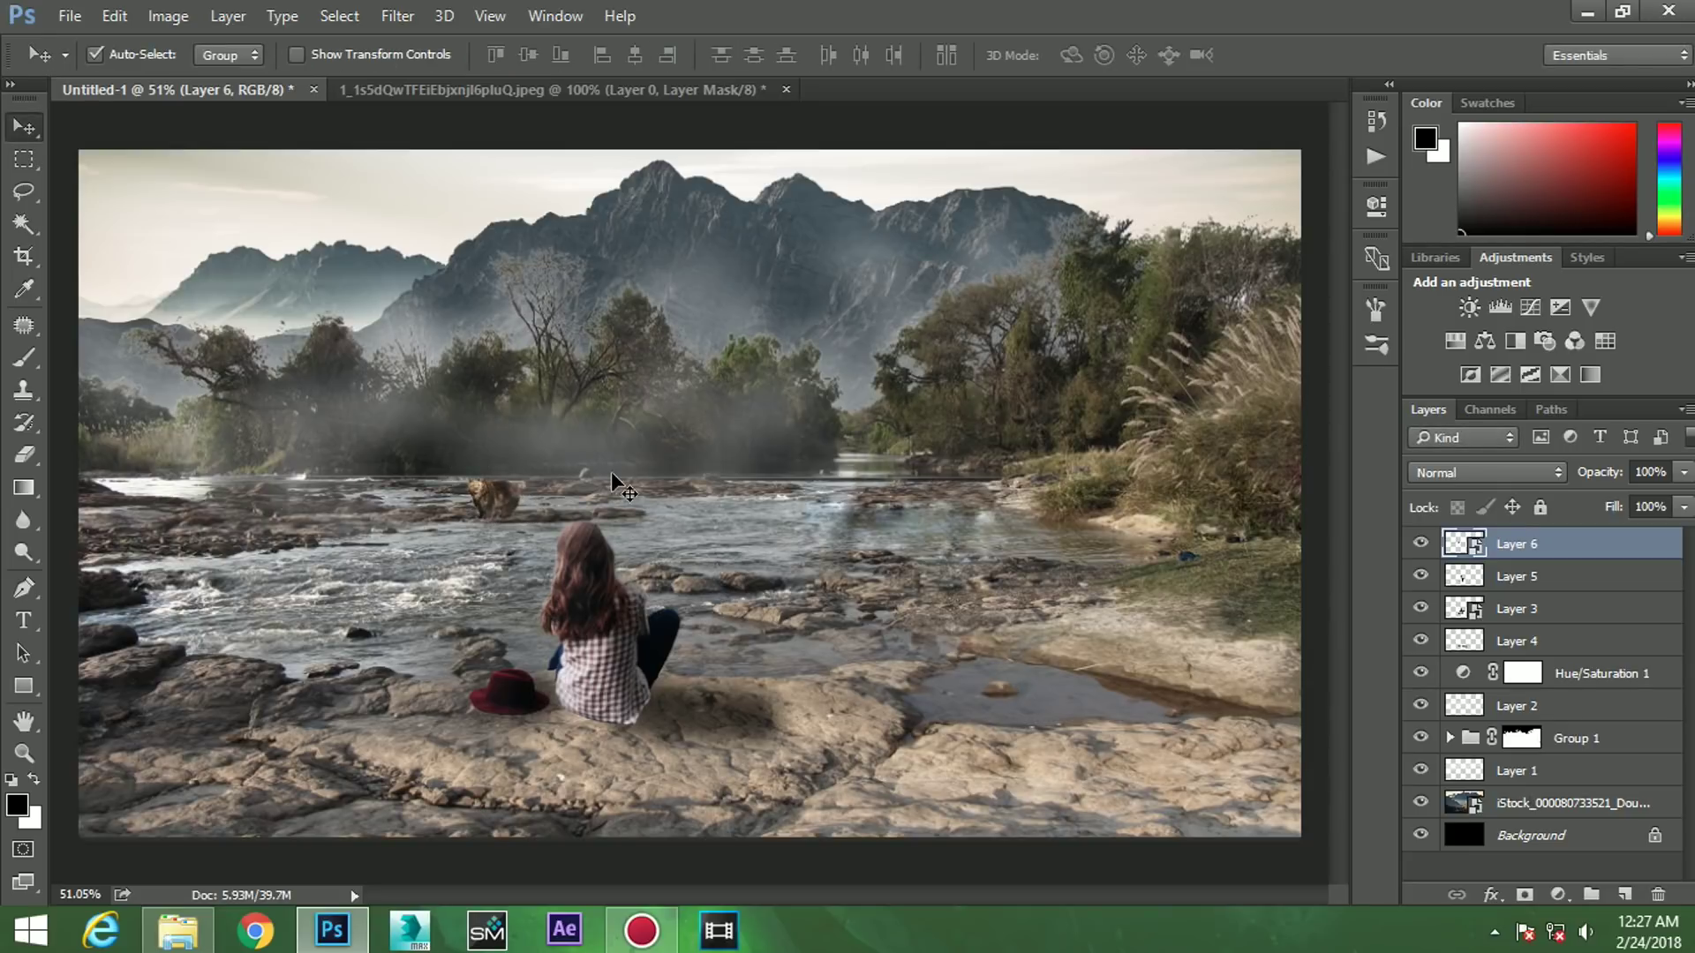
# - Create a new empty layer and move it beneath the bear layer
pyautogui.scroll(-1, 610, 473)
pyautogui.scroll(1, 611, 473)
pyautogui.scroll(3, 455, 483)
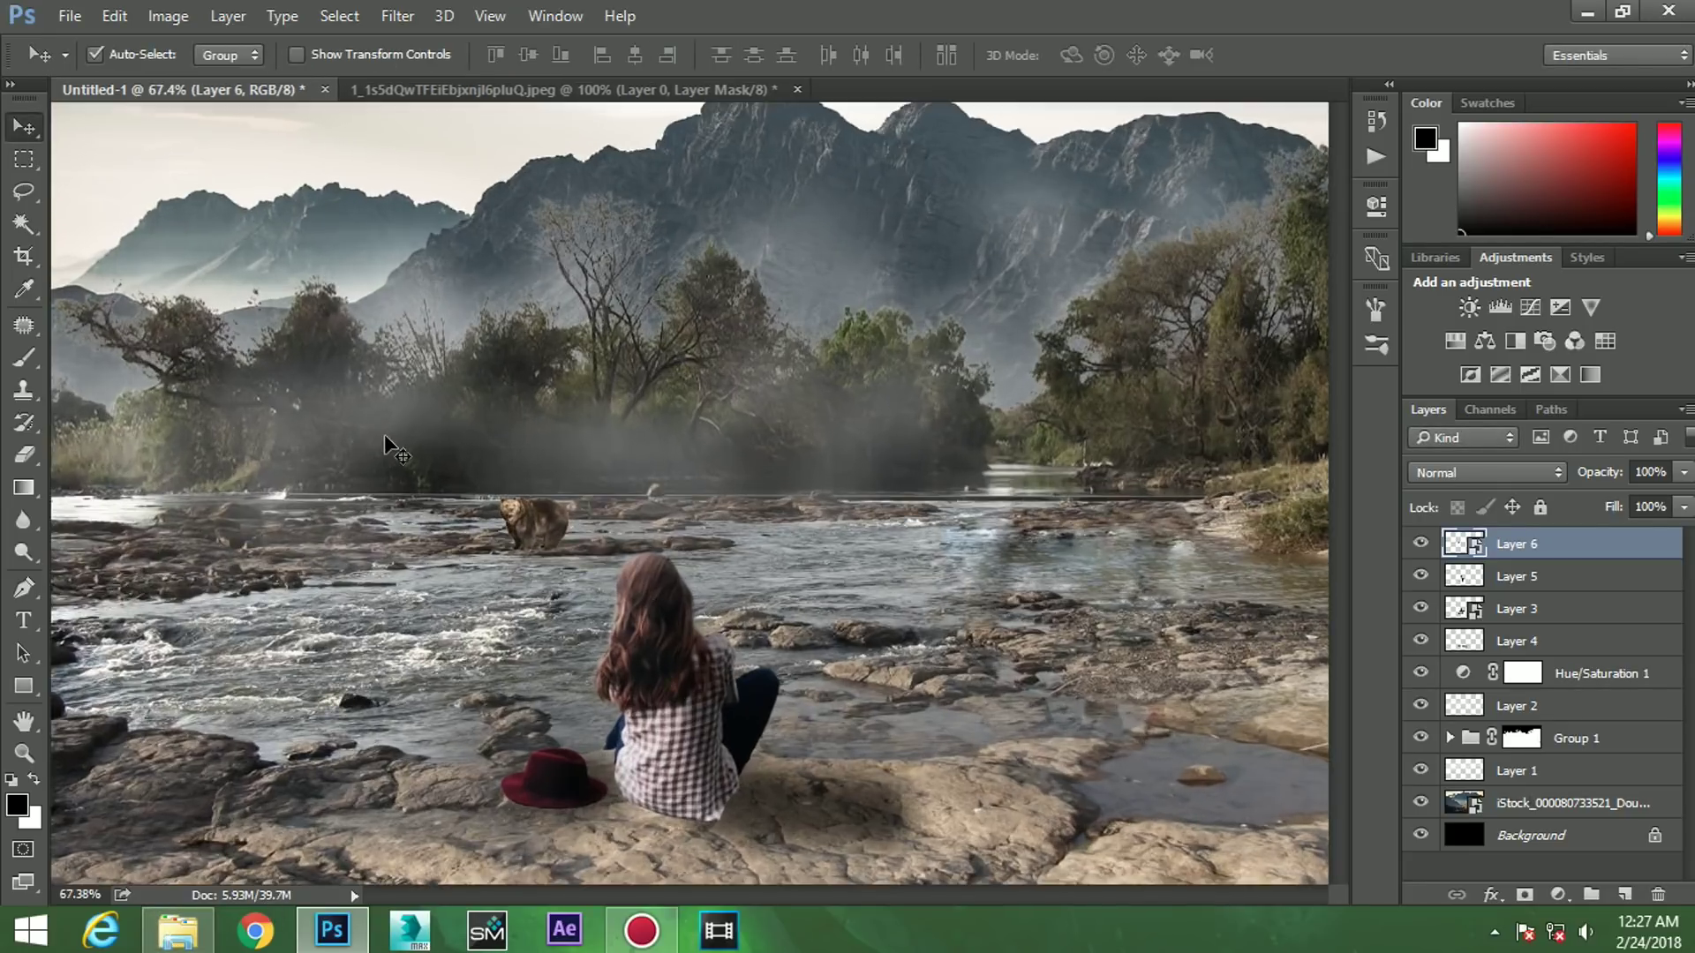
pyautogui.scroll(3, 454, 484)
pyautogui.scroll(3, 576, 580)
pyautogui.scroll(2, 695, 611)
pyautogui.scroll(1, 802, 573)
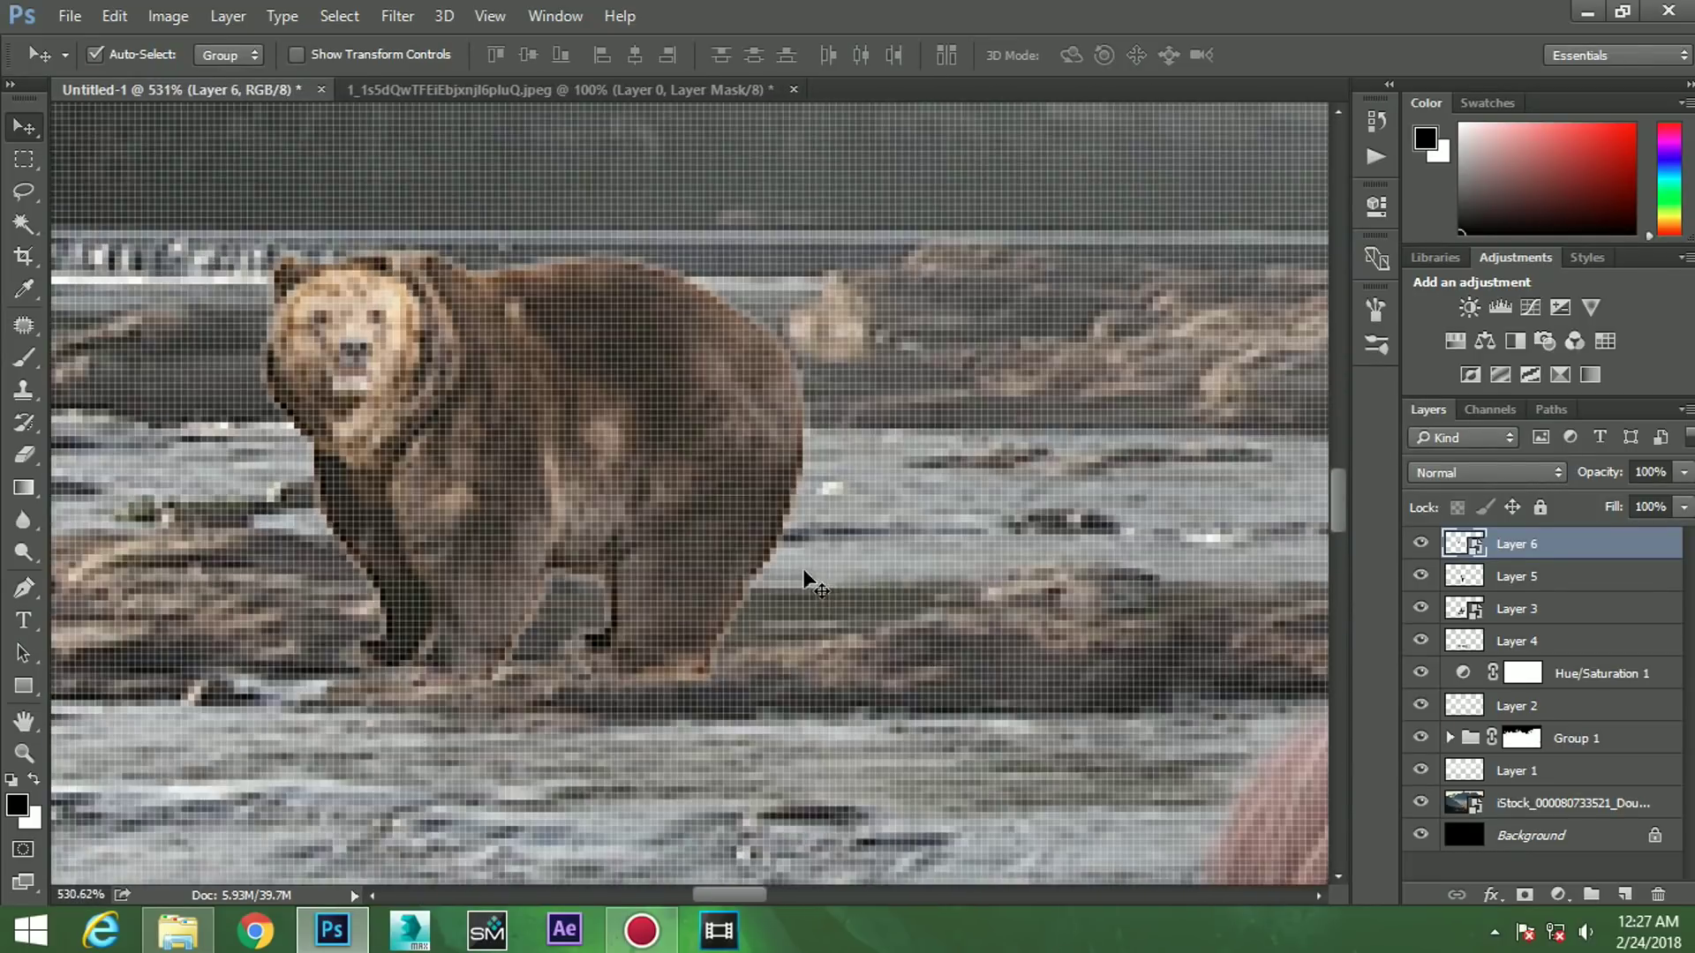
pyautogui.click(1625, 895)
pyautogui.moveTo(1544, 544); pyautogui.dragTo(1553, 586)
# - Paint a soft black shadow under the bear at about 21% opacity, then add an empty layer above the bear
pyautogui.press('b')
pyautogui.scroll(-1, 715, 631)
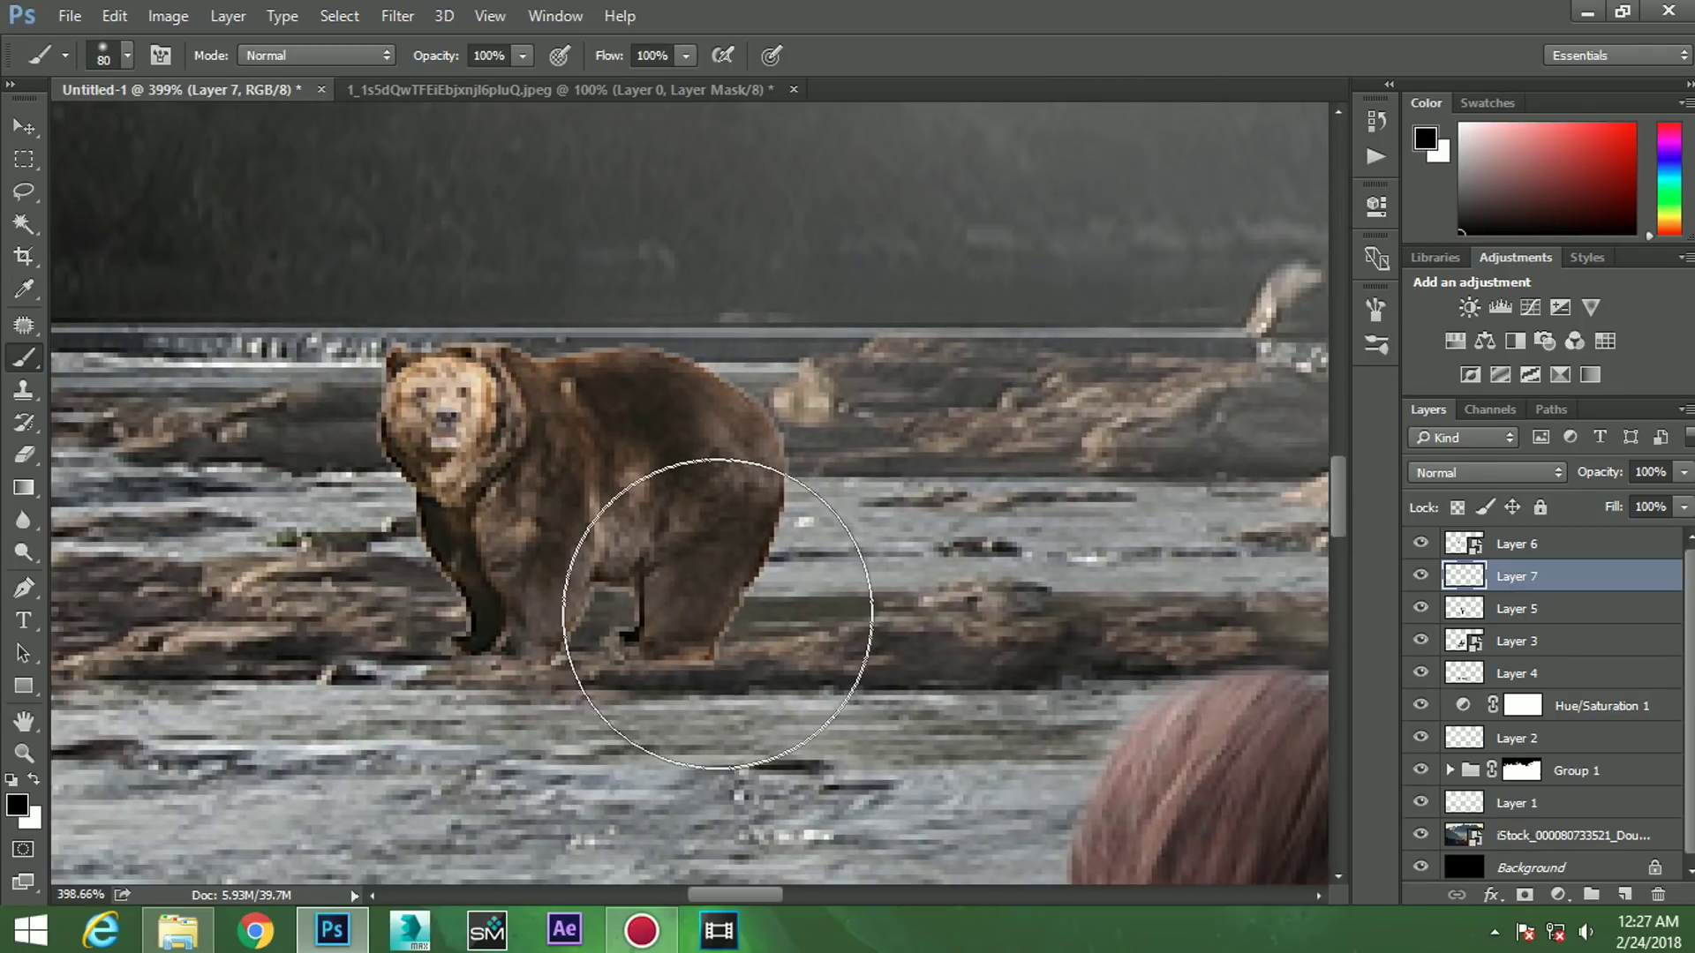
pyautogui.press('[')
pyautogui.press('[')
pyautogui.moveTo(684, 618); pyautogui.dragTo(894, 640)
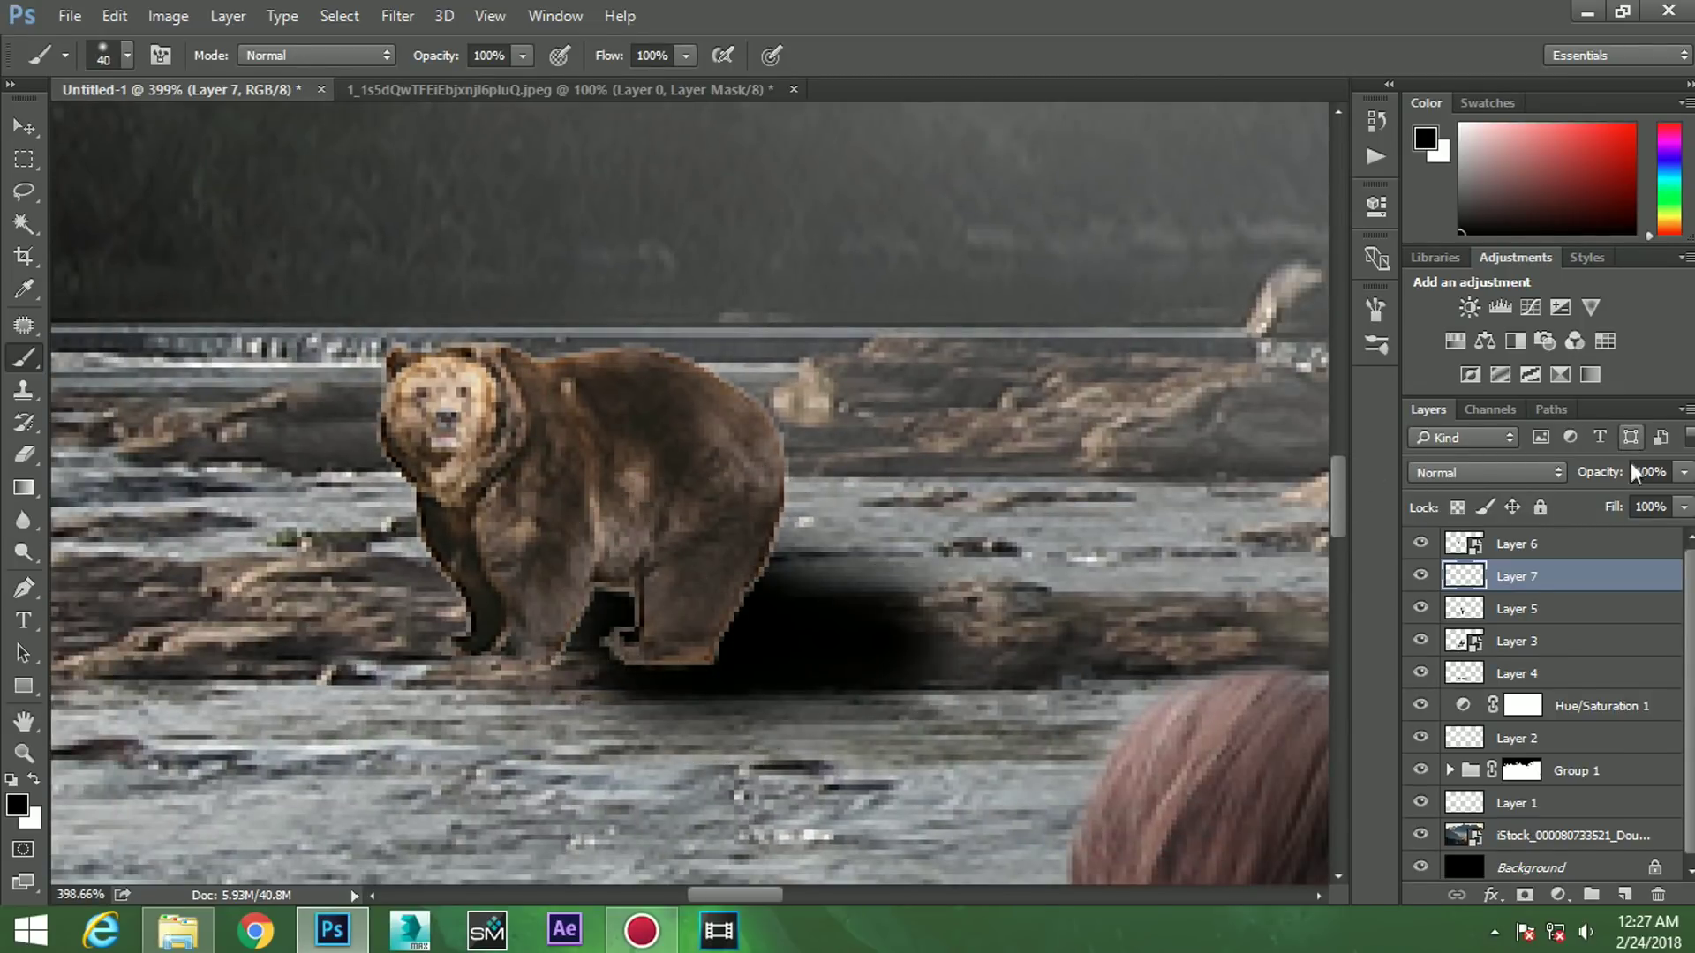
pyautogui.moveTo(1569, 477); pyautogui.dragTo(1571, 485)
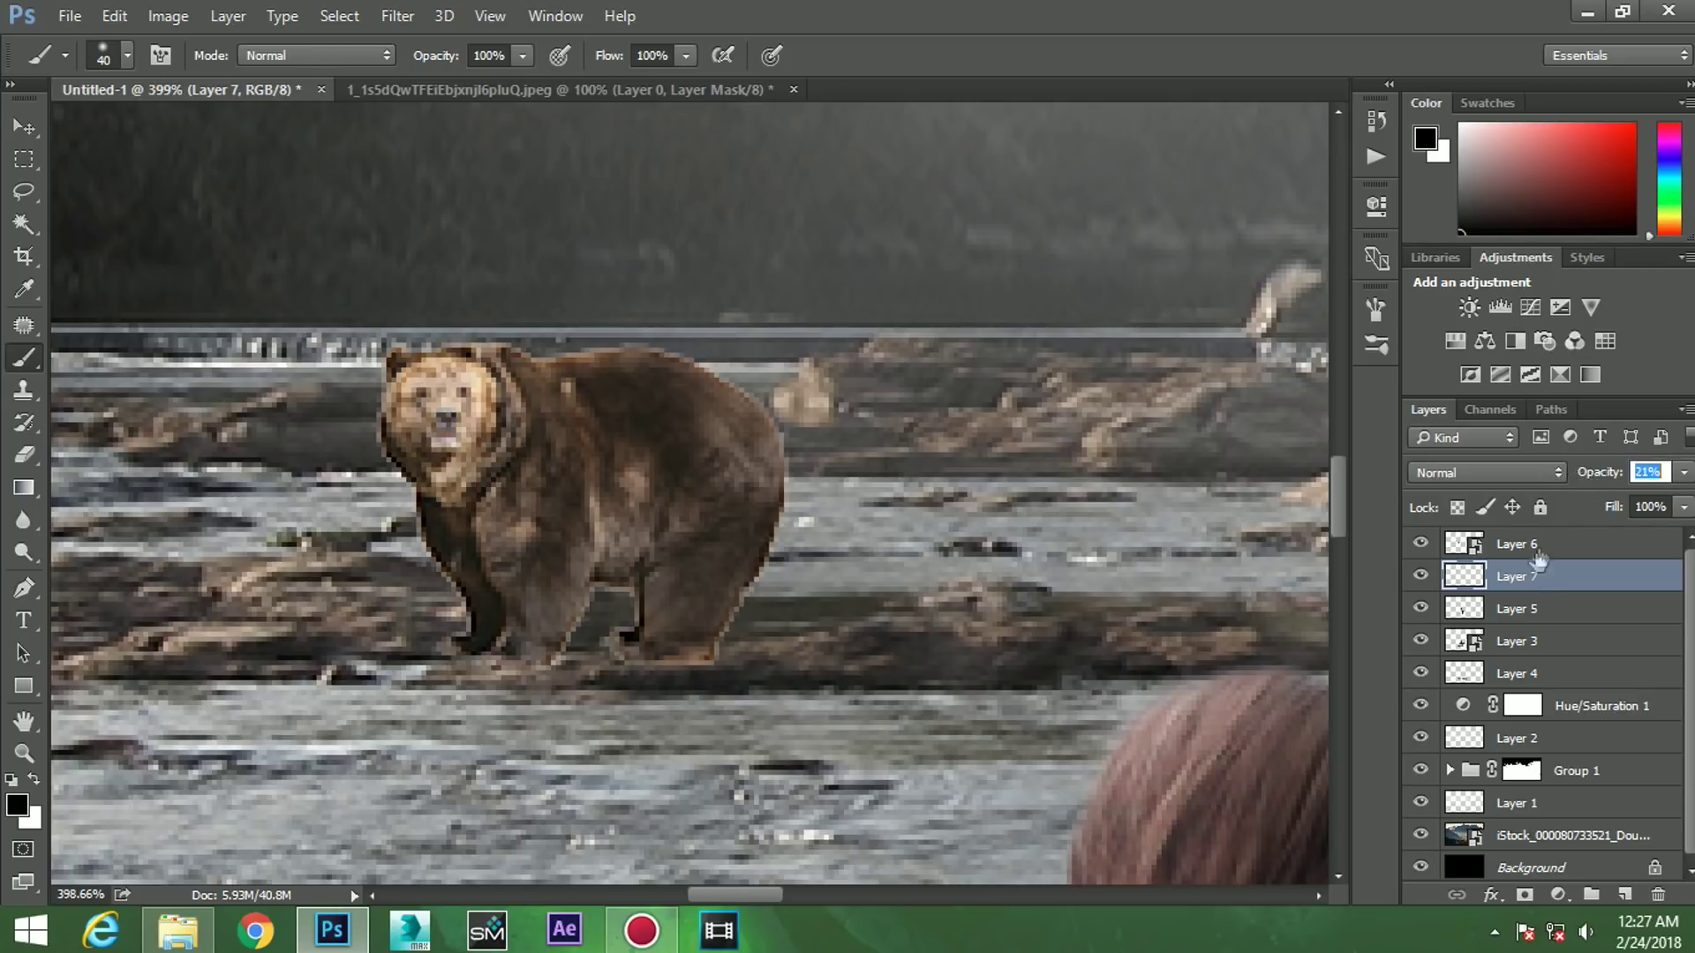
pyautogui.click(1509, 548)
pyautogui.hotkey('ctrl', 'shift', 'alt', 'n')
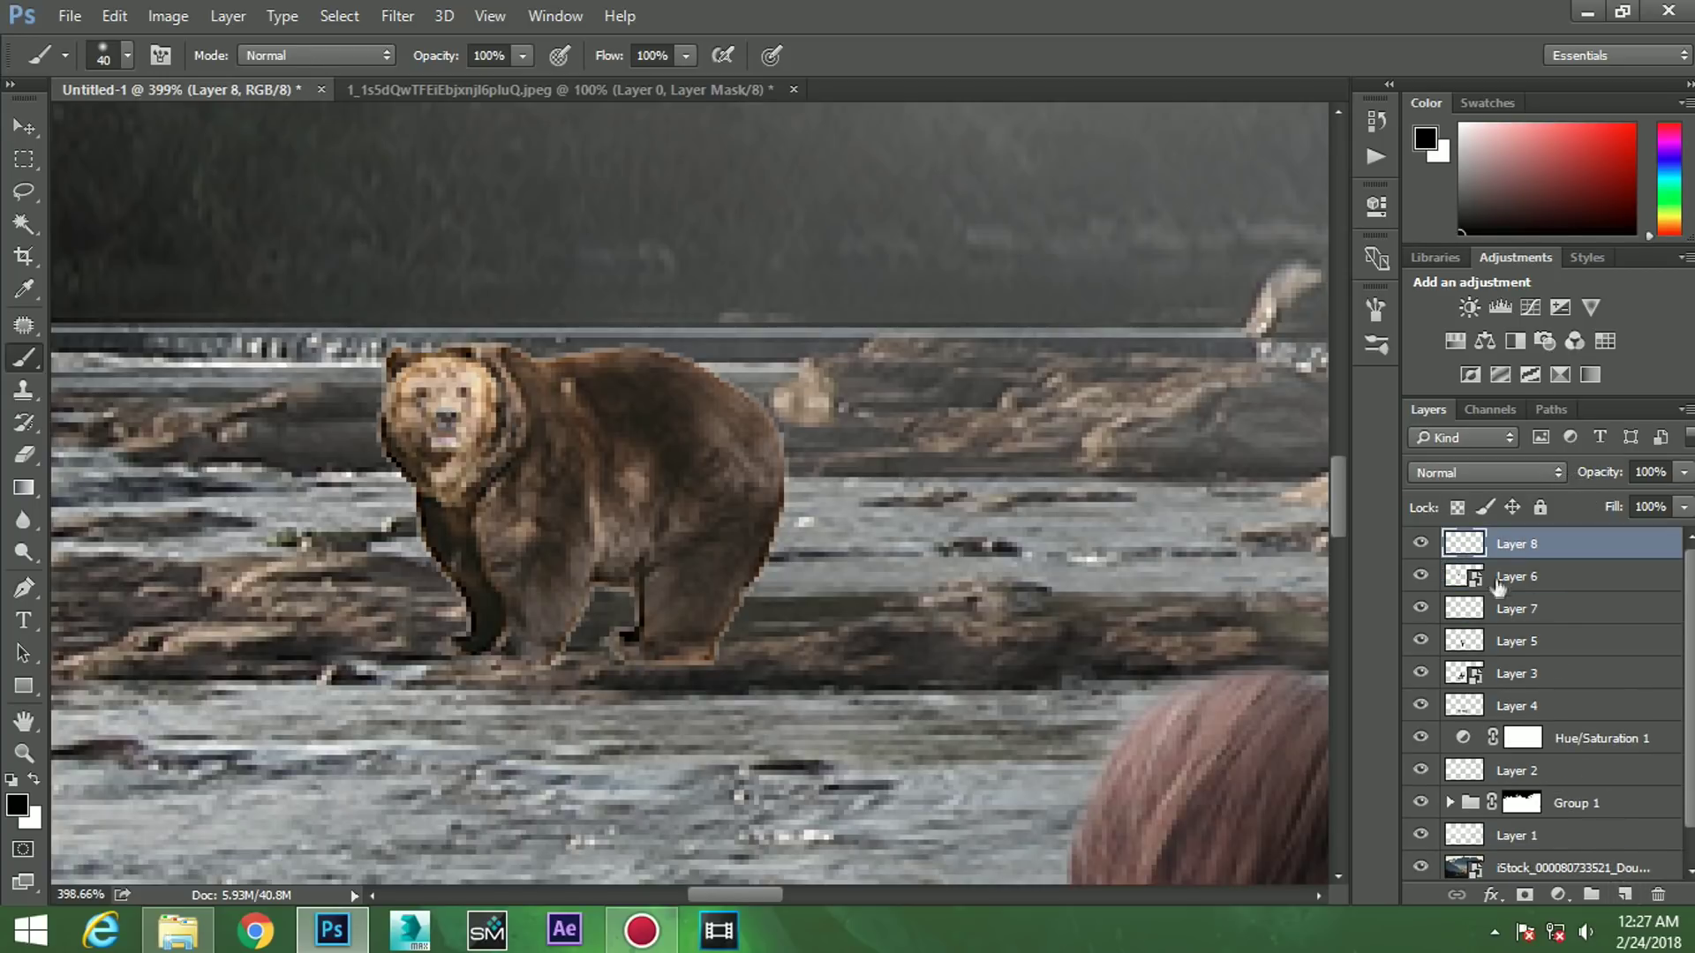
# - Darken the bear's right rear inside its outline on Layer 8 at 25% opacity, then deselect
pyautogui.keyDown('ctrl'); pyautogui.click(1464, 575); pyautogui.keyUp('ctrl')
pyautogui.moveTo(730, 454)
pyautogui.mouseDown()
pyautogui.moveTo(757, 530)
pyautogui.moveTo(730, 447)
pyautogui.moveTo(817, 560)
pyautogui.mouseUp()
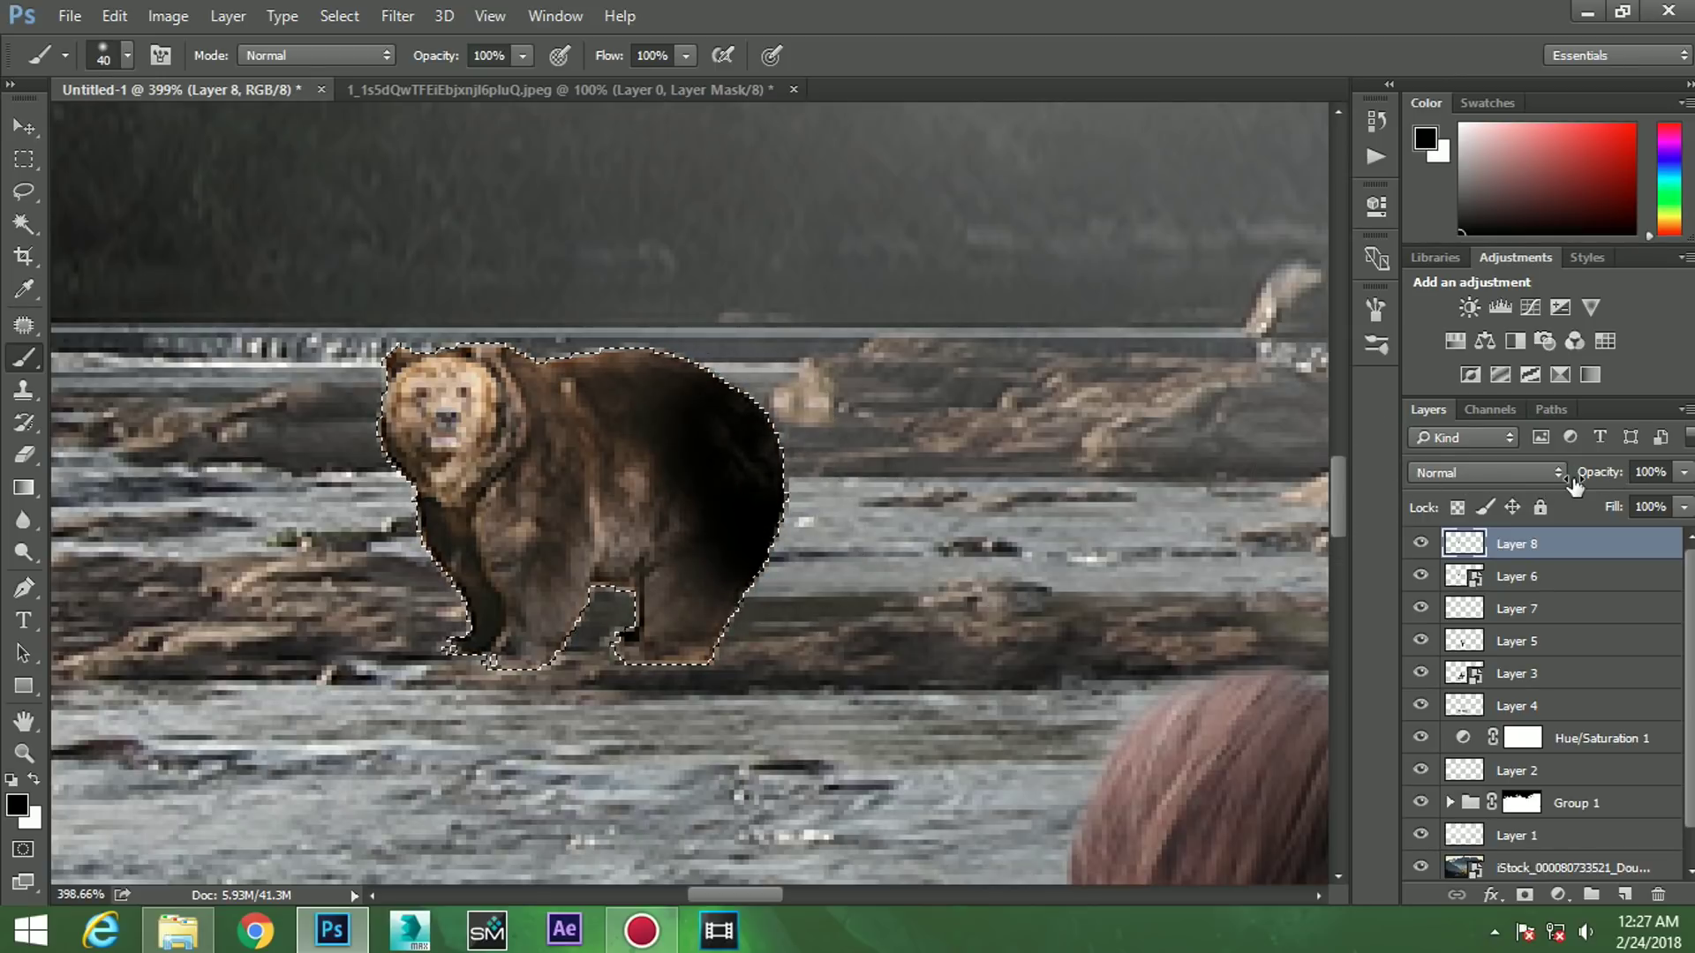
pyautogui.moveTo(1594, 474)
pyautogui.mouseDown()
pyautogui.moveTo(1567, 475)
pyautogui.moveTo(1586, 482)
pyautogui.mouseUp()
pyautogui.hotkey('ctrl', 'd')
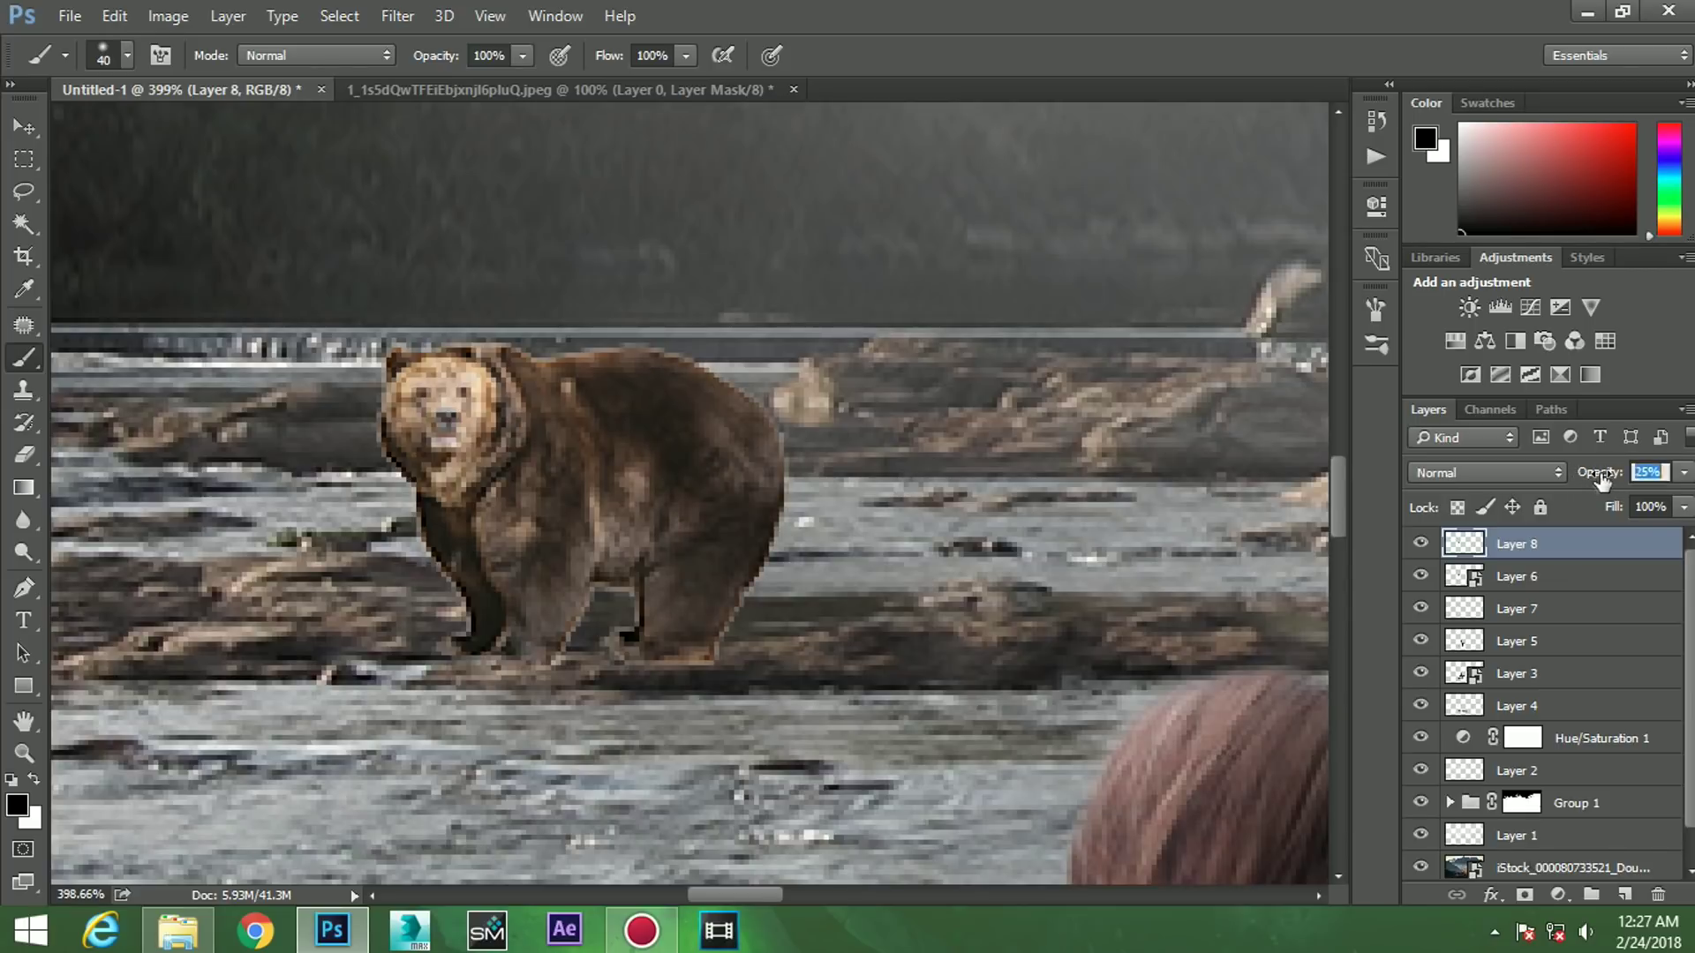
# - Bring the common-swift flying-birds image from the project folder into Photoshop
pyautogui.scroll(-1, 757, 472)
pyautogui.scroll(-2, 777, 472)
pyautogui.scroll(-1, 794, 473)
pyautogui.scroll(-1, 801, 472)
pyautogui.scroll(-1, 794, 468)
pyautogui.scroll(-1, 781, 460)
pyautogui.scroll(-1, 768, 454)
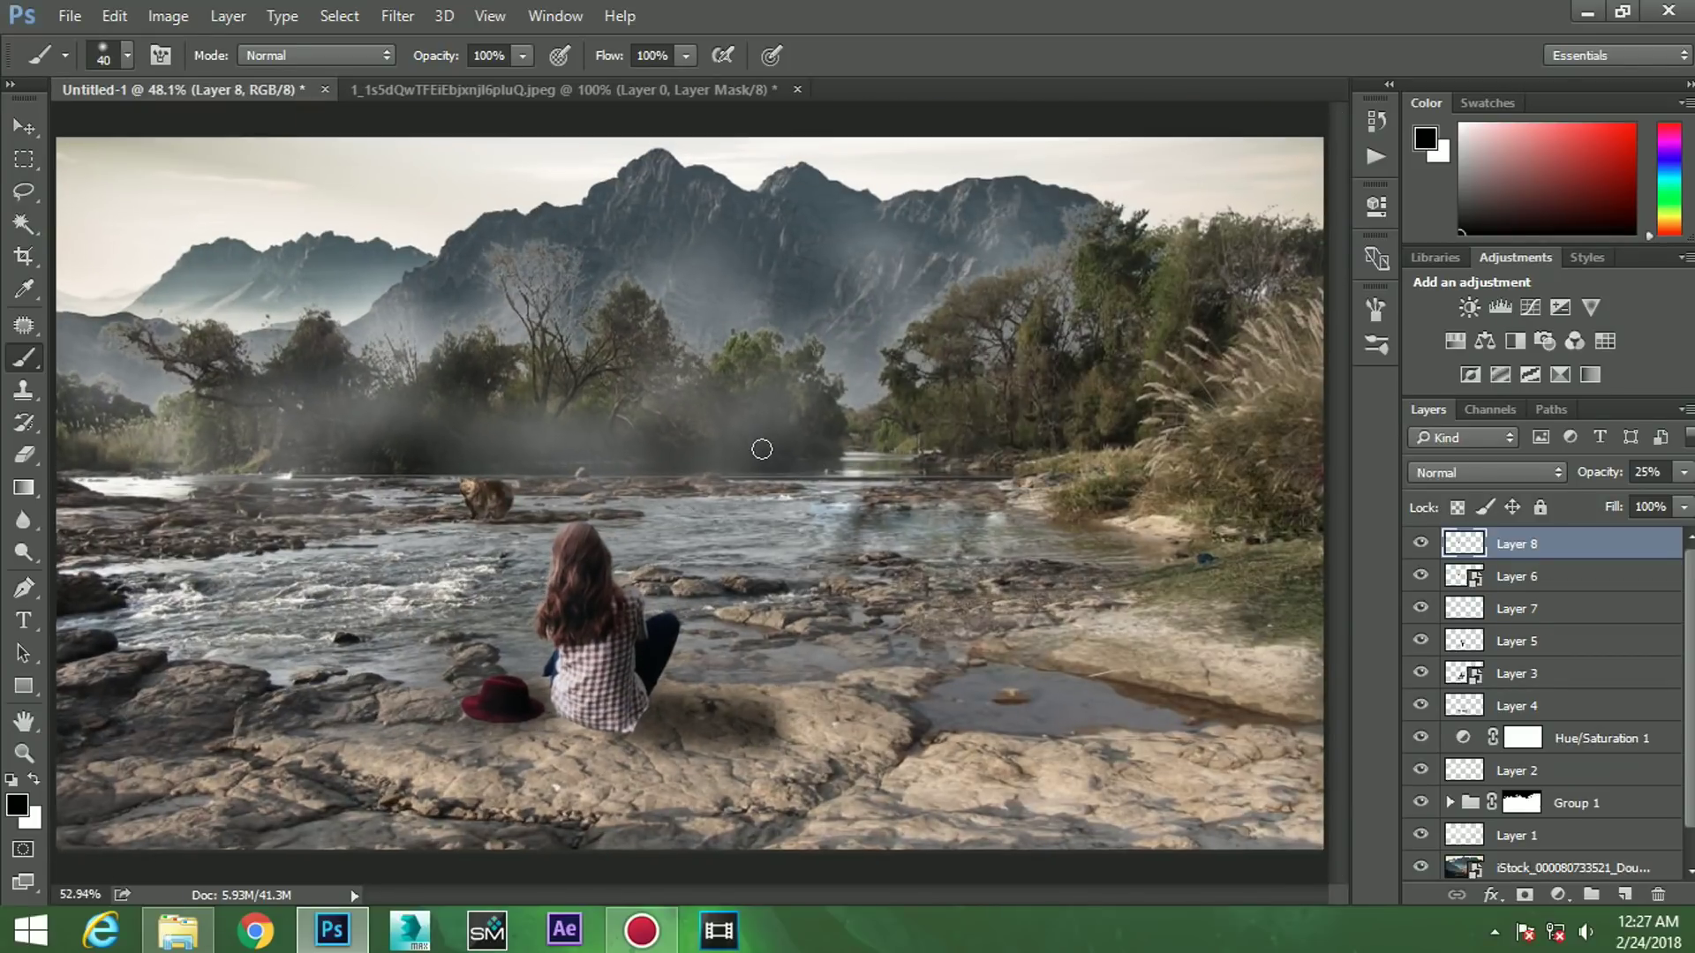
pyautogui.click(177, 930)
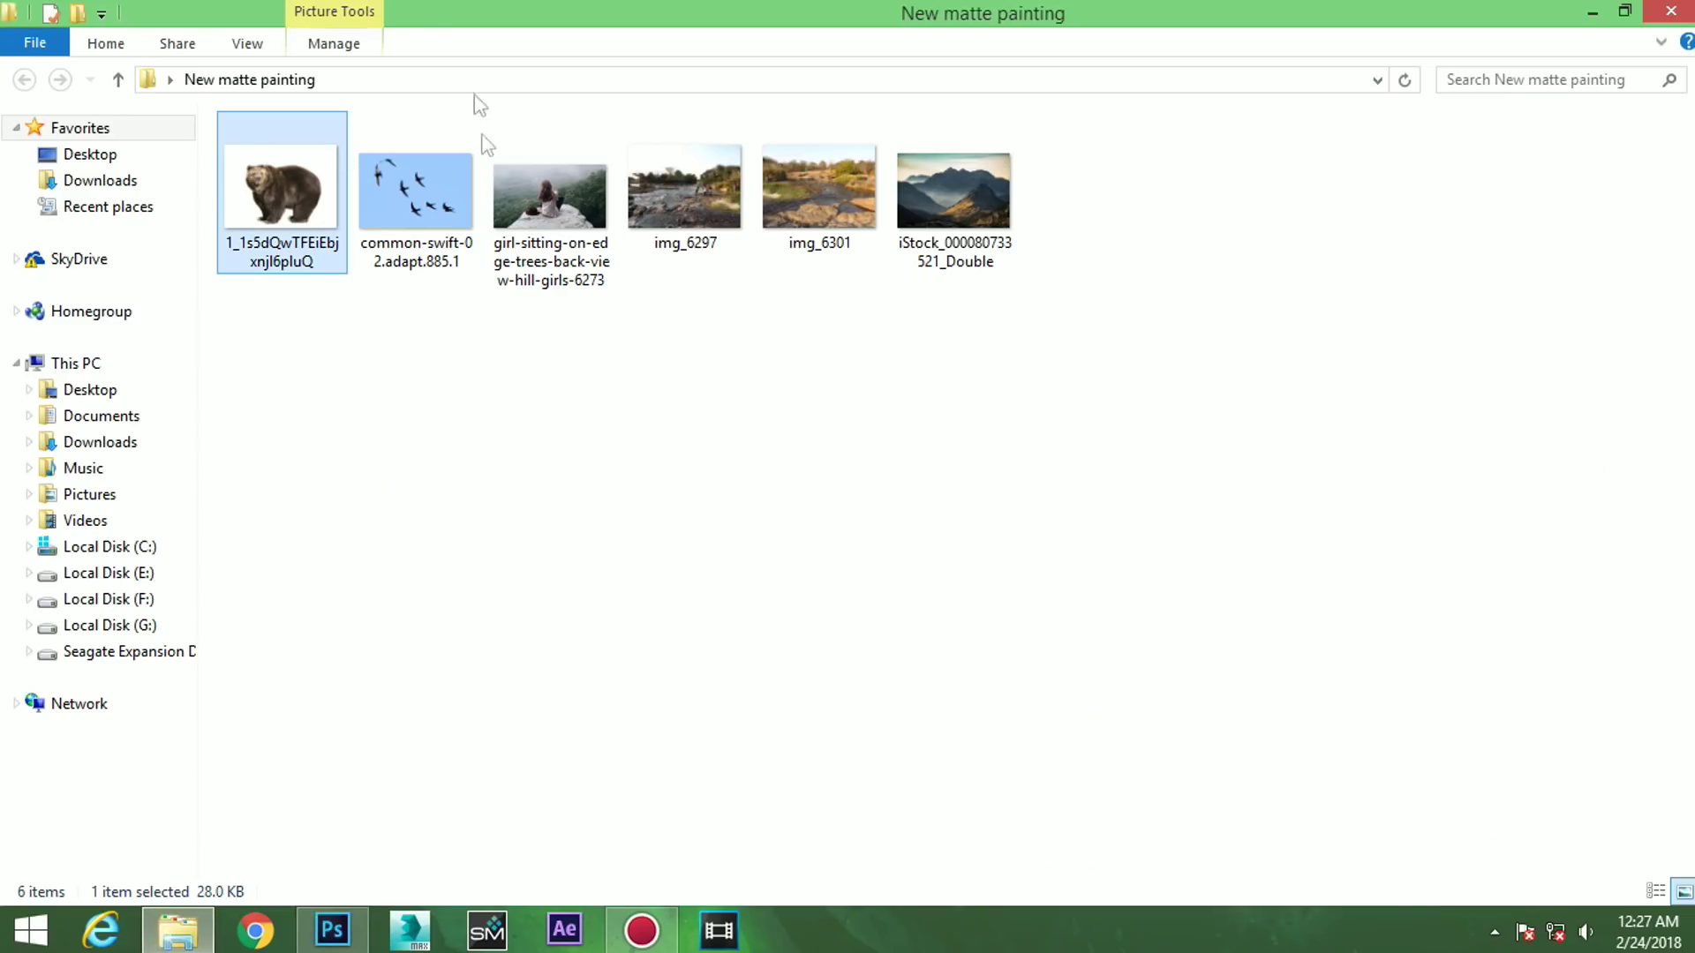
pyautogui.moveTo(438, 191)
pyautogui.mouseDown()
pyautogui.moveTo(452, 424)
pyautogui.moveTo(527, 606)
pyautogui.moveTo(770, 368)
pyautogui.mouseUp()
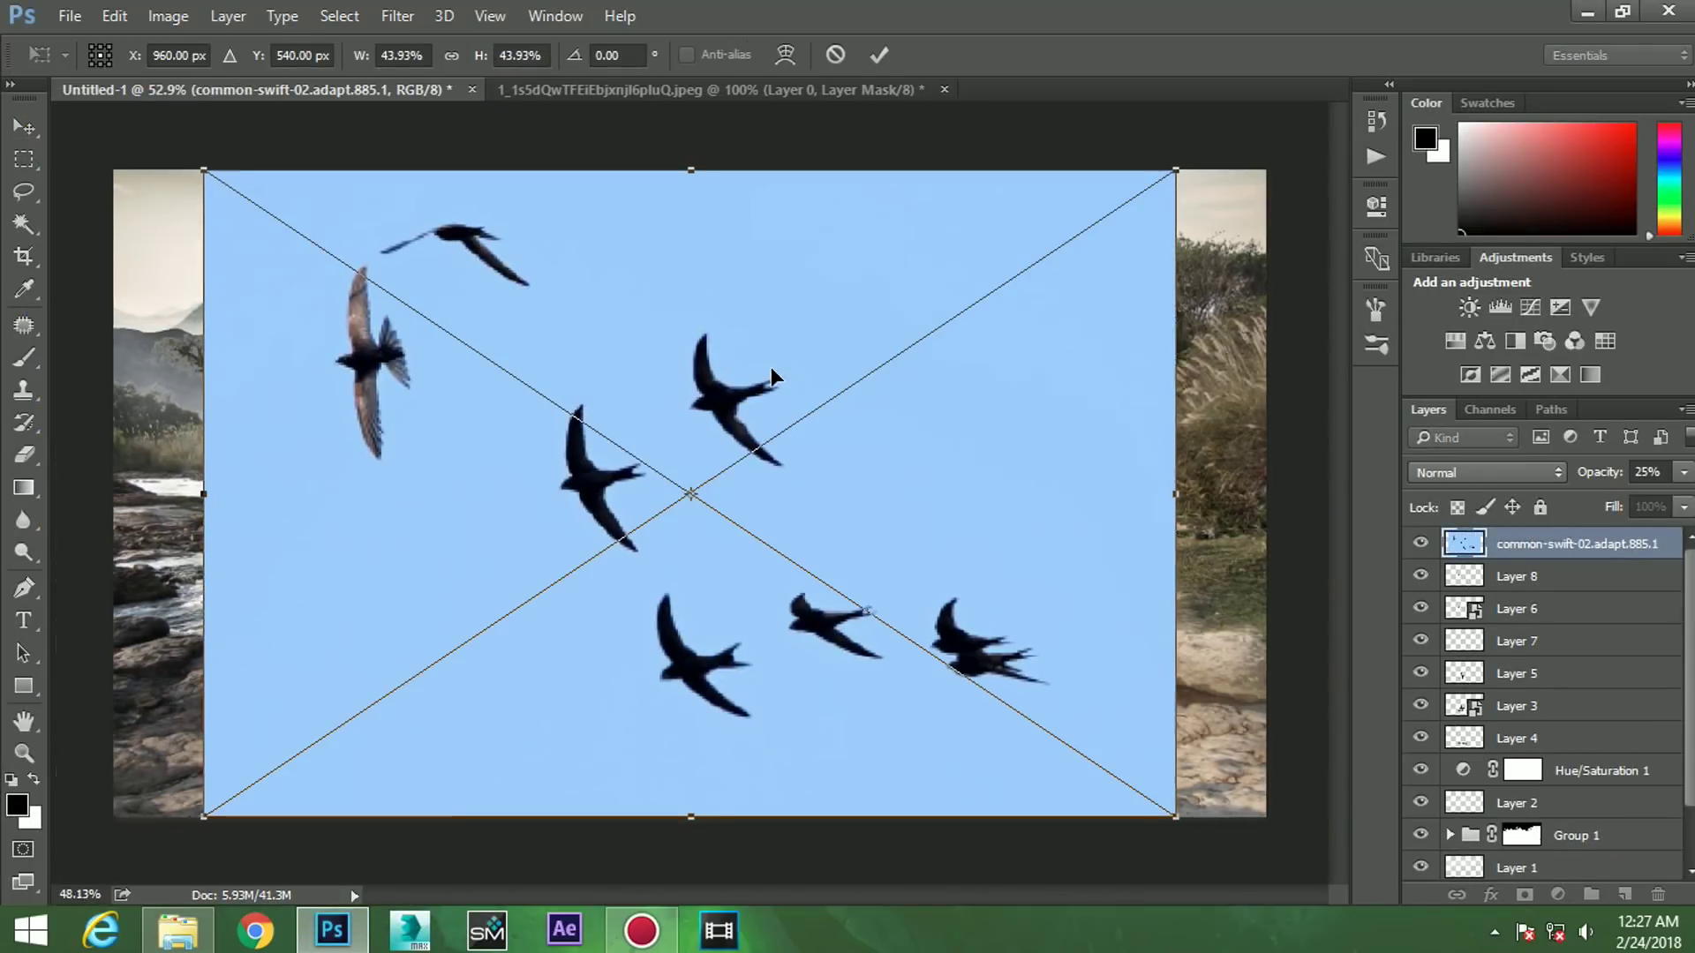
# - Hide the swift photo's blue sky with a Magic Wand selection turned into an inverted layer mask
pyautogui.press('b')
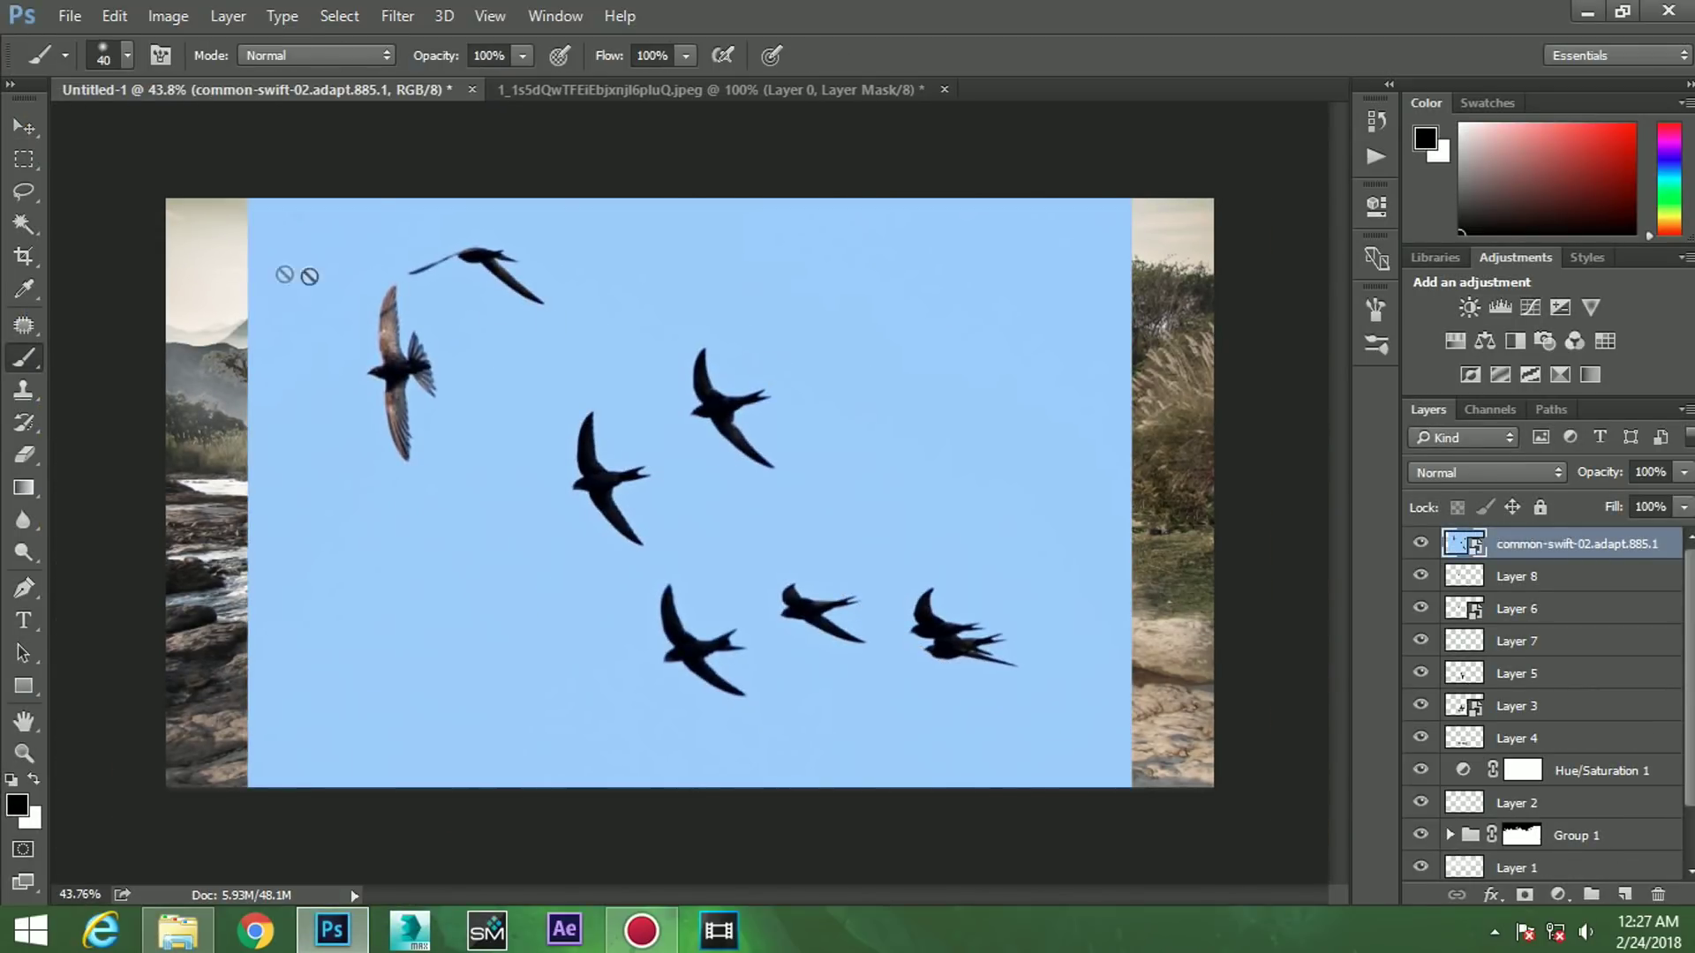
pyautogui.click(27, 223)
pyautogui.click(834, 260)
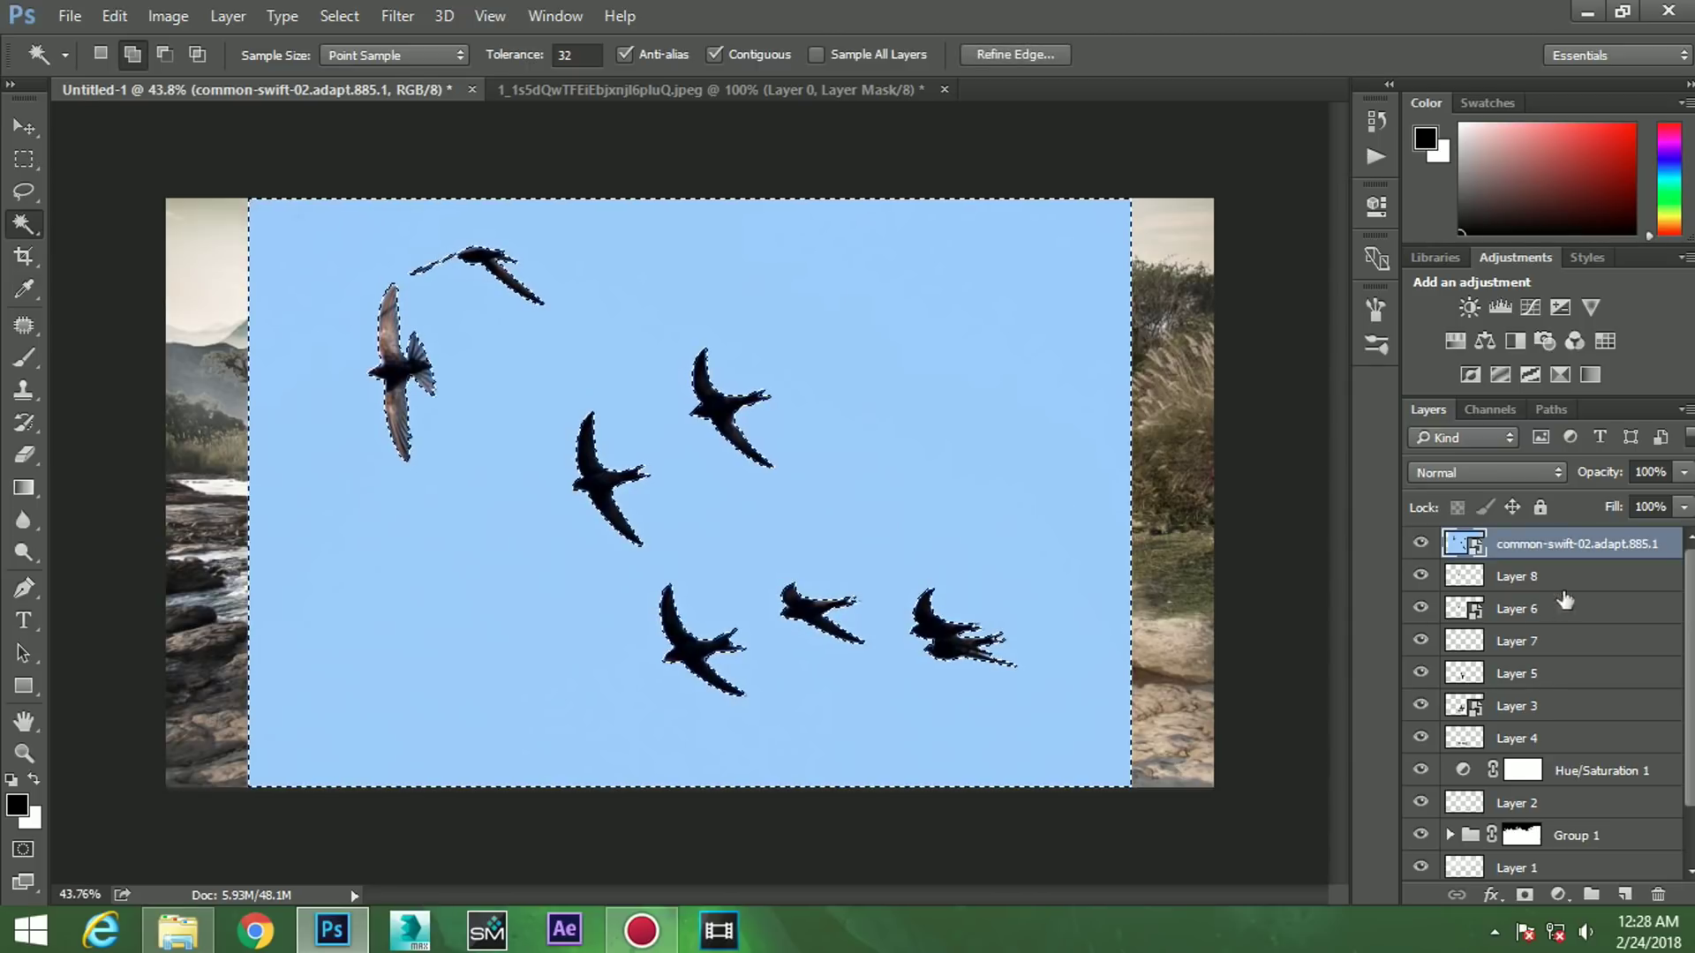
pyautogui.click(1525, 894)
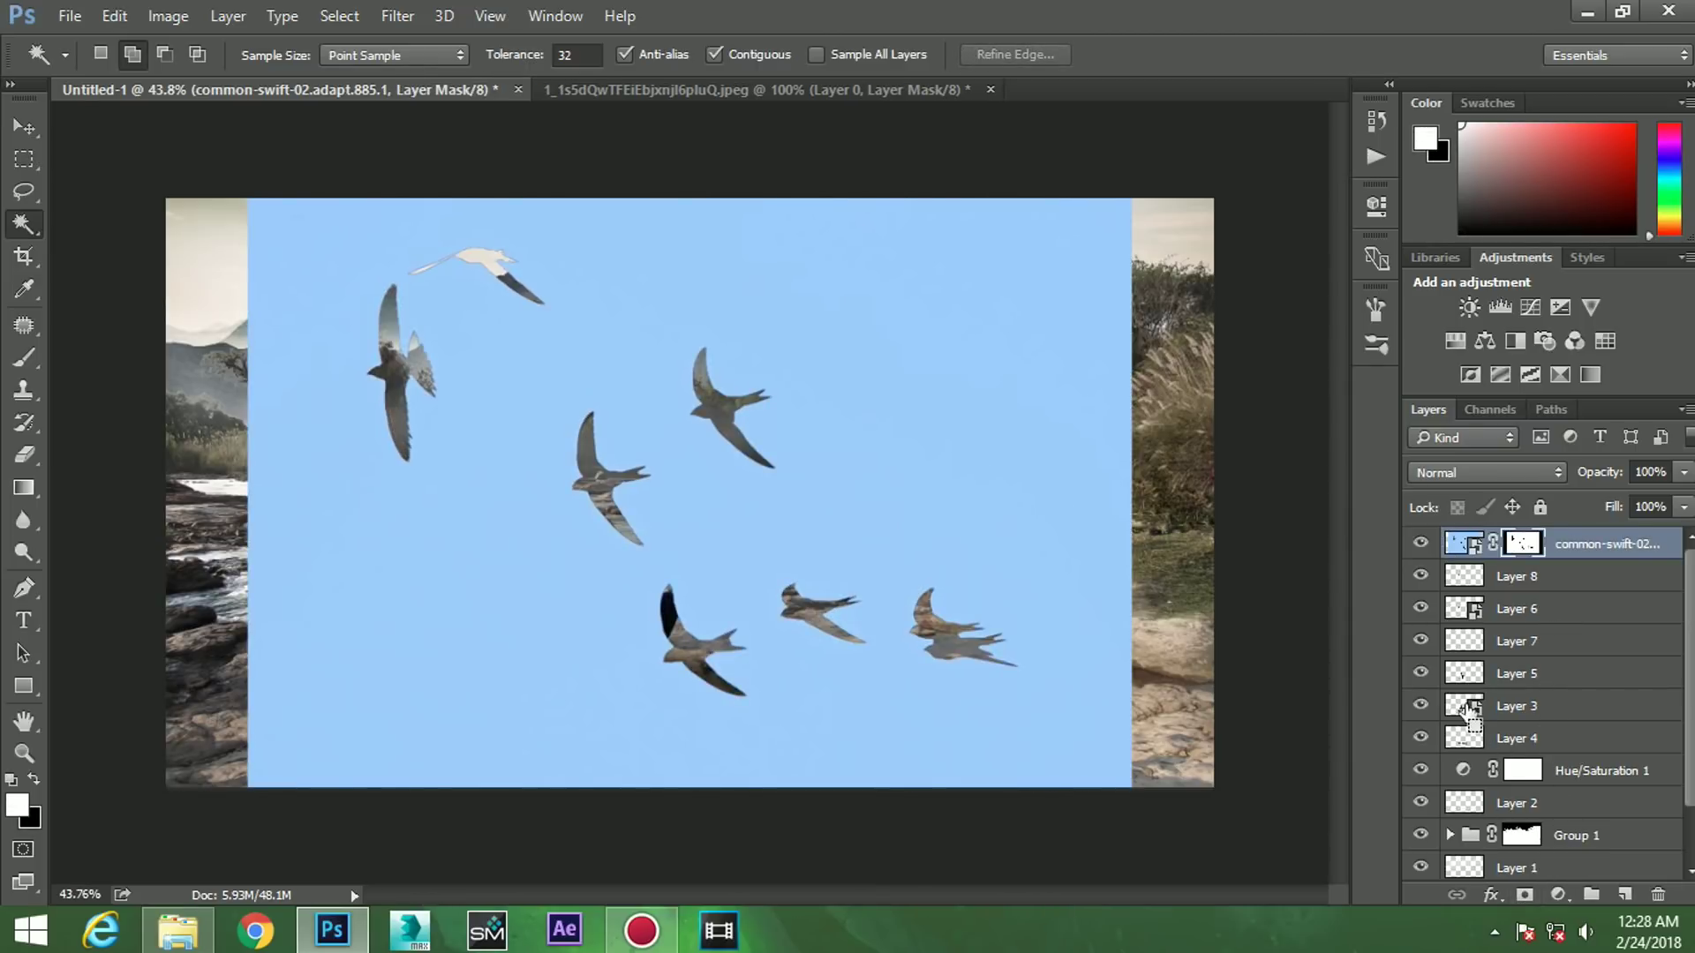
pyautogui.hotkey('ctrl', 'i')
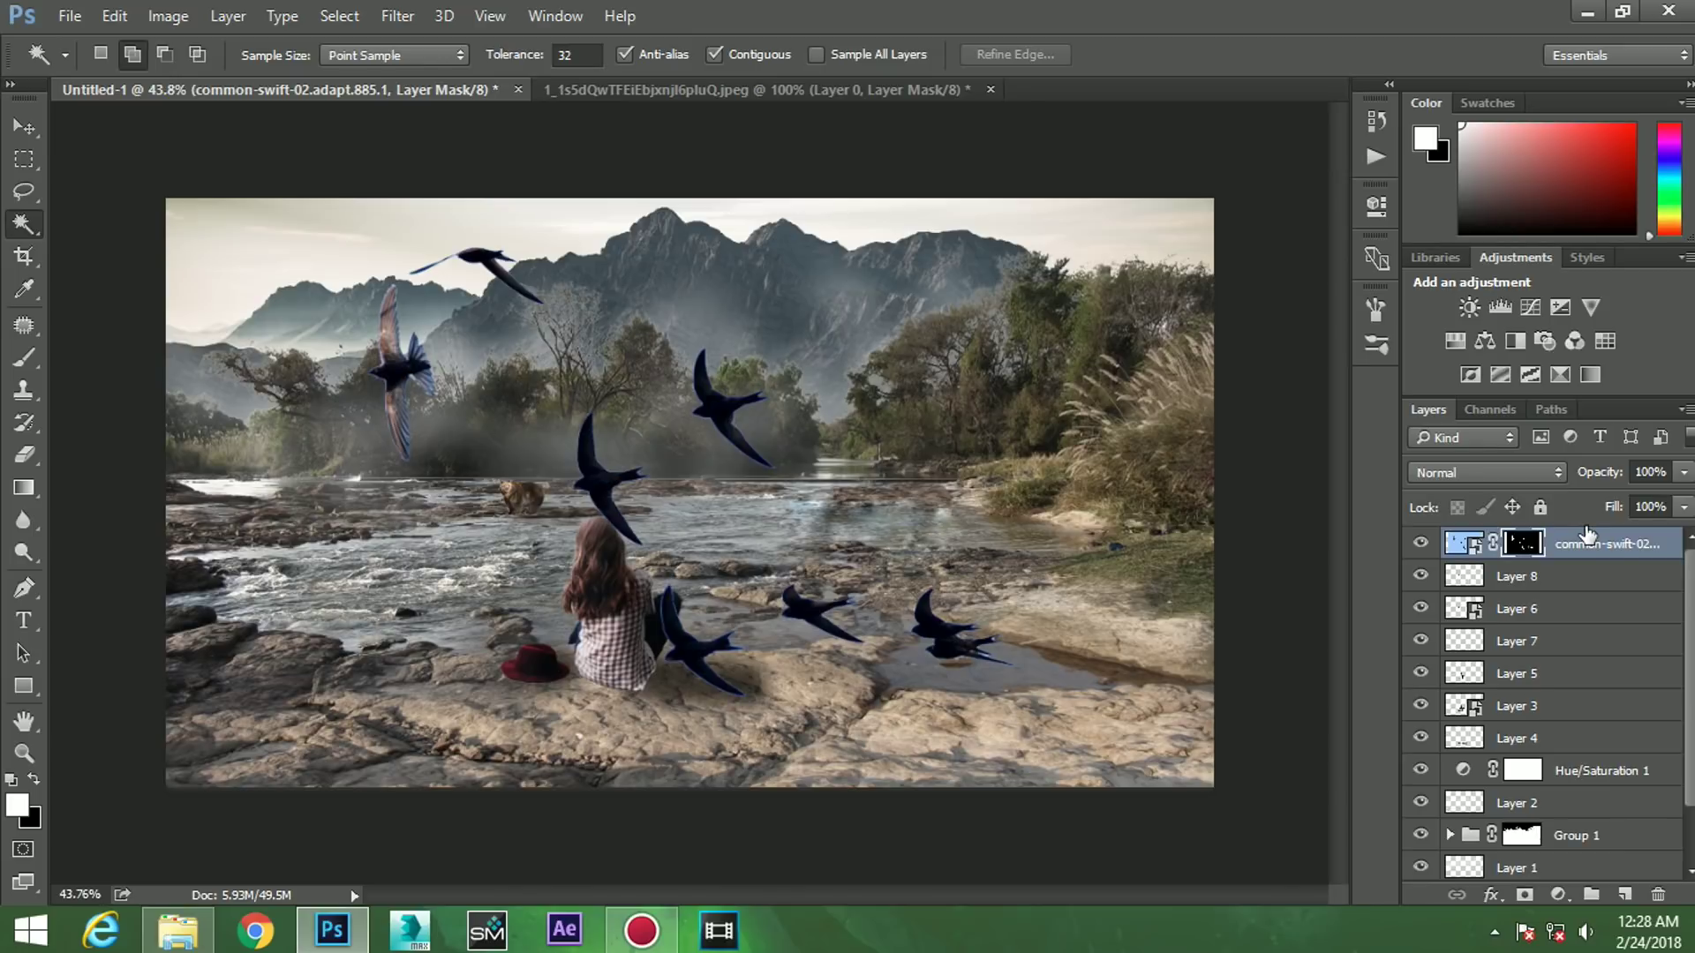
# - Convert the masked swift layer into a smart object and begin scaling it
pyautogui.rightClick(1588, 547)
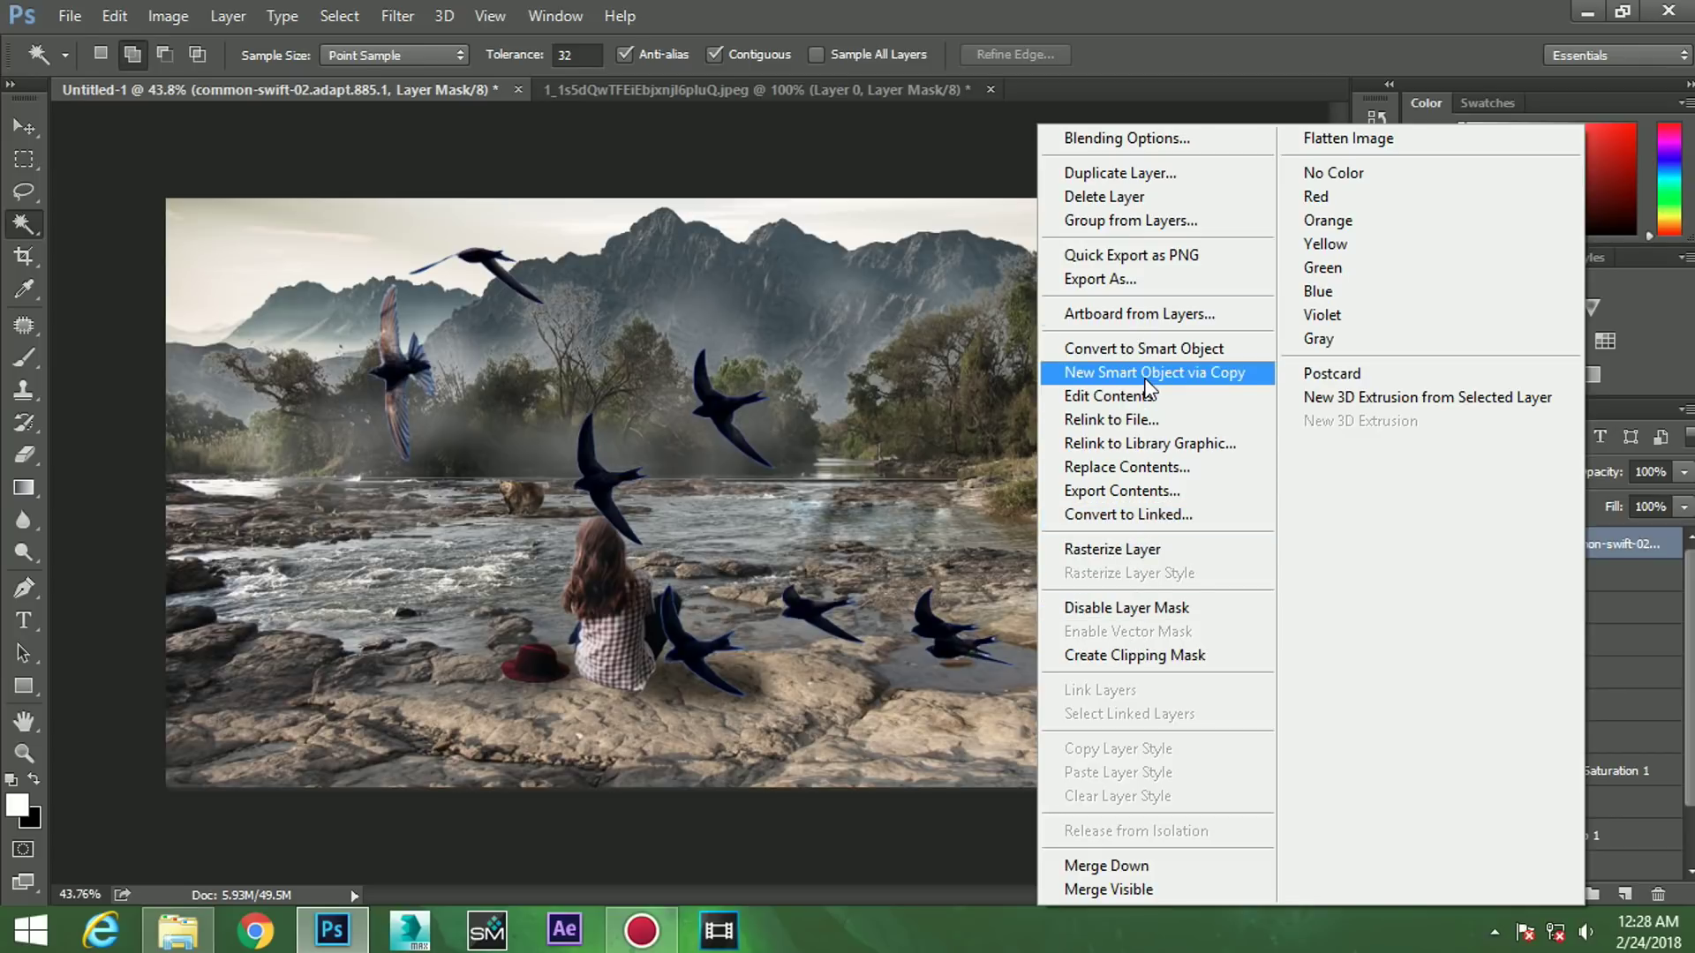
pyautogui.click(1143, 348)
pyautogui.scroll(-1, 992, 416)
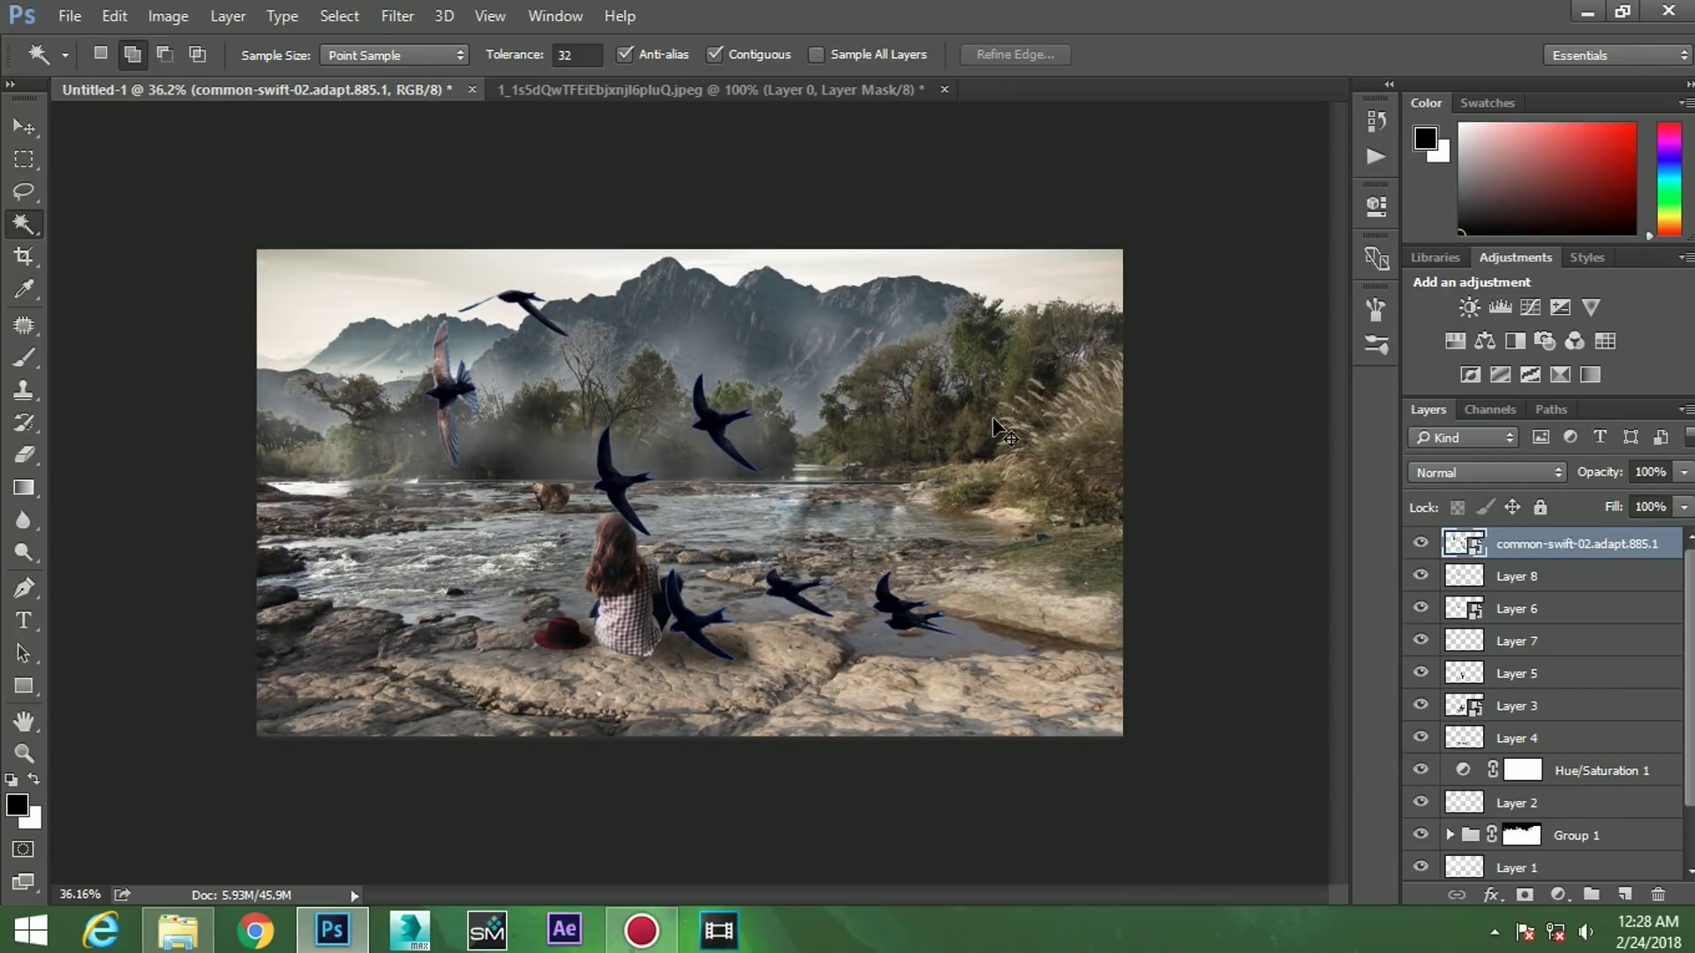
pyautogui.hotkey('ctrl', 't')
pyautogui.scroll(-1, 980, 395)
# - Scale the swifts down into a small flock in the upper-right sky
pyautogui.moveTo(989, 292); pyautogui.dragTo(742, 488)
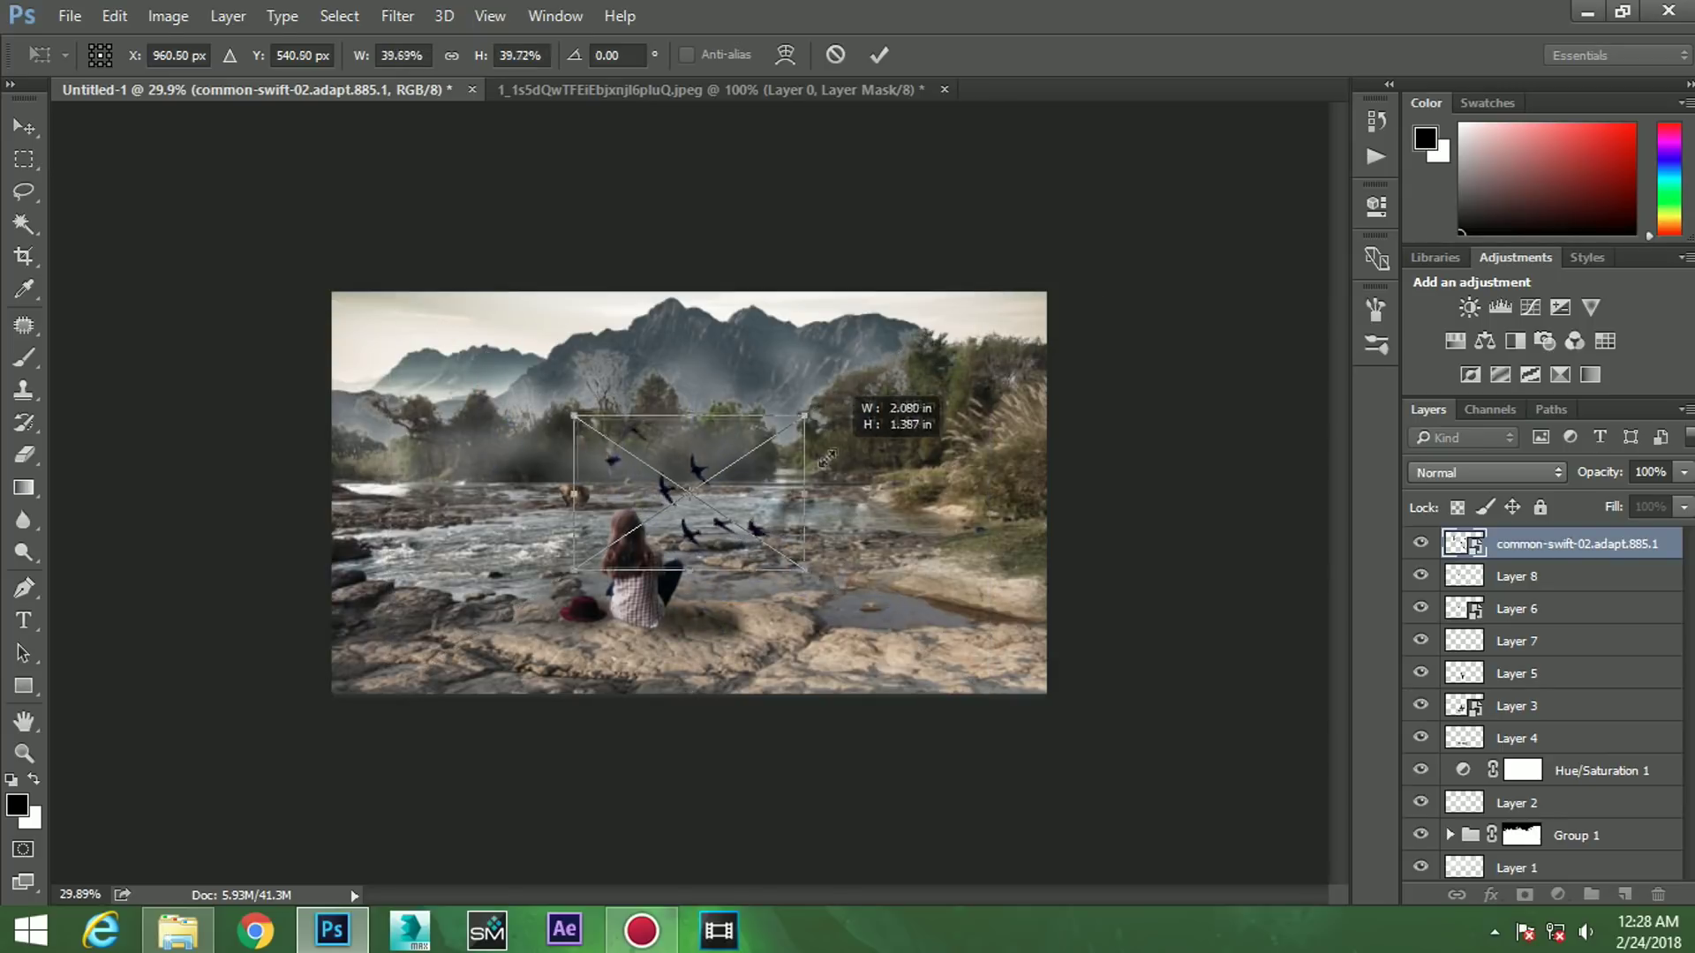
pyautogui.moveTo(741, 488); pyautogui.dragTo(912, 380)
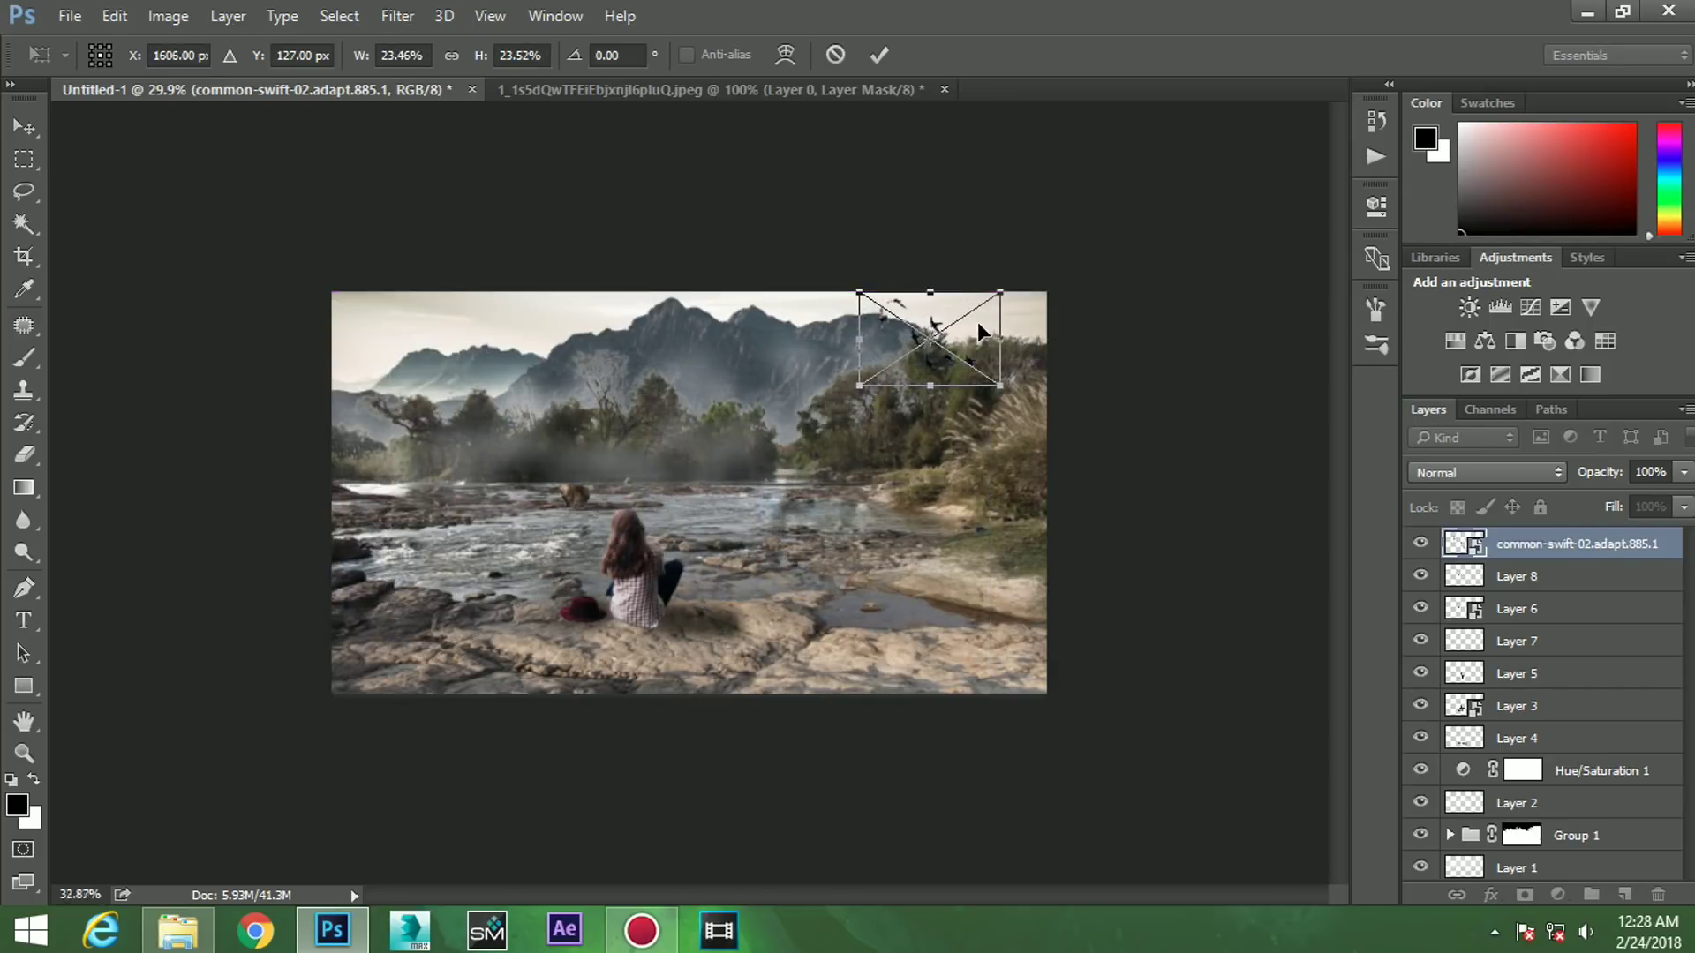
pyautogui.scroll(2, 1068, 337)
pyautogui.scroll(1, 1068, 337)
pyautogui.moveTo(1066, 337); pyautogui.dragTo(677, 666)
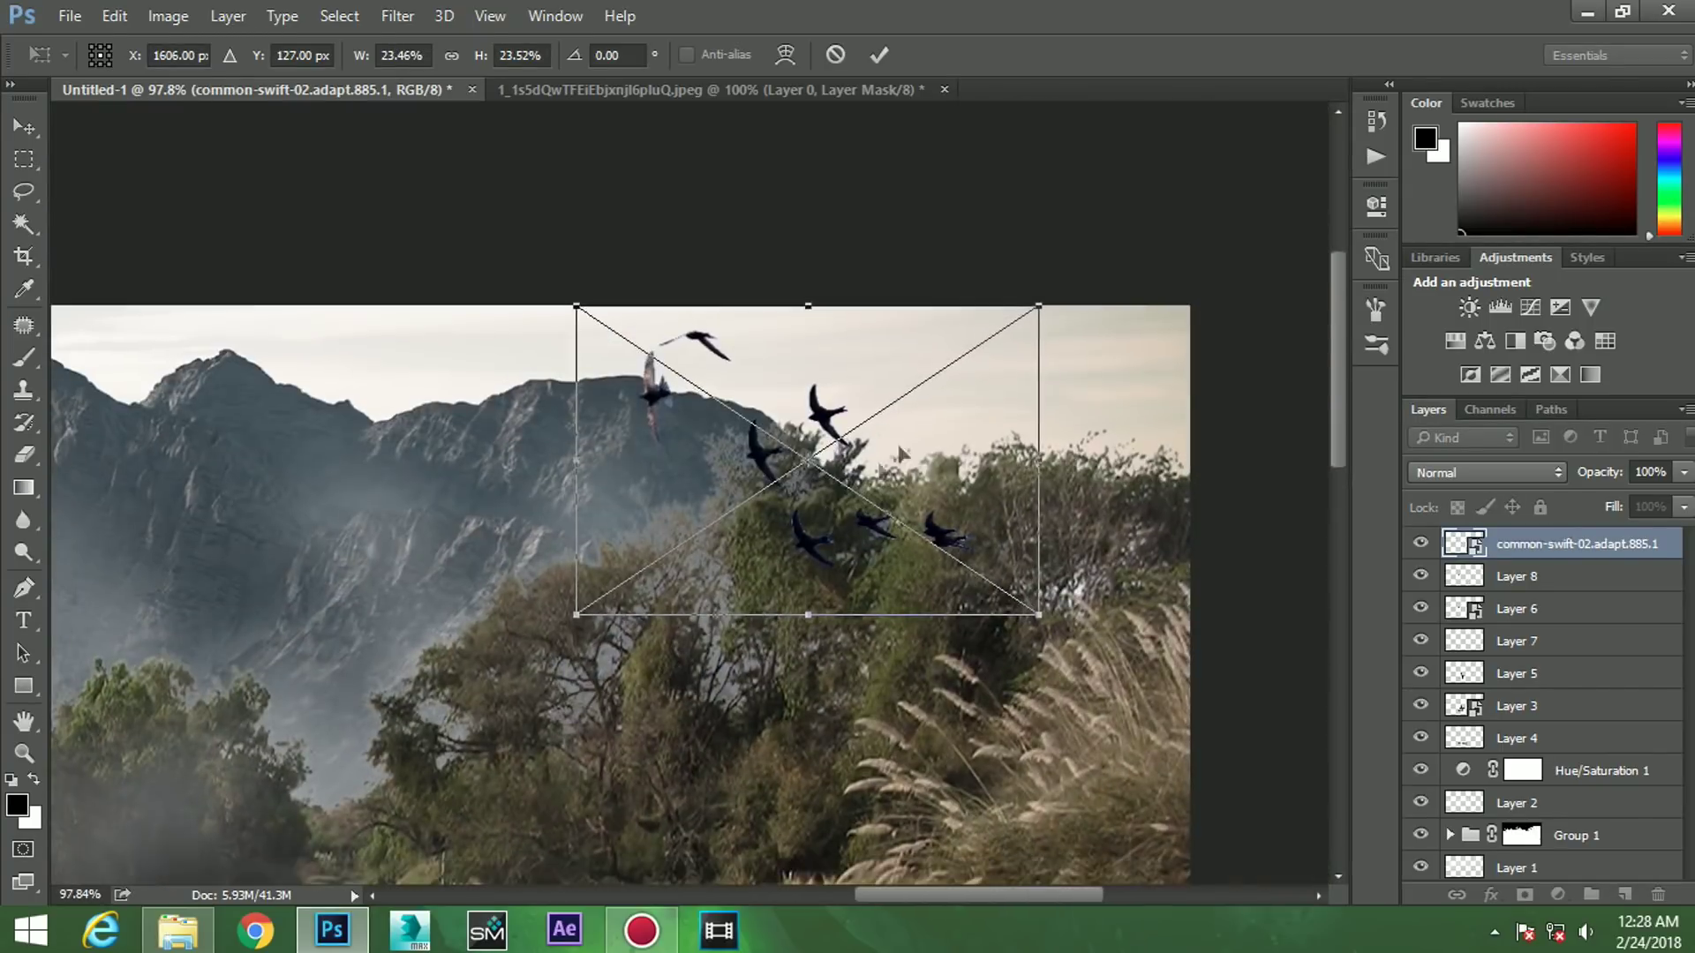
pyautogui.moveTo(1033, 303)
pyautogui.mouseDown()
pyautogui.moveTo(918, 386)
pyautogui.moveTo(988, 362)
pyautogui.mouseUp()
pyautogui.press('Return')
# - Lower the swift layer's opacity to 55%
pyautogui.press('w')
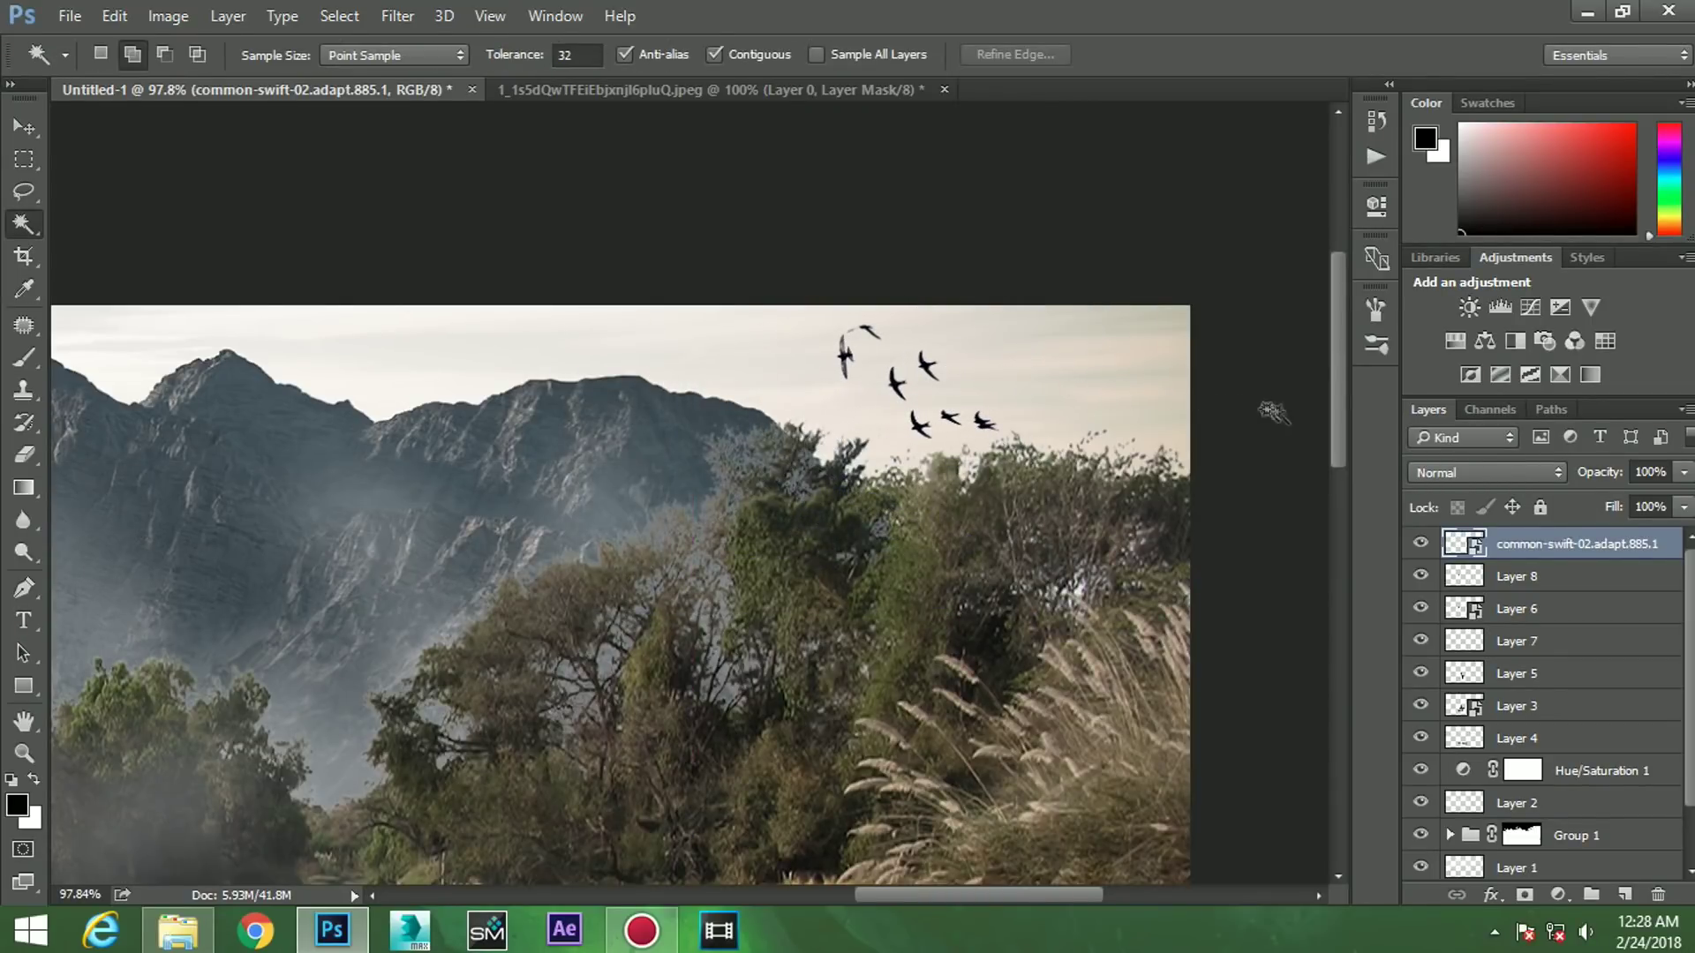
pyautogui.moveTo(1562, 477); pyautogui.dragTo(1578, 477)
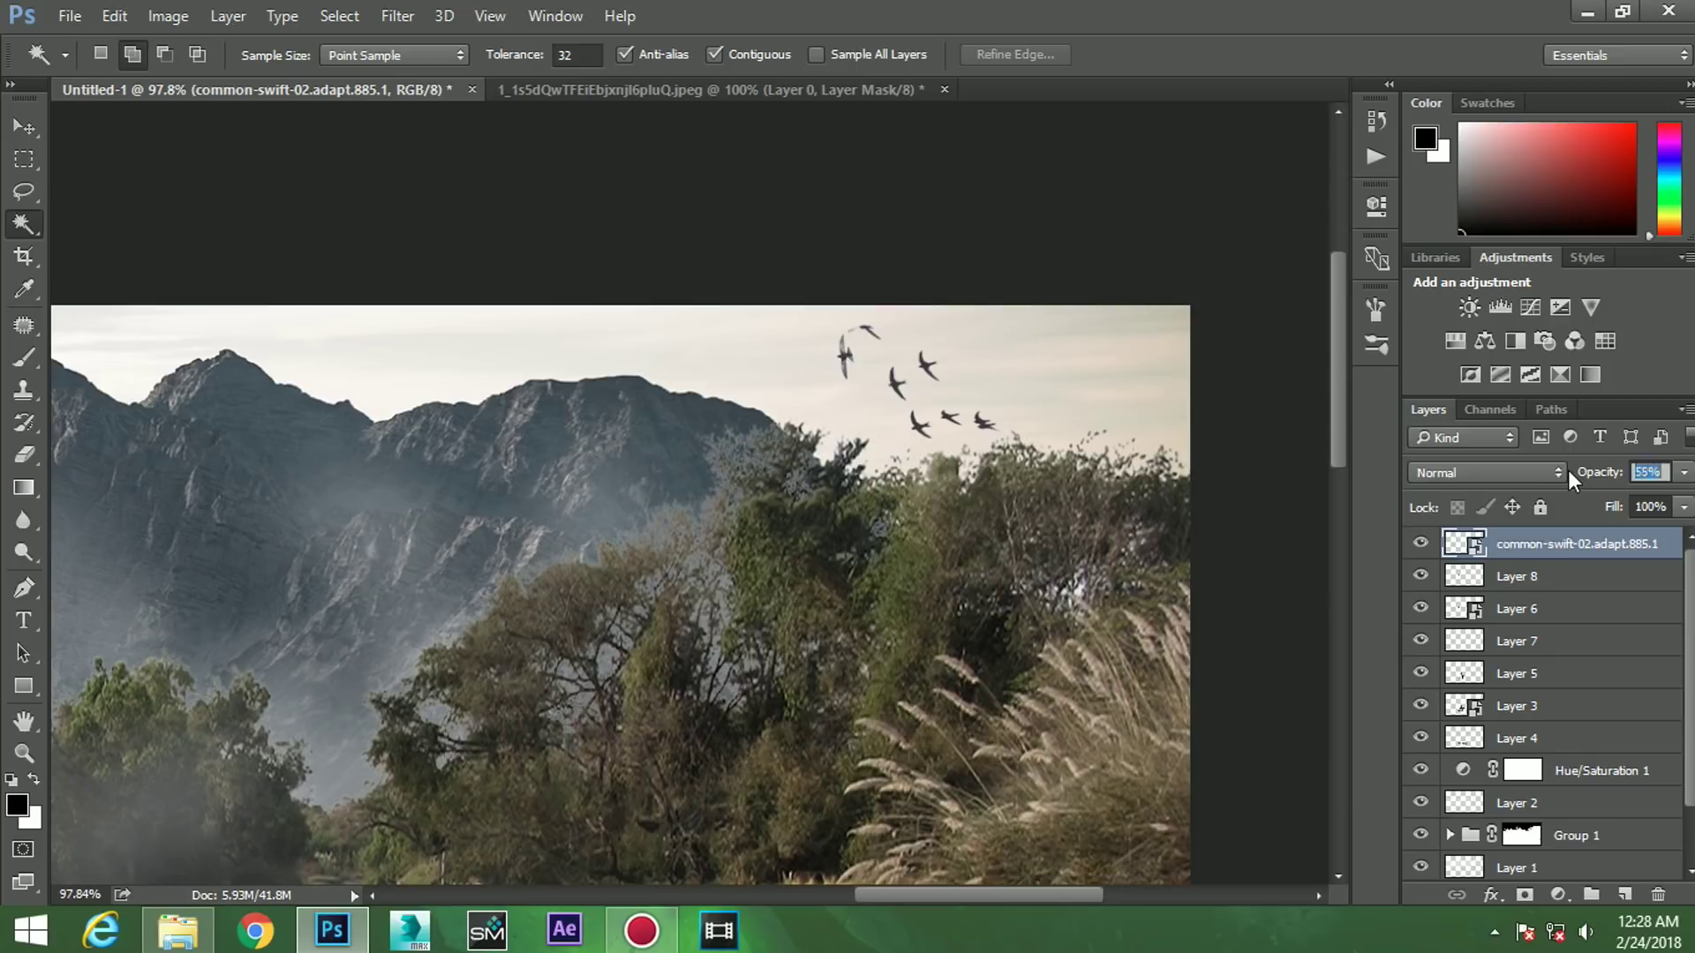
pyautogui.scroll(-3, 892, 422)
pyautogui.scroll(-3, 892, 422)
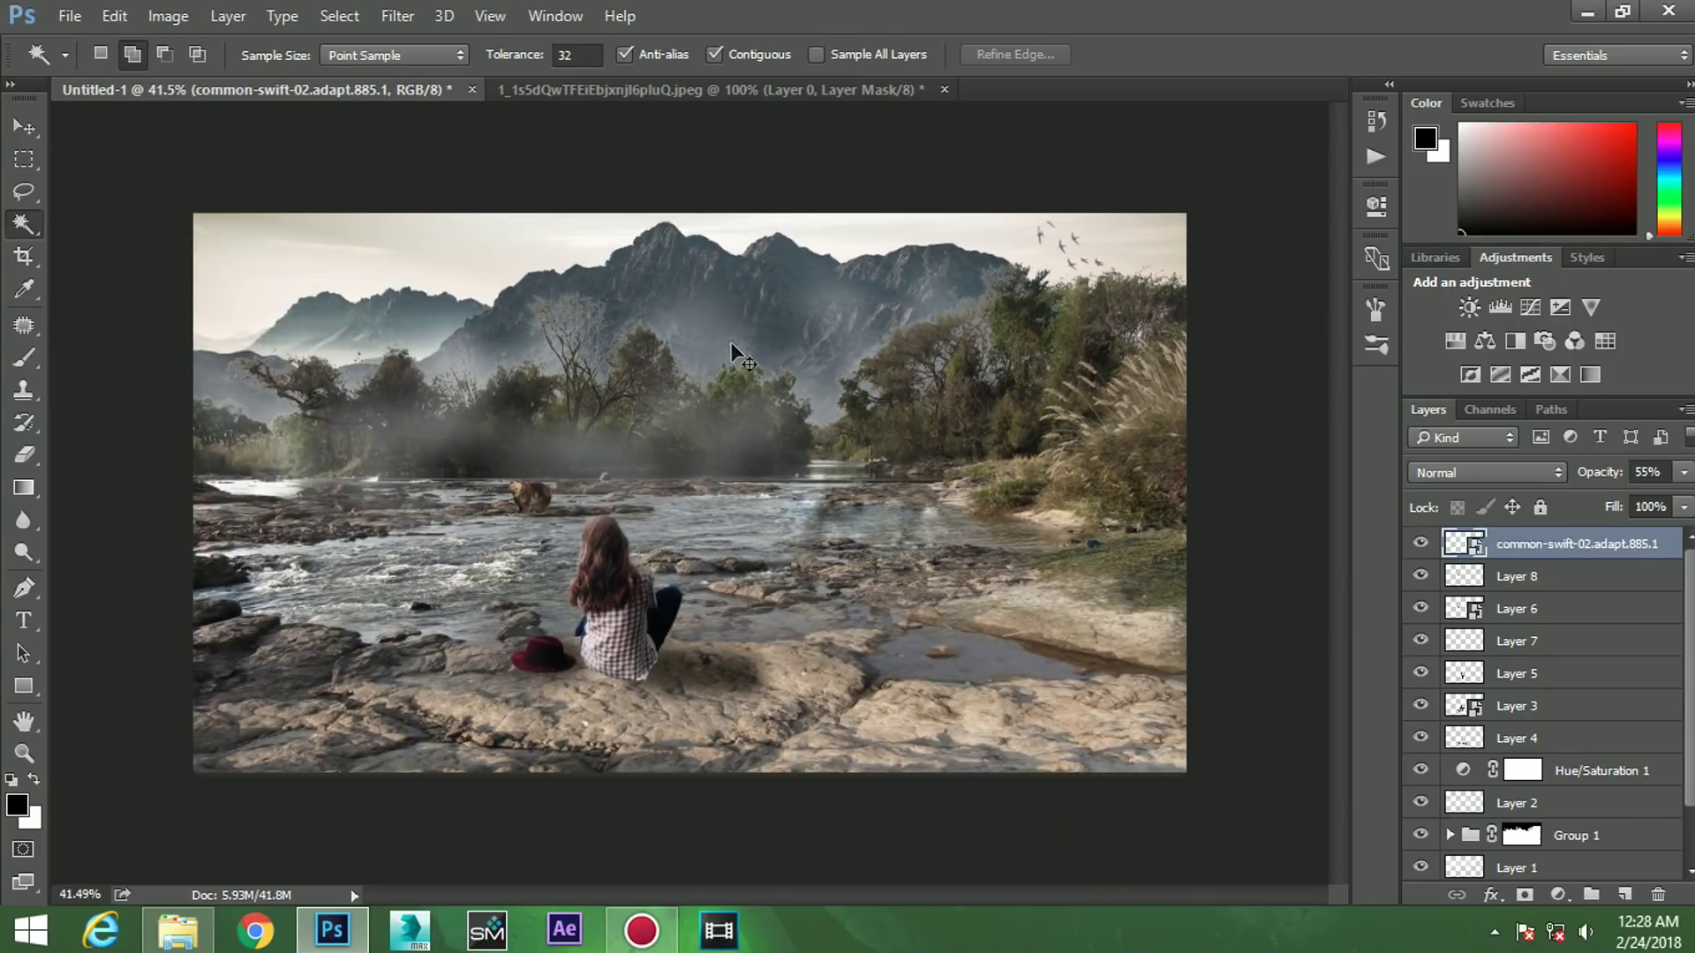
pyautogui.press('v')
pyautogui.scroll(1, 729, 342)
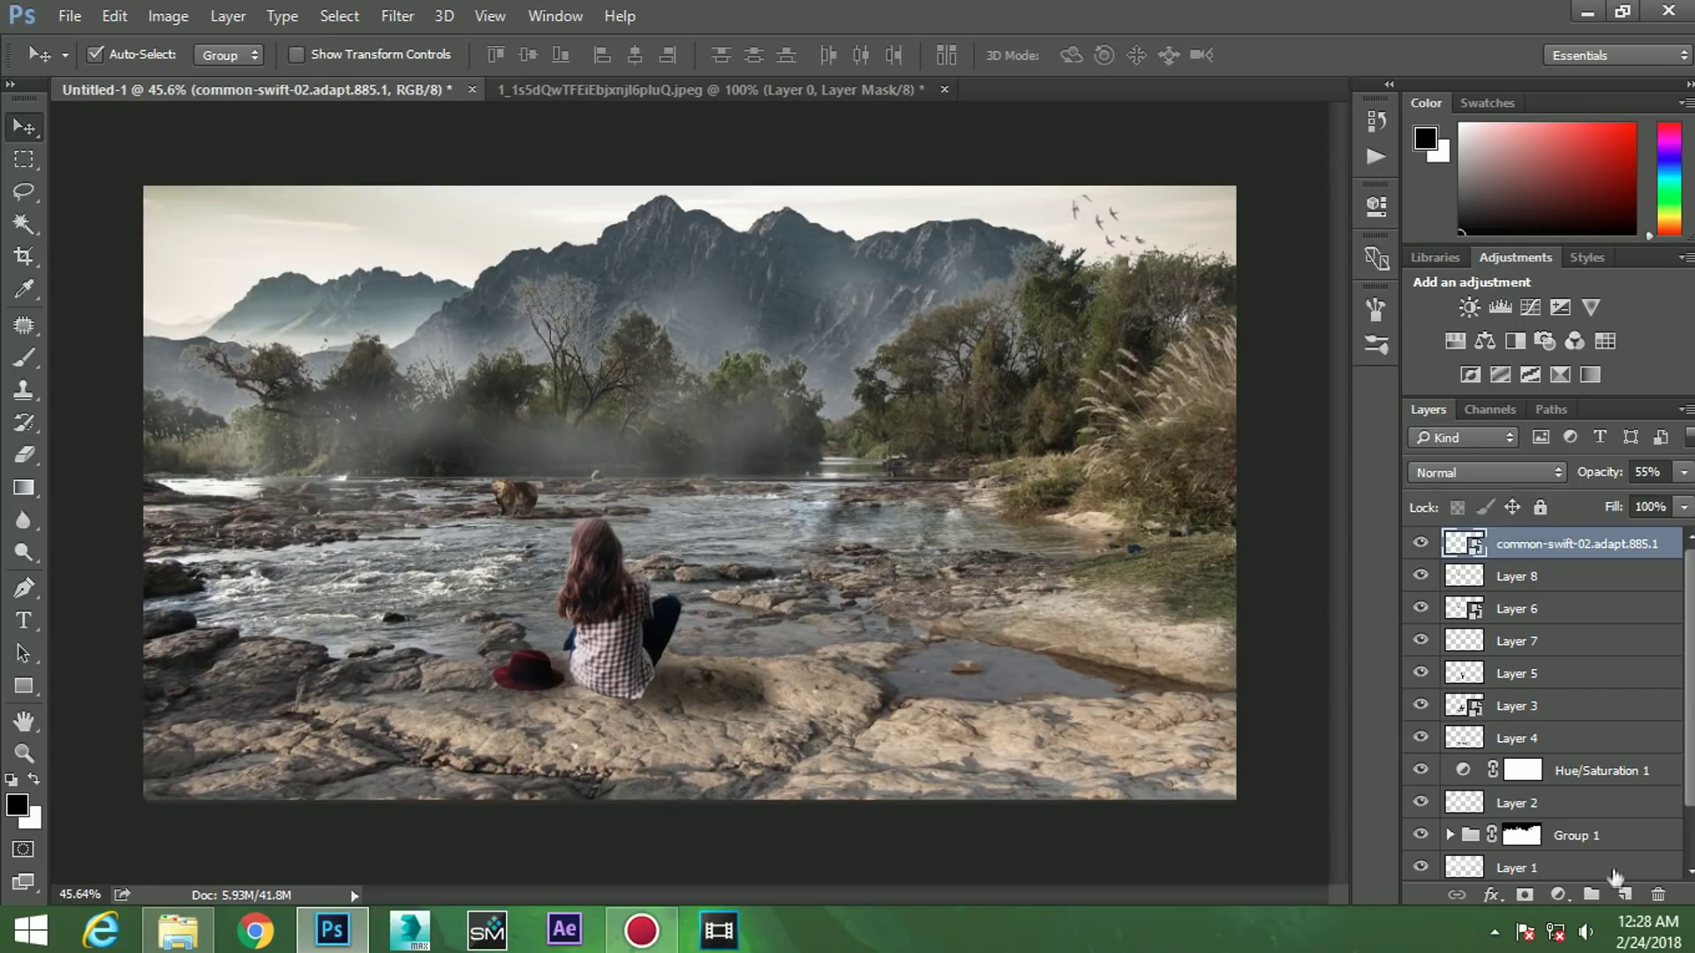
# - Add a Gradient Map running from black to pale cyan 9ff1f6
pyautogui.click(1558, 895)
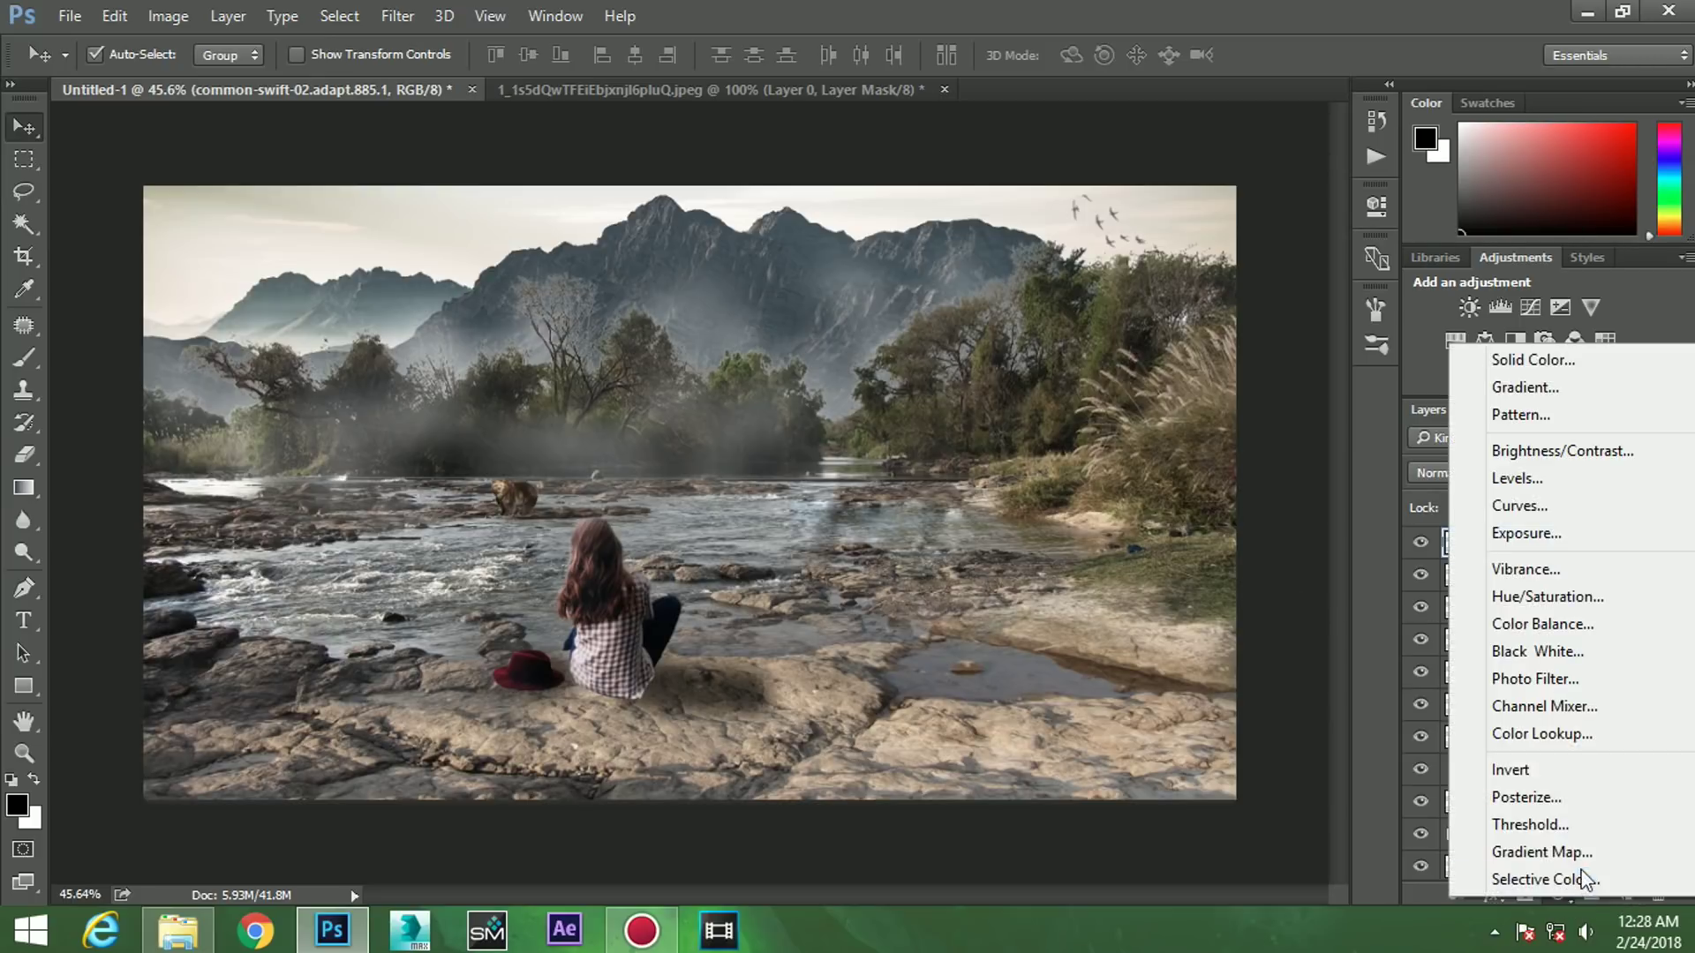
pyautogui.click(1581, 860)
pyautogui.click(1167, 268)
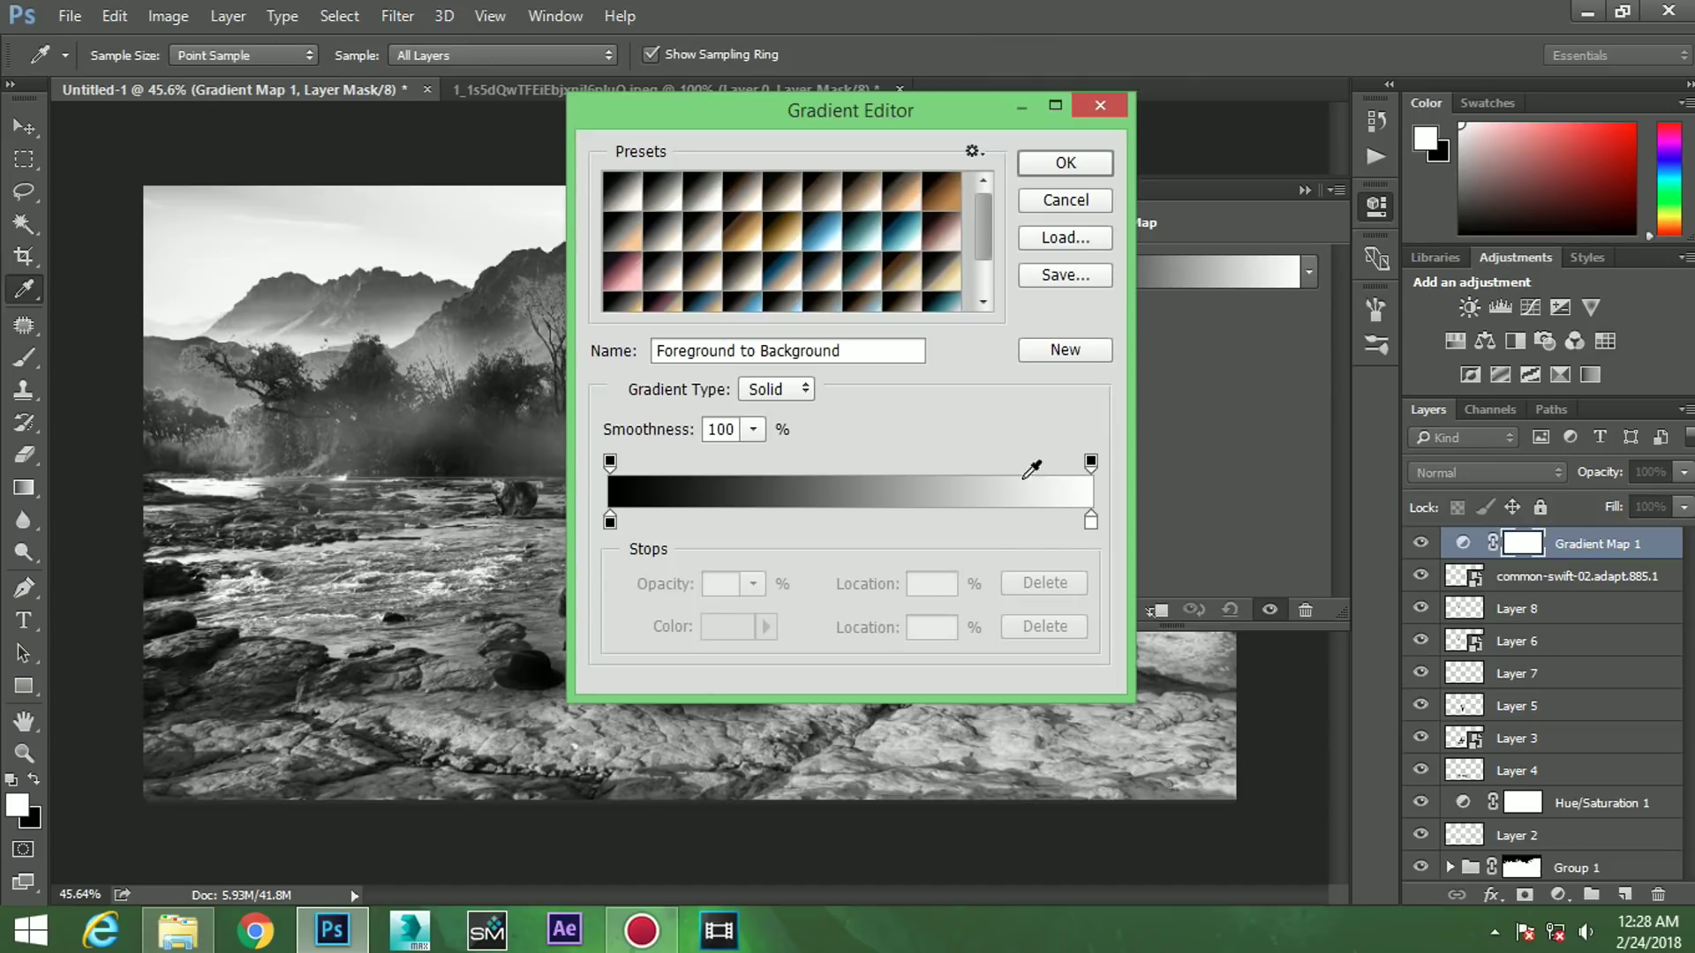
pyautogui.click(1091, 522)
pyautogui.click(726, 628)
pyautogui.click(876, 365)
pyautogui.moveTo(727, 298); pyautogui.dragTo(651, 222)
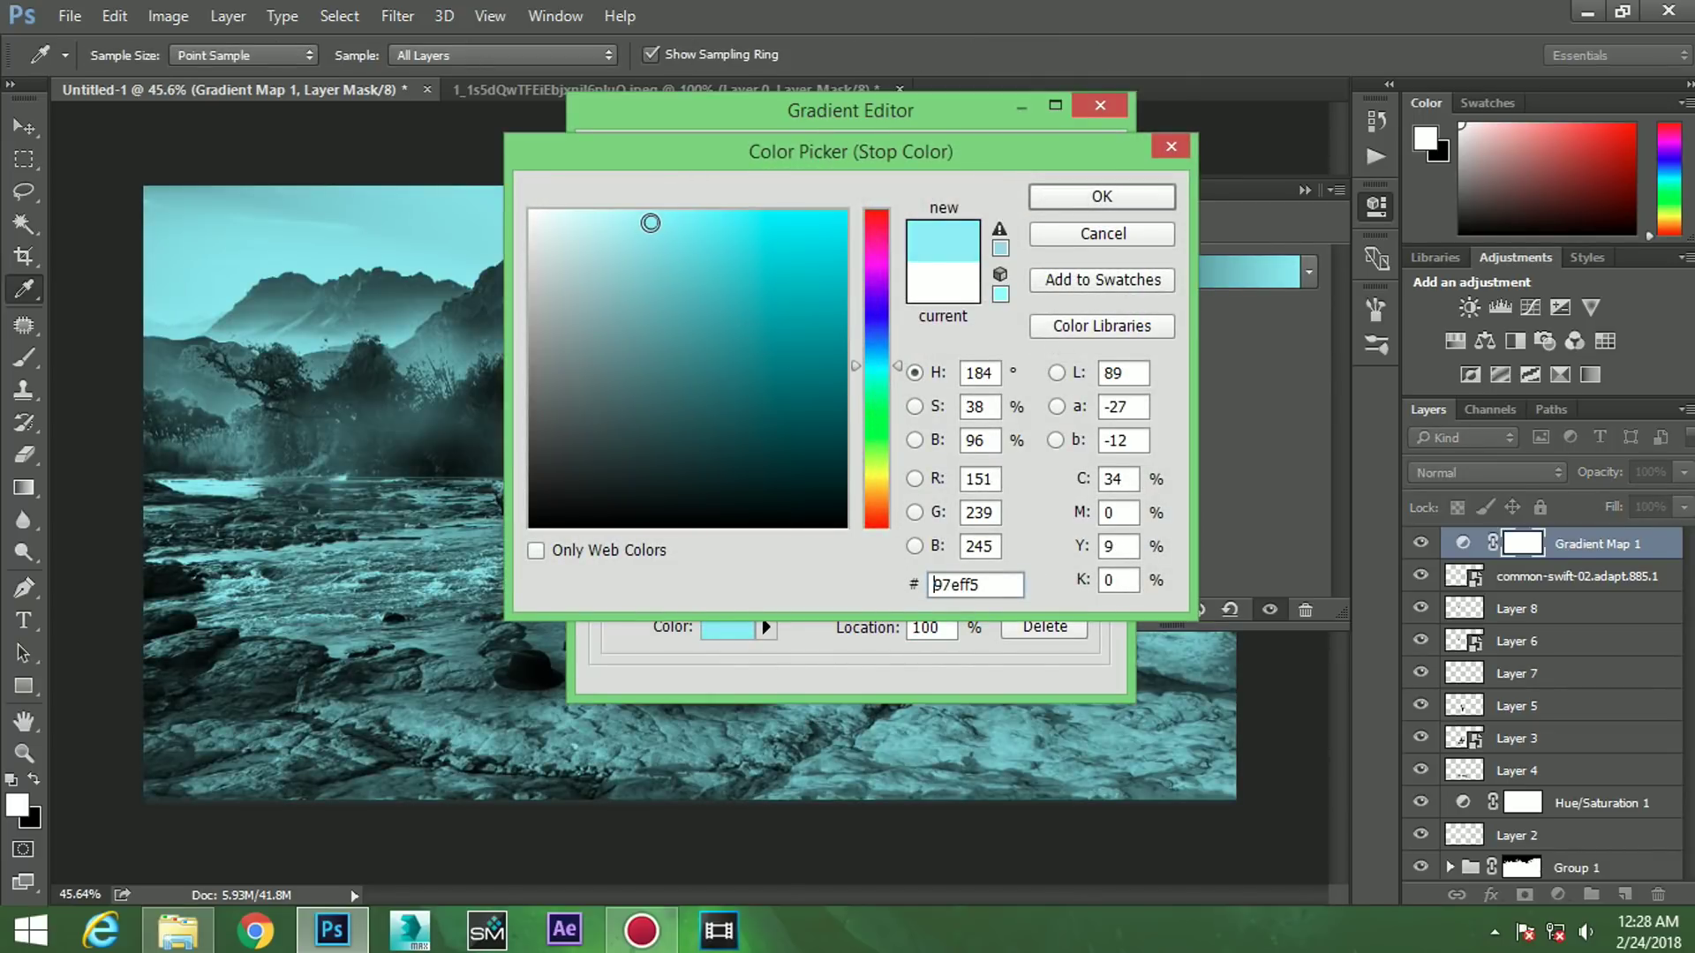
pyautogui.moveTo(657, 222); pyautogui.dragTo(641, 221)
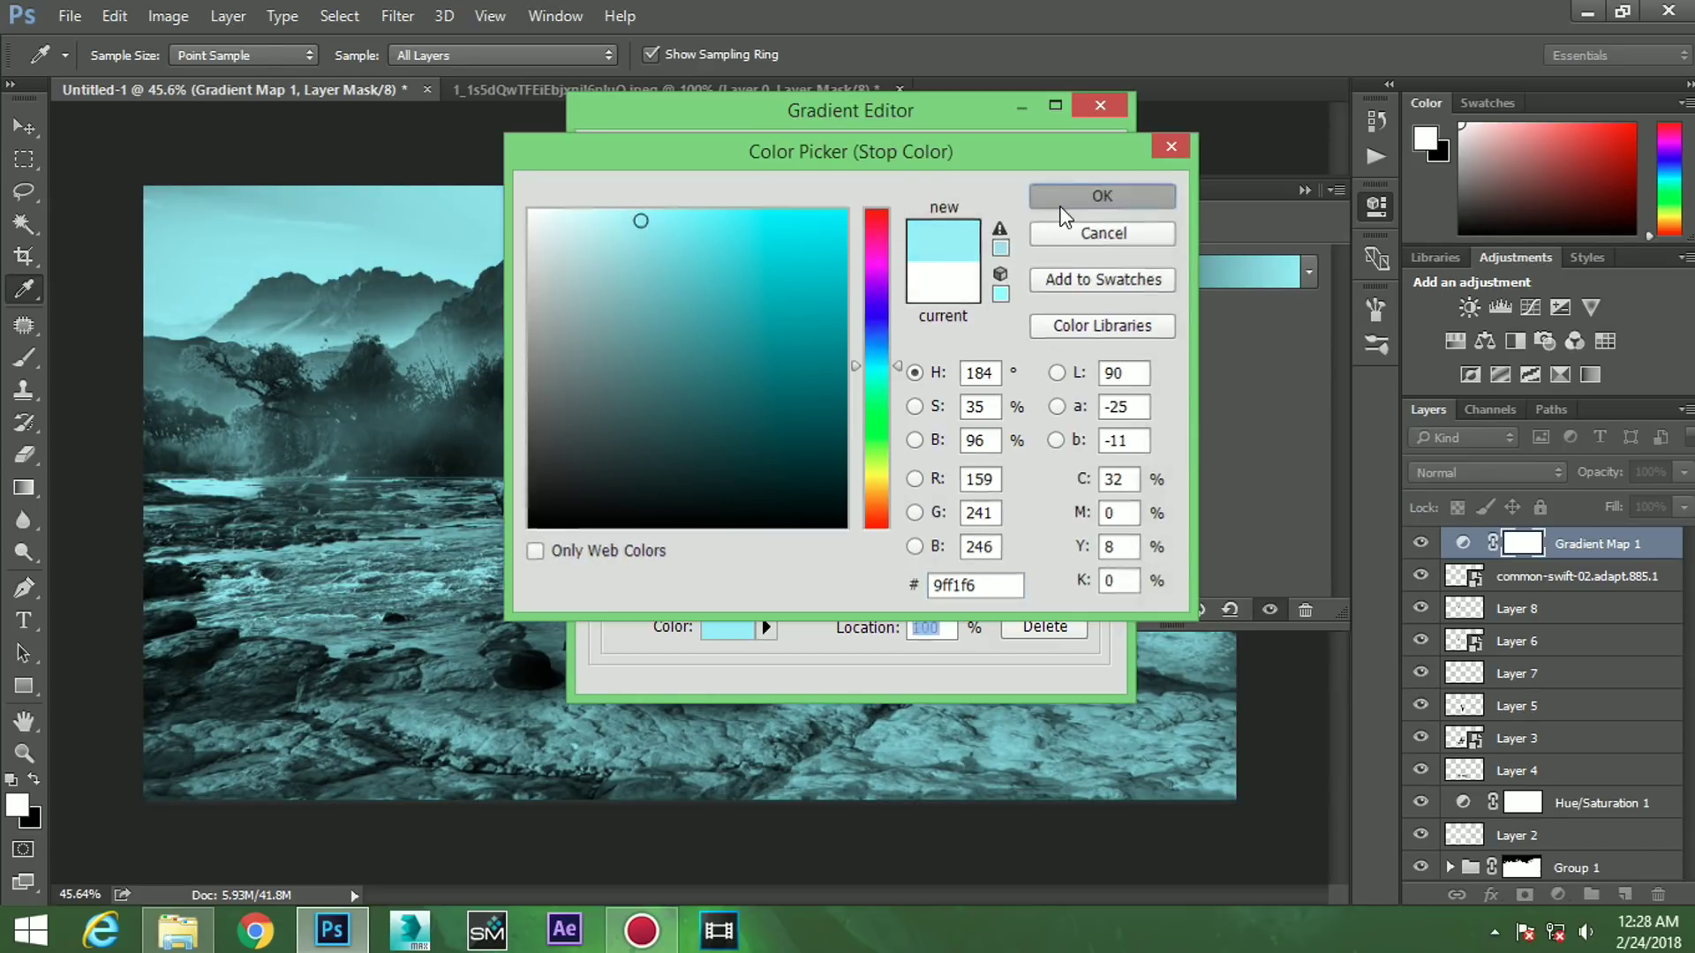
pyautogui.click(1096, 196)
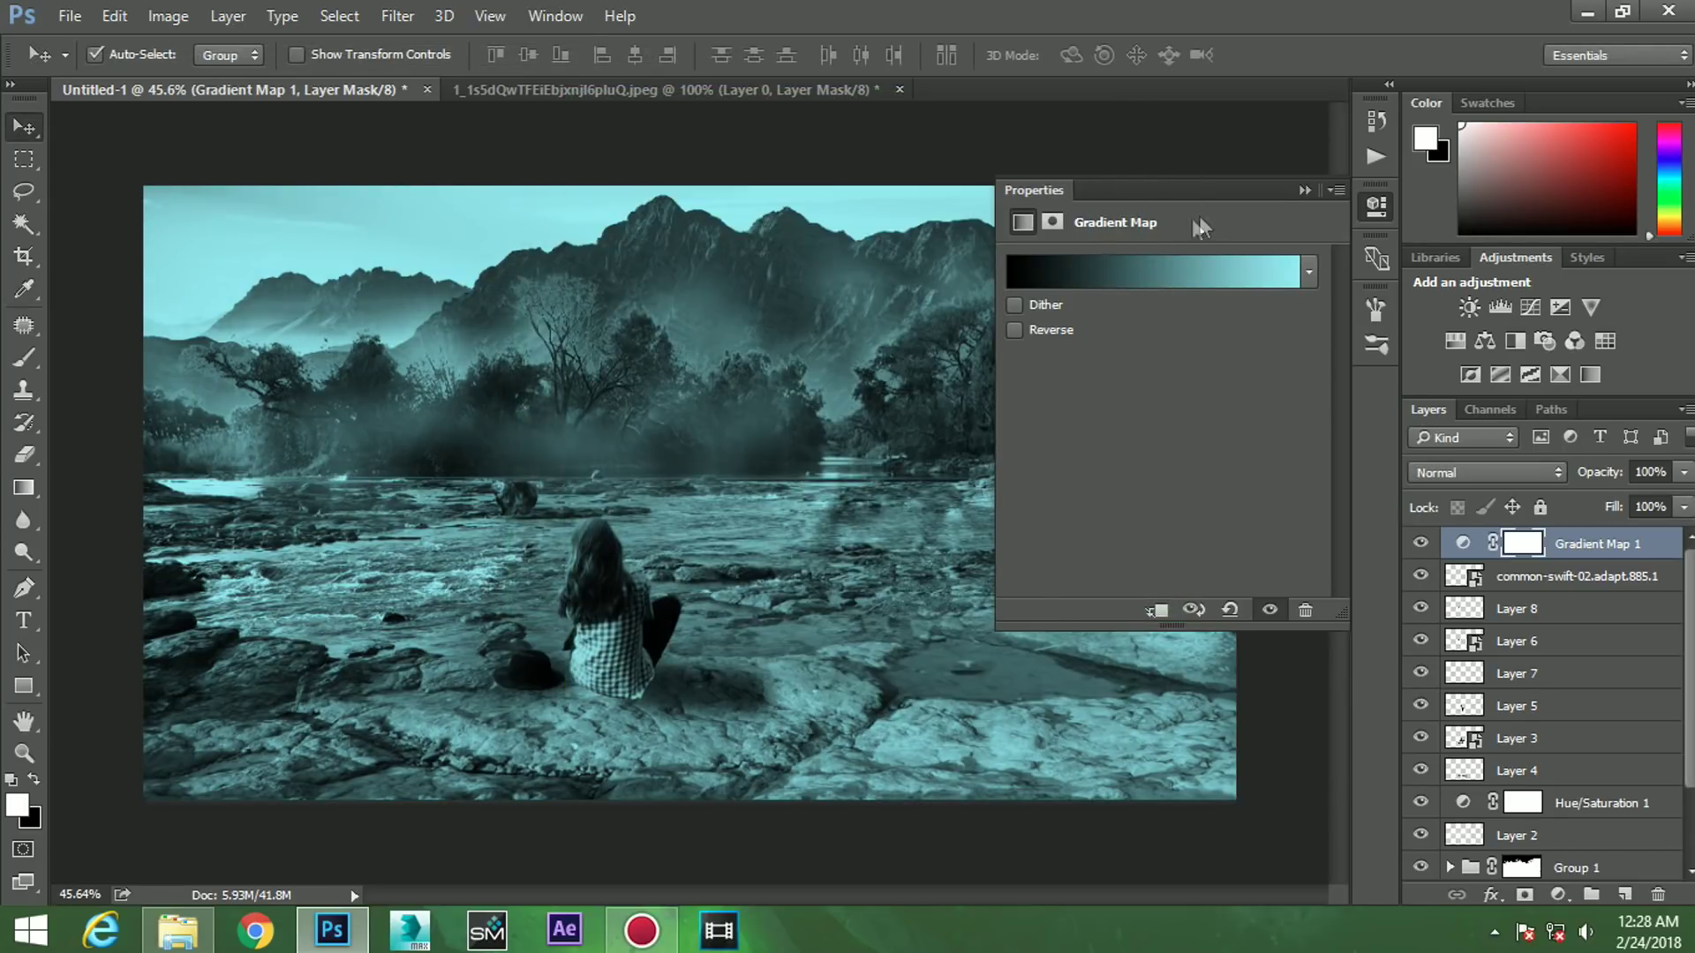
# - Blend the gradient map in Soft Light at 61% opacity
pyautogui.click(1296, 196)
pyautogui.click(1485, 474)
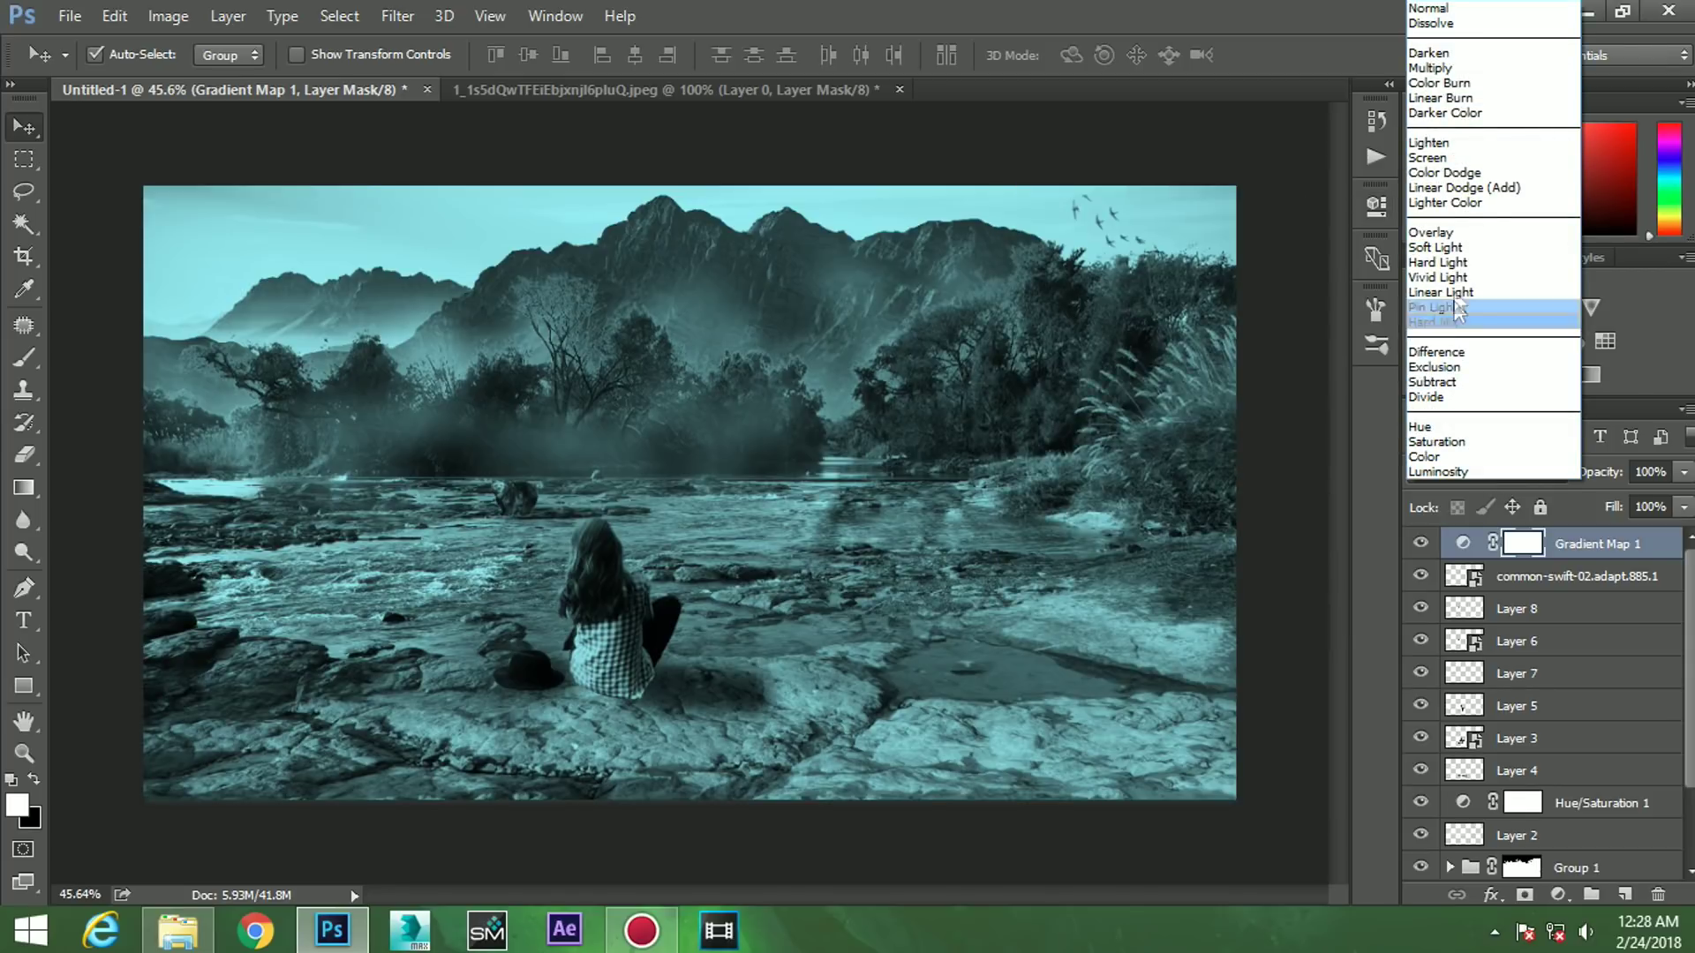
pyautogui.click(1453, 248)
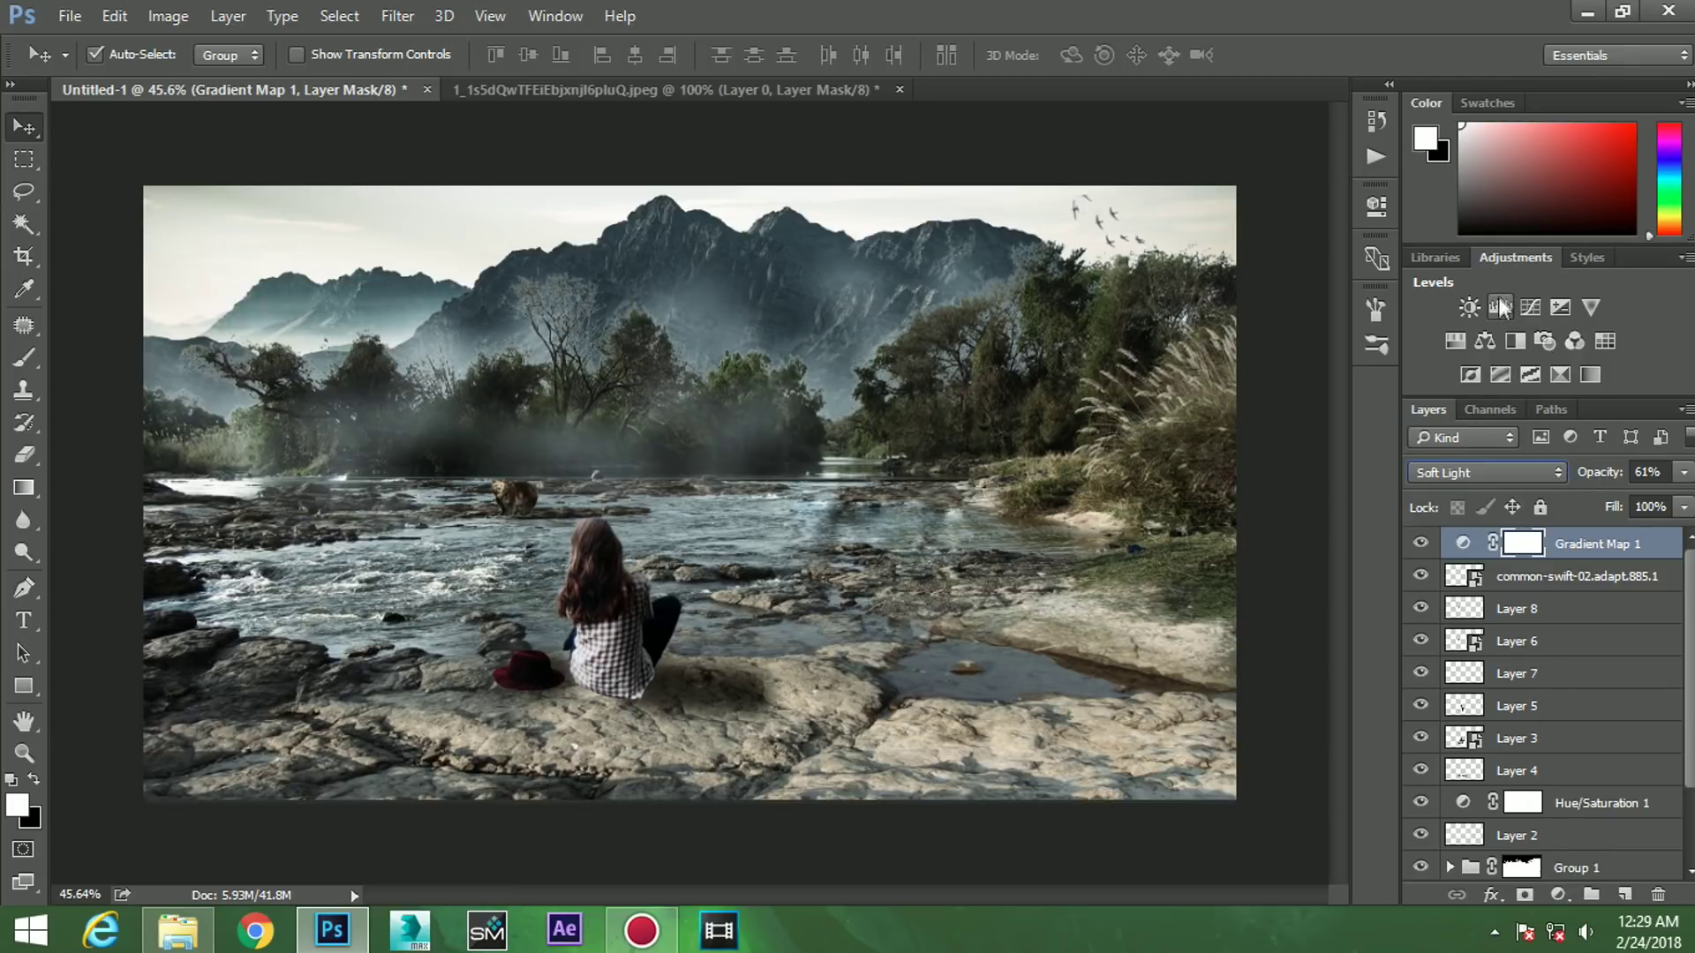
pyautogui.click(1539, 309)
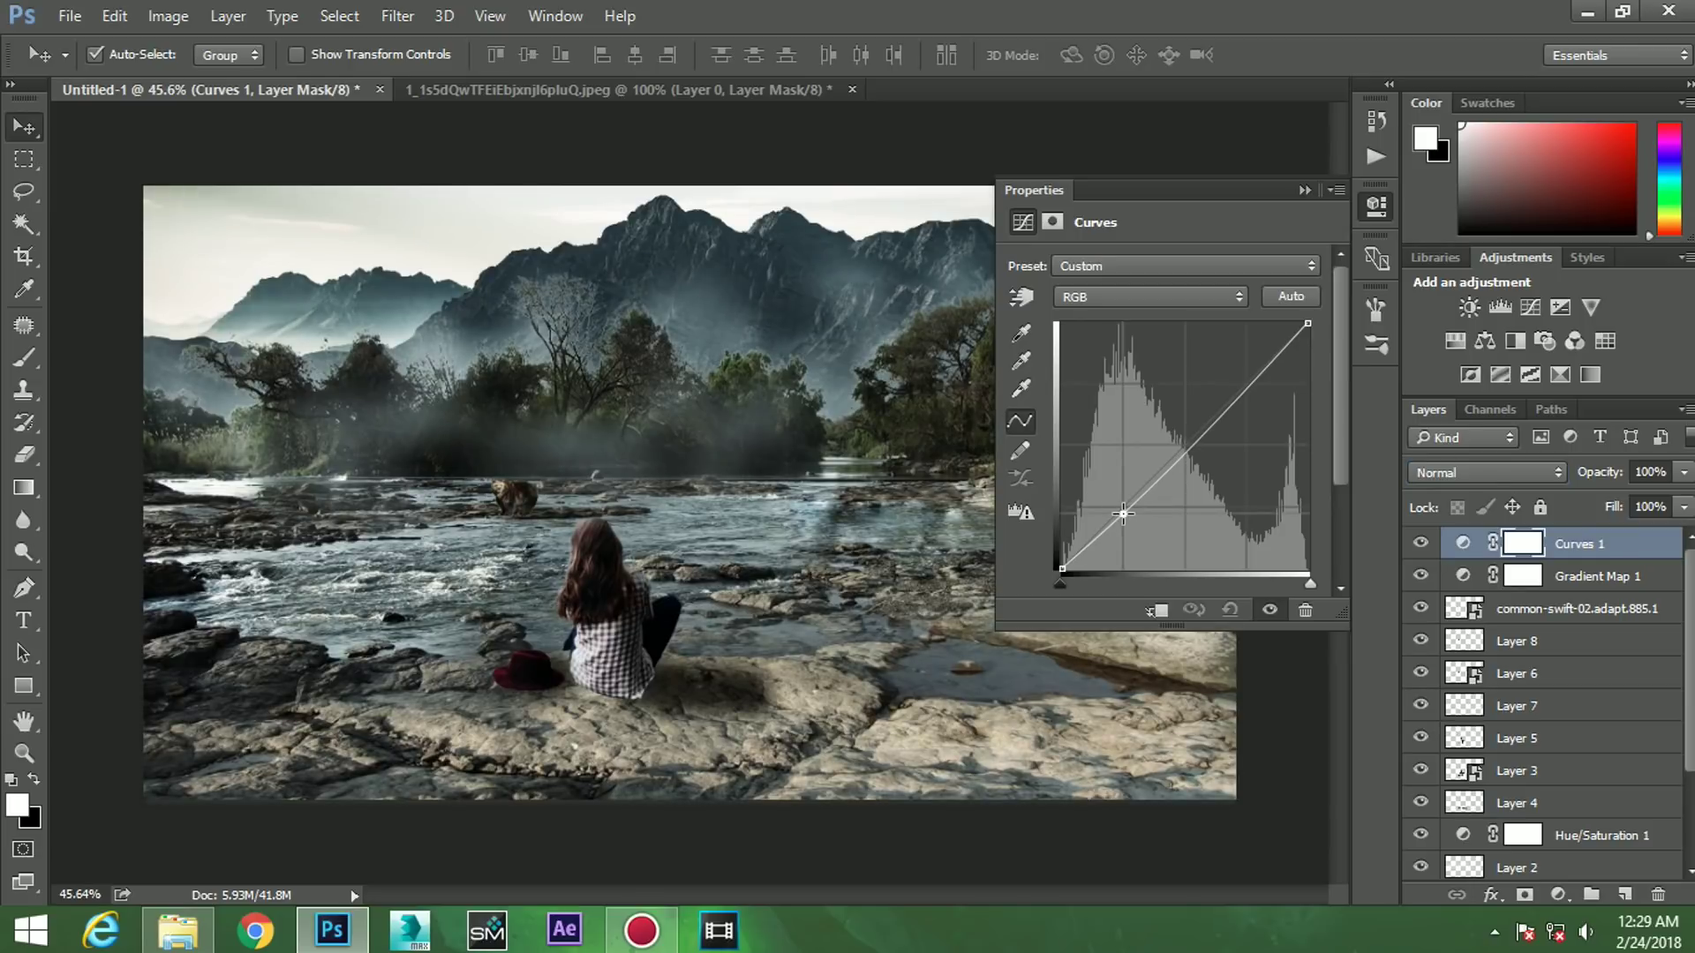
# - Raise the RGB curve to brighten, and lower the Blue channel's highlights in Curves 1
pyautogui.click(1239, 387)
pyautogui.moveTo(1239, 386); pyautogui.dragTo(1236, 383)
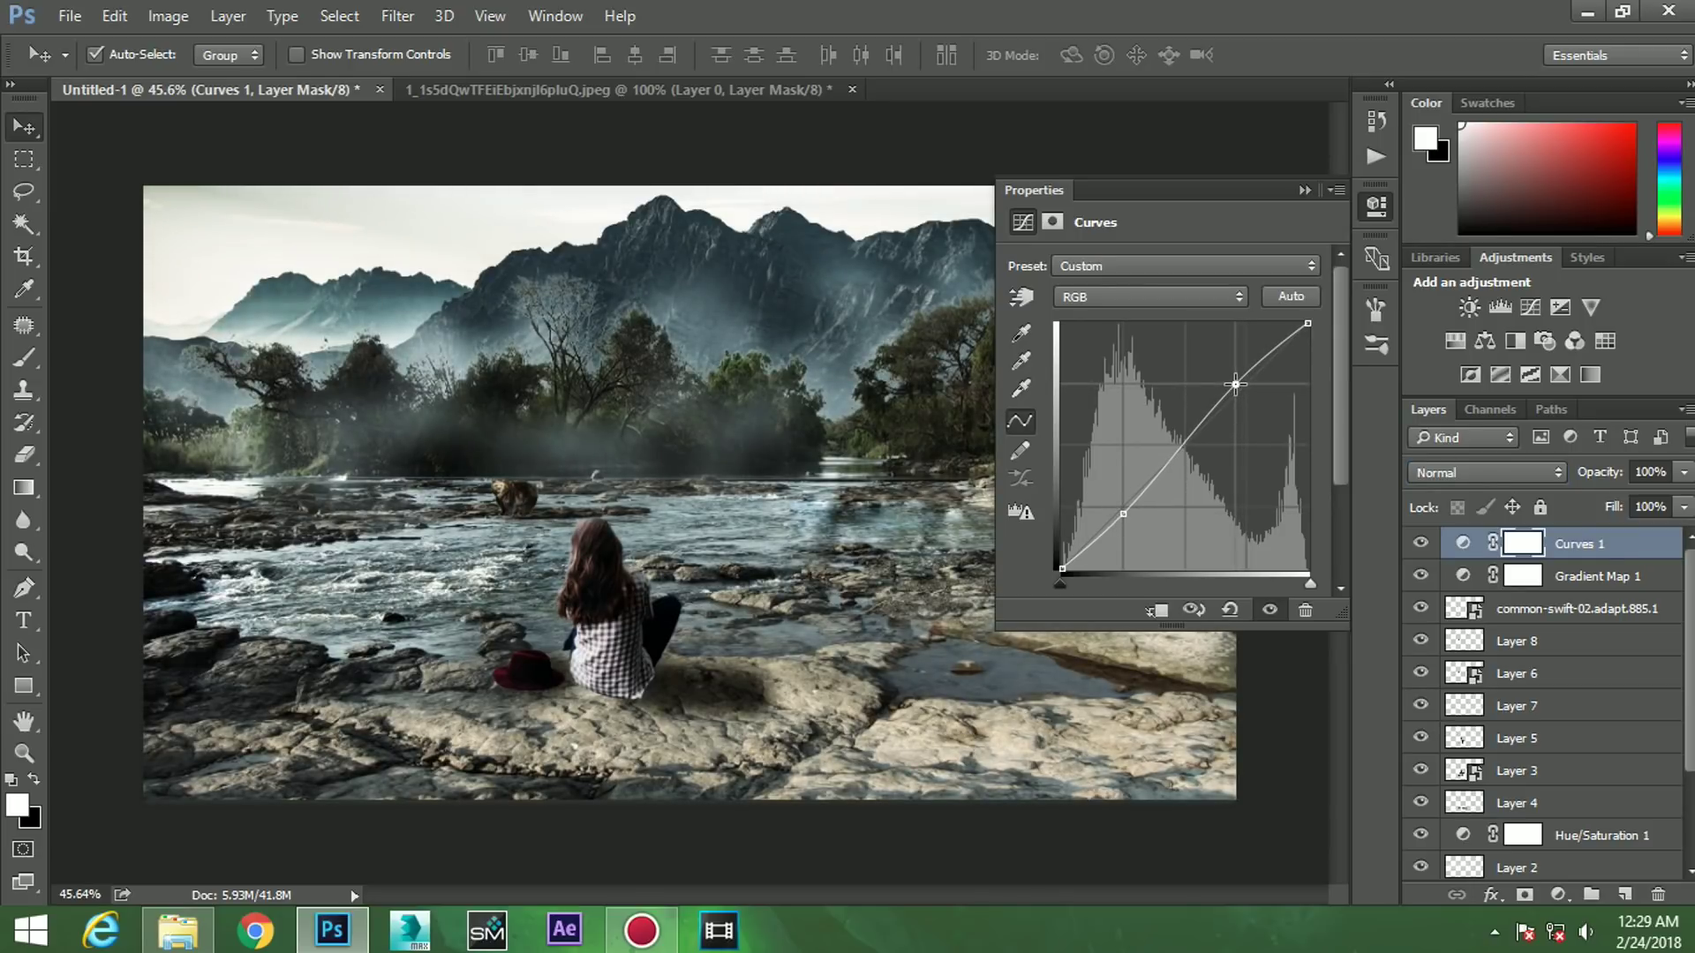
pyautogui.click(1174, 300)
pyautogui.click(1161, 333)
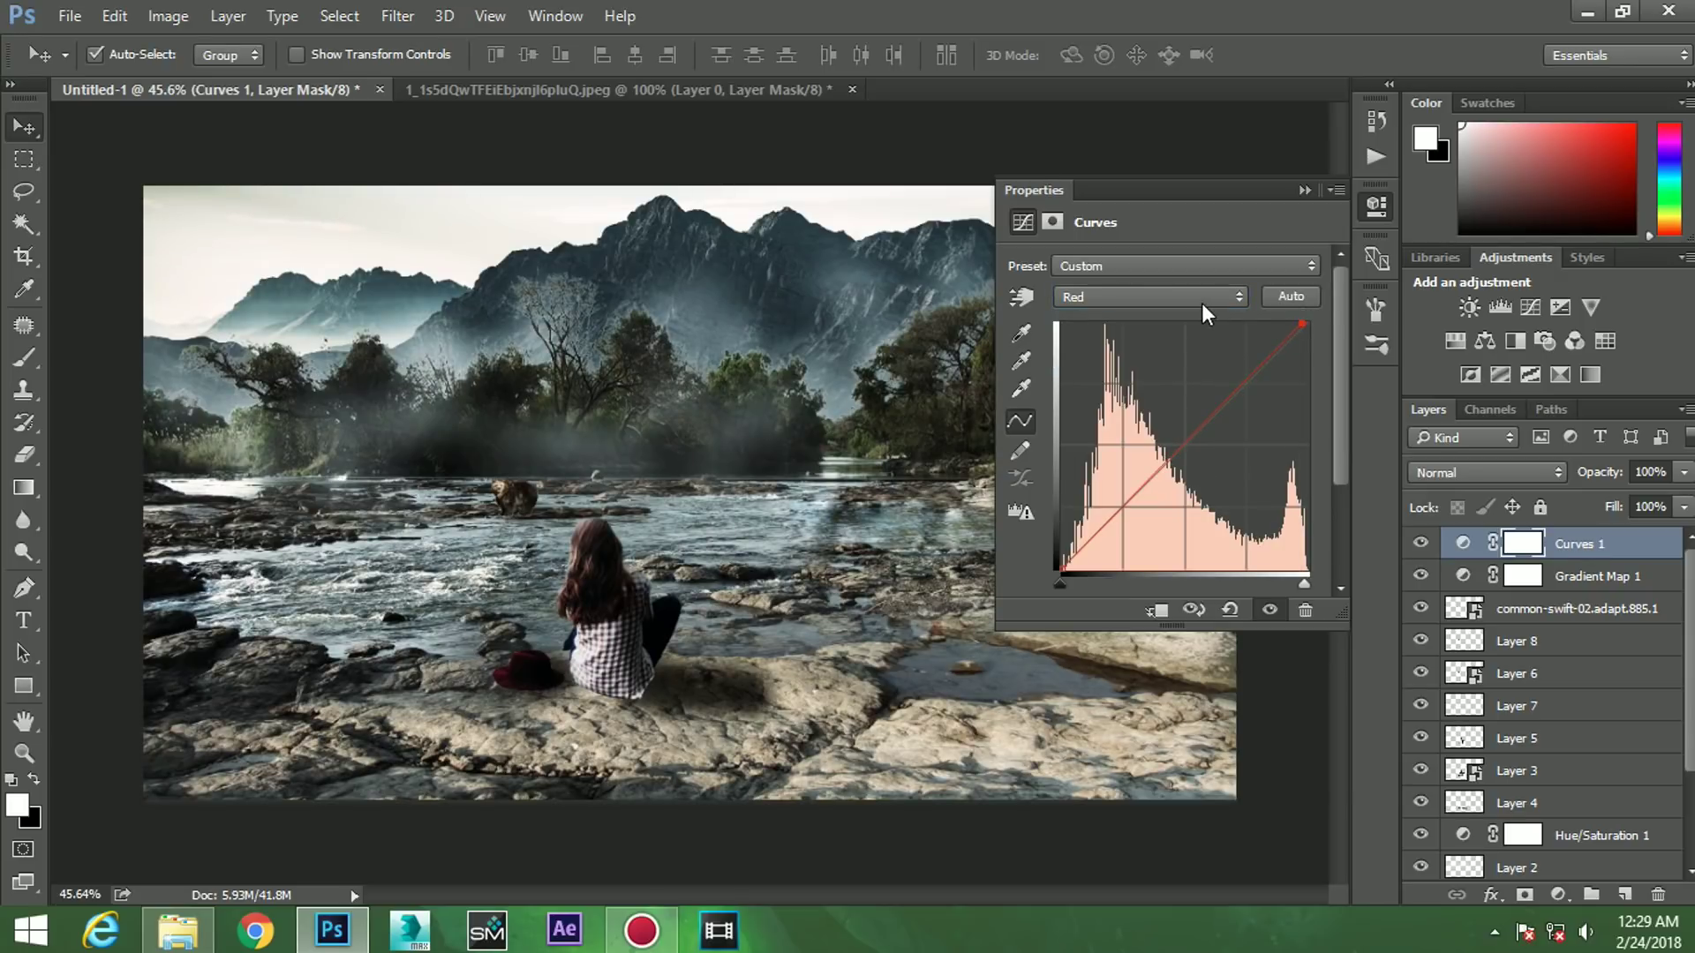
pyautogui.click(1200, 300)
pyautogui.click(1162, 365)
pyautogui.moveTo(1304, 332); pyautogui.dragTo(1316, 339)
# - Stamp all visible layers into a new merged Layer 9
pyautogui.click(1304, 189)
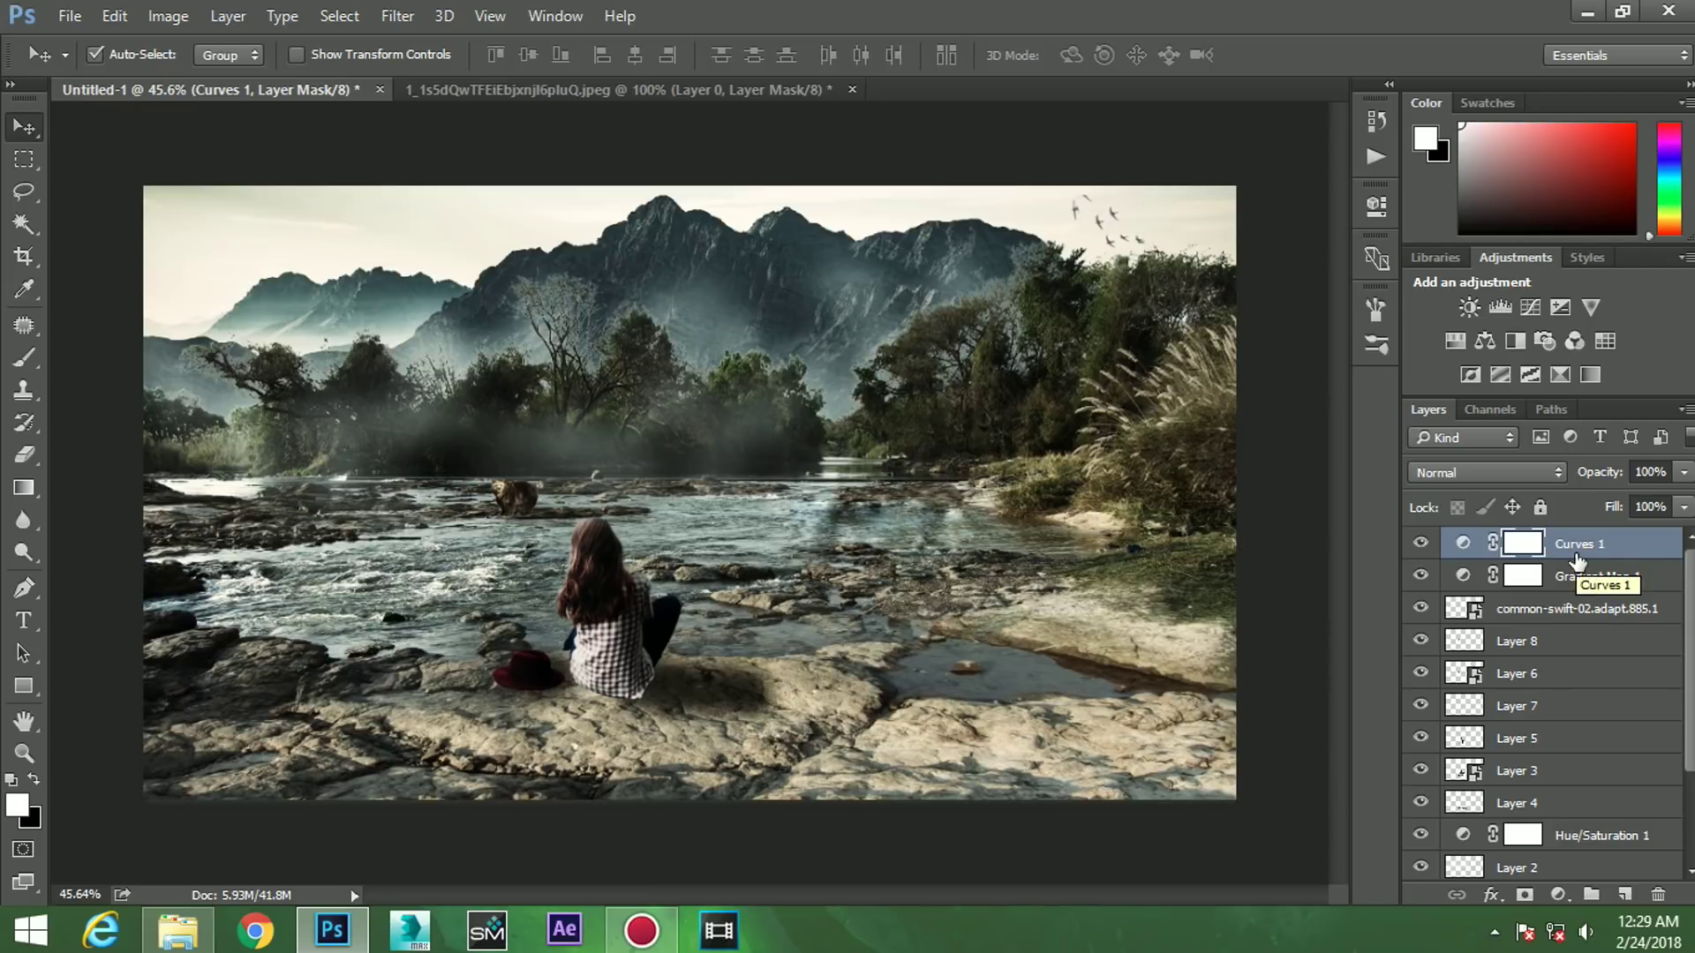
pyautogui.press('ctrl')
pyautogui.hotkey('ctrl', 'shift', 'alt', 'e')
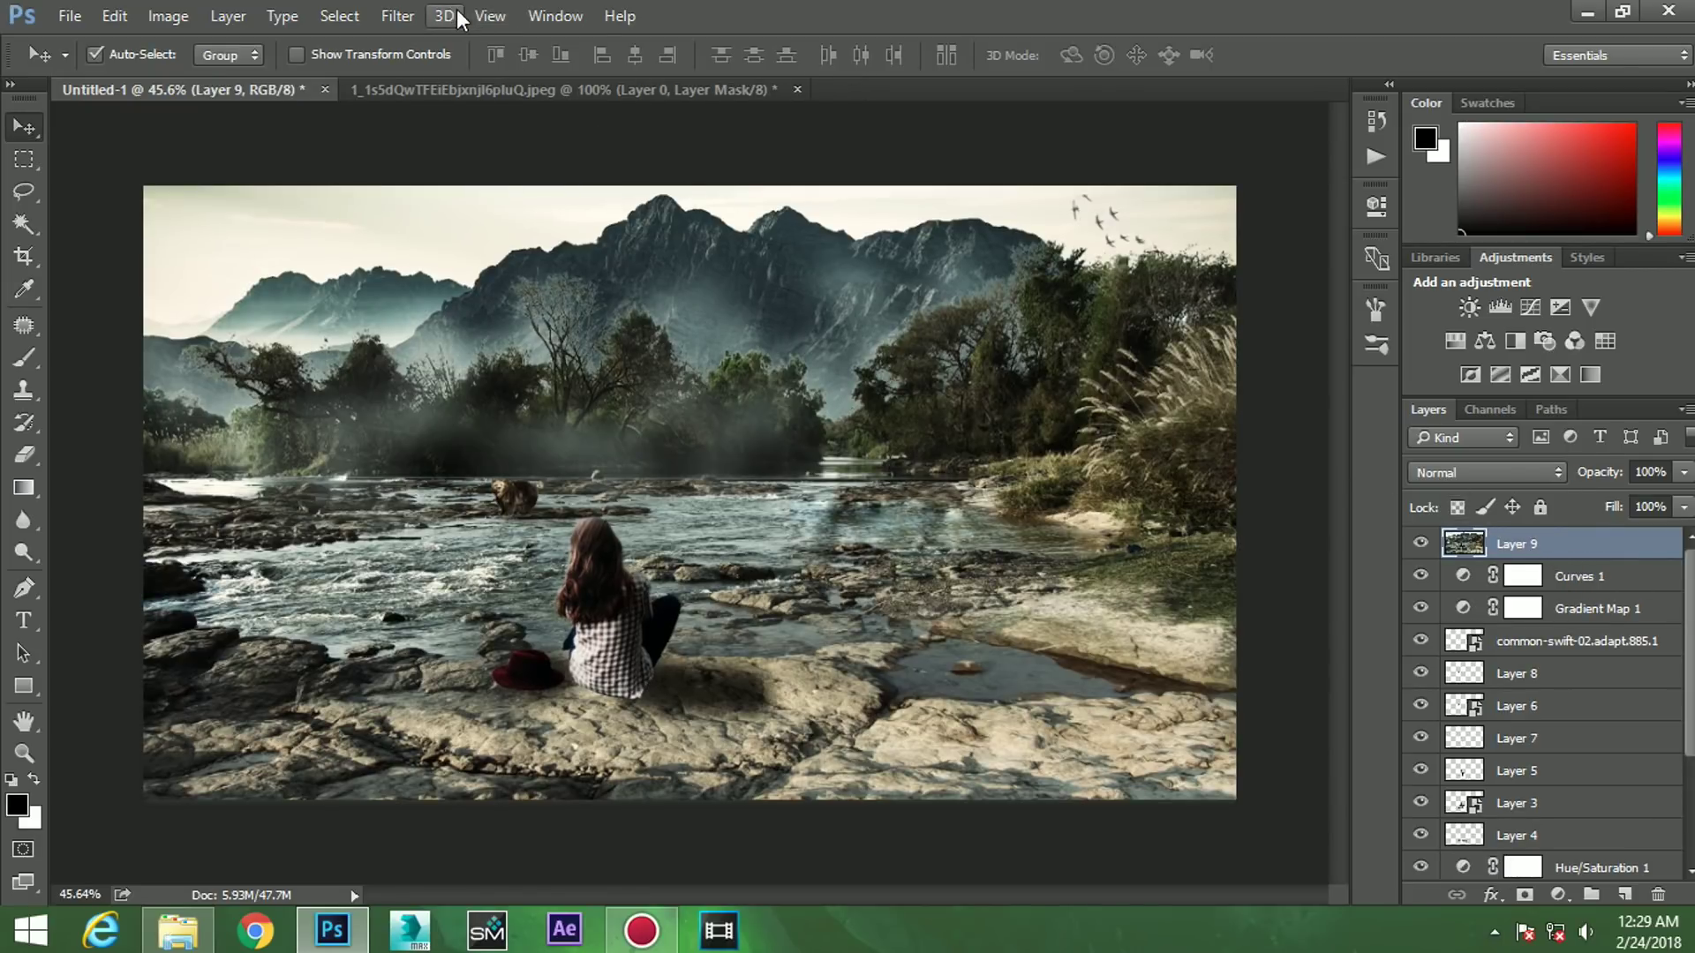
# - Camera Raw on Layer 9: Contrast +13, Shadows +20, Whites -26, Blacks +16, Clarity +20, Vibrance +18
pyautogui.click(397, 16)
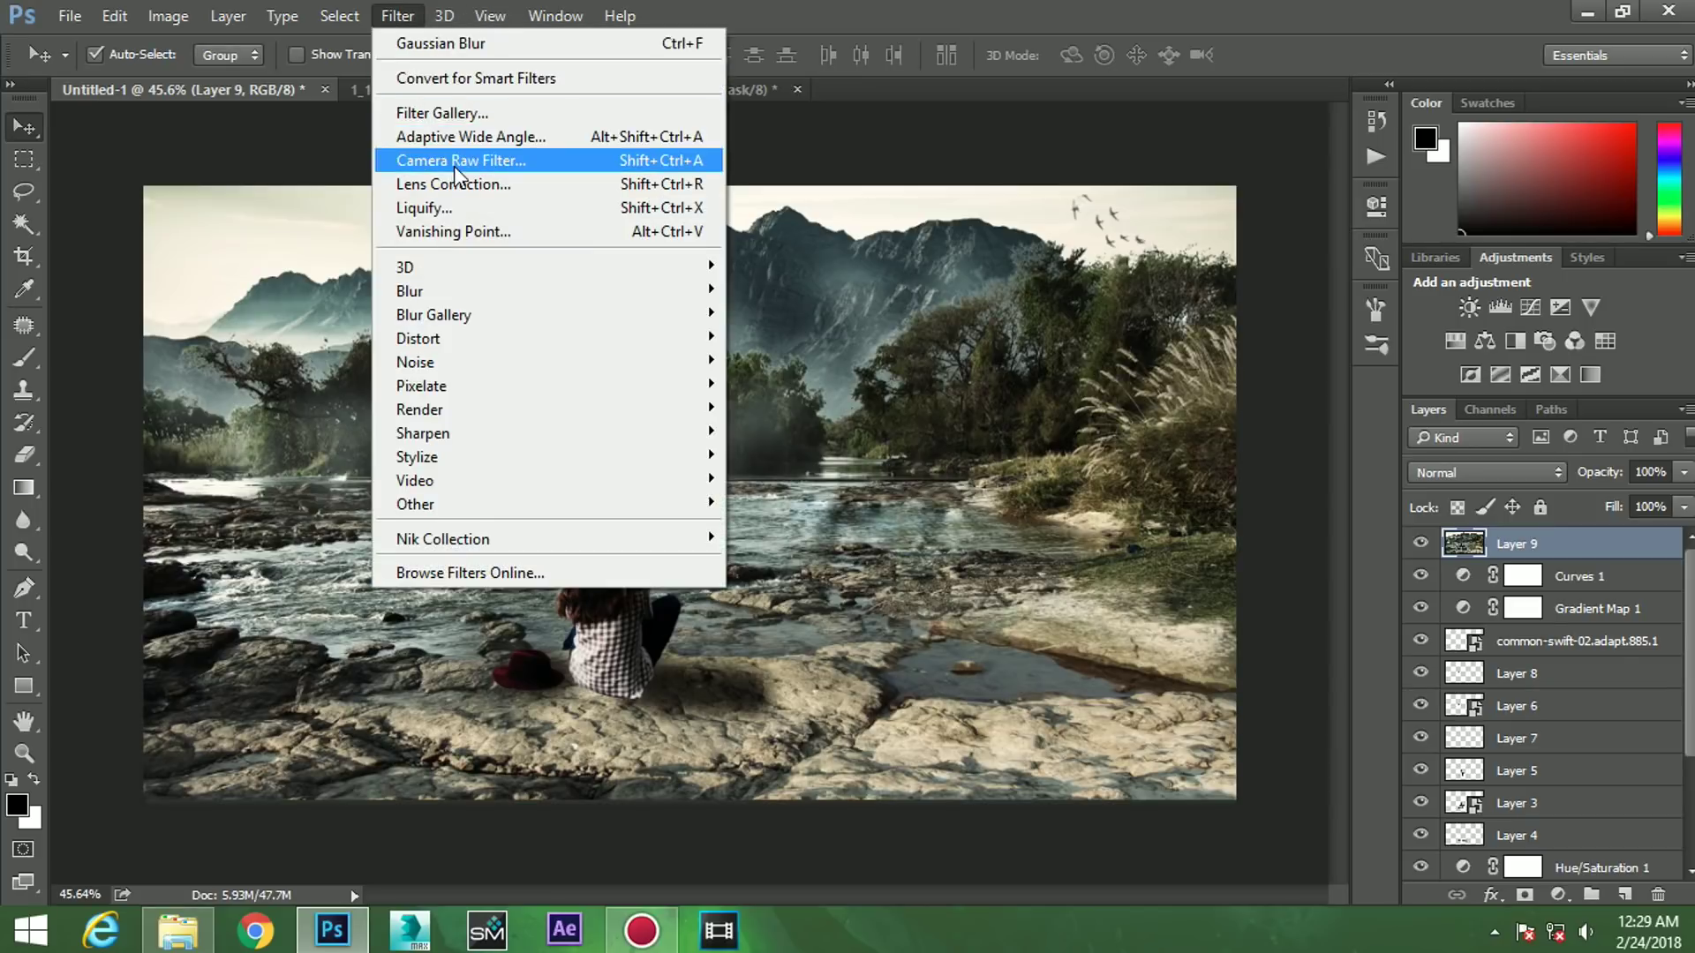
pyautogui.click(454, 163)
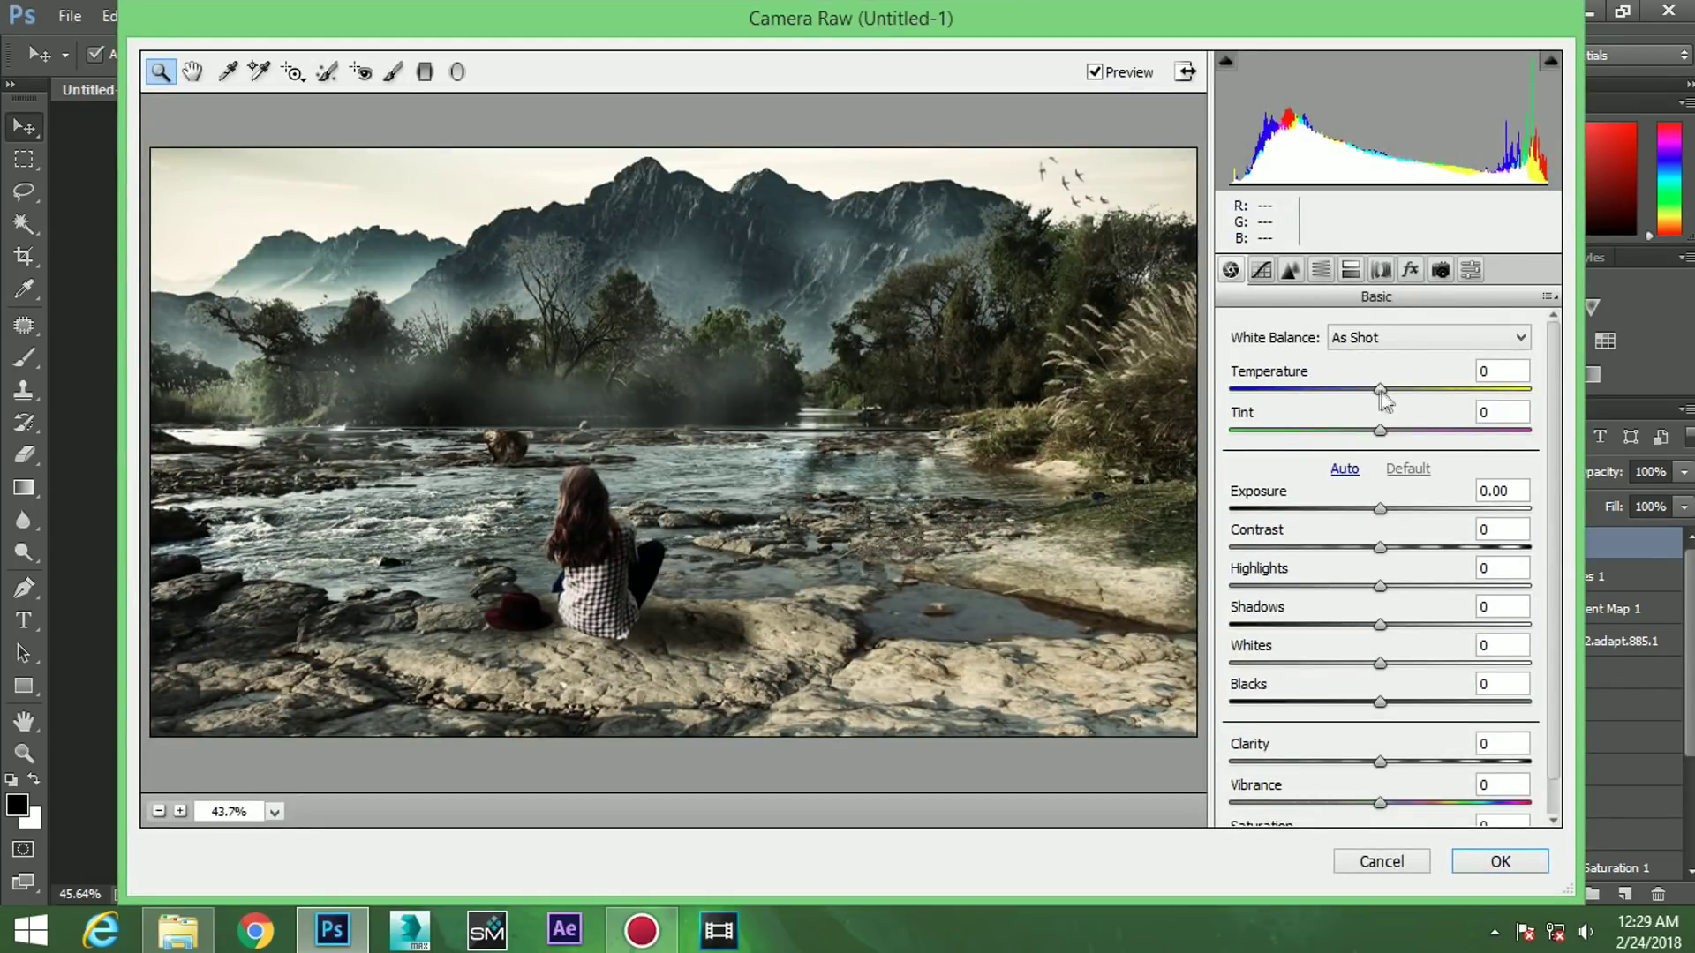
pyautogui.moveTo(1380, 393); pyautogui.dragTo(1373, 390)
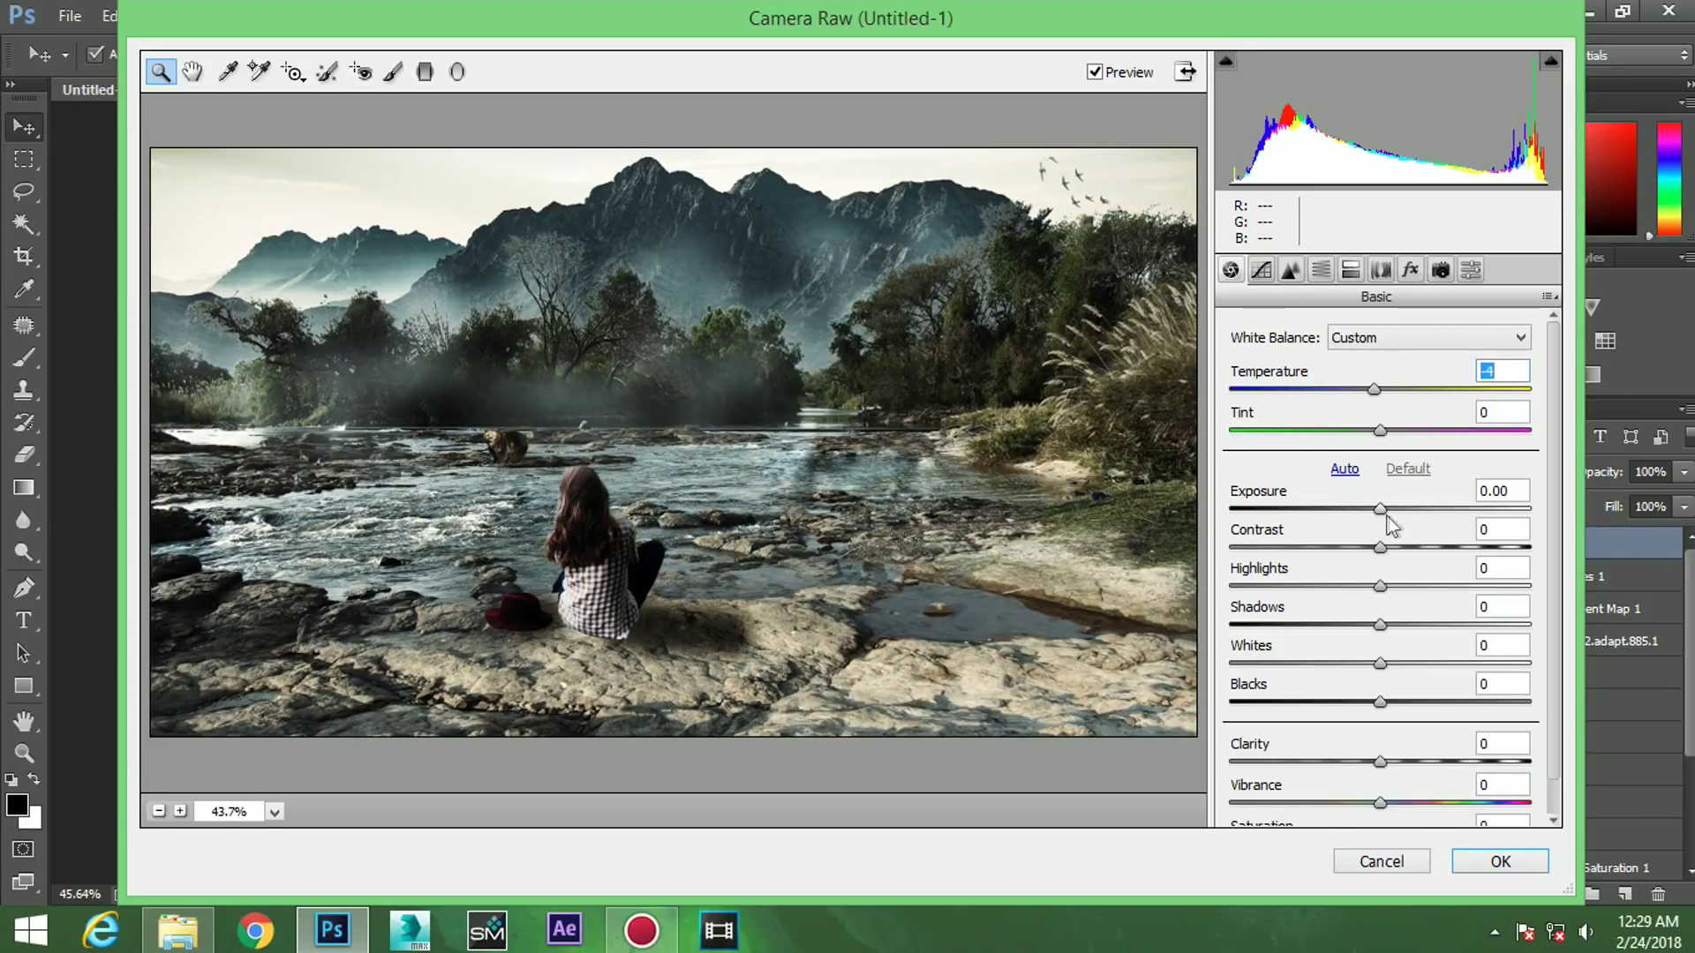
pyautogui.moveTo(1378, 511)
pyautogui.mouseDown()
pyautogui.moveTo(1402, 548)
pyautogui.moveTo(1350, 586)
pyautogui.moveTo(1411, 625)
pyautogui.moveTo(1319, 663)
pyautogui.moveTo(1403, 703)
pyautogui.mouseUp()
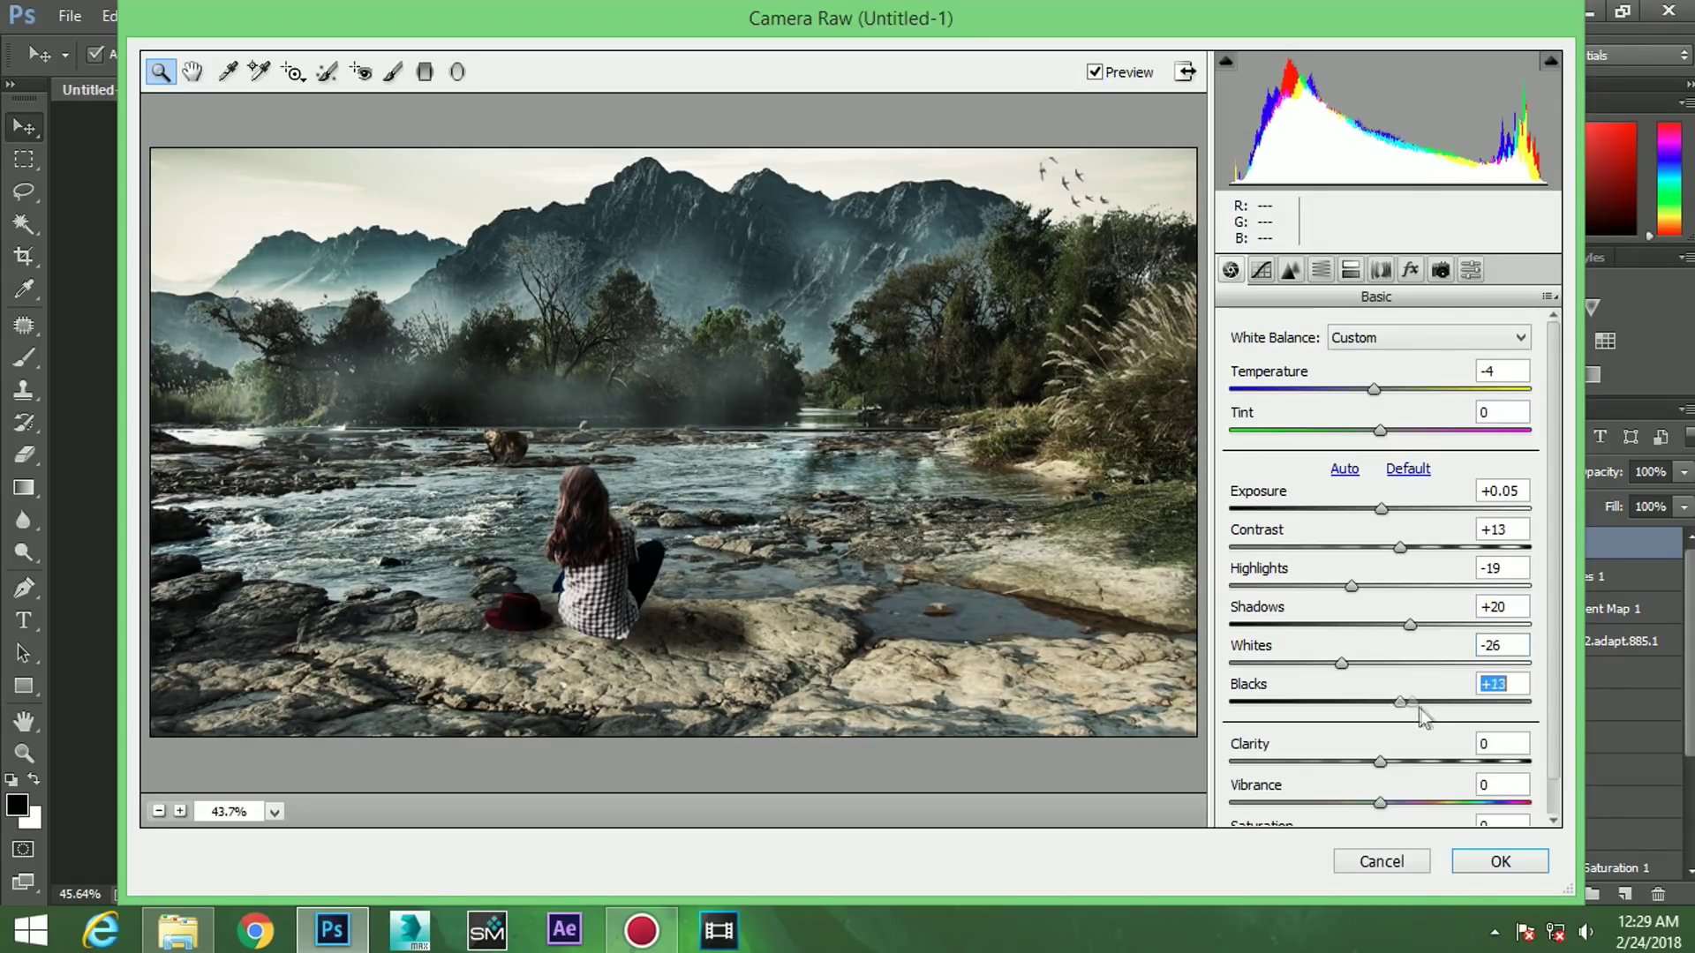
pyautogui.moveTo(1378, 762)
pyautogui.mouseDown()
pyautogui.moveTo(1410, 763)
pyautogui.moveTo(1418, 823)
pyautogui.mouseUp()
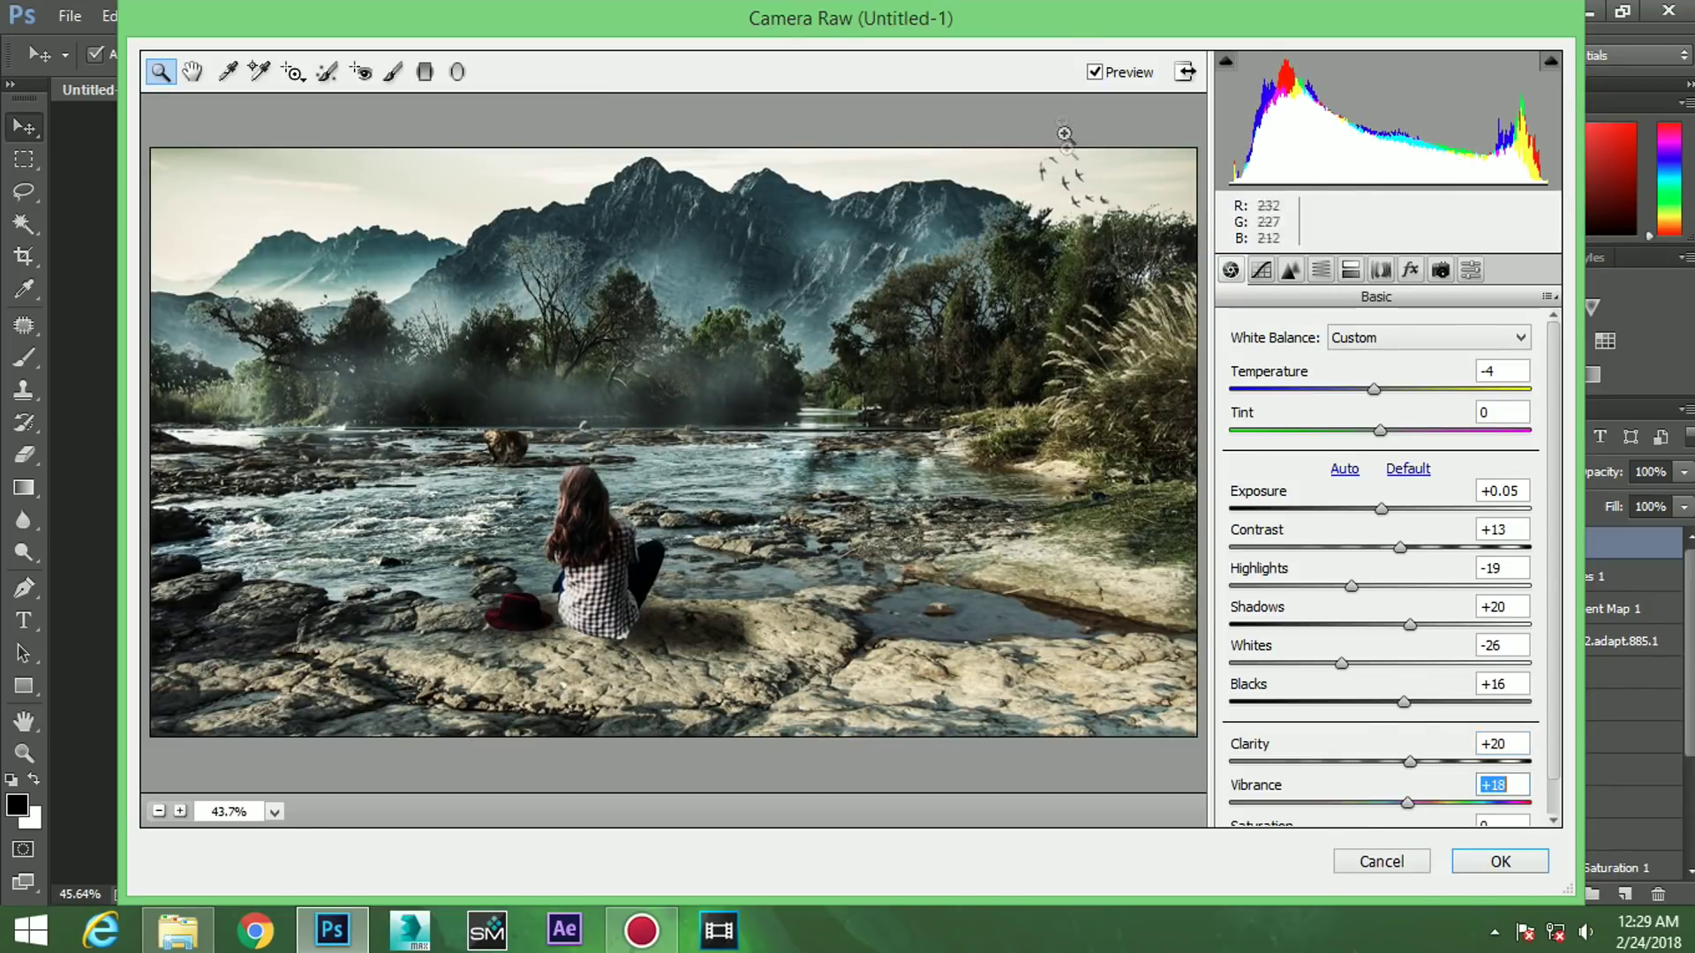
pyautogui.click(1094, 72)
pyautogui.click(1095, 72)
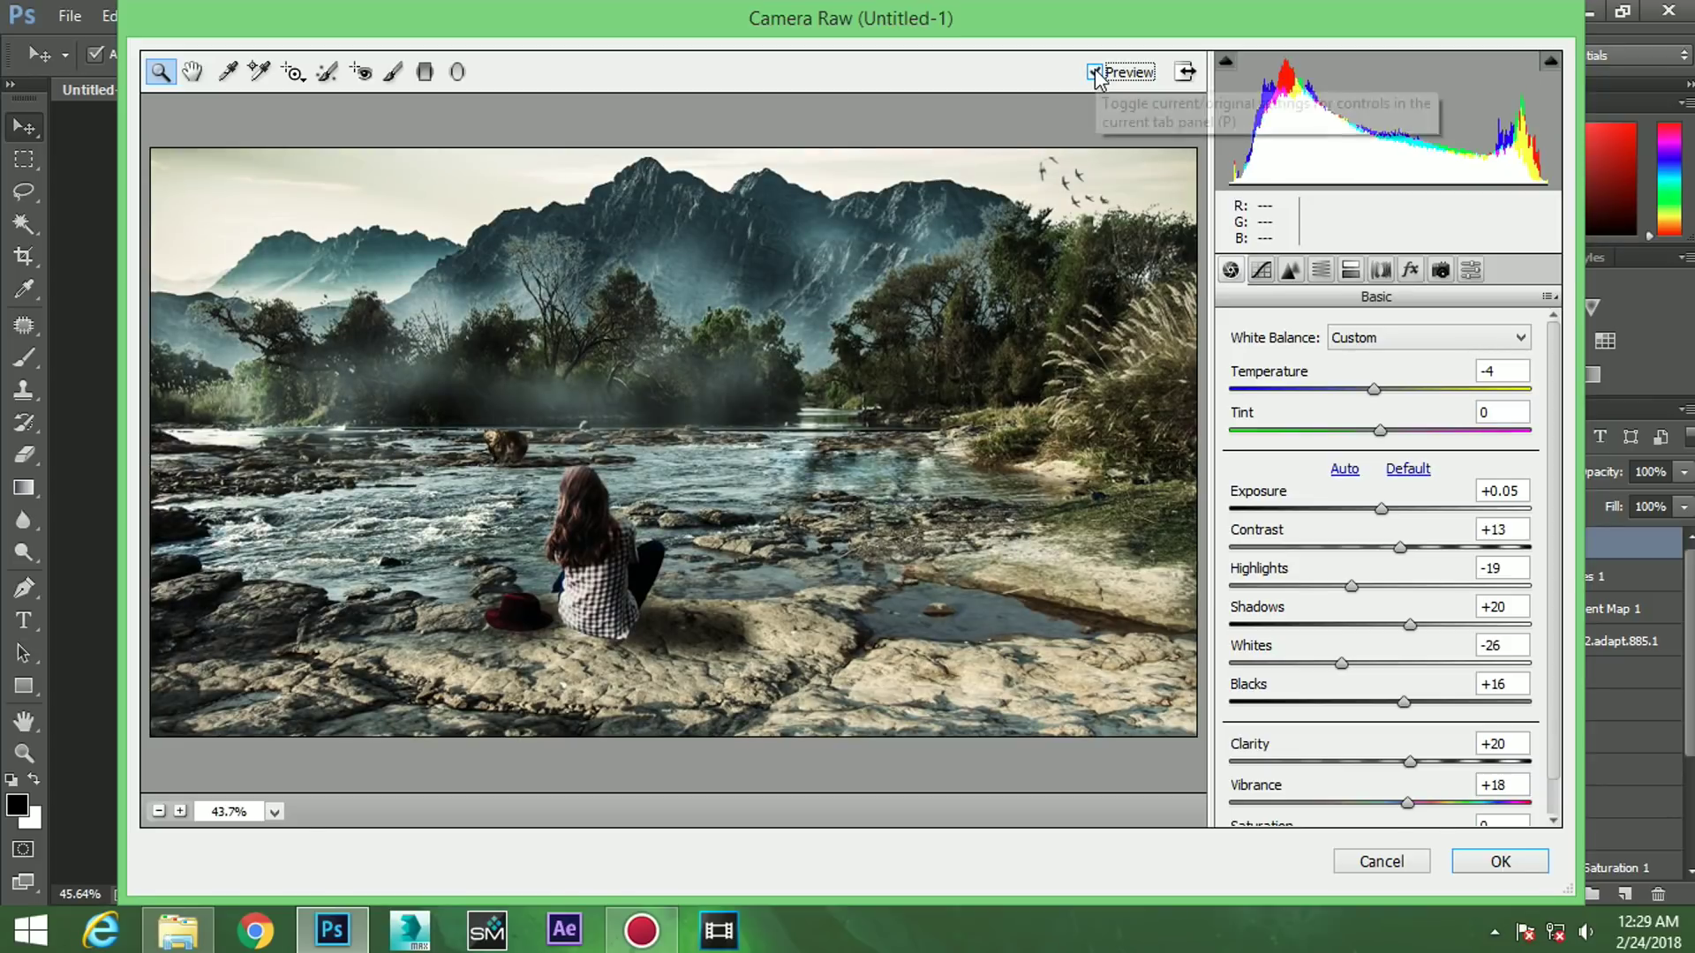
pyautogui.click(1469, 872)
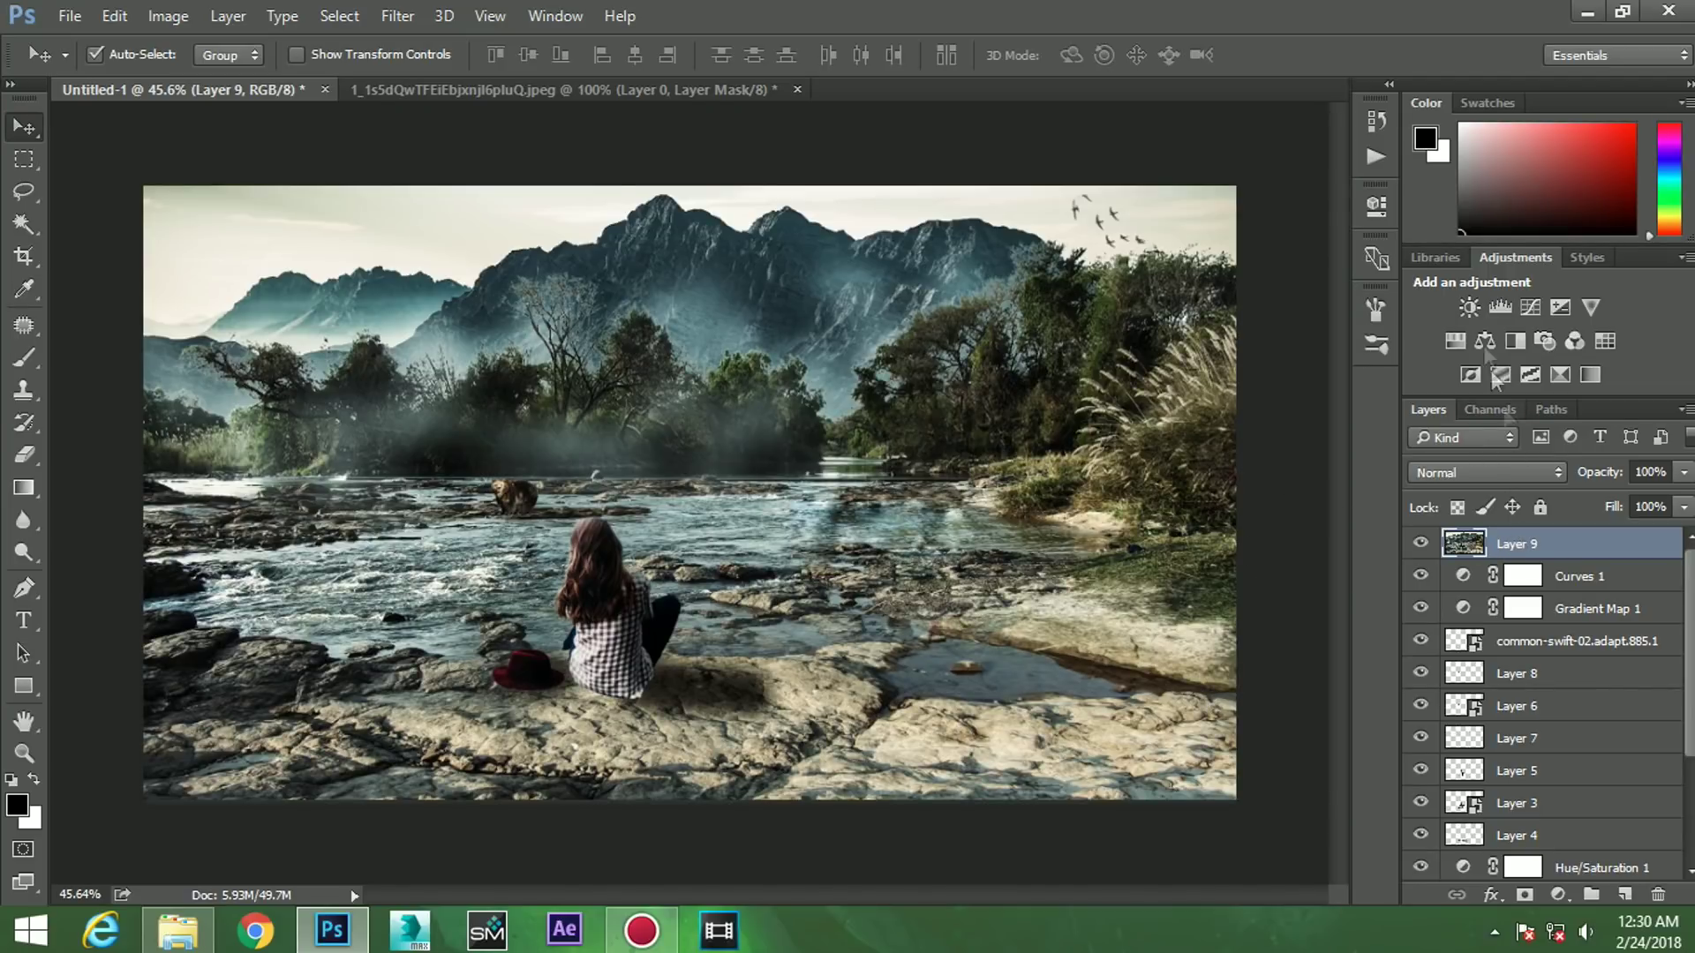
# - Apply Color Efex Pro 4 Sunlight: Light Strength 20%, 5310K, Brightness 30%, Contrast 40%
pyautogui.click(397, 16)
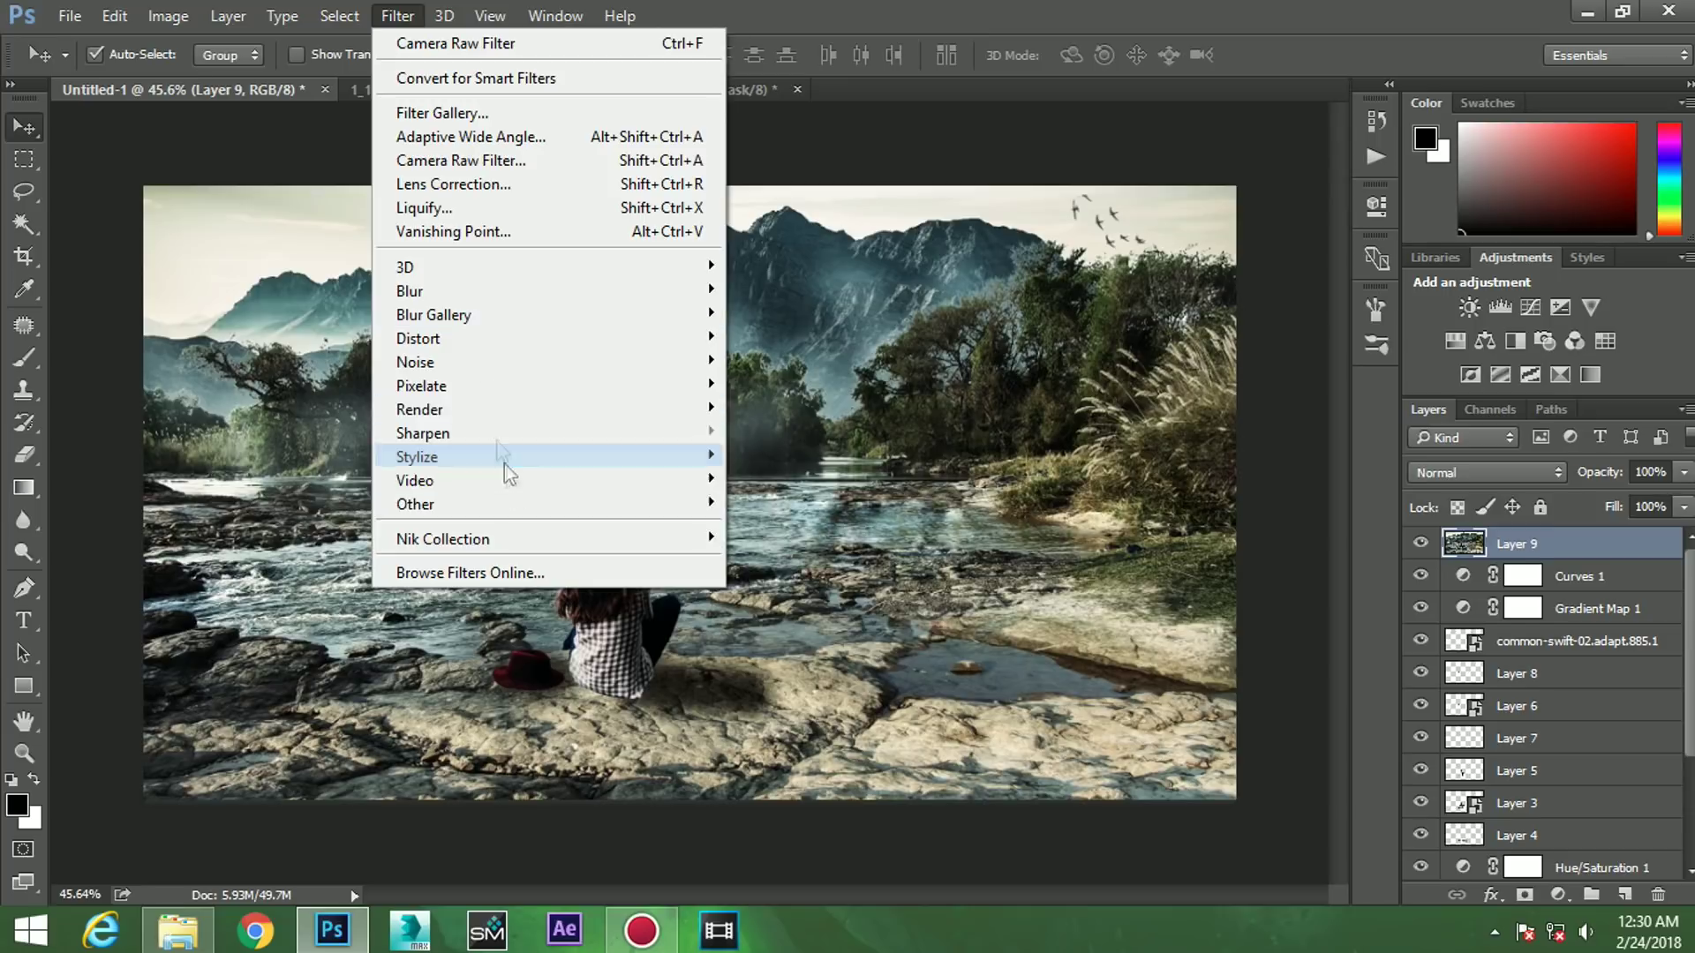
pyautogui.moveTo(443, 538)
pyautogui.click(801, 558)
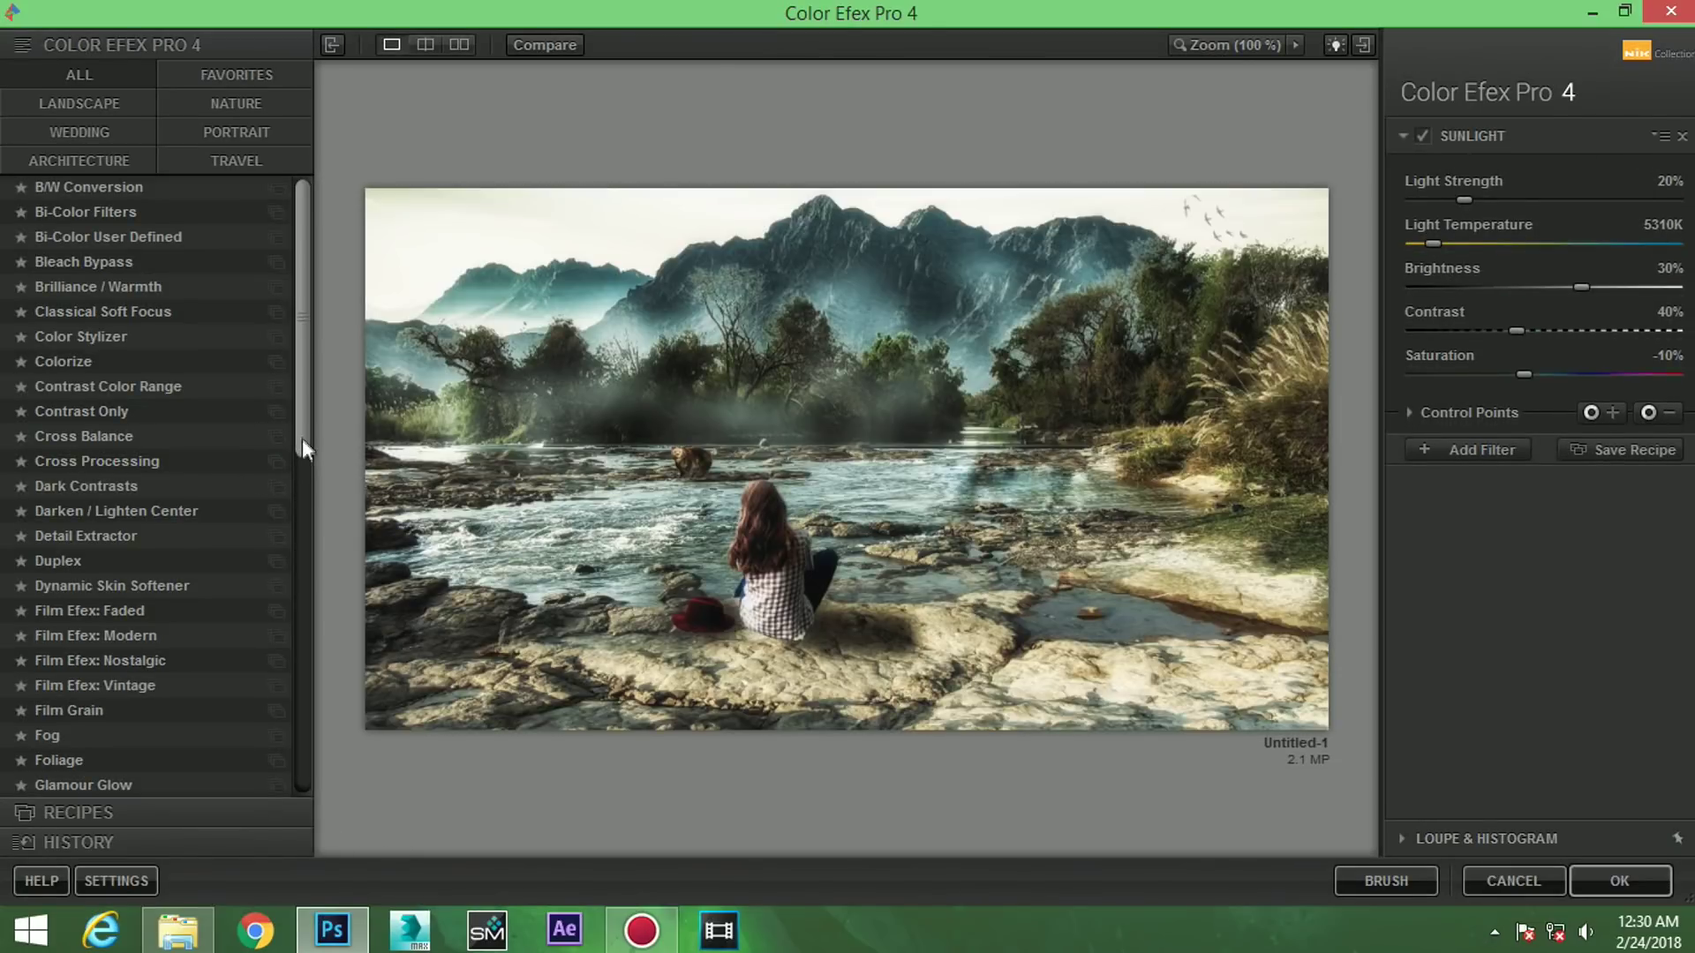
pyautogui.moveTo(302, 438); pyautogui.dragTo(286, 814)
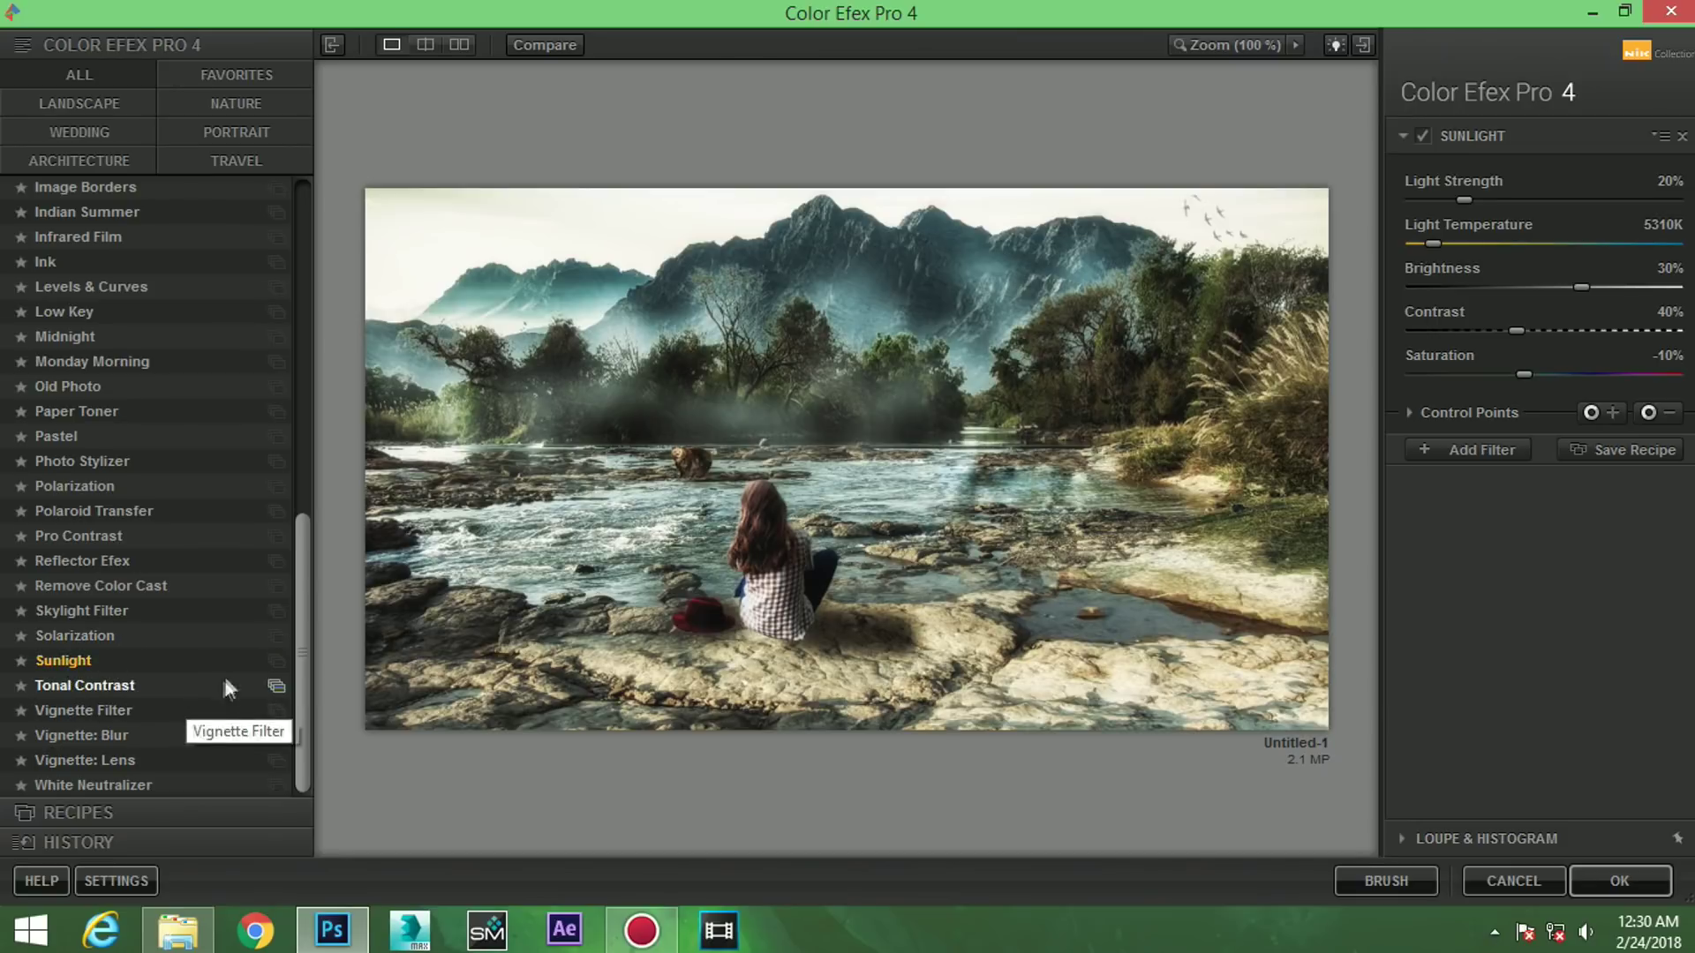
pyautogui.click(274, 660)
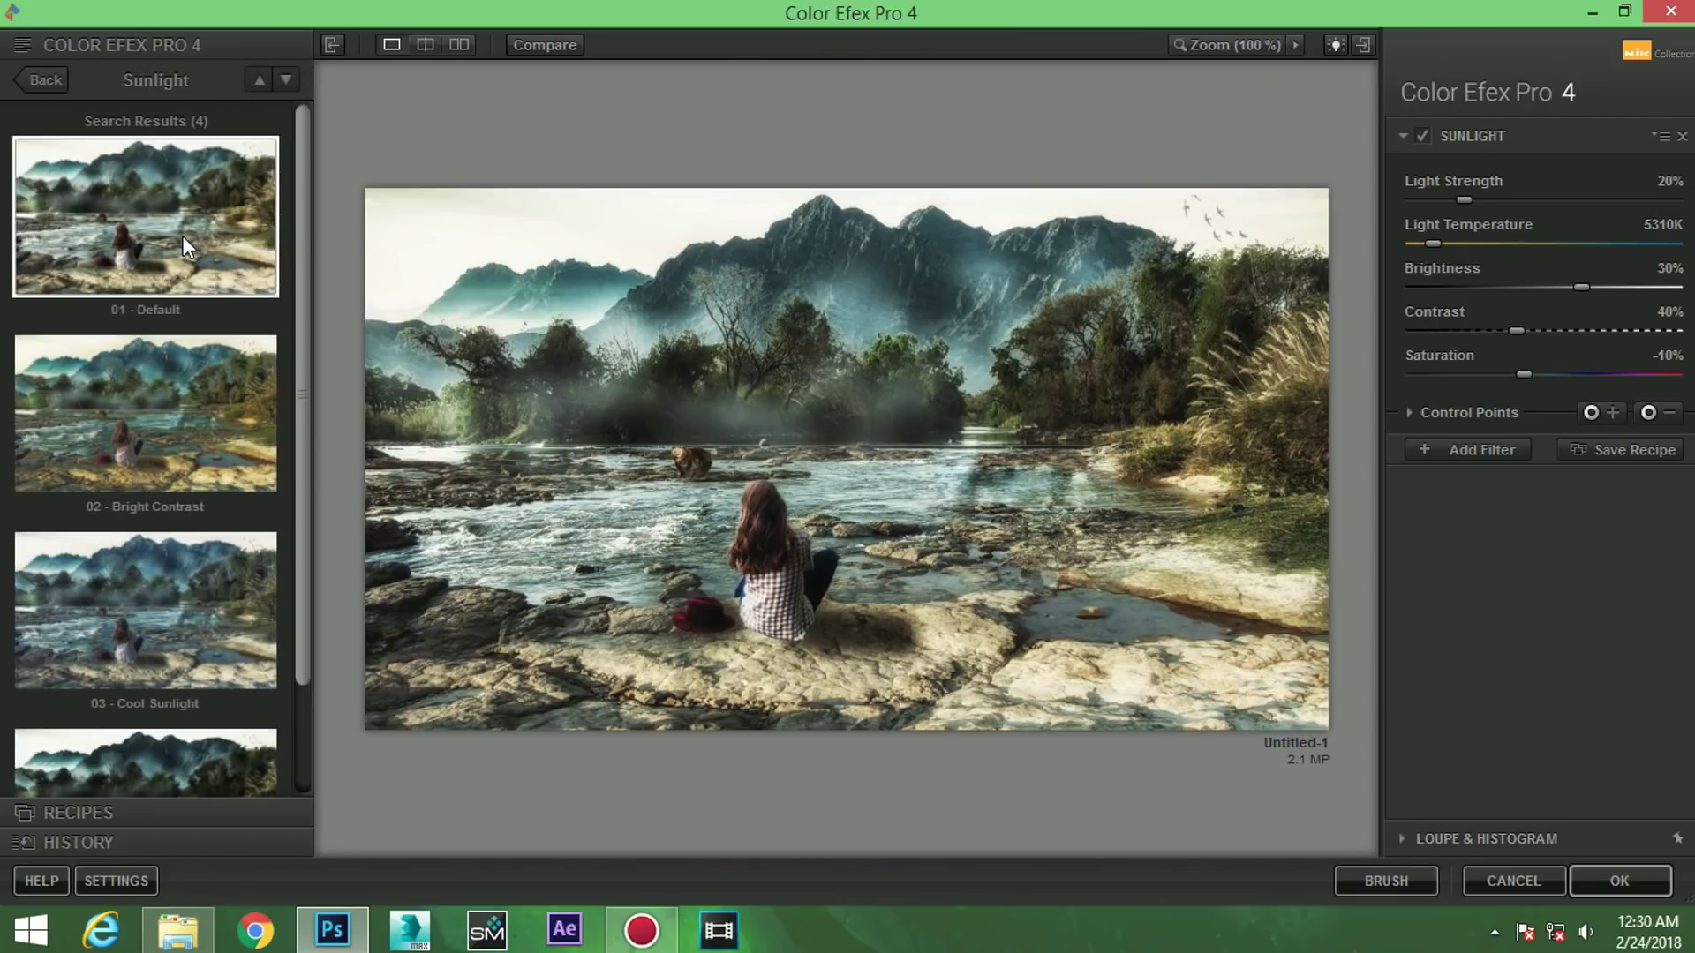
pyautogui.click(535, 44)
pyautogui.click(535, 44)
pyautogui.click(1603, 881)
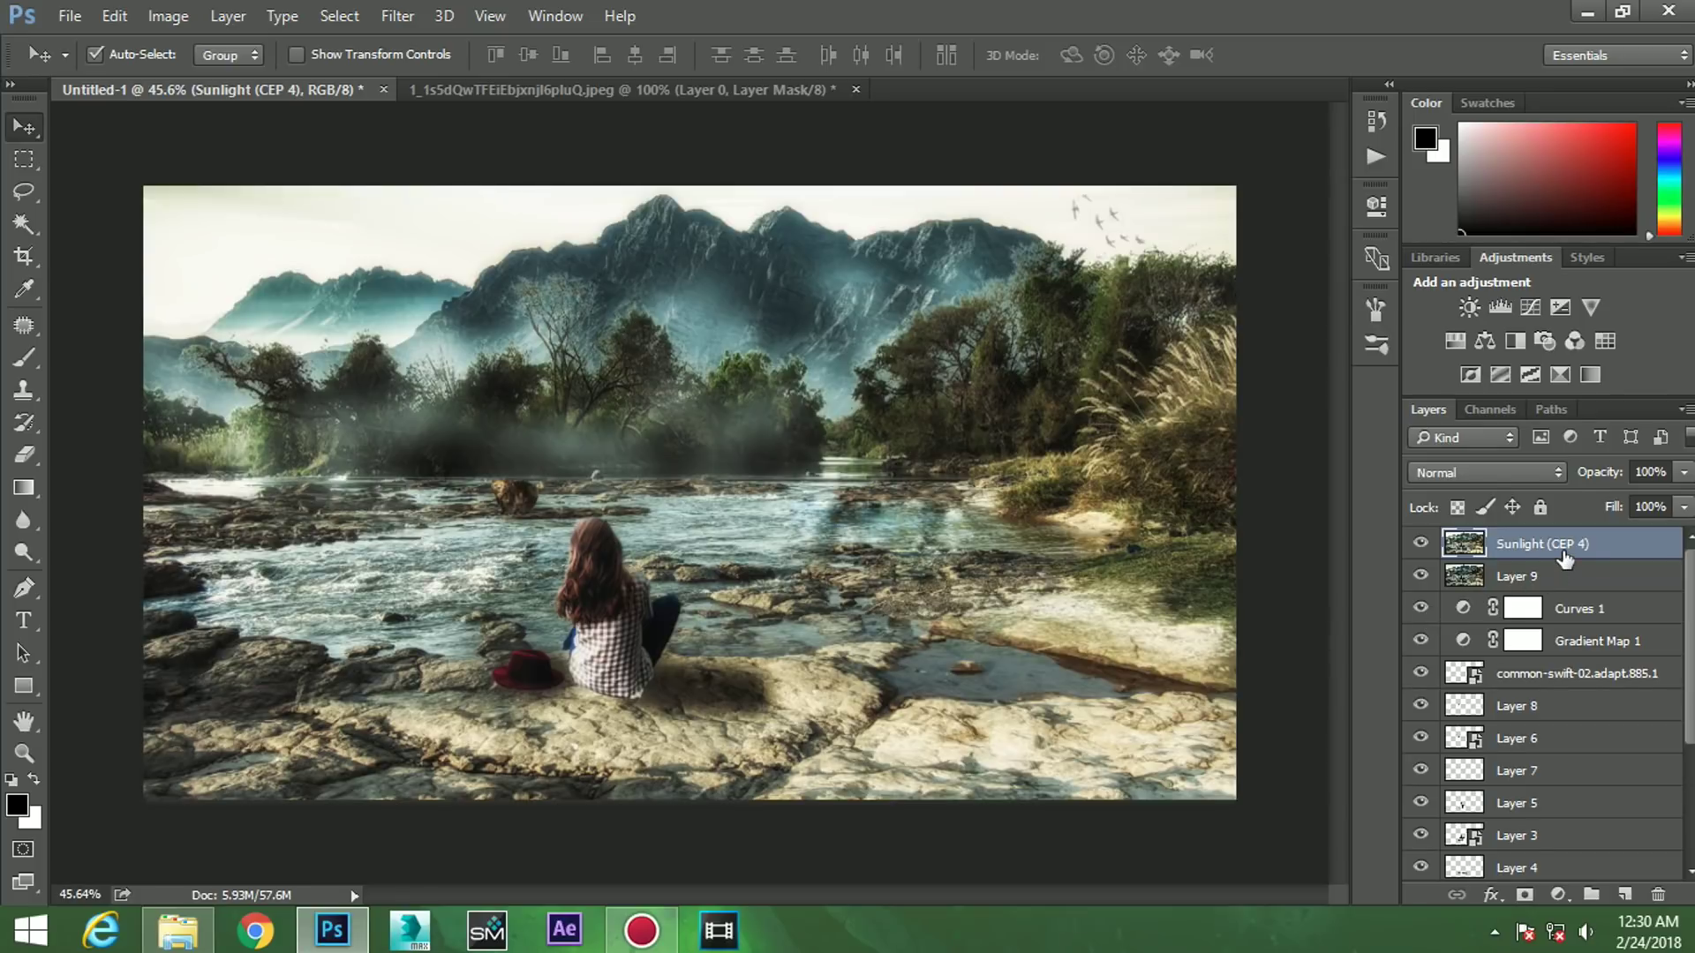
# - Duplicate the Sunlight (CEP 4) layer and apply a 1.5-pixel High Pass to the copy
pyautogui.moveTo(1564, 556); pyautogui.dragTo(1624, 895)
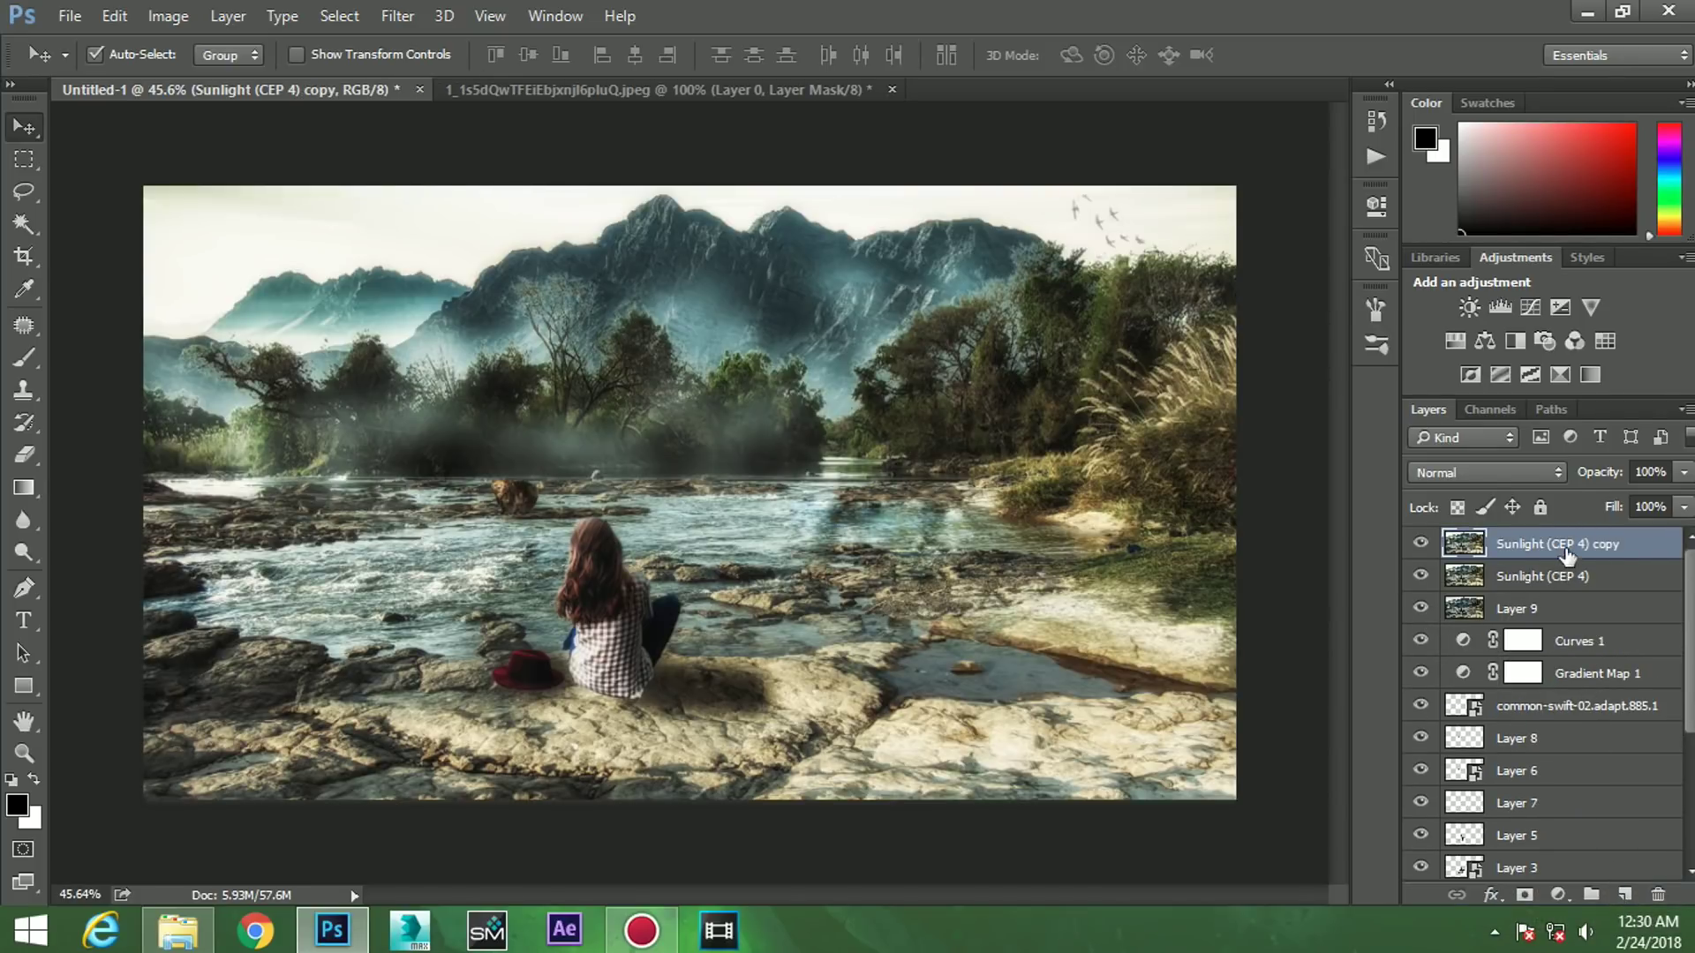
pyautogui.click(397, 16)
pyautogui.moveTo(415, 505)
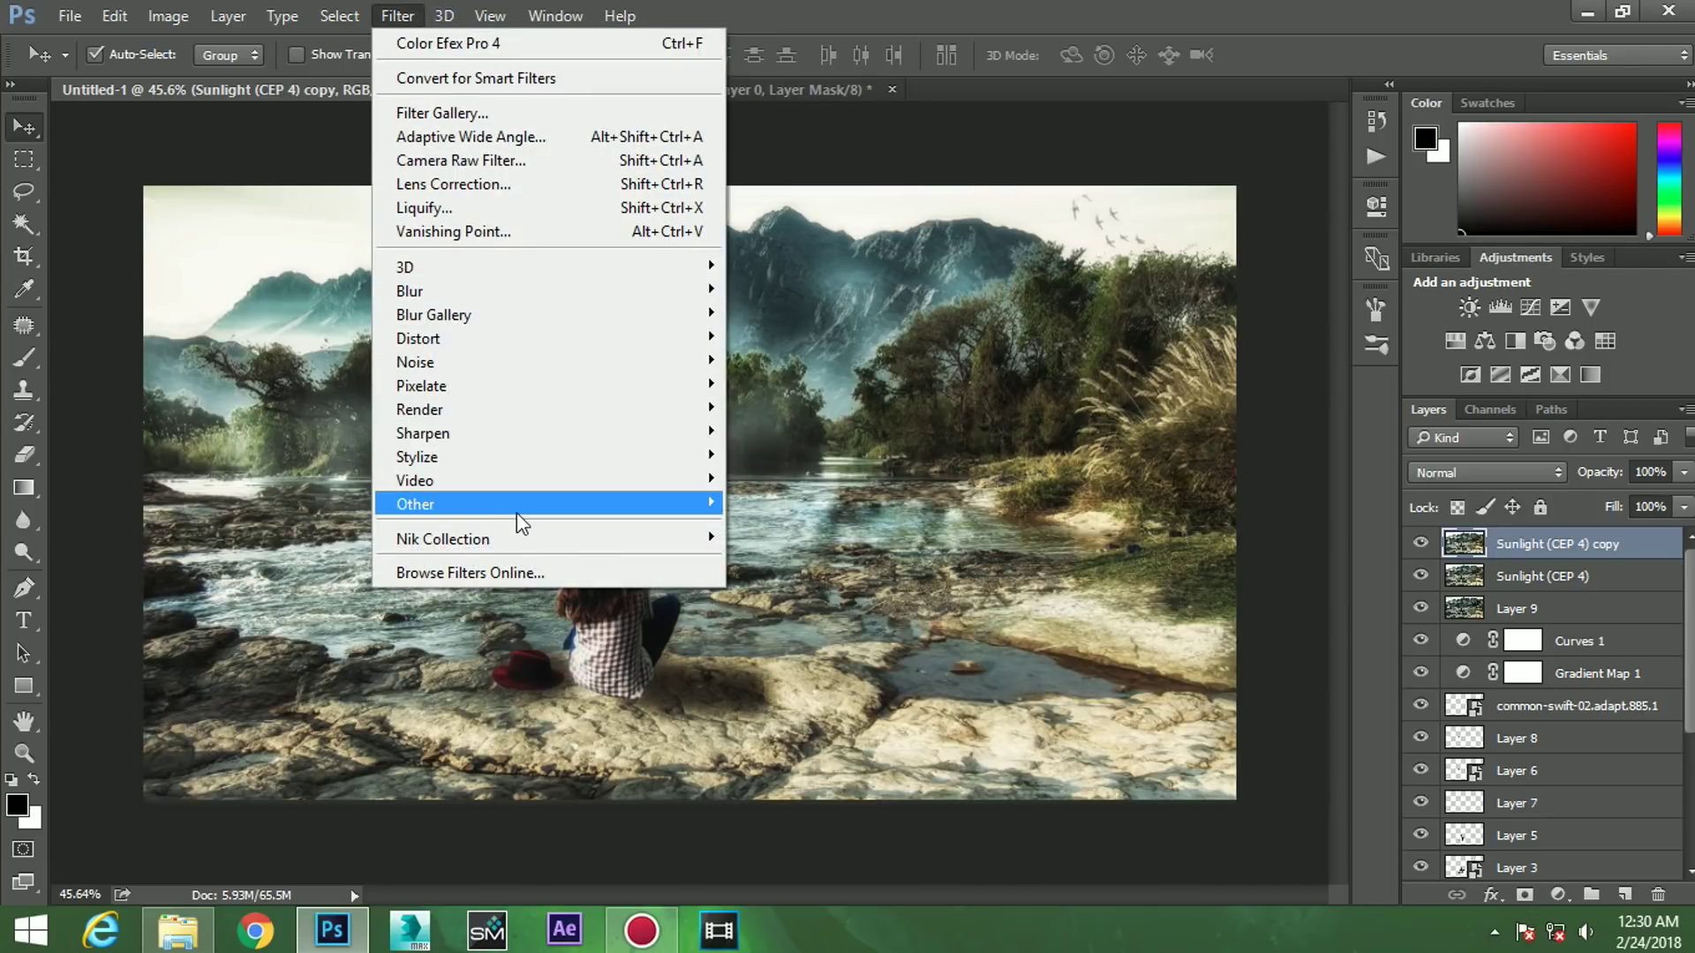
pyautogui.click(765, 527)
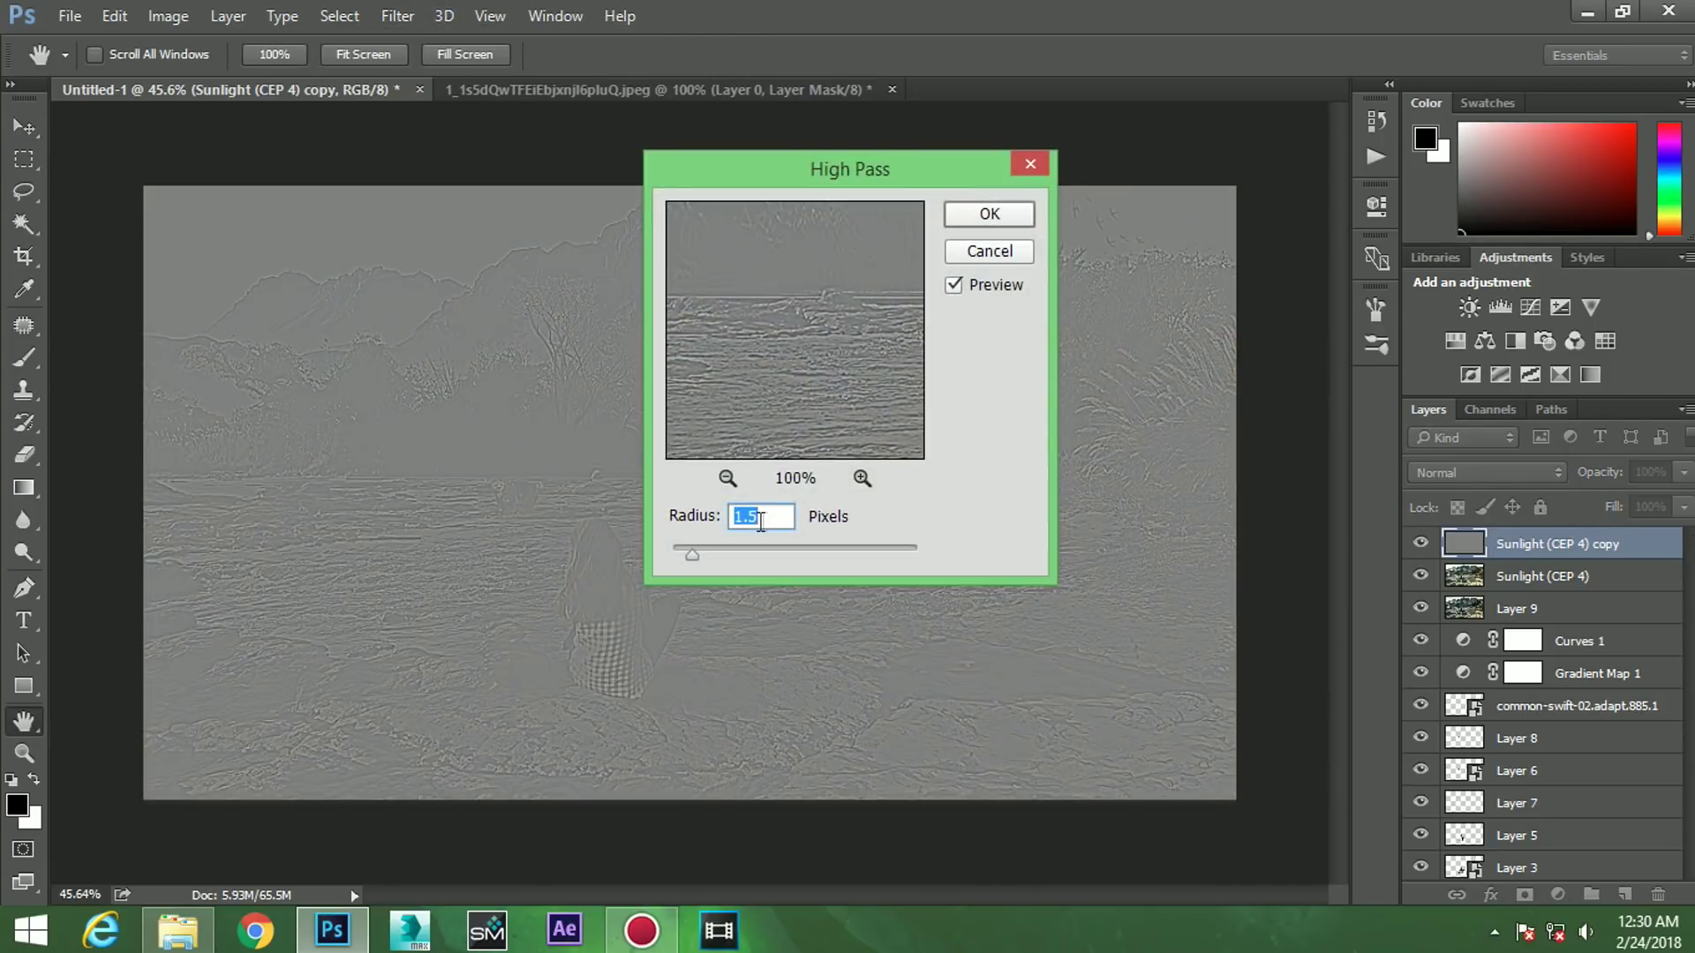
pyautogui.click(971, 221)
pyautogui.press('v')
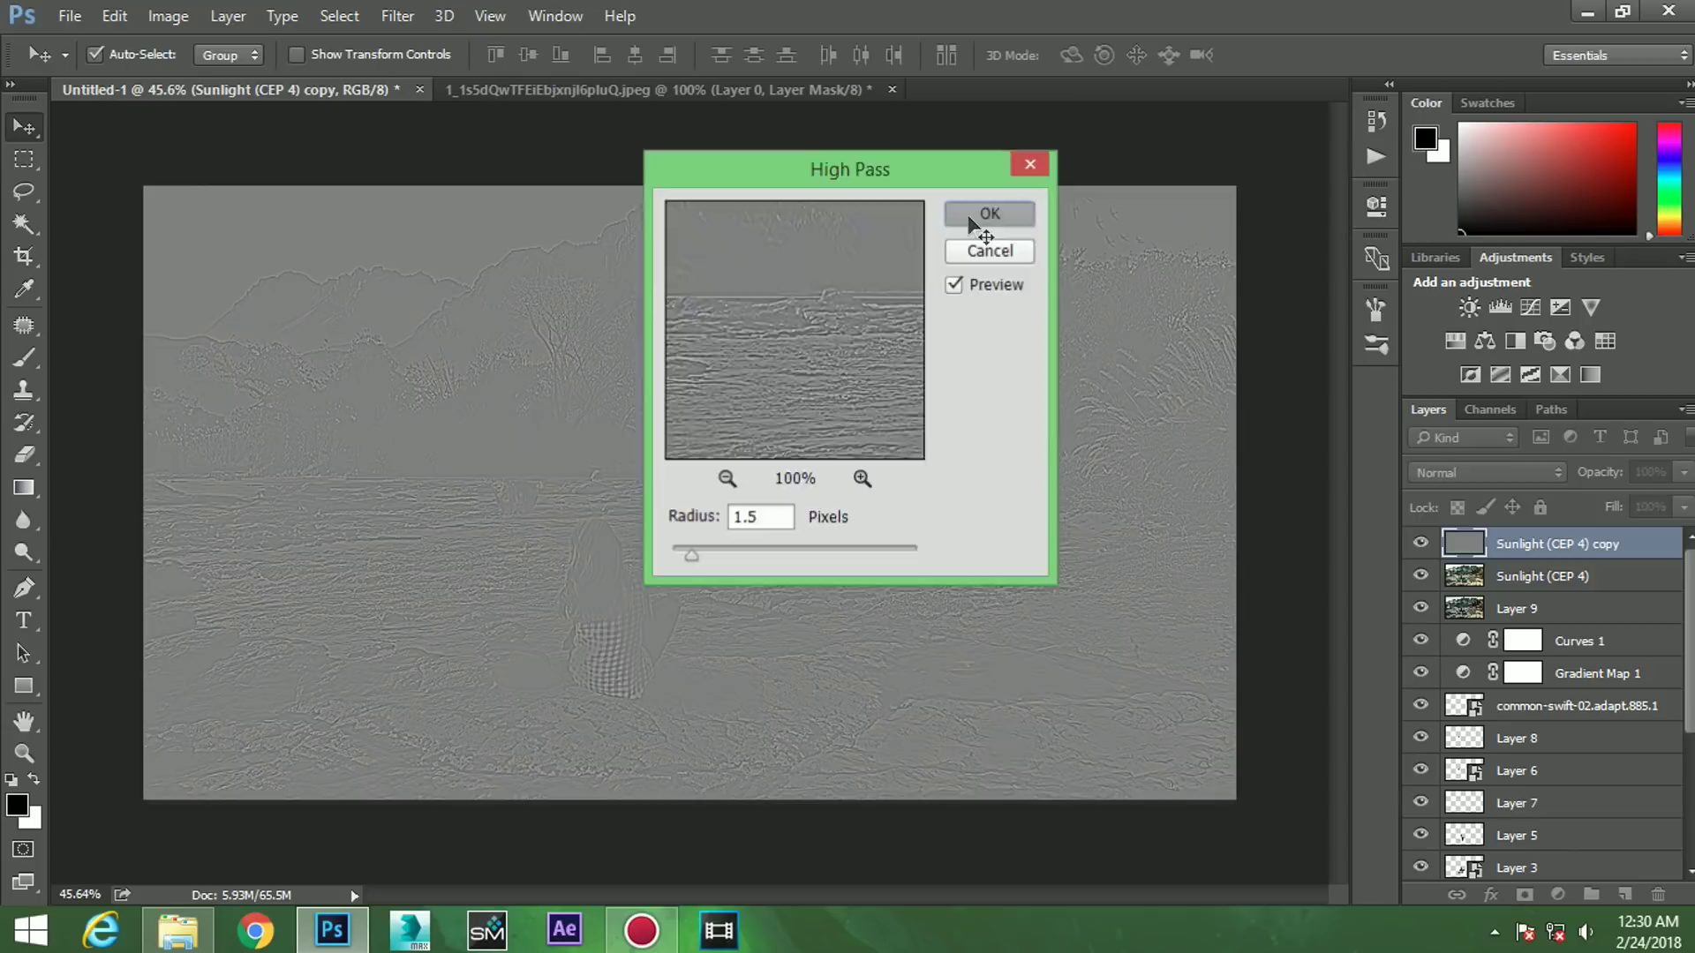
# - Mask the high-pass copy, painting black over the upper-left landscape with an 800 px brush
pyautogui.click(1525, 893)
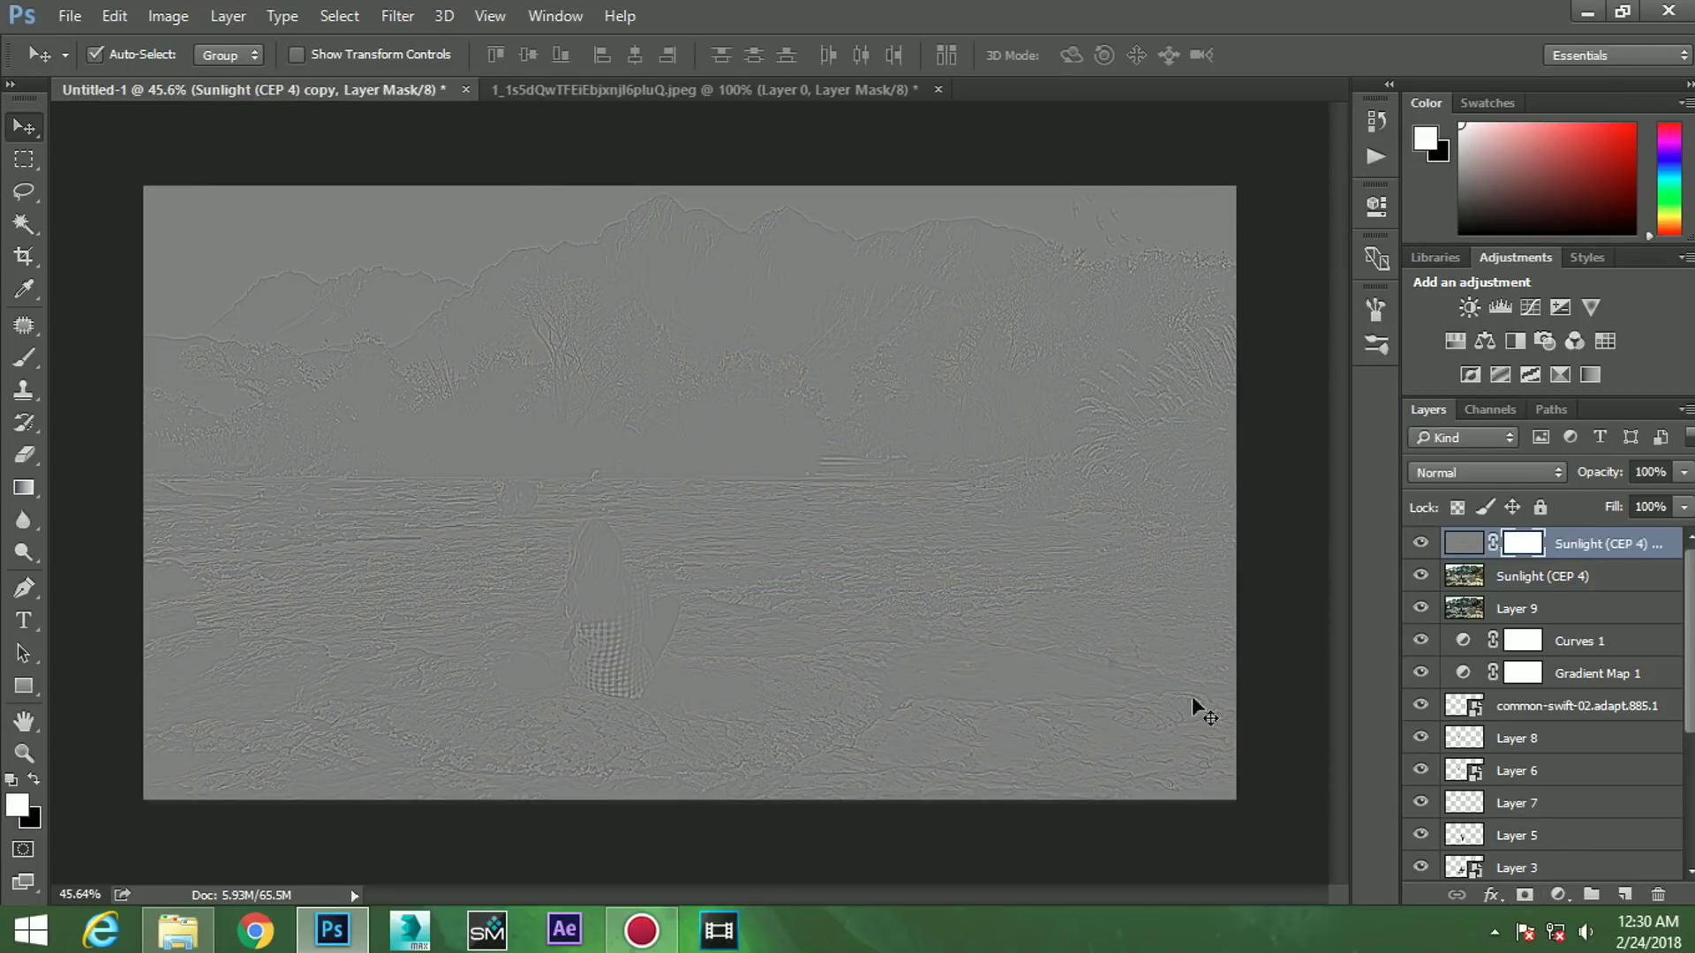
pyautogui.press('b')
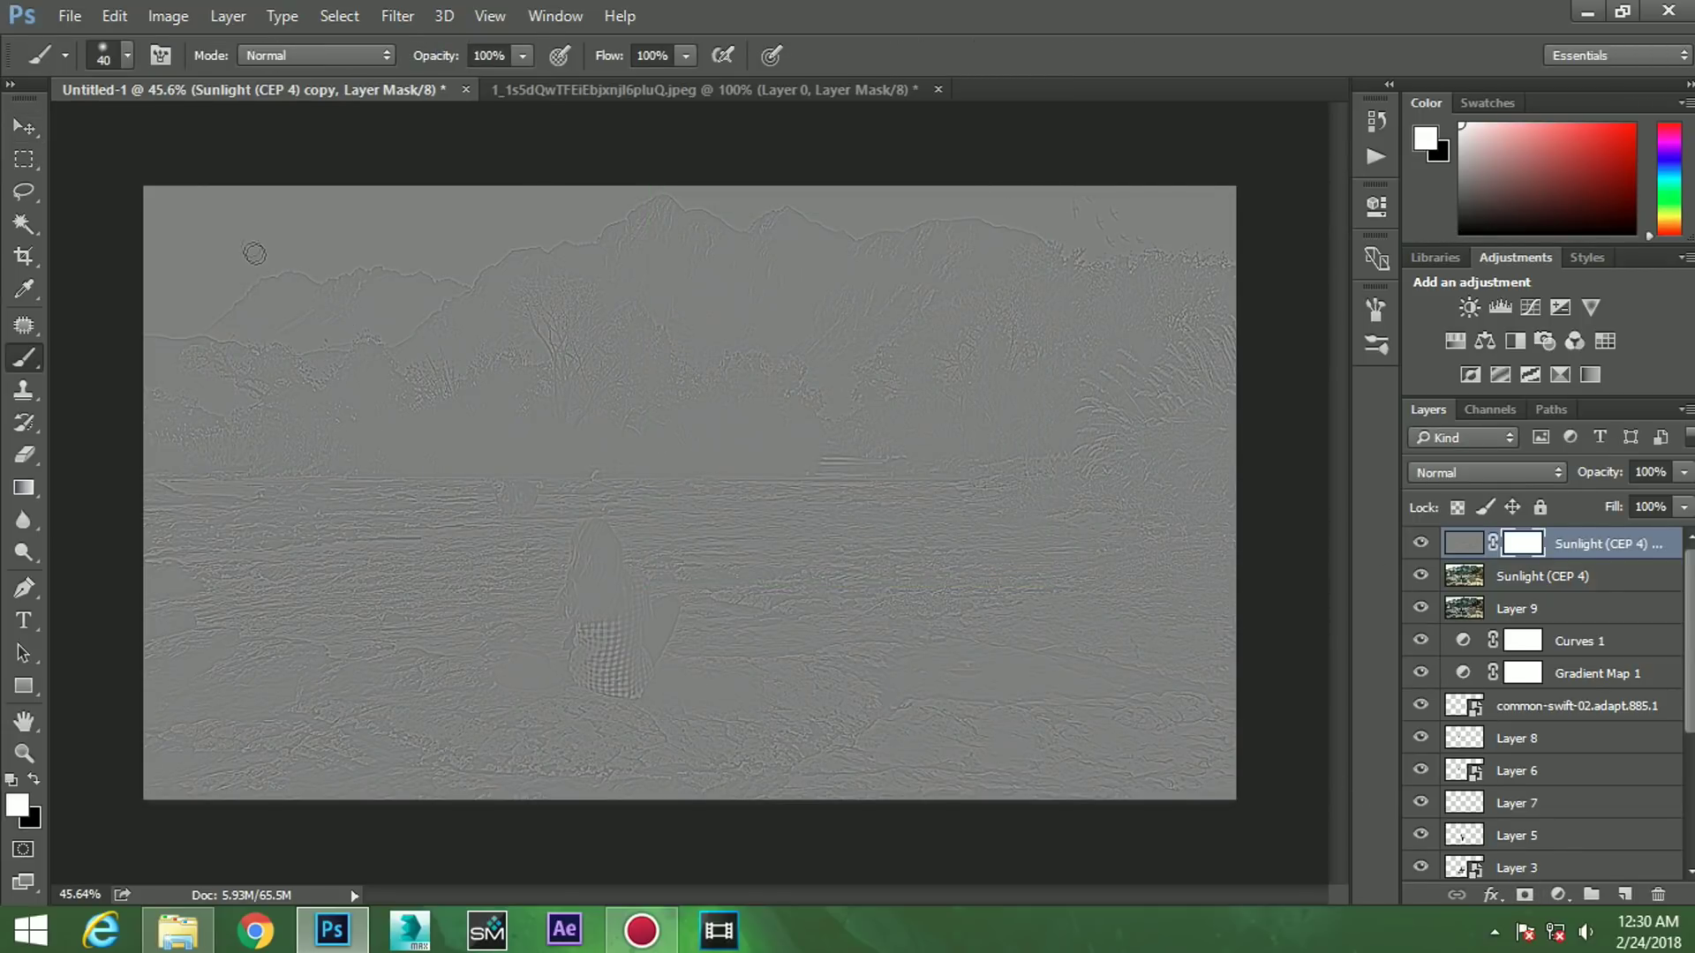
pyautogui.press(']')
pyautogui.press(']')
pyautogui.press(']')
pyautogui.click(33, 779)
pyautogui.press('[')
pyautogui.scroll(-1, 322, 265)
pyautogui.scroll(-1, 311, 291)
pyautogui.moveTo(310, 291)
pyautogui.mouseDown()
pyautogui.moveTo(631, 327)
pyautogui.moveTo(719, 283)
pyautogui.mouseUp()
# - Set the high-pass copy's blend mode to Linear Light
pyautogui.click(1500, 472)
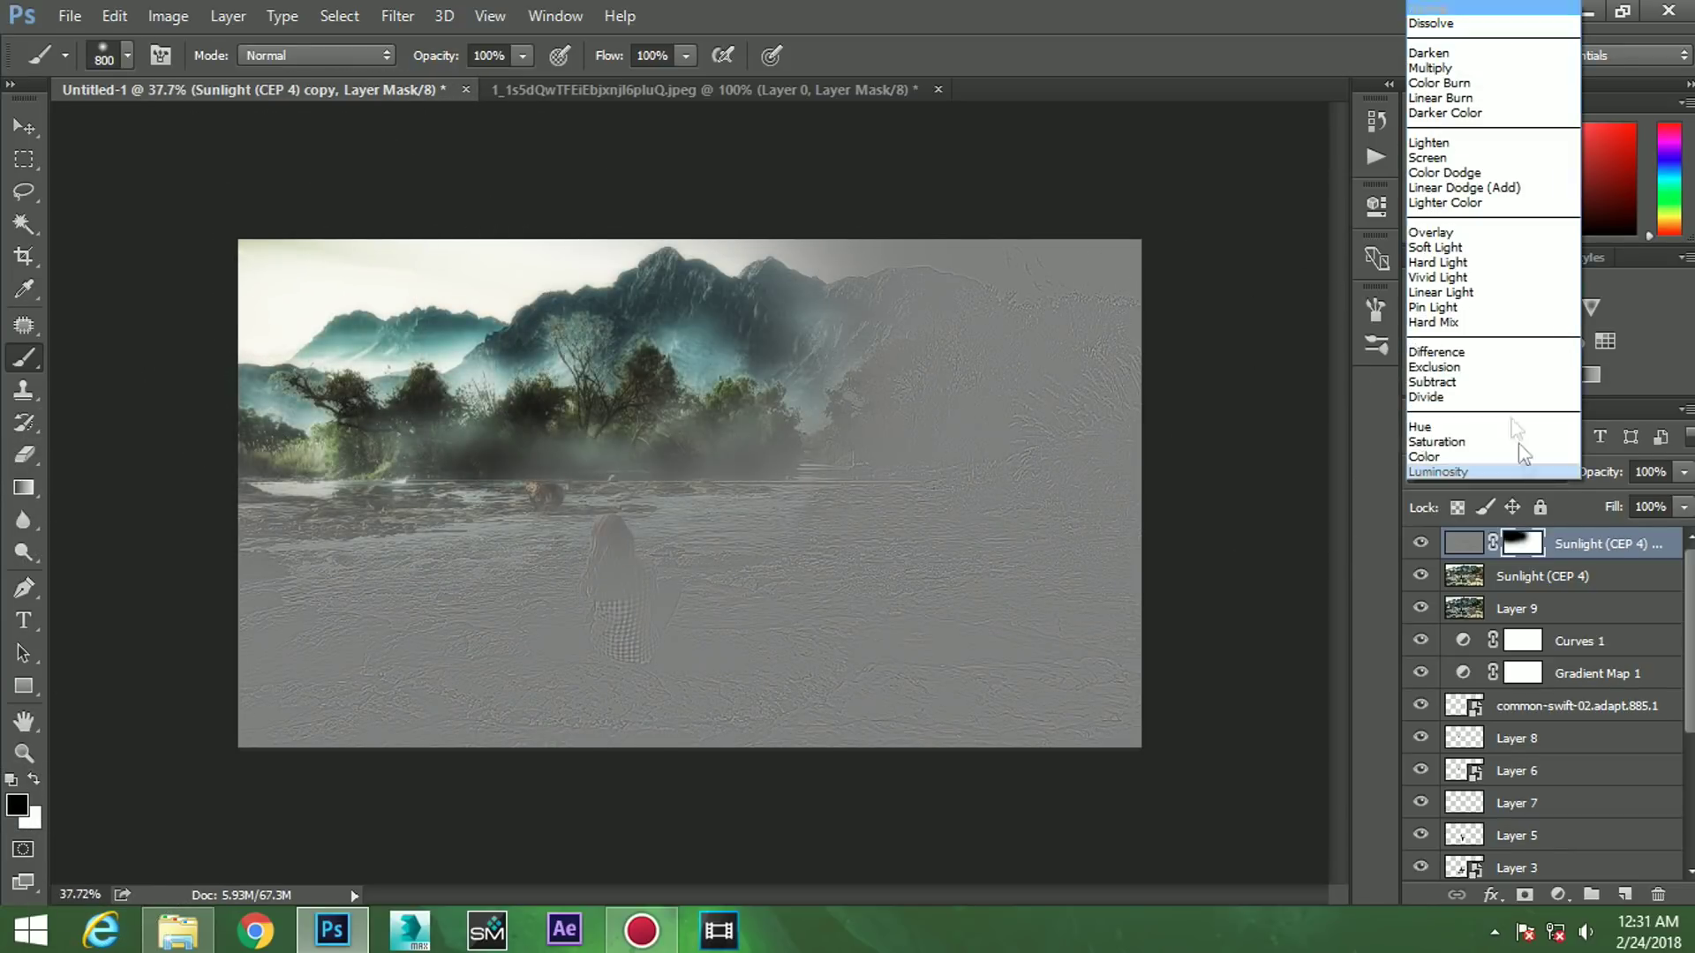
pyautogui.click(1486, 292)
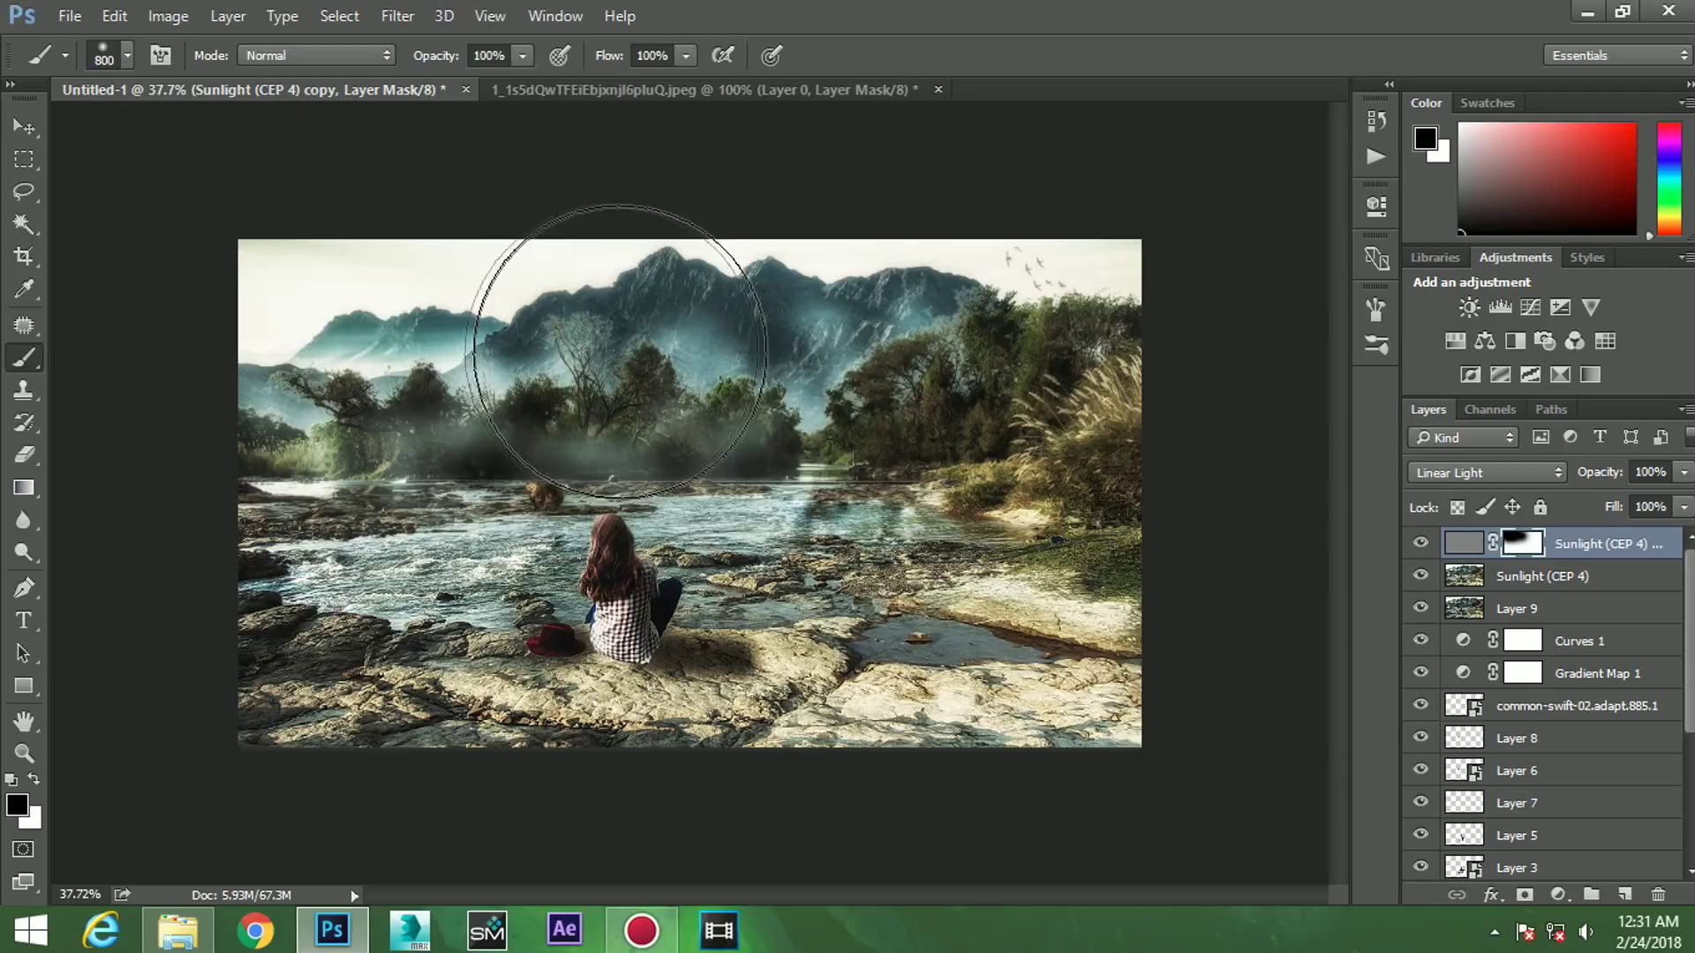
pyautogui.scroll(3, 605, 436)
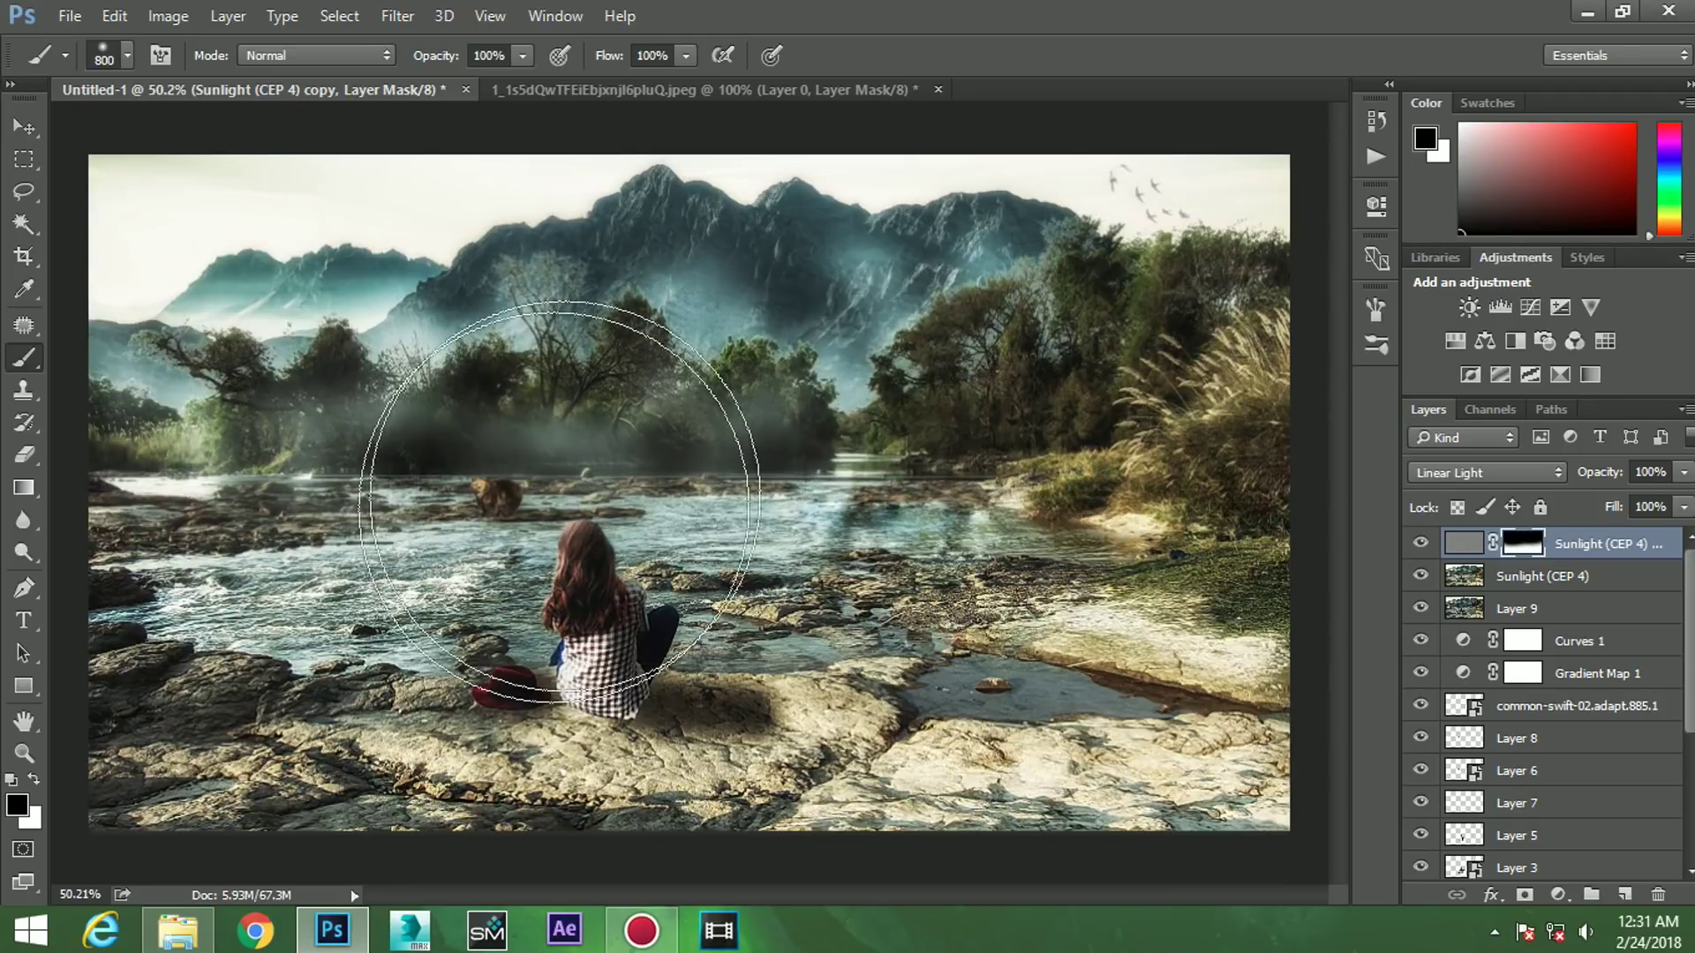
pyautogui.scroll(2, 574, 582)
pyautogui.scroll(1, 606, 547)
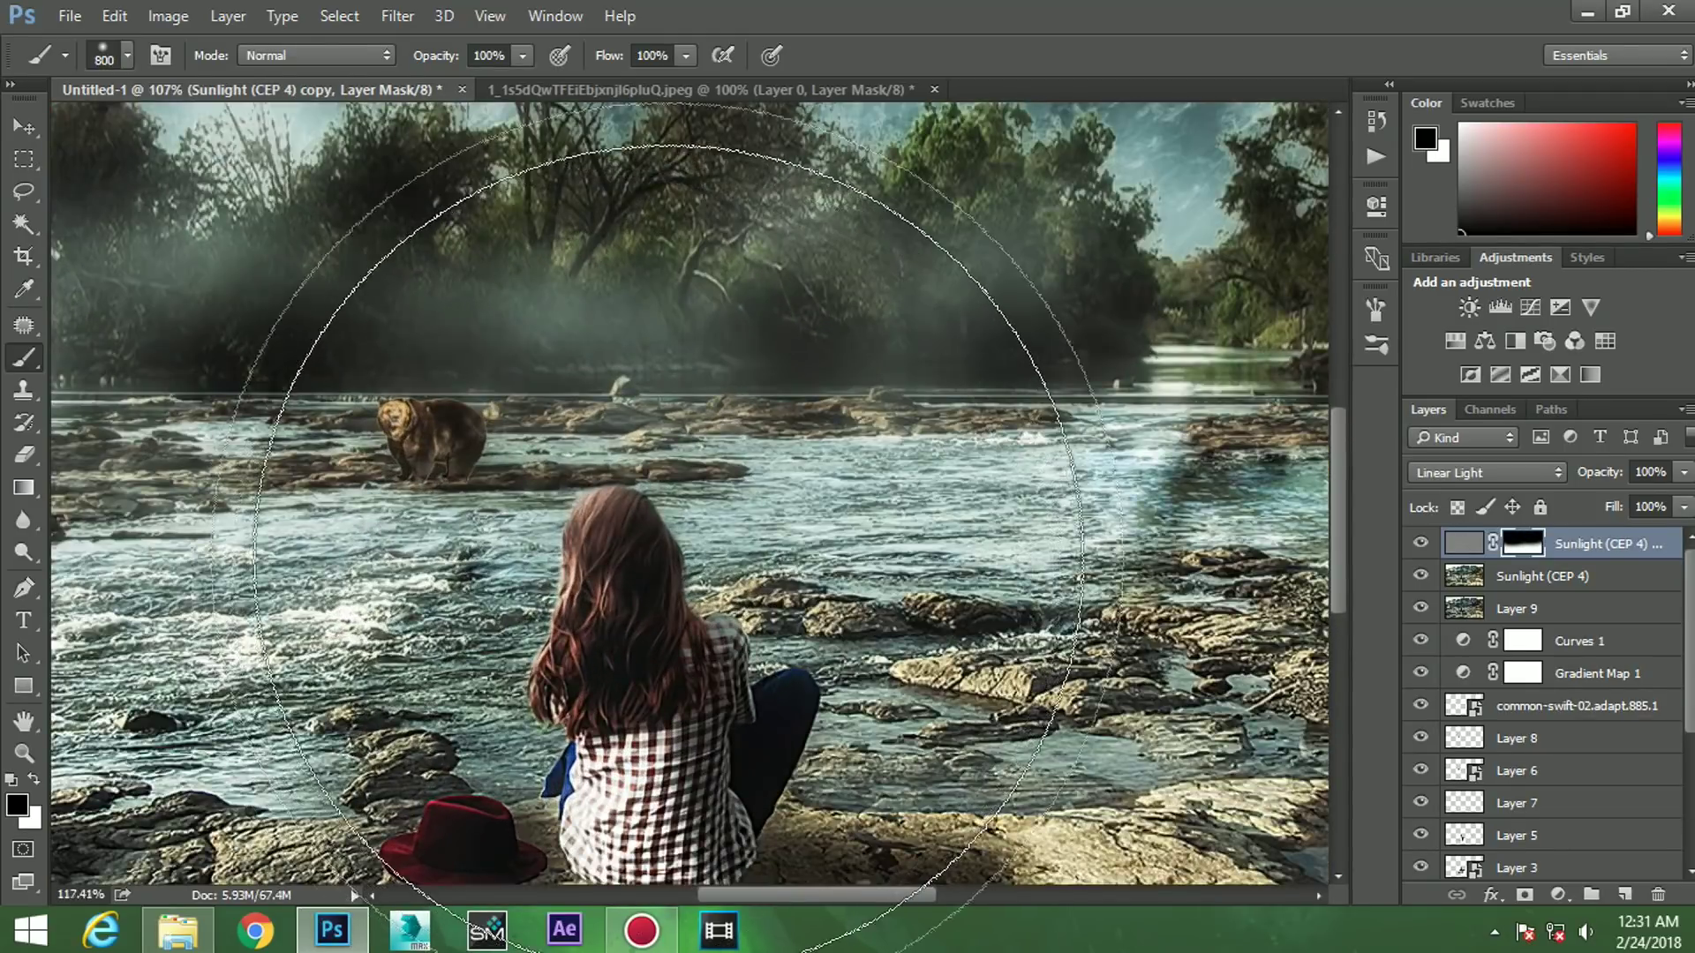
pyautogui.scroll(1, 649, 550)
pyautogui.scroll(1, 649, 530)
# - Paint the high-pass mask with white over the girl's hair to restore sharpening there
pyautogui.press('[')
pyautogui.press('[')
pyautogui.press('[')
pyautogui.press('[')
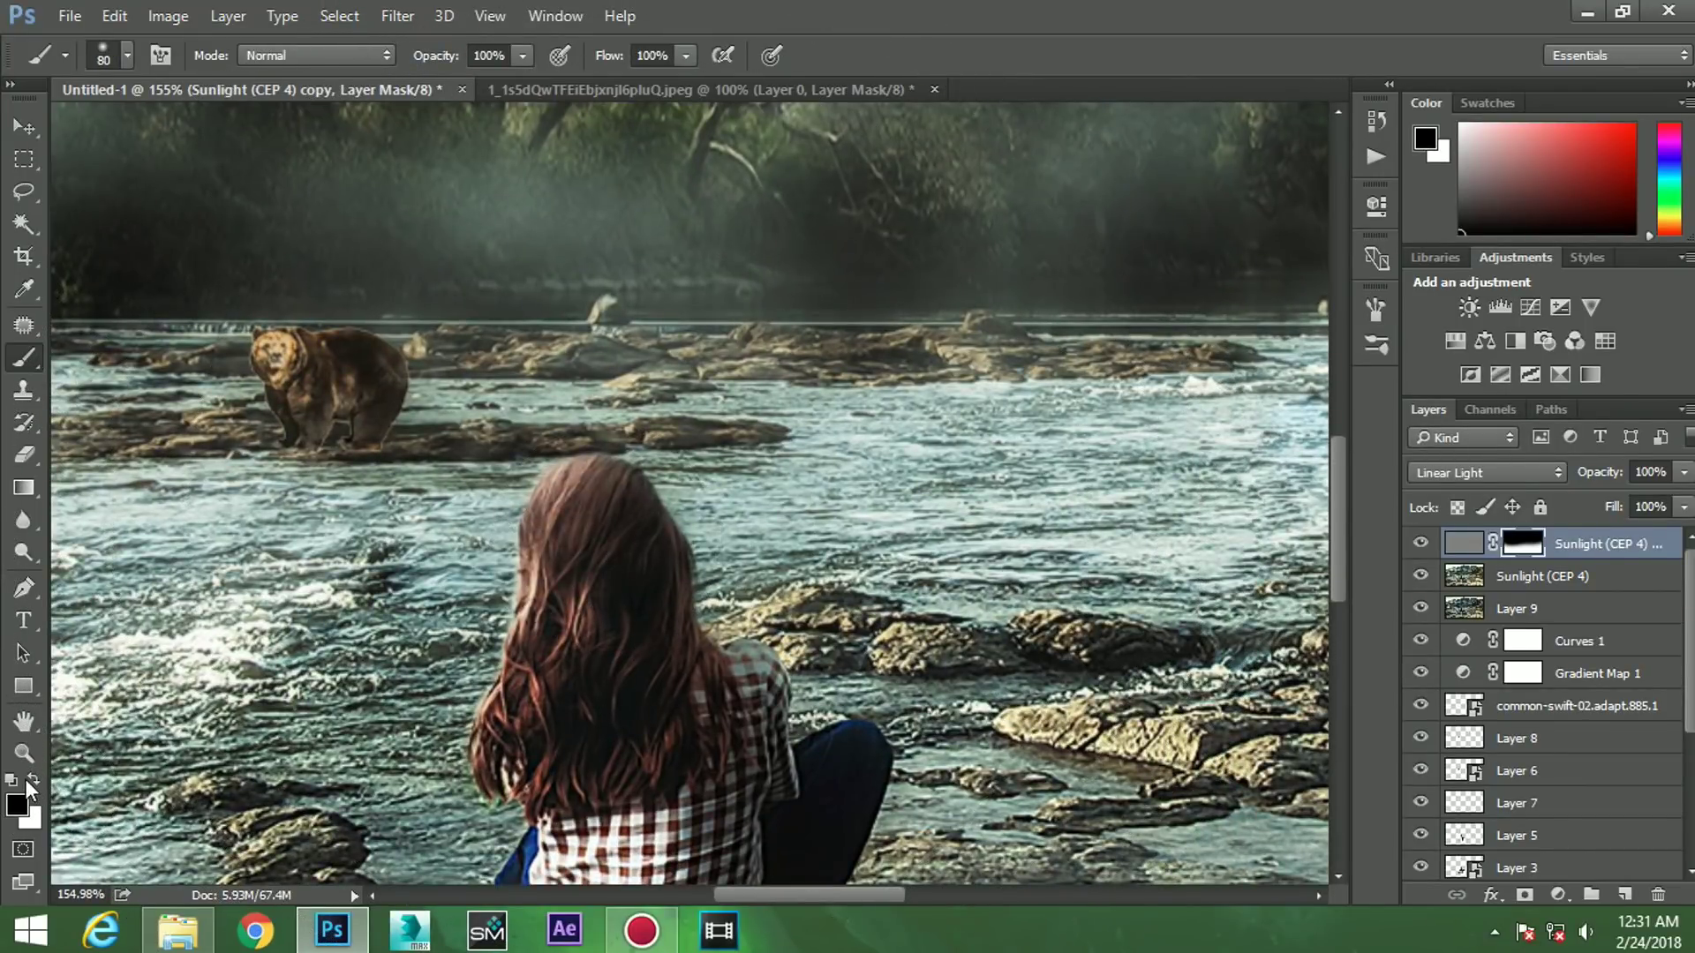
pyautogui.click(33, 780)
pyautogui.click(34, 780)
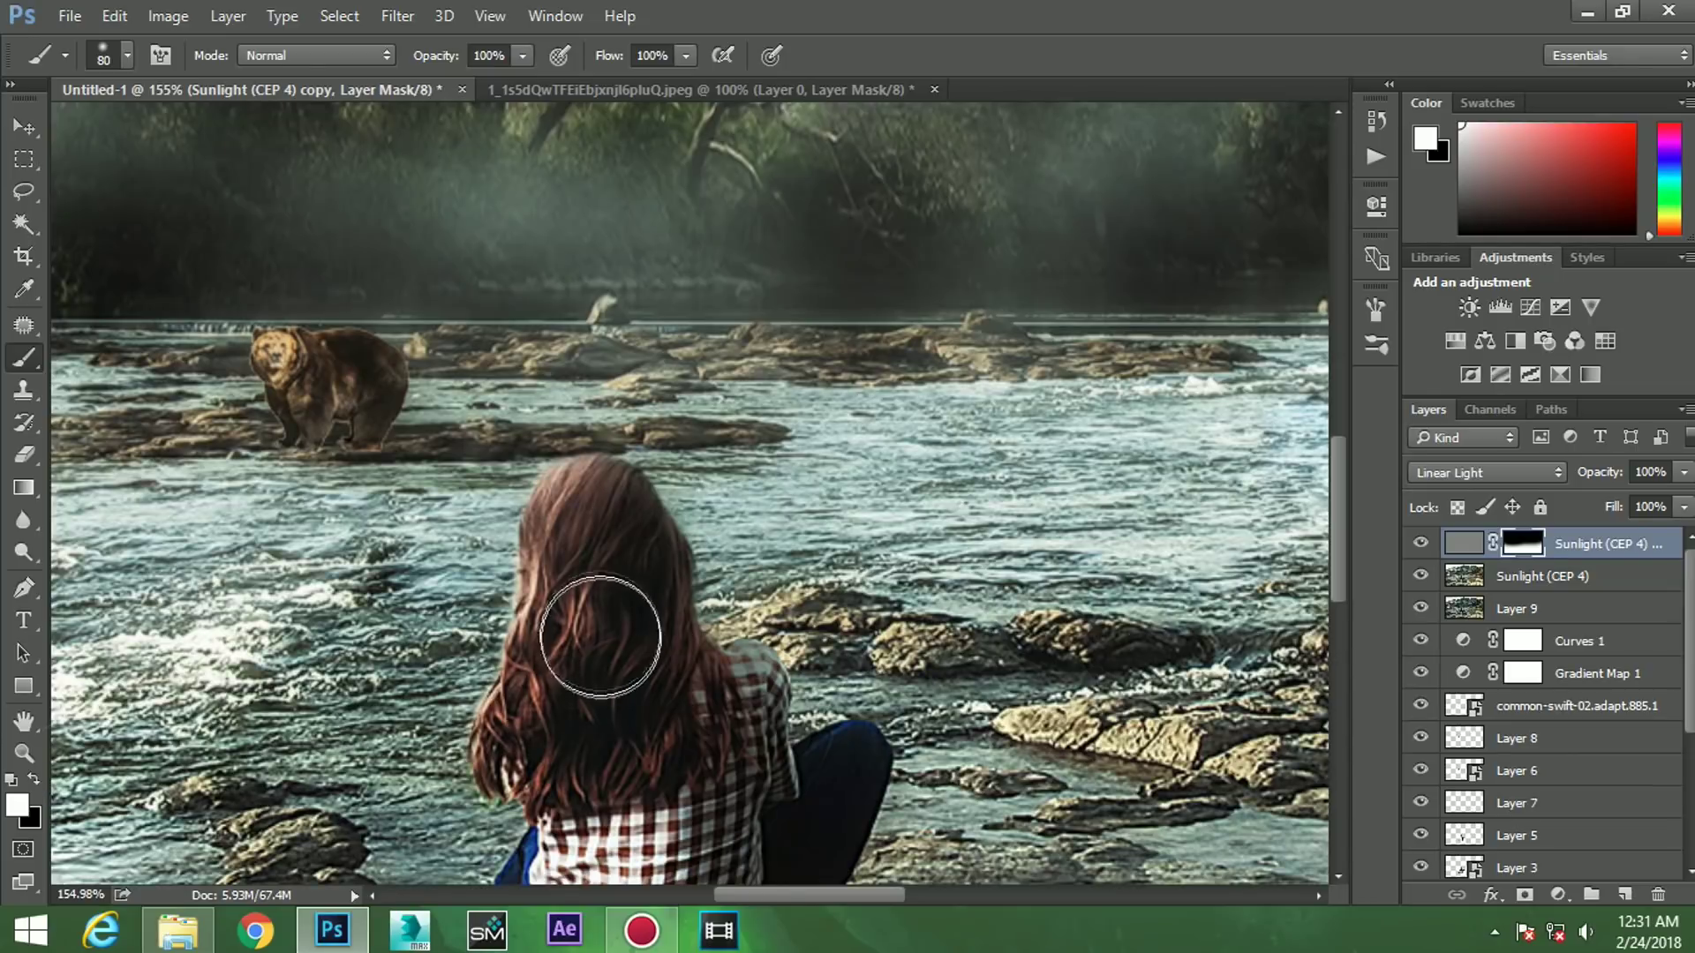
pyautogui.moveTo(624, 551)
pyautogui.mouseDown()
pyautogui.moveTo(687, 706)
pyautogui.moveTo(647, 635)
pyautogui.mouseUp()
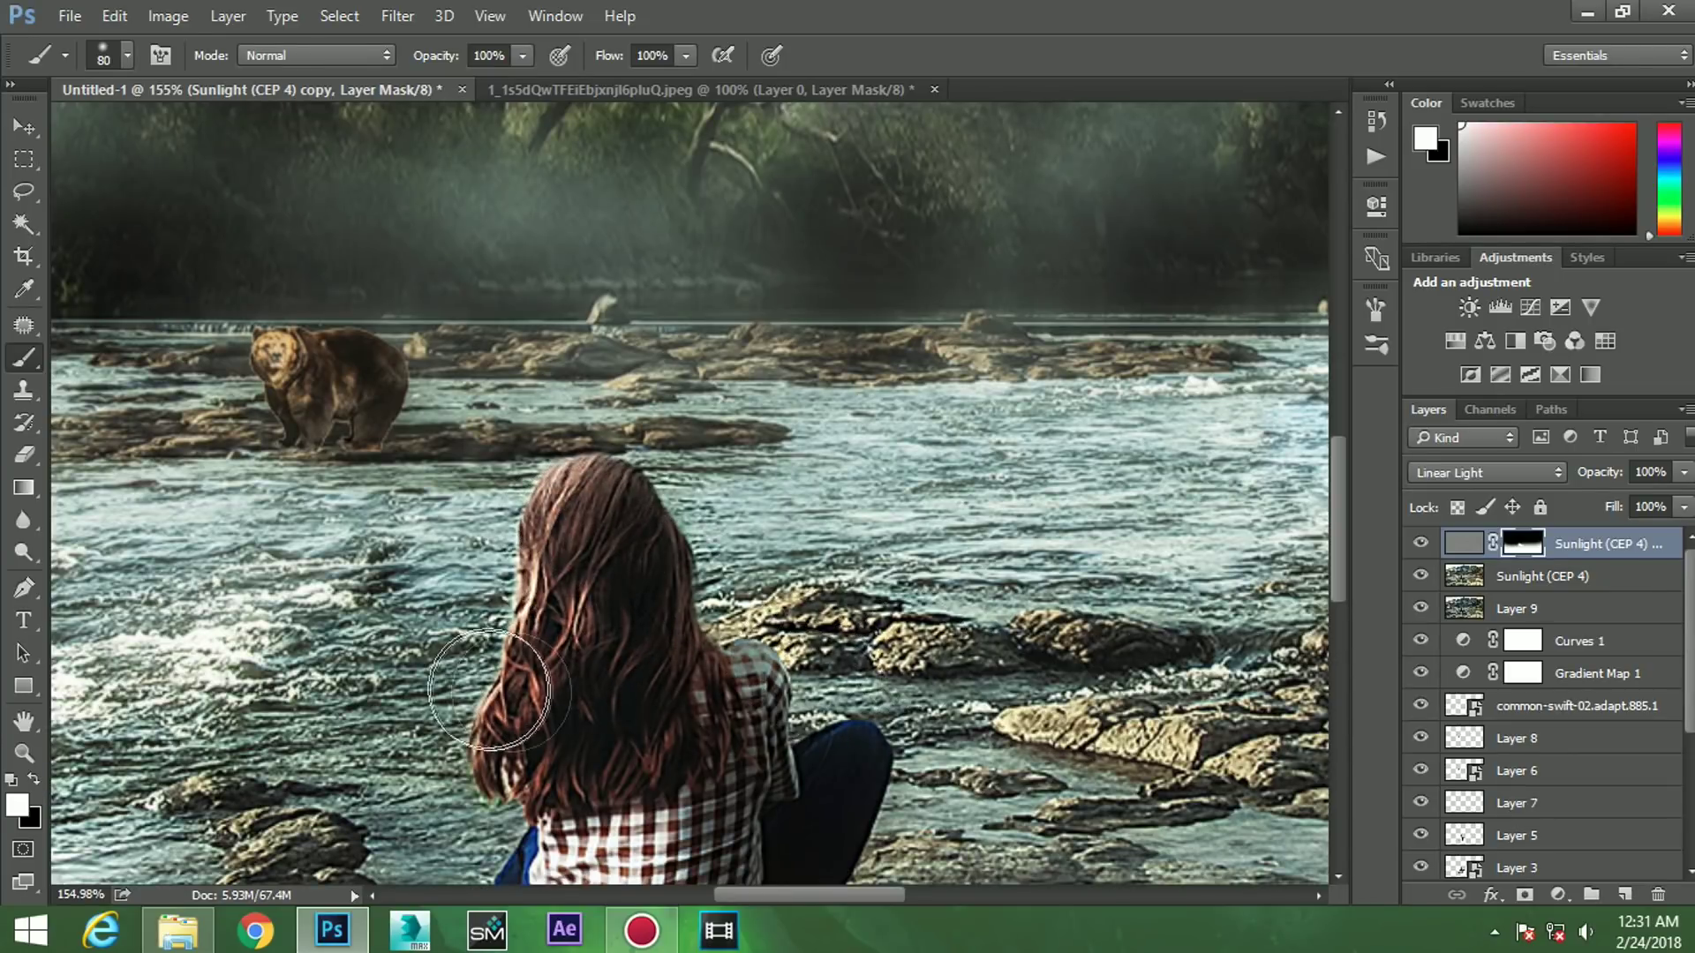
pyautogui.keyDown('alt'); pyautogui.scroll(-2, 647, 636); pyautogui.keyUp('alt')
pyautogui.scroll(-2, 662, 692)
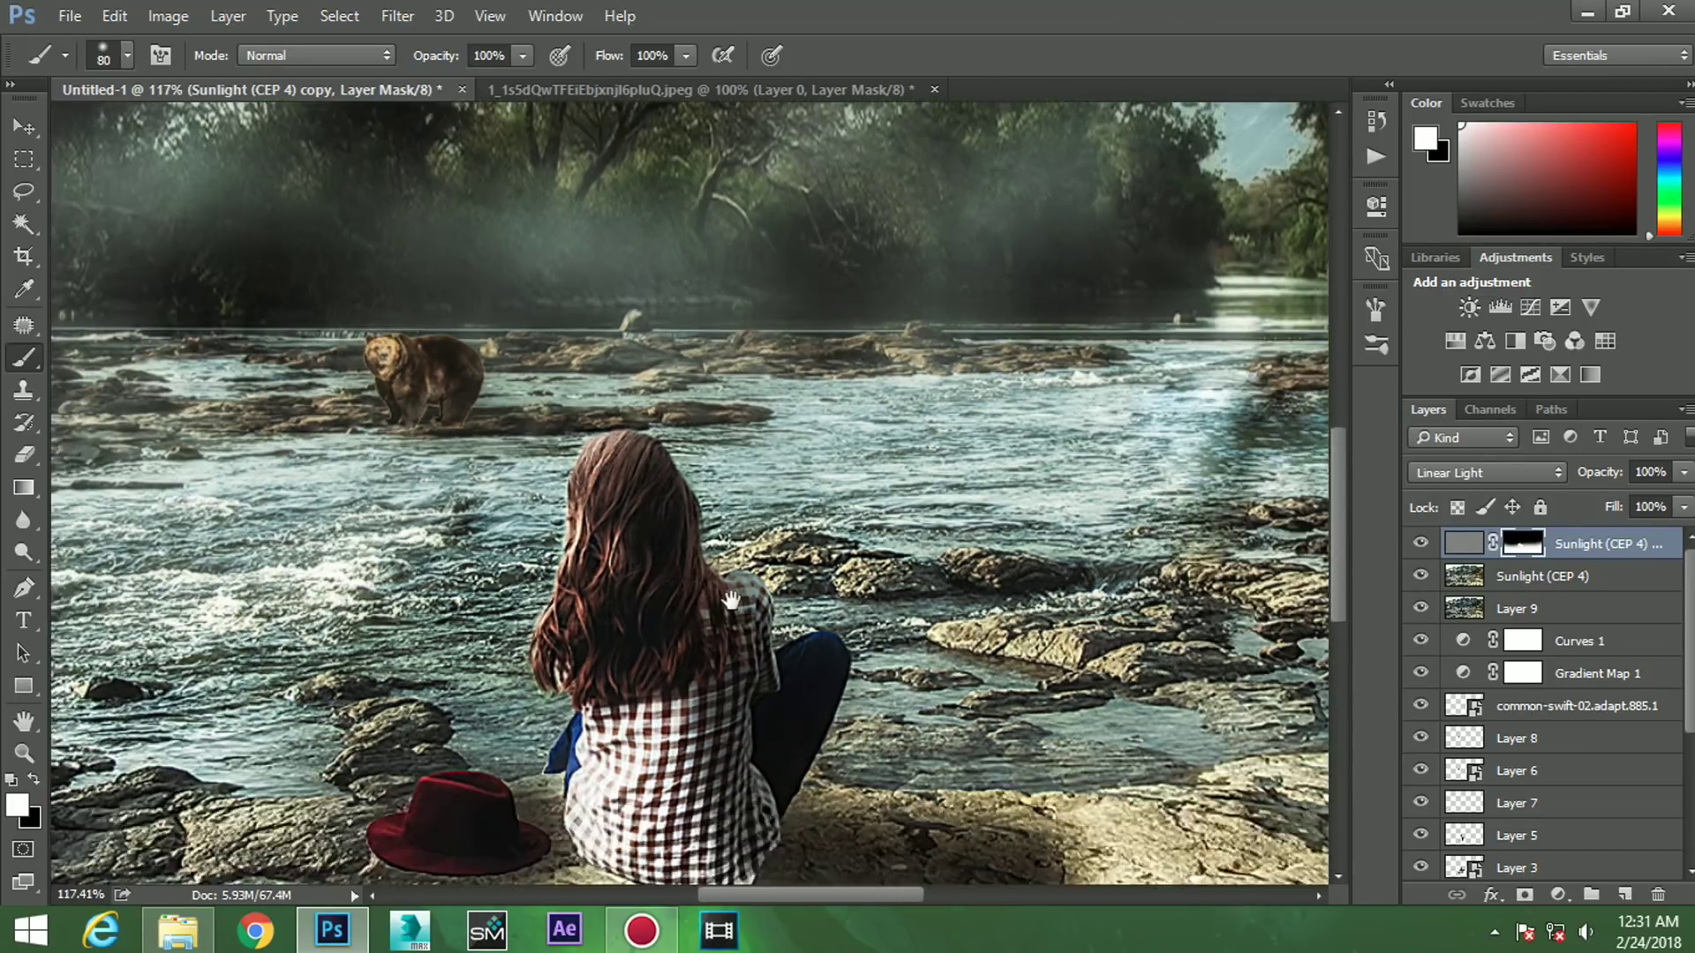
pyautogui.scroll(-2, 618, 662)
pyautogui.keyDown('alt'); pyautogui.scroll(-2, 540, 653); pyautogui.keyUp('alt')
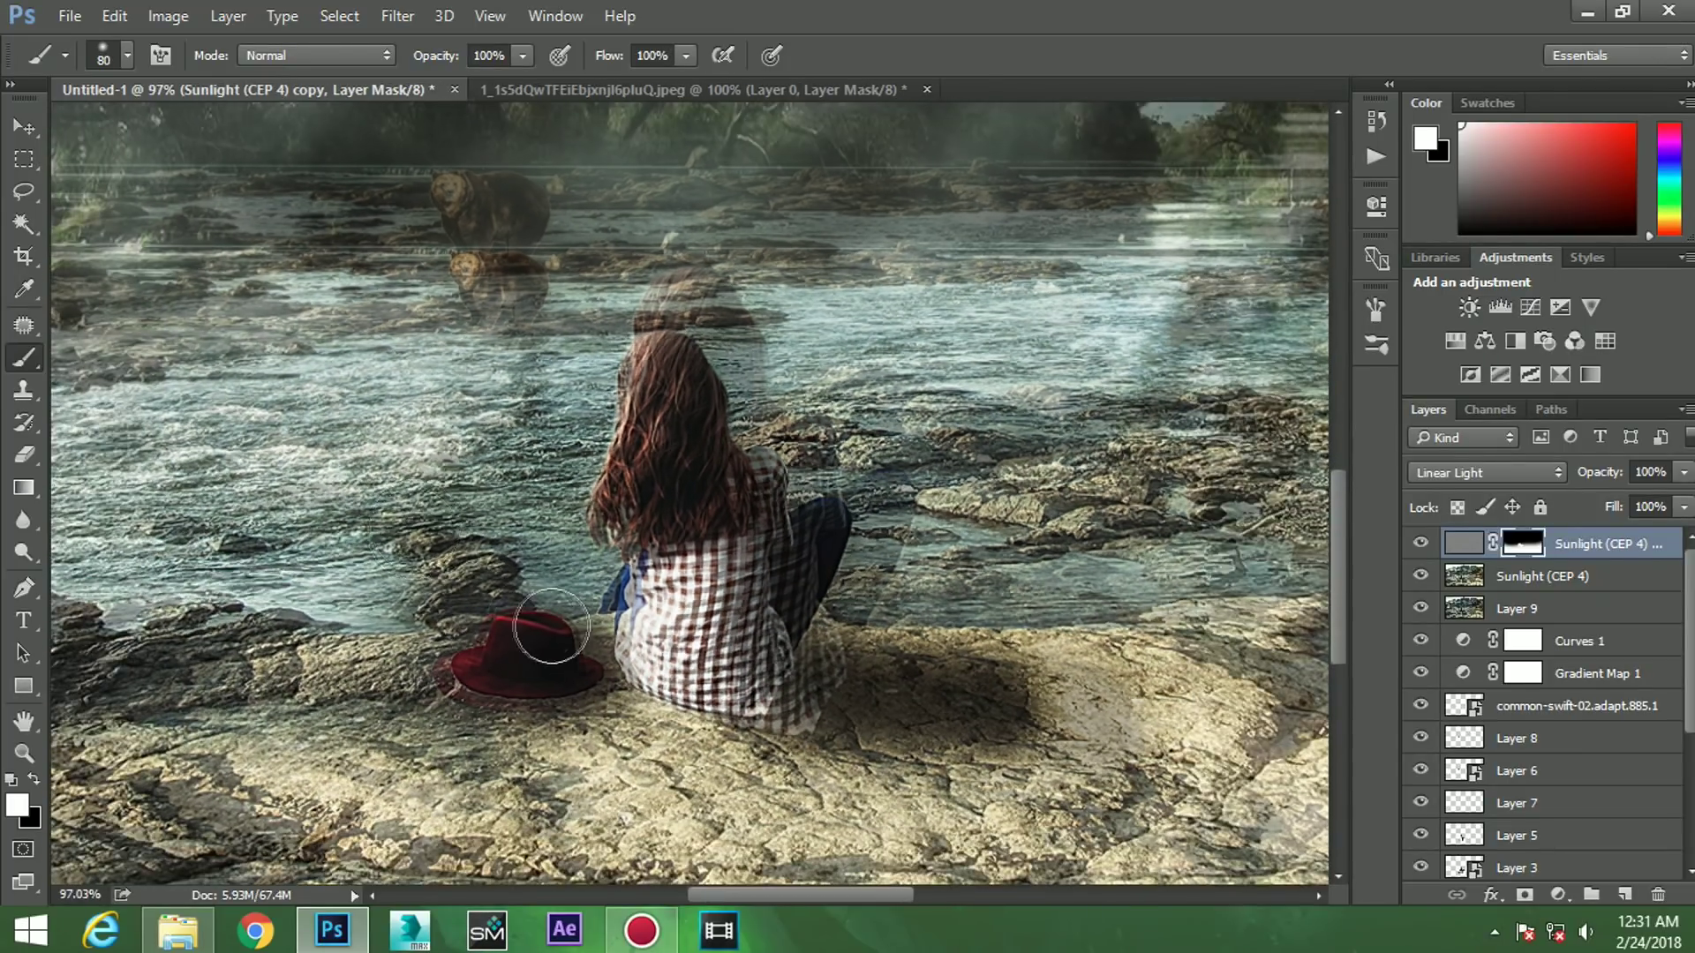
pyautogui.keyDown('alt'); pyautogui.scroll(-2, 574, 618); pyautogui.keyUp('alt')
pyautogui.keyDown('alt'); pyautogui.scroll(-1, 642, 530); pyautogui.keyUp('alt')
pyautogui.press('v')
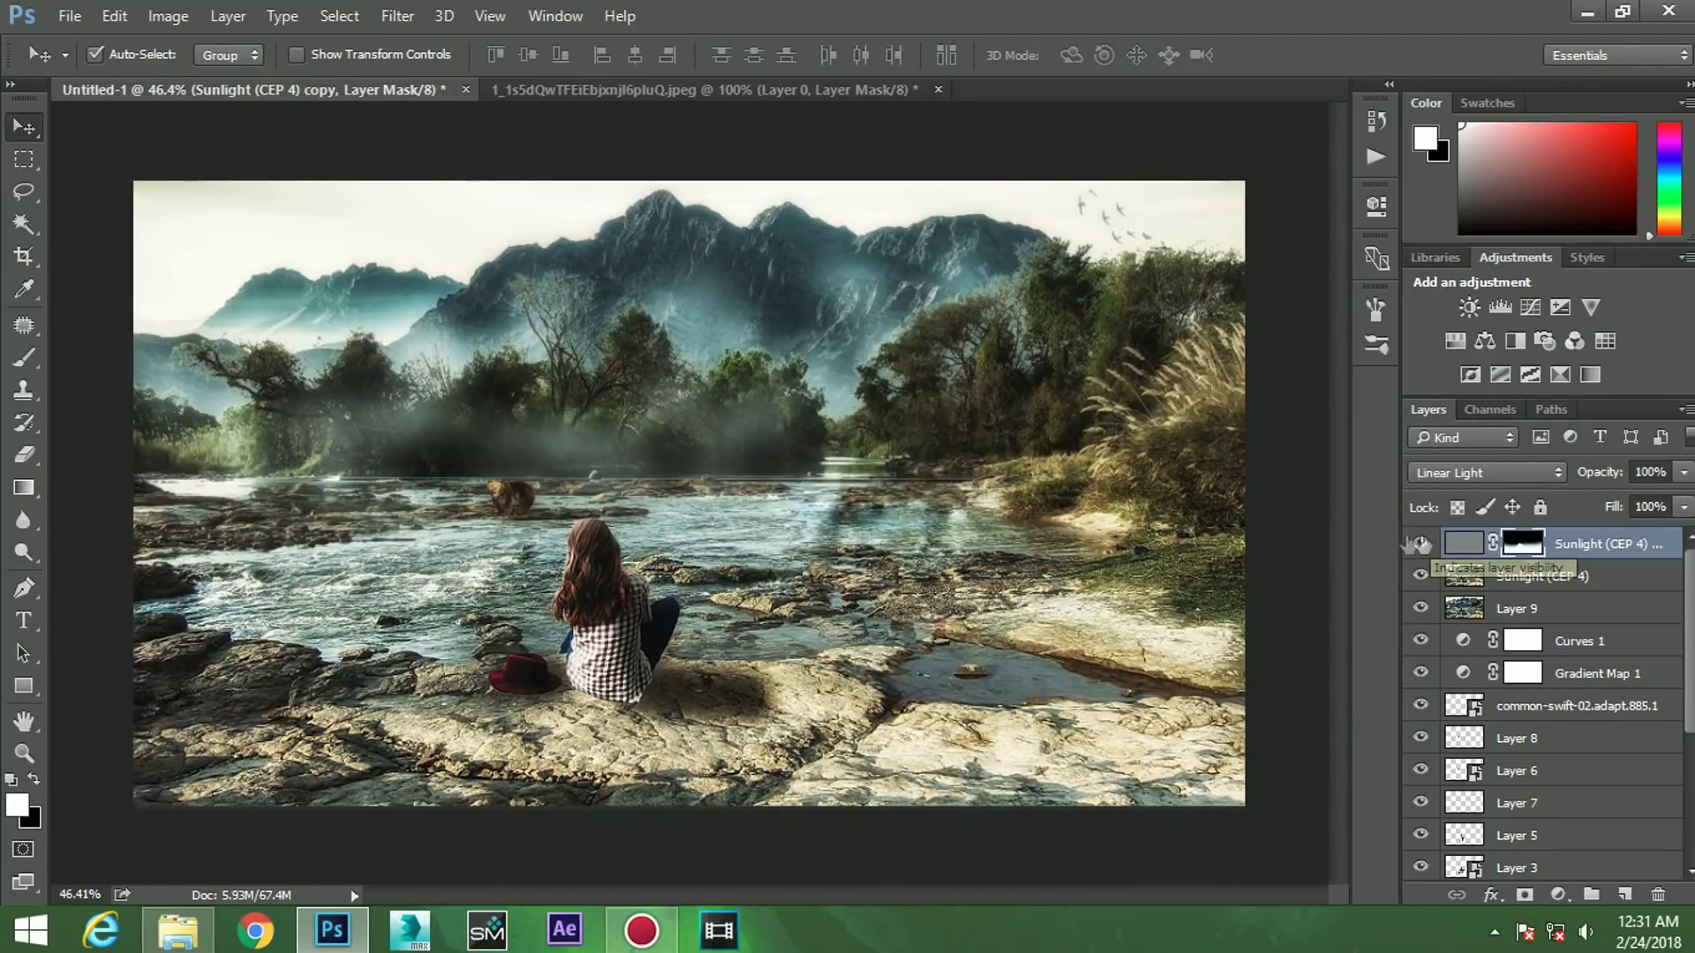
pyautogui.keyDown('alt'); pyautogui.scroll(-1, 971, 432); pyautogui.keyUp('alt')
pyautogui.keyDown('alt'); pyautogui.scroll(1, 971, 432); pyautogui.keyUp('alt')
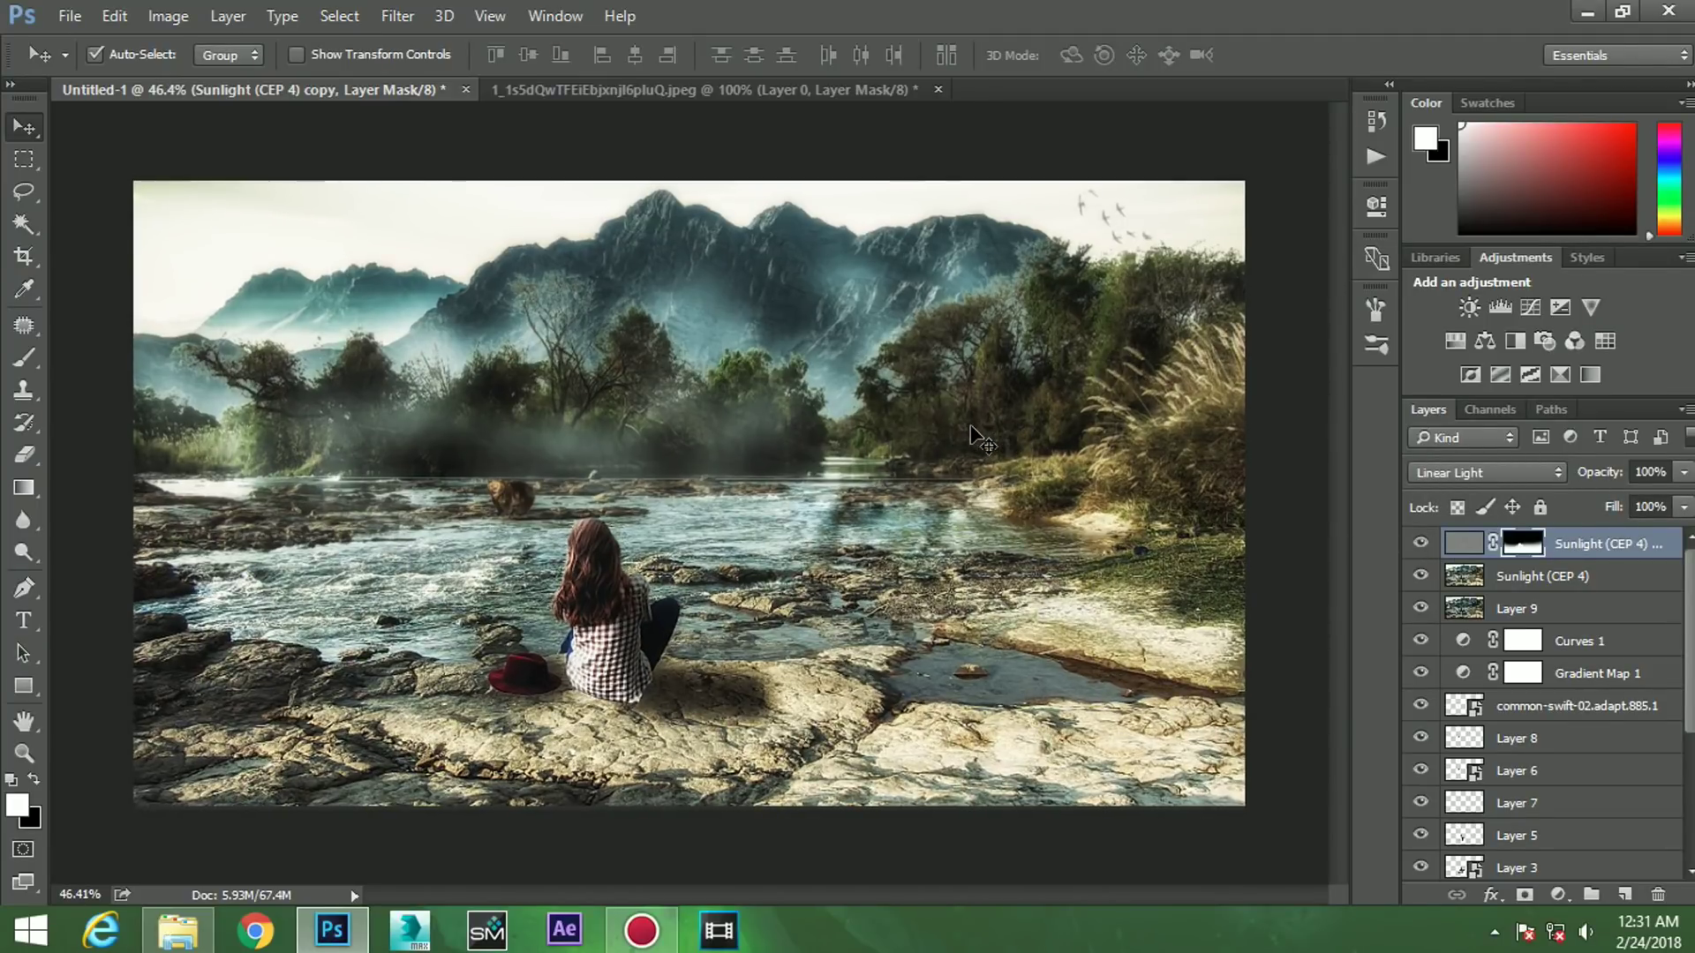